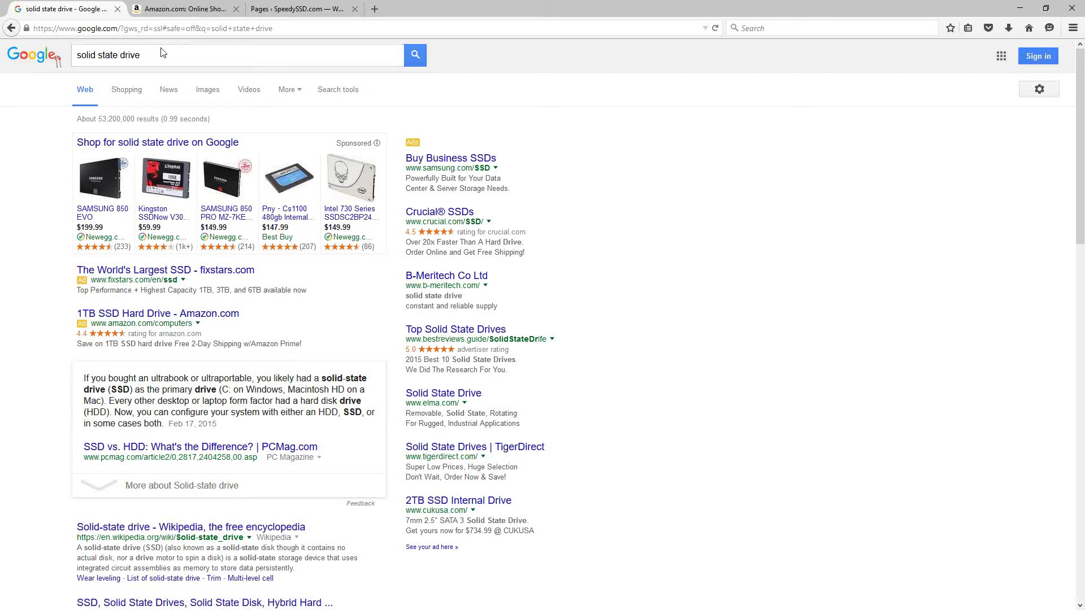
Open Google in a new browser tab and place that tab directly after the solid state drive results tab
{"action": "left_click", "coordinate": [375, 8]}
{"action": "left_click", "coordinate": [154, 199]}
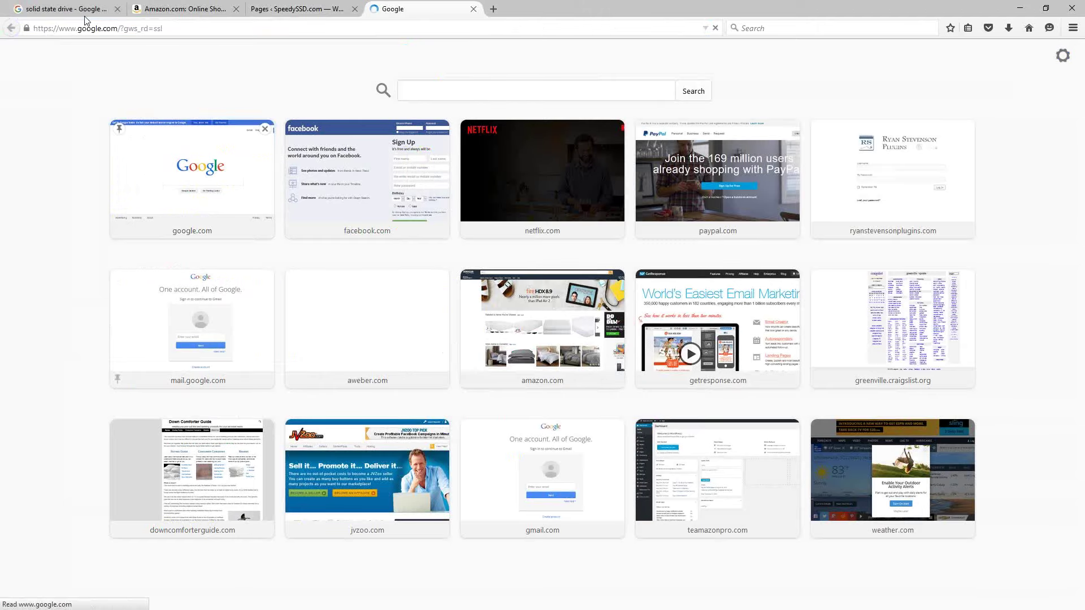
{"action": "left_click_drag", "start_coordinate": [379, 9], "coordinate": [181, 12]}
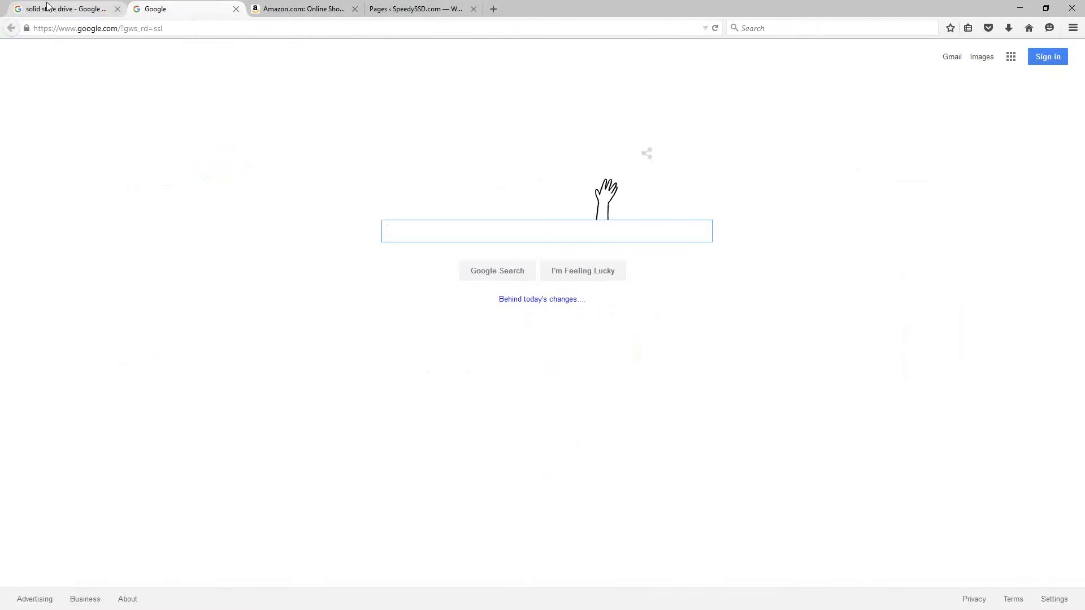
Examine the Google results for "solid state drive", including the ads, shopping items and organic listings
{"action": "left_click", "coordinate": [102, 9]}
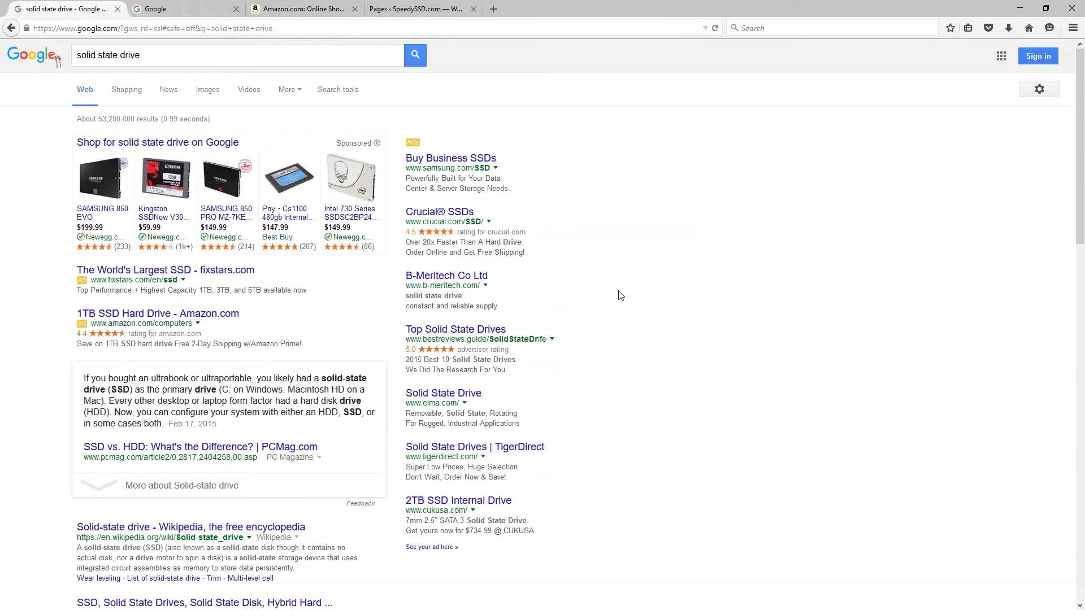
{"action": "scroll", "coordinate": [620, 296], "scroll_direction": "down", "scroll_amount": 5}
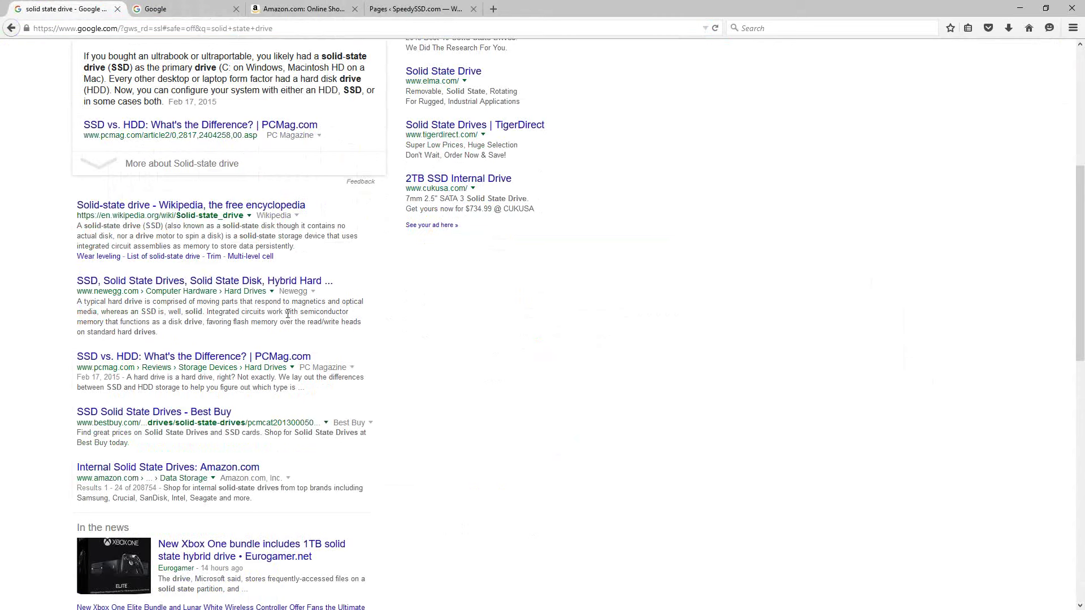
{"action": "scroll", "coordinate": [288, 314], "scroll_direction": "down", "scroll_amount": 7}
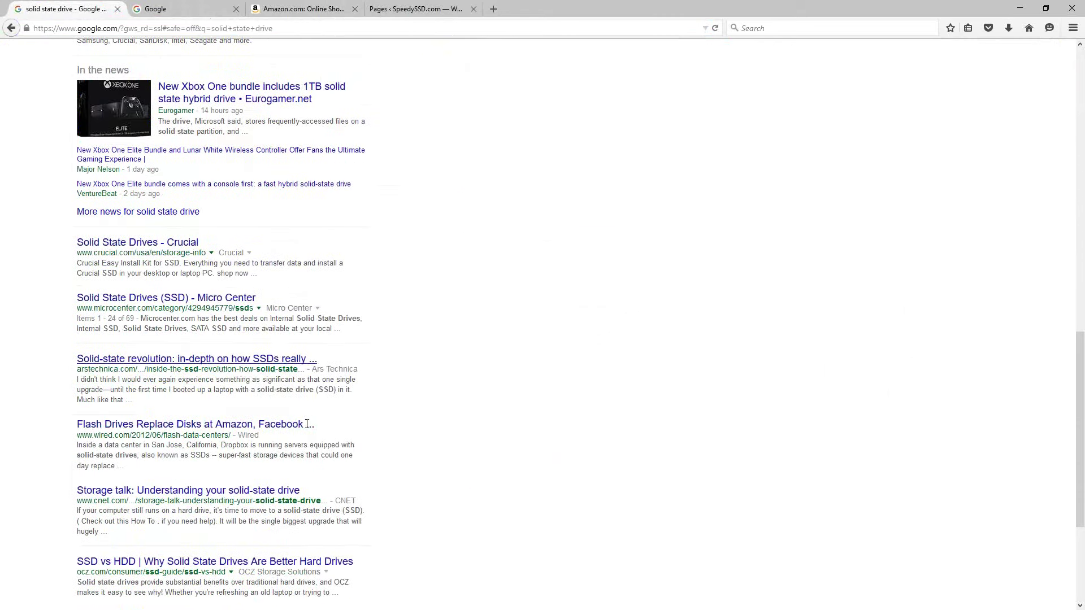
{"action": "scroll", "coordinate": [307, 424], "scroll_direction": "down", "scroll_amount": 2}
{"action": "scroll", "coordinate": [419, 412], "scroll_direction": "up", "scroll_amount": 4}
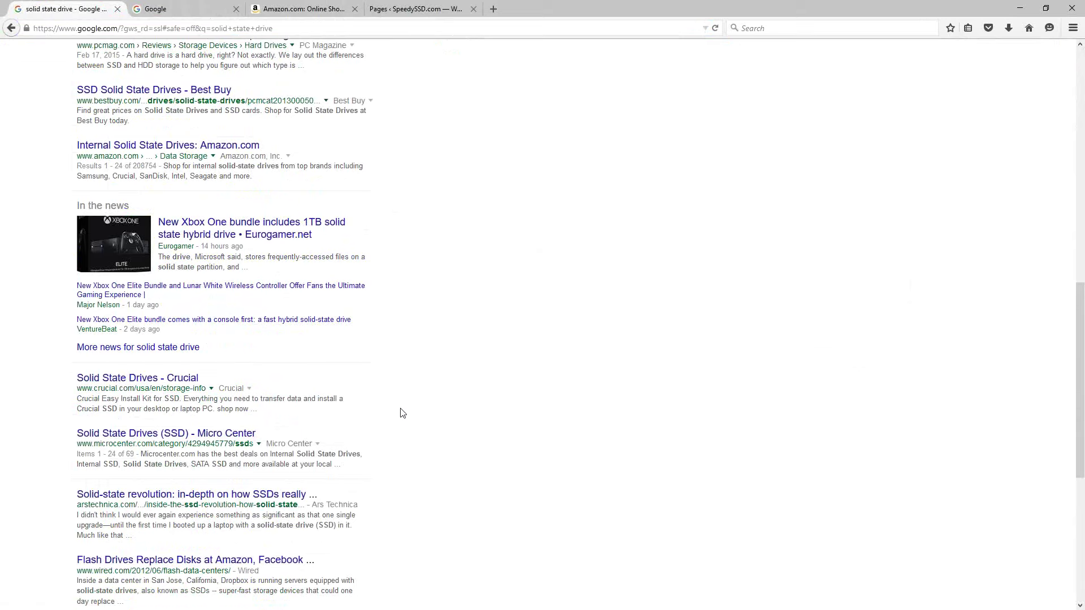
{"action": "scroll", "coordinate": [400, 411], "scroll_direction": "up", "scroll_amount": 10}
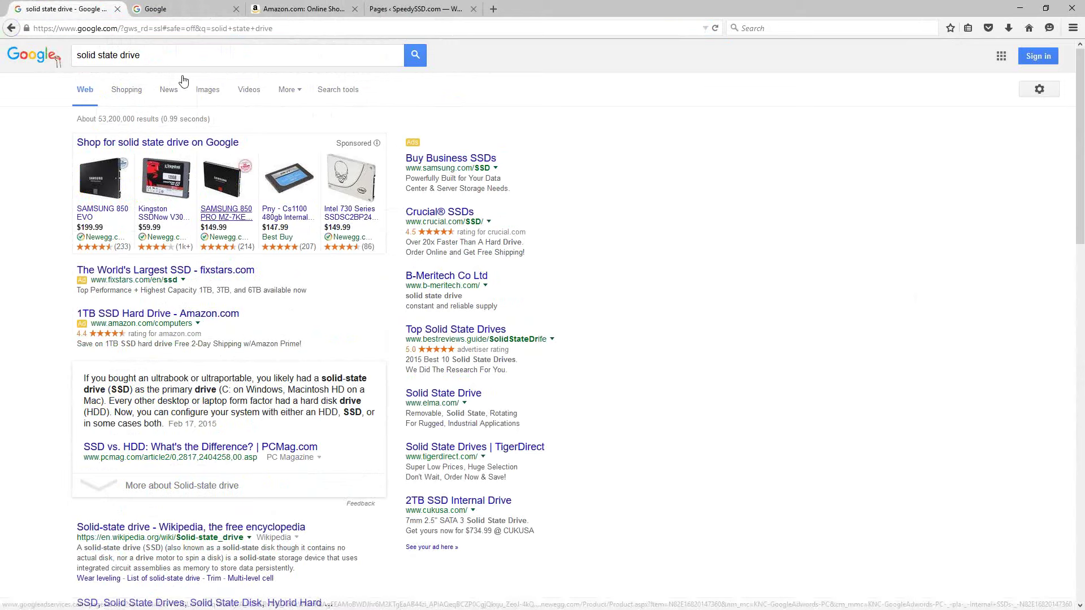
{"action": "scroll", "coordinate": [208, 401], "scroll_direction": "down", "scroll_amount": 5}
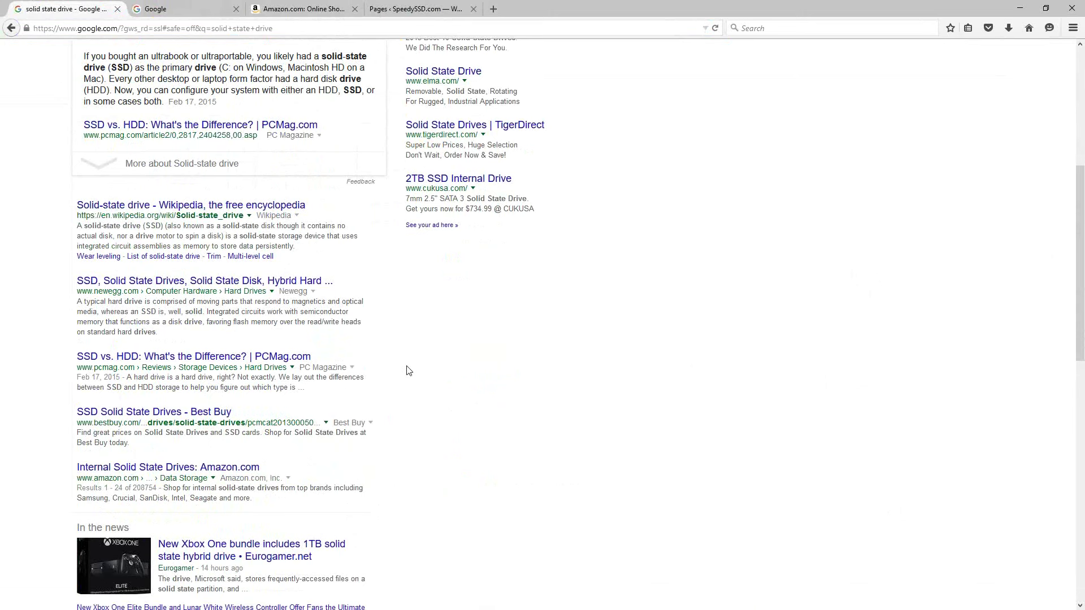
{"action": "scroll", "coordinate": [407, 372], "scroll_direction": "up", "scroll_amount": 5}
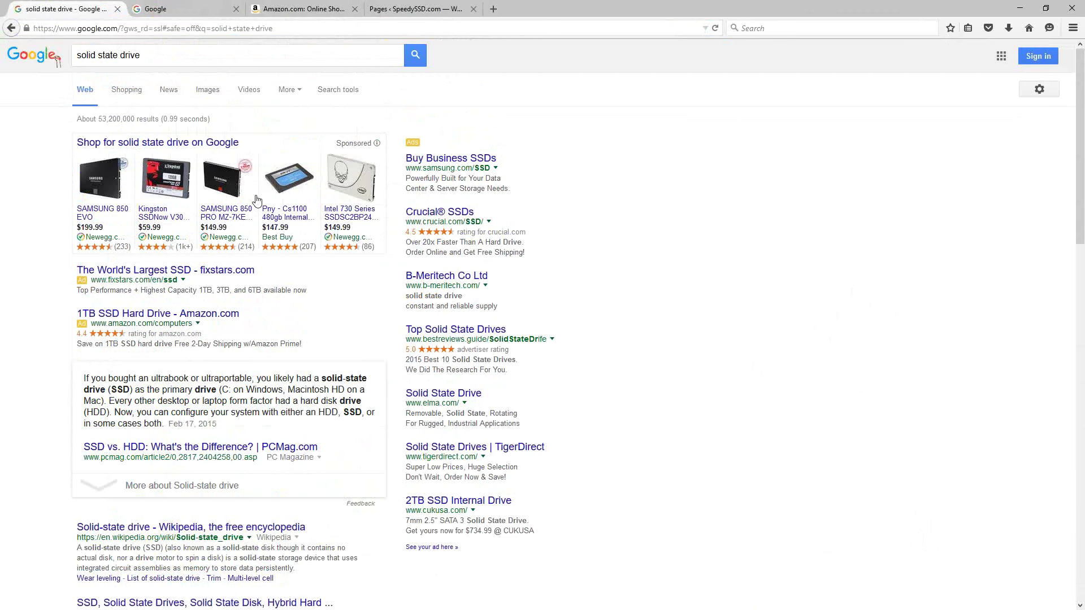
Search Google for "keyword density" and open SEO Book's Free Keyword Density Analyzer Tool with Url as the input type
{"action": "left_click", "coordinate": [178, 9]}
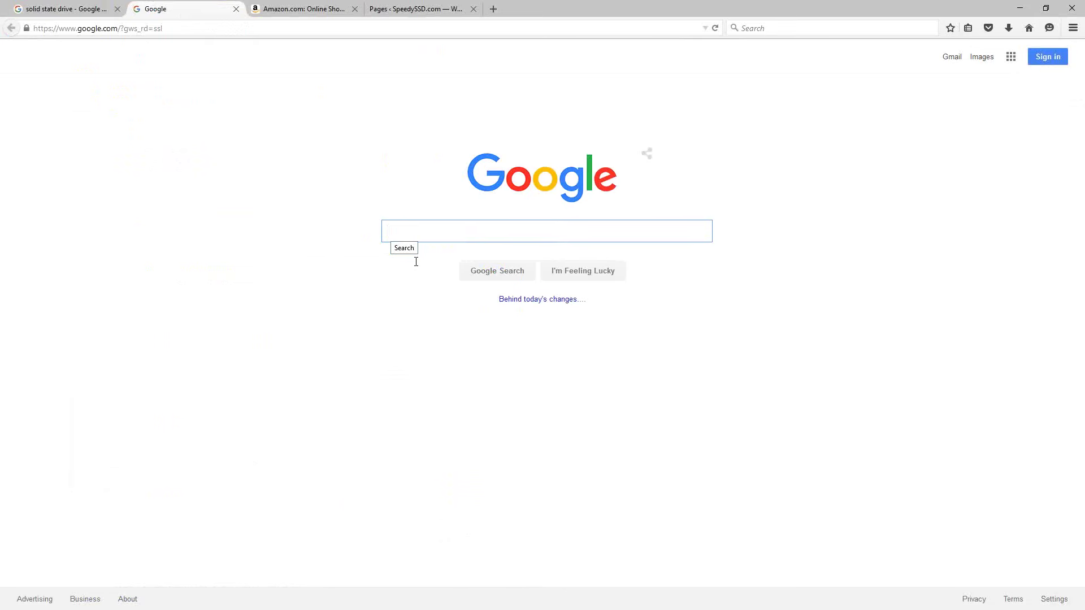
{"action": "type", "text": "keyword density"}
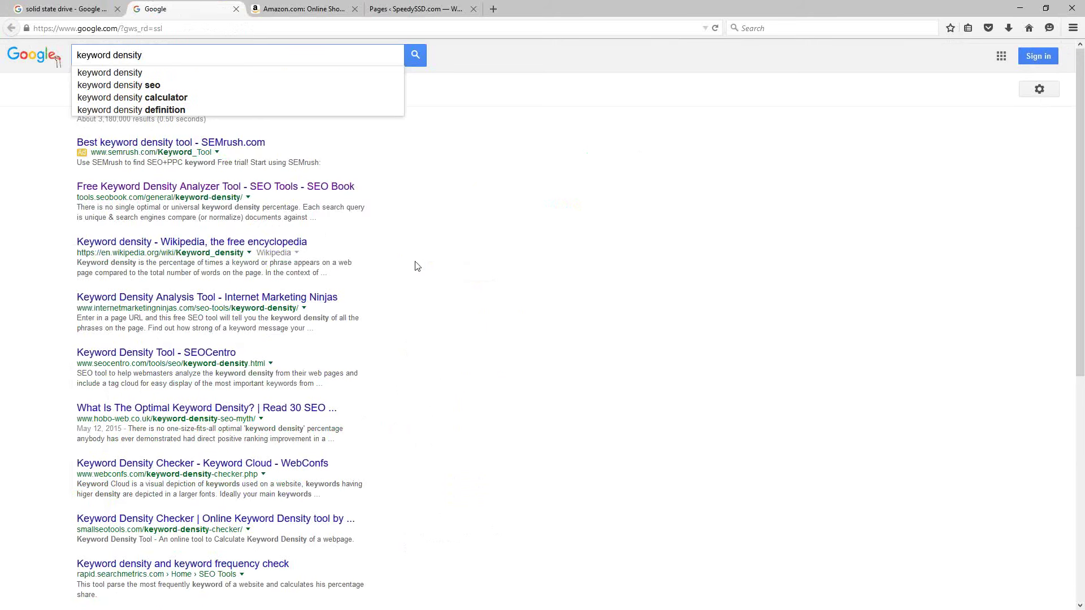
{"action": "key", "text": "Return"}
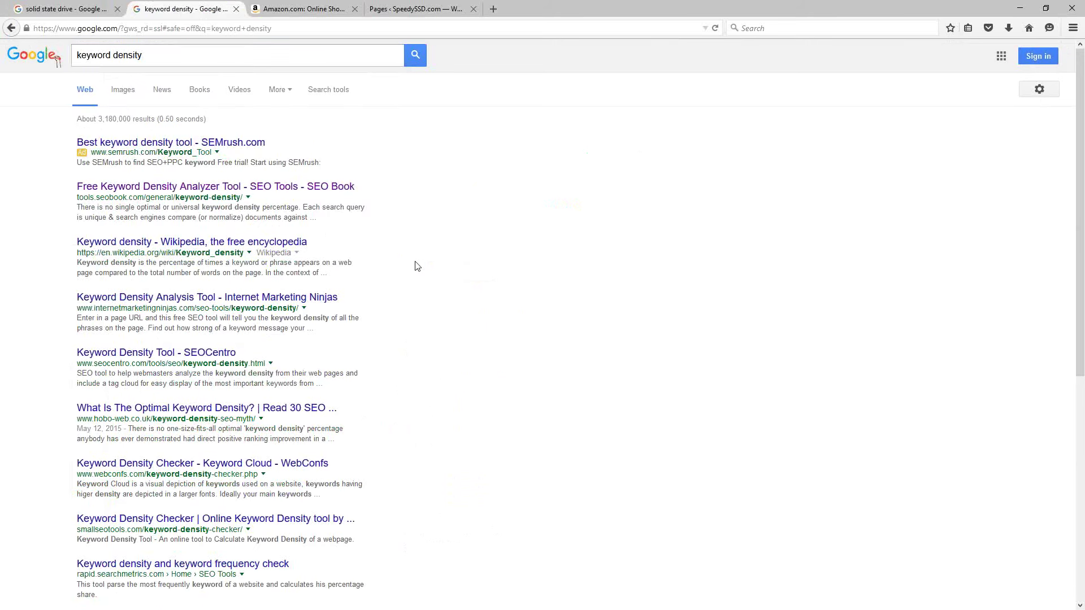
{"action": "left_click", "coordinate": [107, 191]}
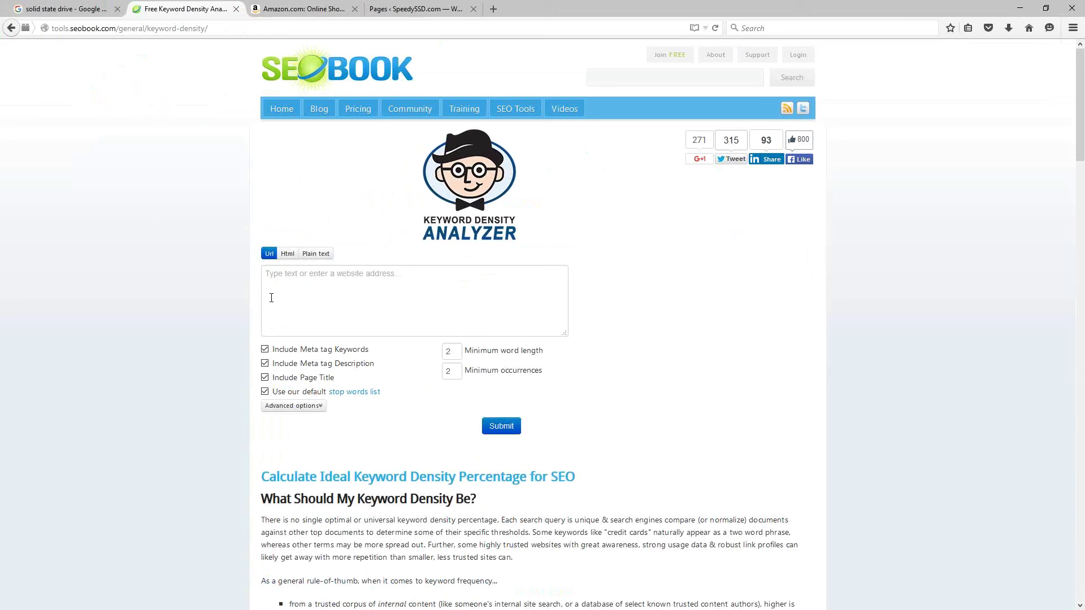
{"action": "left_click", "coordinate": [320, 253]}
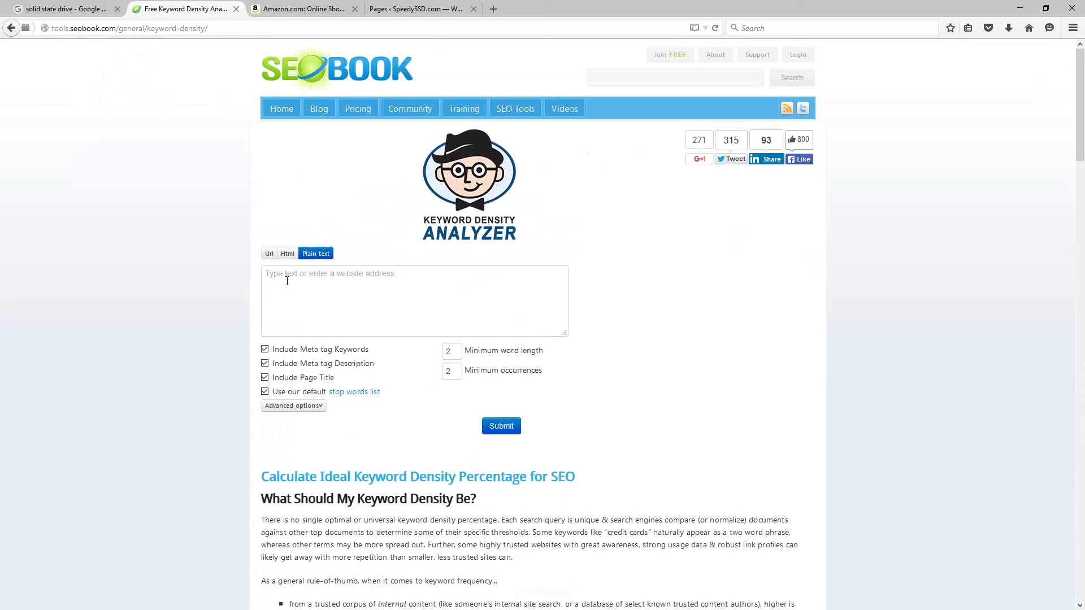
{"action": "left_click", "coordinate": [269, 254]}
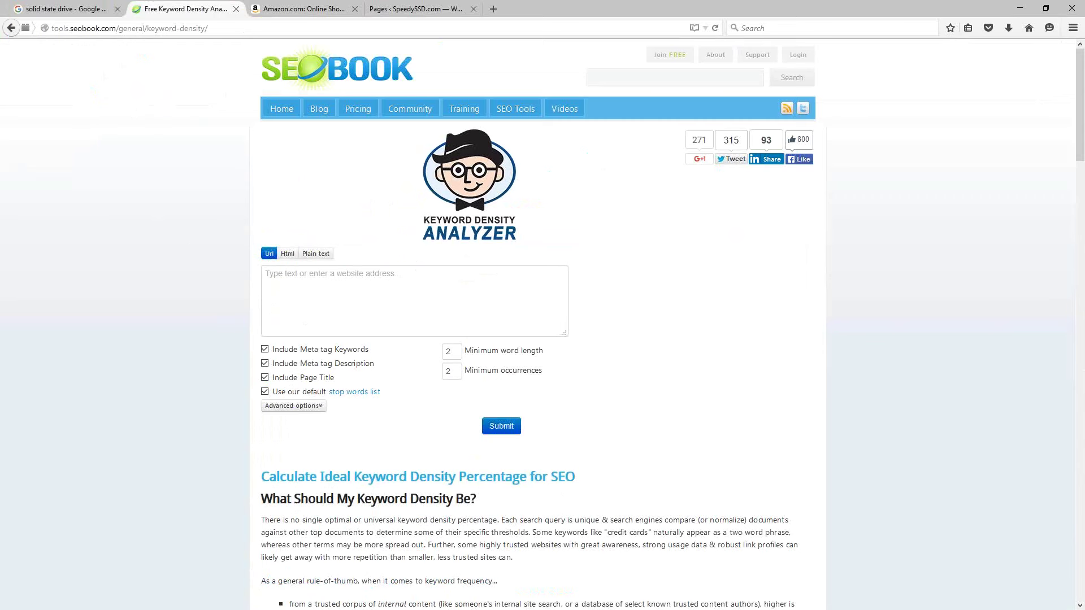
Copy the address of Wikipedia's Solid-state drive article from the solid state drive search results and return to the results
{"action": "left_click", "coordinate": [59, 9]}
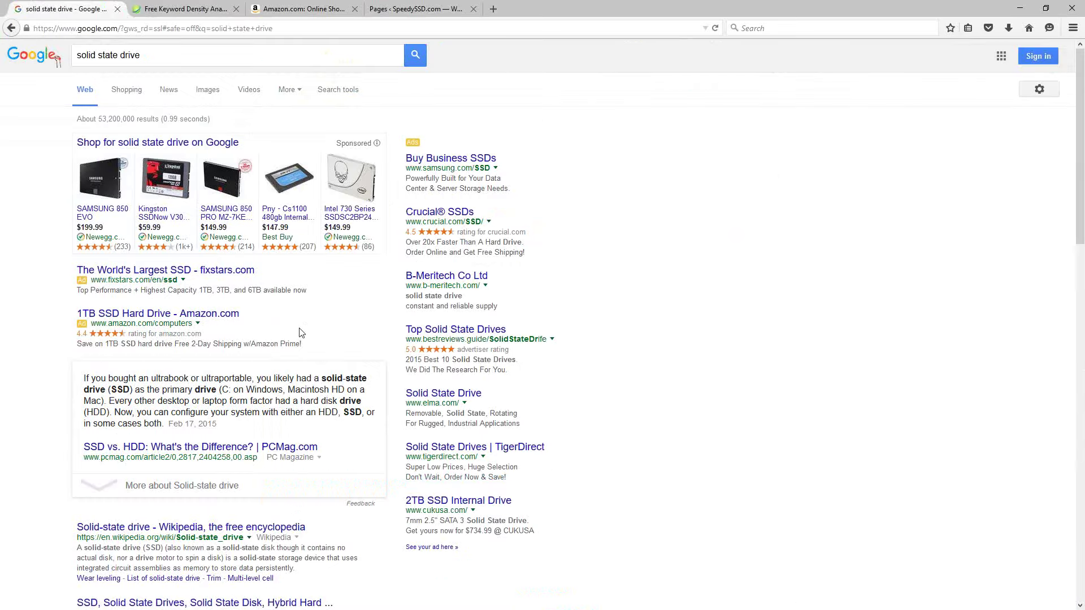
{"action": "scroll", "coordinate": [301, 334], "scroll_direction": "down", "scroll_amount": 2}
{"action": "scroll", "coordinate": [301, 335], "scroll_direction": "down", "scroll_amount": 2}
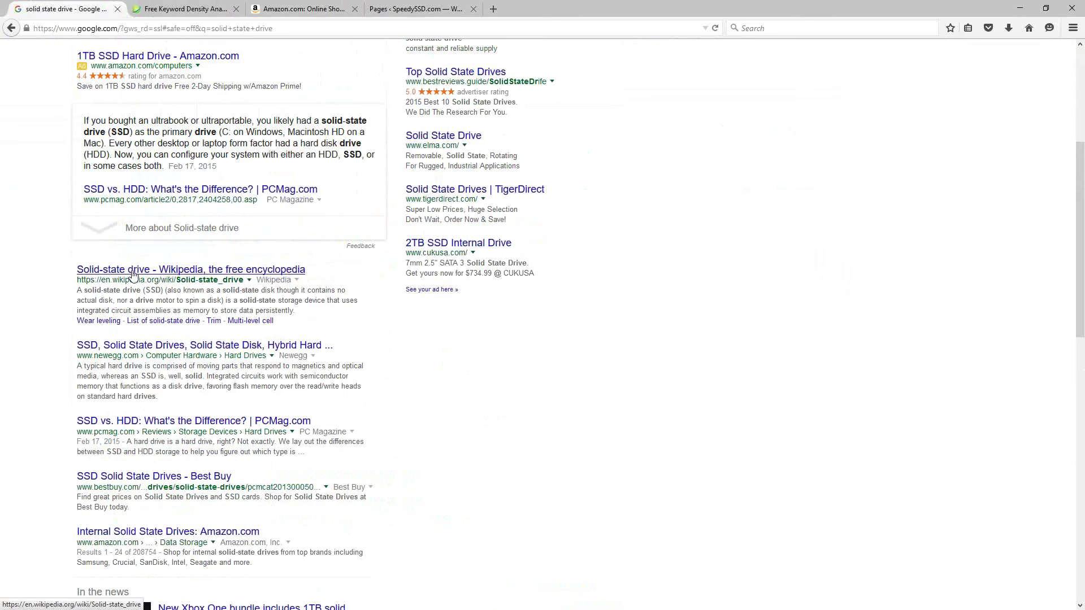
{"action": "right_click", "coordinate": [132, 274]}
{"action": "left_click", "coordinate": [168, 349]}
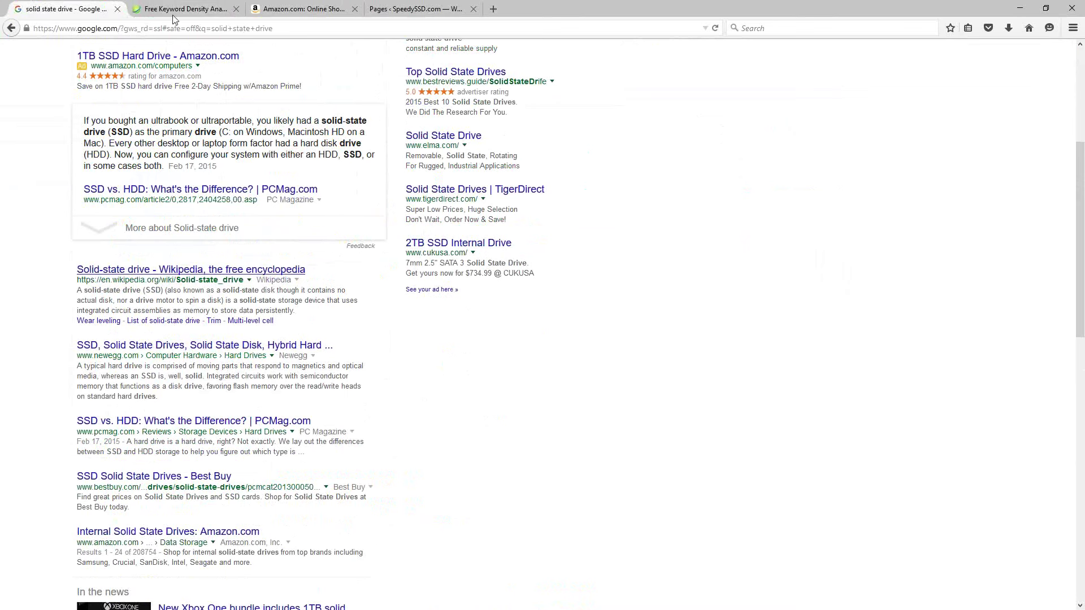
{"action": "left_click", "coordinate": [125, 274]}
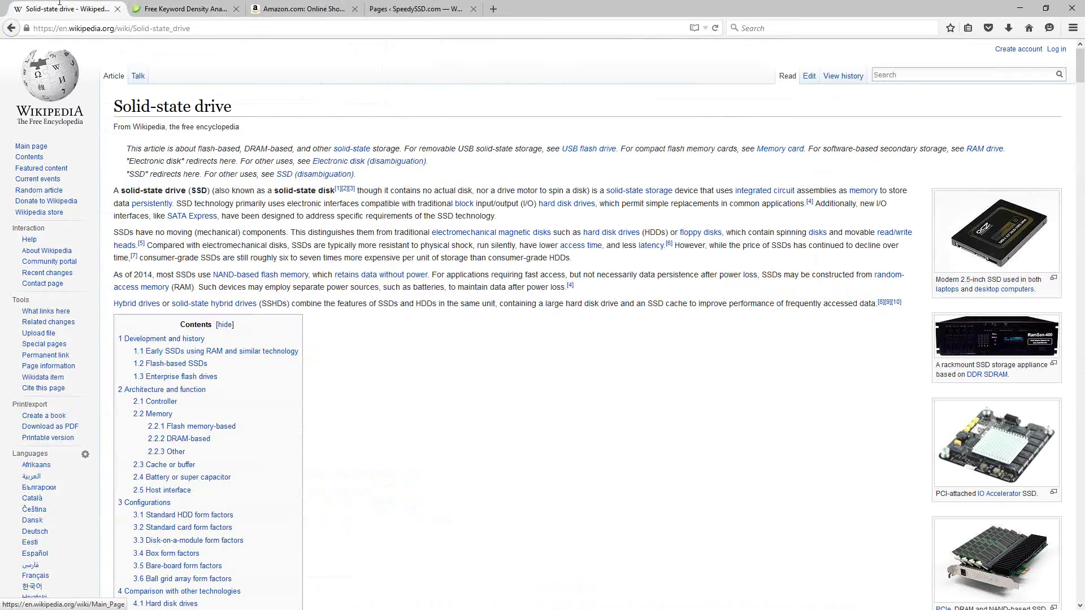
{"action": "left_click", "coordinate": [82, 30]}
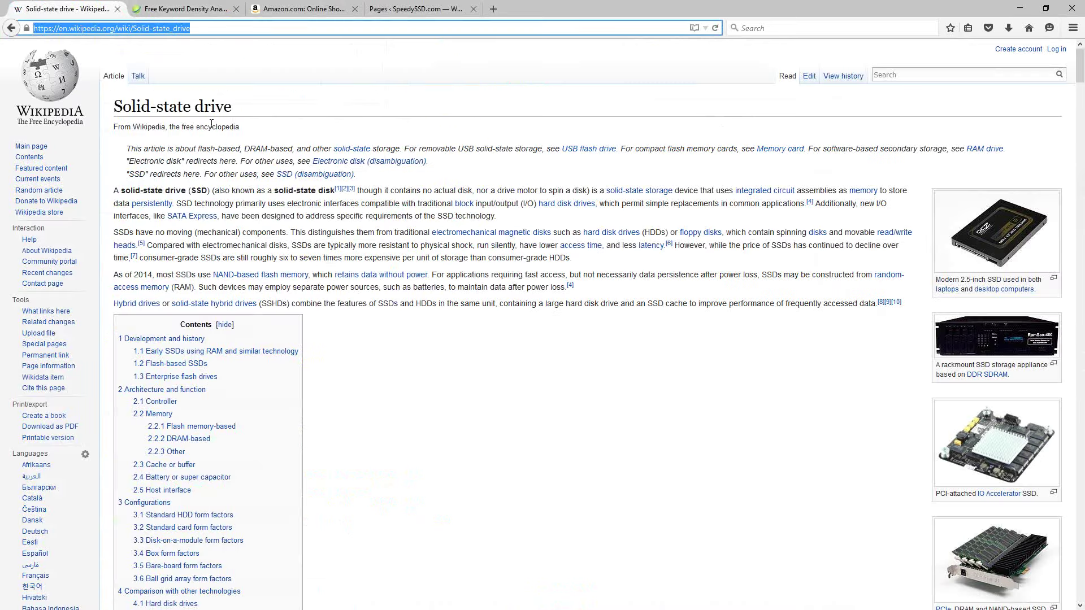
{"action": "key", "text": "alt+Left"}
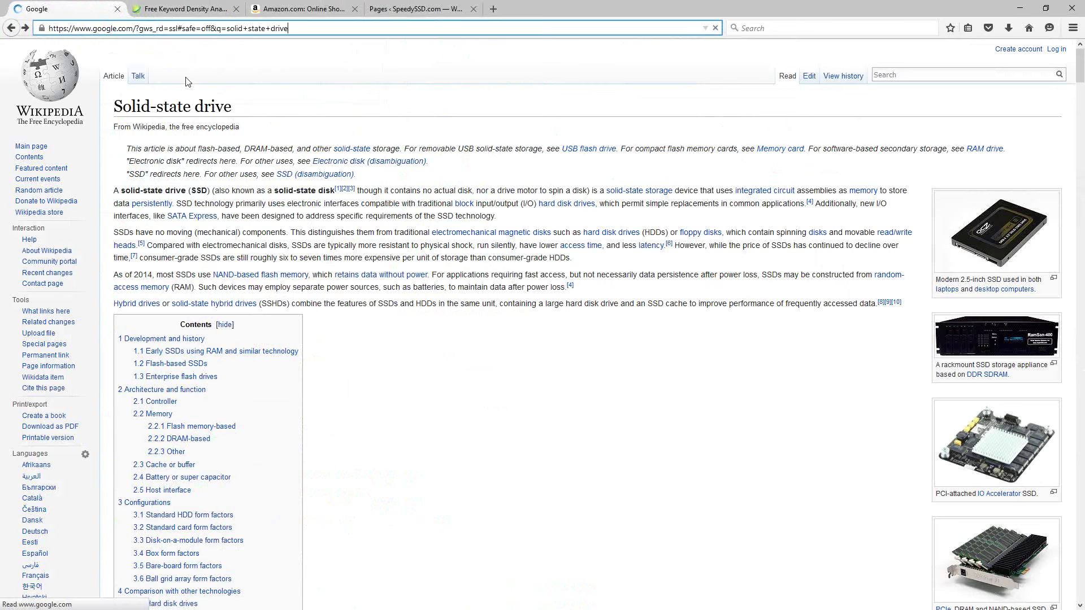
{"action": "left_click", "coordinate": [185, 9]}
{"action": "left_click", "coordinate": [324, 295]}
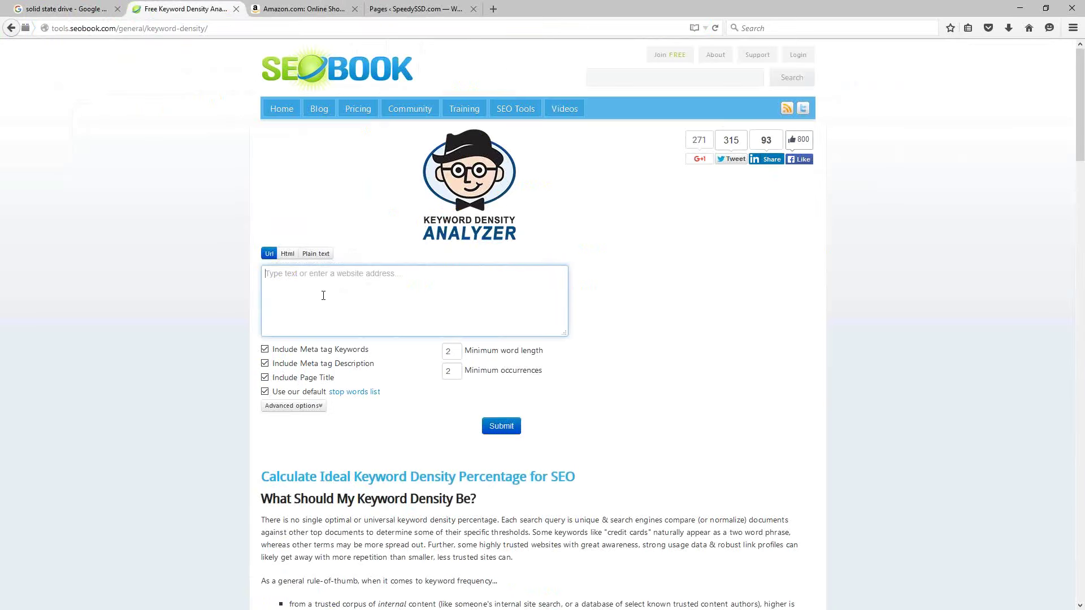
{"action": "key", "text": "ctrl+v"}
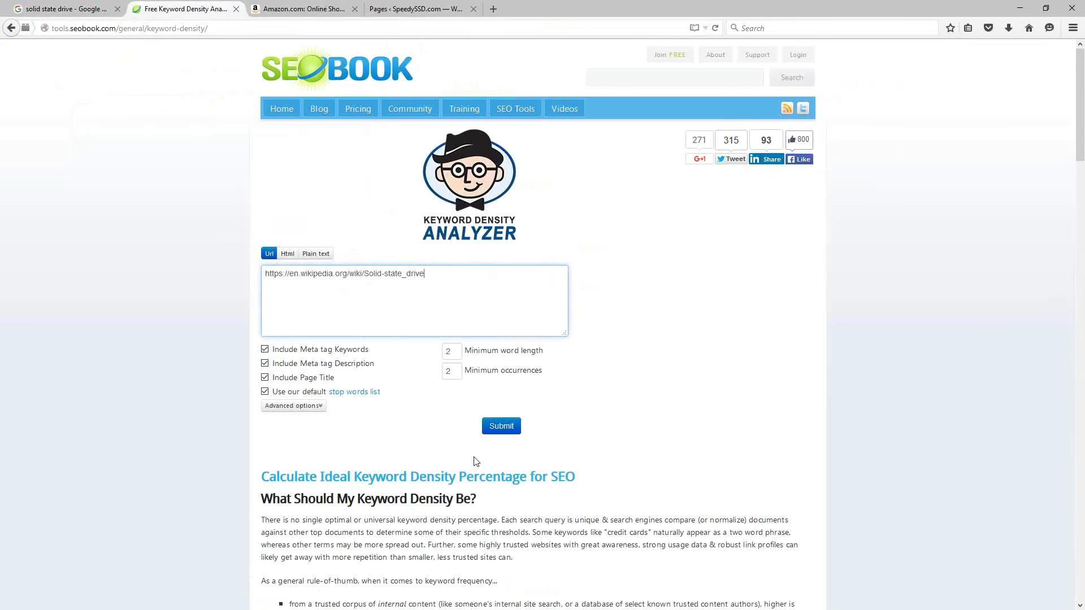
Set the minimum word length to 1 and submit the page for keyword density analysis
{"action": "left_click", "coordinate": [456, 352]}
{"action": "double_click", "coordinate": [455, 352]}
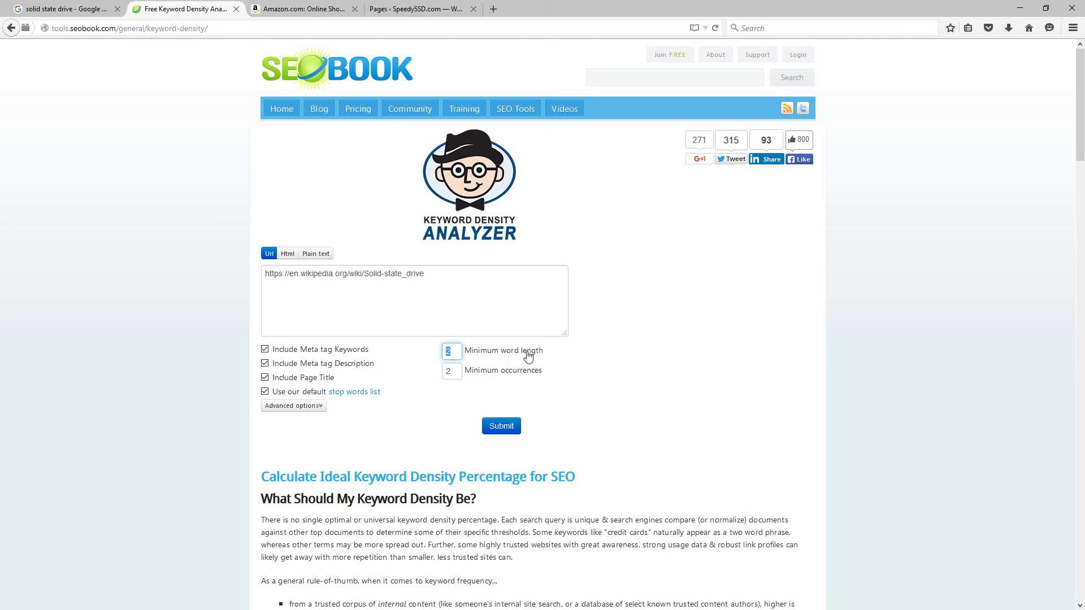
{"action": "type", "text": "1"}
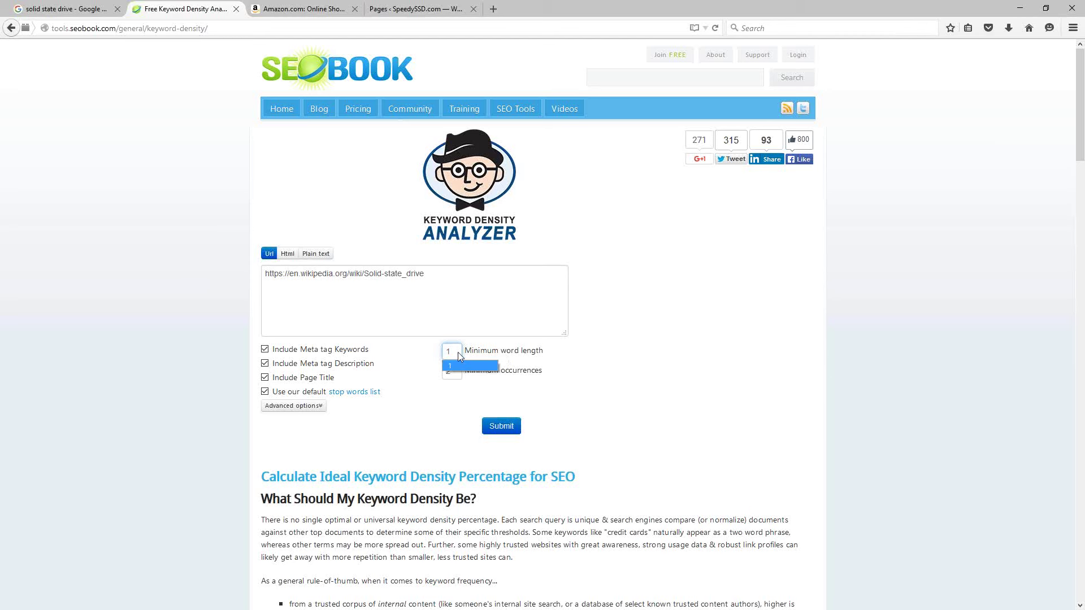
{"action": "left_click", "coordinate": [570, 405]}
{"action": "left_click", "coordinate": [497, 432]}
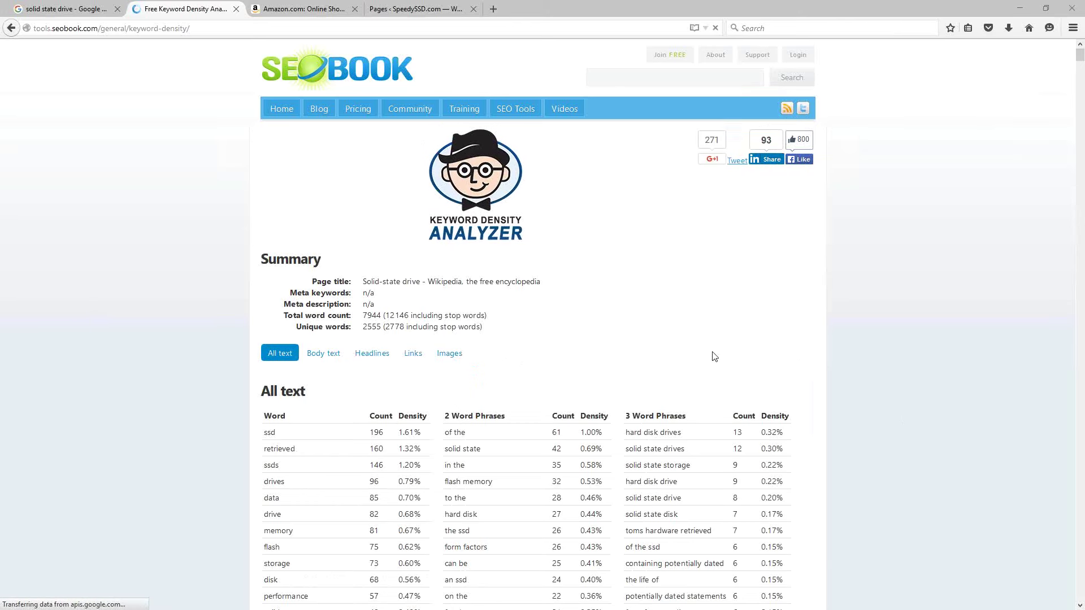
Examine the density tables for single words and two- and three-word phrases, highlighting terms such as ssd, ssds, flash memory and form factors
{"action": "scroll", "coordinate": [702, 338], "scroll_direction": "down", "scroll_amount": 6}
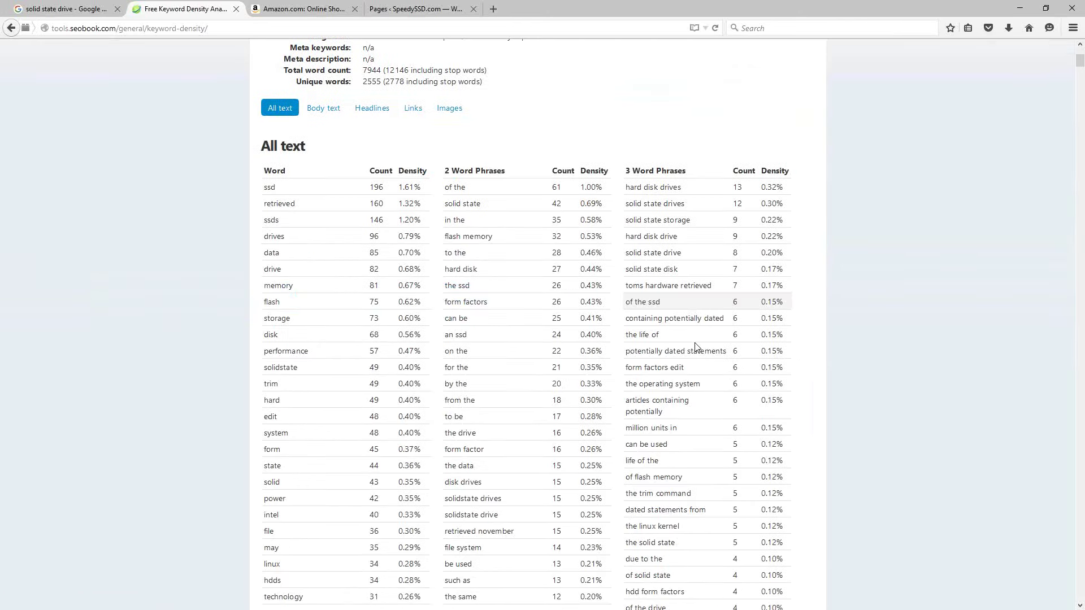
{"action": "scroll", "coordinate": [613, 386], "scroll_direction": "up", "scroll_amount": 1}
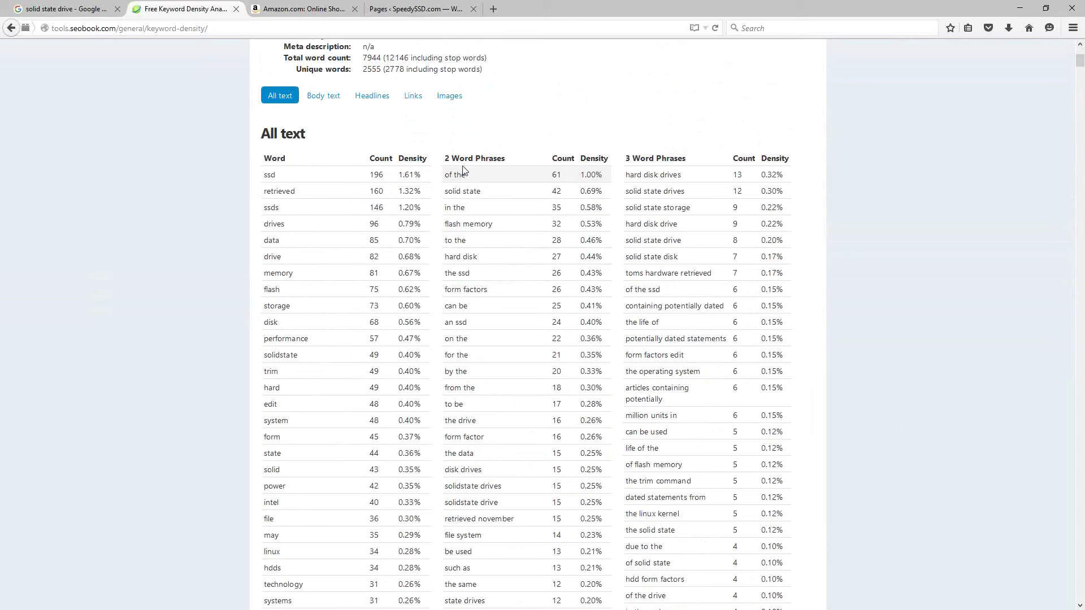
{"action": "double_click", "coordinate": [272, 176]}
{"action": "left_click_drag", "start_coordinate": [284, 211], "coordinate": [273, 211]}
{"action": "left_click", "coordinate": [281, 209]}
{"action": "double_click", "coordinate": [271, 209]}
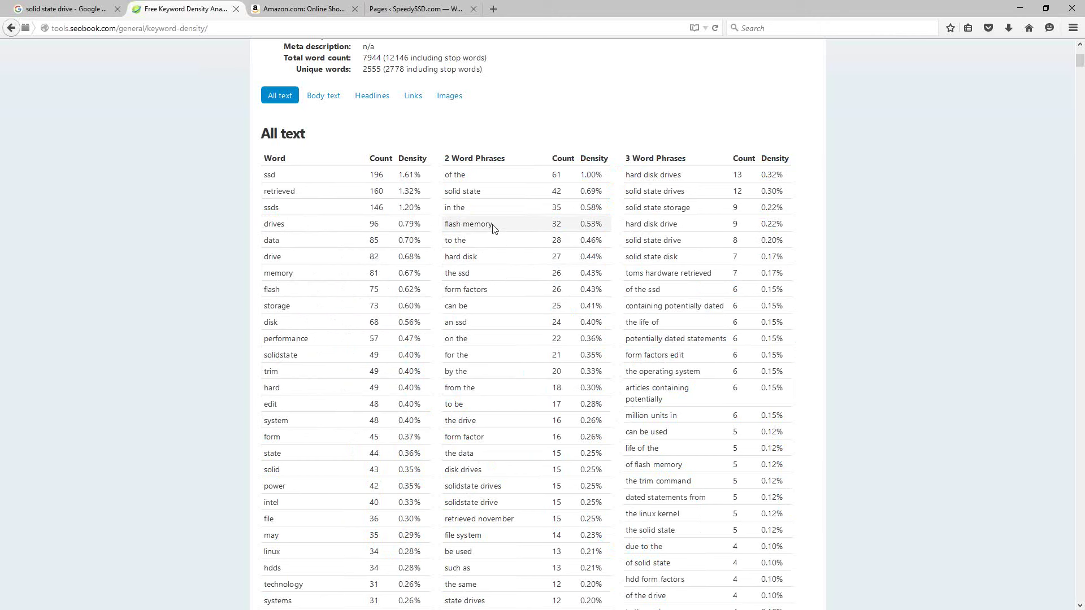
{"action": "left_click_drag", "start_coordinate": [496, 224], "coordinate": [444, 224]}
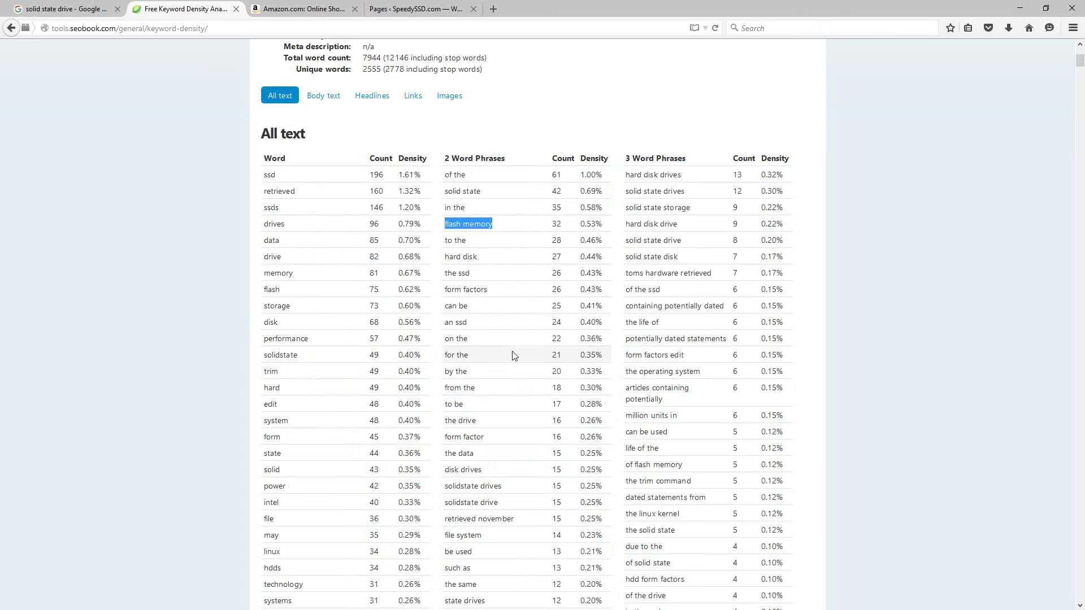
{"action": "left_click", "coordinate": [447, 229]}
{"action": "left_click_drag", "start_coordinate": [492, 226], "coordinate": [444, 227]}
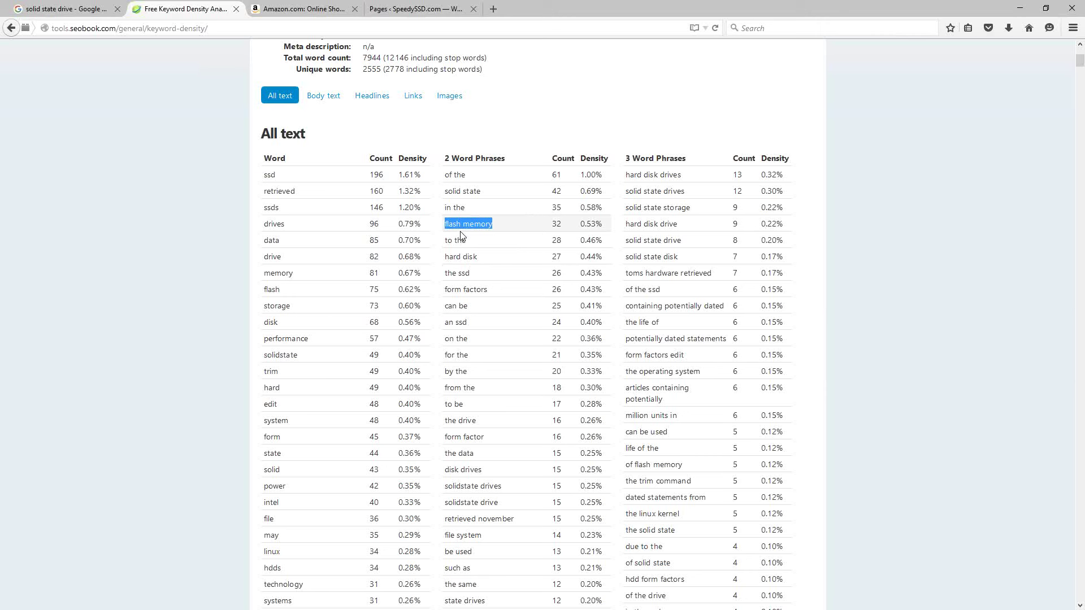
{"action": "left_click", "coordinate": [505, 297]}
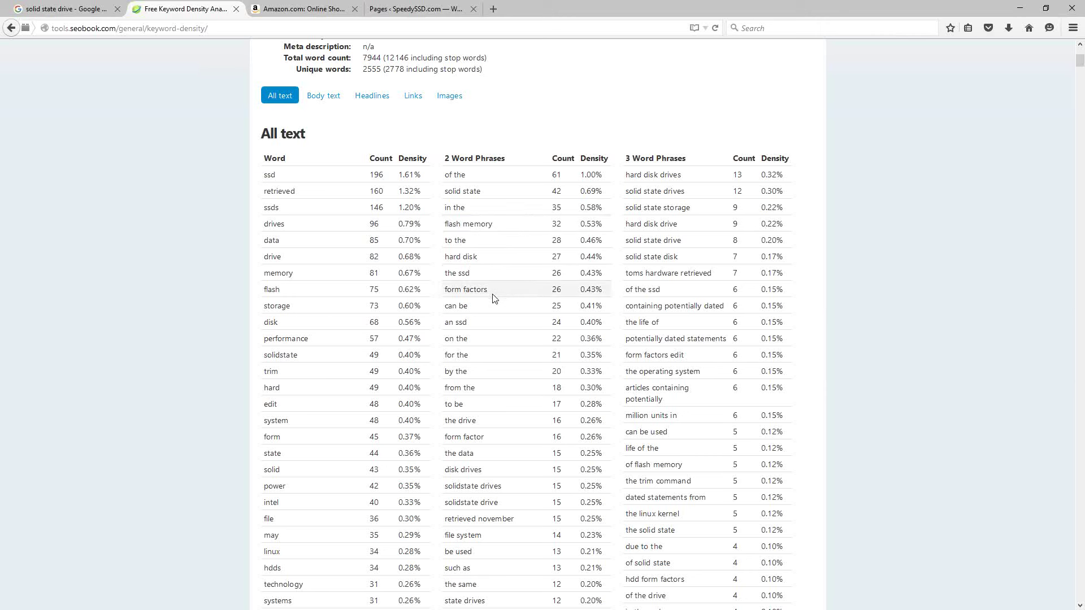
{"action": "left_click_drag", "start_coordinate": [494, 291], "coordinate": [439, 296]}
{"action": "left_click", "coordinate": [438, 295]}
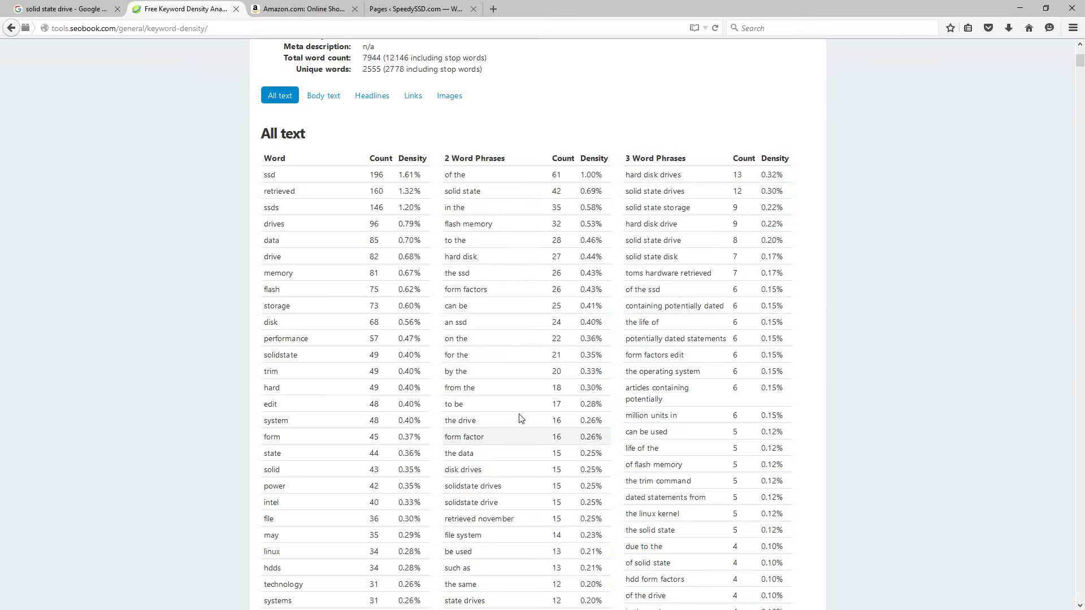
{"action": "scroll", "coordinate": [521, 413], "scroll_direction": "down", "scroll_amount": 8}
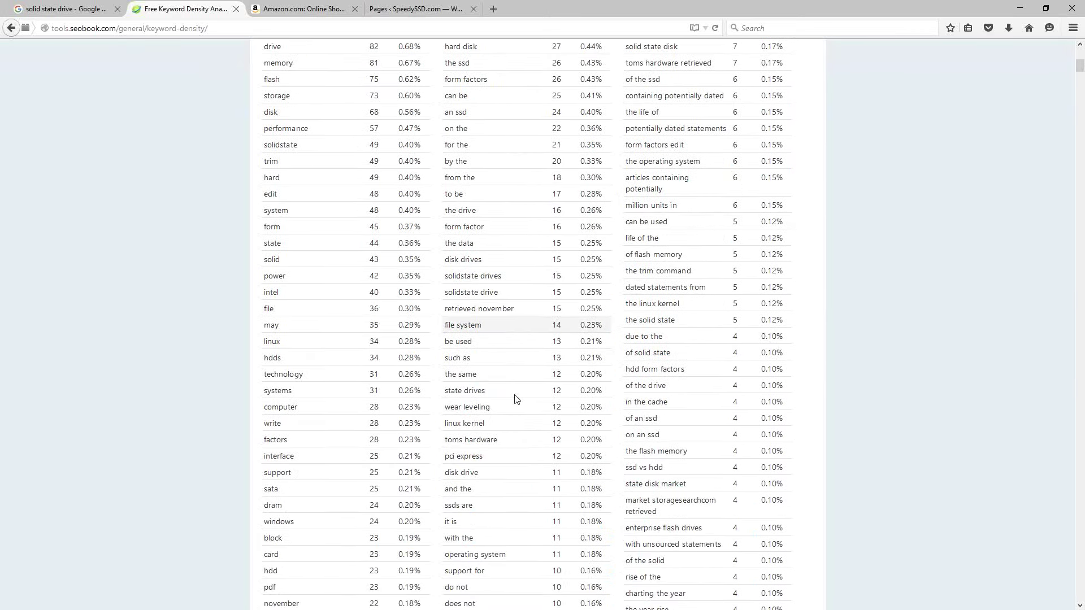
{"action": "scroll", "coordinate": [515, 398], "scroll_direction": "down", "scroll_amount": 4}
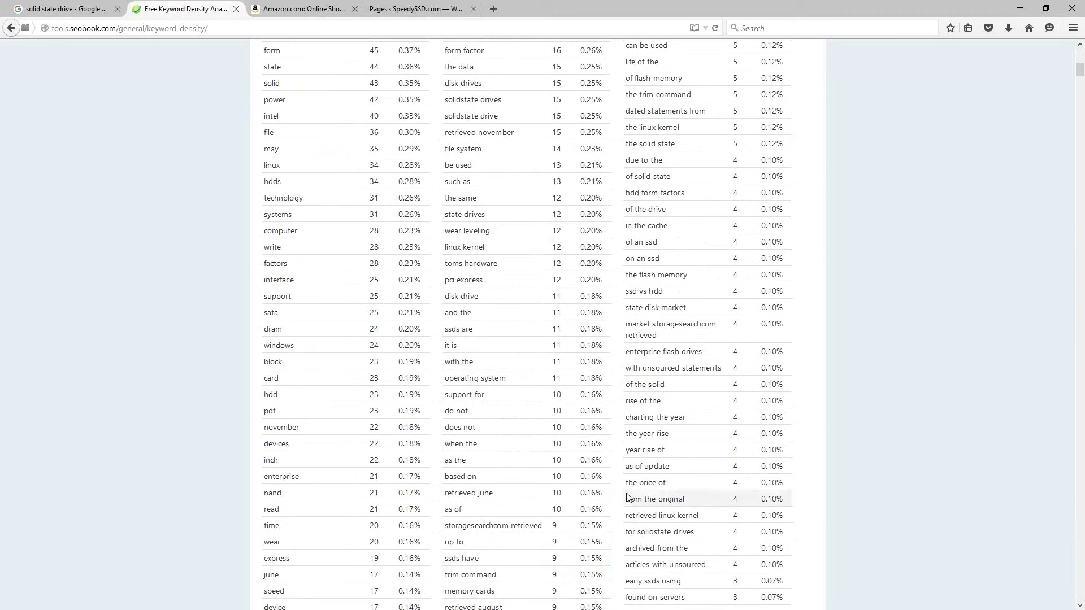
Replace the analyzer's input with the written SSD article as plain text and submit it for keyword density analysis
{"action": "scroll", "coordinate": [502, 459], "scroll_direction": "up", "scroll_amount": 15}
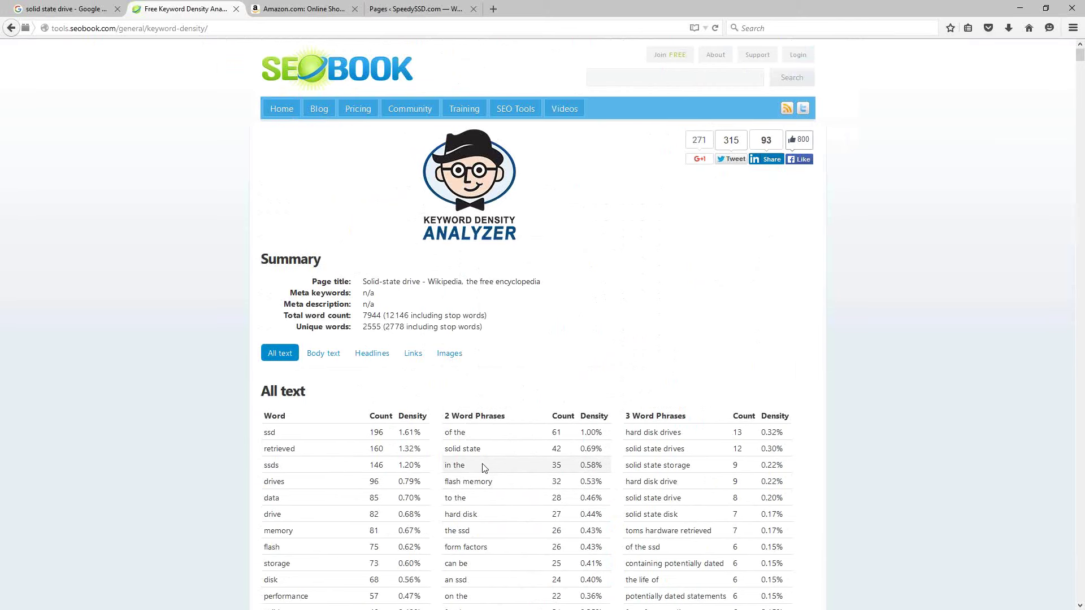
{"action": "scroll", "coordinate": [485, 466], "scroll_direction": "down", "scroll_amount": 2}
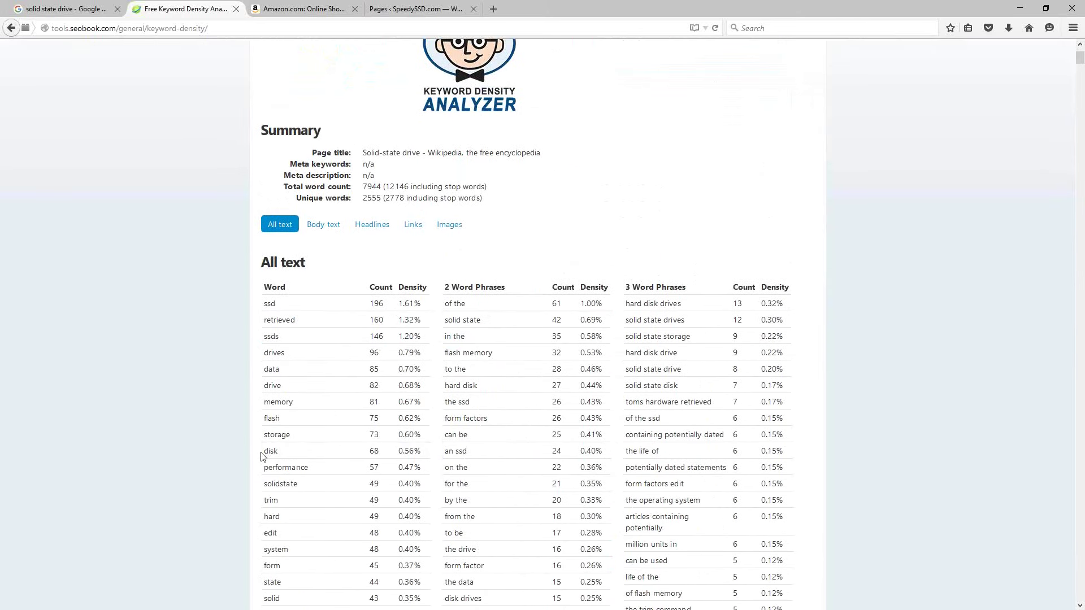
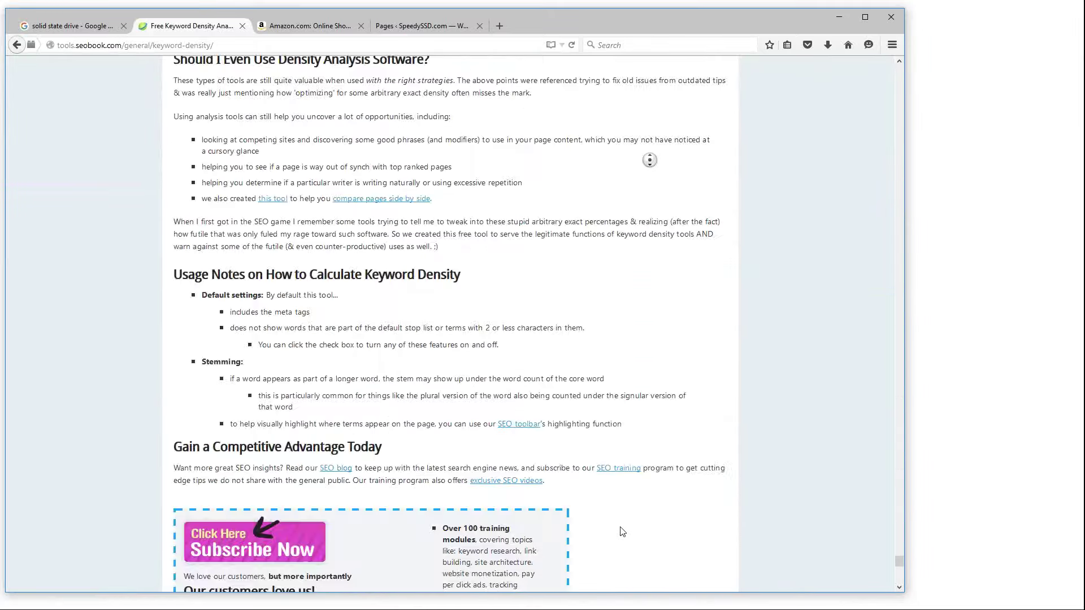
{"action": "scroll", "coordinate": [620, 527], "scroll_direction": "up", "scroll_amount": 20}
{"action": "scroll", "coordinate": [402, 329], "scroll_direction": "up", "scroll_amount": 20}
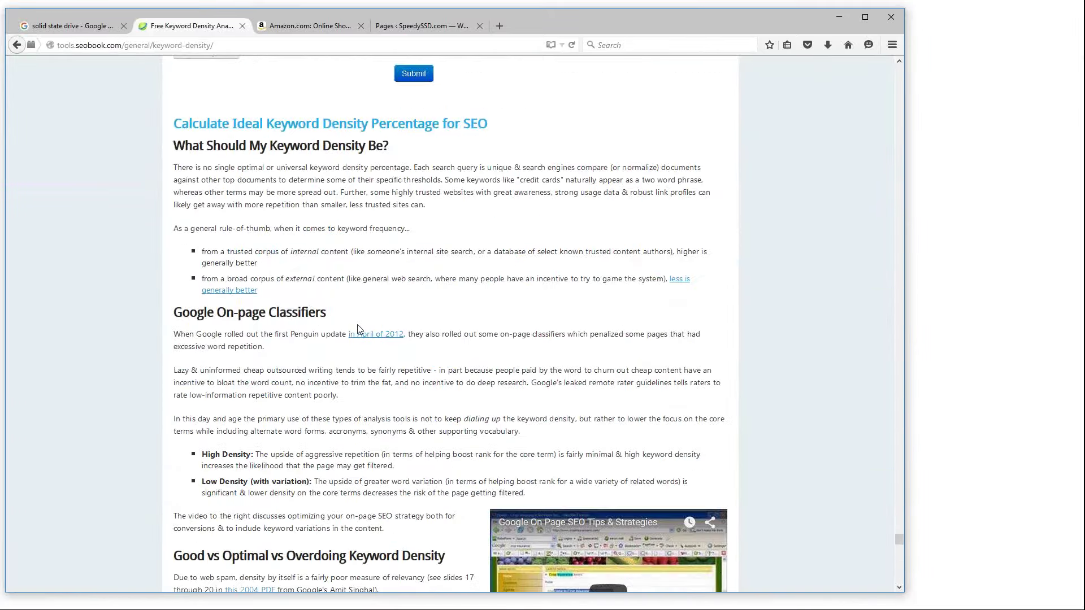
{"action": "scroll", "coordinate": [334, 353], "scroll_direction": "down", "scroll_amount": 3}
{"action": "key", "text": "ctrl+a"}
{"action": "key", "text": "ctrl+v"}
{"action": "left_click", "coordinate": [229, 196]}
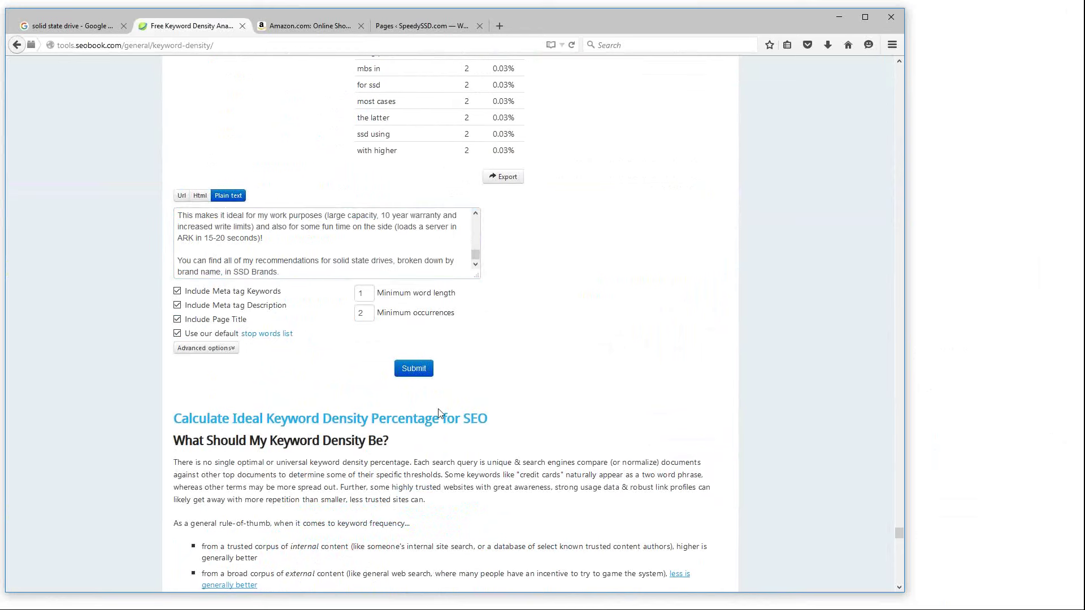
{"action": "left_click", "coordinate": [412, 369]}
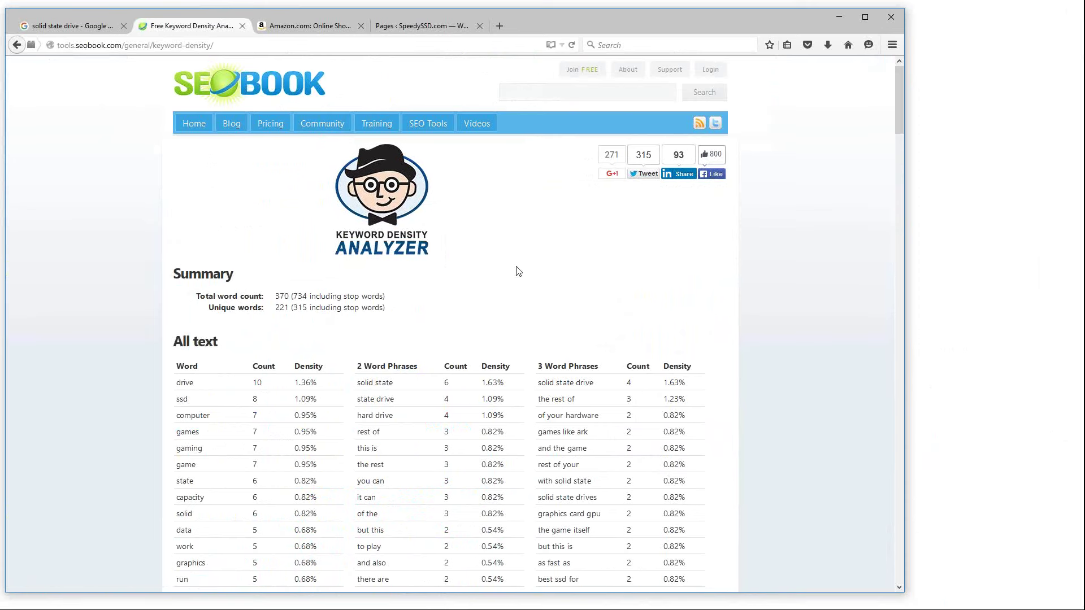
Examine the pasted article's density tables, highlighting the word games and the total word count including stop words
{"action": "scroll", "coordinate": [517, 270], "scroll_direction": "down", "scroll_amount": 4}
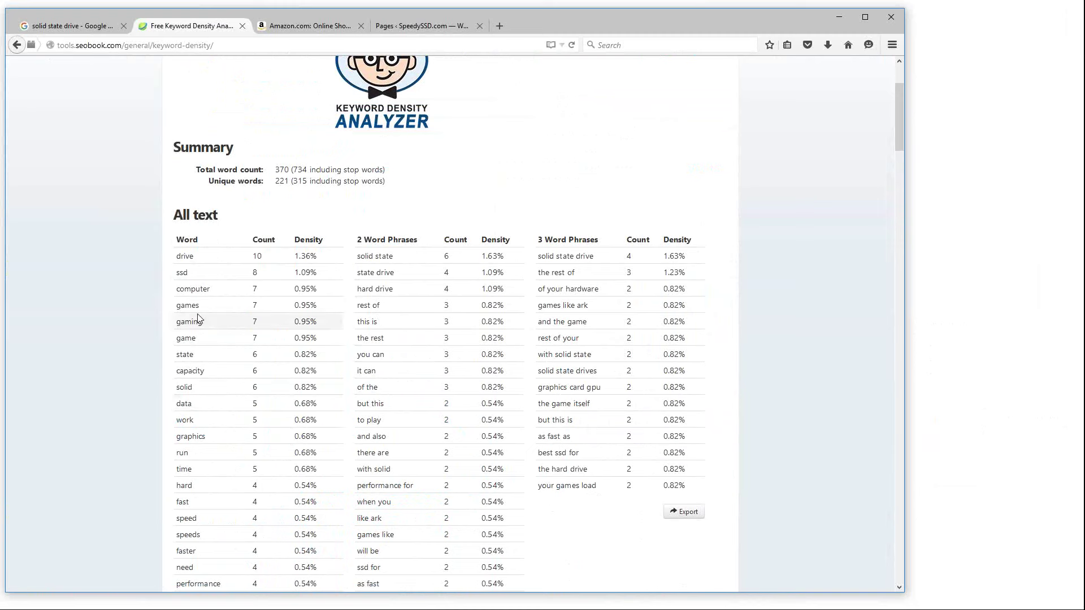
{"action": "left_click_drag", "start_coordinate": [203, 310], "coordinate": [178, 309]}
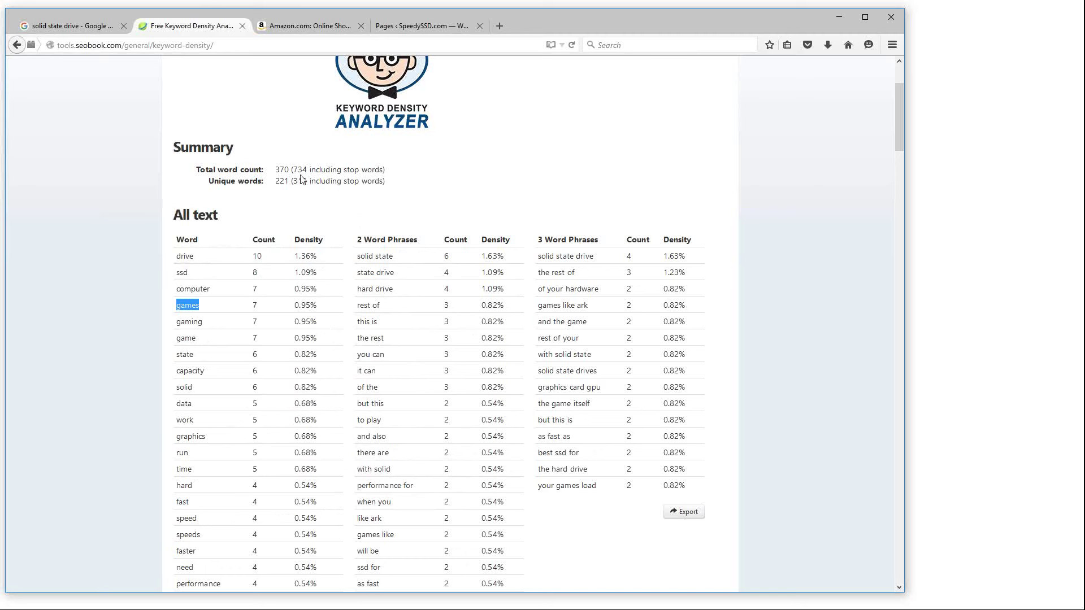
{"action": "left_click_drag", "start_coordinate": [308, 170], "coordinate": [294, 171]}
{"action": "left_click", "coordinate": [288, 206]}
Go back to the Wikipedia article's density analysis and highlight its total word count including stop words for comparison
{"action": "key", "text": "alt+Left"}
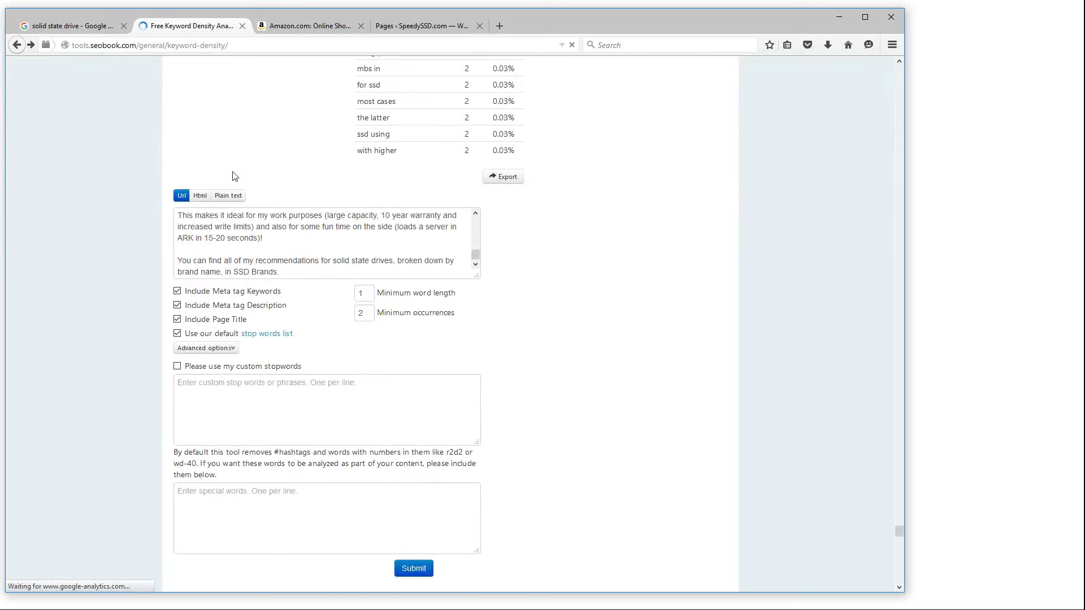
{"action": "middle_click", "coordinate": [663, 436]}
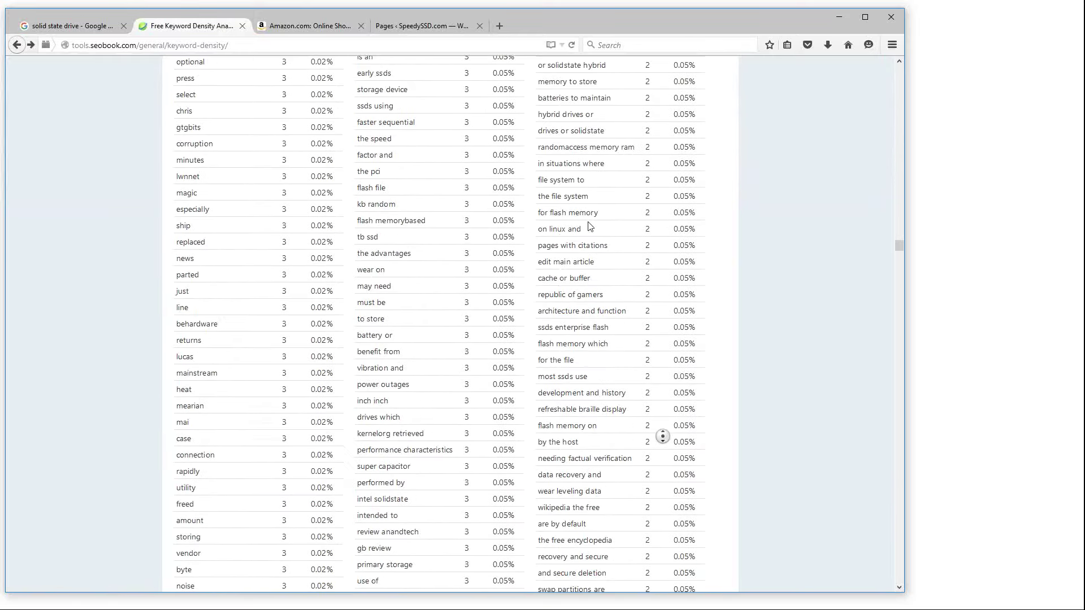
{"action": "left_click", "coordinate": [474, 287]}
{"action": "double_click", "coordinate": [309, 332]}
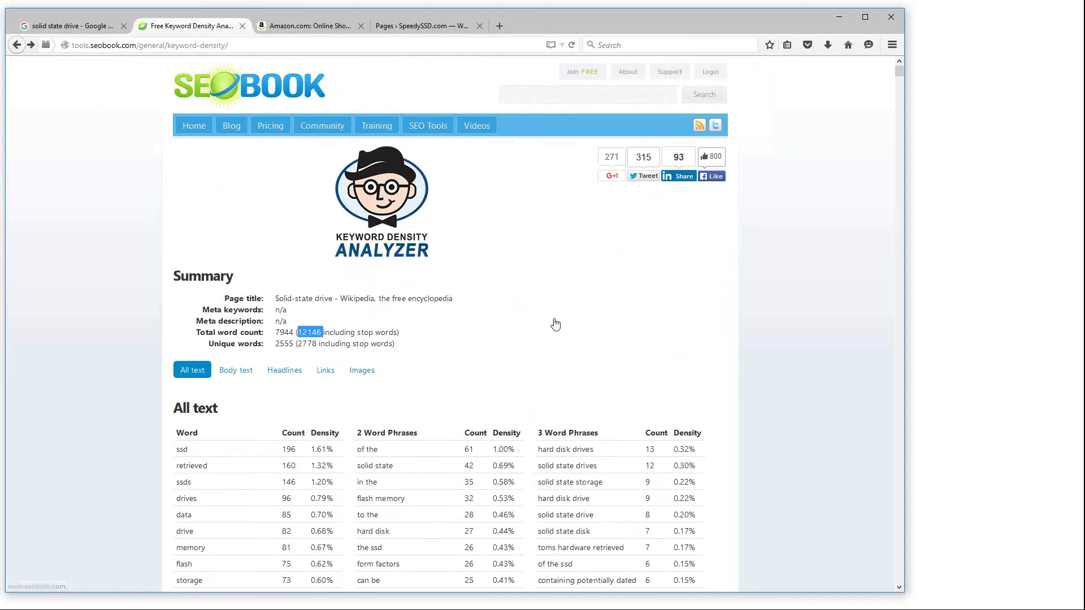
Look over the Google search results for solid state drive again
{"action": "left_click", "coordinate": [43, 28]}
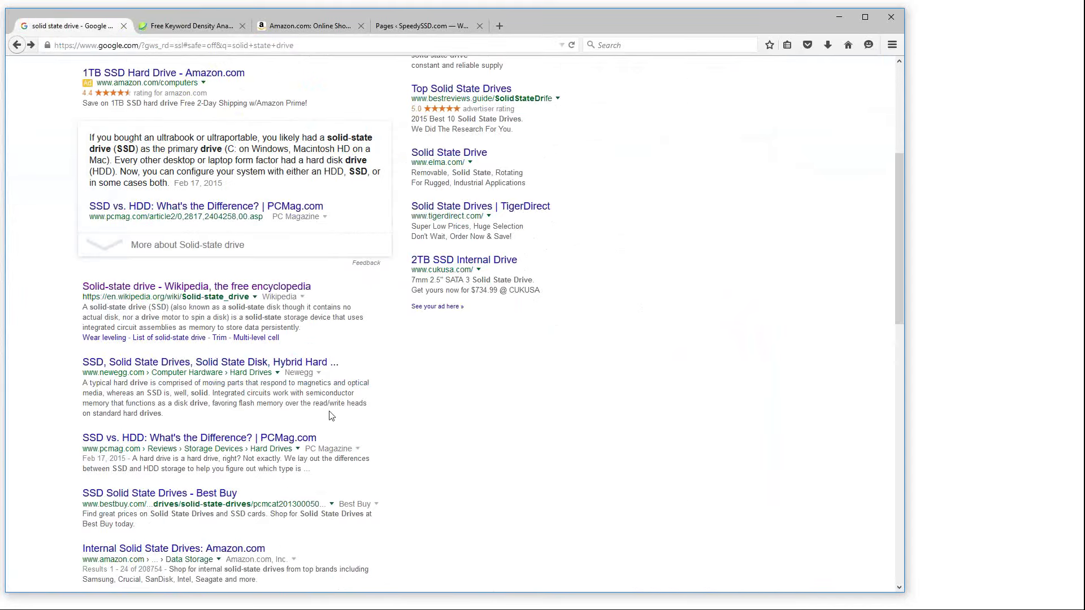
{"action": "scroll", "coordinate": [330, 413], "scroll_direction": "up", "scroll_amount": 3}
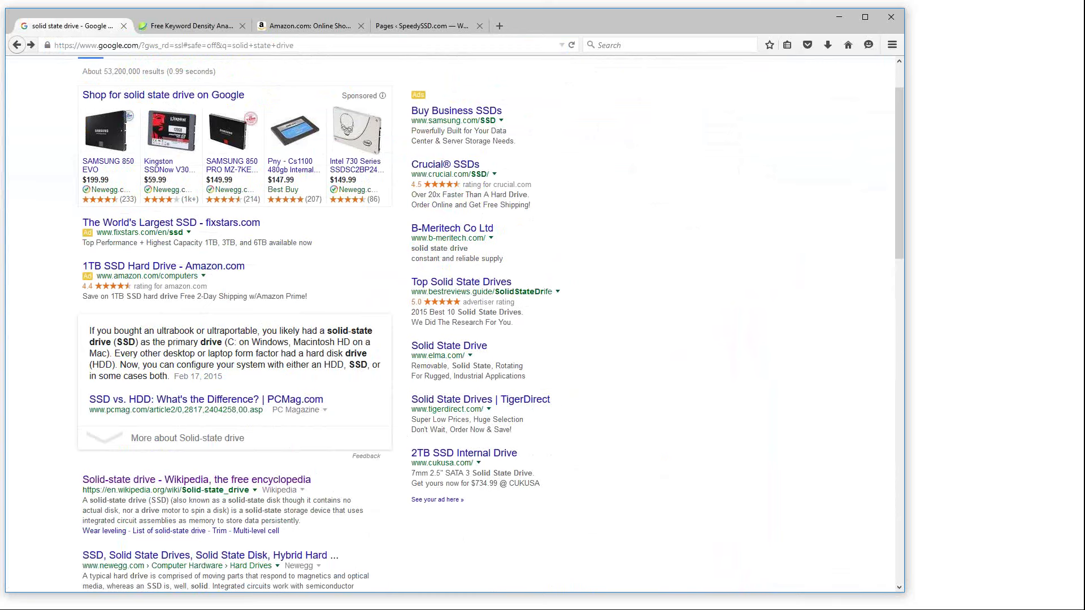
{"action": "left_click_drag", "start_coordinate": [731, 25], "coordinate": [740, 25]}
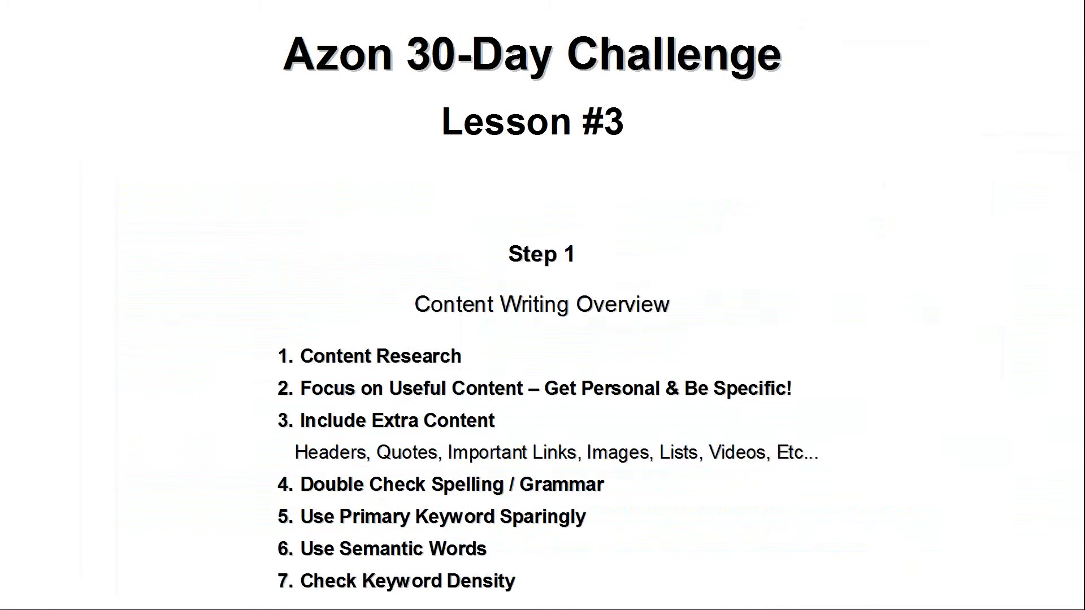
{"action": "left_click", "coordinate": [861, 442]}
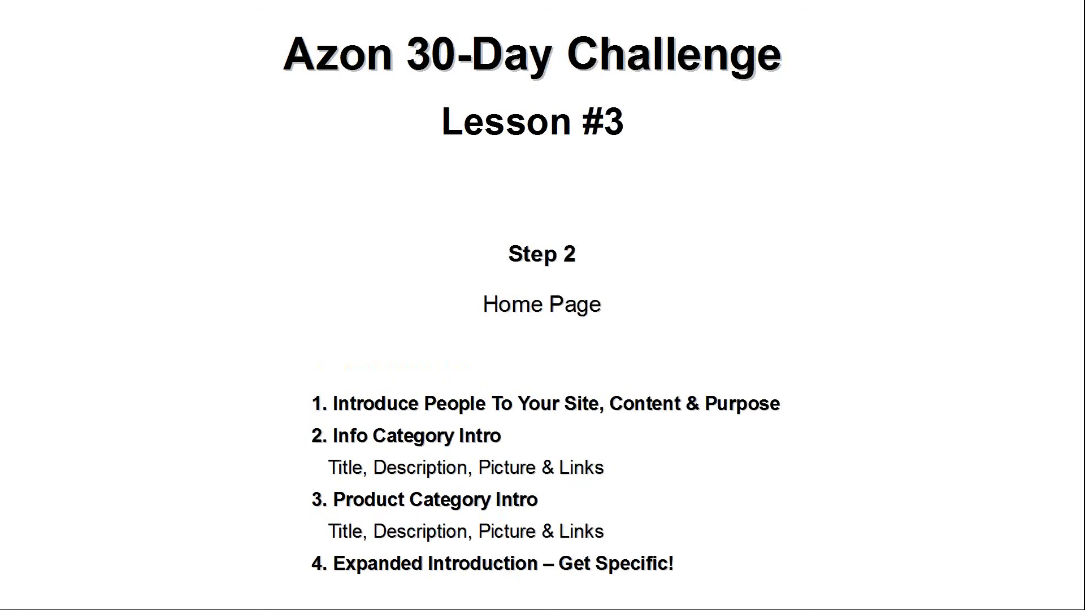
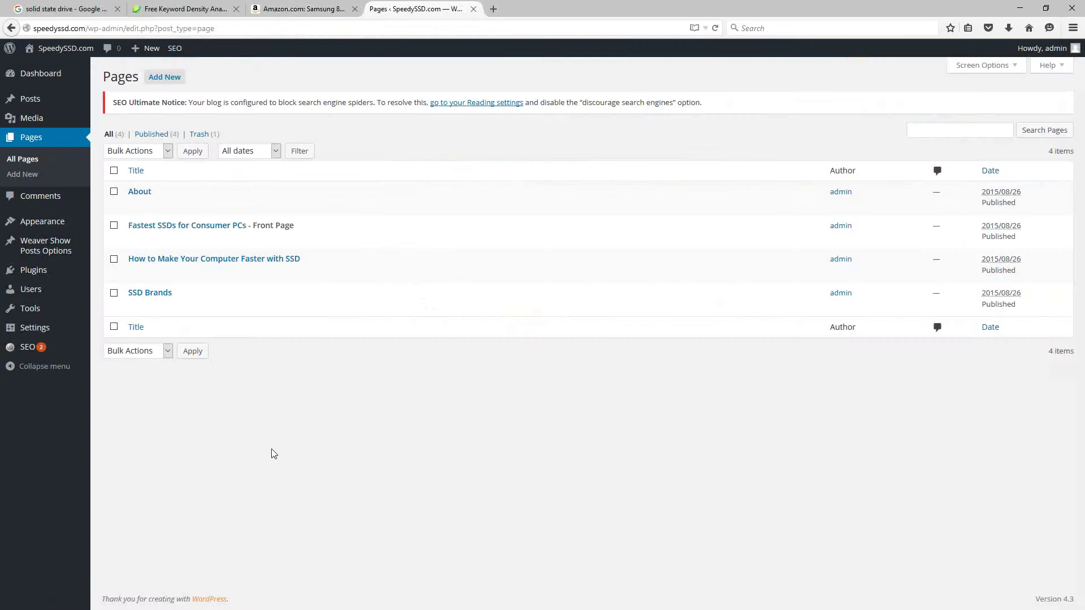
Open the front page, Fastest SSDs for Consumer PCs, for editing in WordPress
{"action": "mouse_move", "coordinate": [136, 242]}
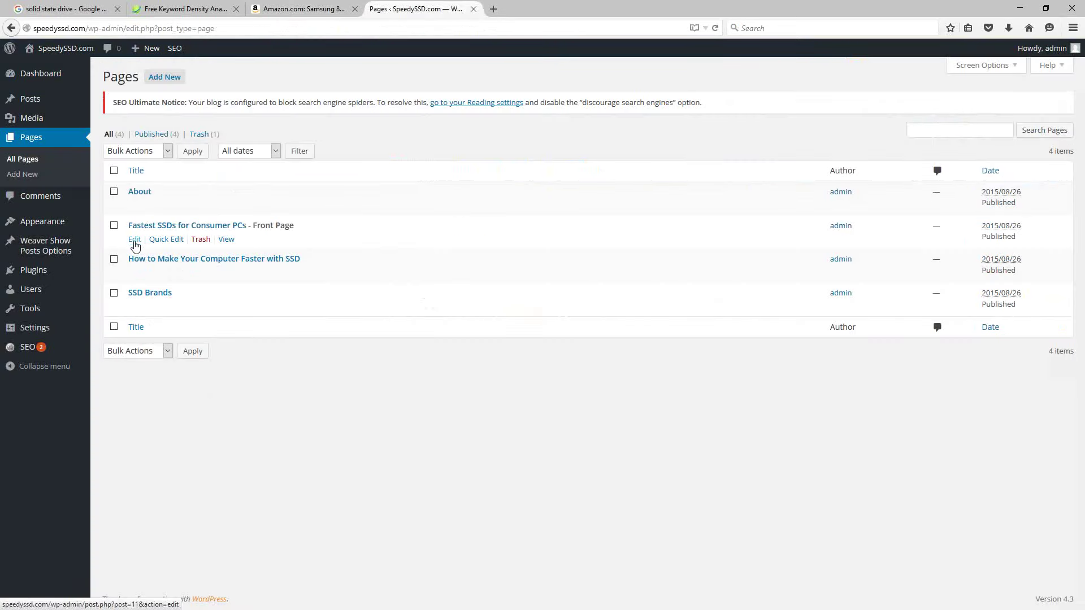
{"action": "left_click", "coordinate": [135, 240]}
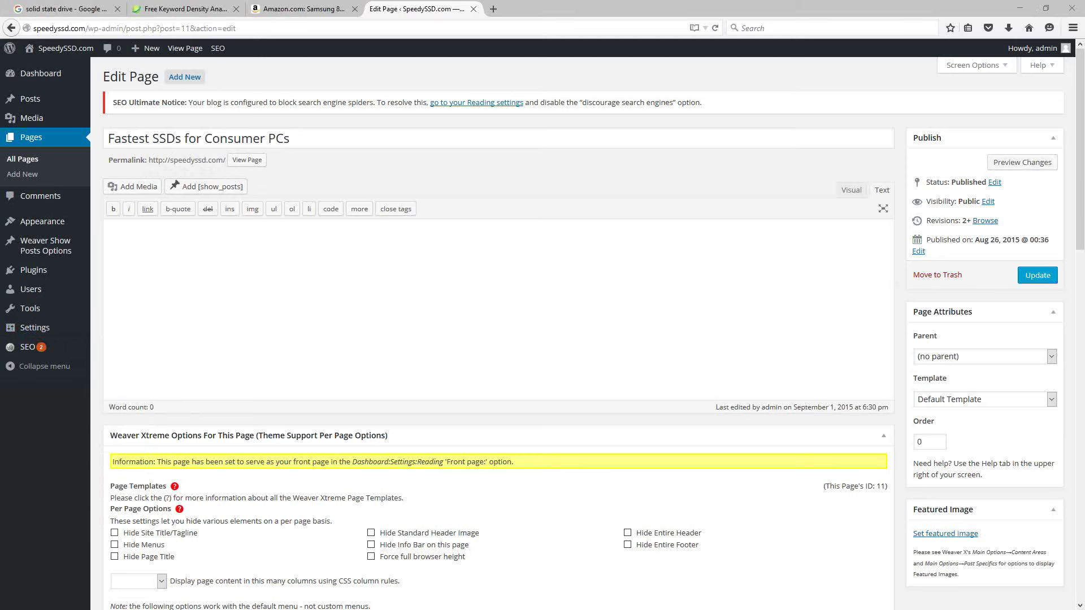
Copy all the text of the home file in Notepad and paste it into the page's empty content area
{"action": "left_click_drag", "start_coordinate": [1084, 173], "coordinate": [250, 144]}
{"action": "right_click", "coordinate": [185, 314]}
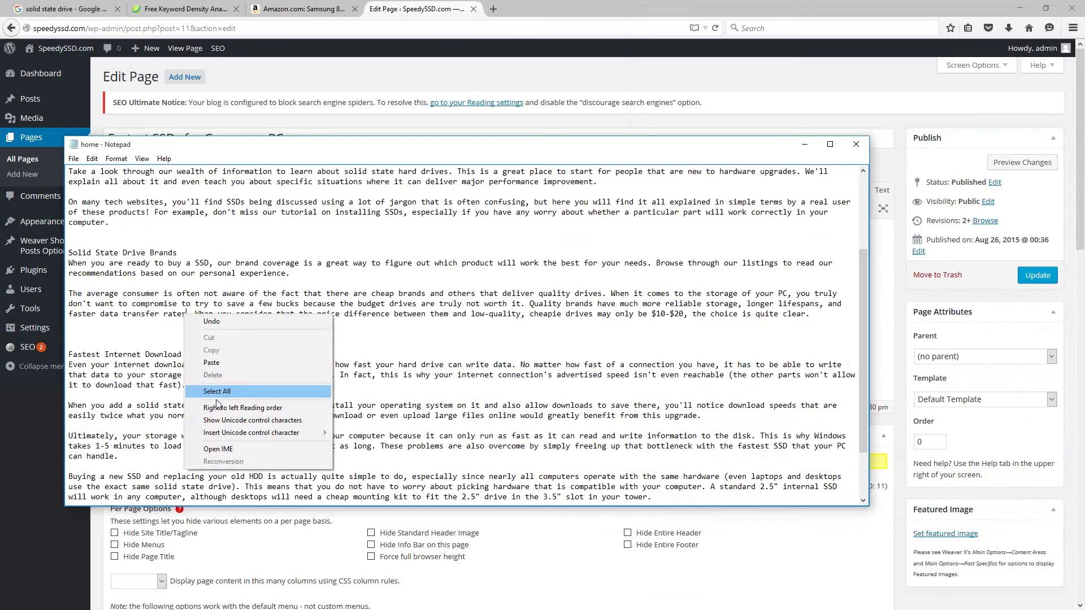
{"action": "left_click", "coordinate": [224, 393]}
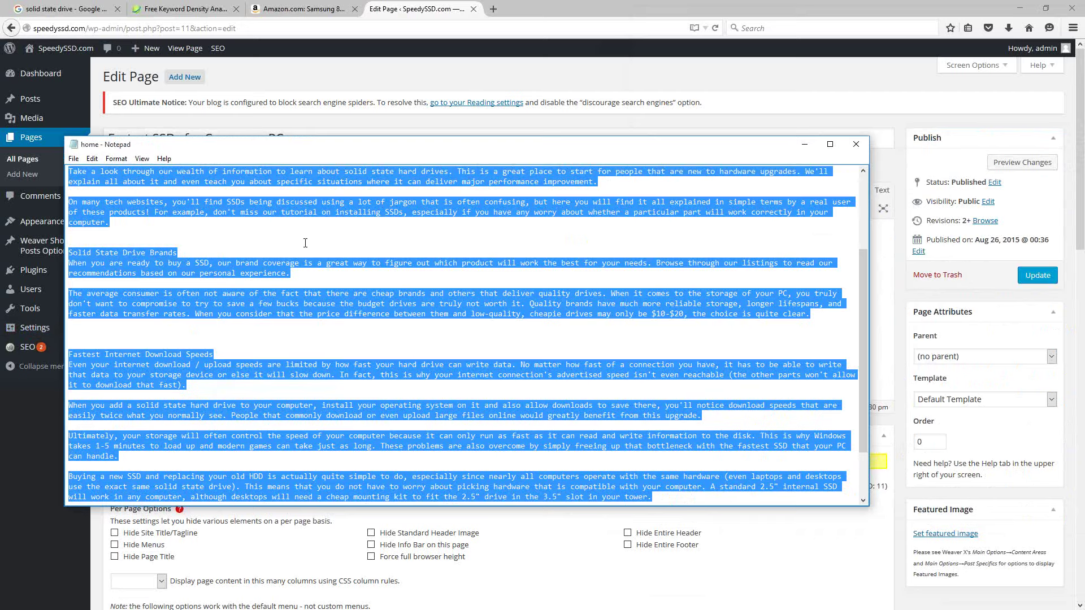
{"action": "left_click", "coordinate": [252, 132]}
{"action": "left_click", "coordinate": [203, 310]}
{"action": "key", "text": "ctrl+v"}
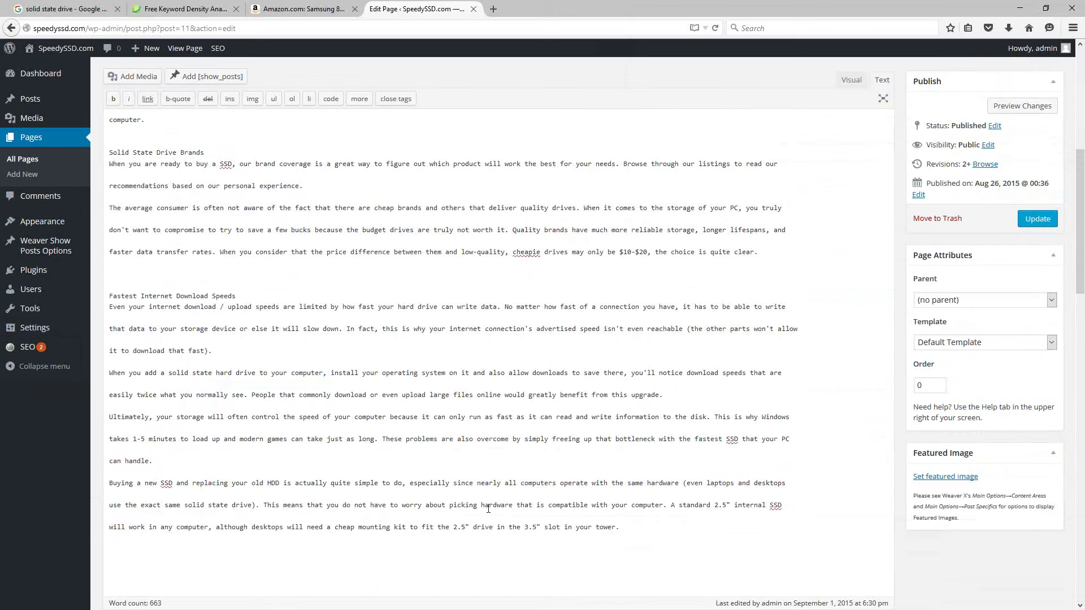
Try removing the extra line break after the first line of the page content, then restore it
{"action": "scroll", "coordinate": [488, 509], "scroll_direction": "up", "scroll_amount": 6}
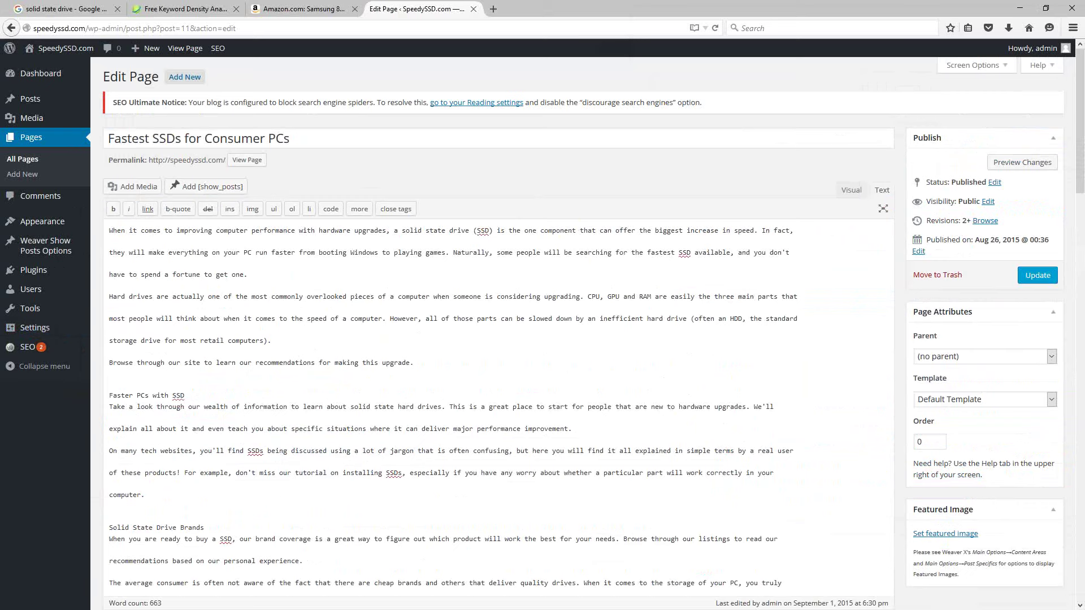
{"action": "left_click", "coordinate": [278, 275]}
{"action": "left_click", "coordinate": [129, 232]}
{"action": "key", "text": "Down"}
{"action": "key", "text": "BackSpace"}
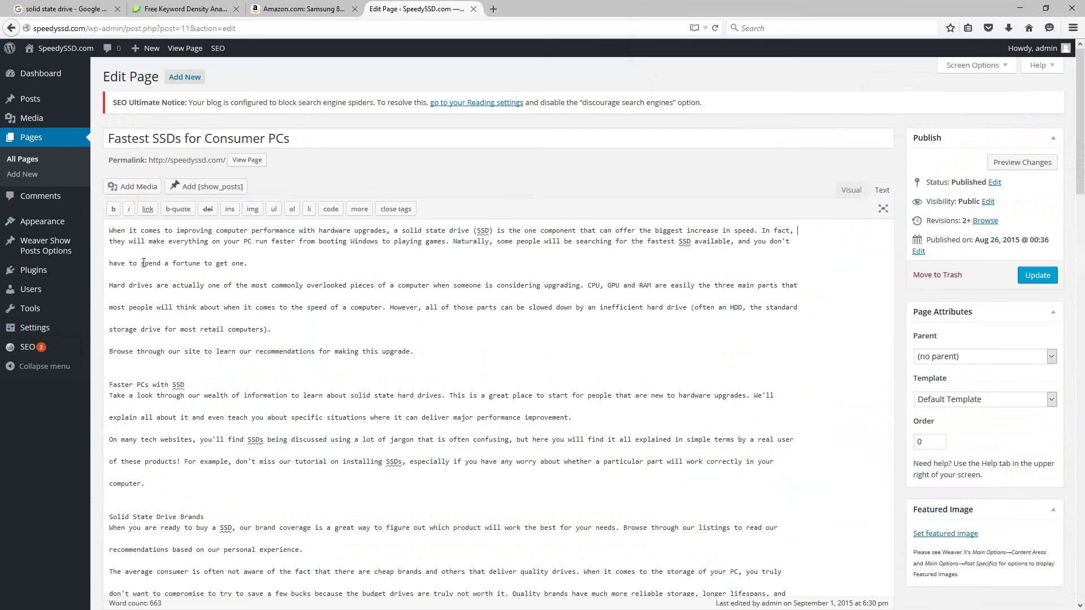
{"action": "key", "text": "Return"}
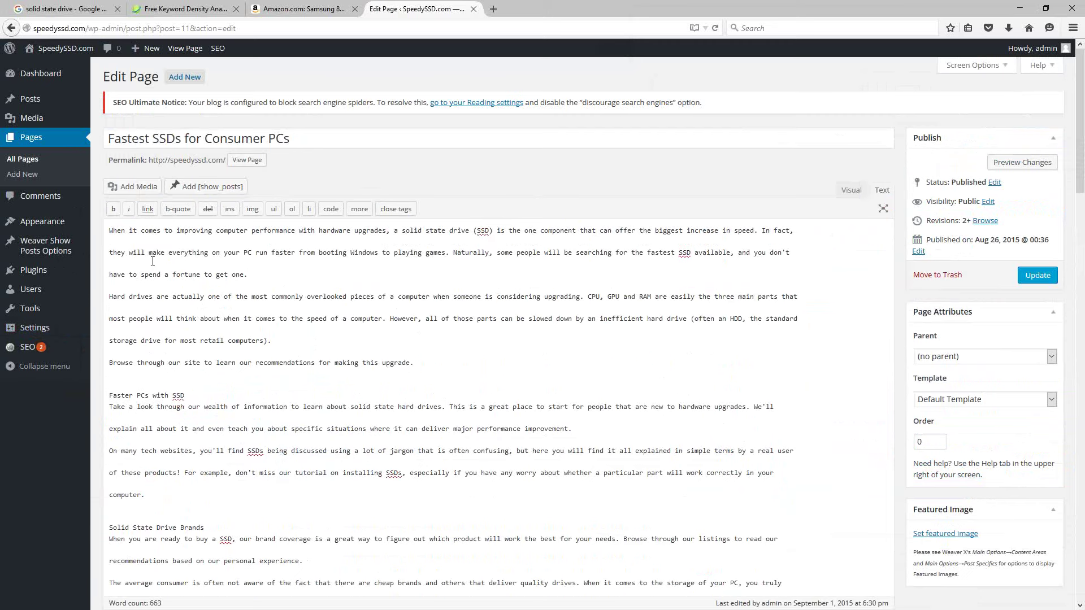
{"action": "left_click", "coordinate": [135, 266]}
{"action": "left_click", "coordinate": [283, 283]}
{"action": "scroll", "coordinate": [527, 436], "scroll_direction": "down", "scroll_amount": 10}
{"action": "scroll", "coordinate": [419, 325], "scroll_direction": "up", "scroll_amount": 10}
Switch to the home file in Notepad and turn off Word Wrap
{"action": "key", "text": "alt+Tab"}
{"action": "scroll", "coordinate": [536, 350], "scroll_direction": "down", "scroll_amount": 10}
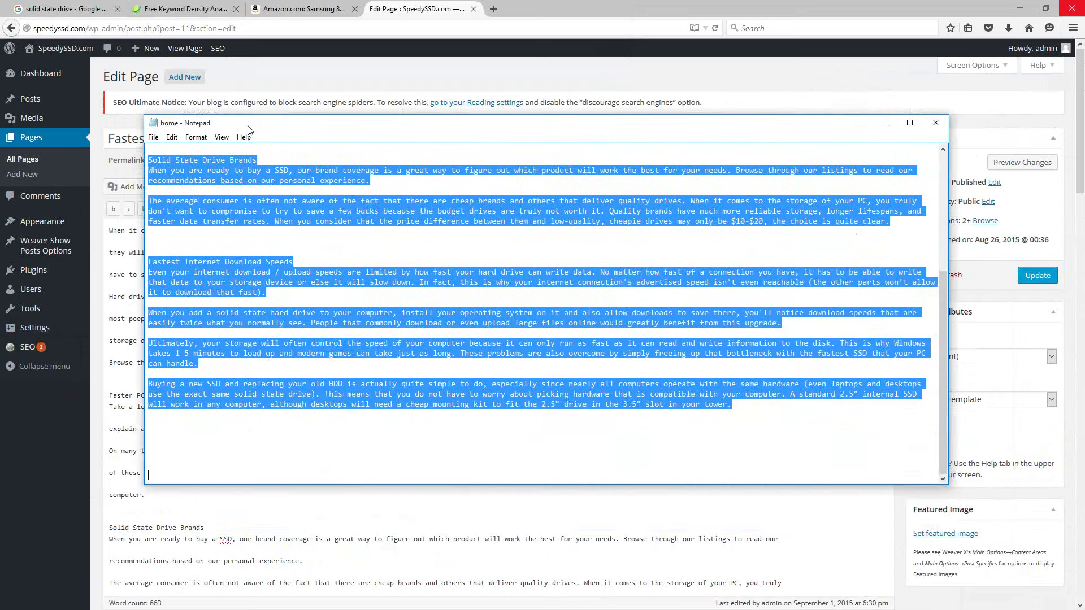
{"action": "left_click_drag", "start_coordinate": [252, 369], "coordinate": [259, 359]}
{"action": "scroll", "coordinate": [386, 362], "scroll_direction": "up", "scroll_amount": 6}
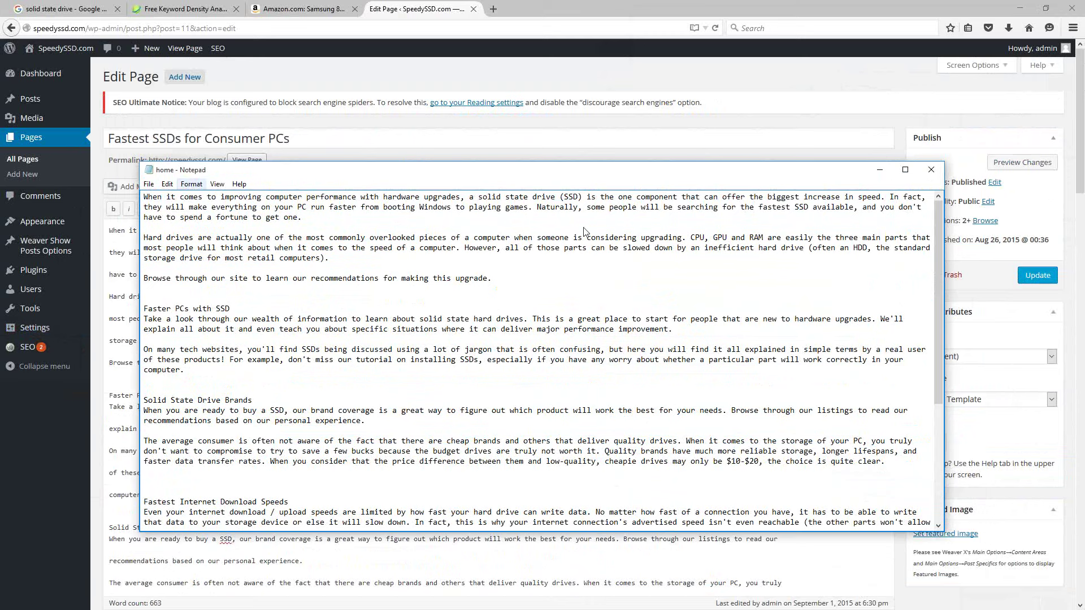
{"action": "left_click", "coordinate": [187, 185]}
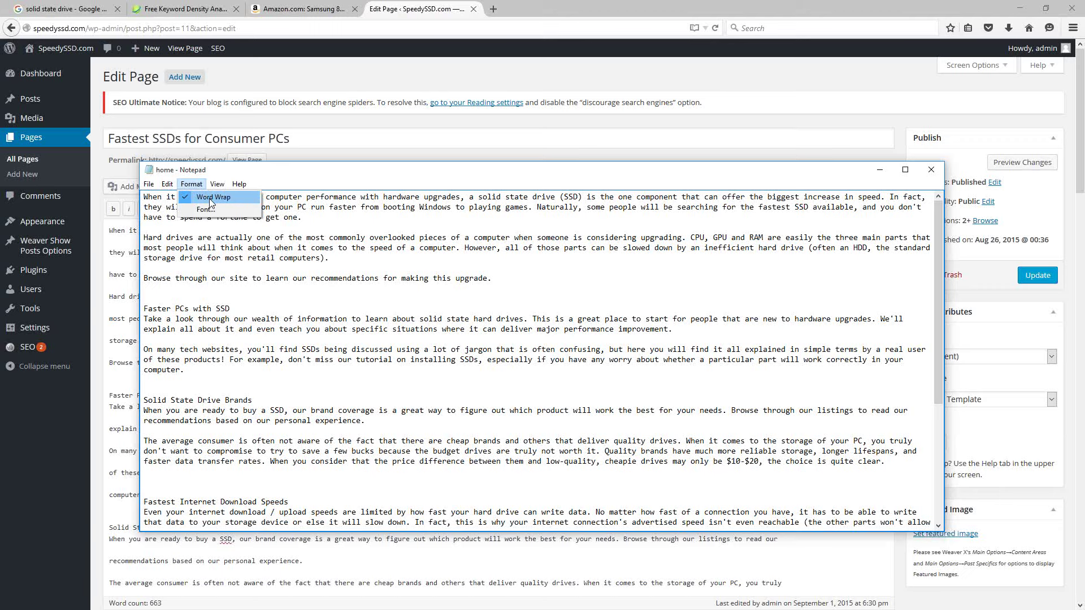
{"action": "left_click", "coordinate": [207, 197]}
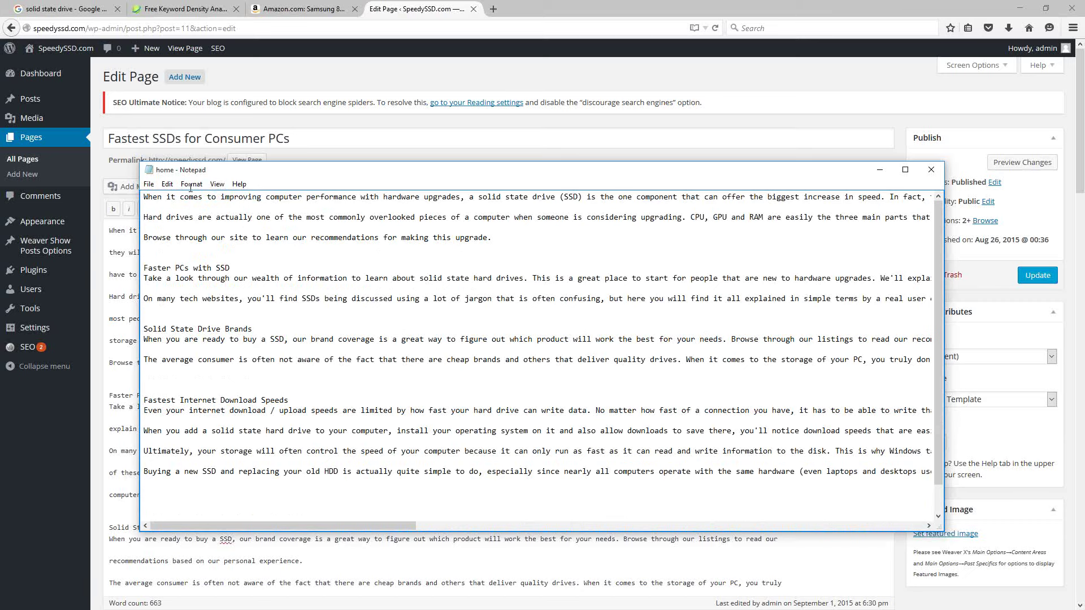
{"action": "scroll", "coordinate": [305, 298], "scroll_direction": "down", "scroll_amount": 1}
Replace the page's entire content with the full unwrapped text of the home file from Notepad
{"action": "key", "text": "ctrl+a"}
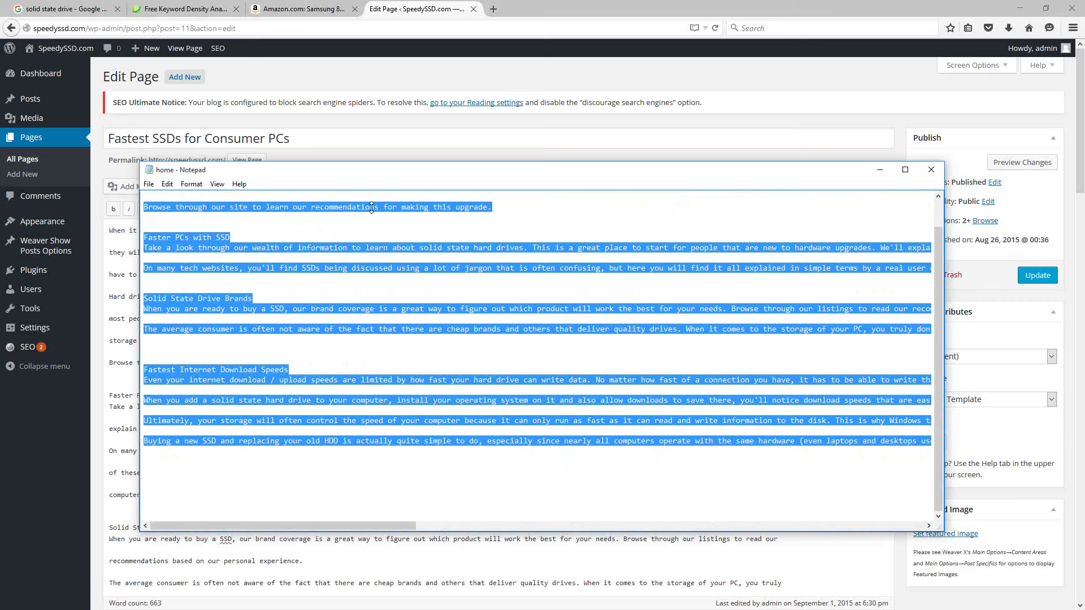
{"action": "key", "text": "alt+Tab"}
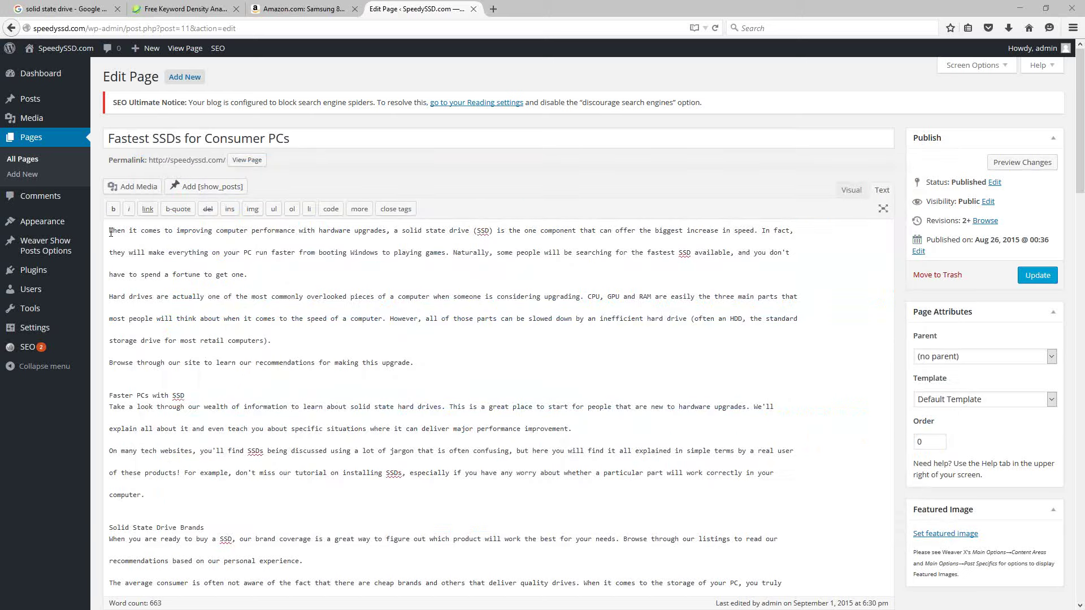
{"action": "scroll", "coordinate": [390, 345], "scroll_direction": "down", "scroll_amount": 15}
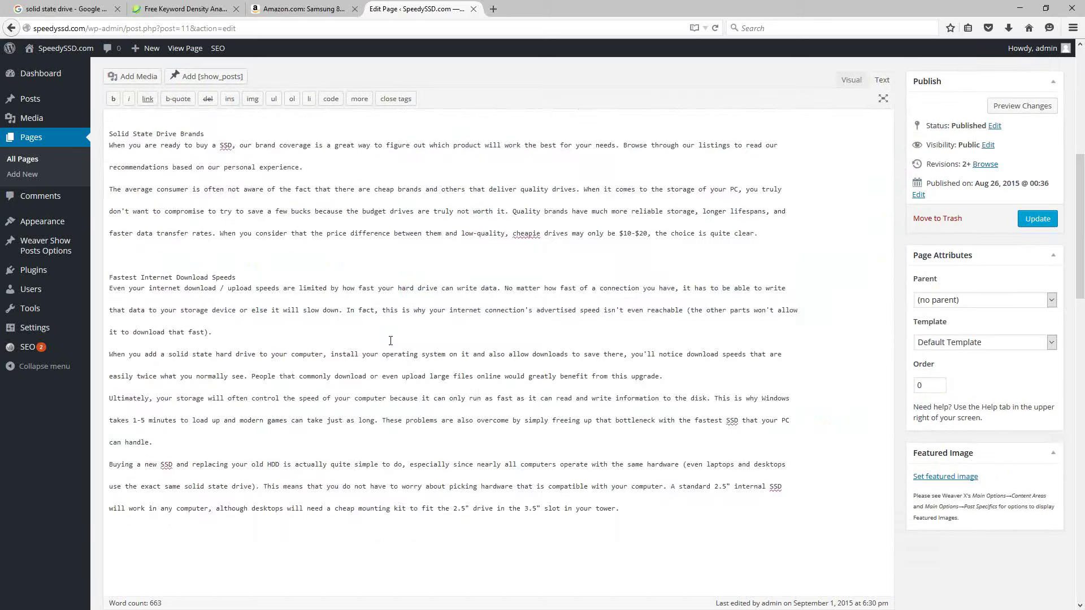
{"action": "key", "text": "ctrl+a"}
{"action": "key", "text": "BackSpace"}
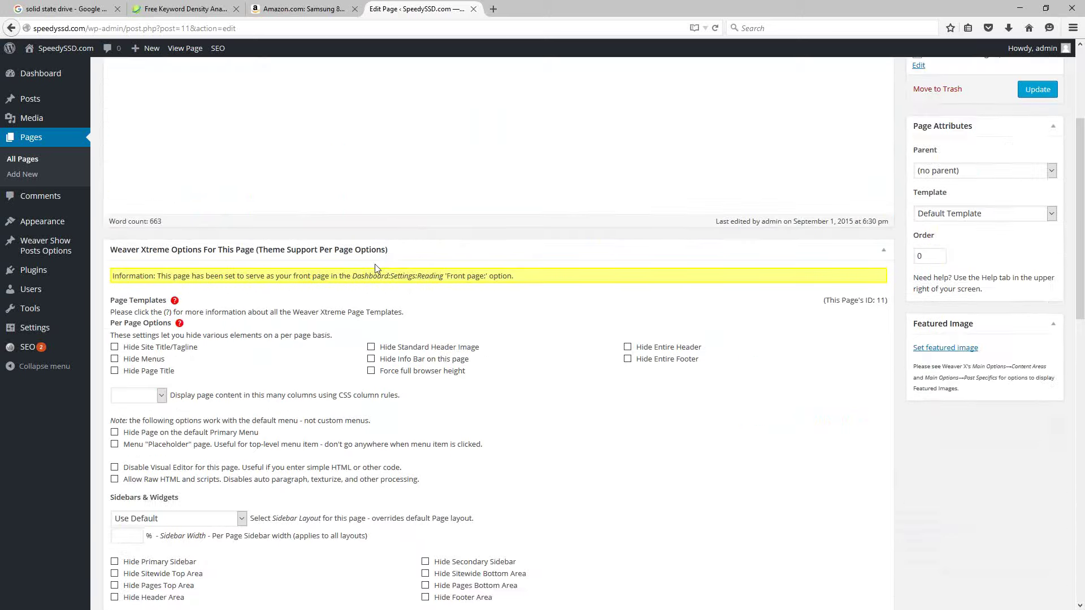
{"action": "scroll", "coordinate": [396, 269], "scroll_direction": "up", "scroll_amount": 3}
{"action": "right_click", "coordinate": [208, 268]}
{"action": "left_click", "coordinate": [238, 312]}
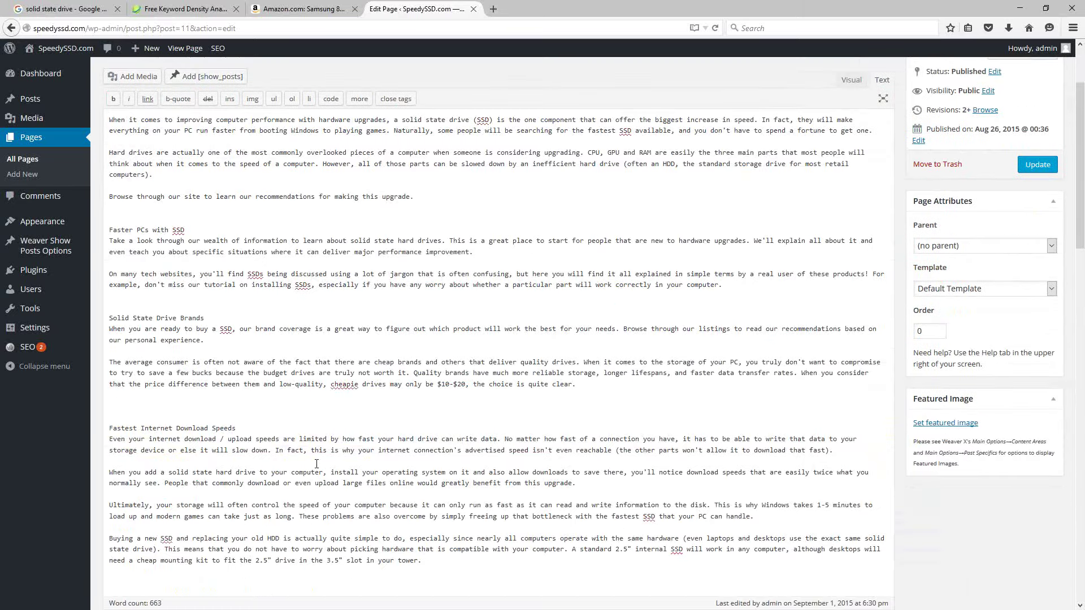
Compare the pasted page content with the home file's text in Notepad
{"action": "scroll", "coordinate": [429, 498], "scroll_direction": "up", "scroll_amount": 3}
{"action": "left_click", "coordinate": [359, 325]}
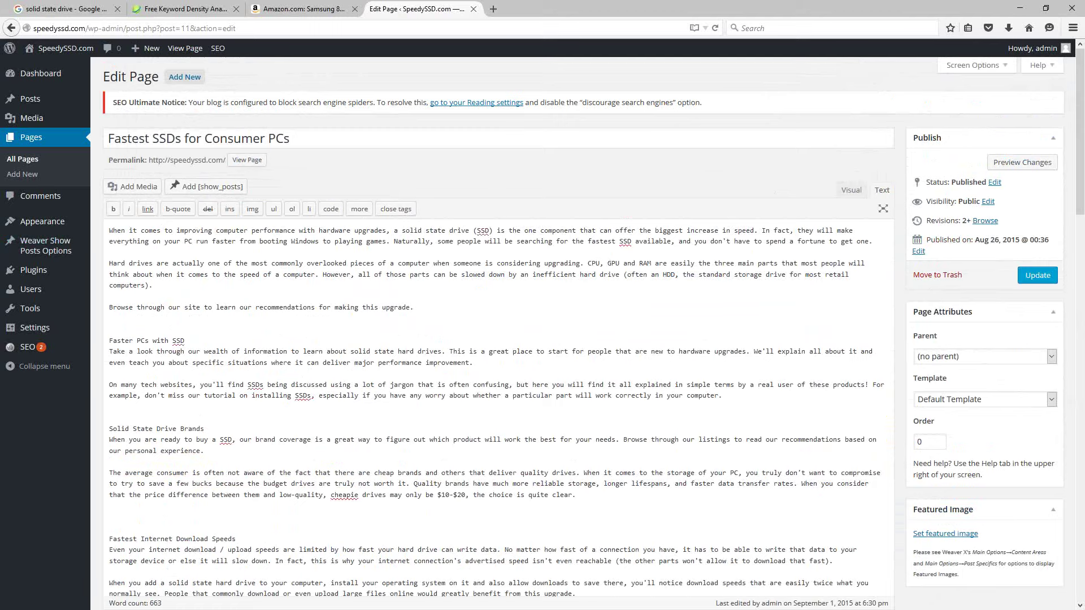
{"action": "key", "text": "alt+Tab"}
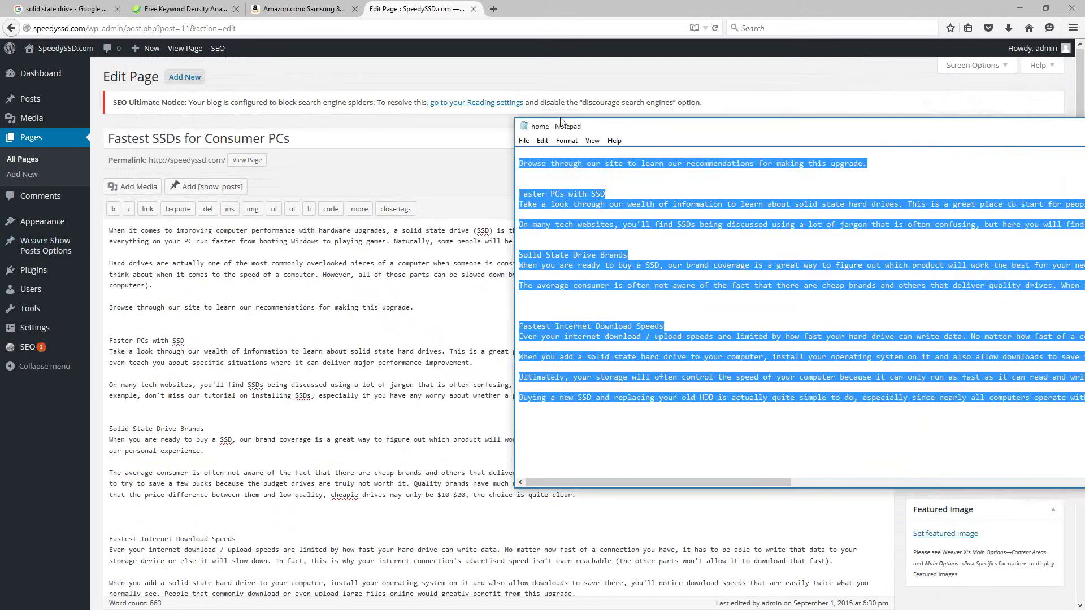
{"action": "left_click", "coordinate": [478, 326]}
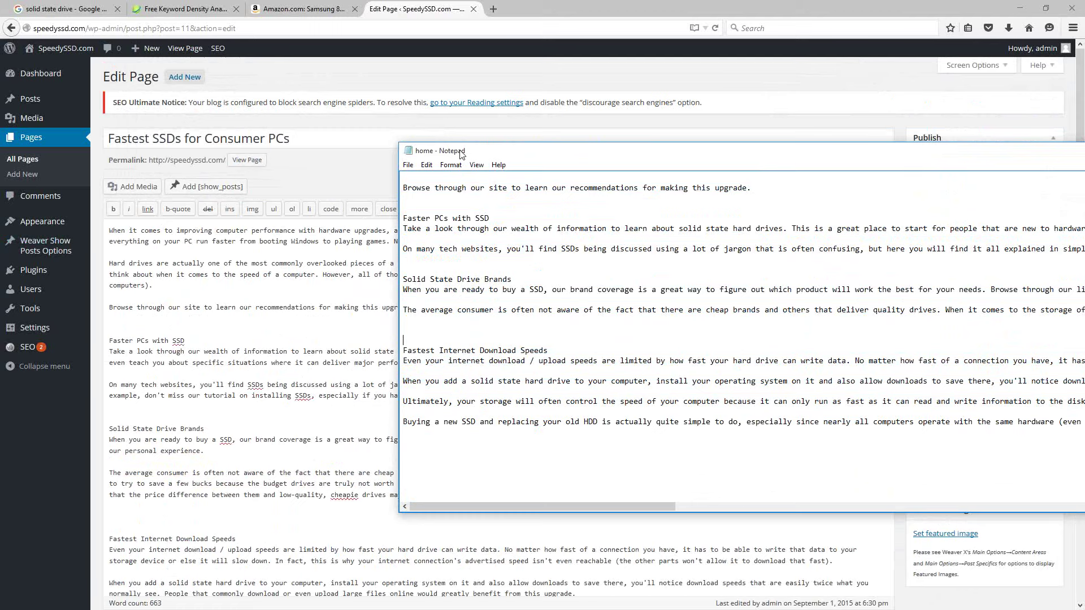
{"action": "key", "text": "alt+Tab"}
{"action": "left_click_drag", "start_coordinate": [382, 363], "coordinate": [378, 363]}
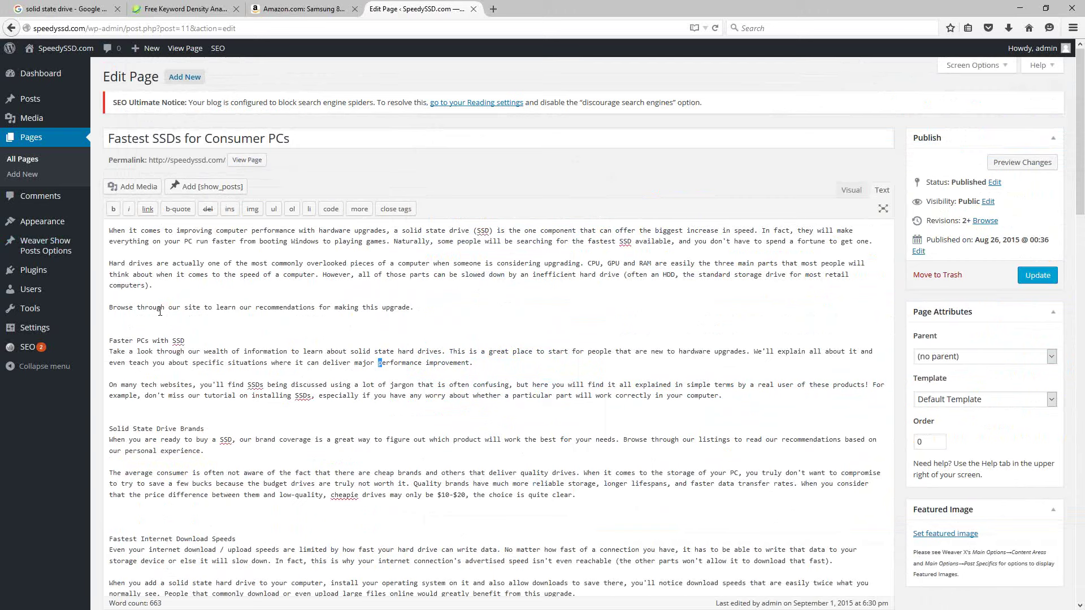
Review the "Faster PCs with SSD" and "Solid State Drive Brands" sections in the page content, including their headings and paragraphs
{"action": "left_click", "coordinate": [123, 321]}
{"action": "mouse_move", "coordinate": [28, 347]}
{"action": "left_click", "coordinate": [241, 336]}
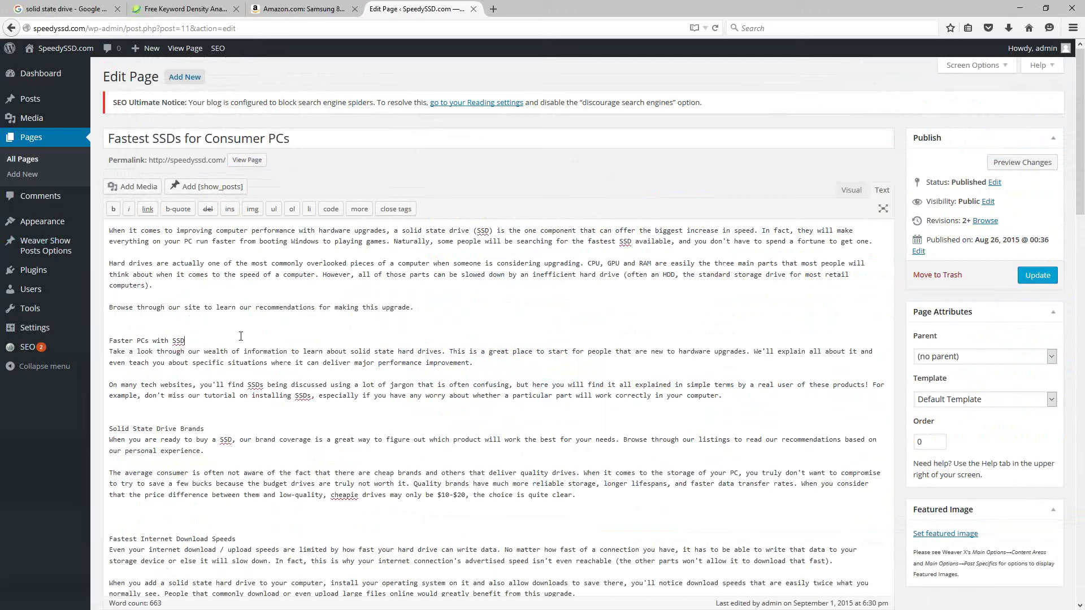
{"action": "left_click", "coordinate": [164, 321]}
{"action": "left_click_drag", "start_coordinate": [107, 341], "coordinate": [765, 395]}
{"action": "left_click_drag", "start_coordinate": [109, 430], "coordinate": [734, 495]}
{"action": "left_click", "coordinate": [251, 463]}
{"action": "left_click", "coordinate": [187, 340]}
{"action": "left_click_drag", "start_coordinate": [188, 340], "coordinate": [99, 339]}
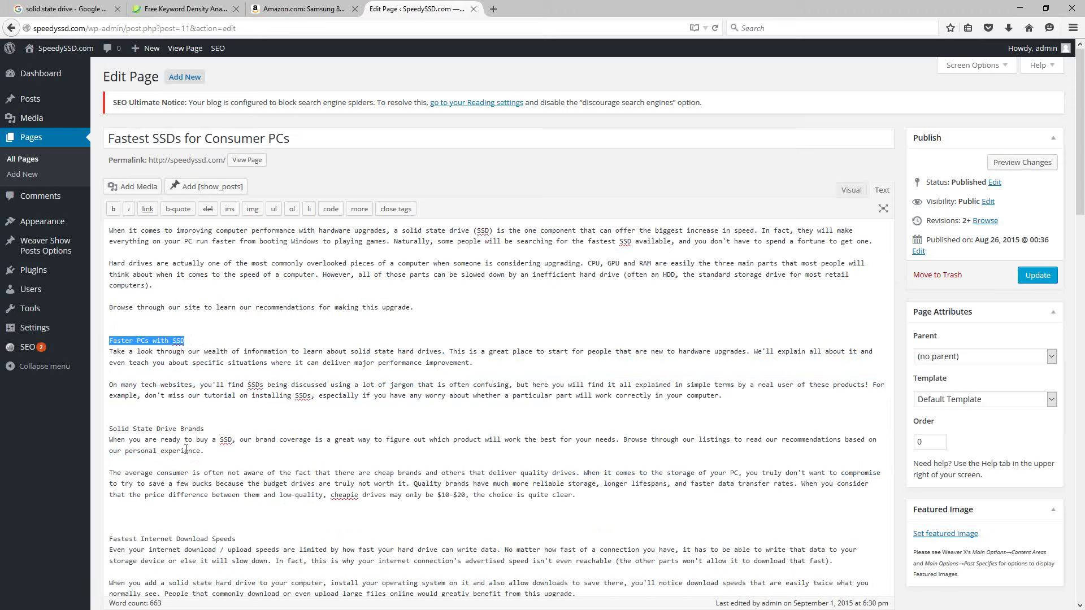
{"action": "left_click", "coordinate": [146, 383]}
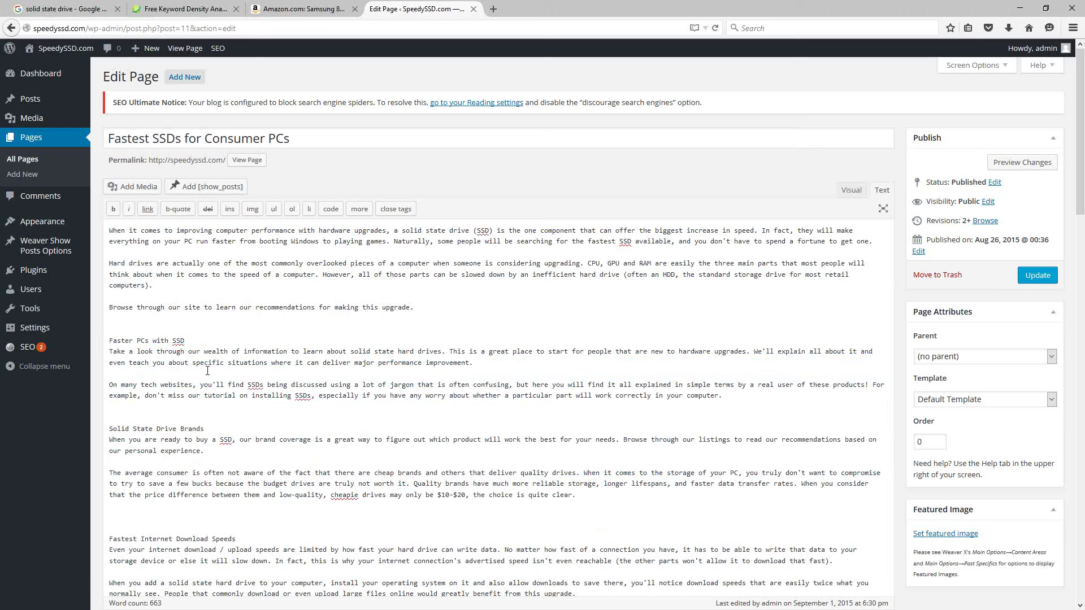
Upload the samsung-850-pro-ssd and inside-a-solid-state-hard-drive images to the media library without inserting either into the page
{"action": "left_click", "coordinate": [133, 188]}
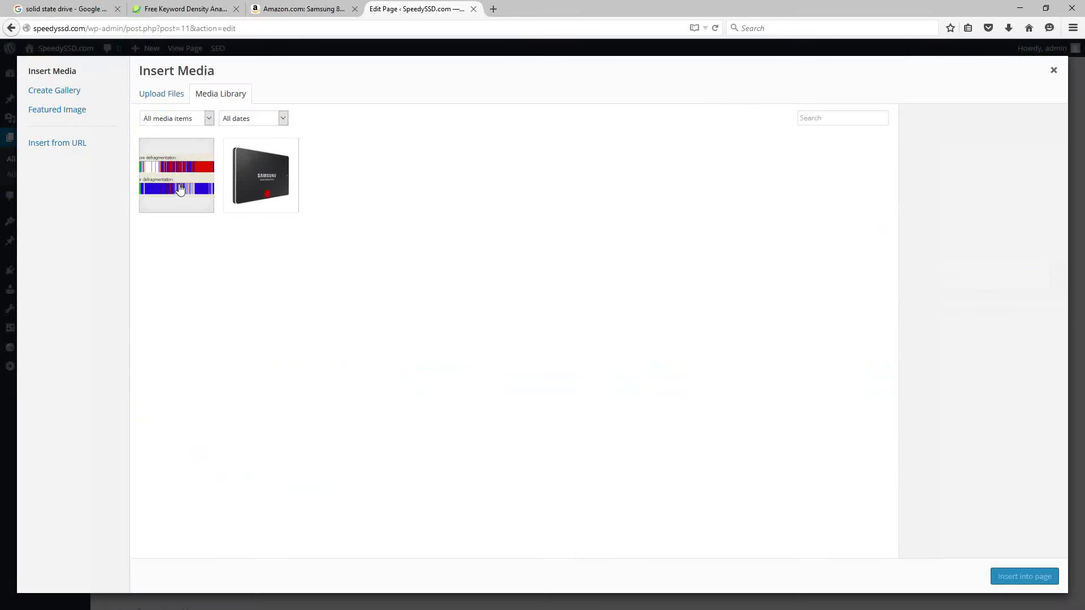
{"action": "left_click", "coordinate": [161, 96]}
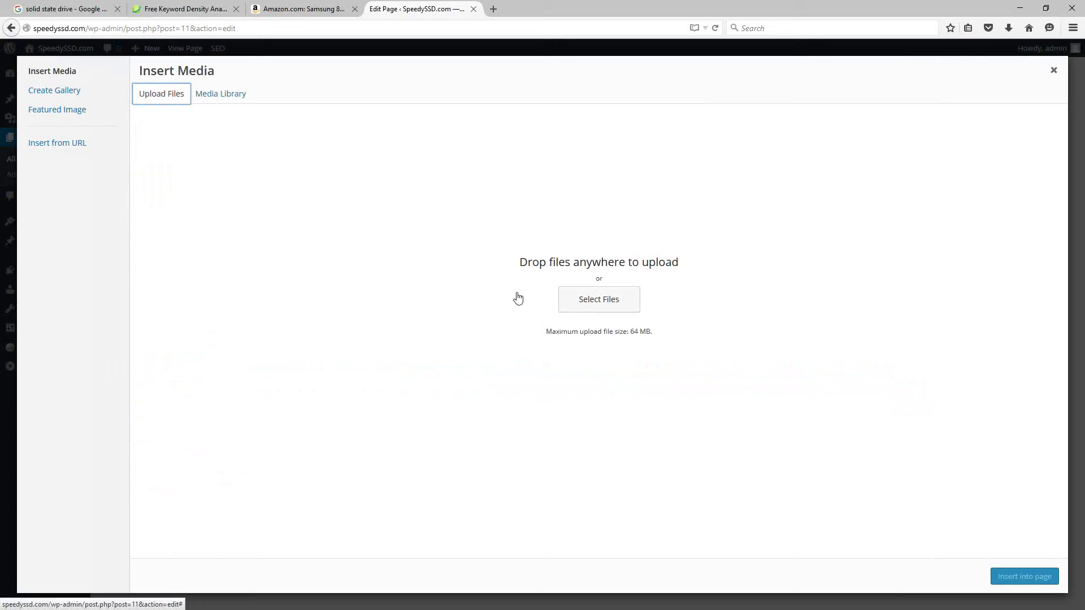
{"action": "left_click", "coordinate": [598, 299]}
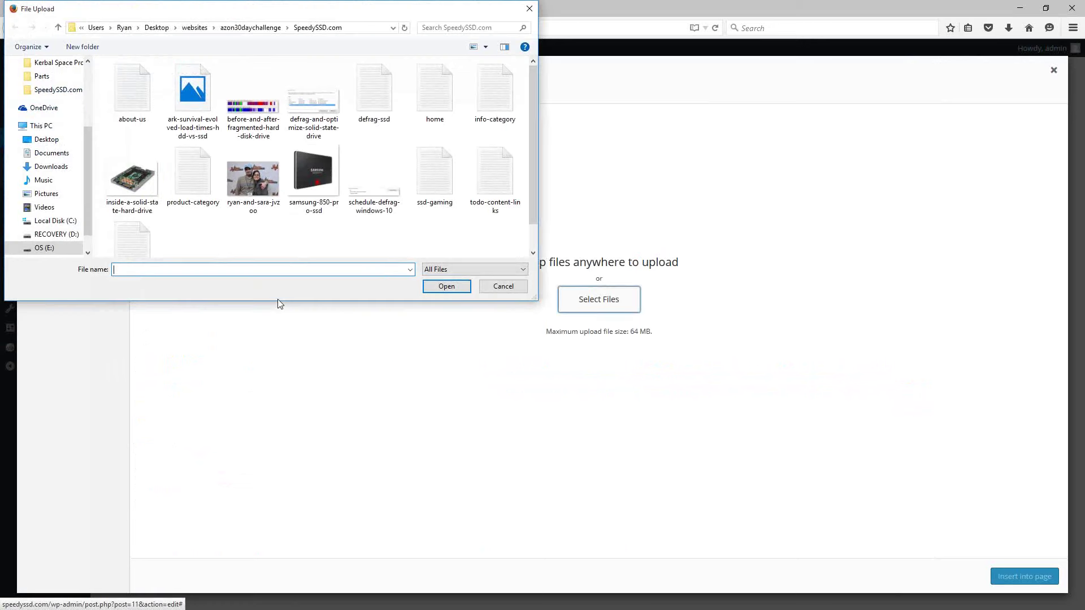
{"action": "left_click", "coordinate": [313, 171]}
{"action": "left_click", "coordinate": [133, 178], "text": "ctrl"}
{"action": "left_click", "coordinate": [448, 287]}
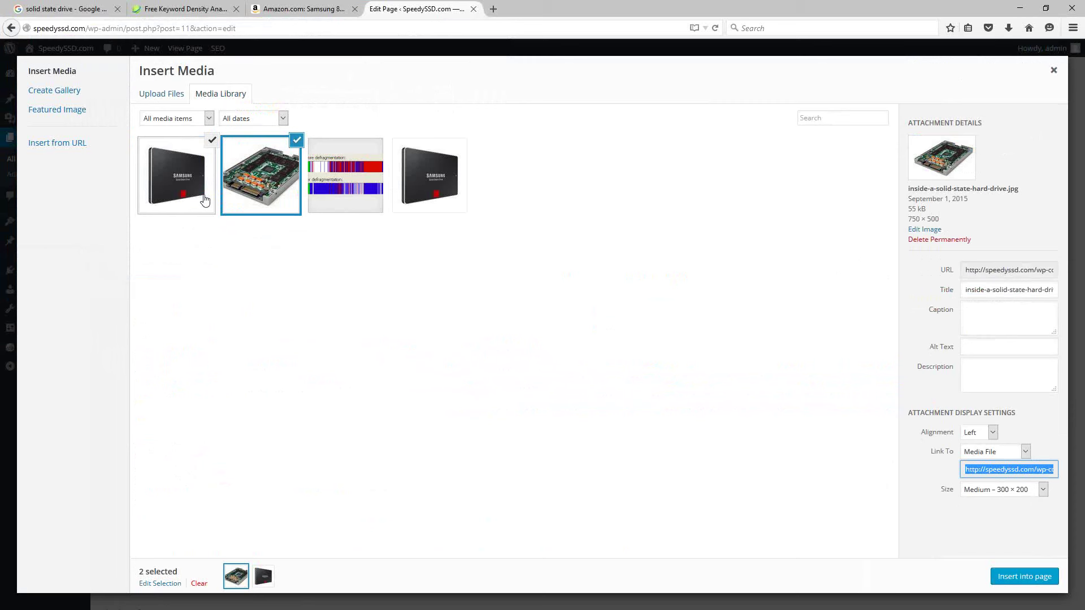
{"action": "left_click", "coordinate": [268, 202]}
{"action": "left_click", "coordinate": [152, 194]}
{"action": "left_click", "coordinate": [164, 179]}
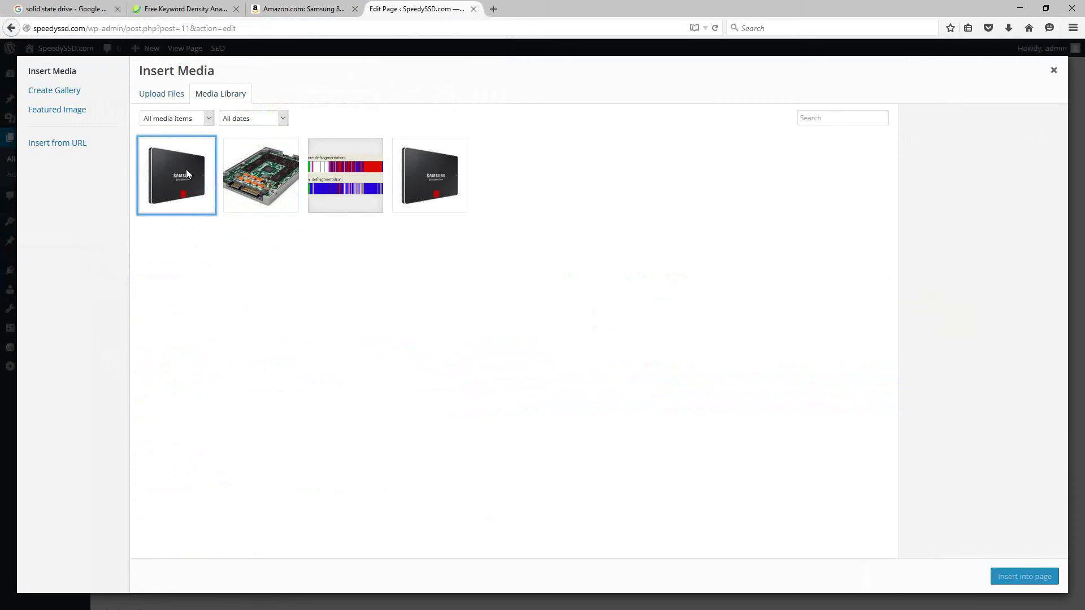
{"action": "left_click", "coordinate": [1053, 70]}
Choose the inside-a-solid-state-hard-drive image for insertion before the "Faster PCs with SSD" heading and set it to link to a custom URL
{"action": "left_click", "coordinate": [109, 341]}
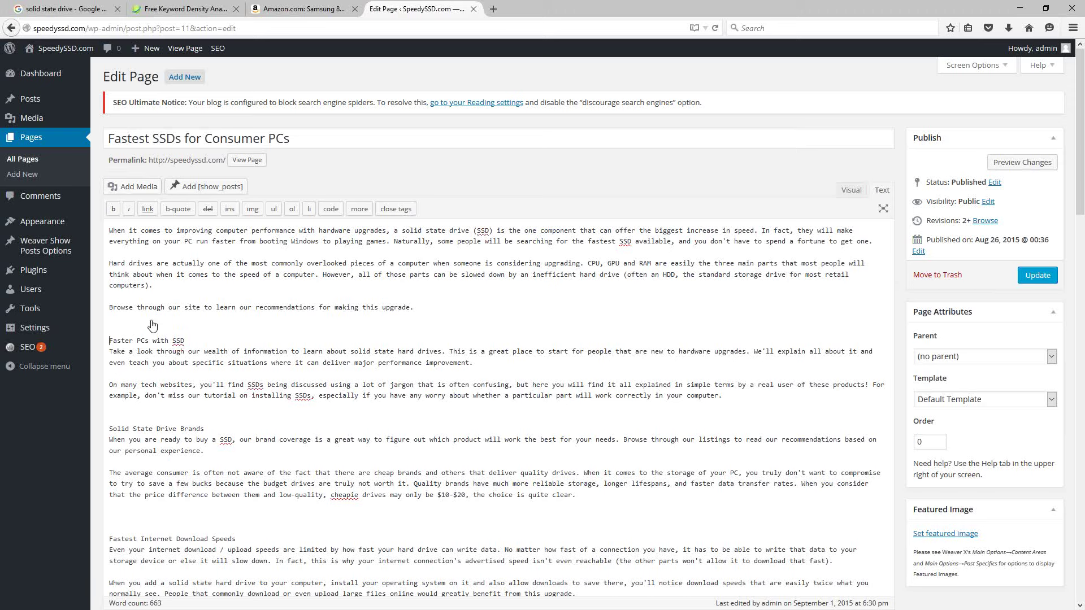
{"action": "left_click", "coordinate": [109, 341]}
{"action": "left_click", "coordinate": [131, 188]}
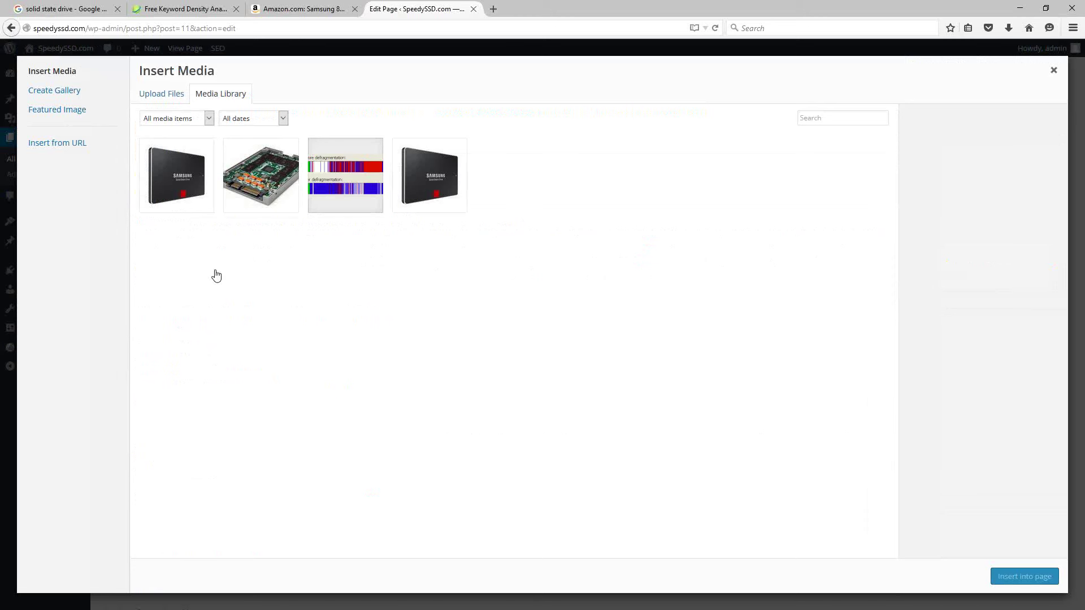
{"action": "left_click", "coordinate": [254, 185]}
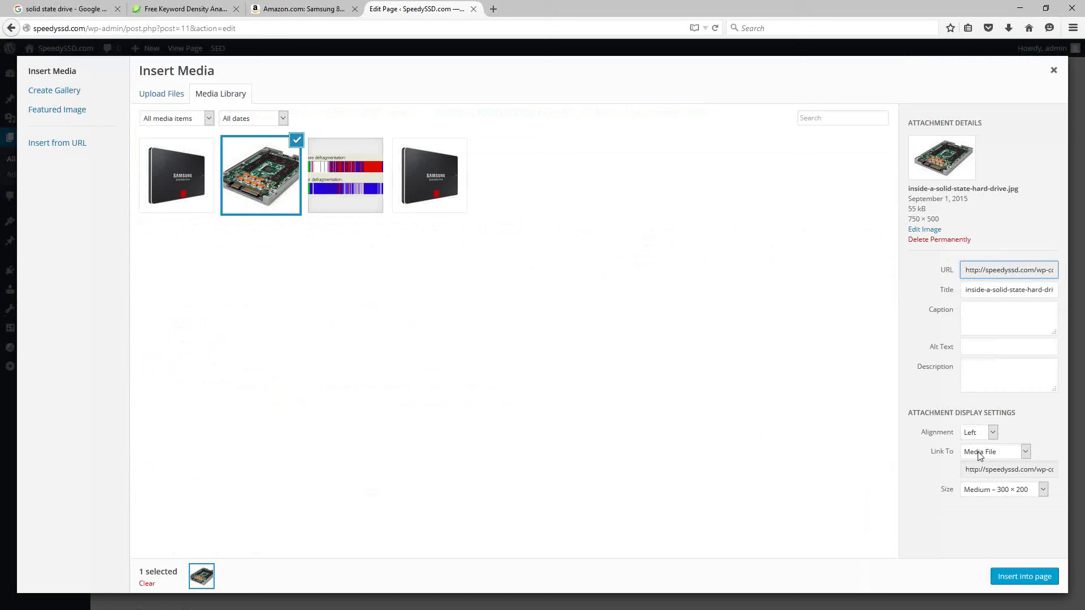
{"action": "left_click", "coordinate": [973, 456]}
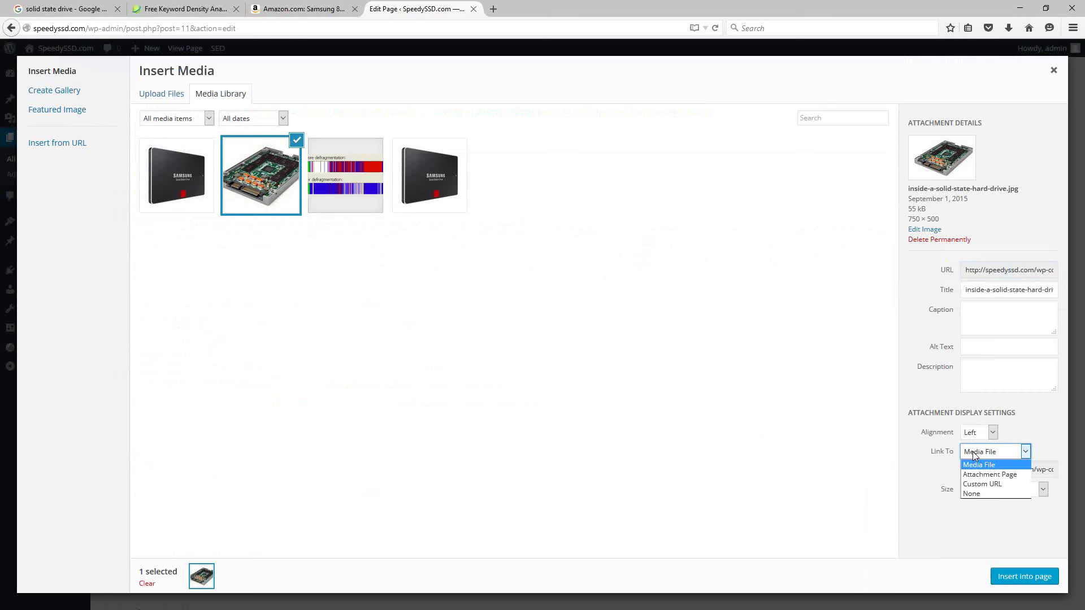
{"action": "left_click", "coordinate": [976, 486]}
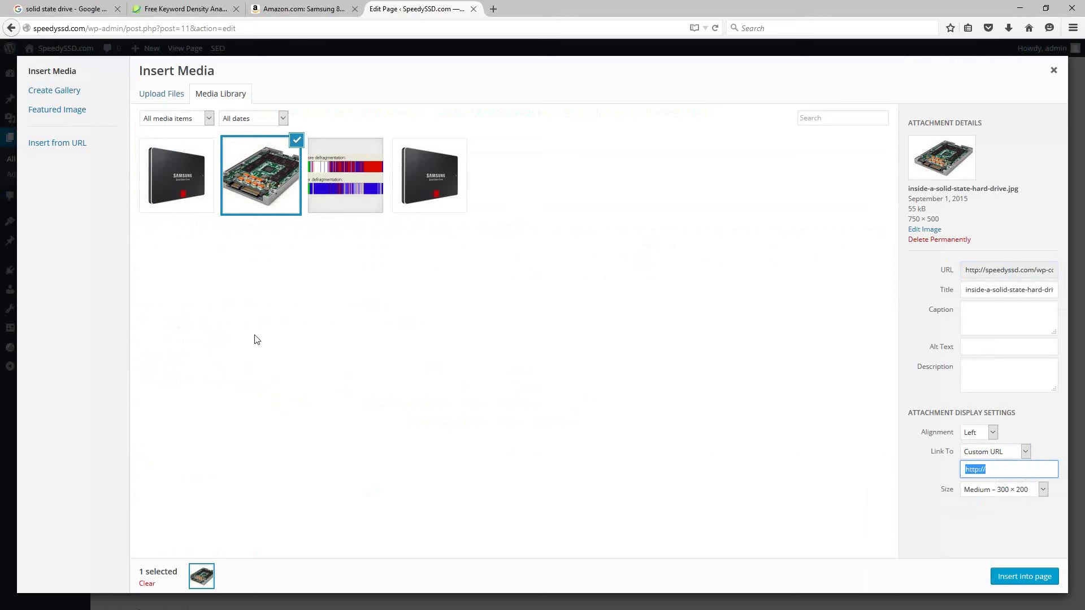
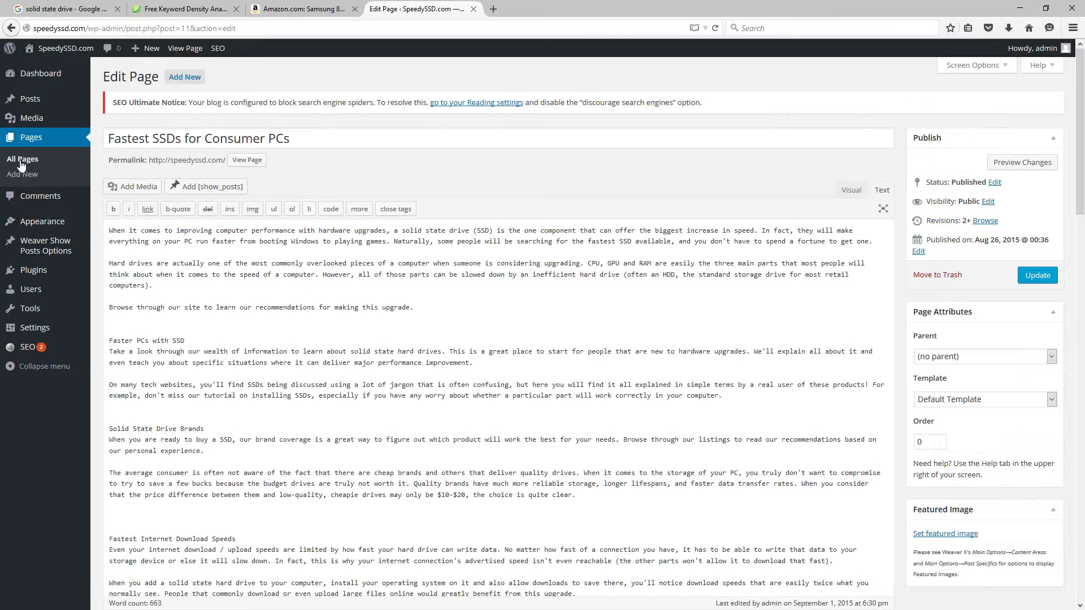
Open the list of pages separately and copy the link address of the "How to Make Your Computer Faster with SSD" page
{"action": "left_click", "coordinate": [56, 171]}
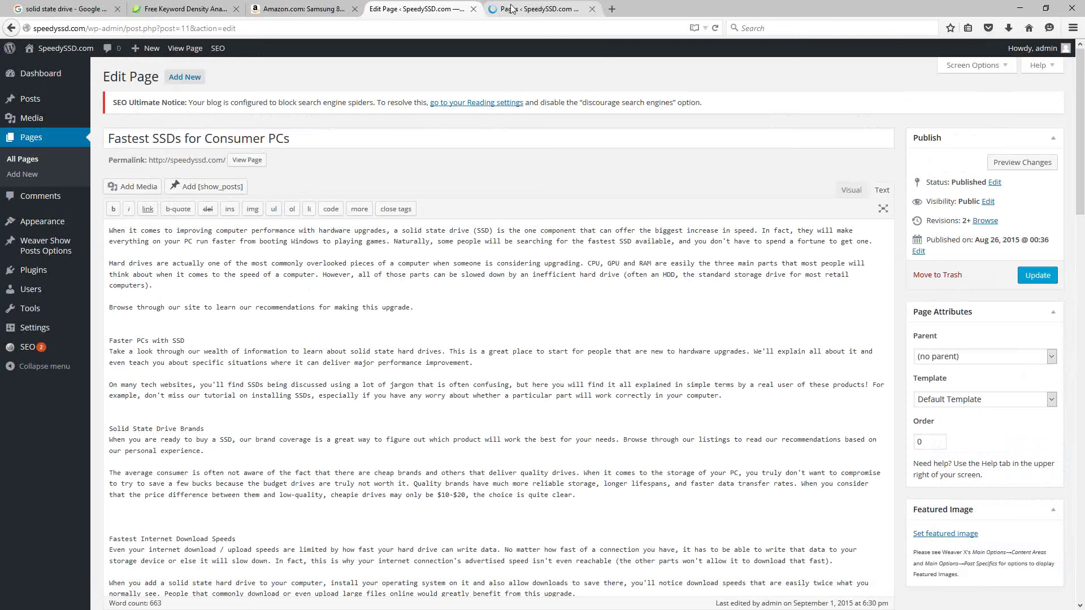
{"action": "left_click", "coordinate": [520, 10]}
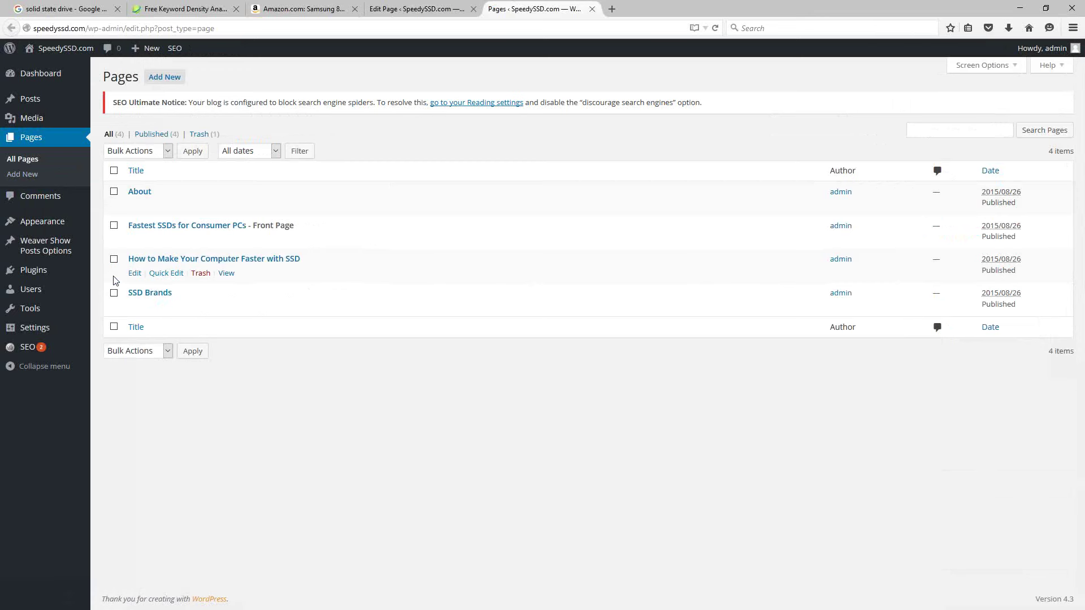
{"action": "mouse_move", "coordinate": [55, 107]}
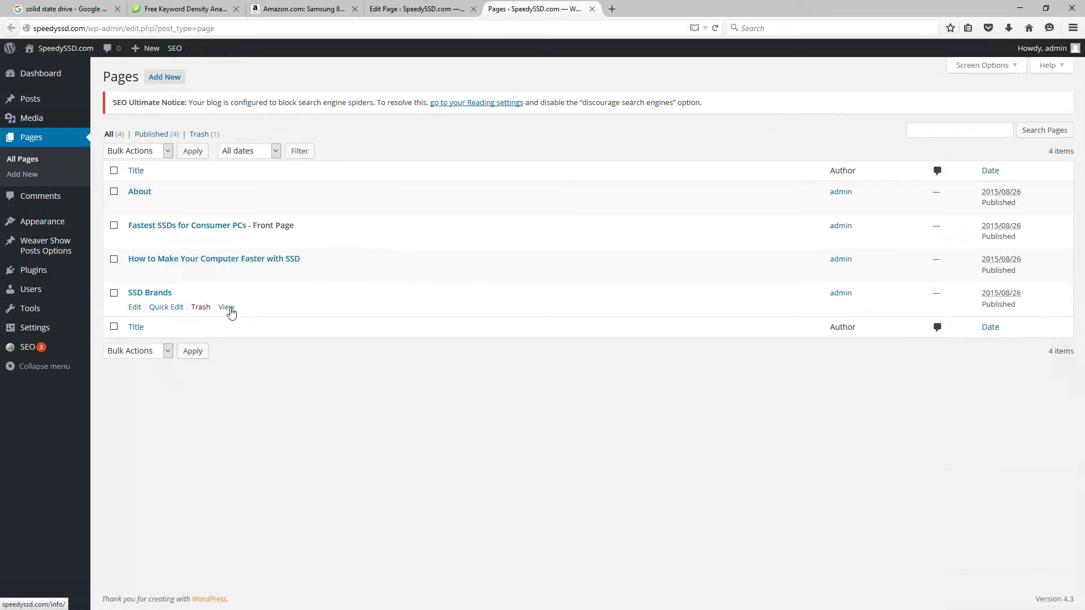
{"action": "right_click", "coordinate": [226, 274]}
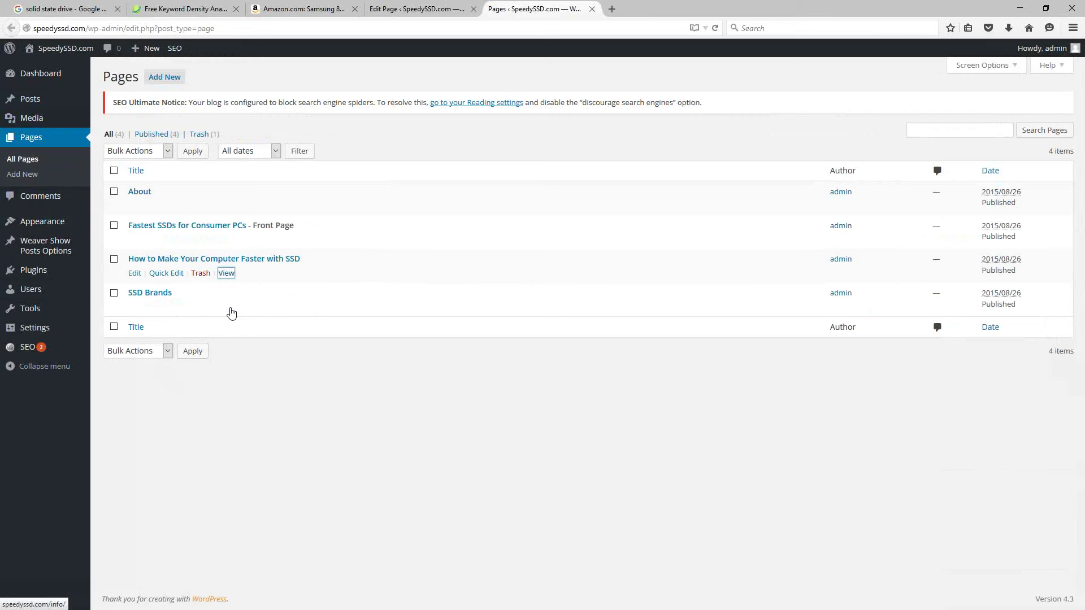
{"action": "left_click", "coordinate": [257, 346]}
{"action": "left_click", "coordinate": [399, 9]}
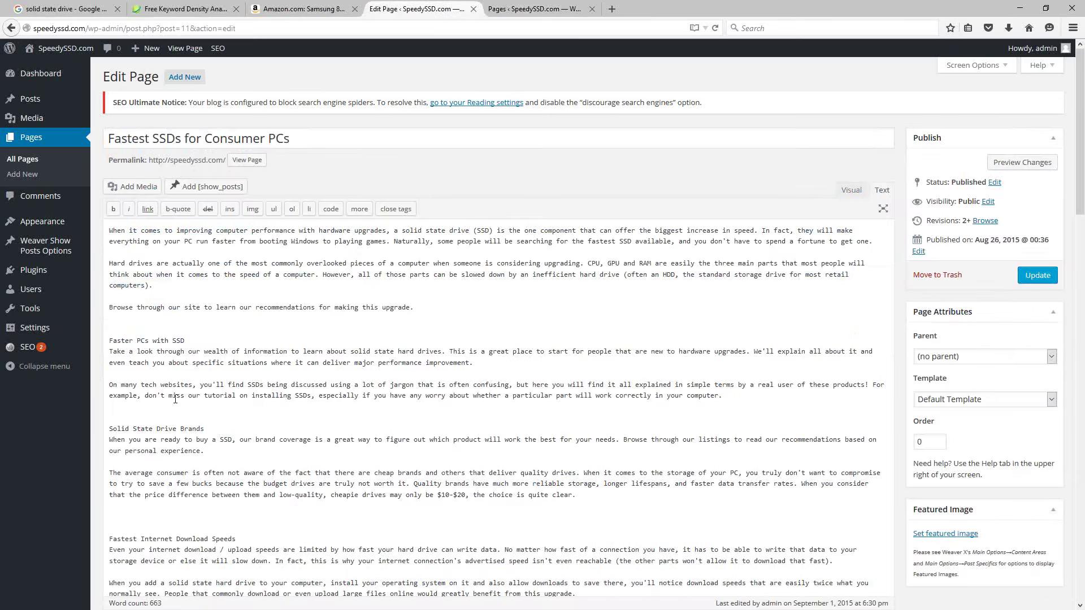
{"action": "left_click", "coordinate": [110, 342]}
{"action": "left_click", "coordinate": [136, 188]}
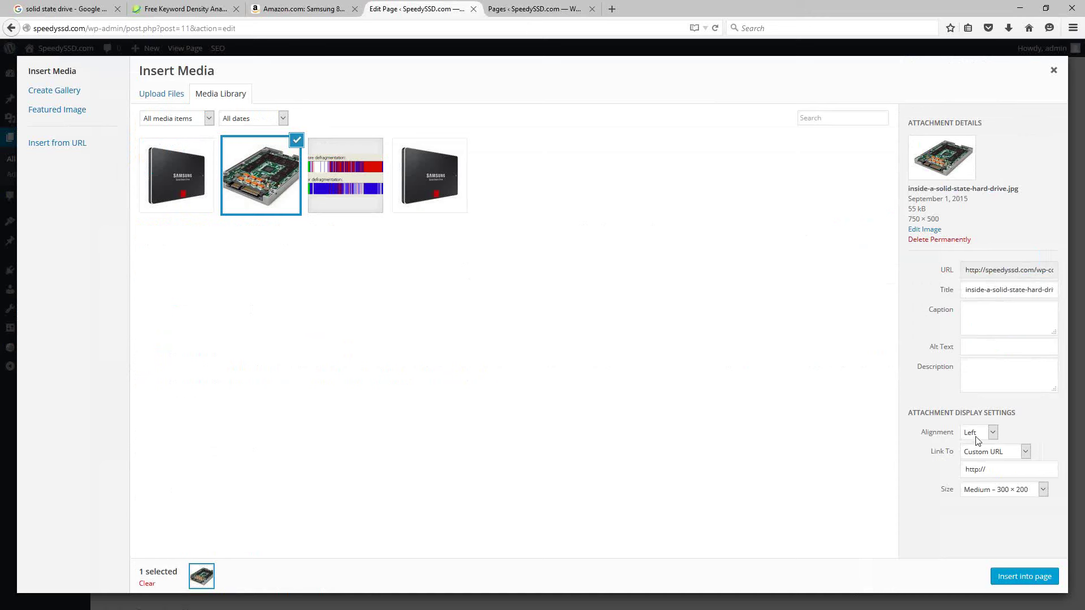
{"action": "left_click_drag", "start_coordinate": [993, 464], "coordinate": [915, 475]}
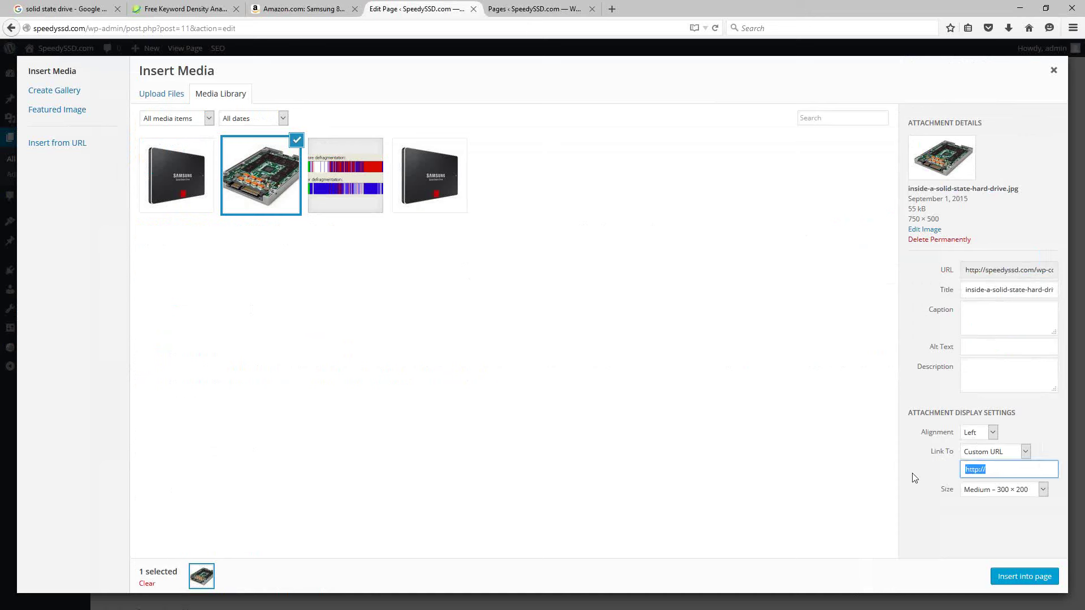
{"action": "key", "text": "ctrl+v"}
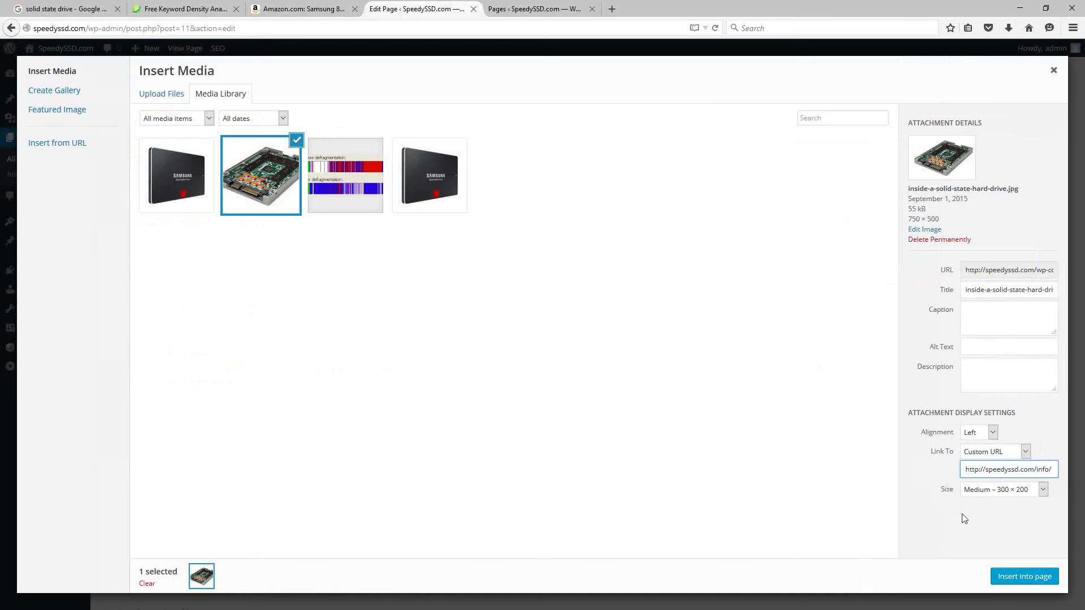
{"action": "left_click", "coordinate": [1004, 578]}
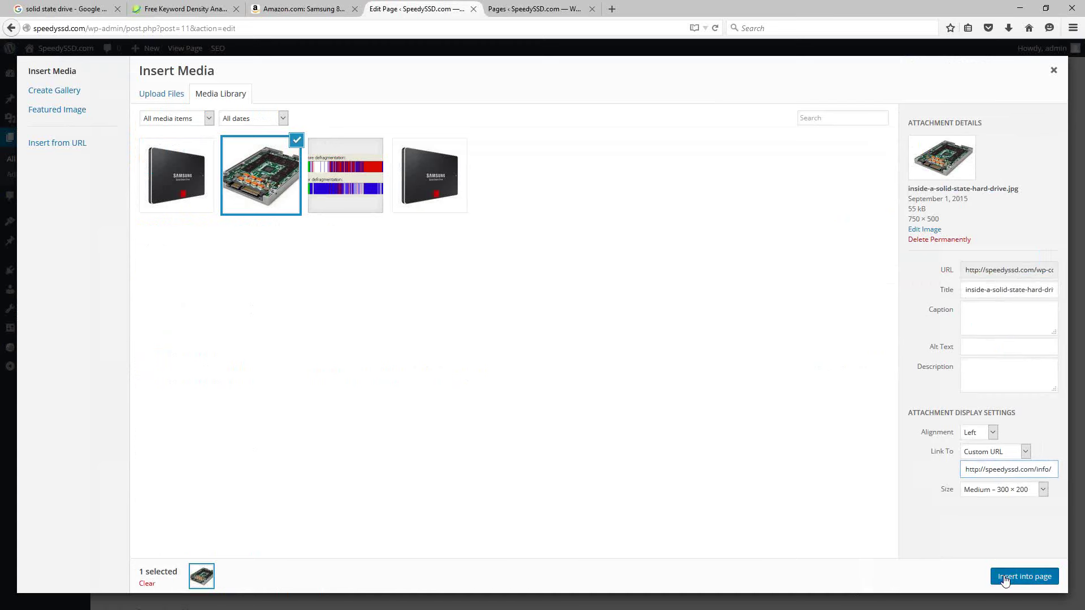
{"action": "left_click", "coordinate": [1004, 579]}
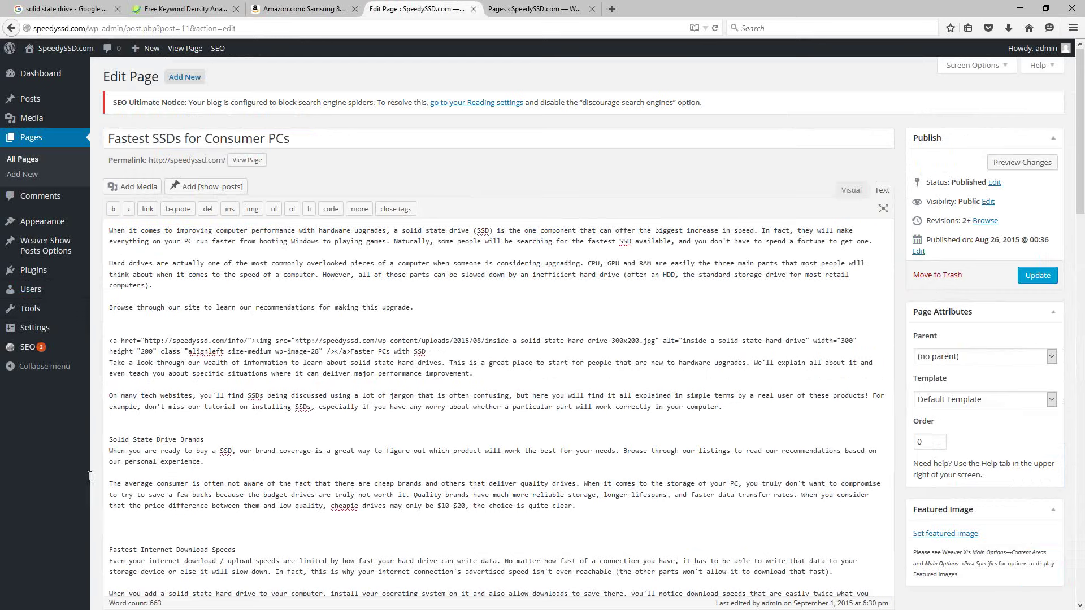
Choose the newly uploaded samsung-850-pro-ssd image for the "Solid State Drive Brands" section and copy the SSD Brands page's link address
{"action": "left_click", "coordinate": [135, 186]}
{"action": "left_click", "coordinate": [175, 190]}
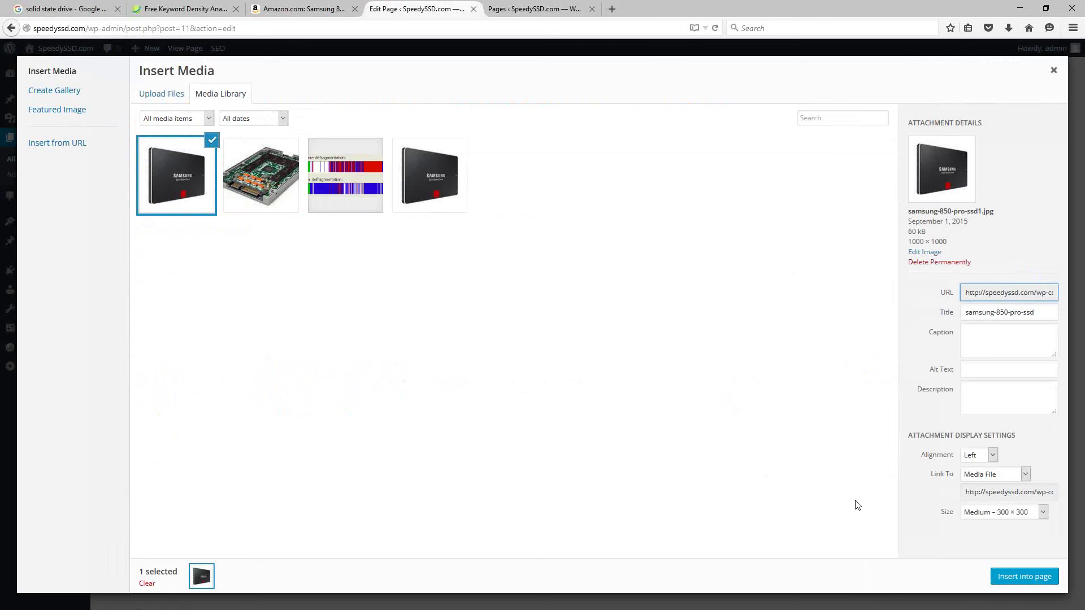
{"action": "left_click", "coordinate": [534, 9]}
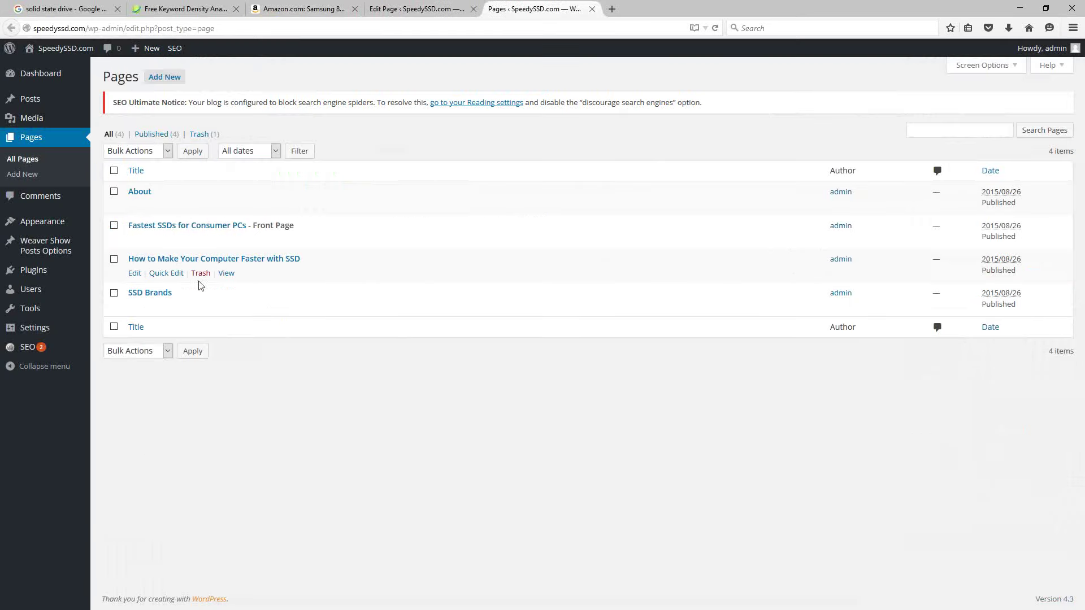
{"action": "right_click", "coordinate": [224, 310]}
{"action": "left_click", "coordinate": [262, 383]}
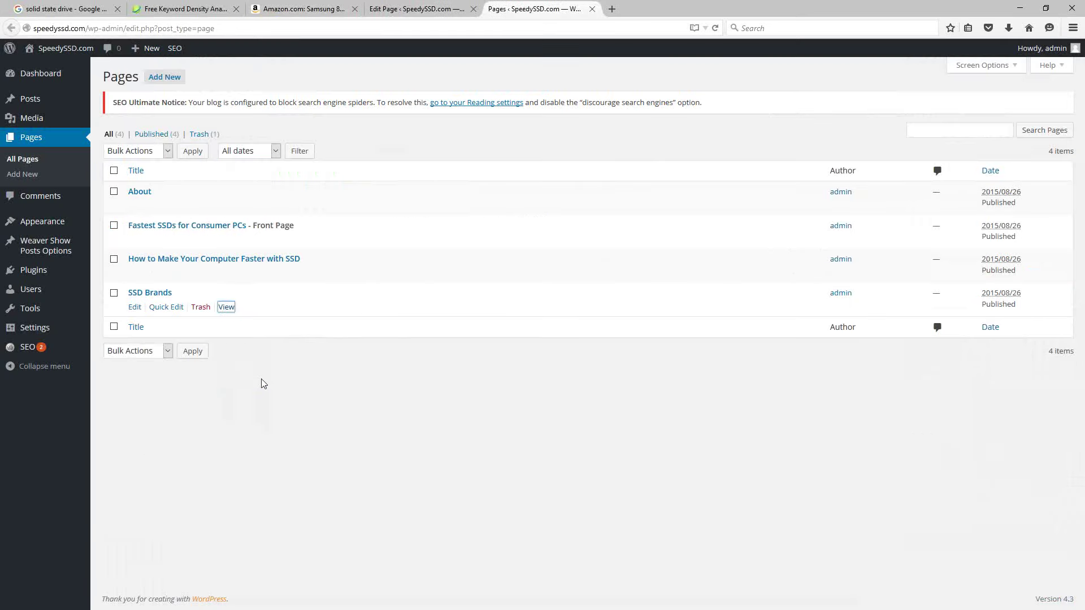
{"action": "left_click", "coordinate": [424, 10]}
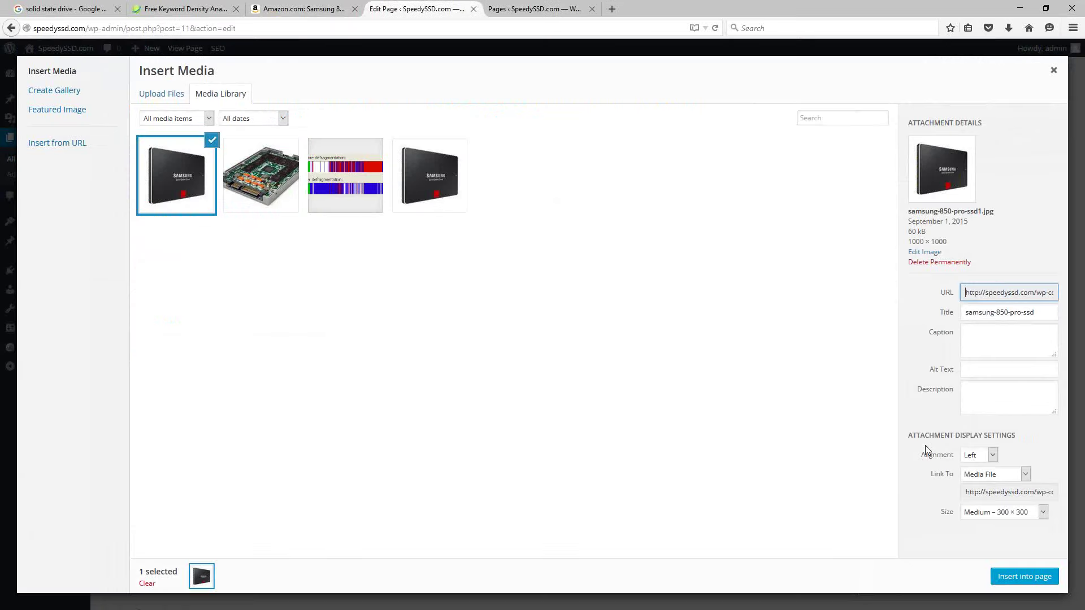
{"action": "left_click", "coordinate": [984, 474]}
{"action": "left_click", "coordinate": [971, 506]}
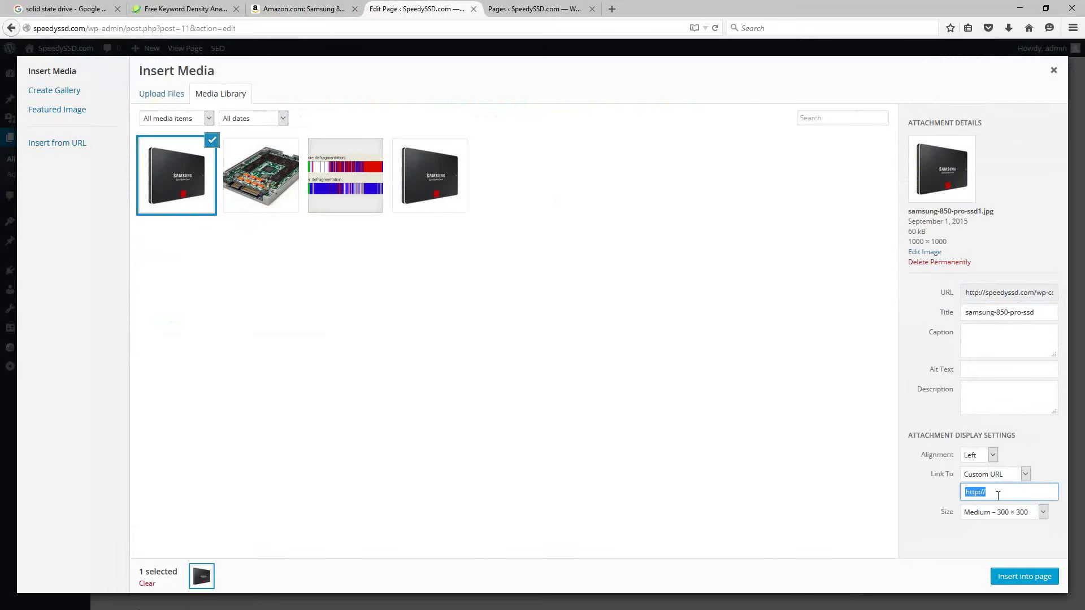
{"action": "key", "text": "ctrl+v"}
{"action": "left_click", "coordinate": [1020, 575]}
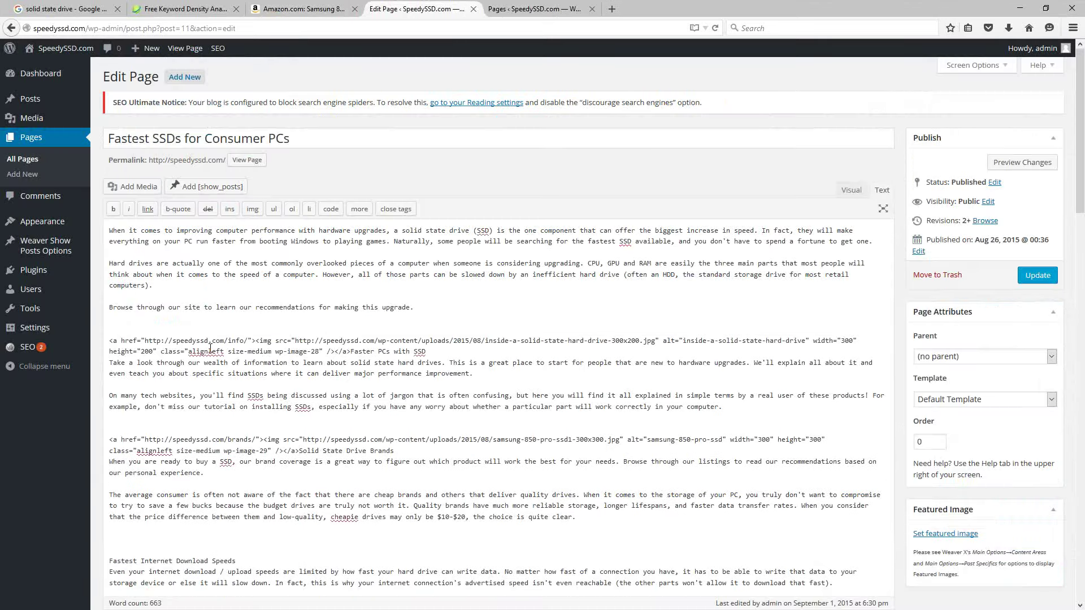
Remove the wp-image-28 class from the first image's tag in the page content
{"action": "left_click_drag", "start_coordinate": [320, 351], "coordinate": [274, 355]}
{"action": "left_click", "coordinate": [310, 374]}
{"action": "left_click_drag", "start_coordinate": [321, 356], "coordinate": [272, 355]}
{"action": "left_click", "coordinate": [326, 340]}
{"action": "left_click_drag", "start_coordinate": [320, 351], "coordinate": [272, 347]}
{"action": "left_click", "coordinate": [277, 352]}
{"action": "left_click_drag", "start_coordinate": [289, 354], "coordinate": [318, 351]}
{"action": "key", "text": "BackSpace"}
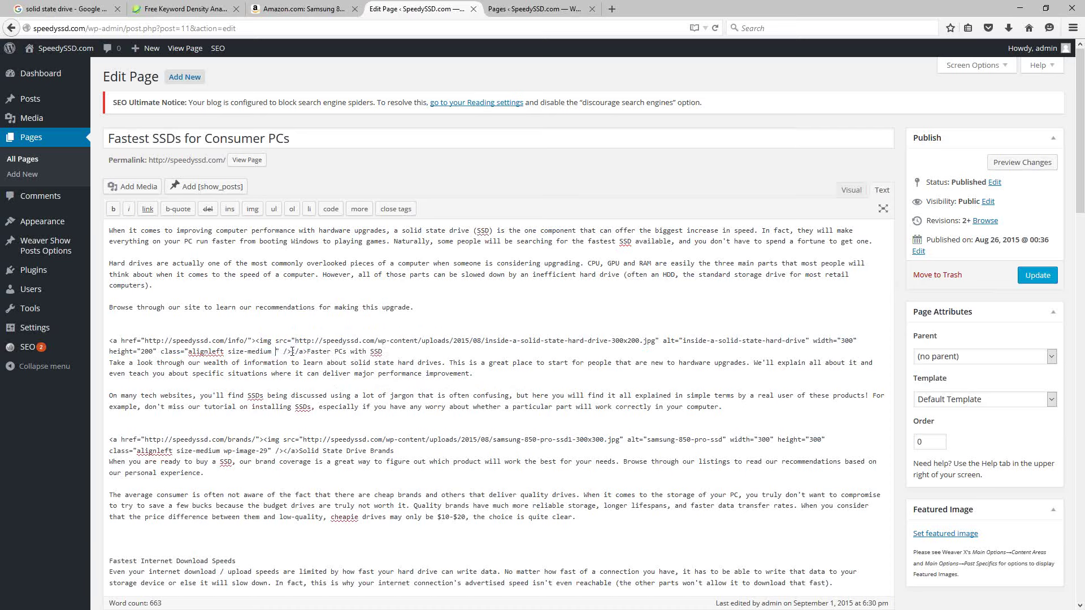
Delete the leftover space after size-medium in the first image's class attribute
{"action": "key", "text": "BackSpace"}
Try removing the wp-image-29 class from the samsung-850-pro-ssd image's tag and undo the removal
{"action": "left_click_drag", "start_coordinate": [267, 452], "coordinate": [221, 456]}
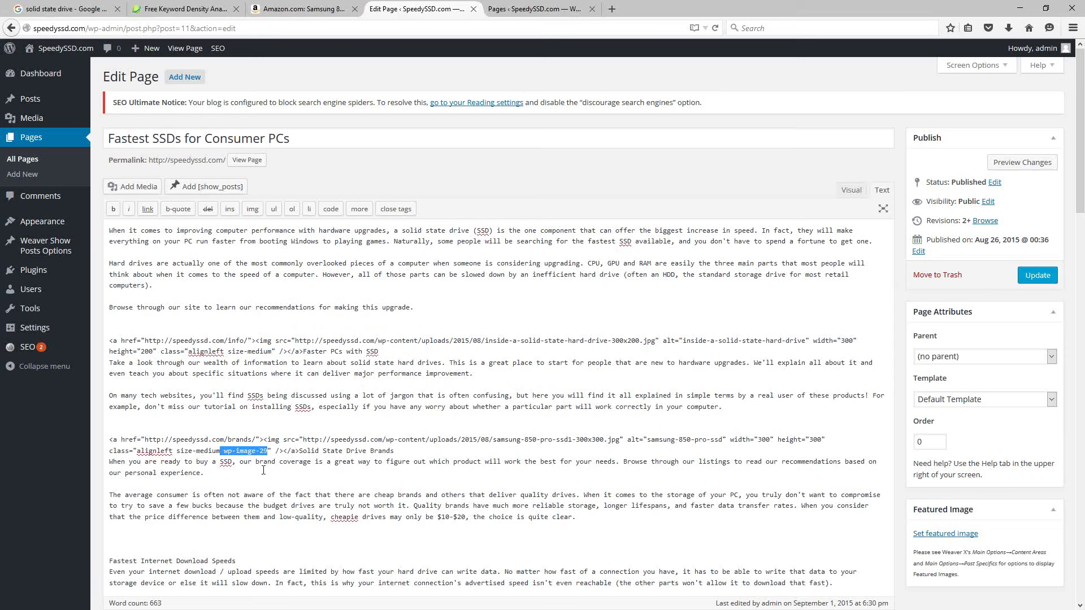
{"action": "key", "text": "BackSpace"}
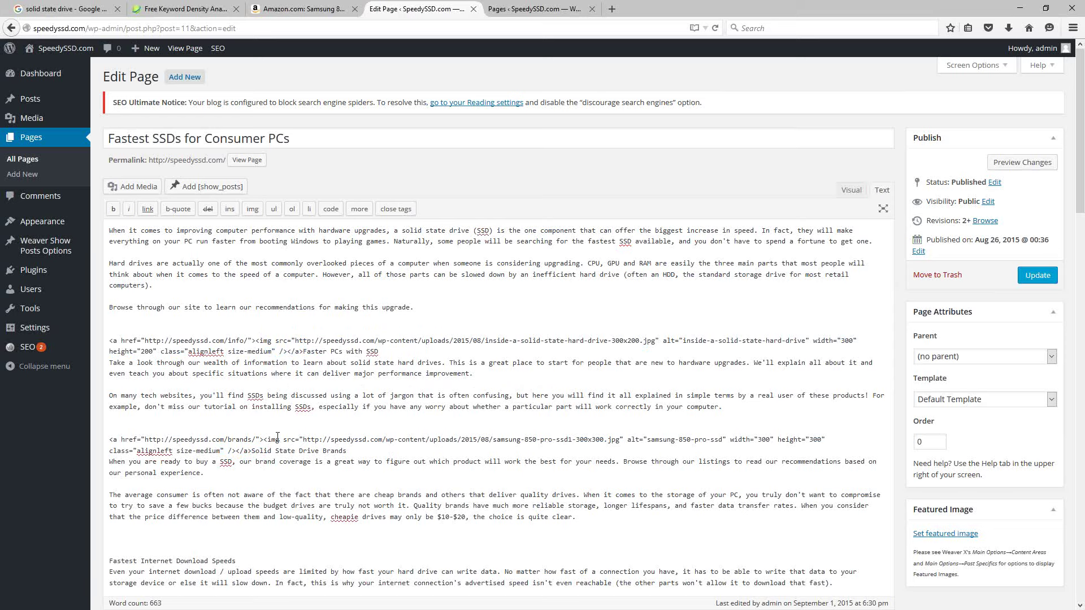
{"action": "right_click", "coordinate": [232, 441]}
{"action": "left_click", "coordinate": [265, 449]}
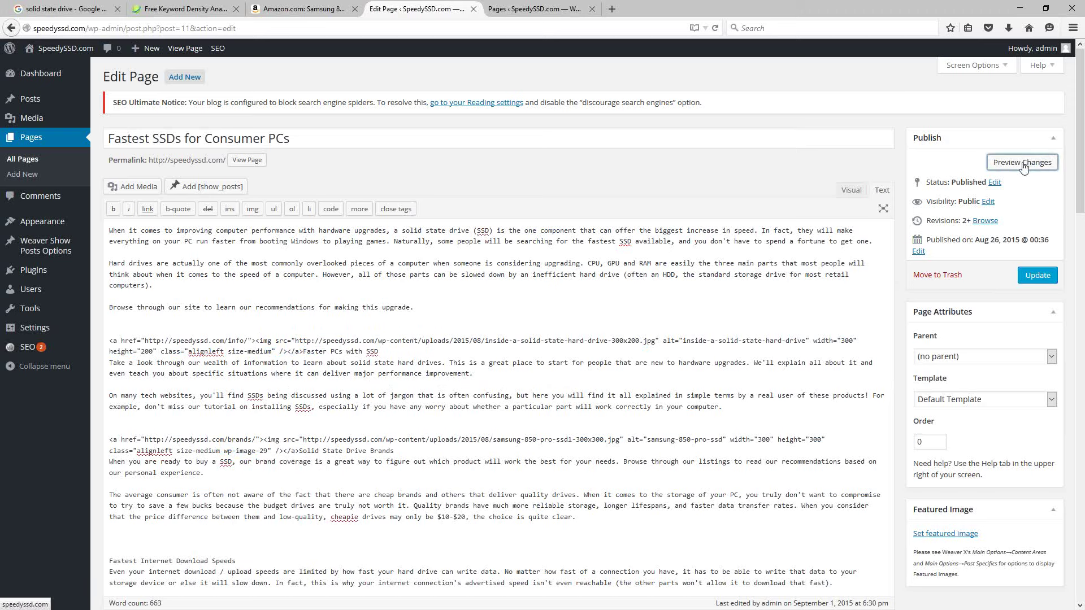
Update the home page and view it live in a new tab, checking both section images
{"action": "left_click", "coordinate": [1043, 279]}
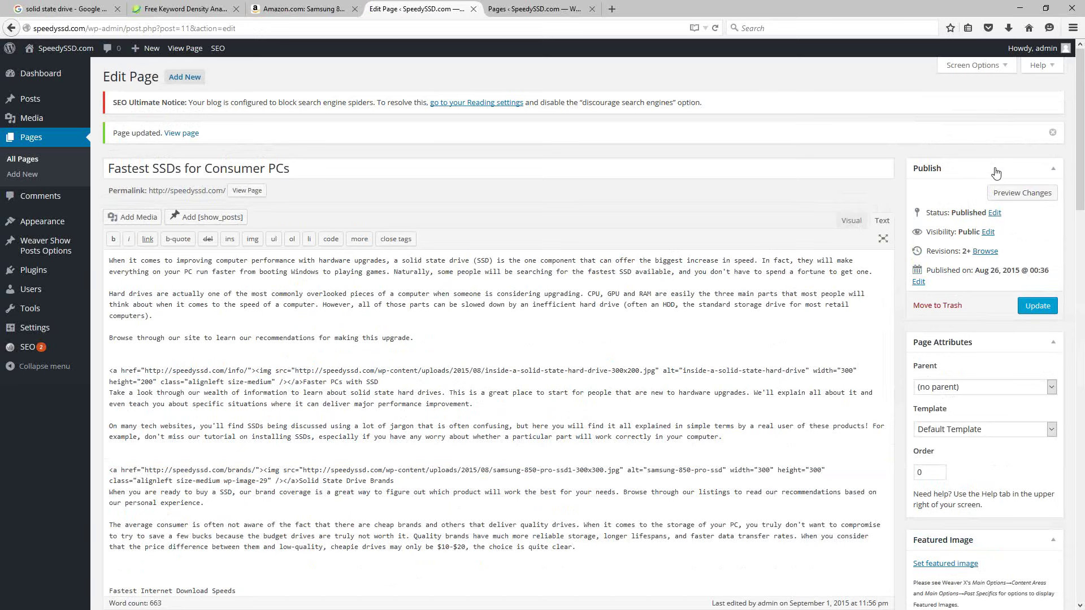
{"action": "left_click", "coordinate": [1034, 194]}
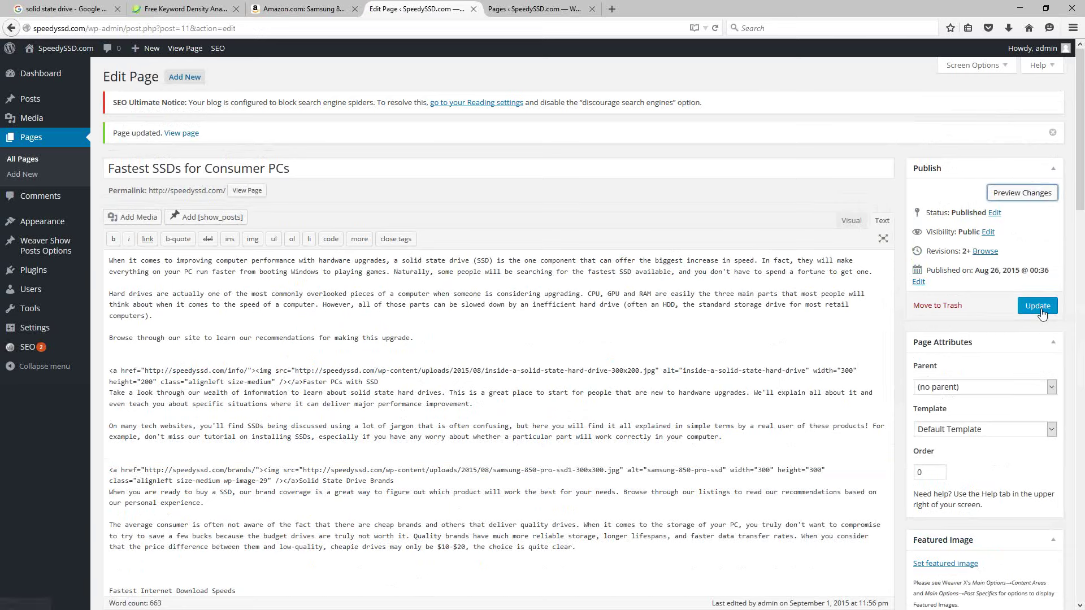
{"action": "right_click", "coordinate": [198, 135]}
{"action": "key", "text": "t"}
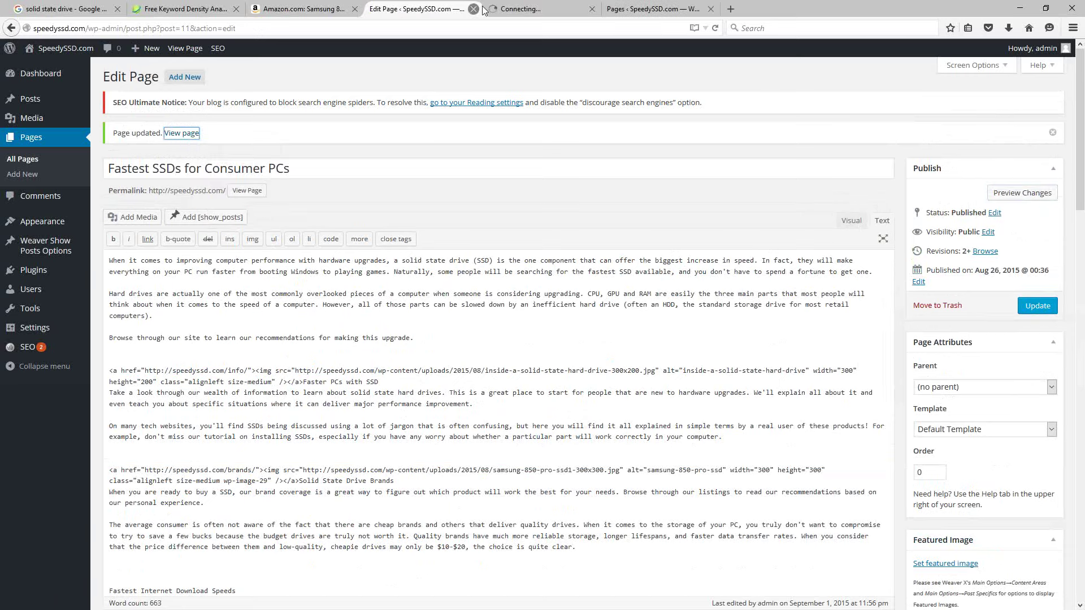
{"action": "left_click", "coordinate": [541, 9]}
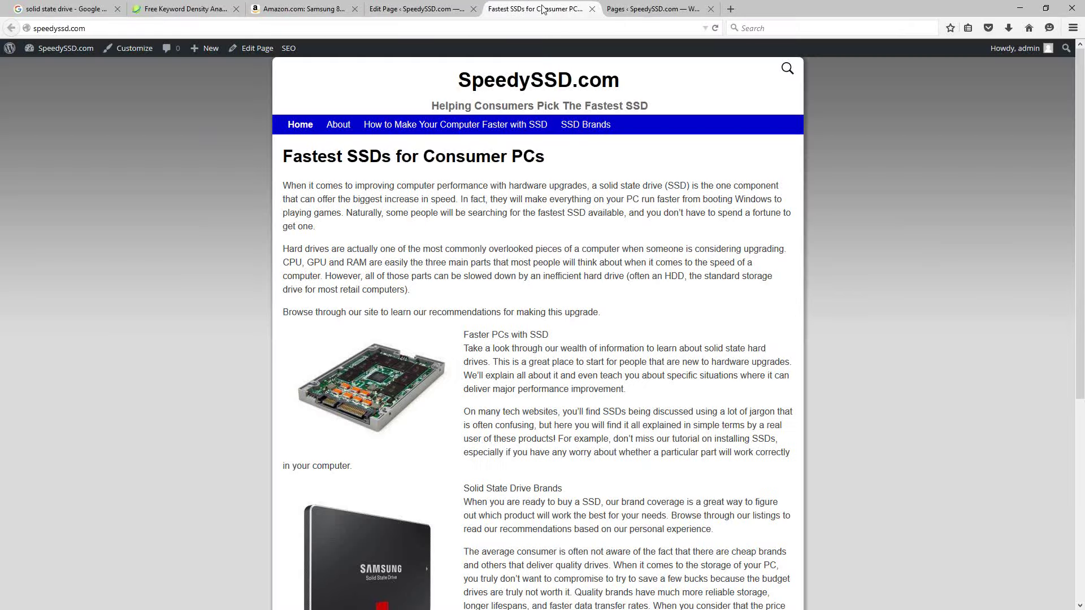
{"action": "scroll", "coordinate": [626, 203], "scroll_direction": "down", "scroll_amount": 5}
{"action": "scroll", "coordinate": [625, 202], "scroll_direction": "up", "scroll_amount": 1}
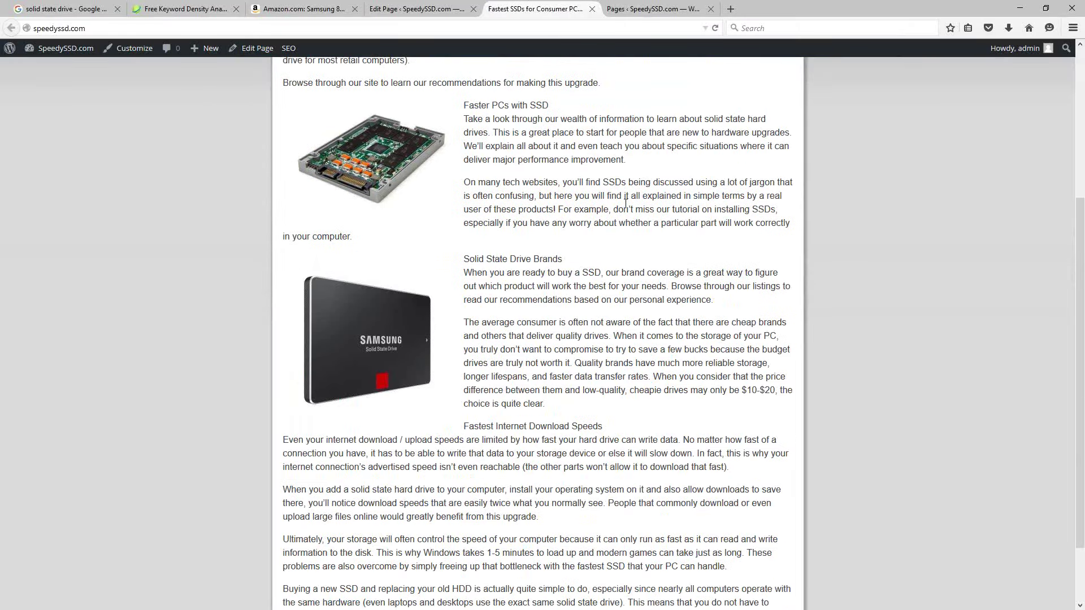
{"action": "scroll", "coordinate": [554, 261], "scroll_direction": "up", "scroll_amount": 1}
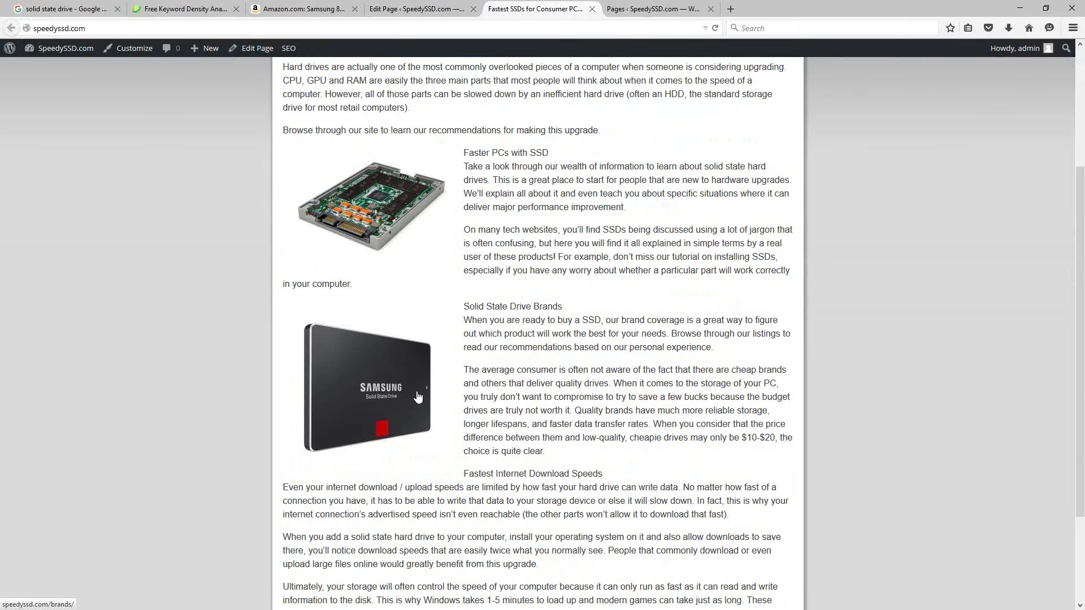
Compare the edited page's HTML with the image and text layout of the live home page
{"action": "left_click", "coordinate": [391, 9]}
{"action": "left_click", "coordinate": [261, 489]}
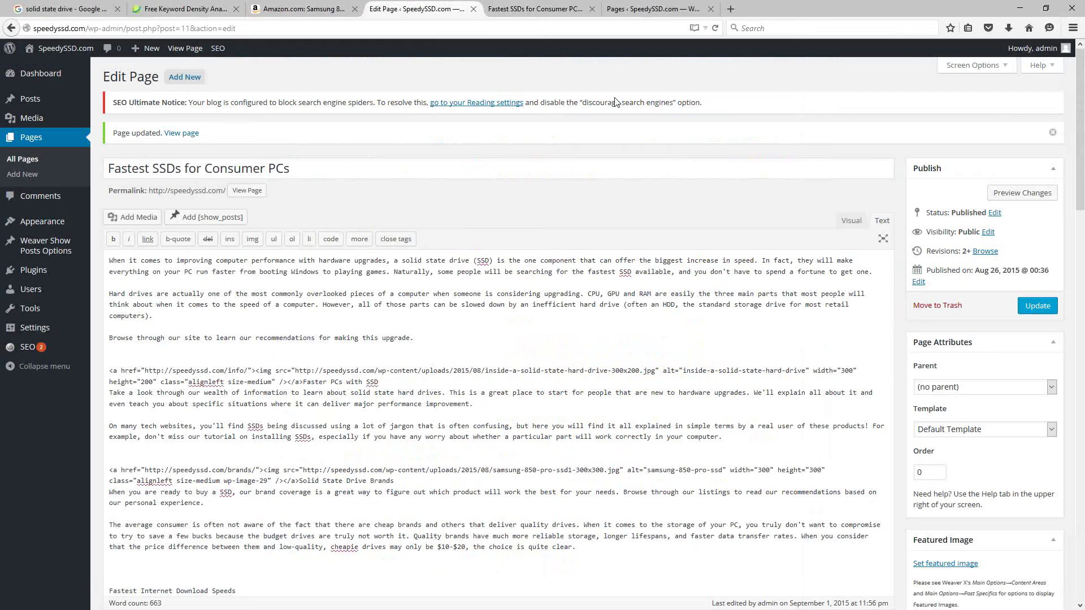
{"action": "left_click", "coordinate": [555, 10]}
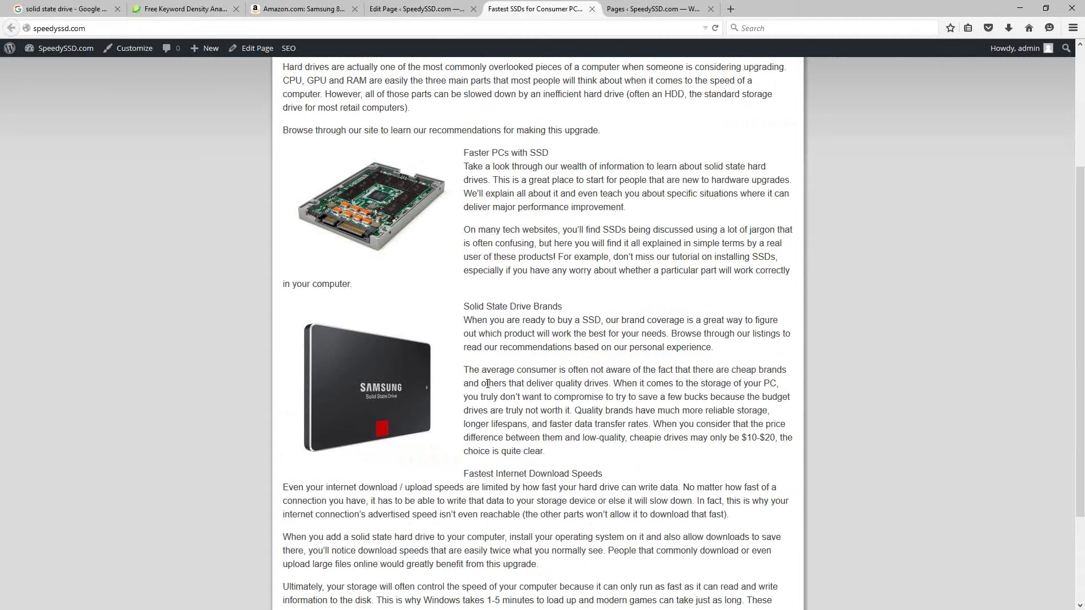
{"action": "scroll", "coordinate": [533, 414], "scroll_direction": "up", "scroll_amount": 5}
{"action": "scroll", "coordinate": [565, 282], "scroll_direction": "down", "scroll_amount": 5}
{"action": "scroll", "coordinate": [639, 161], "scroll_direction": "up", "scroll_amount": 2}
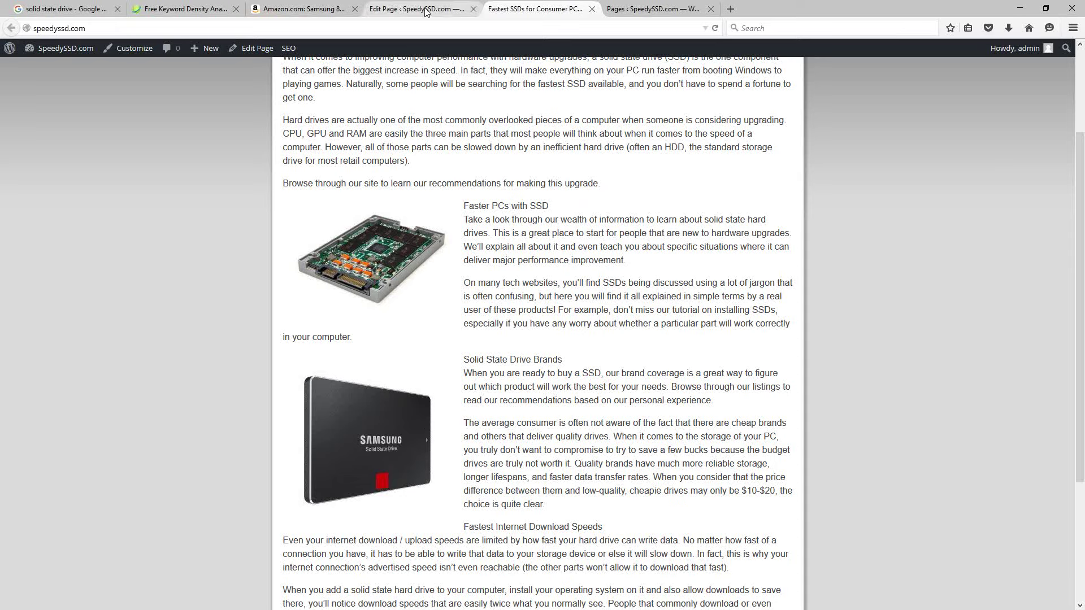
Examine the class attribute and wp-image-29 class in the Samsung image's tag against the live page's image
{"action": "key", "text": "ctrl+Page_Up"}
{"action": "left_click_drag", "start_coordinate": [268, 482], "coordinate": [221, 473]}
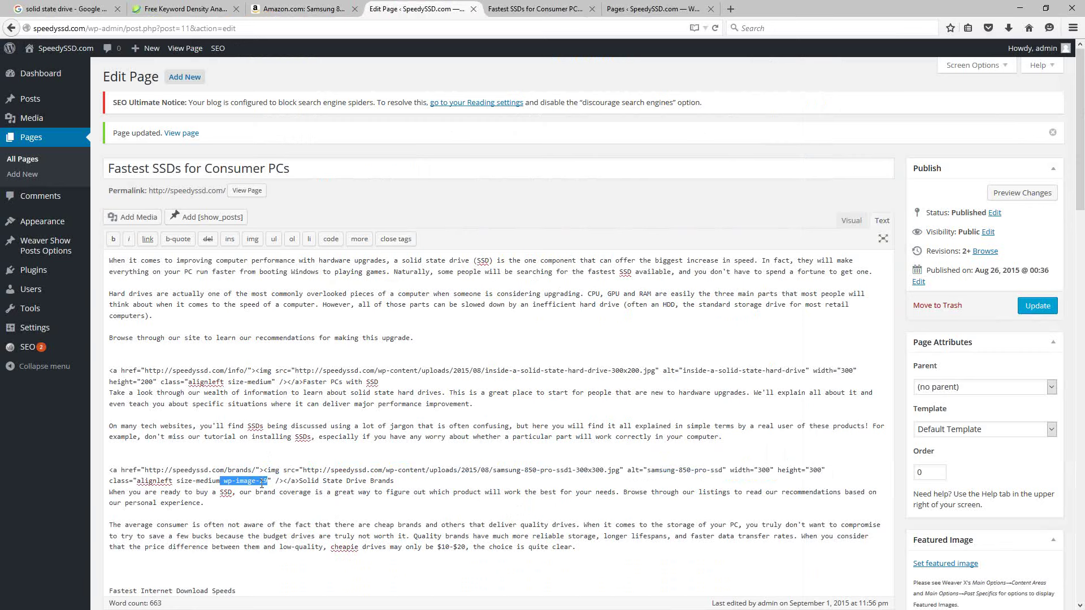
{"action": "double_click", "coordinate": [117, 481]}
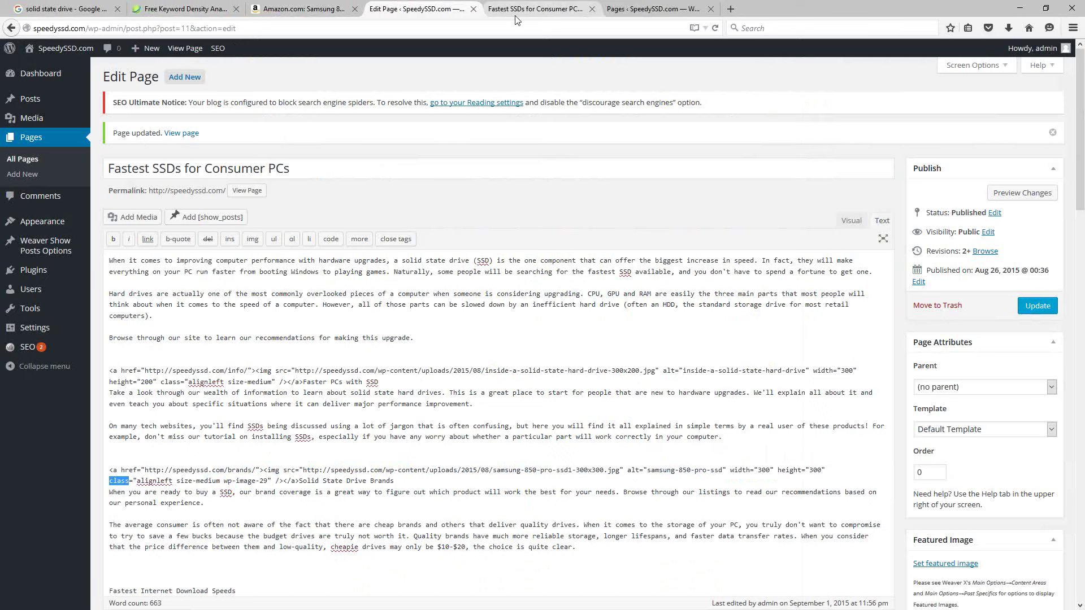
{"action": "left_click", "coordinate": [536, 9]}
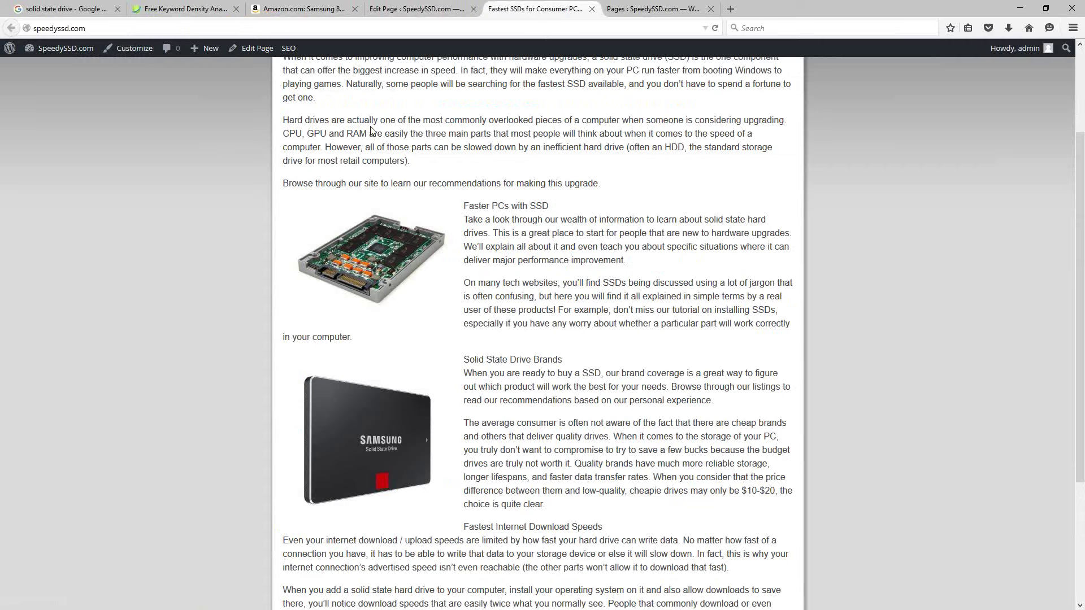
{"action": "left_click", "coordinate": [418, 8]}
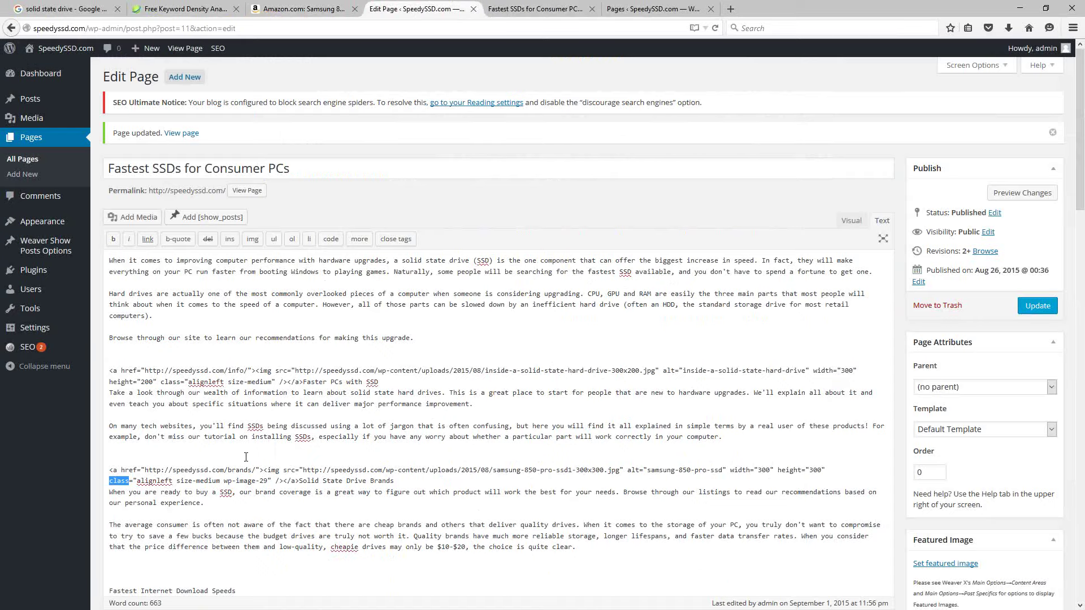
{"action": "left_click_drag", "start_coordinate": [267, 481], "coordinate": [221, 483]}
{"action": "left_click", "coordinate": [267, 425]}
{"action": "left_click_drag", "start_coordinate": [220, 481], "coordinate": [268, 481]}
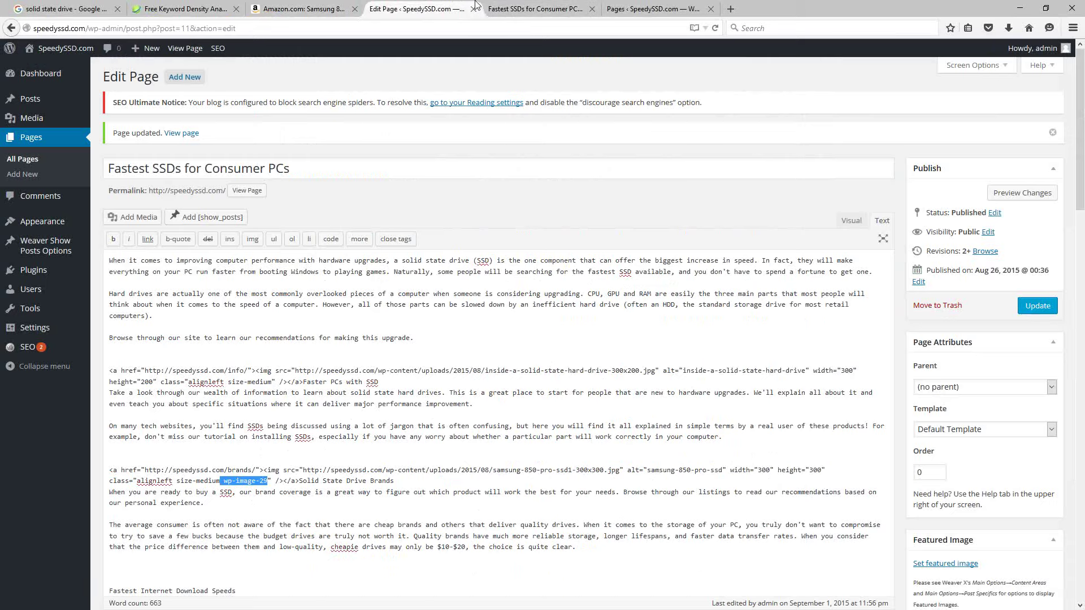
{"action": "left_click", "coordinate": [492, 8]}
{"action": "left_click", "coordinate": [418, 9]}
{"action": "left_click", "coordinate": [351, 419]}
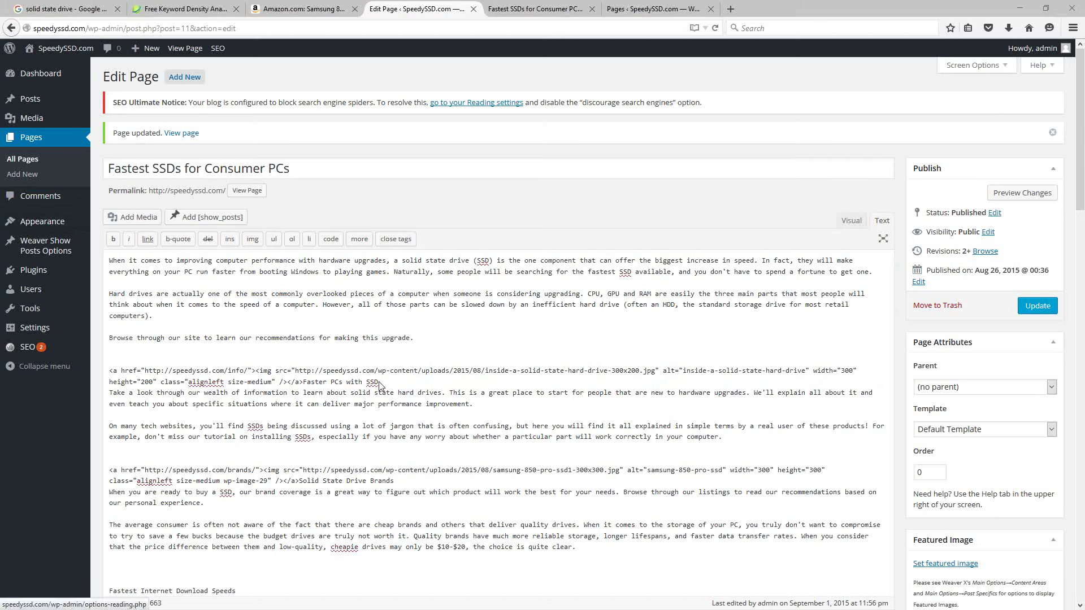
Test the link of the first section image on the live home page and return to that page
{"action": "left_click", "coordinate": [526, 10]}
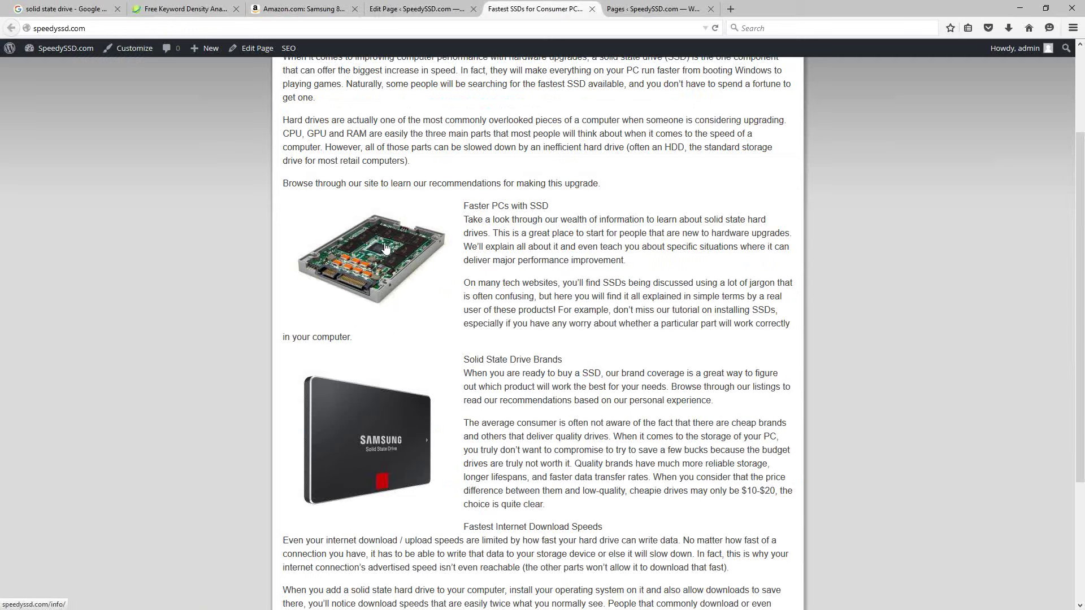
{"action": "left_click", "coordinate": [368, 262]}
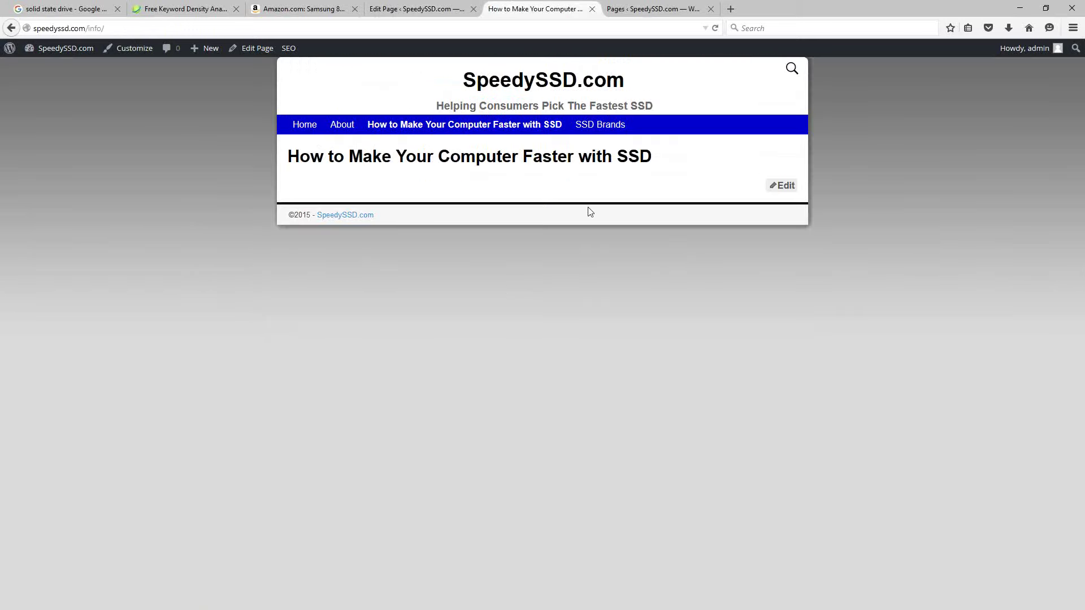
{"action": "key", "text": "alt+Left"}
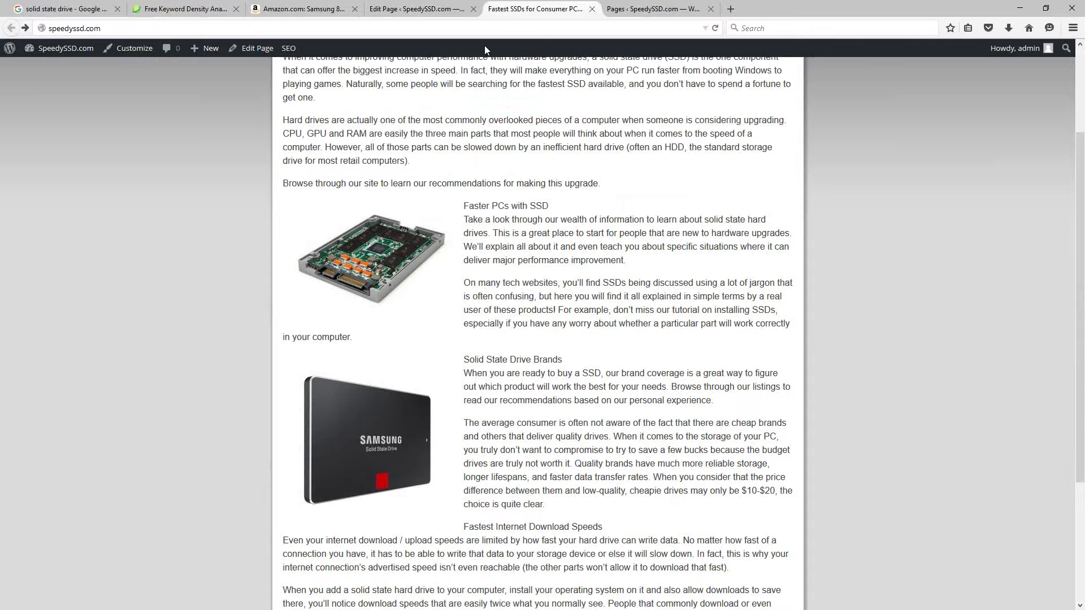
Return to editing the home page, switch its content to Visual mode and review the two image sections
{"action": "left_click", "coordinate": [401, 11]}
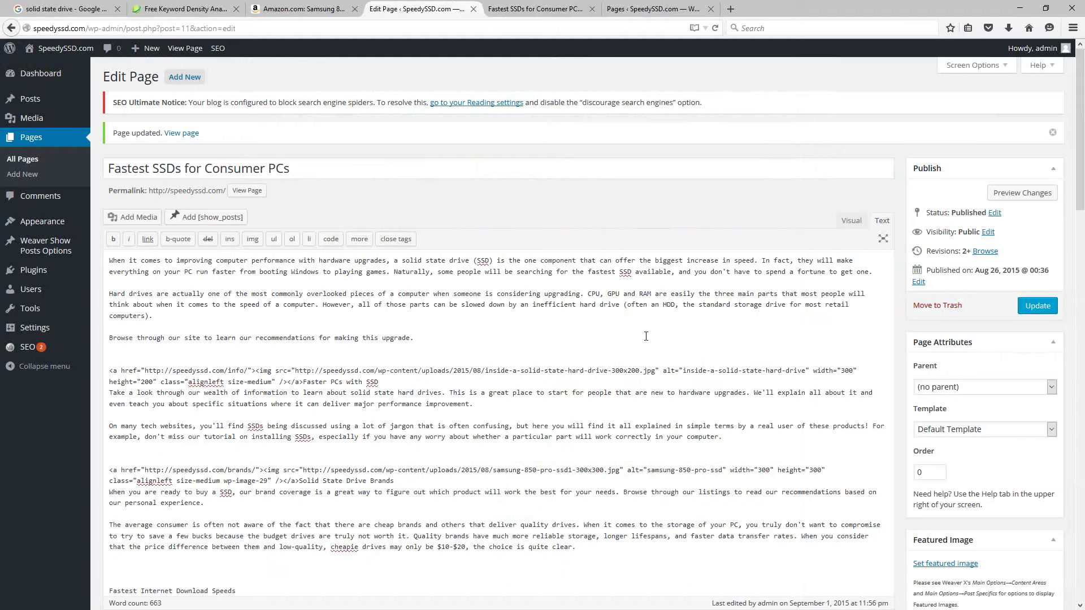
{"action": "left_click", "coordinate": [852, 222]}
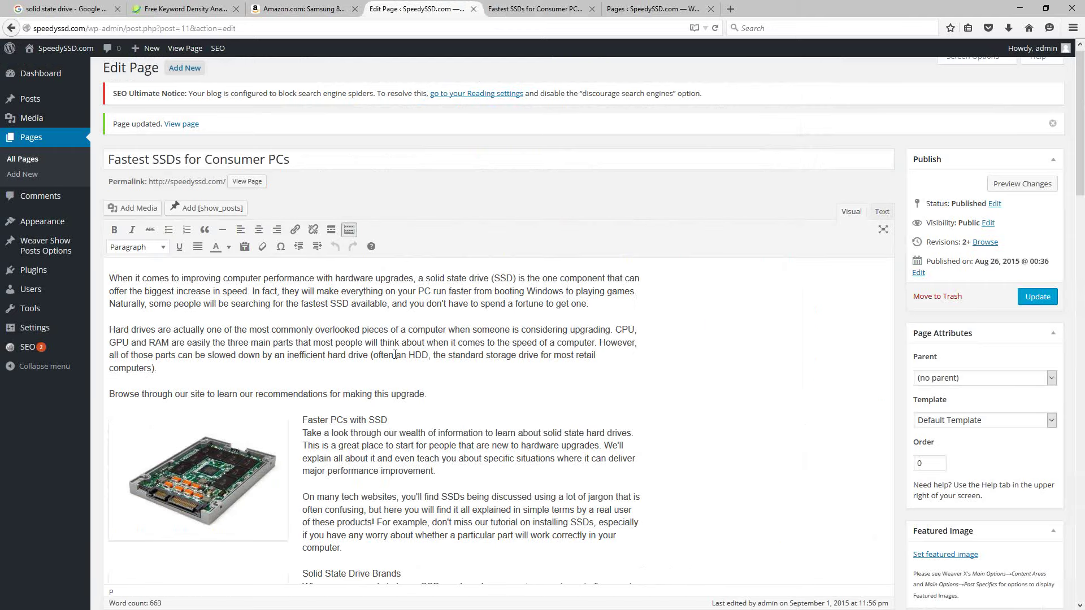
{"action": "scroll", "coordinate": [395, 354], "scroll_direction": "down", "scroll_amount": 2}
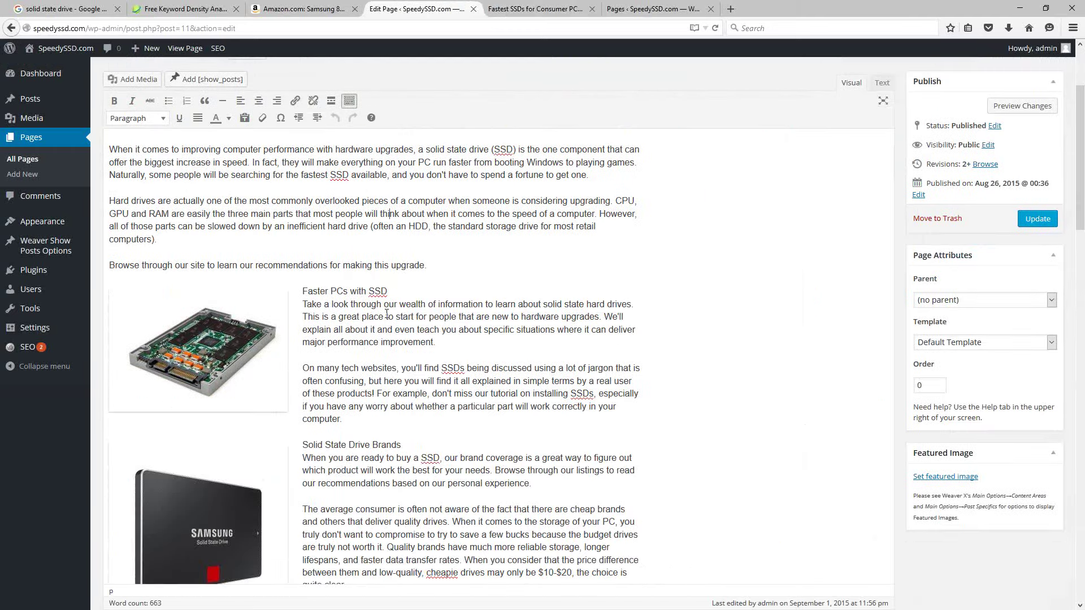
{"action": "scroll", "coordinate": [386, 313], "scroll_direction": "down", "scroll_amount": 3}
{"action": "scroll", "coordinate": [384, 300], "scroll_direction": "up", "scroll_amount": 3}
{"action": "left_click_drag", "start_coordinate": [388, 291], "coordinate": [305, 293]}
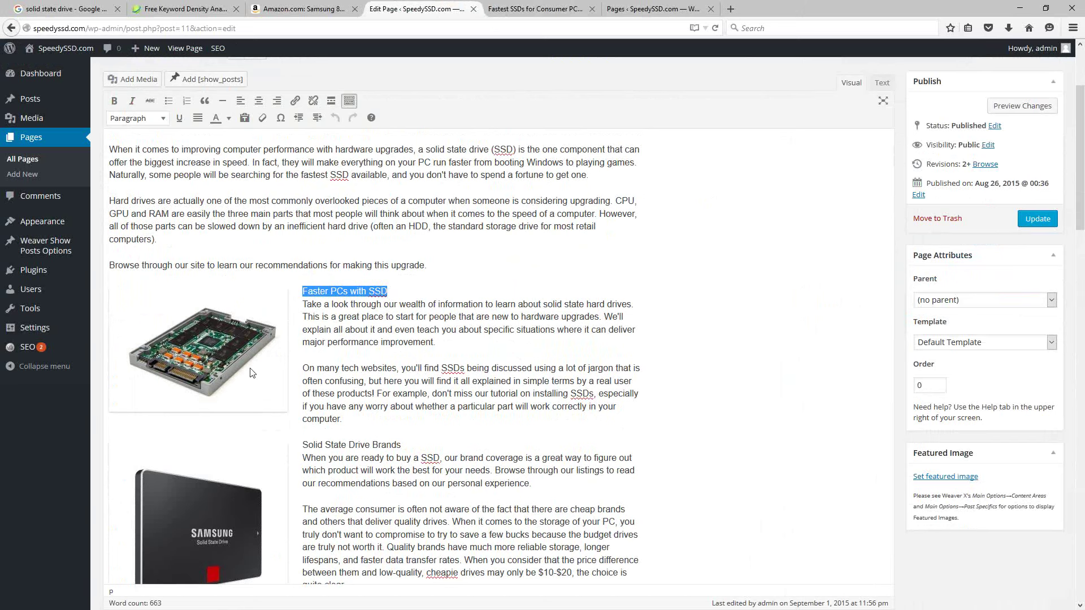
{"action": "scroll", "coordinate": [234, 556], "scroll_direction": "down", "scroll_amount": 4}
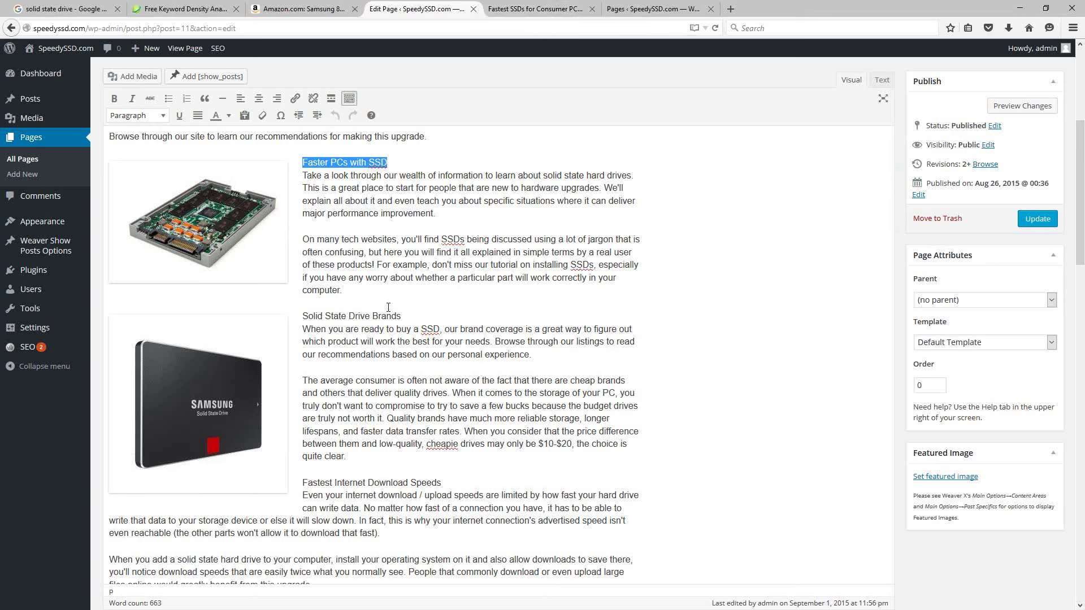
{"action": "left_click", "coordinate": [338, 266]}
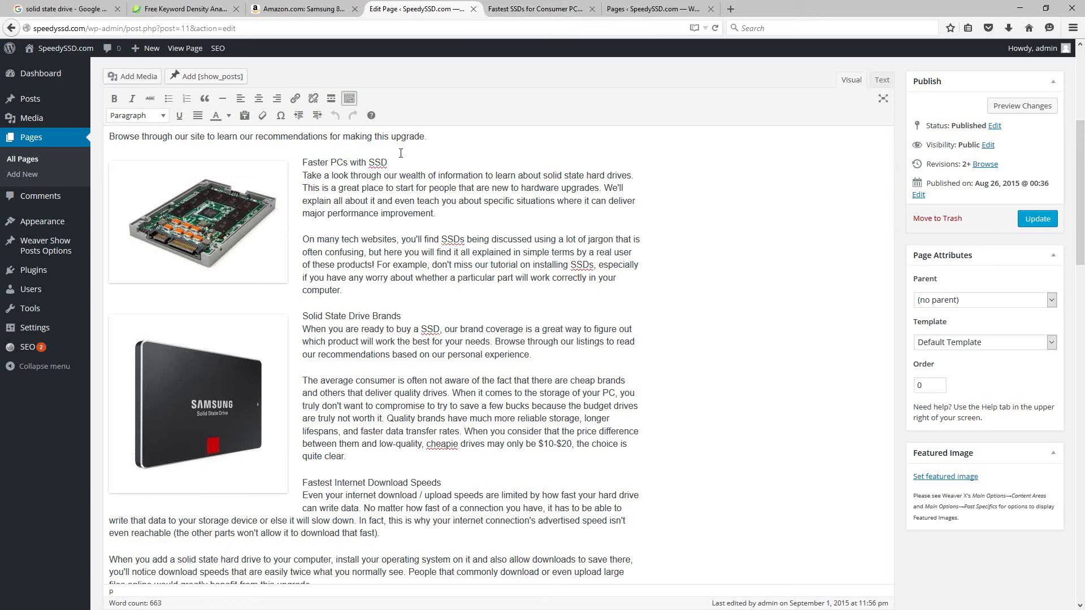
Format the "Faster PCs with SSD" line as Heading 2
{"action": "left_click_drag", "start_coordinate": [397, 163], "coordinate": [303, 163]}
{"action": "scroll", "coordinate": [383, 313], "scroll_direction": "up", "scroll_amount": 3}
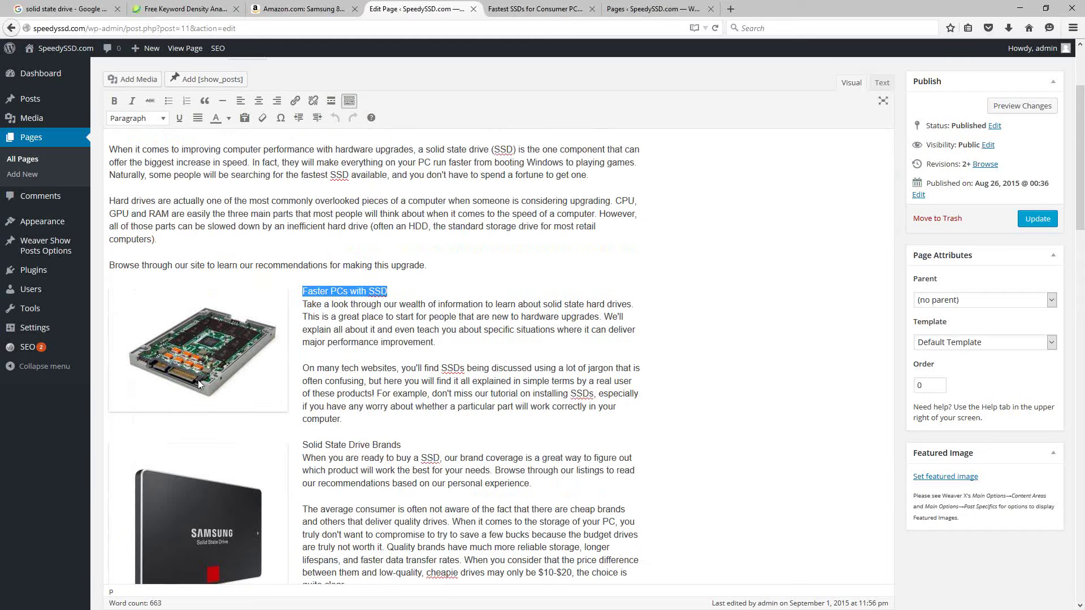
{"action": "left_click", "coordinate": [133, 118]}
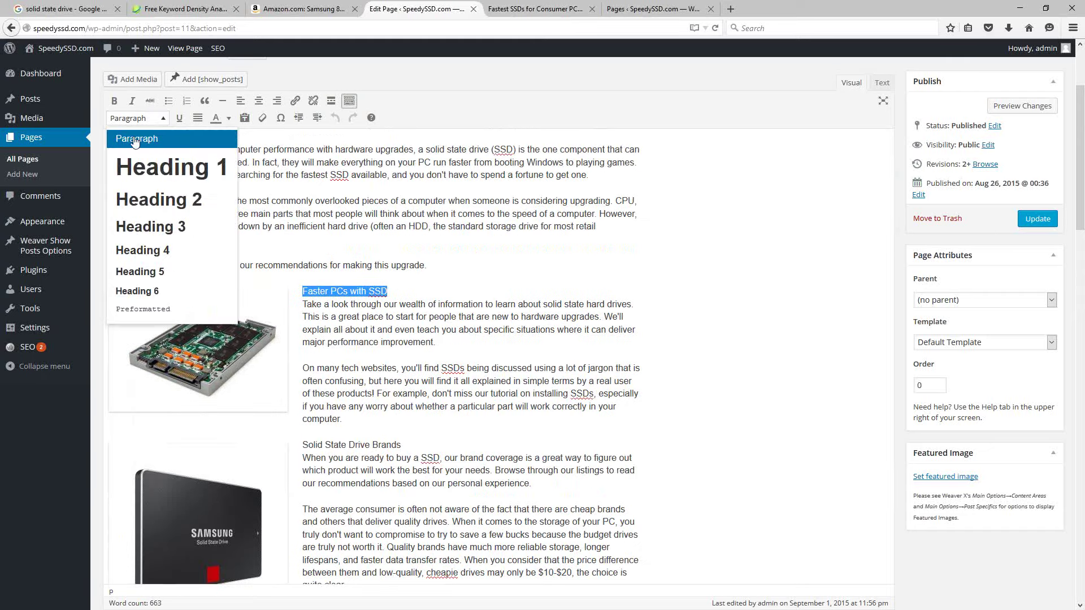
{"action": "left_click", "coordinate": [152, 201]}
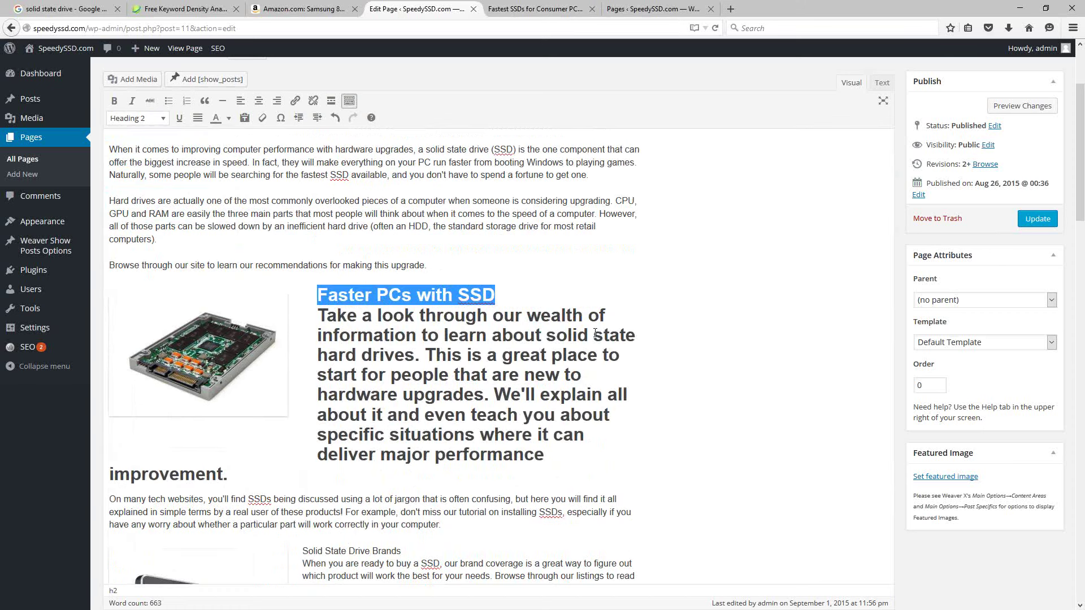
Examine how far the Heading 2 format extends in the "Faster PCs with SSD" section and compare it with the sections below
{"action": "left_click", "coordinate": [329, 315]}
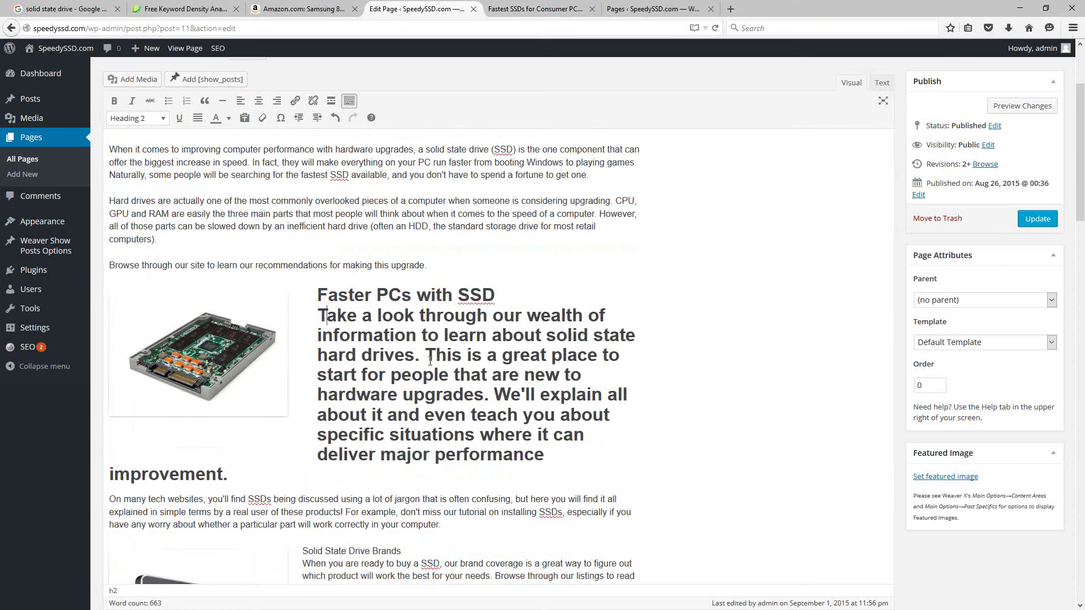
{"action": "scroll", "coordinate": [334, 451], "scroll_direction": "down", "scroll_amount": 3}
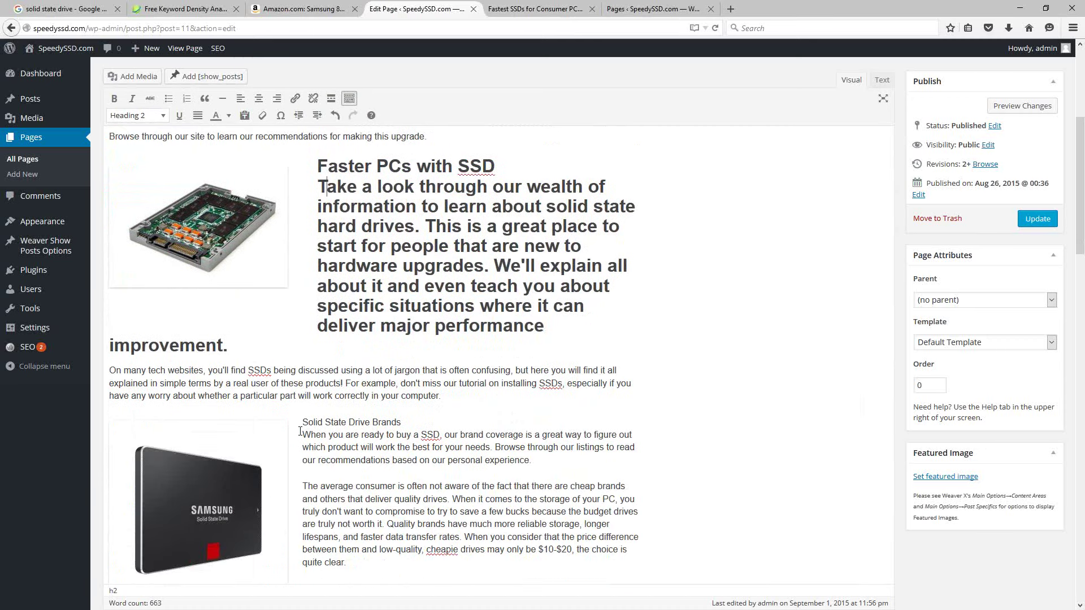
{"action": "left_click", "coordinate": [310, 452]}
{"action": "scroll", "coordinate": [309, 452], "scroll_direction": "down", "scroll_amount": 3}
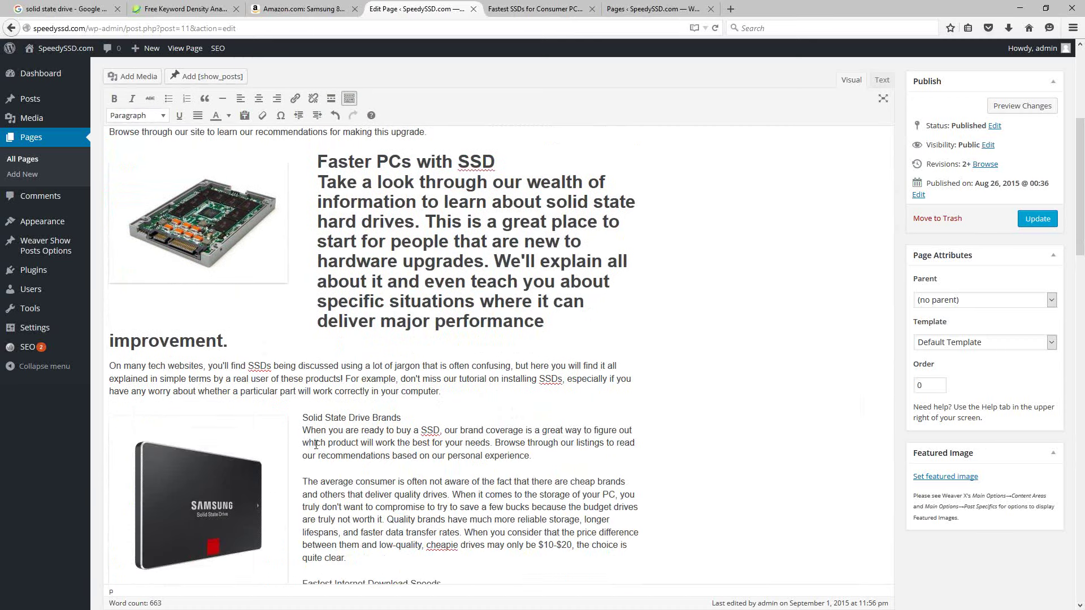
{"action": "left_click_drag", "start_coordinate": [303, 294], "coordinate": [428, 293]}
{"action": "mouse_move", "coordinate": [306, 308]}
{"action": "left_mouse_down"}
{"action": "mouse_move", "coordinate": [434, 307]}
{"action": "mouse_move", "coordinate": [303, 308]}
{"action": "left_mouse_up"}
{"action": "scroll", "coordinate": [319, 225], "scroll_direction": "up", "scroll_amount": 3}
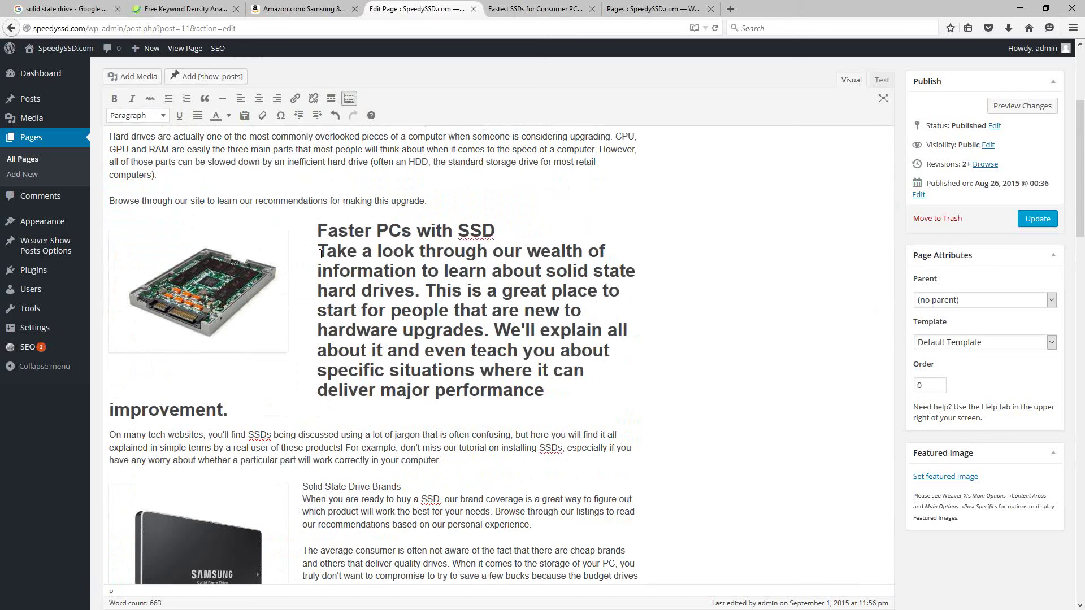
{"action": "left_click_drag", "start_coordinate": [321, 252], "coordinate": [456, 413]}
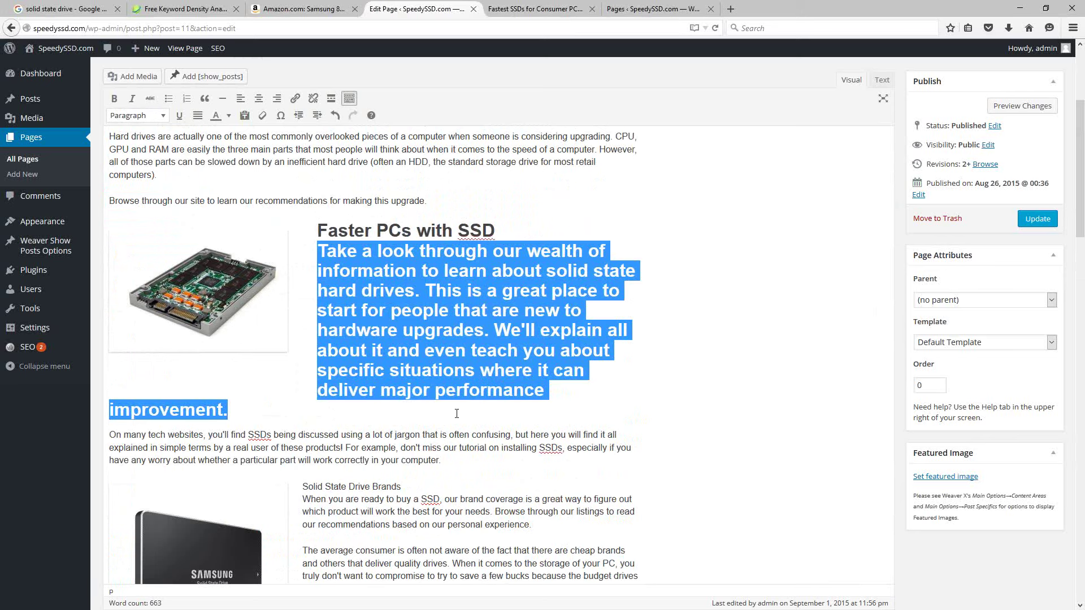
{"action": "left_click", "coordinate": [284, 414]}
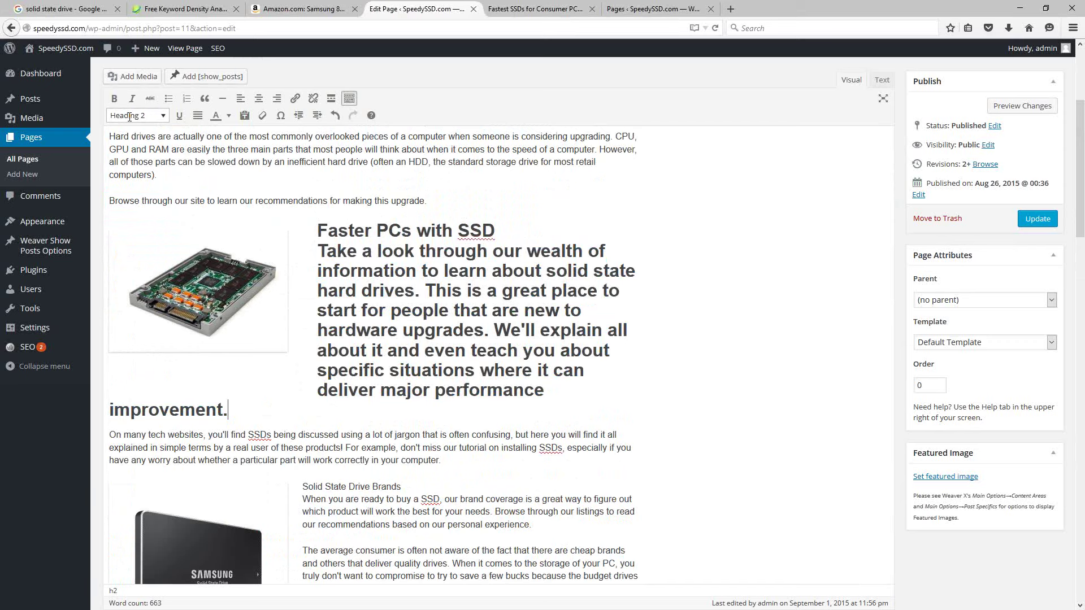
Split the "Solid State Drive Brands" line into its own paragraph and format it as Heading 2
{"action": "scroll", "coordinate": [305, 372], "scroll_direction": "down", "scroll_amount": 2}
{"action": "left_click", "coordinate": [305, 372]}
{"action": "key", "text": "Return"}
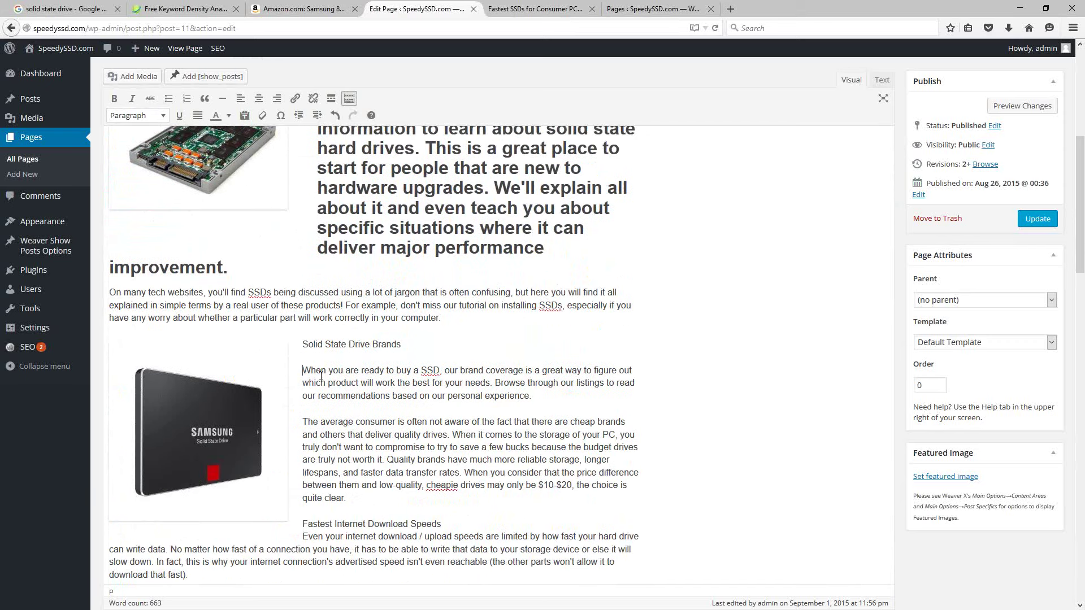
{"action": "left_click_drag", "start_coordinate": [400, 344], "coordinate": [300, 344]}
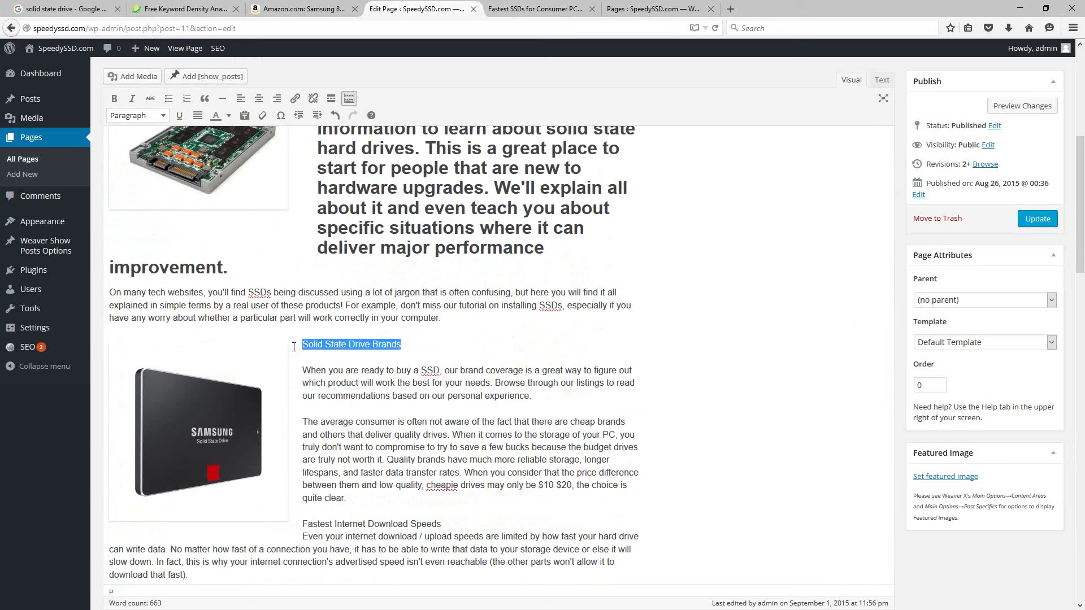
{"action": "left_click", "coordinate": [163, 116]}
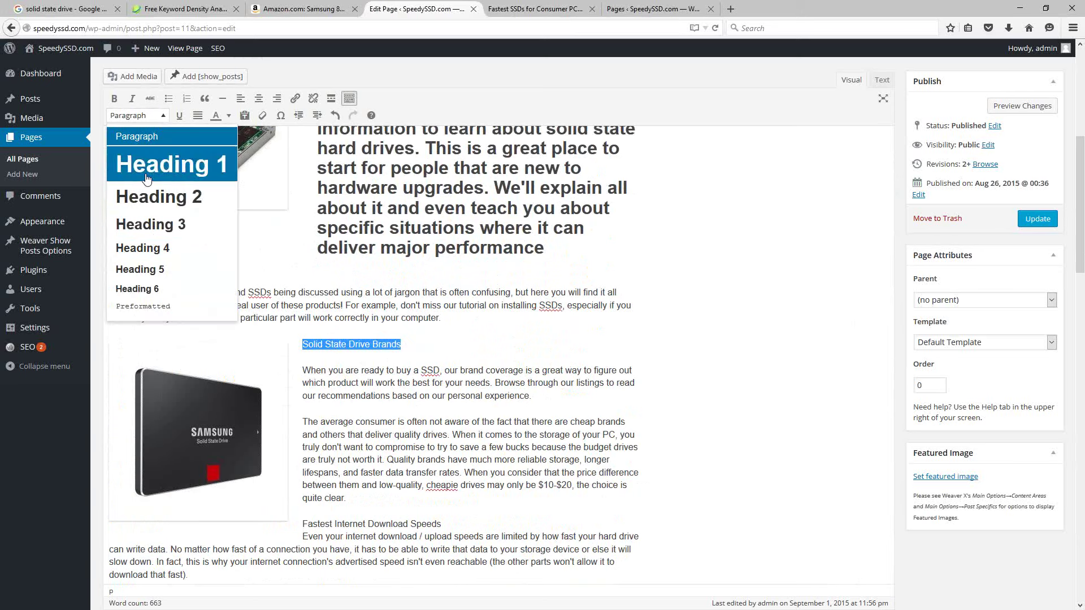
{"action": "left_click", "coordinate": [161, 194]}
{"action": "left_click", "coordinate": [541, 374]}
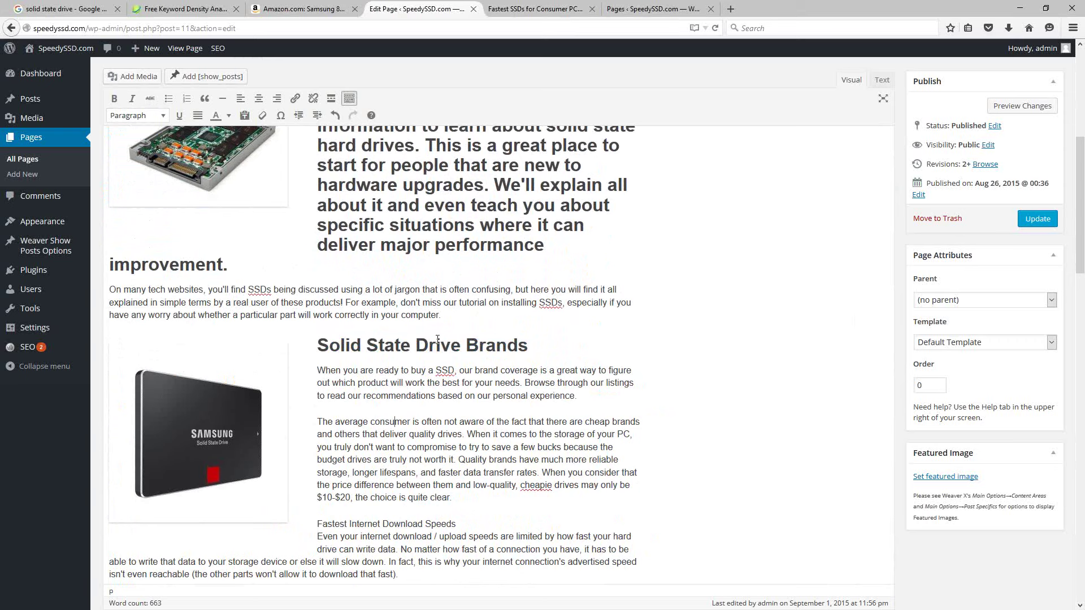
Separate the "Faster PCs with SSD" heading from the text beneath it and set that text to the Paragraph format
{"action": "scroll", "coordinate": [271, 457], "scroll_direction": "up", "scroll_amount": 3}
{"action": "left_click_drag", "start_coordinate": [242, 456], "coordinate": [315, 292]}
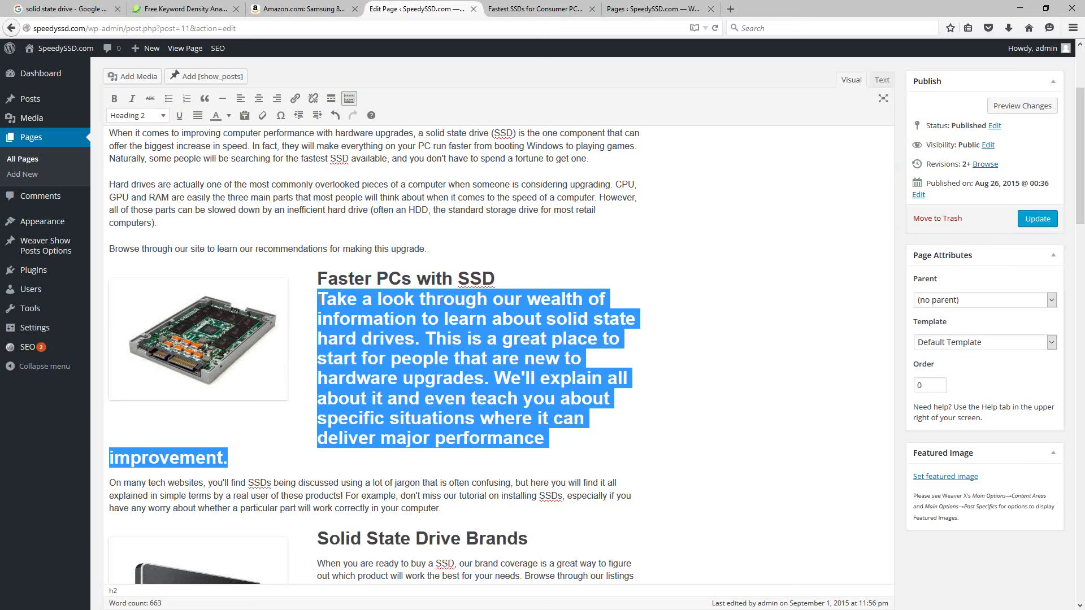
{"action": "left_click", "coordinate": [318, 297]}
{"action": "key", "text": "Return"}
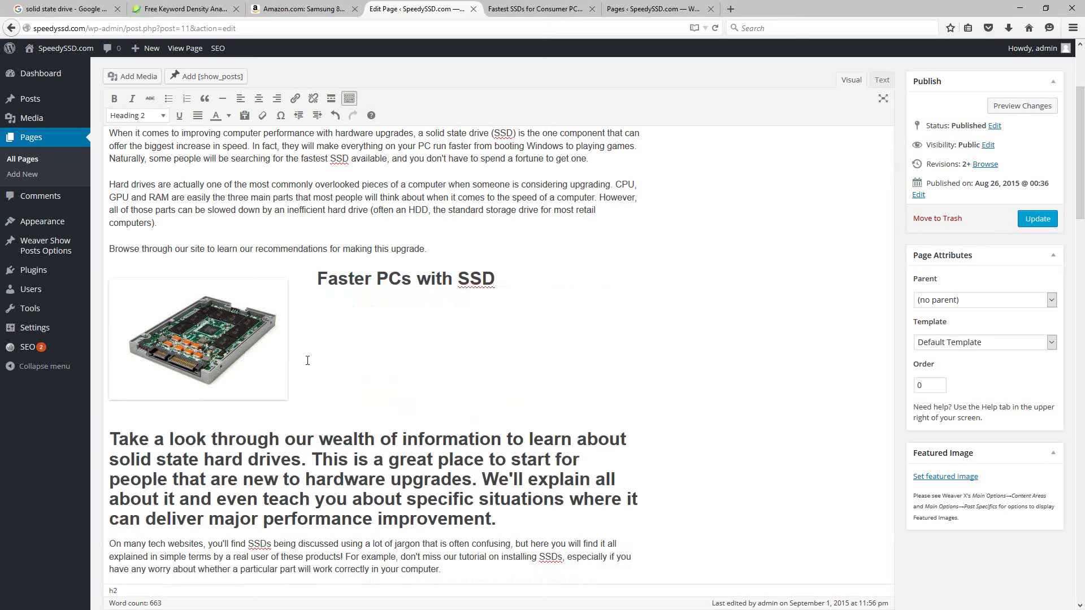
{"action": "triple_click", "coordinate": [508, 527]}
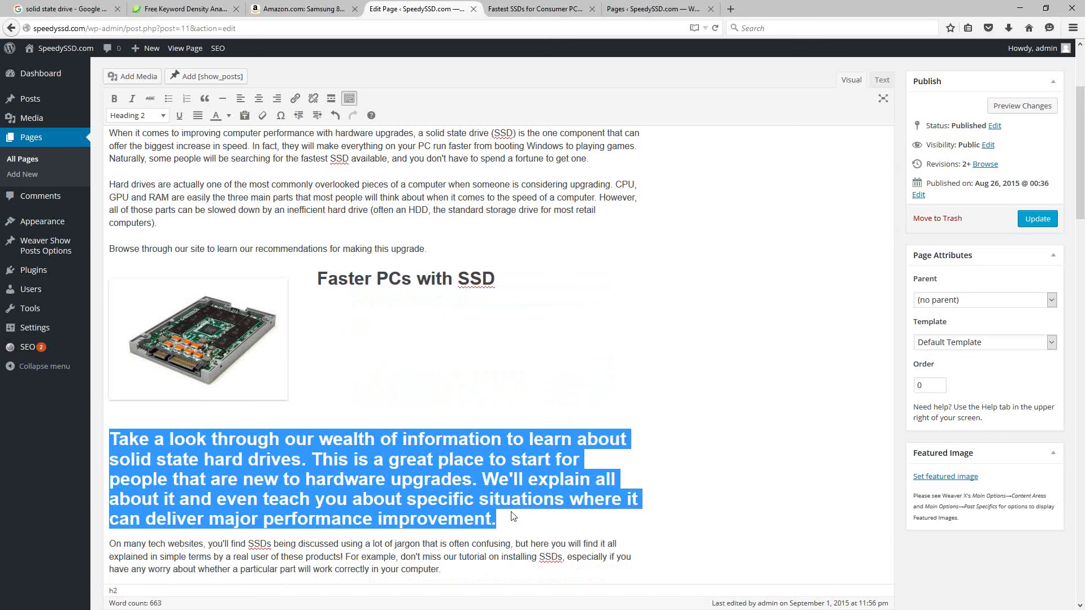
{"action": "left_click", "coordinate": [163, 115]}
{"action": "left_click", "coordinate": [145, 139]}
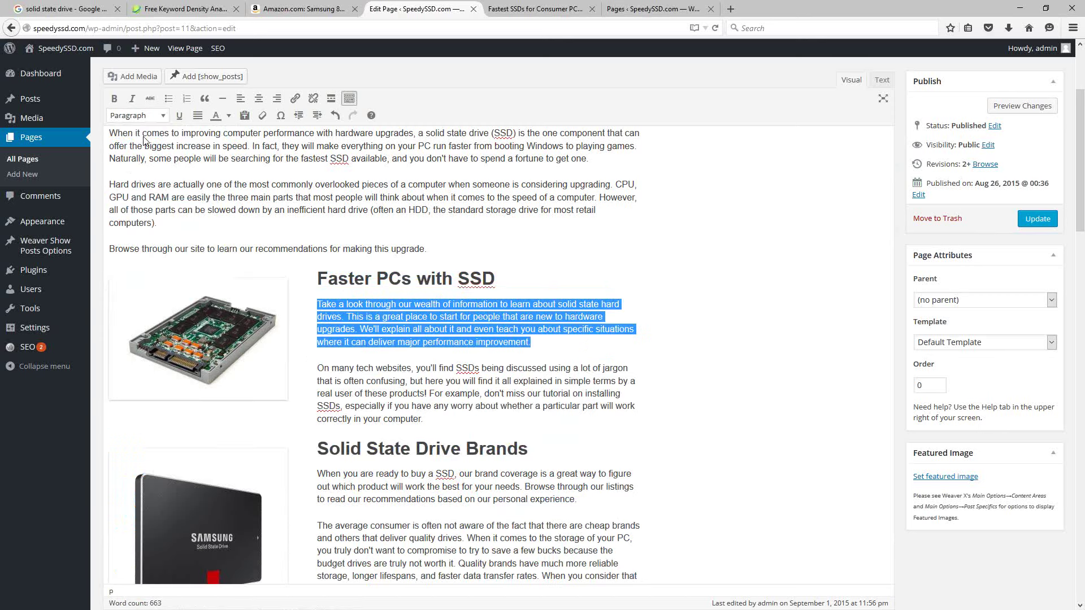
{"action": "left_click", "coordinate": [363, 370]}
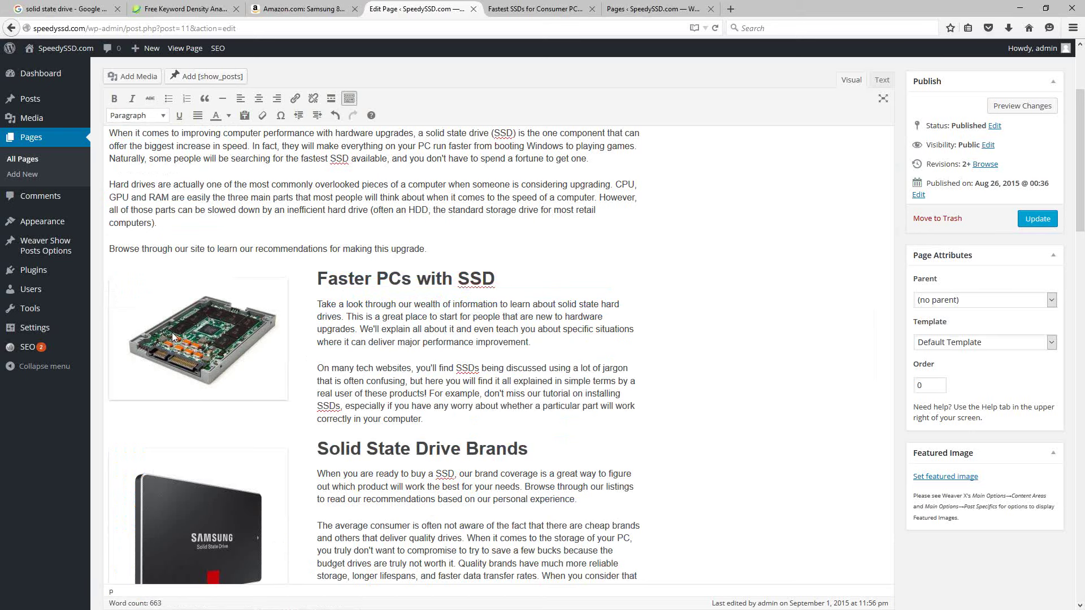
Review the layout of headings, images and body text in both image sections
{"action": "left_click", "coordinate": [398, 366]}
{"action": "scroll", "coordinate": [410, 347], "scroll_direction": "down", "scroll_amount": 5}
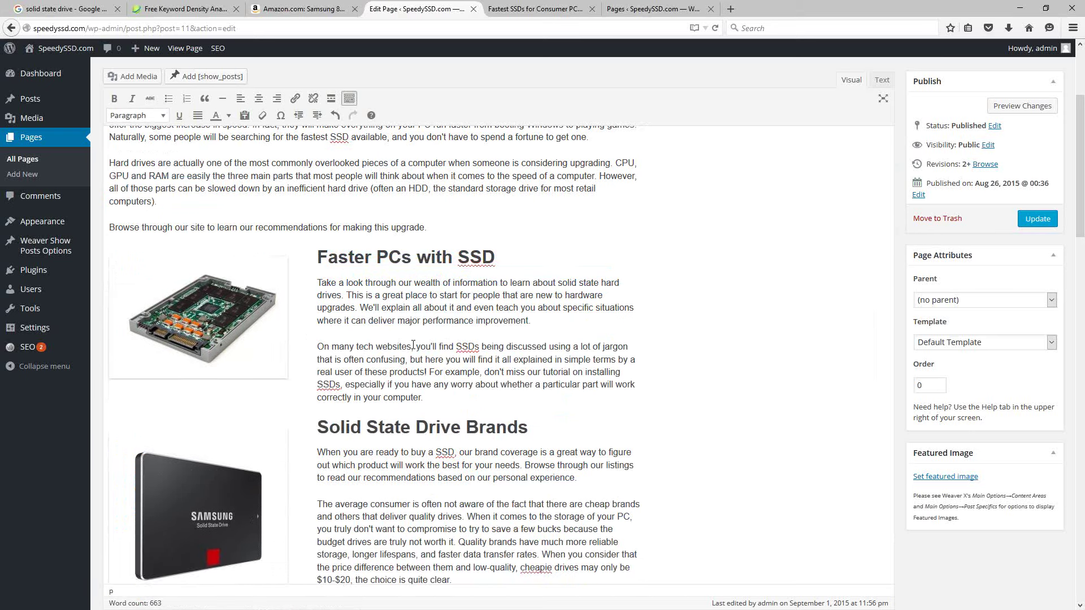
{"action": "scroll", "coordinate": [411, 346], "scroll_direction": "up", "scroll_amount": 3}
{"action": "scroll", "coordinate": [404, 348], "scroll_direction": "down", "scroll_amount": 4}
{"action": "scroll", "coordinate": [399, 348], "scroll_direction": "up", "scroll_amount": 3}
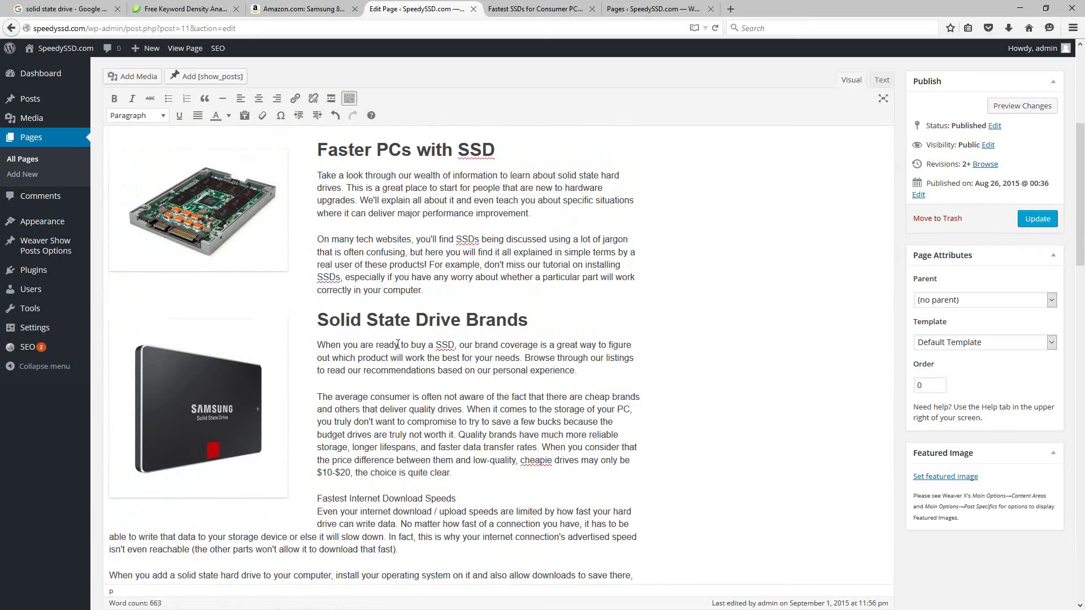
{"action": "scroll", "coordinate": [395, 349], "scroll_direction": "up", "scroll_amount": 3}
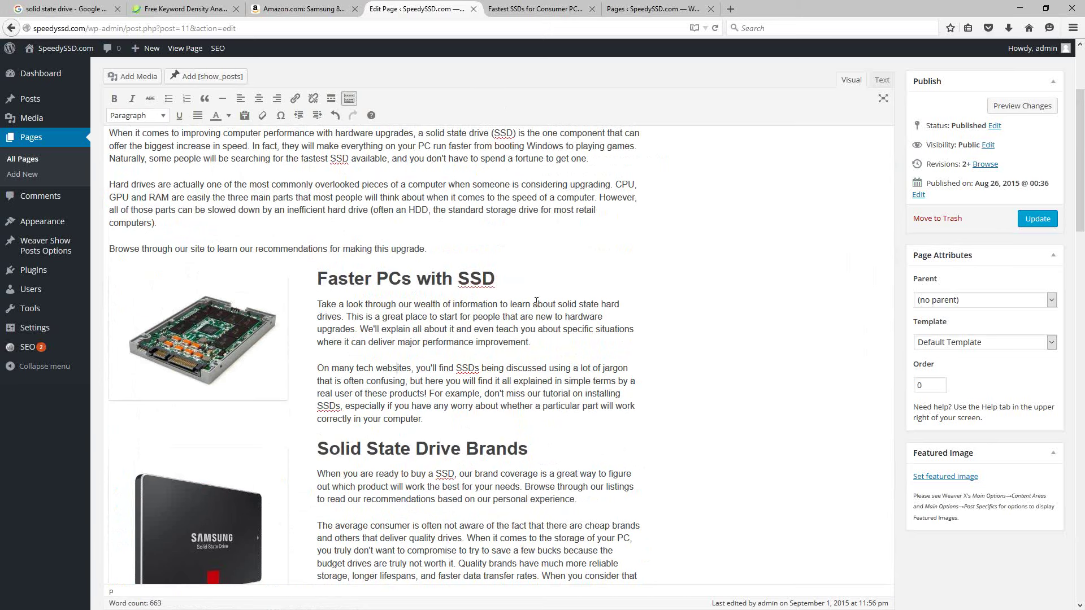
{"action": "scroll", "coordinate": [566, 310], "scroll_direction": "up", "scroll_amount": 3}
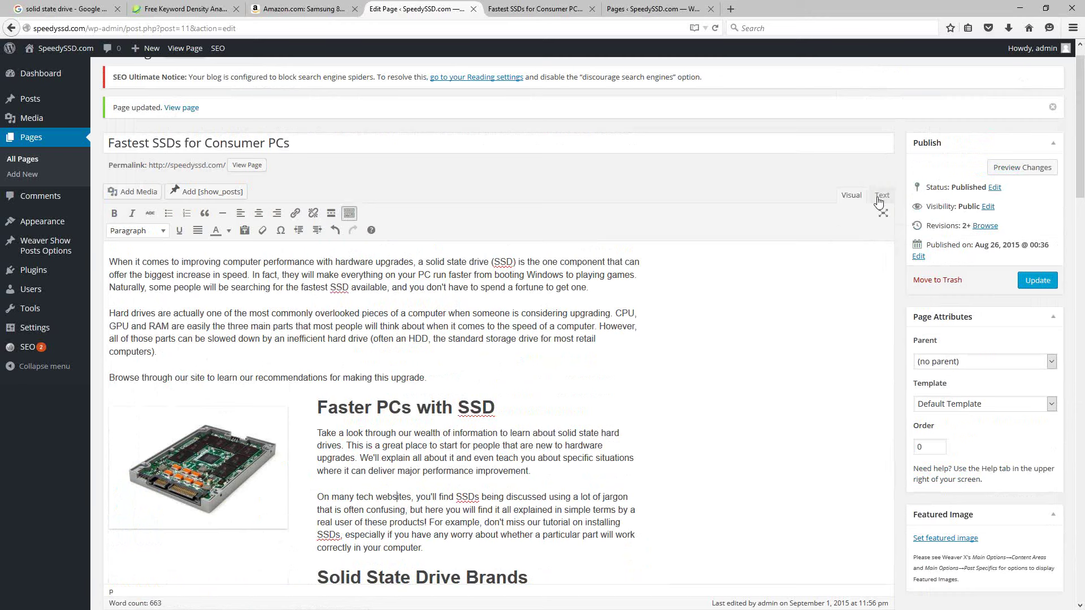
Link the "Faster PCs with SSD" heading to the existing page "Fastest SSDs for Consumer PCs"
{"action": "left_click_drag", "start_coordinate": [507, 404], "coordinate": [412, 406]}
{"action": "triple_click", "coordinate": [492, 407]}
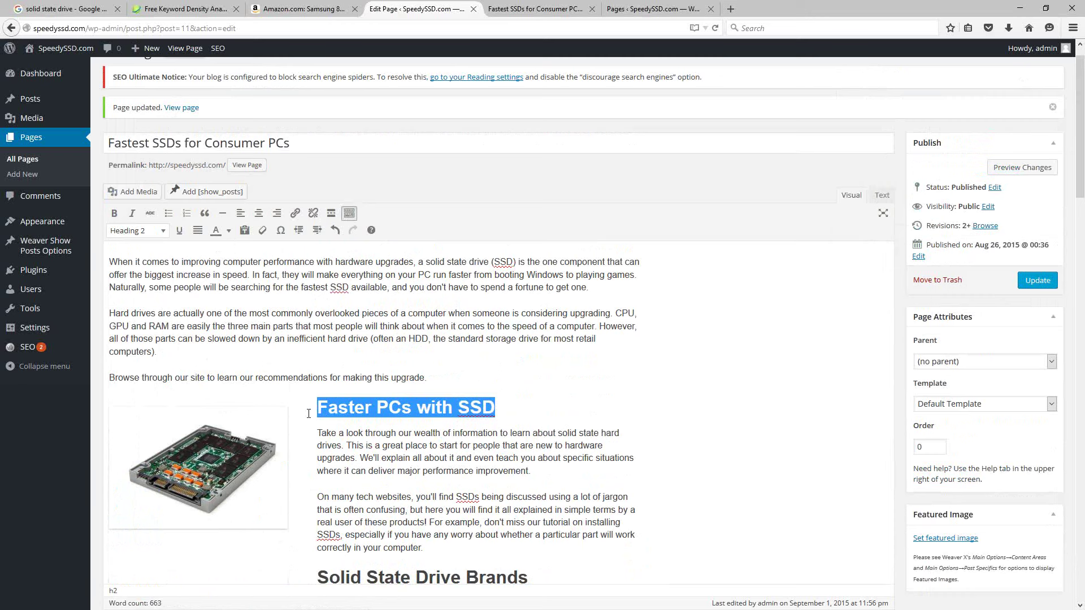
{"action": "left_click", "coordinate": [295, 213]}
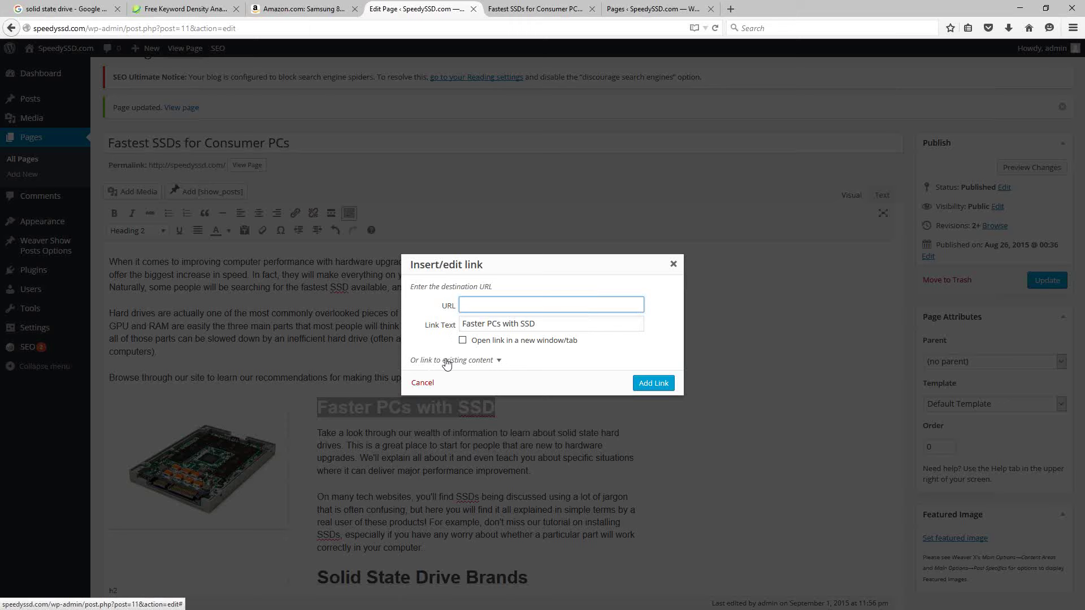
{"action": "left_click", "coordinate": [437, 363]}
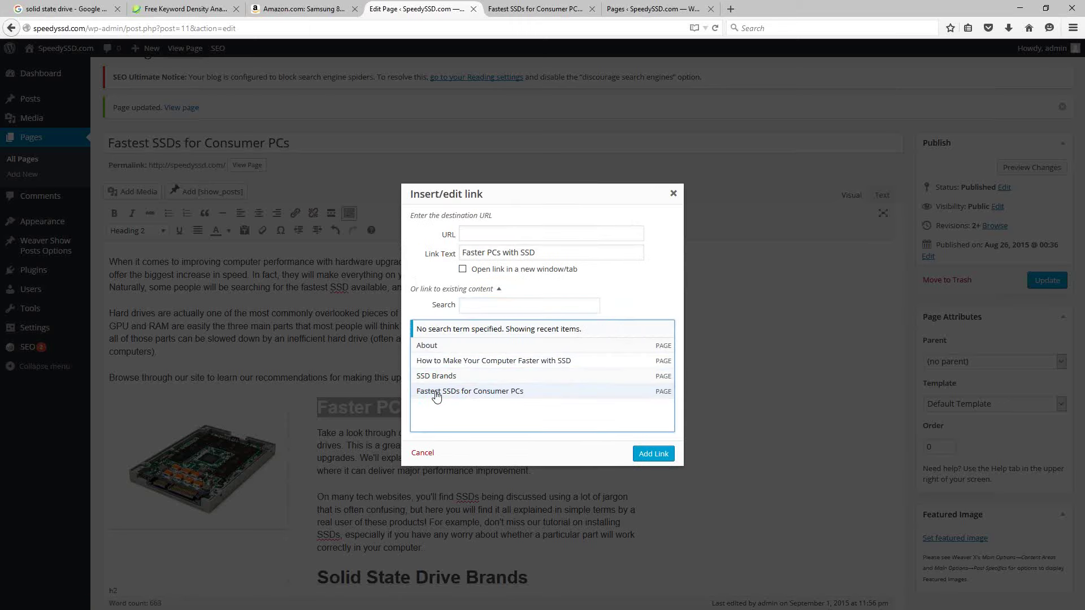
{"action": "left_click", "coordinate": [437, 395]}
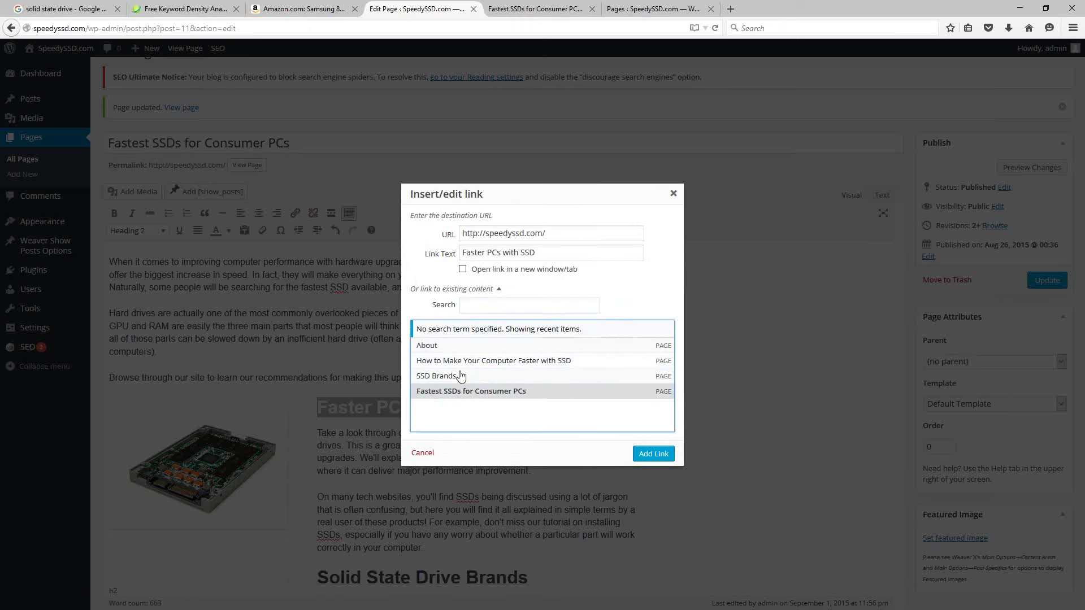
{"action": "left_click", "coordinate": [651, 455]}
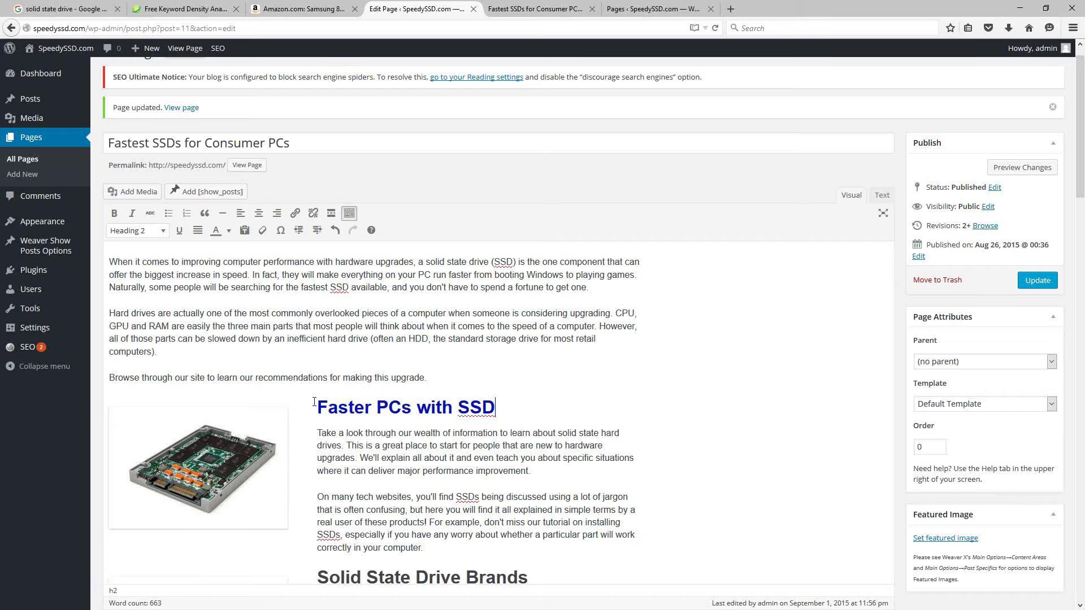
Link the "Solid State Drive Brands" heading to the existing page "SSD Brands"
{"action": "scroll", "coordinate": [426, 297], "scroll_direction": "down", "scroll_amount": 3}
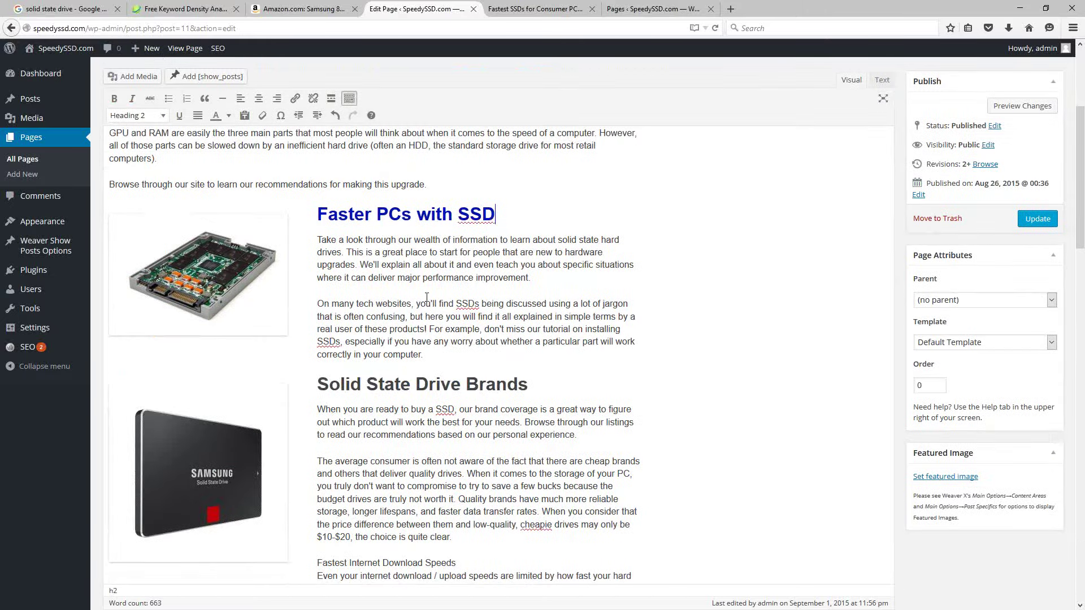
{"action": "left_click_drag", "start_coordinate": [539, 387], "coordinate": [313, 386]}
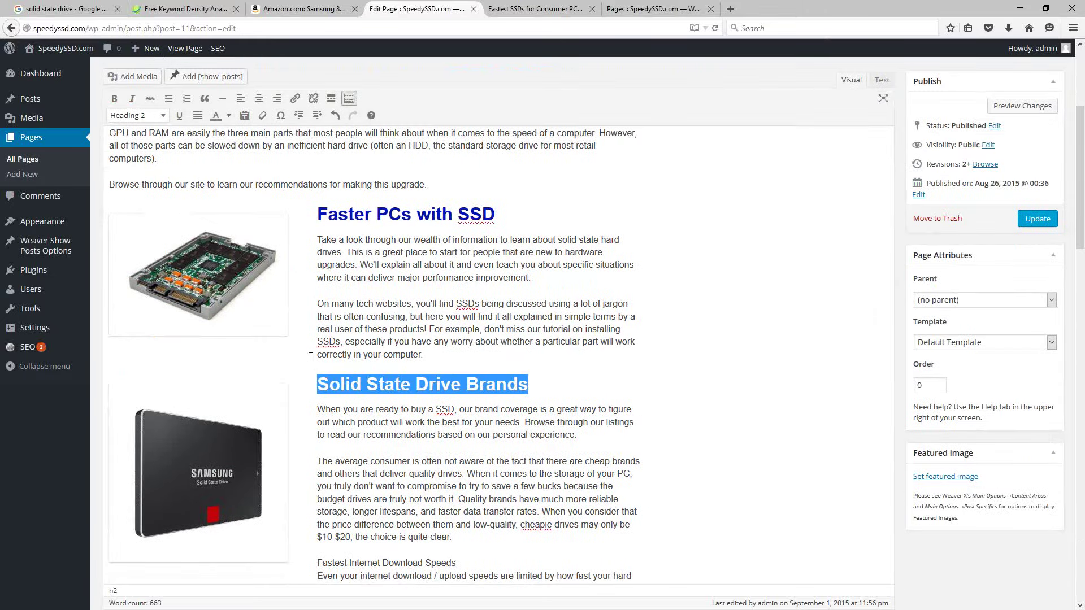
{"action": "left_click", "coordinate": [295, 98]}
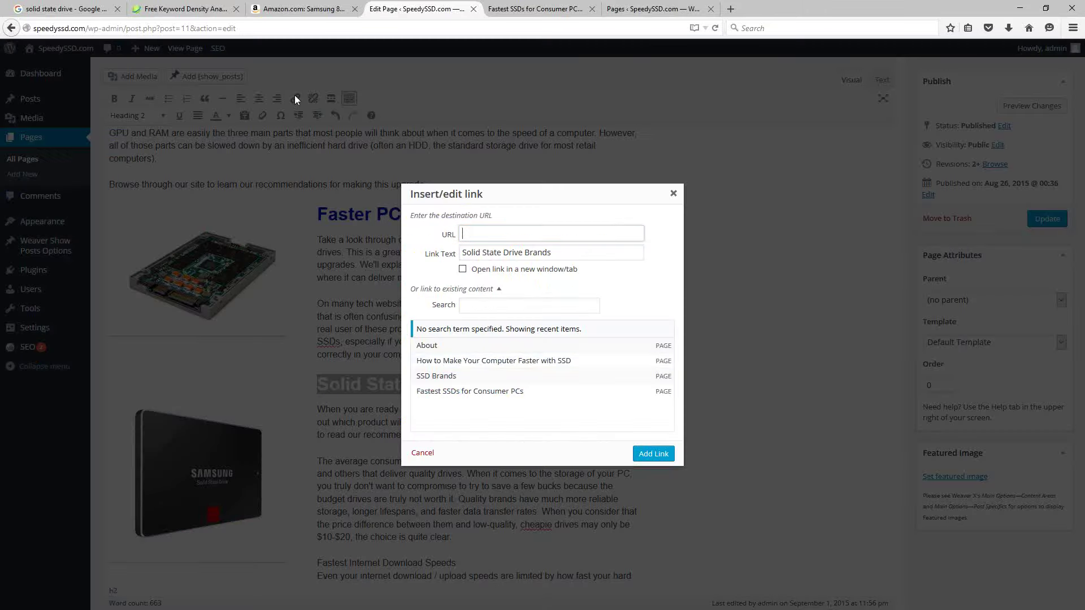
{"action": "left_click", "coordinate": [435, 376]}
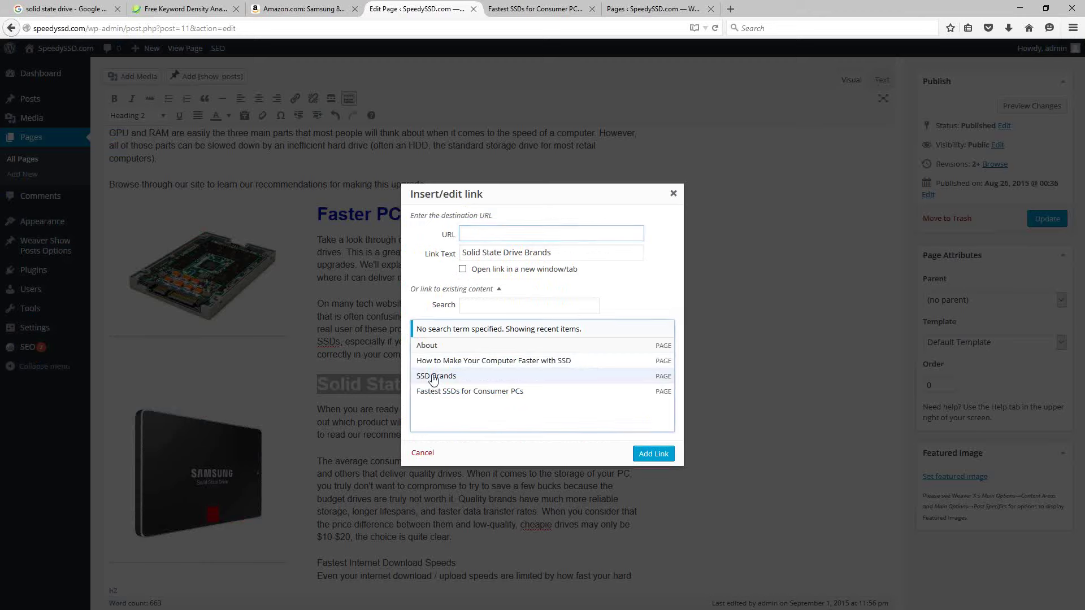
{"action": "left_click", "coordinate": [653, 454]}
Set the "Faster PCs with SSD" heading's link to the existing page "How to Make Your Computer Faster with SSD"
{"action": "left_click_drag", "start_coordinate": [496, 214], "coordinate": [315, 214]}
{"action": "left_click", "coordinate": [295, 98]}
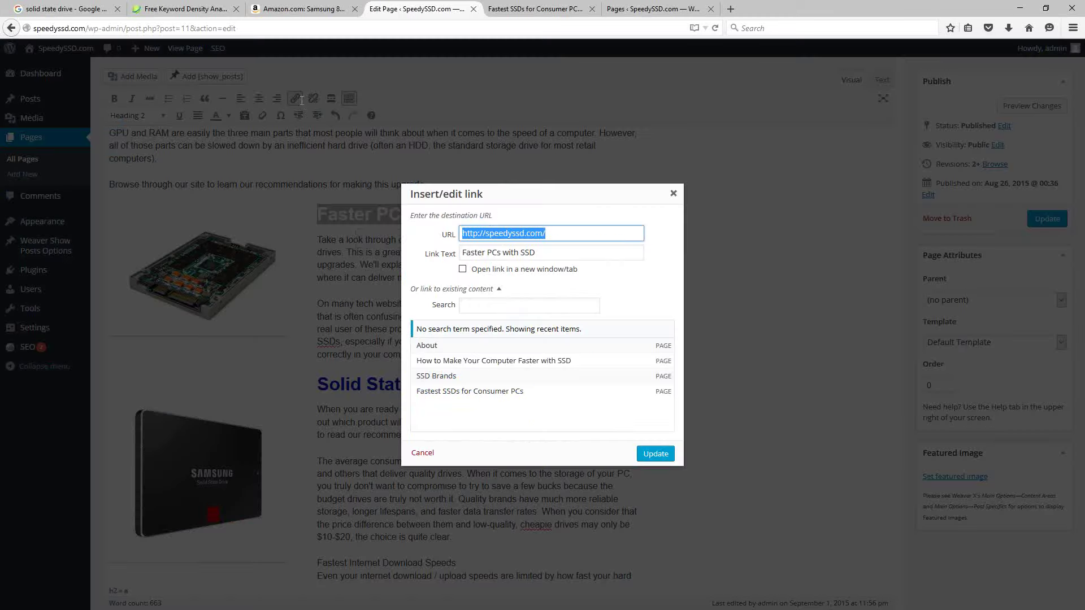
{"action": "left_click", "coordinate": [435, 361]}
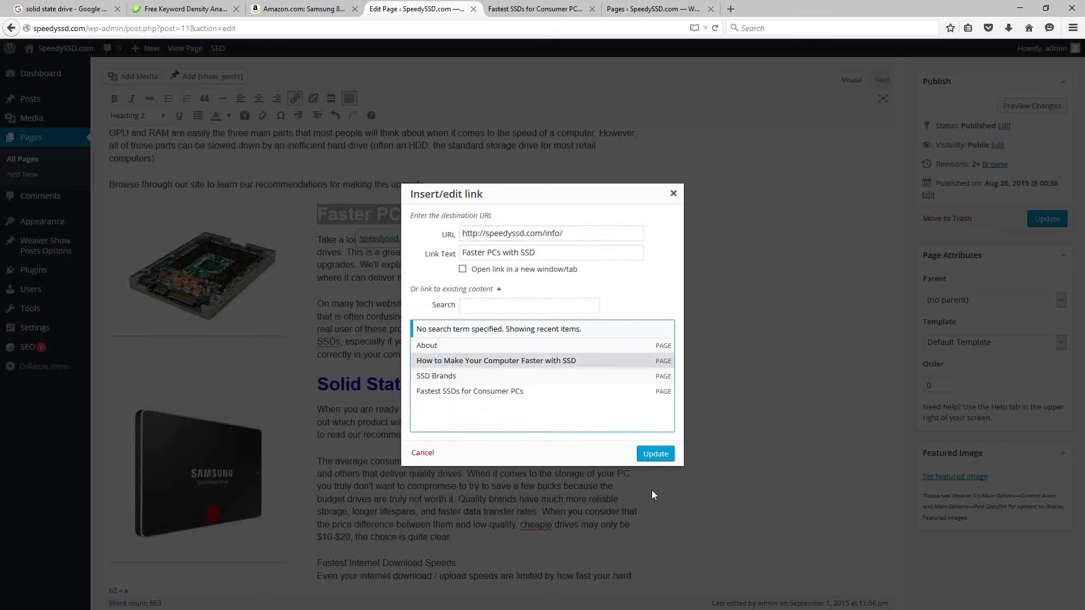
{"action": "left_click", "coordinate": [648, 456]}
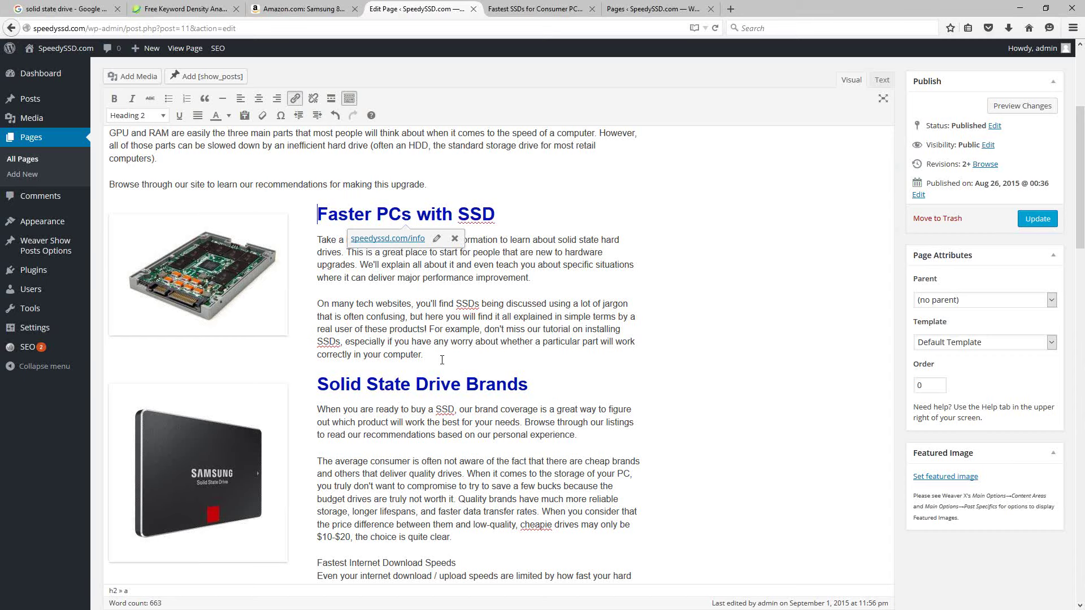
{"action": "left_click", "coordinate": [404, 326]}
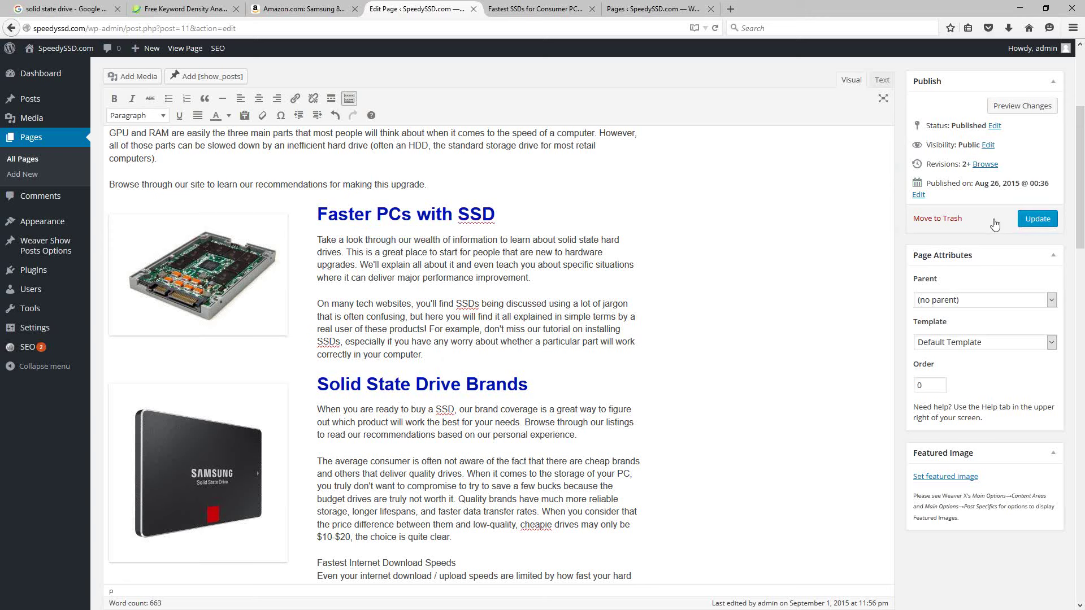
Save the updated home page and reload its live version to check the section headings
{"action": "left_click", "coordinate": [1037, 220]}
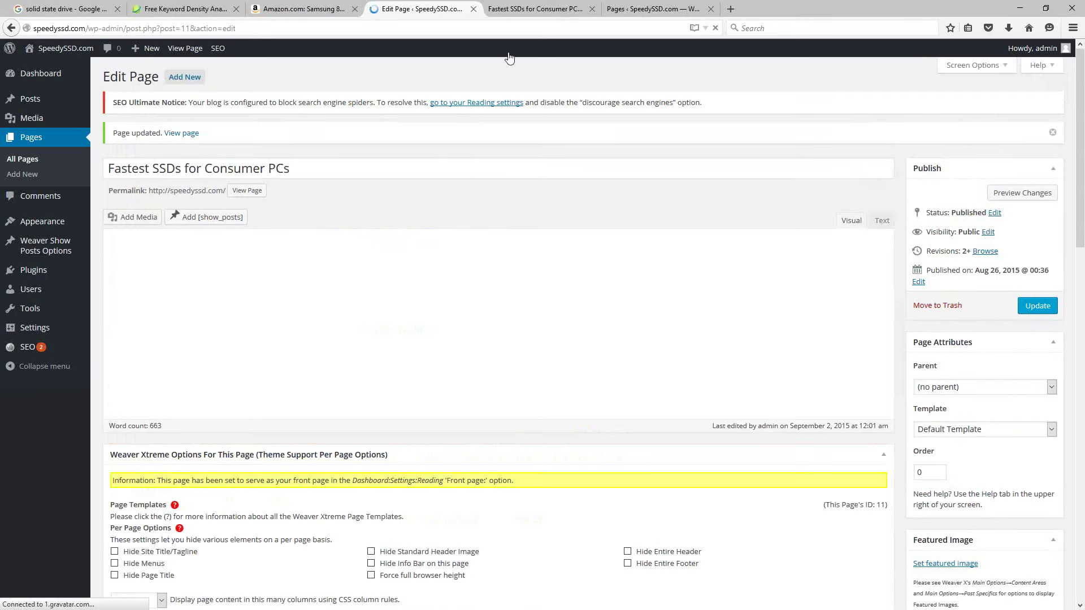
{"action": "left_click", "coordinate": [534, 9]}
{"action": "left_click", "coordinate": [716, 28]}
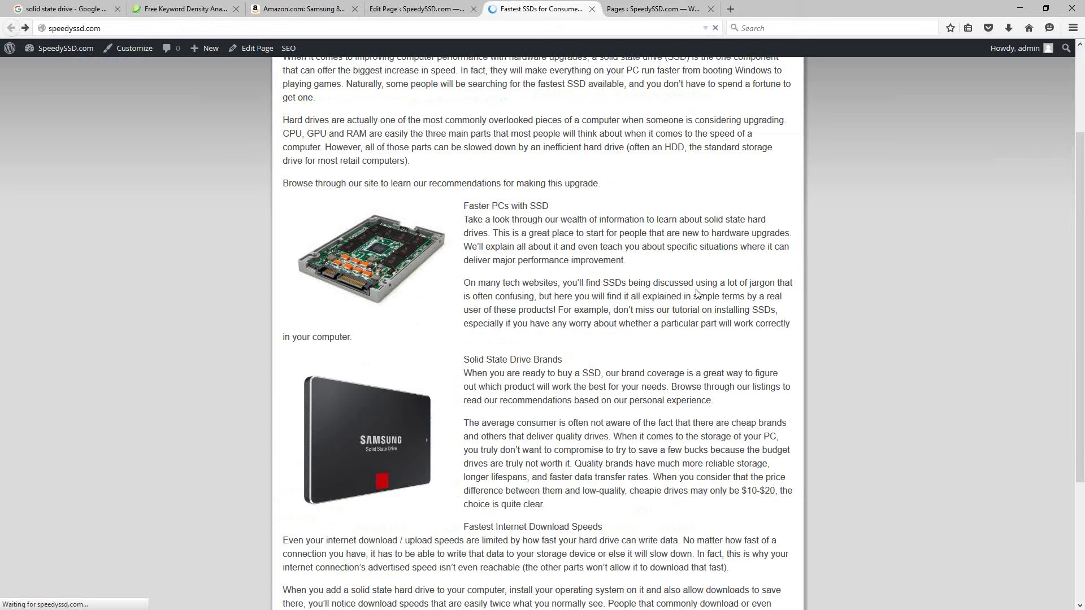
{"action": "scroll", "coordinate": [557, 257], "scroll_direction": "up", "scroll_amount": 3}
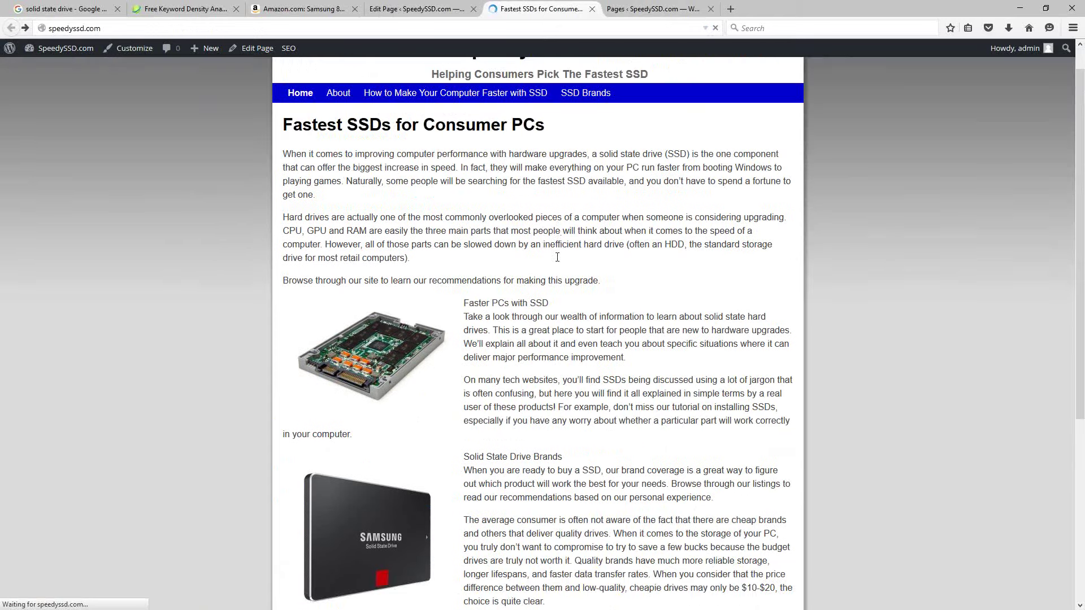
Examine the linked section headings and images on the live home page
{"action": "scroll", "coordinate": [557, 257], "scroll_direction": "up", "scroll_amount": 1}
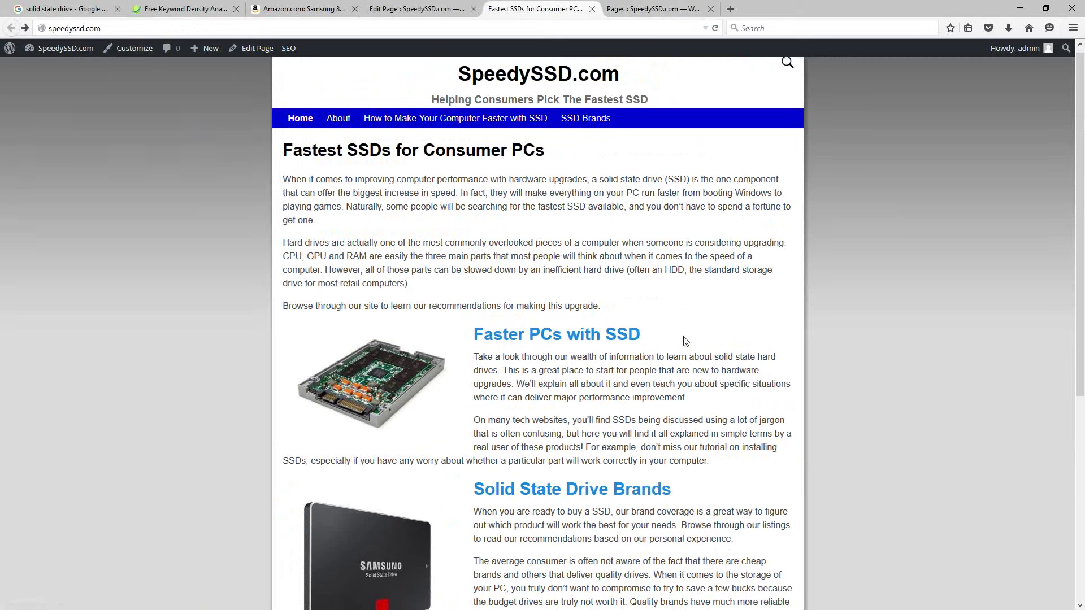
{"action": "scroll", "coordinate": [684, 339], "scroll_direction": "down", "scroll_amount": 4}
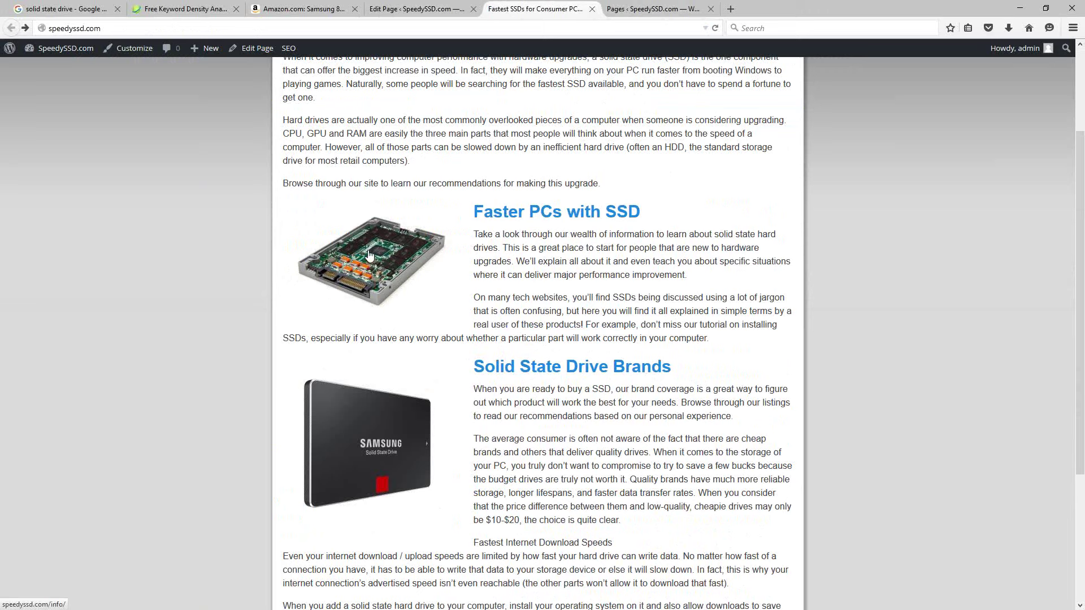
{"action": "left_click_drag", "start_coordinate": [574, 275], "coordinate": [568, 275]}
{"action": "left_click", "coordinate": [546, 273]}
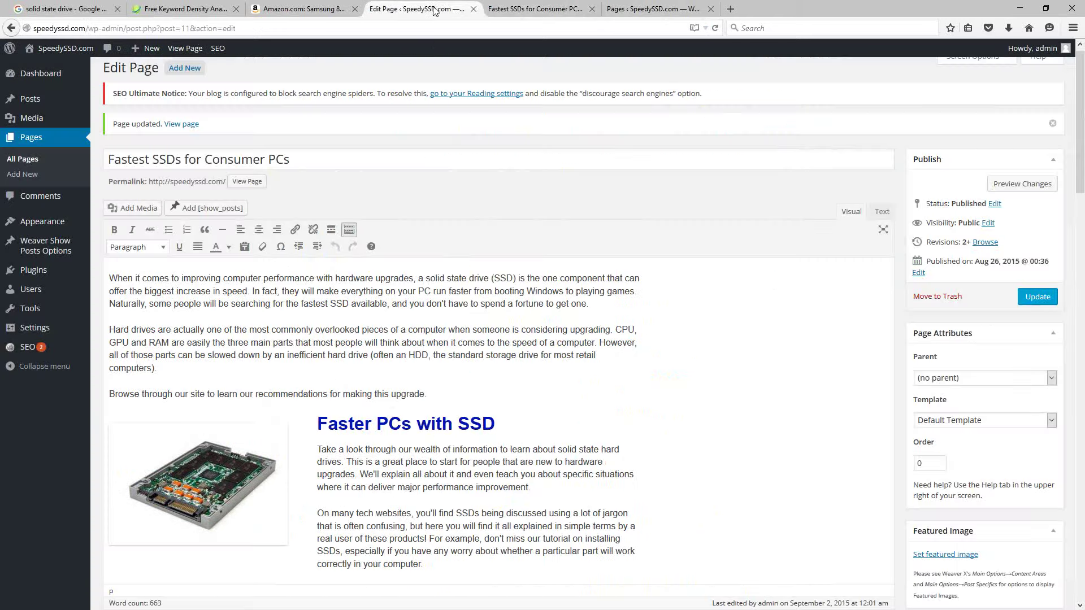
Add "Read All Info About SSD Speed" after the last sentence of the "Faster PCs with SSD" section in the page editor
{"action": "left_click", "coordinate": [437, 9]}
{"action": "scroll", "coordinate": [381, 334], "scroll_direction": "down", "scroll_amount": 3}
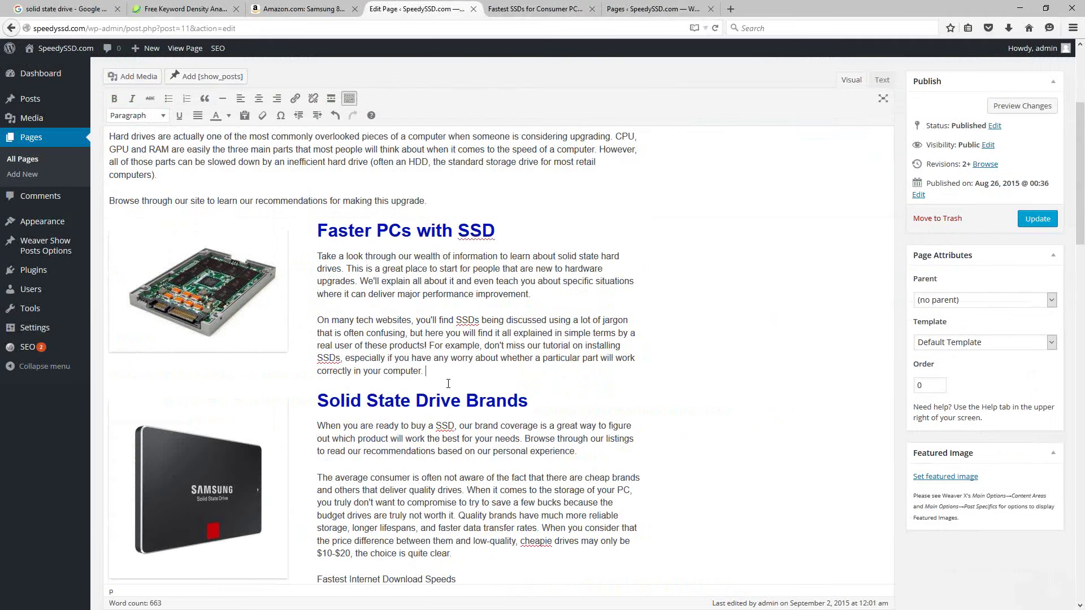
{"action": "type", "text": "Read More"}
{"action": "left_click", "coordinate": [424, 372]}
{"action": "left_click_drag", "start_coordinate": [425, 371], "coordinate": [471, 371]}
{"action": "type", "text": "Read All Info About SSD SS"}
{"action": "key", "text": "BackSpace"}
{"action": "type", "text": "p"}
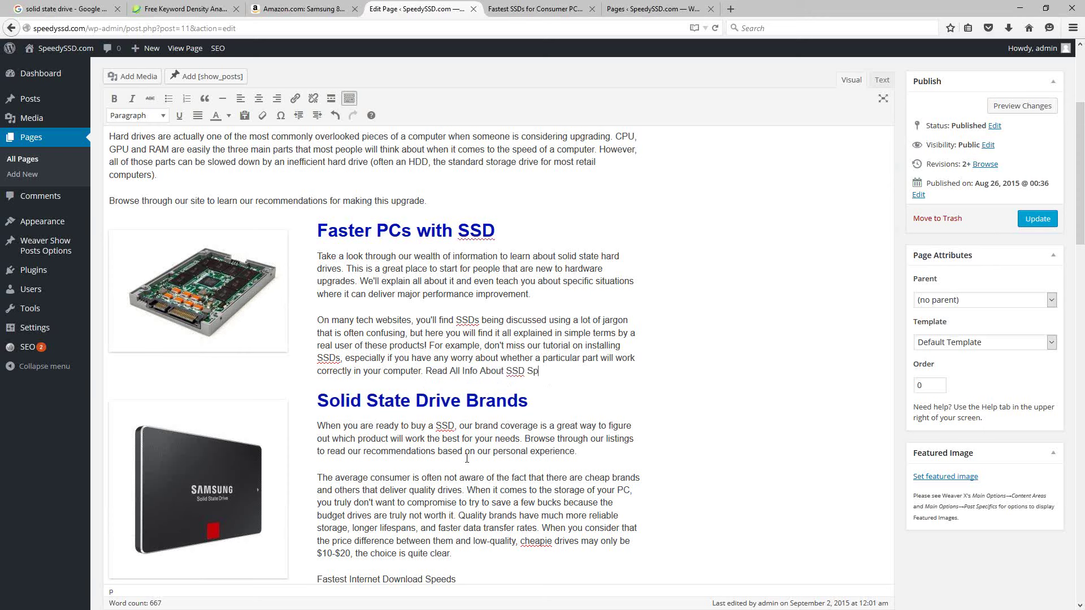
{"action": "type", "text": "eed"}
Add the sentence "Find out about our recommended SSD brands." at the end of the "Solid State Drive Brands" section
{"action": "left_click", "coordinate": [428, 370]}
{"action": "scroll", "coordinate": [469, 552], "scroll_direction": "down", "scroll_amount": 1}
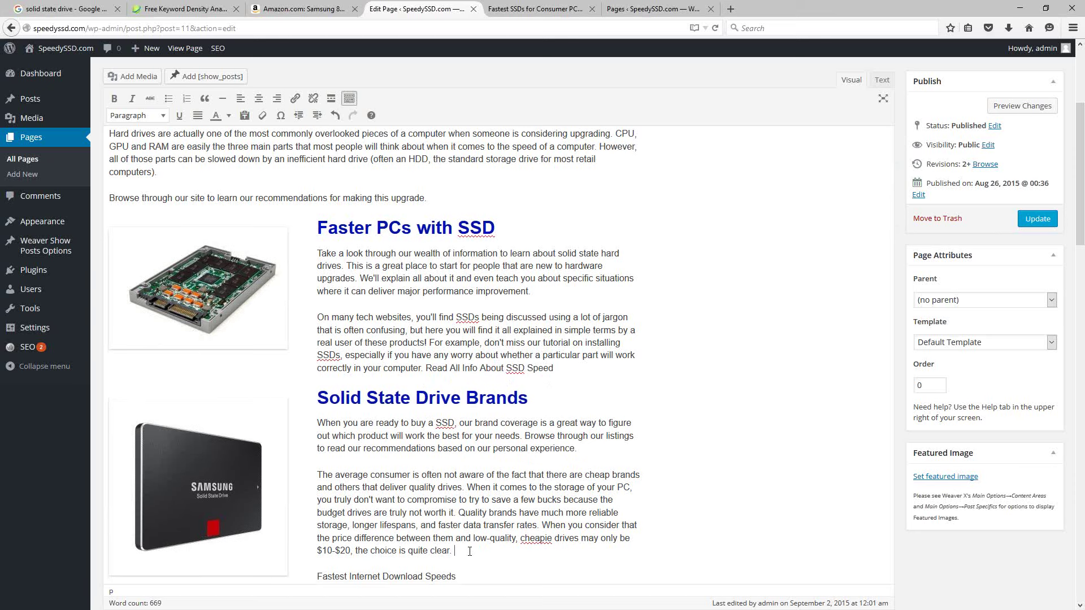
{"action": "type", "text": "Find out about our recomme"}
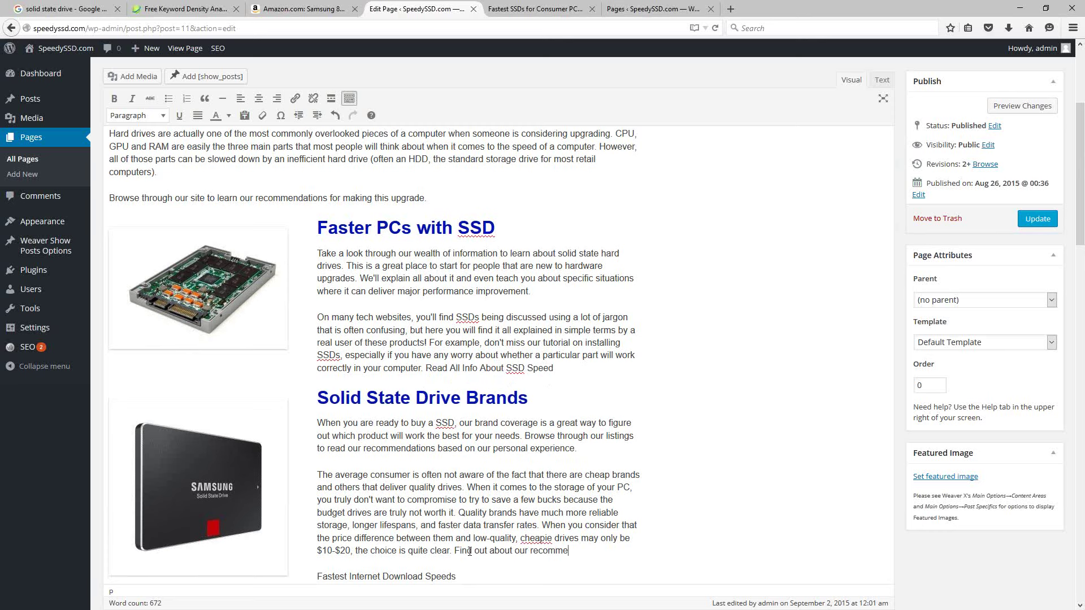
{"action": "type", "text": "nded SSD Brands."}
{"action": "key", "text": "BackSpace"}
{"action": "key", "text": "BackSpace"}
{"action": "key", "text": "BackSpace"}
{"action": "key", "text": "BackSpace"}
{"action": "key", "text": "BackSpace"}
{"action": "key", "text": "BackSpace"}
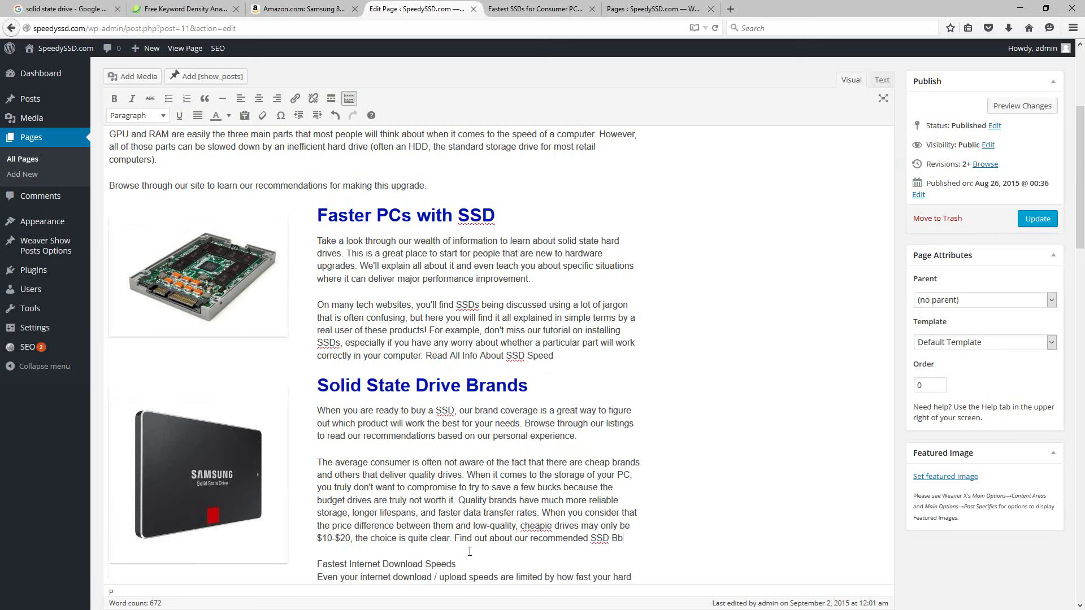
{"action": "type", "text": "brands."}
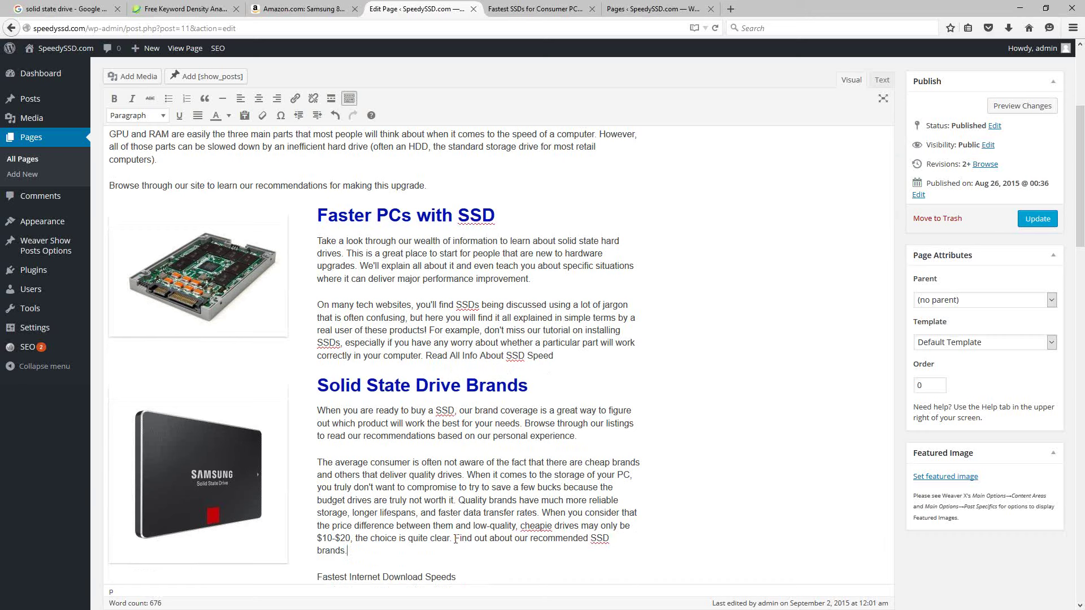
Link the sentence "Find out about our recommended SSD brands." to the existing page "SSD Brands"
{"action": "left_click", "coordinate": [420, 548], "text": "shift"}
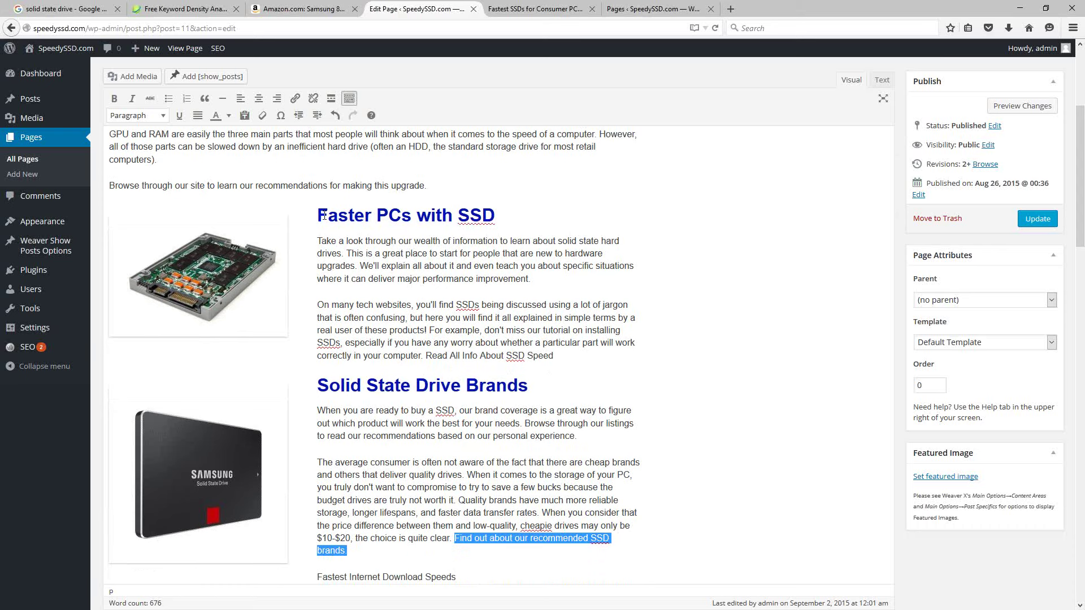
{"action": "left_click", "coordinate": [295, 98]}
{"action": "left_click", "coordinate": [440, 377]}
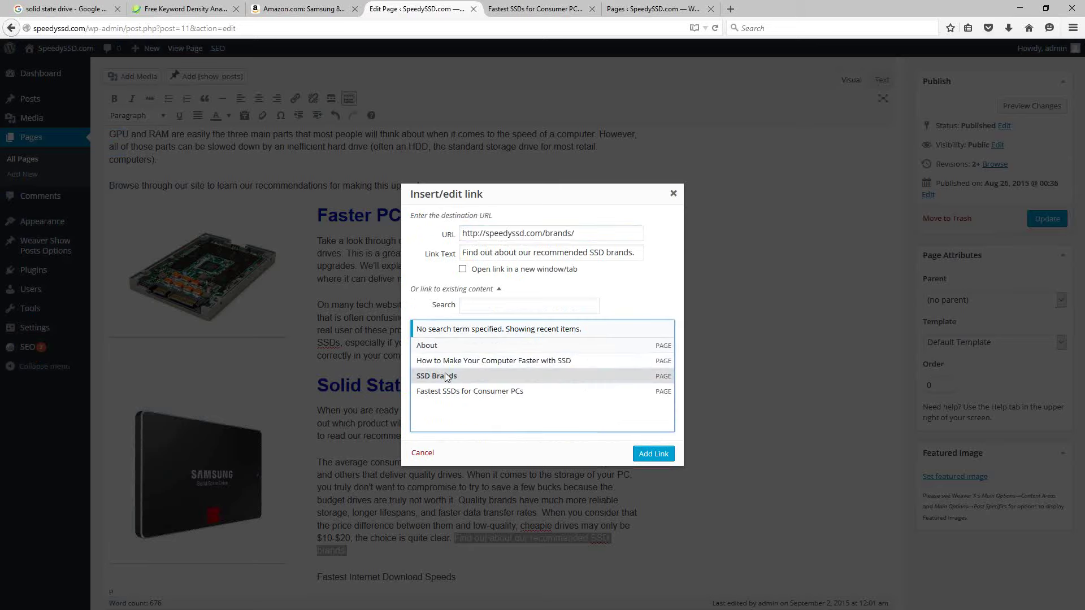
{"action": "left_click", "coordinate": [645, 455]}
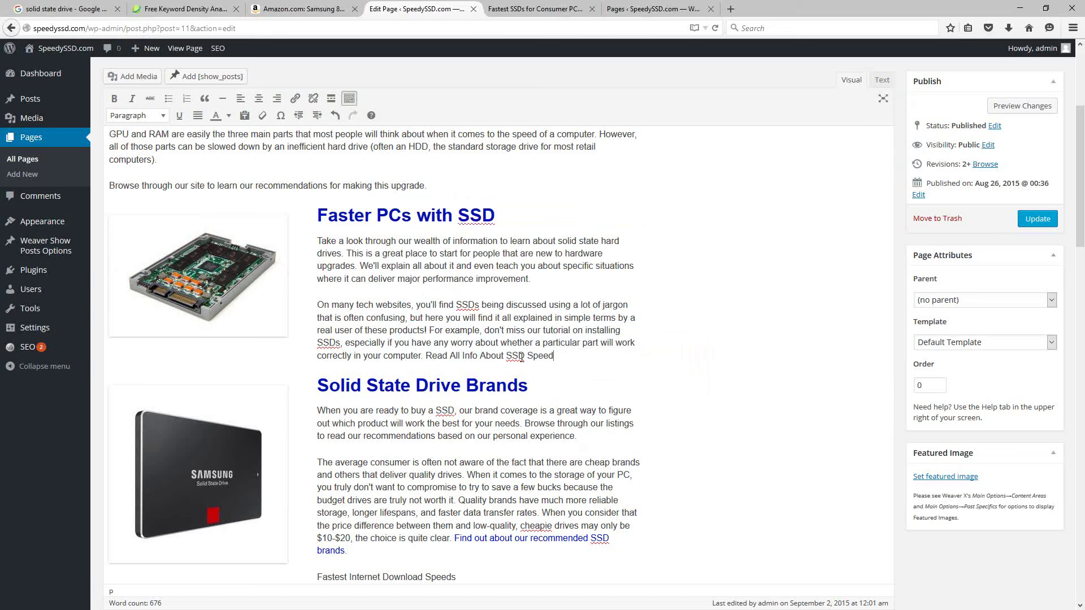
Link the text "Read All Info About SSD Speed" to the existing page "How to Make Your Computer Faster with SSD"
{"action": "left_click_drag", "start_coordinate": [553, 357], "coordinate": [427, 360]}
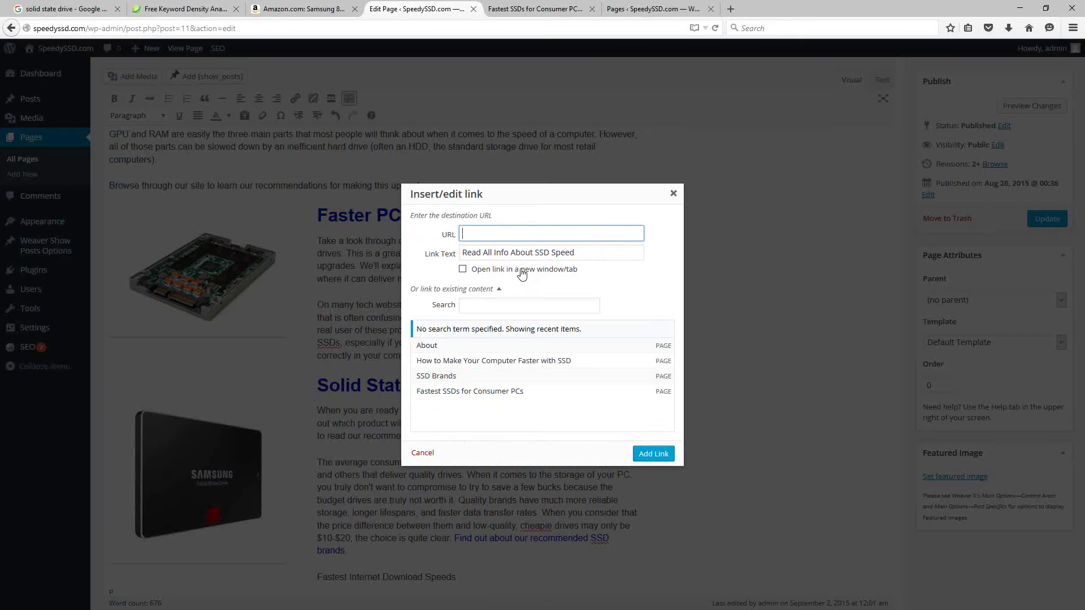
{"action": "key", "text": "ctrl+k"}
{"action": "left_click", "coordinate": [439, 362]}
{"action": "left_click", "coordinate": [654, 453]}
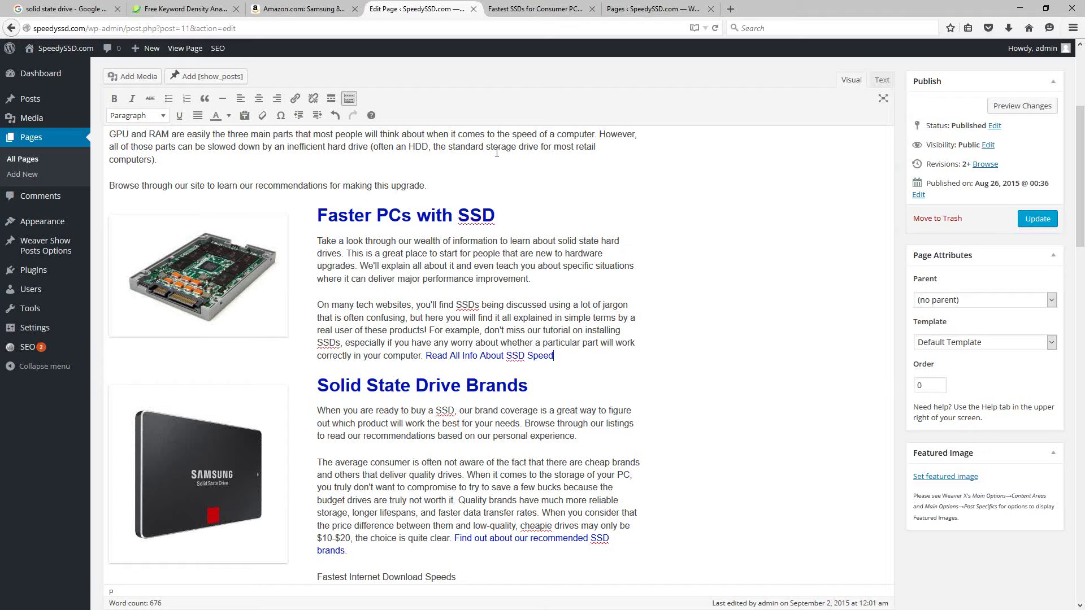
Save the updated home page and reload its live version to check the new text links
{"action": "left_click", "coordinate": [1042, 219]}
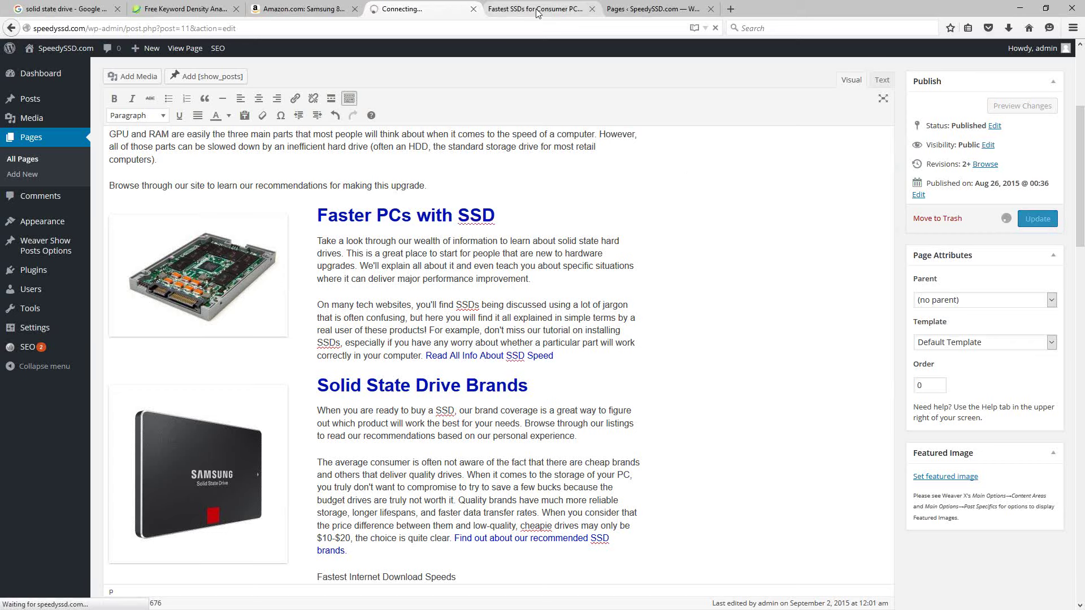
{"action": "left_click", "coordinate": [537, 8]}
{"action": "left_click", "coordinate": [715, 28]}
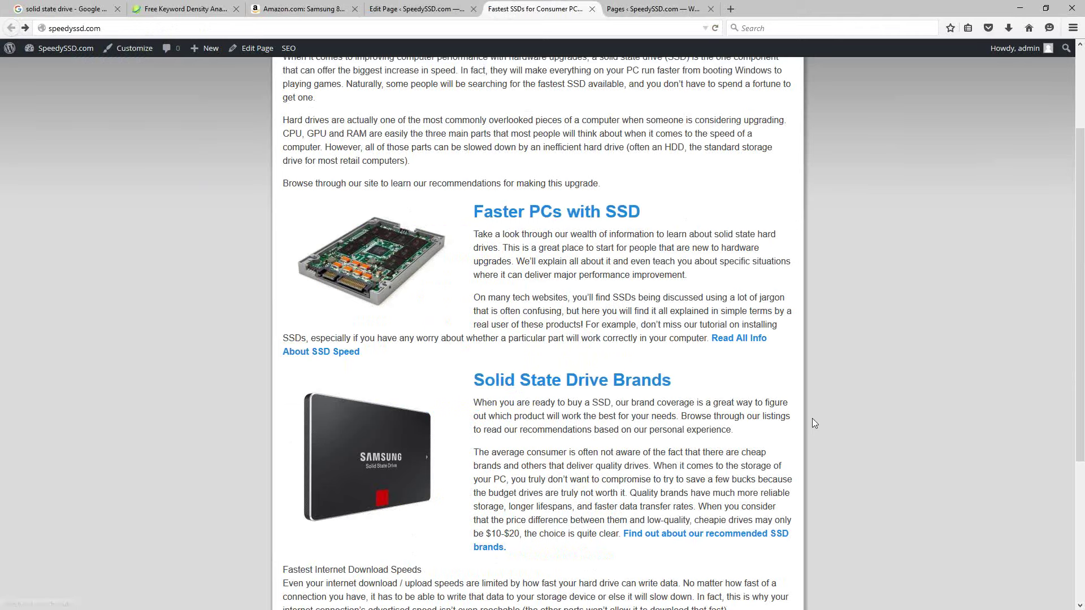
{"action": "scroll", "coordinate": [790, 435], "scroll_direction": "down", "scroll_amount": 1}
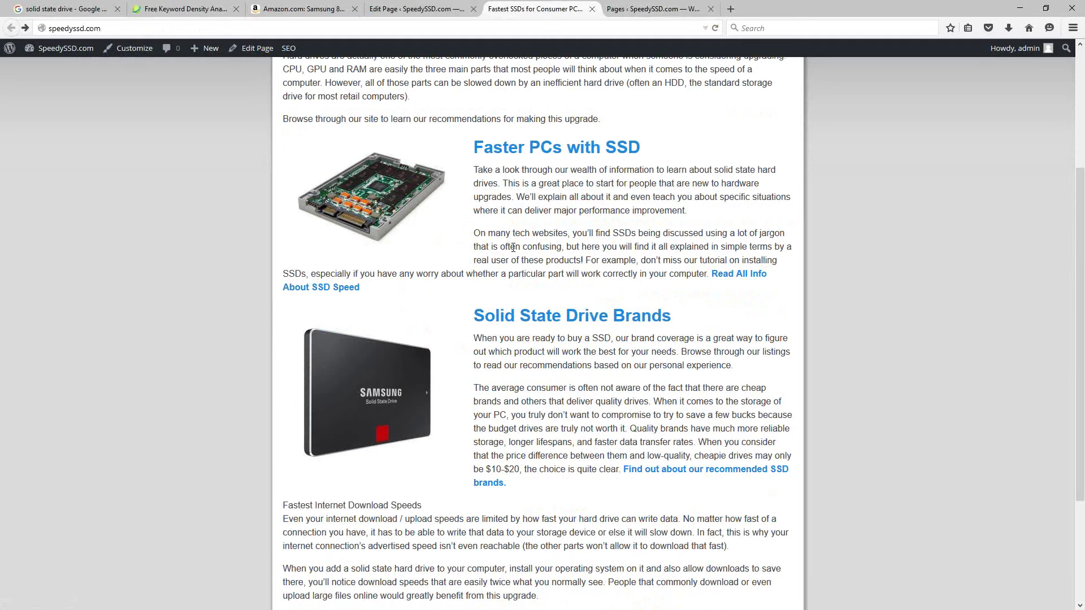
{"action": "scroll", "coordinate": [513, 247], "scroll_direction": "up", "scroll_amount": 3}
{"action": "scroll", "coordinate": [480, 294], "scroll_direction": "down", "scroll_amount": 2}
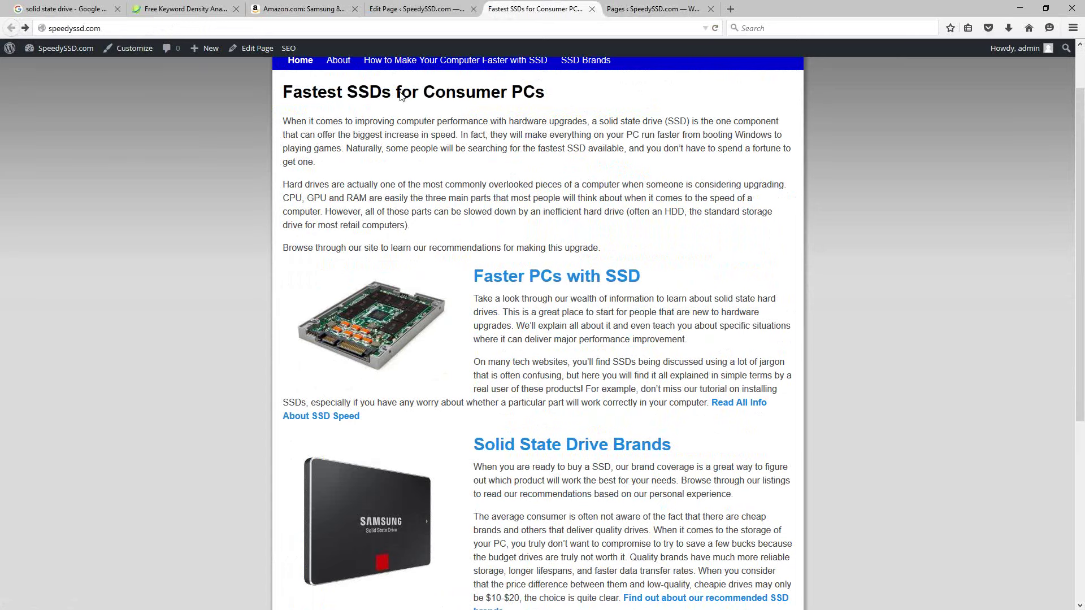
Make the "Fastest Internet Download Speeds" line bold in the page editor
{"action": "left_click", "coordinate": [383, 9]}
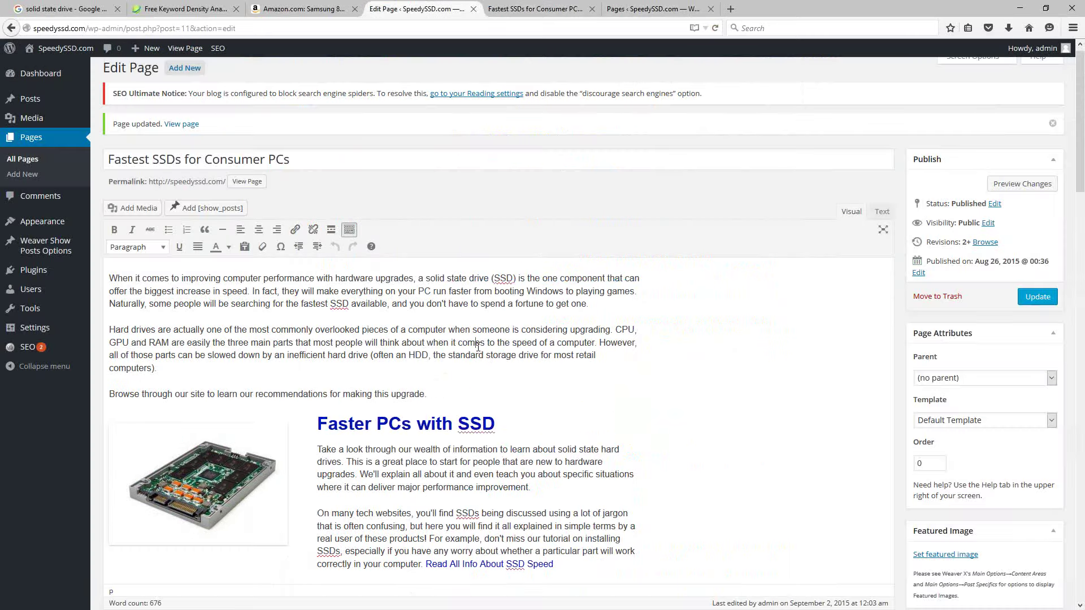
{"action": "scroll", "coordinate": [490, 357], "scroll_direction": "down", "scroll_amount": 10}
{"action": "scroll", "coordinate": [436, 374], "scroll_direction": "down", "scroll_amount": 5}
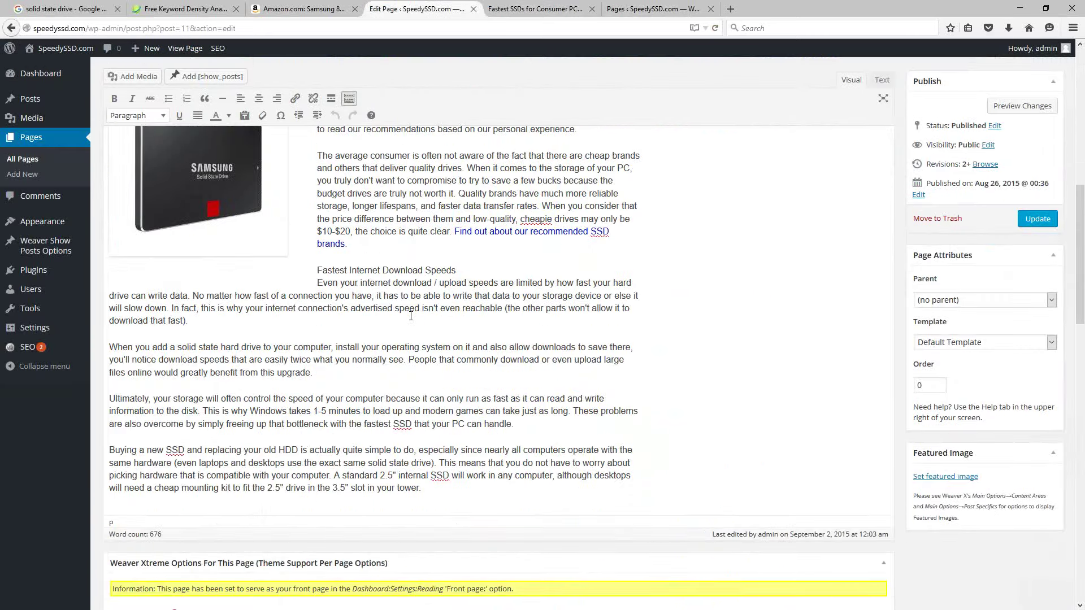
{"action": "left_click_drag", "start_coordinate": [450, 271], "coordinate": [313, 270]}
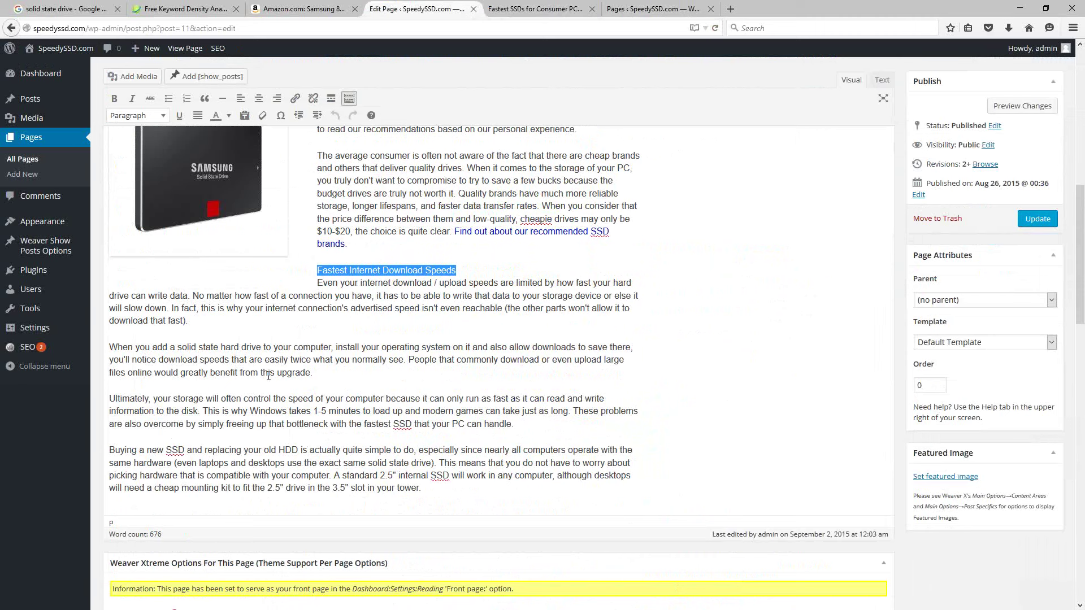
{"action": "left_click", "coordinate": [113, 99]}
{"action": "mouse_move", "coordinate": [32, 118]}
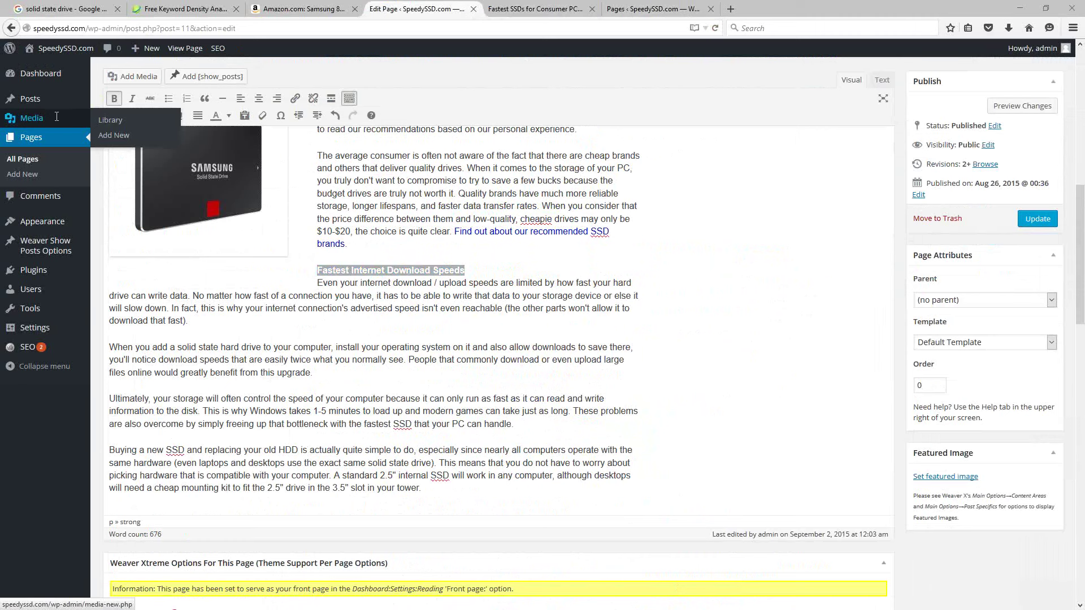
{"action": "left_click", "coordinate": [382, 295]}
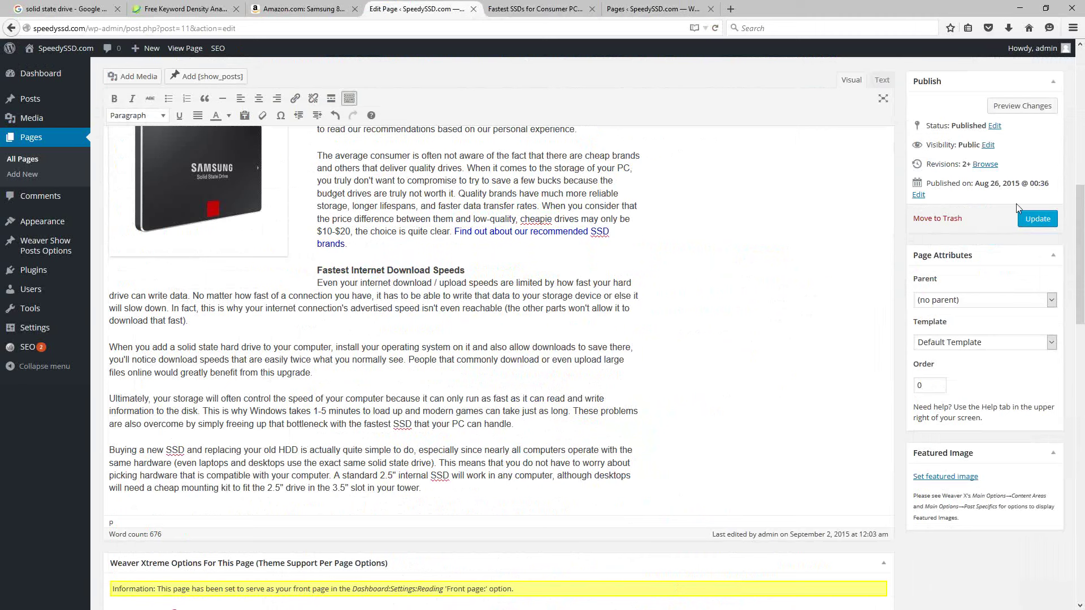
Save the home page with the bold line and reload its live version
{"action": "left_click", "coordinate": [1034, 219]}
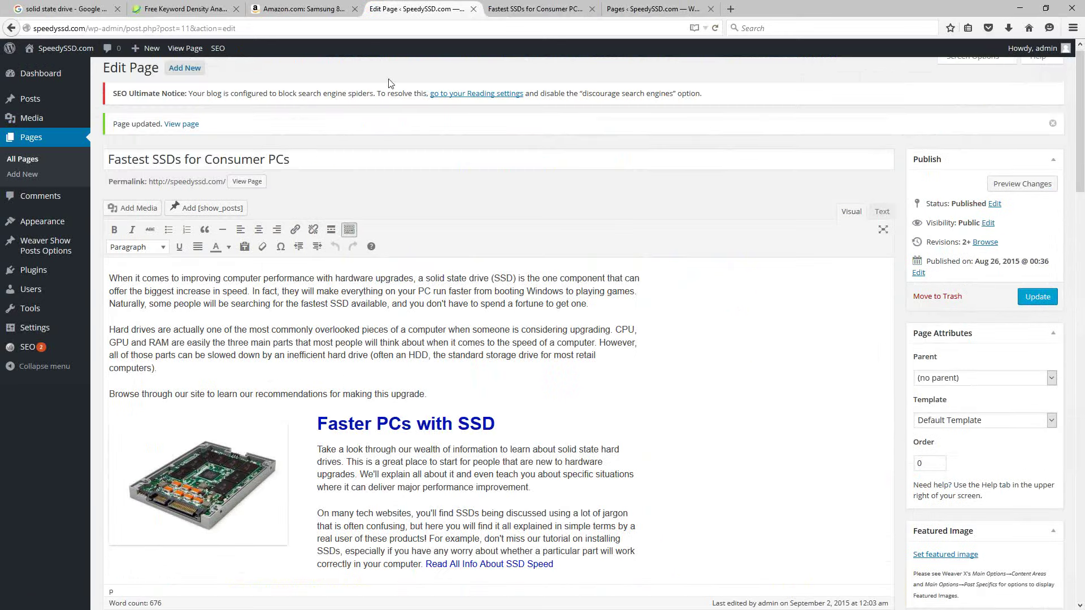
{"action": "left_click", "coordinate": [539, 9]}
{"action": "left_click", "coordinate": [714, 28]}
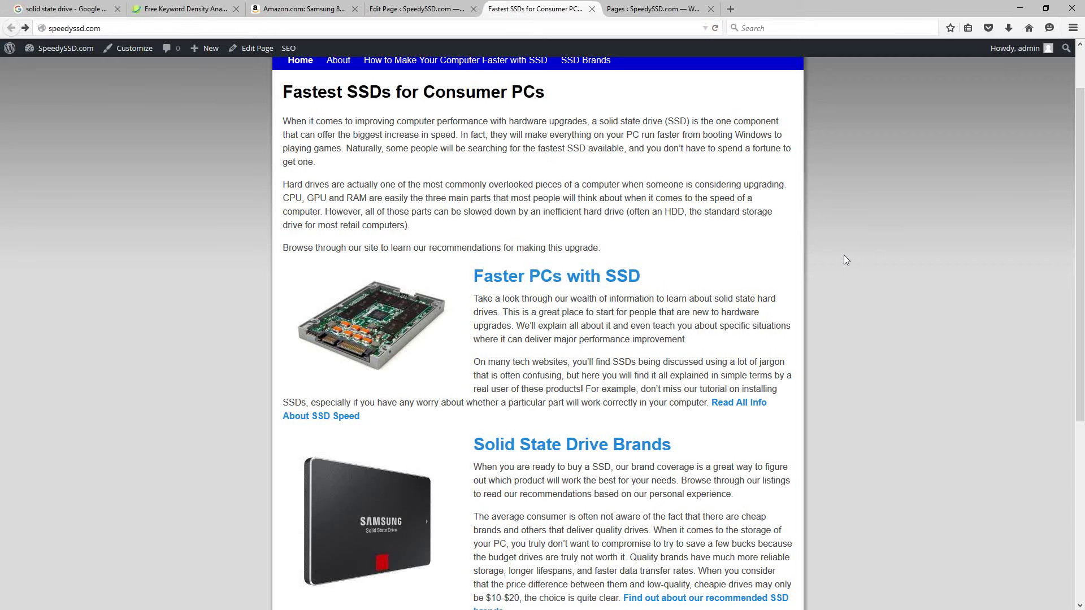
Examine the live home page's layout, especially the text wrapping beneath the "Faster PCs with SSD" section's image
{"action": "scroll", "coordinate": [837, 260], "scroll_direction": "down", "scroll_amount": 5}
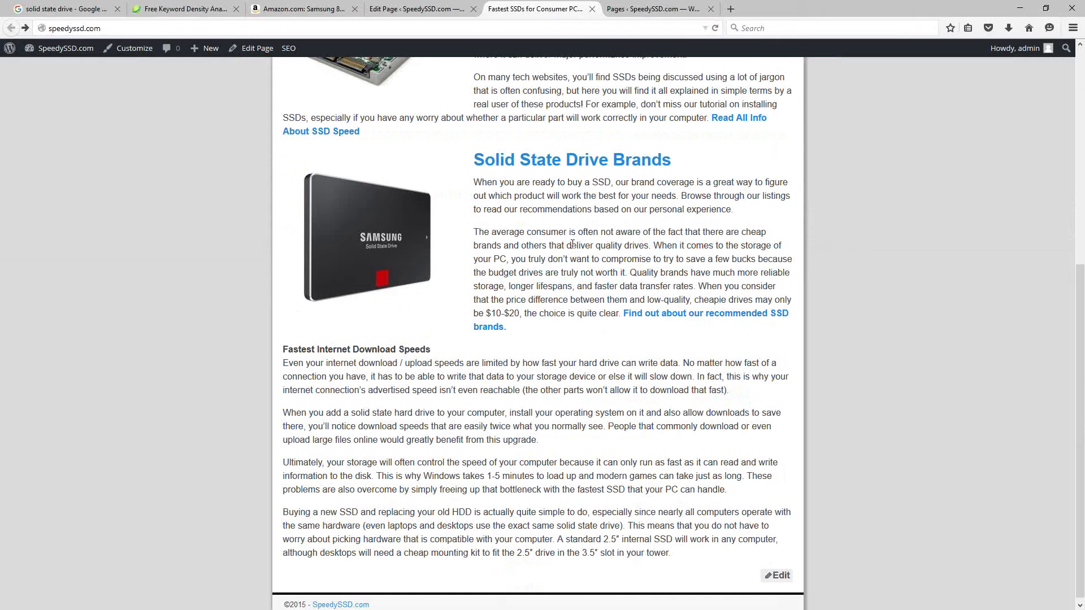
{"action": "scroll", "coordinate": [384, 437], "scroll_direction": "up", "scroll_amount": 5}
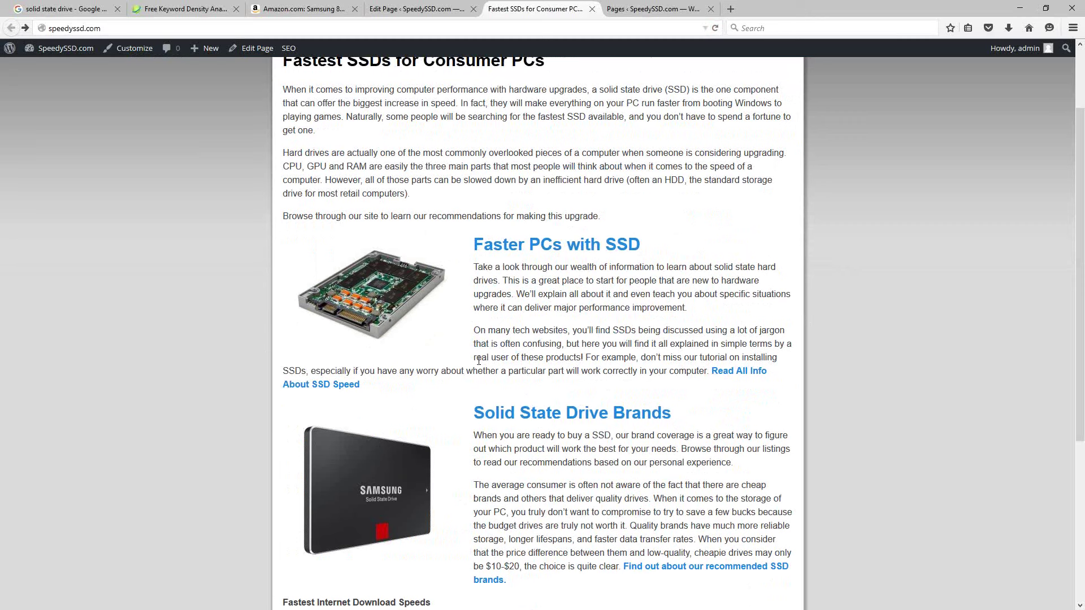
{"action": "scroll", "coordinate": [475, 364], "scroll_direction": "up", "scroll_amount": 2}
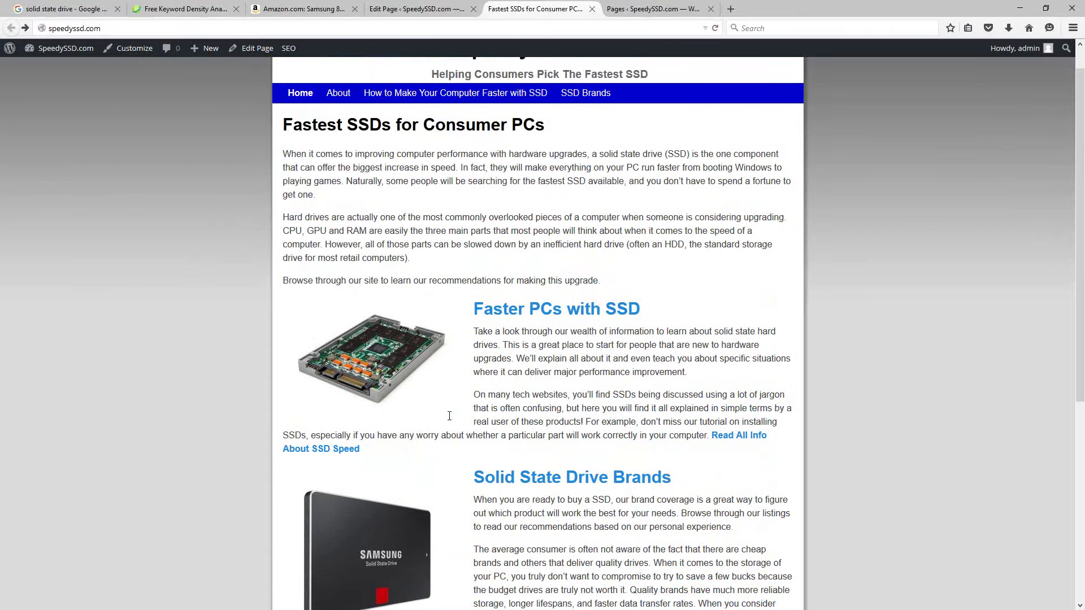
{"action": "scroll", "coordinate": [449, 416], "scroll_direction": "down", "scroll_amount": 4}
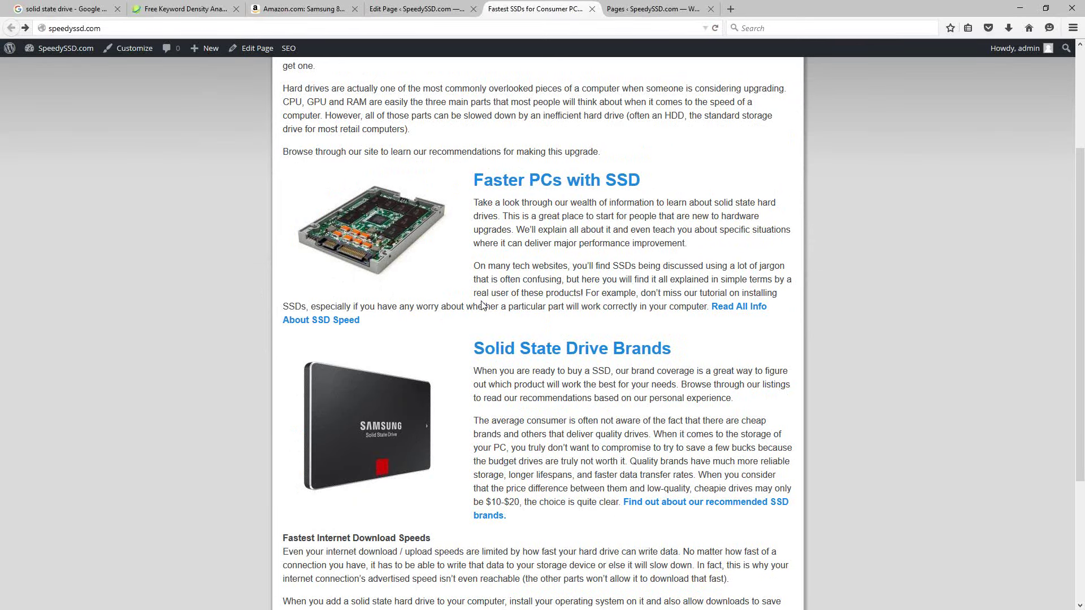
{"action": "left_click_drag", "start_coordinate": [472, 306], "coordinate": [279, 311]}
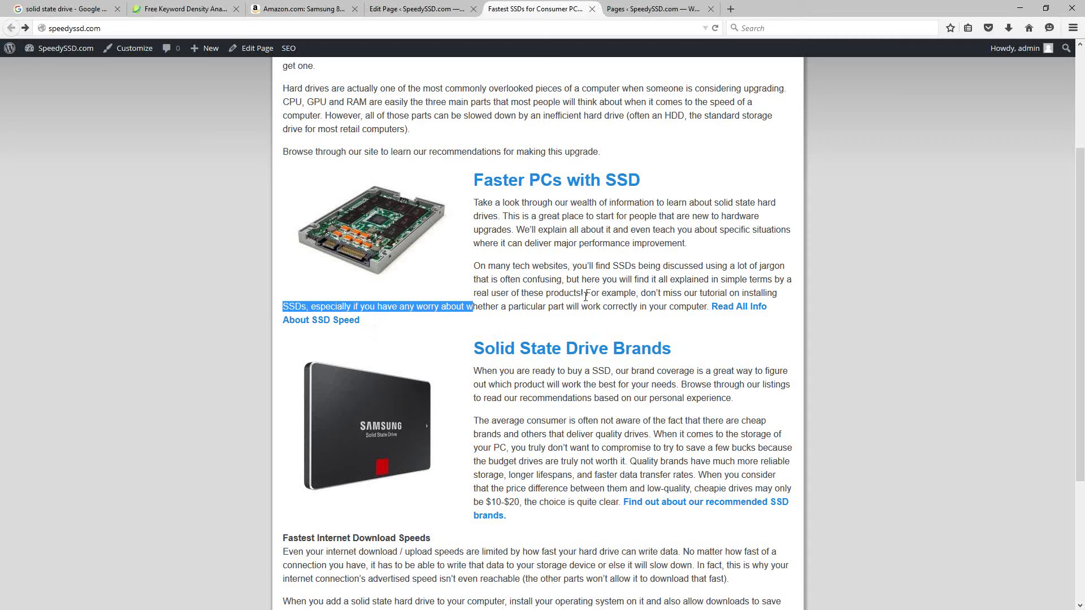
{"action": "left_click", "coordinate": [513, 286]}
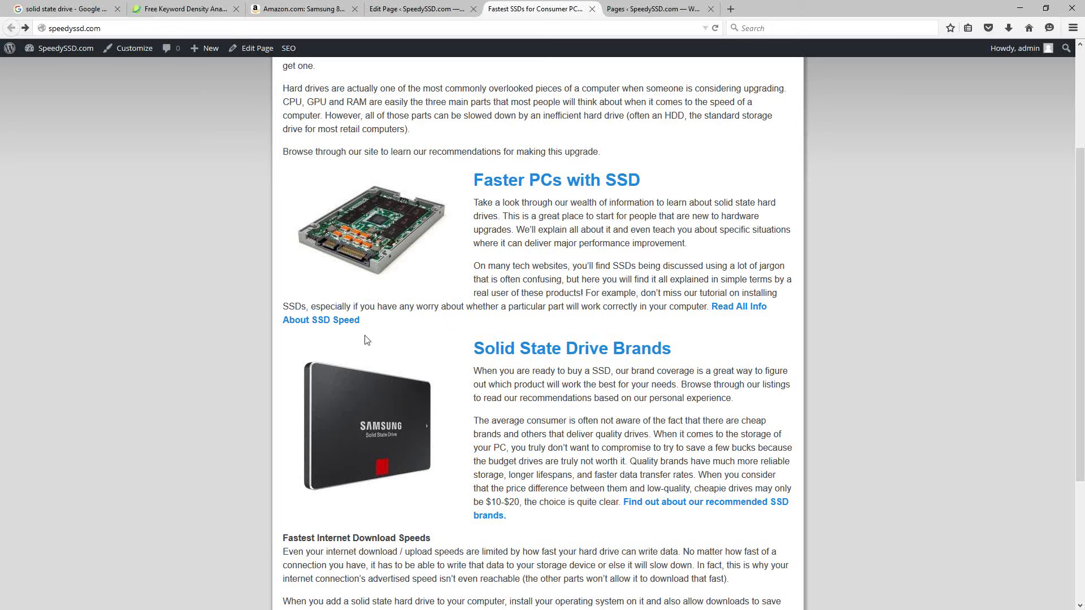
{"action": "left_click_drag", "start_coordinate": [359, 319], "coordinate": [283, 306]}
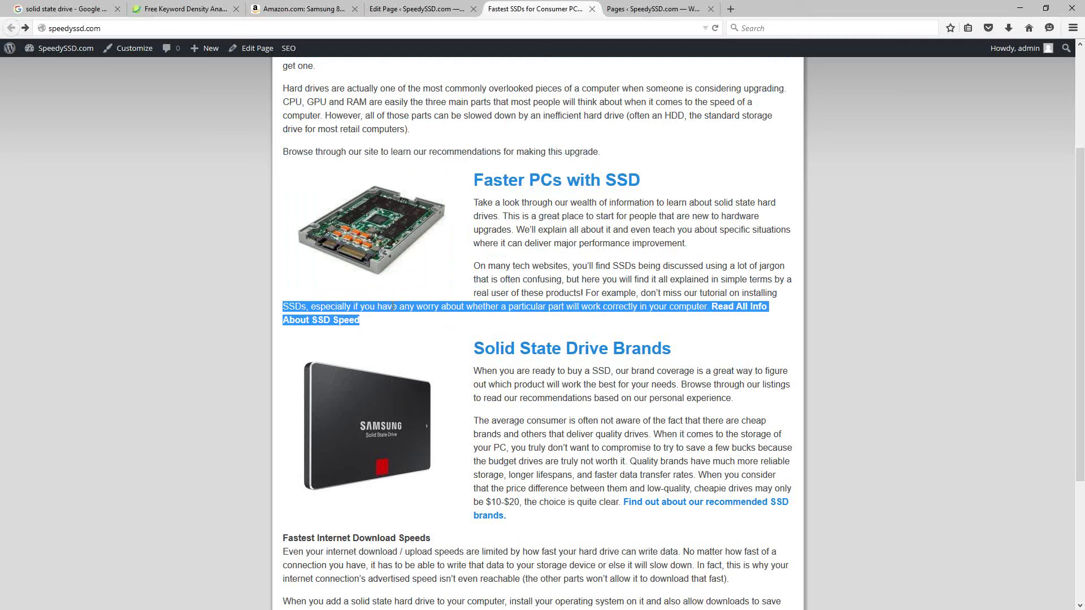
{"action": "left_click", "coordinate": [445, 332]}
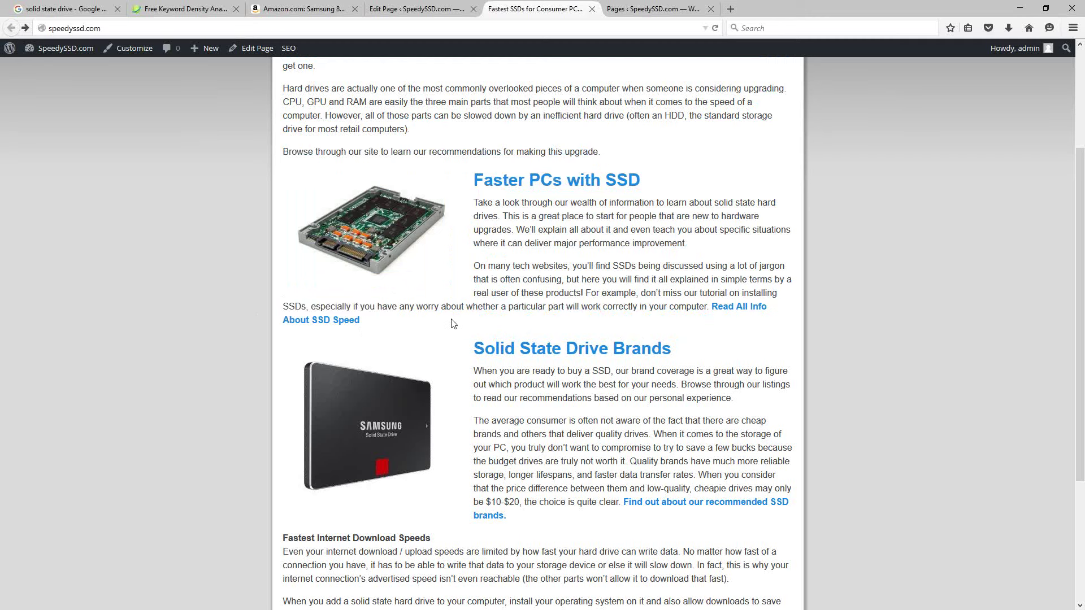
Open the HTML source of the home page's content in the page editor
{"action": "left_click", "coordinate": [416, 9]}
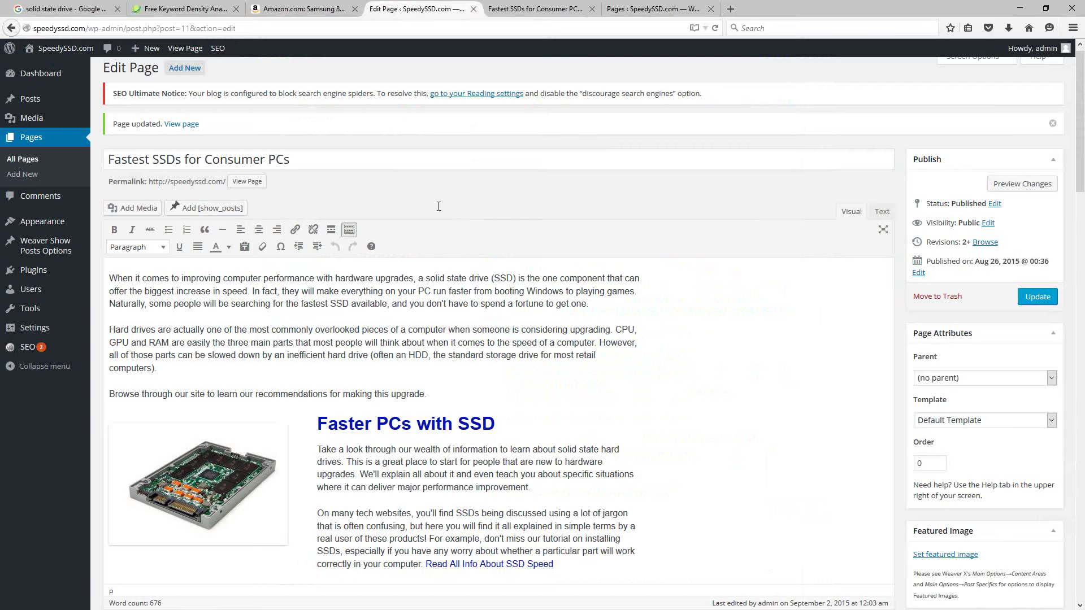
{"action": "left_click", "coordinate": [419, 344]}
{"action": "scroll", "coordinate": [532, 188], "scroll_direction": "down", "scroll_amount": 3}
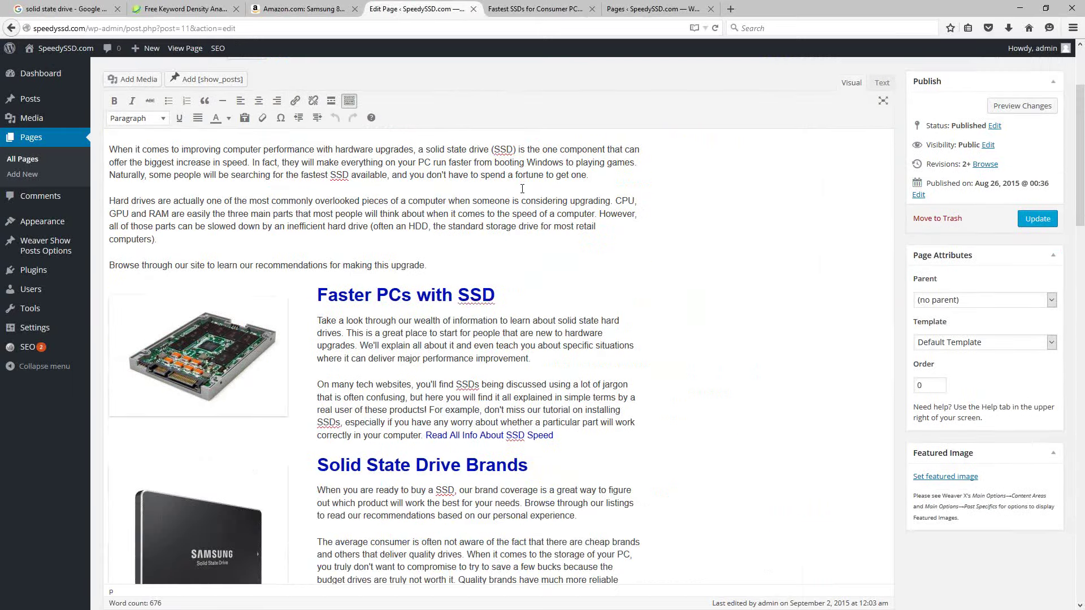
{"action": "scroll", "coordinate": [592, 254], "scroll_direction": "down", "scroll_amount": 3}
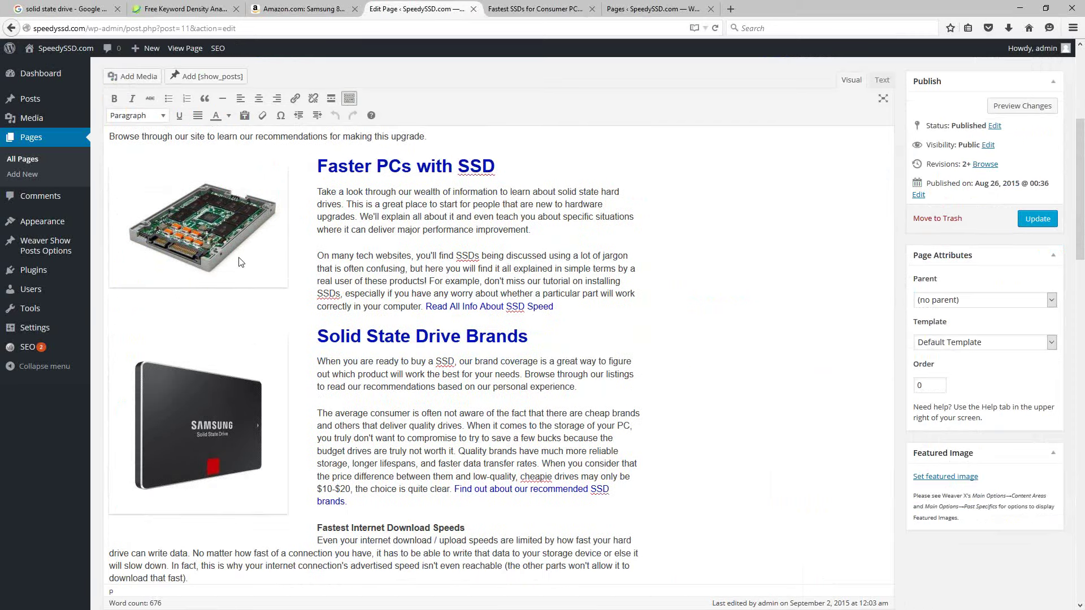
{"action": "left_click", "coordinate": [881, 81]}
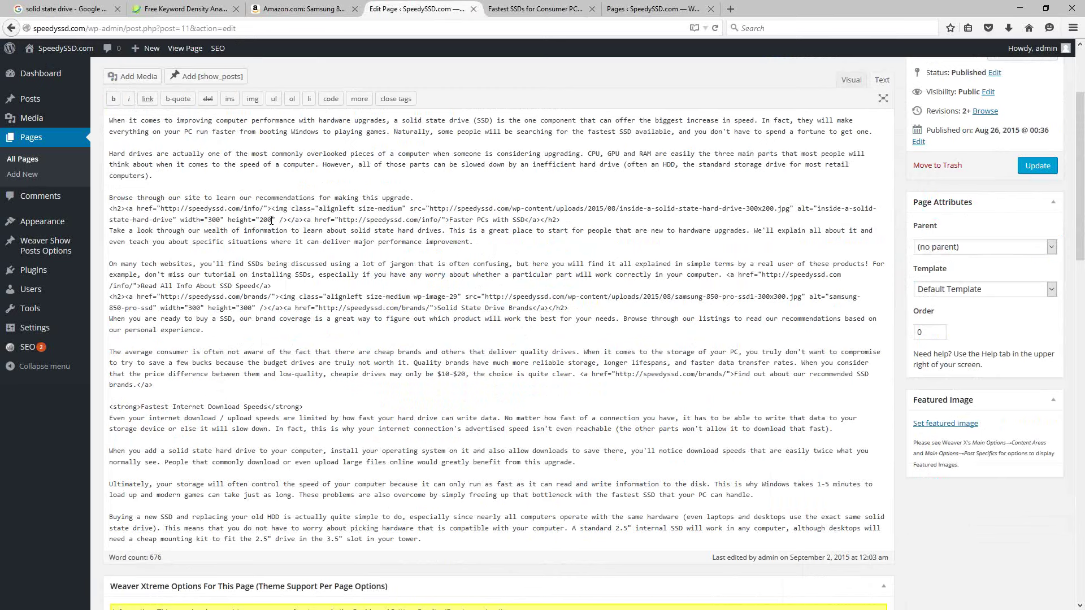
Add the inline style "margin-bottom:40px;" to the image tag in the "Faster PCs with SSD" heading
{"action": "left_click", "coordinate": [339, 316]}
{"action": "double_click", "coordinate": [278, 211]}
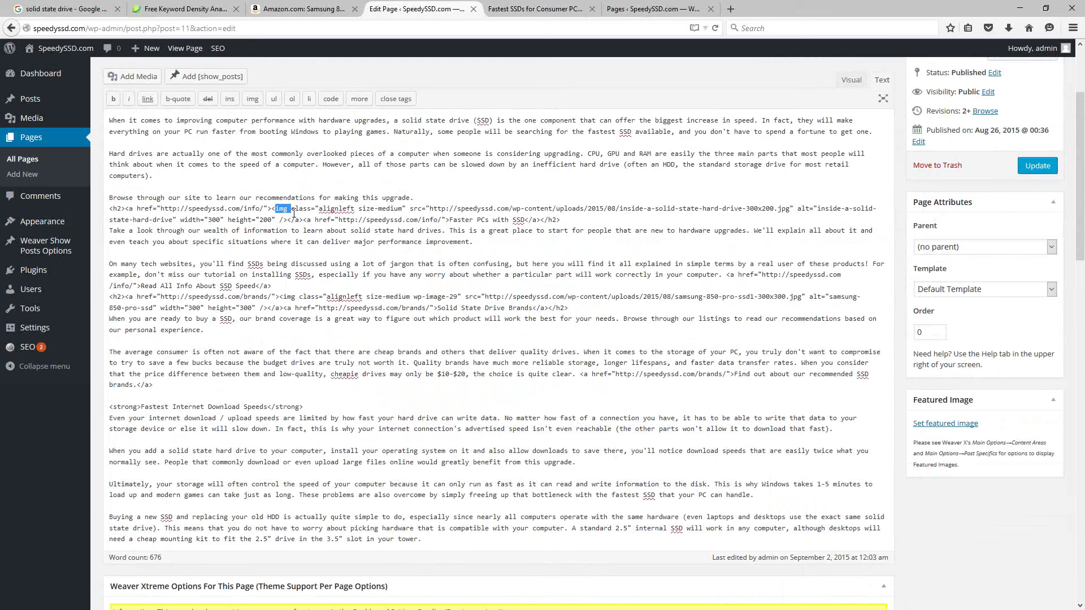
{"action": "left_click", "coordinate": [292, 210]}
{"action": "type", "text": "style="}
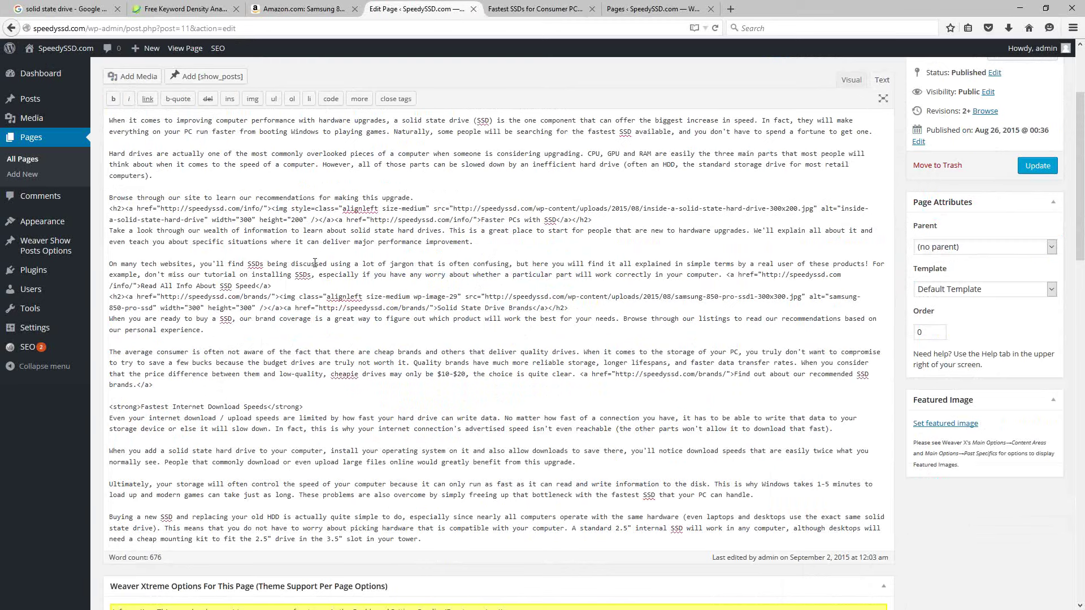
{"action": "type", "text": "\""}
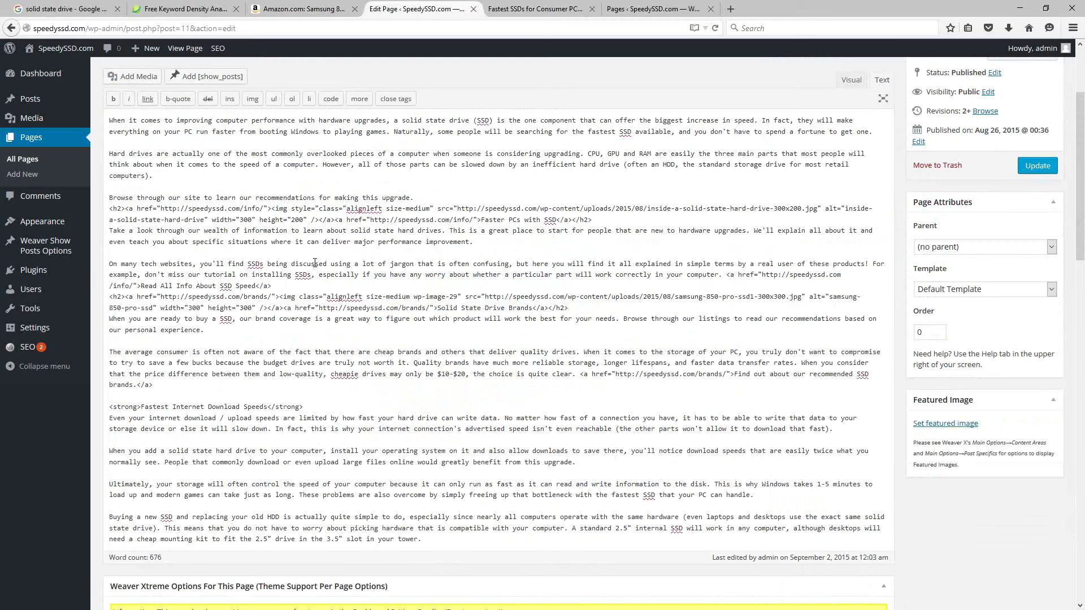
{"action": "type", "text": "margin-bottom"}
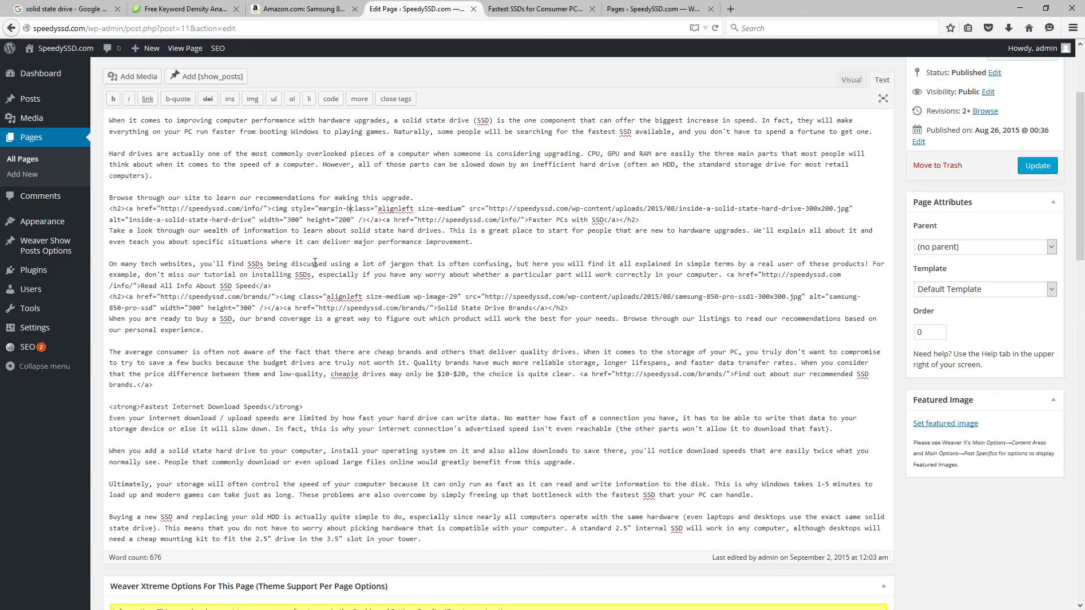
{"action": "type", "text": ":"}
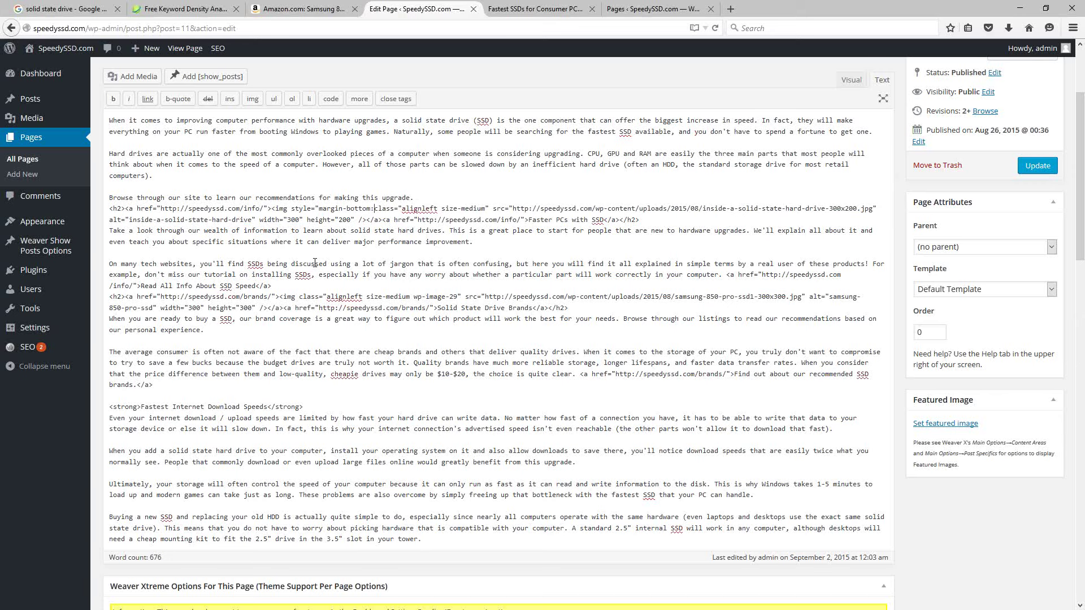
{"action": "type", "text": "40px"}
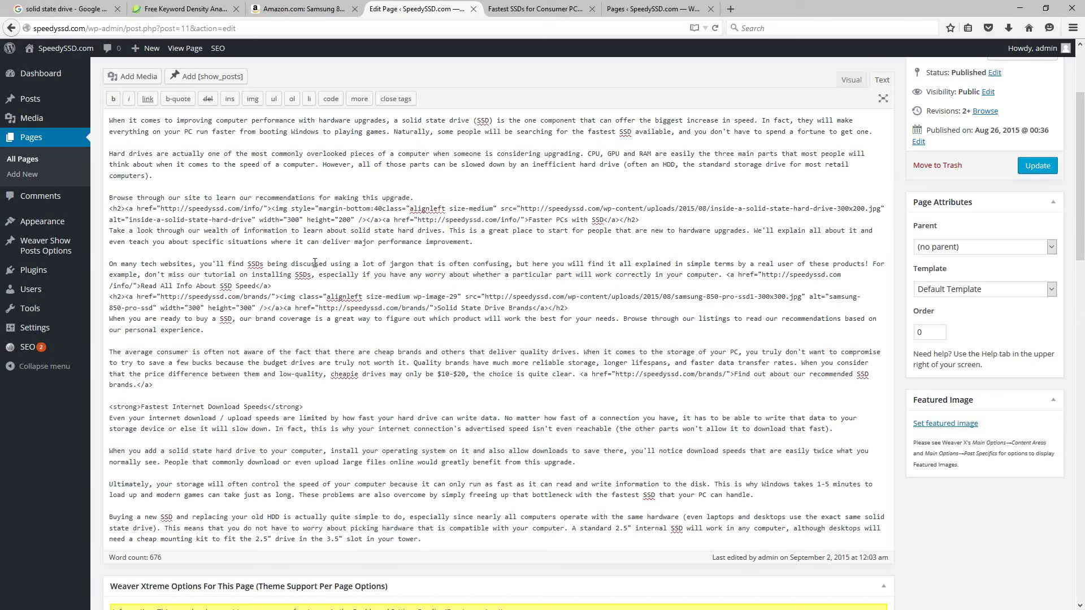
{"action": "type", "text": ";\">"}
{"action": "key", "text": "BackSpace"}
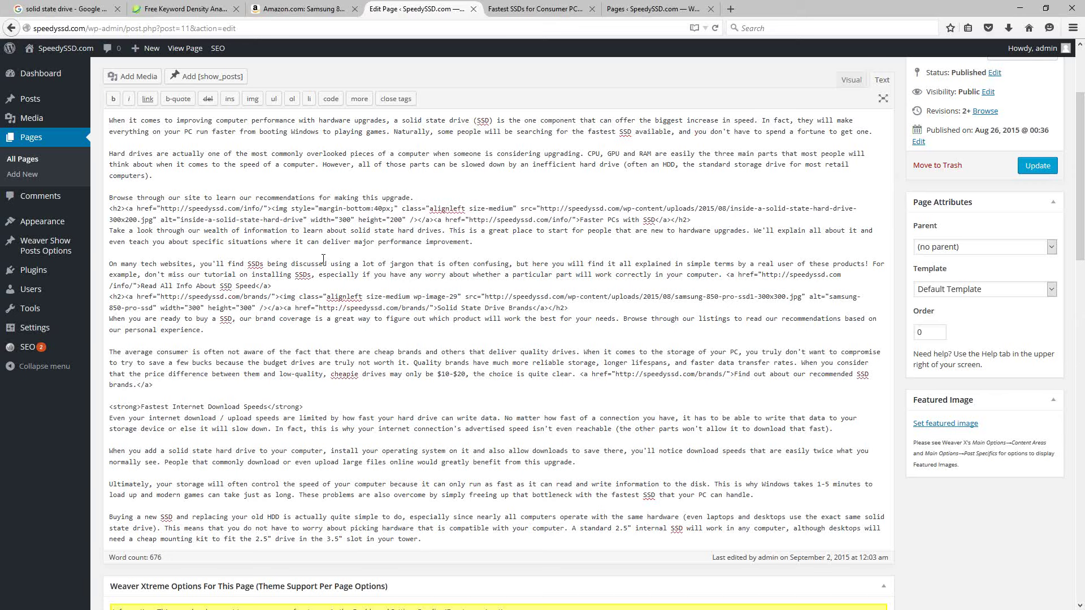
Save the home page and compare its live layout with the image's bottom-margin style in the source
{"action": "left_click", "coordinate": [1034, 165]}
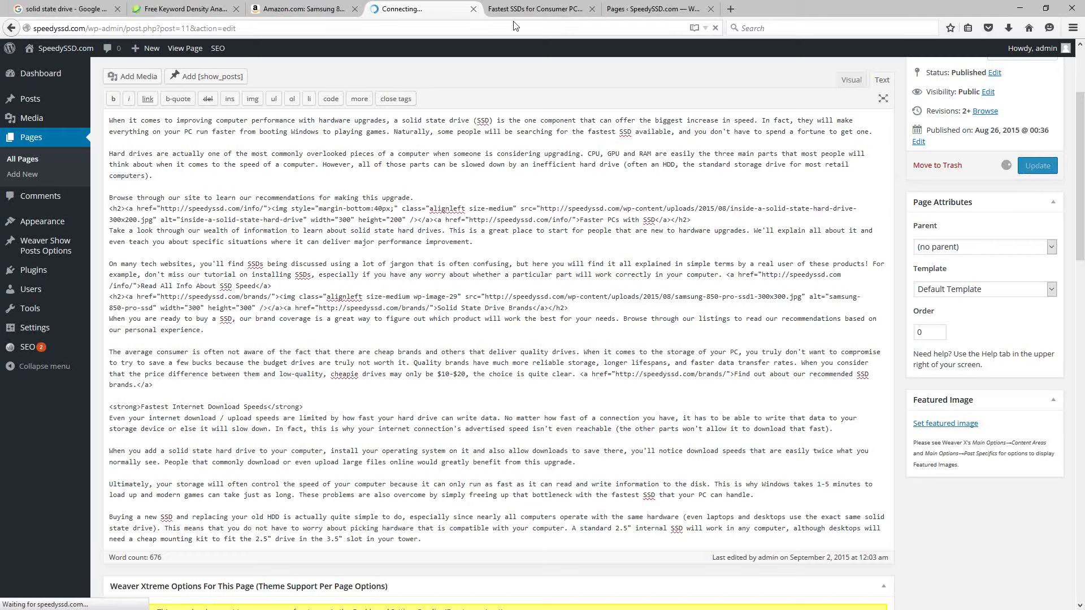
{"action": "left_click", "coordinate": [531, 12]}
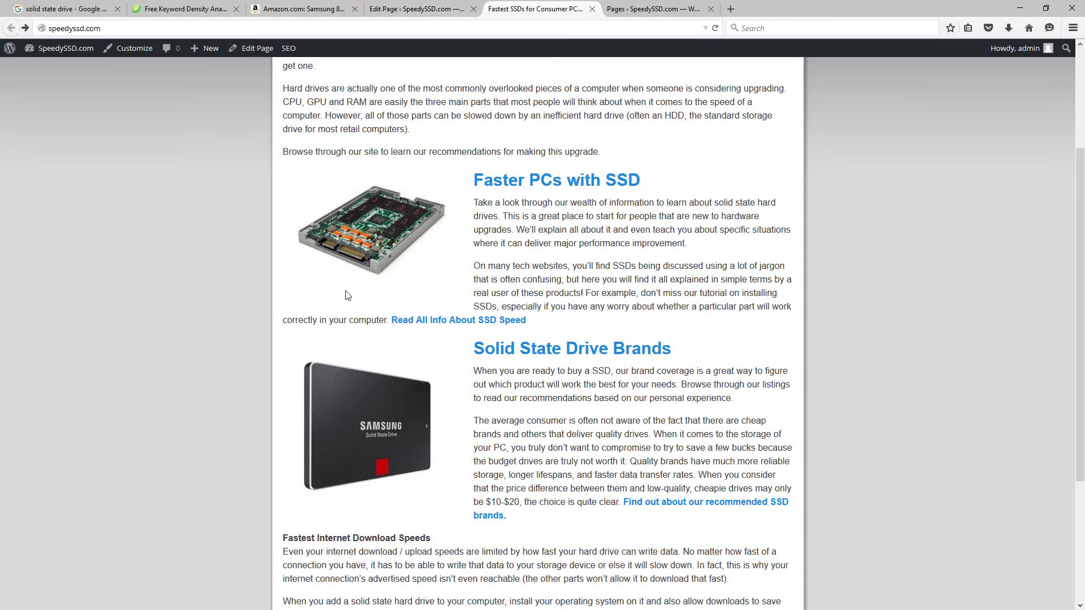
{"action": "left_click", "coordinate": [388, 8]}
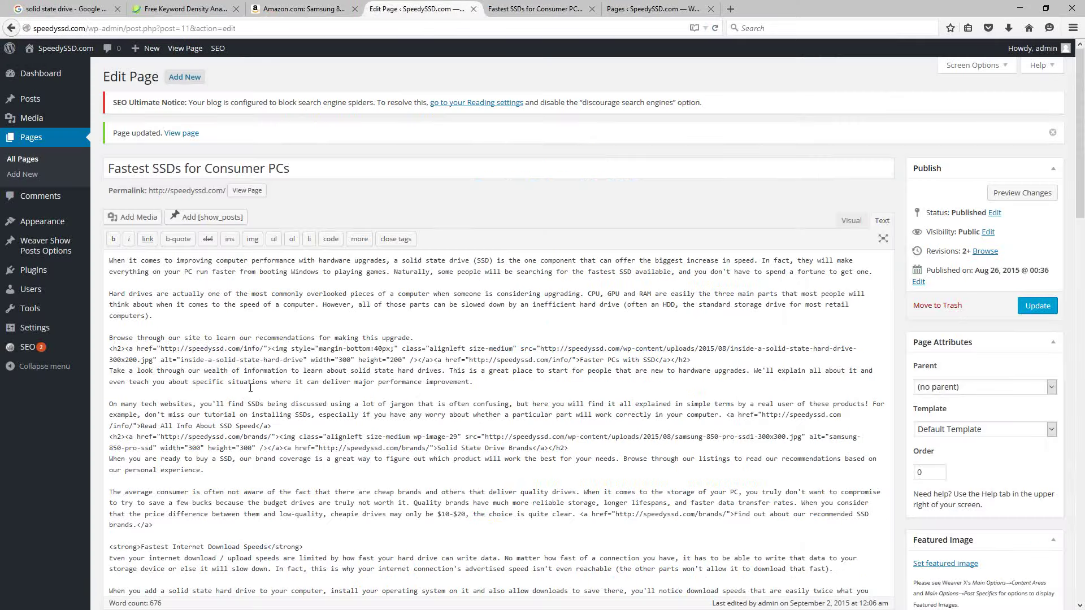
{"action": "left_click_drag", "start_coordinate": [398, 350], "coordinate": [297, 354]}
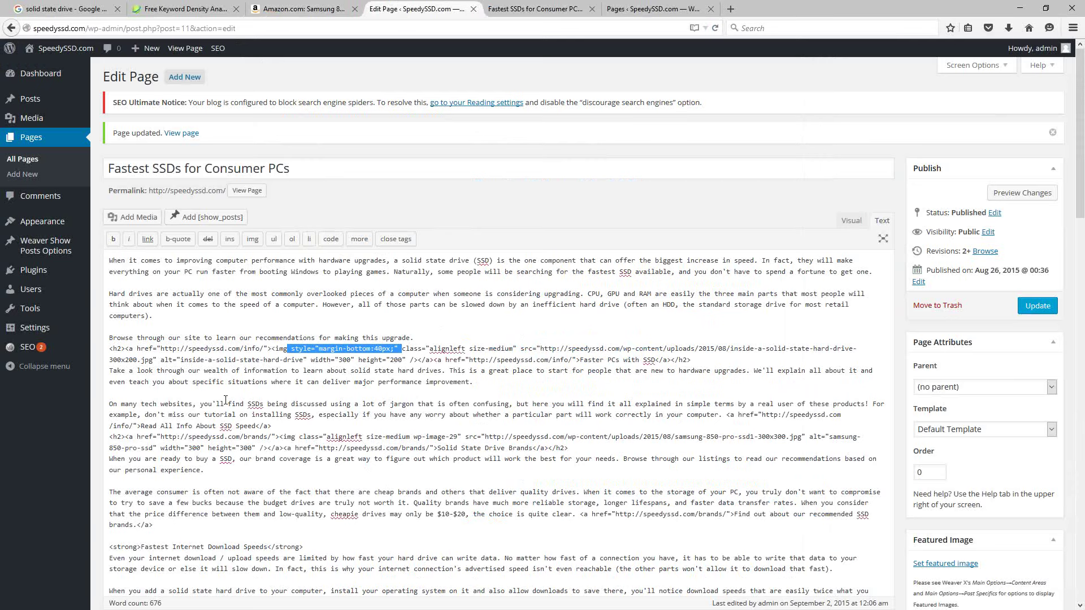
{"action": "left_click", "coordinate": [348, 202]}
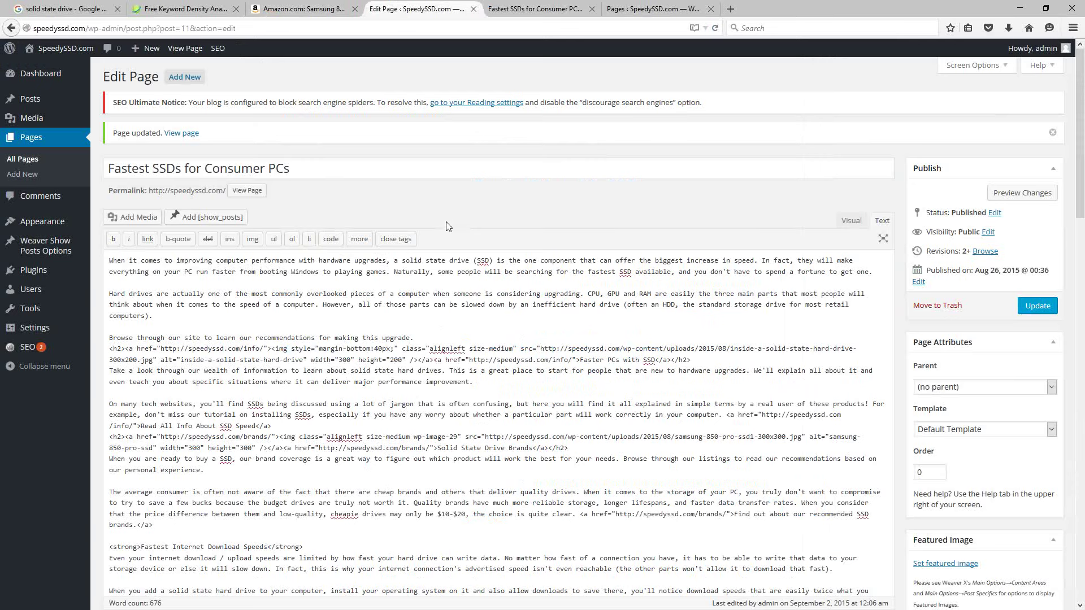
Examine the Weaver Xtreme per-page options for the home page, including the available sidebar layouts
{"action": "scroll", "coordinate": [452, 212], "scroll_direction": "down", "scroll_amount": 3}
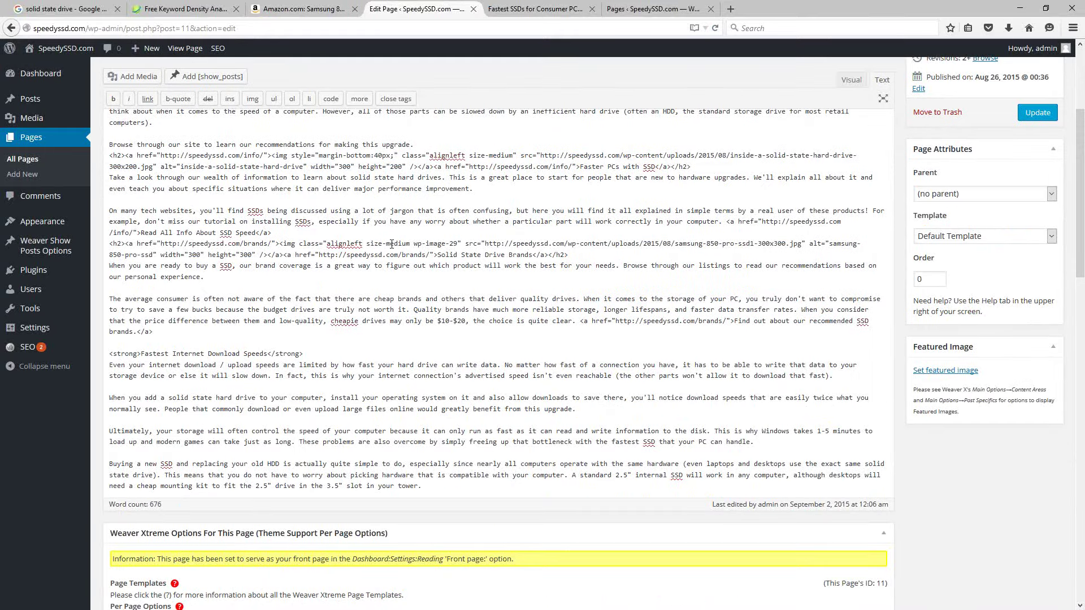
{"action": "scroll", "coordinate": [483, 337], "scroll_direction": "down", "scroll_amount": 6}
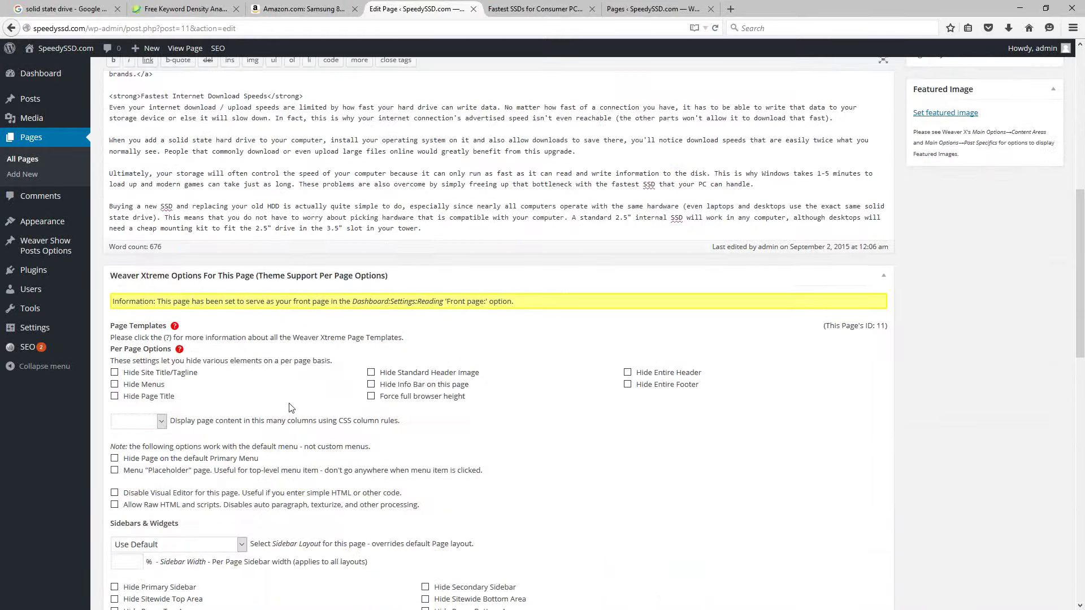
{"action": "scroll", "coordinate": [650, 421], "scroll_direction": "down", "scroll_amount": 1}
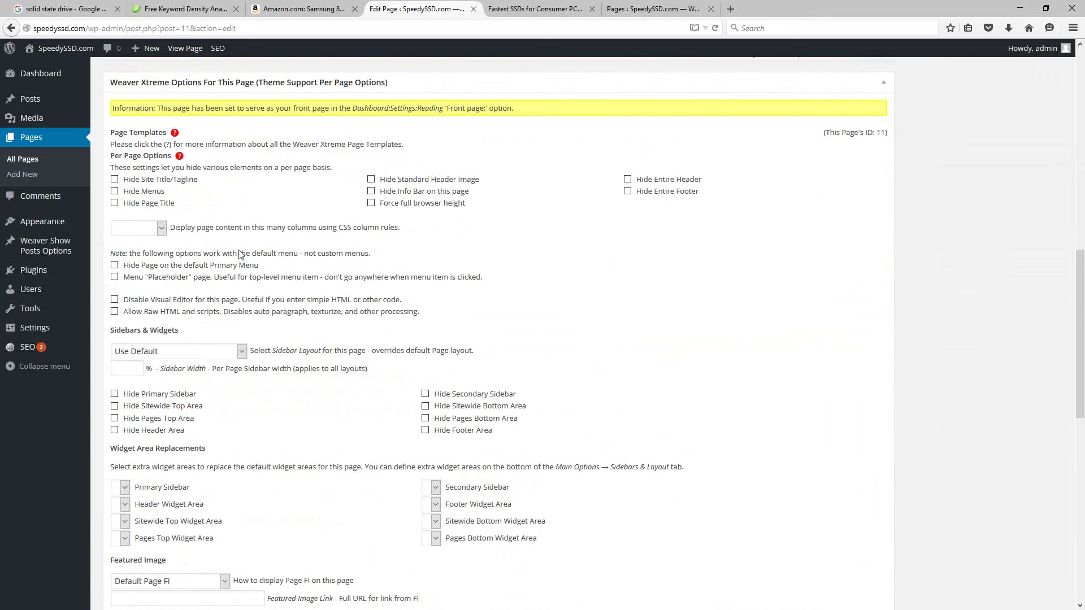
{"action": "left_click", "coordinate": [176, 356]}
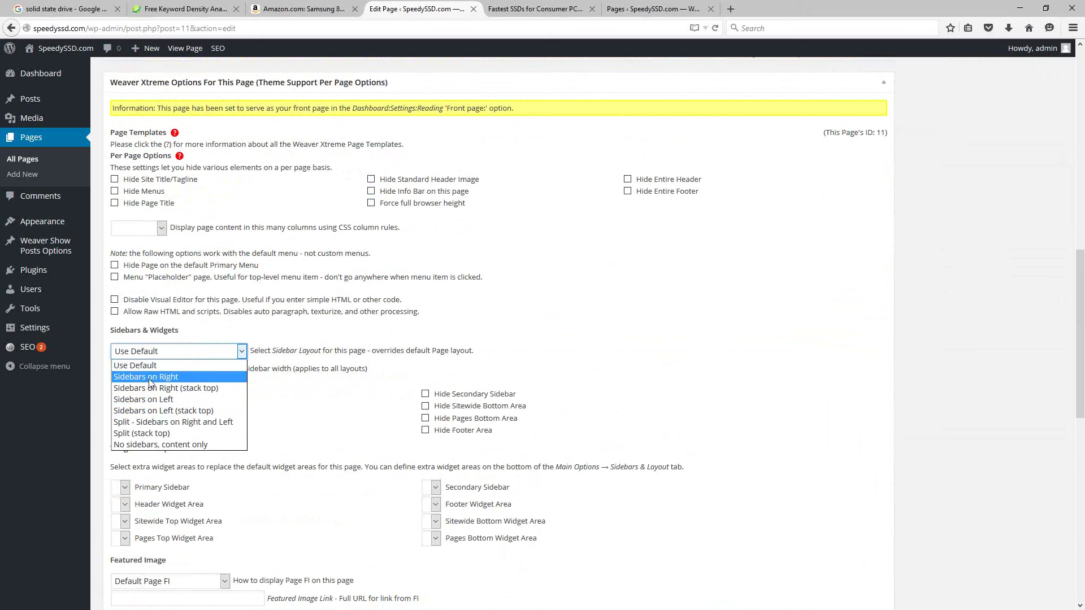
{"action": "left_click", "coordinate": [145, 446]}
{"action": "left_click", "coordinate": [142, 355]}
{"action": "key", "text": "Escape"}
{"action": "key", "text": "u"}
{"action": "left_click", "coordinate": [699, 362]}
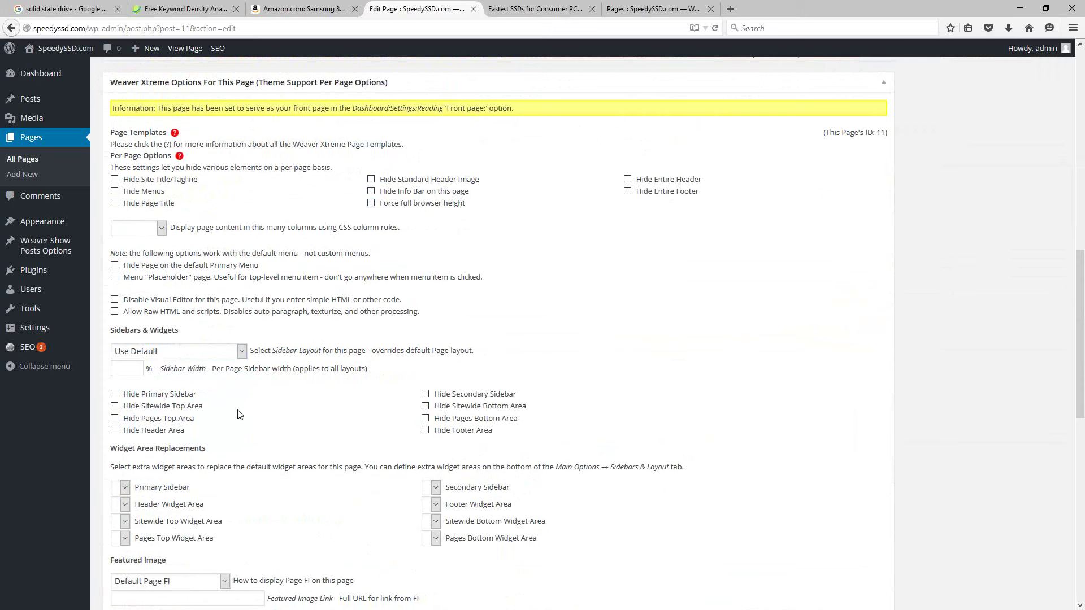
Set the home page's SEO title tag to "Fastest SSDs for Consumer PCs - SpeedySSD.com", copying the first part from the page title
{"action": "scroll", "coordinate": [701, 322], "scroll_direction": "down", "scroll_amount": 3}
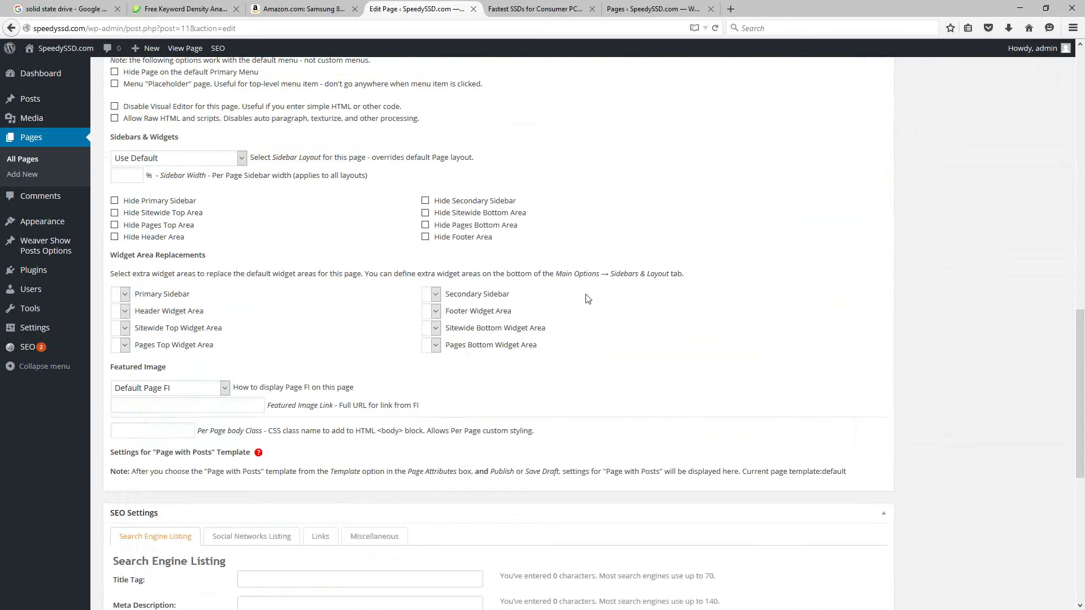
{"action": "scroll", "coordinate": [588, 300], "scroll_direction": "down", "scroll_amount": 2}
{"action": "scroll", "coordinate": [587, 286], "scroll_direction": "down", "scroll_amount": 4}
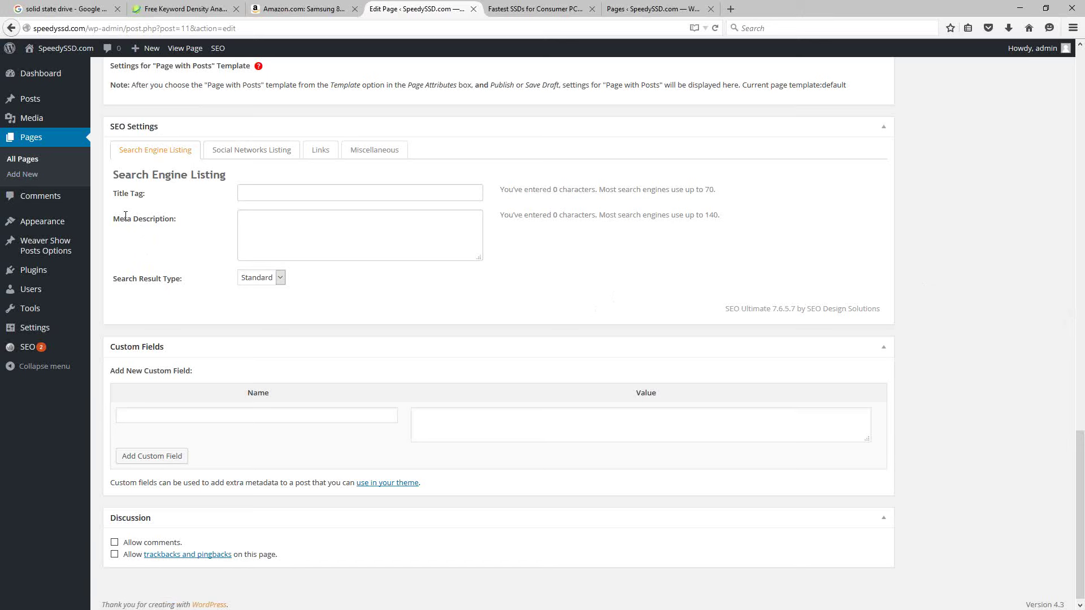
{"action": "scroll", "coordinate": [957, 294], "scroll_direction": "up", "scroll_amount": 3}
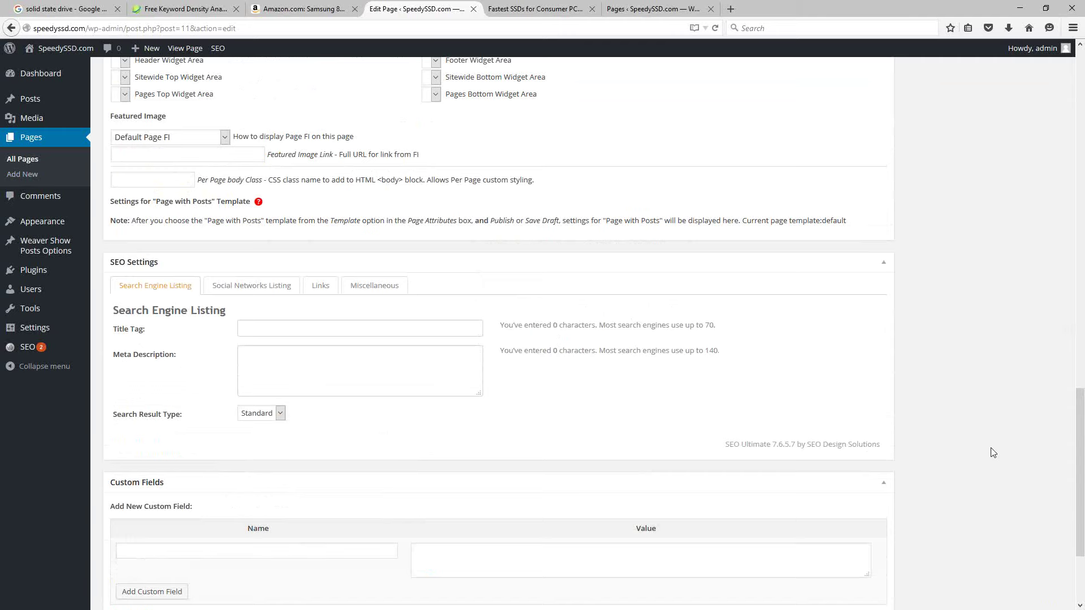
{"action": "scroll", "coordinate": [932, 390], "scroll_direction": "up", "scroll_amount": 15}
{"action": "left_click_drag", "start_coordinate": [289, 169], "coordinate": [107, 168]}
{"action": "key", "text": "ctrl+c"}
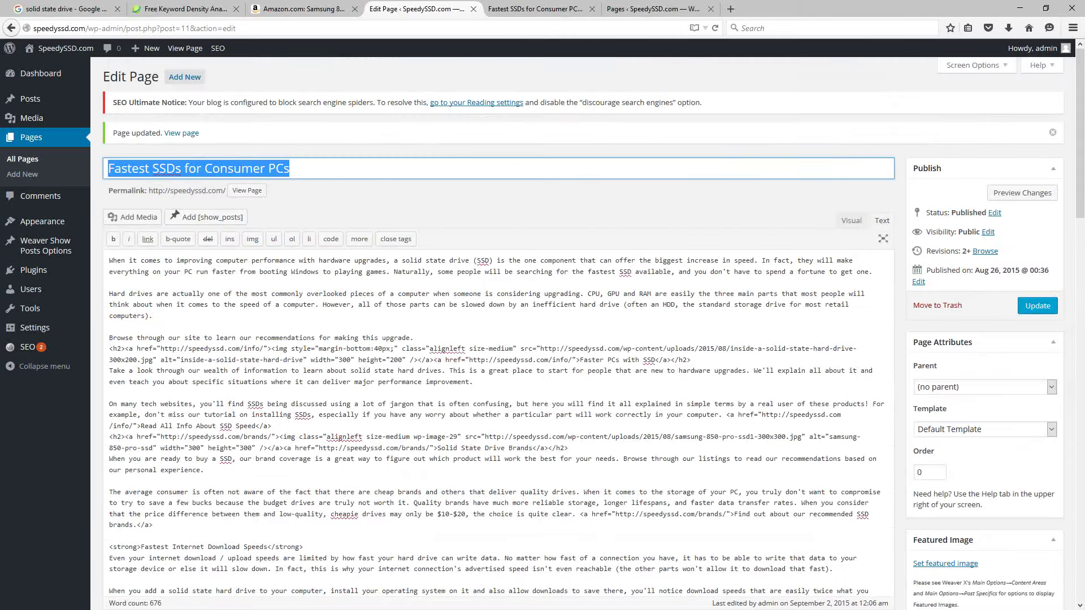
{"action": "scroll", "coordinate": [410, 192], "scroll_direction": "down", "scroll_amount": 15}
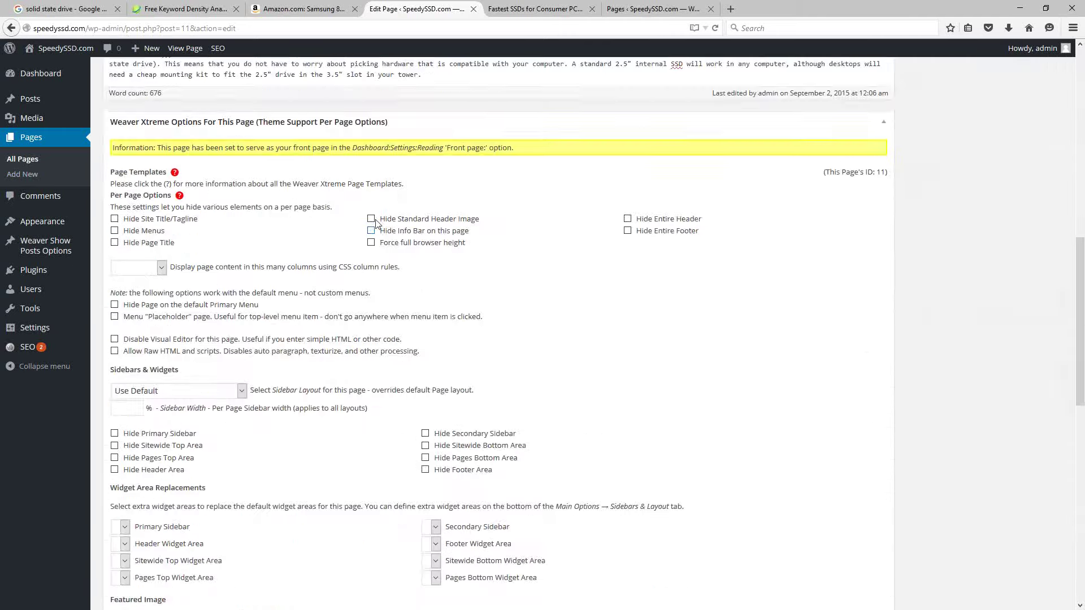
{"action": "left_click", "coordinate": [276, 190]}
{"action": "key", "text": "ctrl+v"}
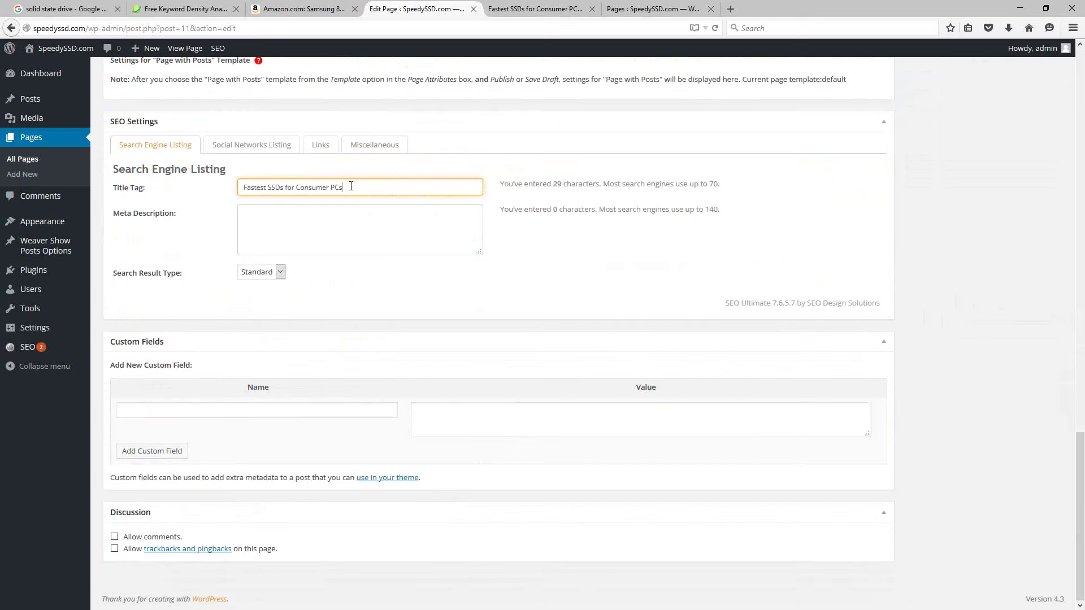
{"action": "type", "text": "- SpeedySSD.com"}
Write the meta description "Browse my personal recommendations for solid state drives for consumers based on my own experiences and usage."
{"action": "left_click", "coordinate": [294, 220]}
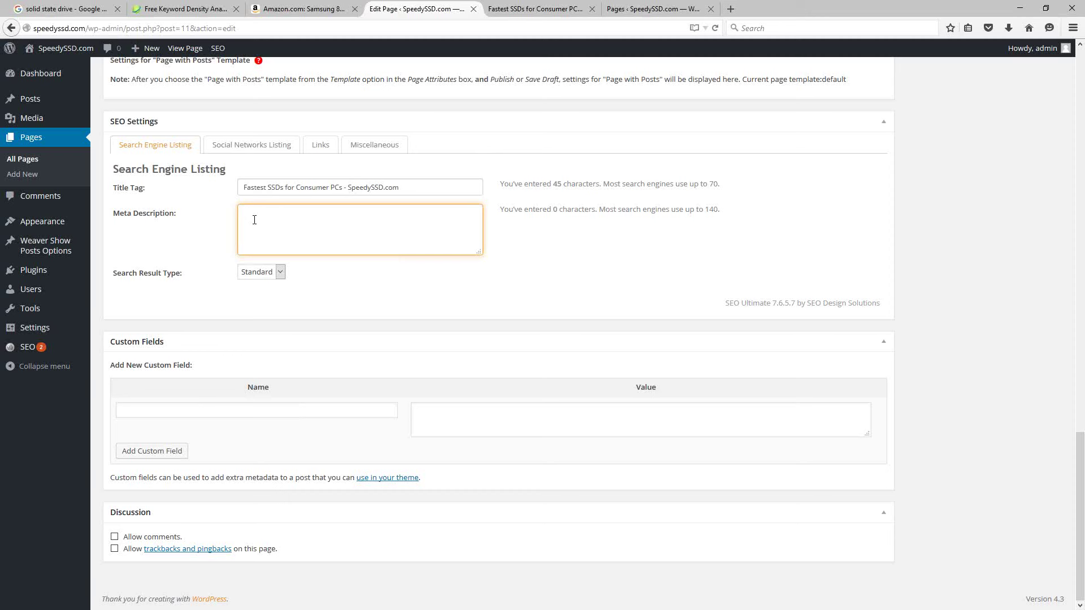
{"action": "type", "text": "Browse my personall"}
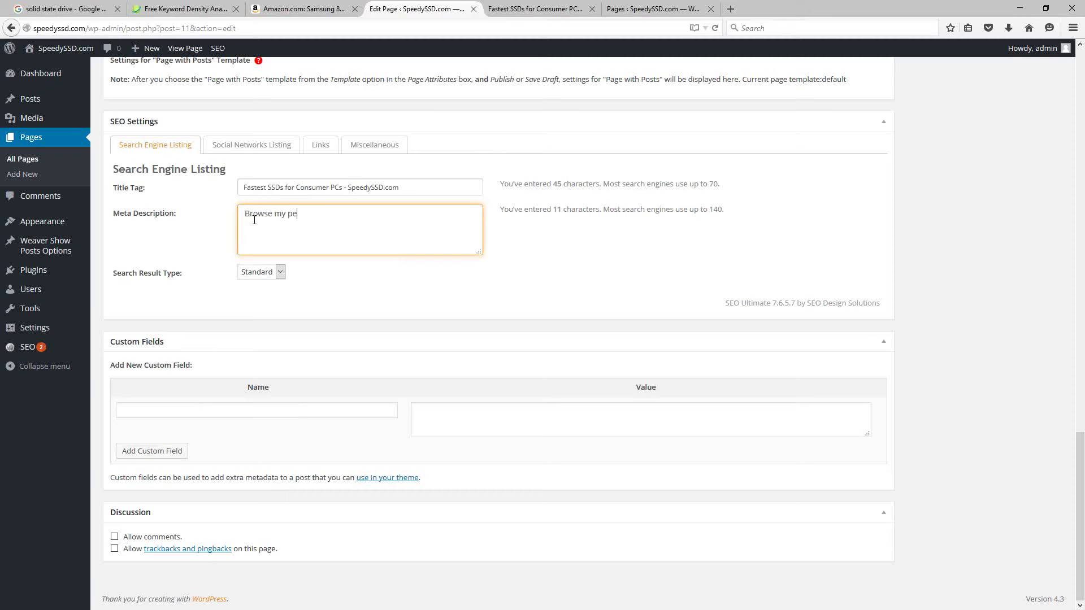
{"action": "key", "text": "BackSpace"}
{"action": "type", "text": "recommendations f"}
{"action": "type", "text": "or cons"}
{"action": "key", "text": "BackSpace"}
{"action": "key", "text": "BackSpace"}
{"action": "key", "text": "BackSpace"}
{"action": "key", "text": "BackSpace"}
{"action": "type", "text": "solid state "}
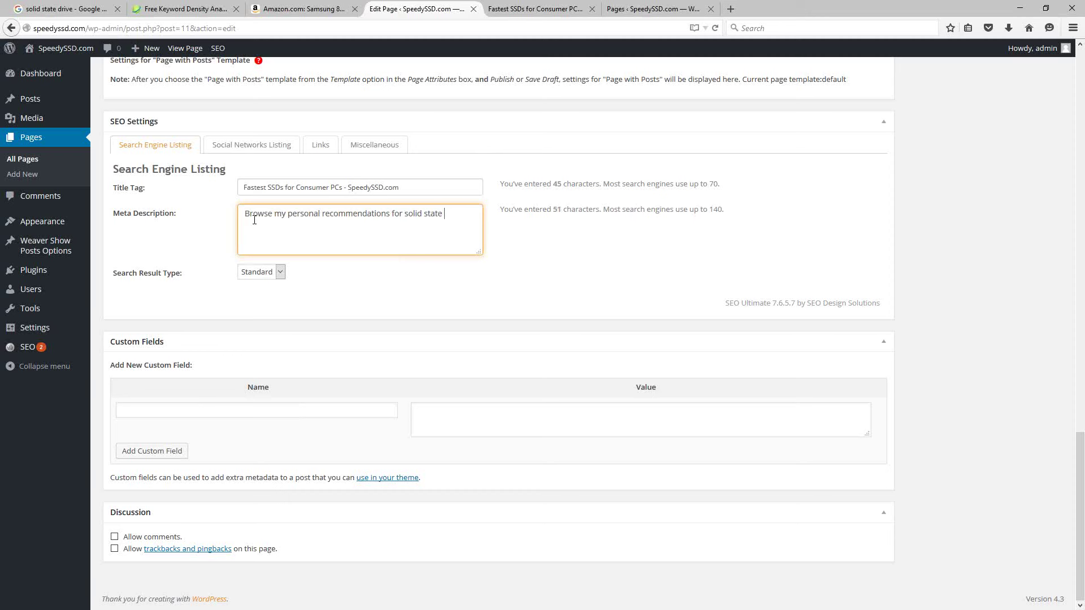
{"action": "type", "text": "drives for consumers based on my "}
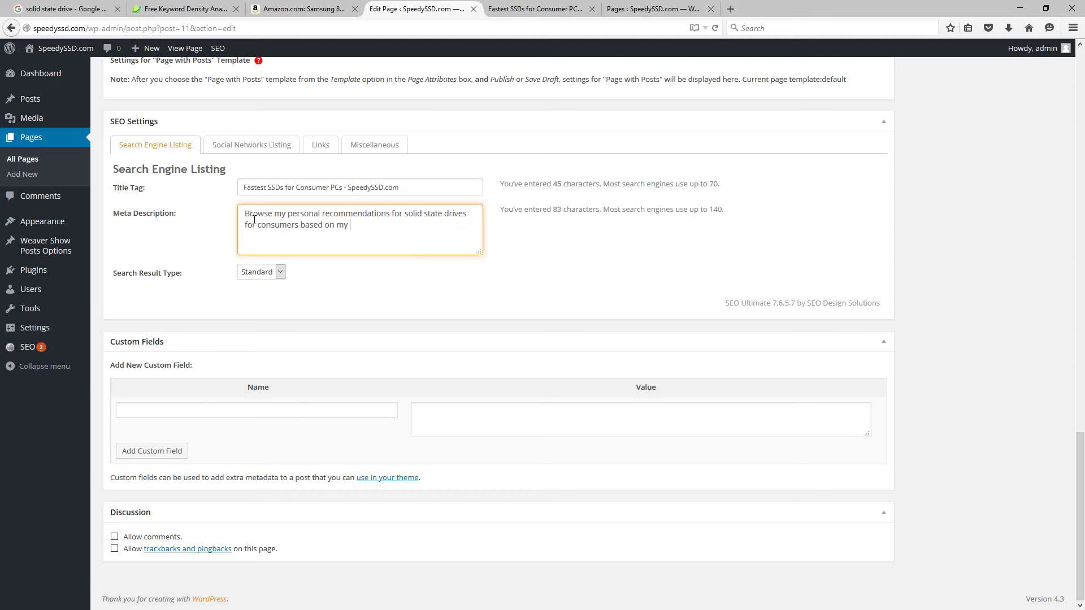
{"action": "type", "text": "own experiences and "}
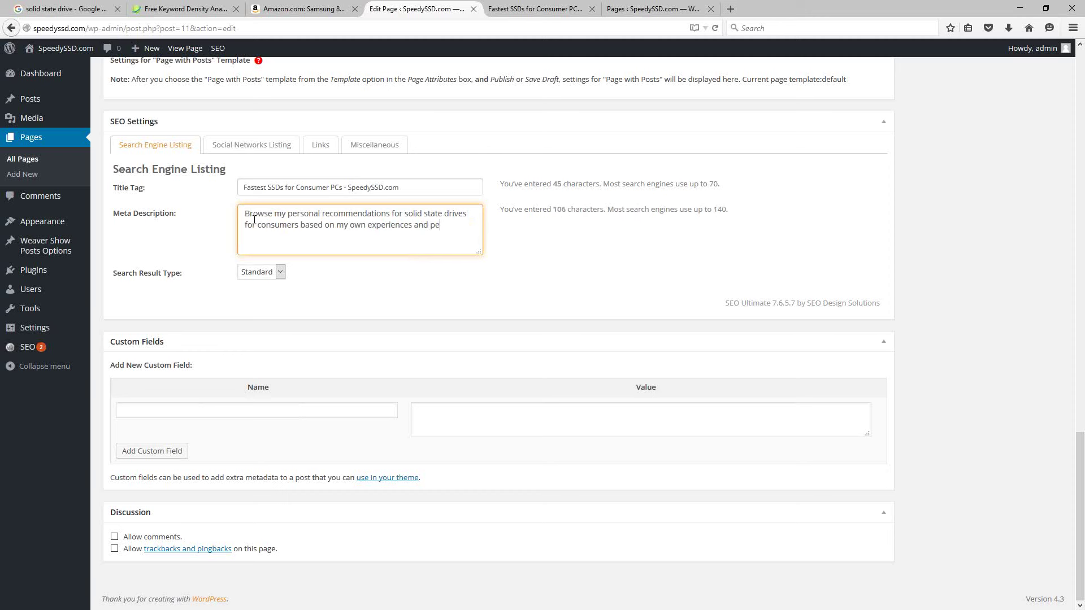
{"action": "type", "text": "usage."}
{"action": "left_click", "coordinate": [637, 222]}
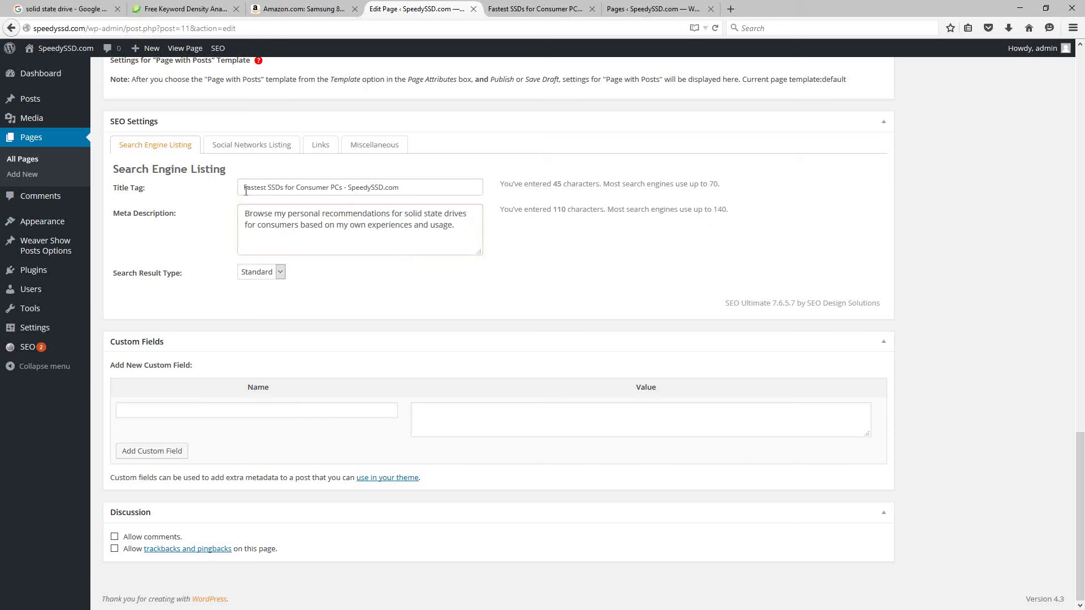
Insert the word "quick" before "solid state drives" in the meta description
{"action": "left_click", "coordinate": [405, 214]}
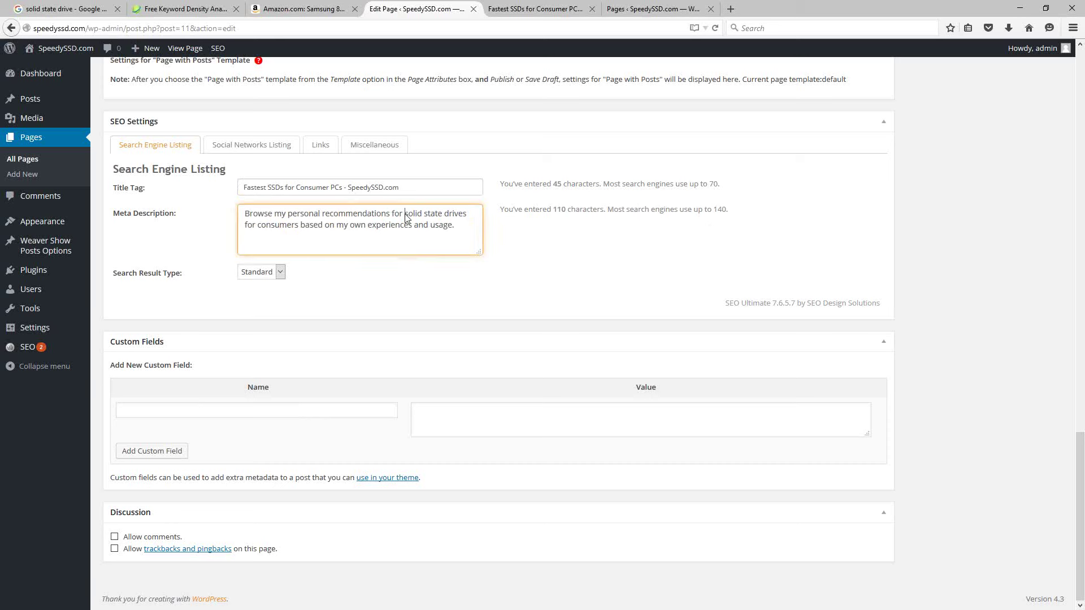
{"action": "type", "text": "fas"}
{"action": "key", "text": "BackSpace"}
{"action": "key", "text": "BackSpace"}
{"action": "key", "text": "BackSpace"}
{"action": "type", "text": "quick"}
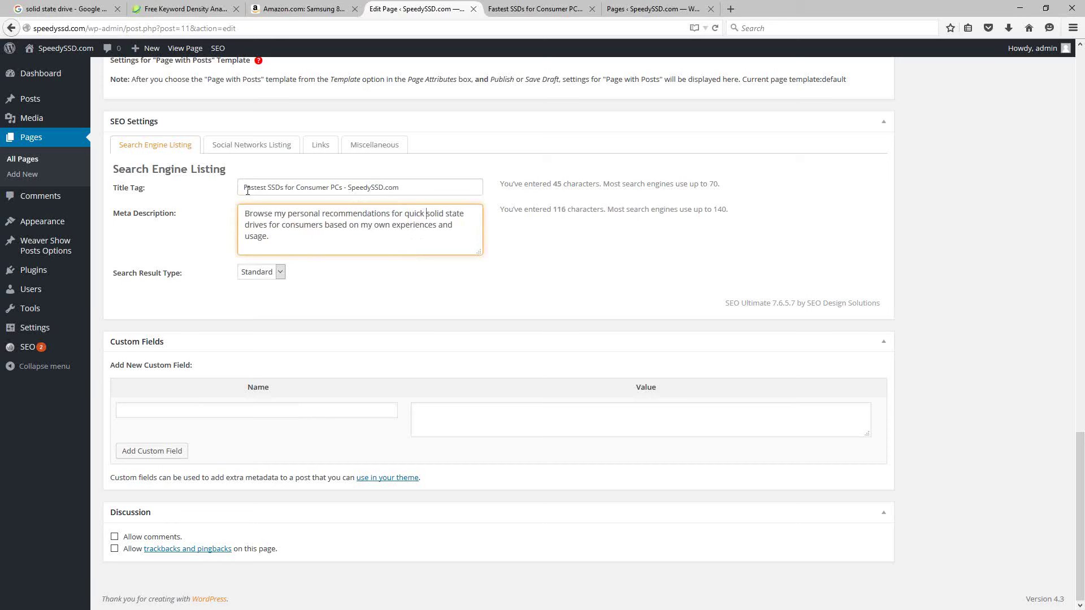
Compare the keyword phrase "Fastest SSDs" in the title tag with "quick solid state drives" in the meta description
{"action": "left_click_drag", "start_coordinate": [244, 188], "coordinate": [281, 189]}
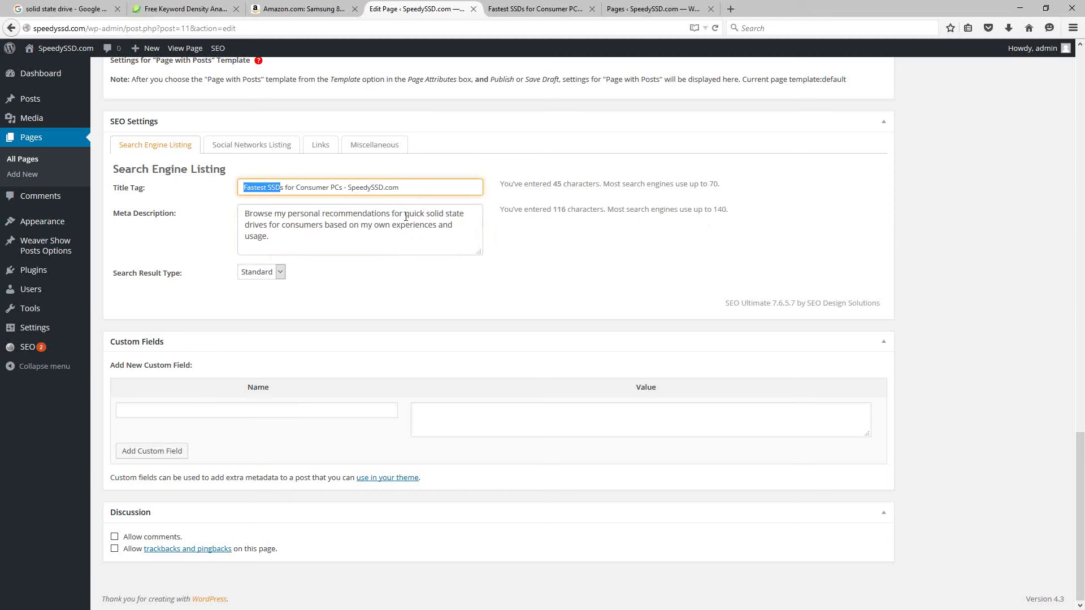
{"action": "left_click_drag", "start_coordinate": [405, 216], "coordinate": [269, 227]}
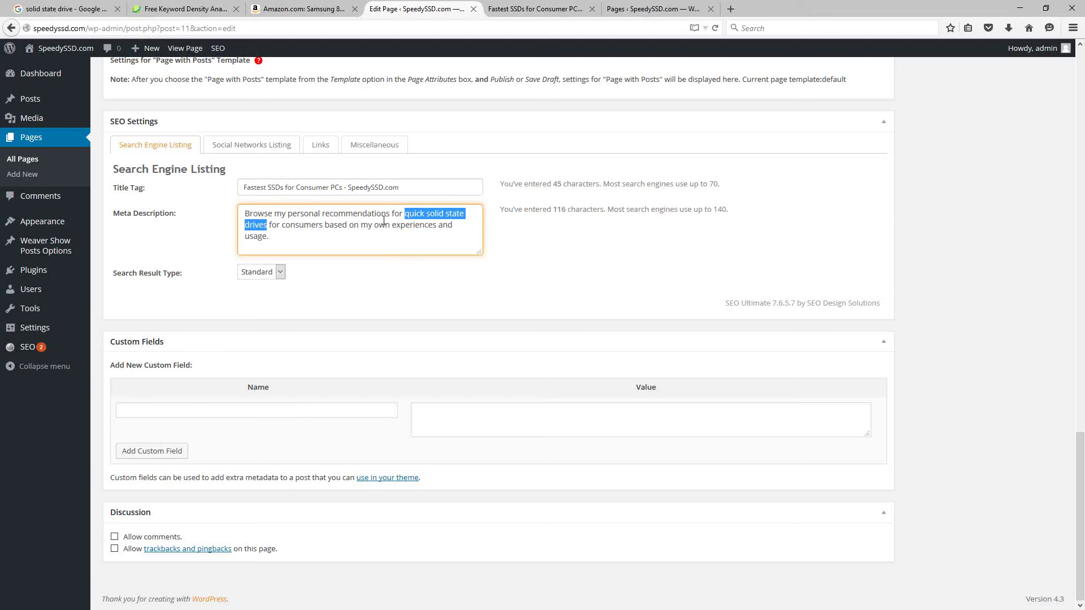
{"action": "left_click", "coordinate": [308, 244]}
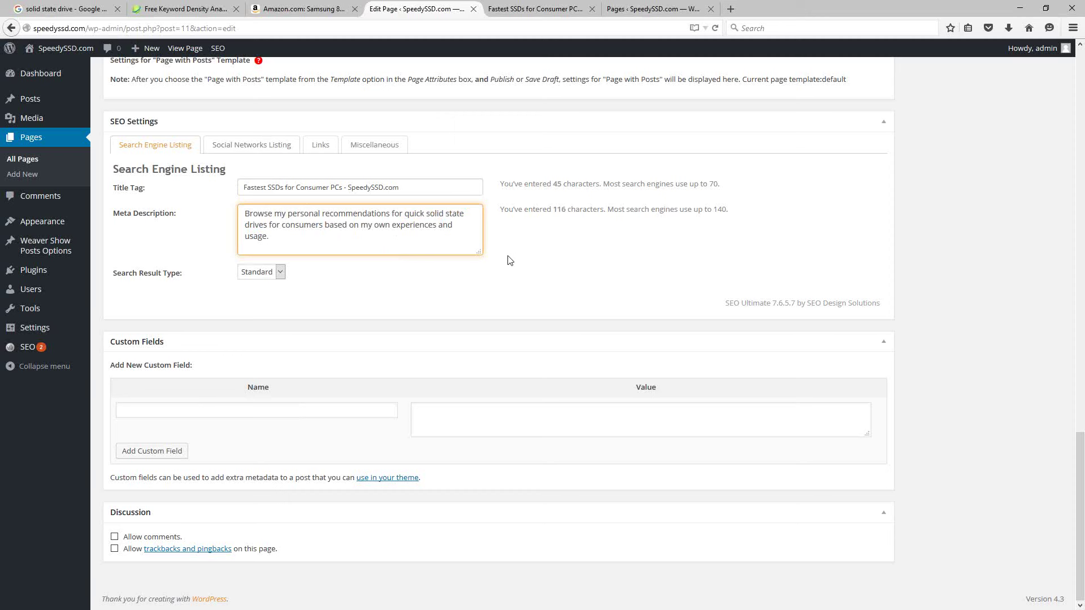
{"action": "left_click", "coordinate": [928, 266]}
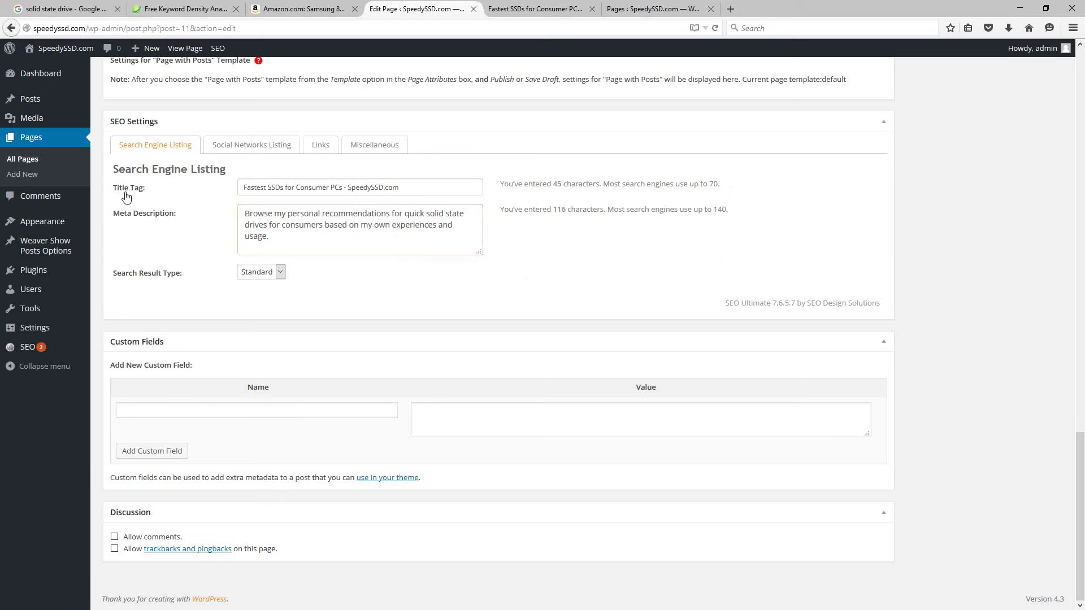
Copy the SEO title tag "Fastest SSDs for Consumer PCs - SpeedySSD.com" into the social networks listing's title
{"action": "left_click_drag", "start_coordinate": [416, 184], "coordinate": [146, 191]}
{"action": "key", "text": "ctrl+c"}
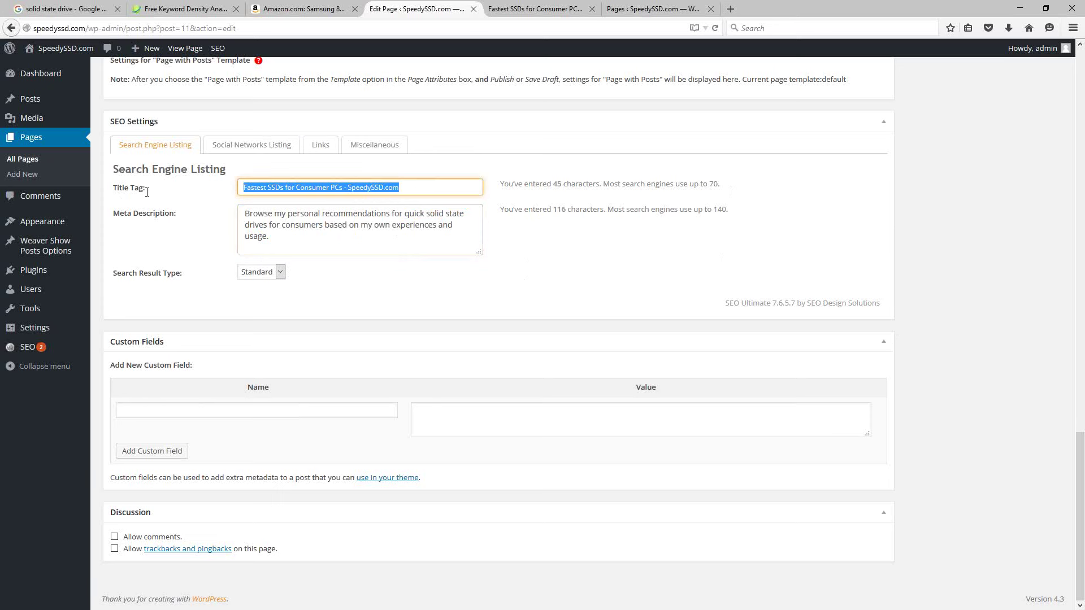
{"action": "left_click", "coordinate": [238, 145]}
{"action": "left_click", "coordinate": [273, 187]}
{"action": "key", "text": "ctrl+v"}
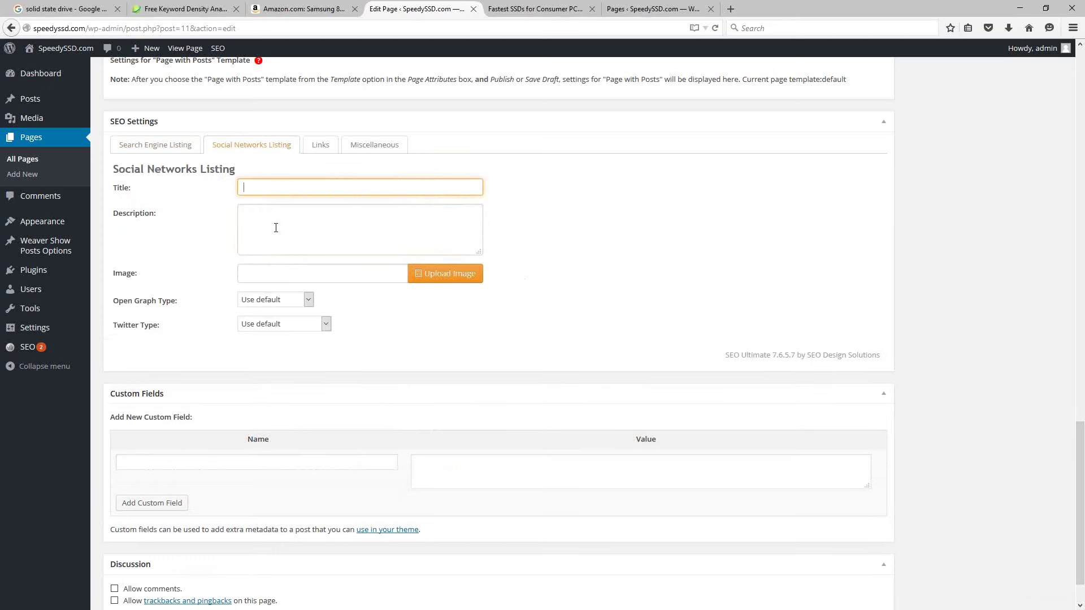
Copy the full meta description from the search engine listing into the social networks listing's description
{"action": "left_click", "coordinate": [152, 146]}
{"action": "left_click_drag", "start_coordinate": [270, 237], "coordinate": [244, 213]}
{"action": "key", "text": "ctrl+c"}
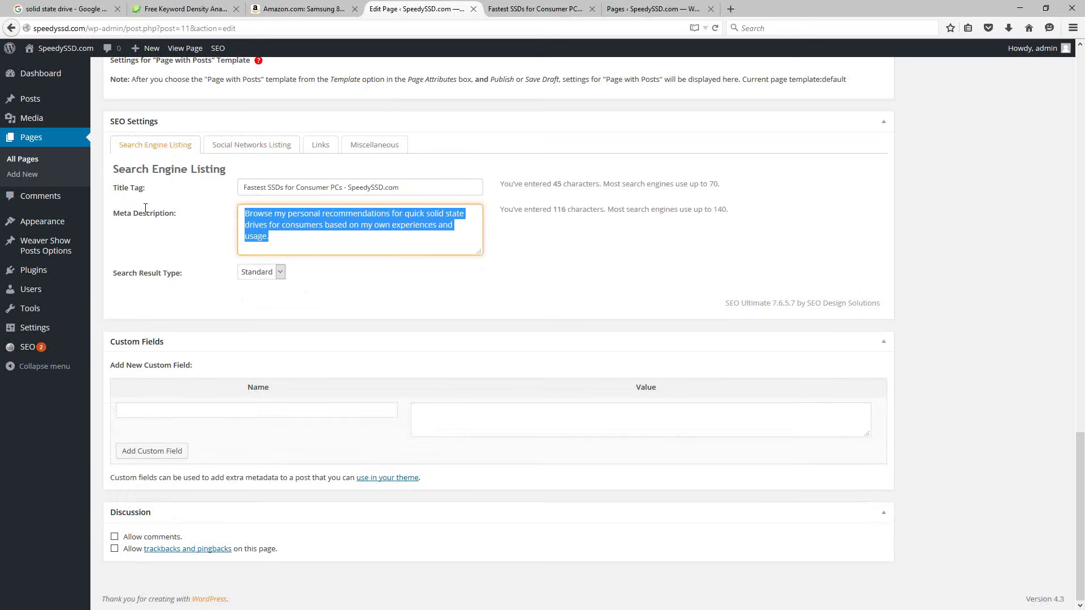
{"action": "left_click", "coordinate": [245, 140]}
{"action": "left_click", "coordinate": [264, 236]}
{"action": "key", "text": "ctrl+v"}
{"action": "left_click", "coordinate": [617, 231]}
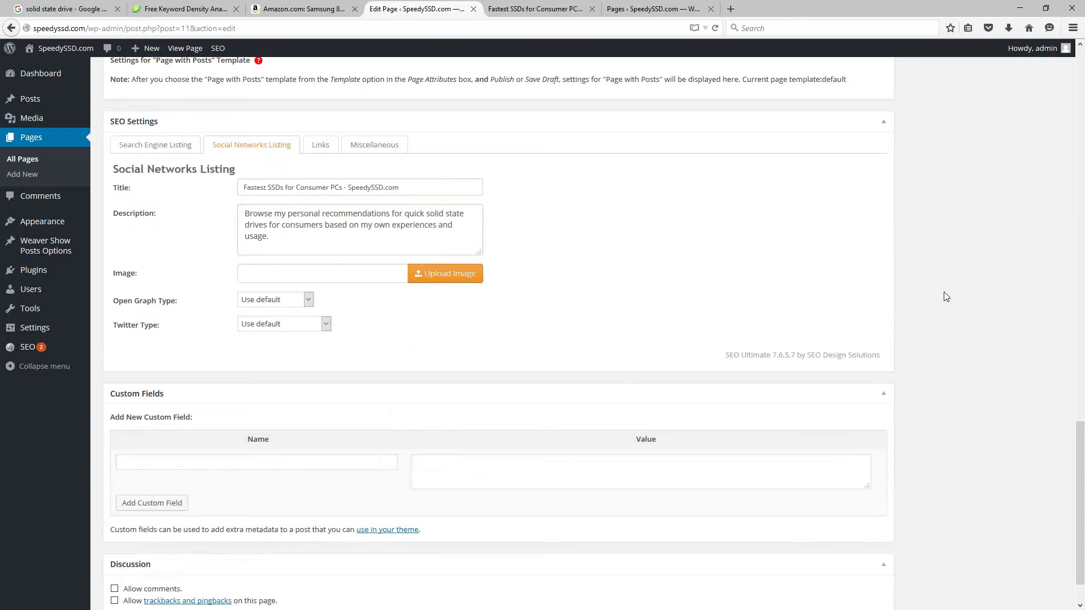
Update the home page to save its SEO and social listing settings
{"action": "scroll", "coordinate": [944, 292], "scroll_direction": "up", "scroll_amount": 15}
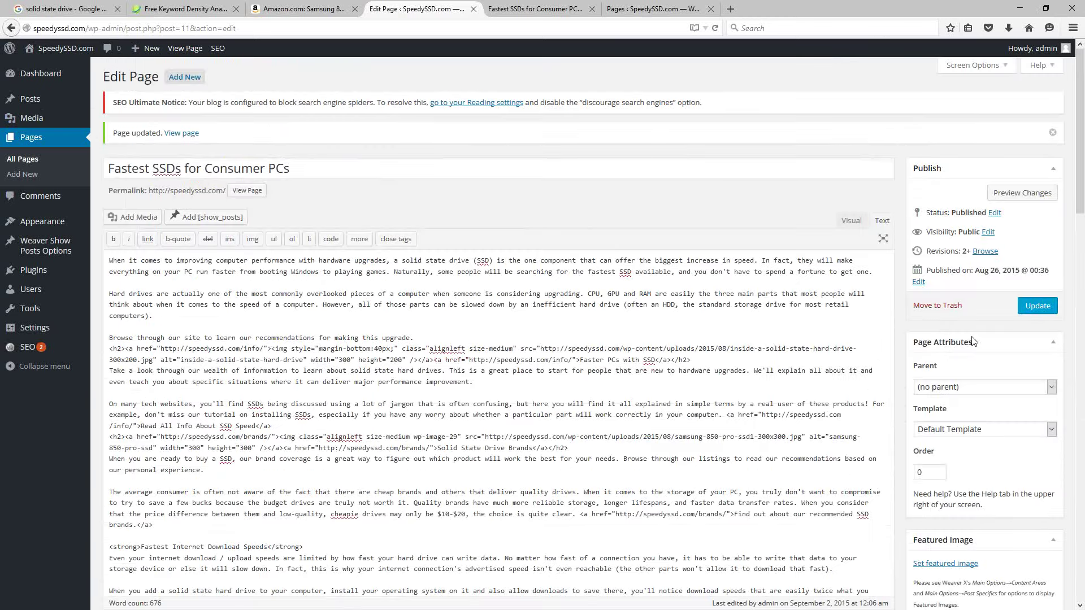
{"action": "scroll", "coordinate": [971, 339], "scroll_direction": "down", "scroll_amount": 2}
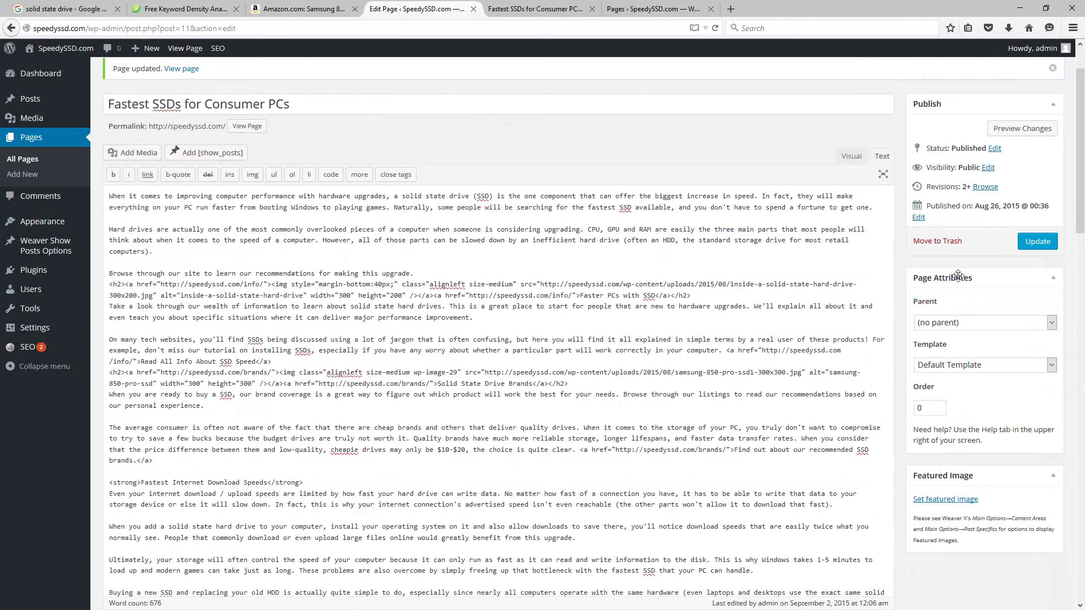
{"action": "left_click", "coordinate": [1036, 242]}
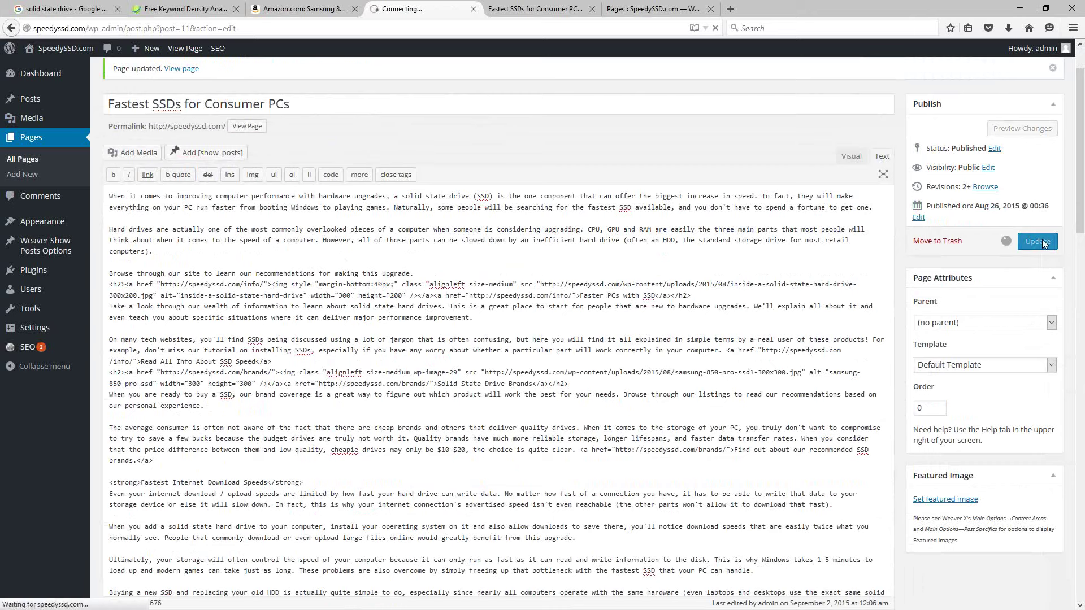
{"action": "scroll", "coordinate": [313, 208], "scroll_direction": "up", "scroll_amount": 2}
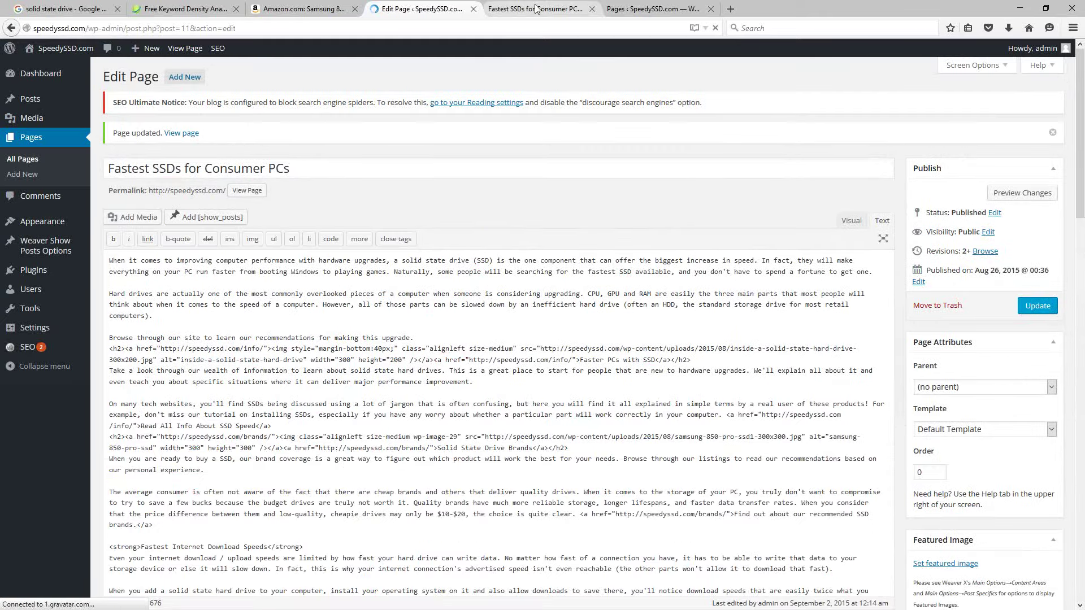
Reload the live SpeedySSD.com home page and review its layout, images and links
{"action": "left_click", "coordinate": [537, 8]}
{"action": "left_click", "coordinate": [715, 29]}
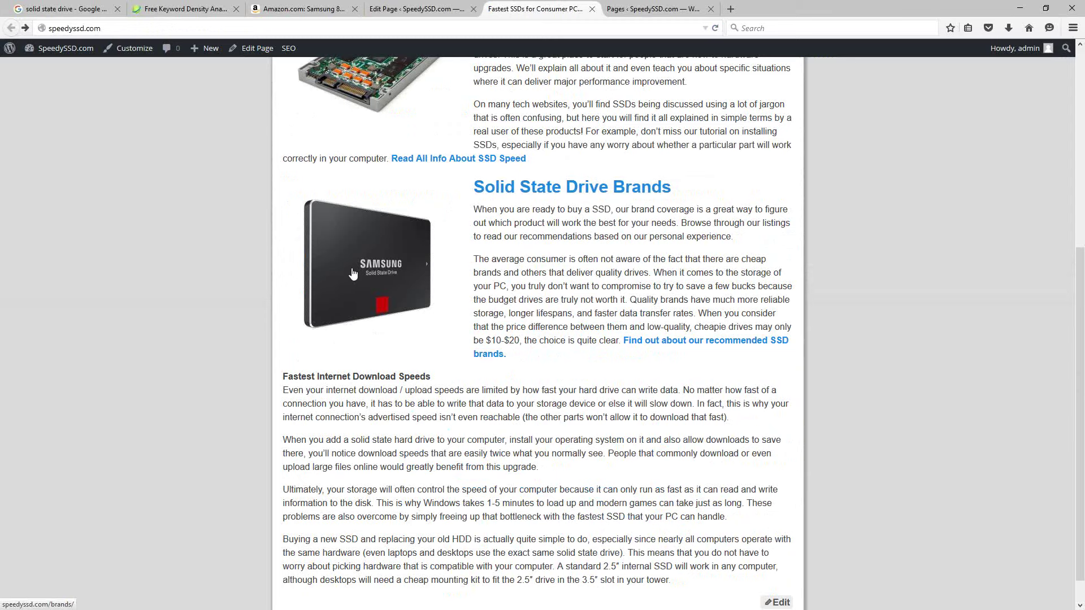
{"action": "scroll", "coordinate": [358, 268], "scroll_direction": "up", "scroll_amount": 10}
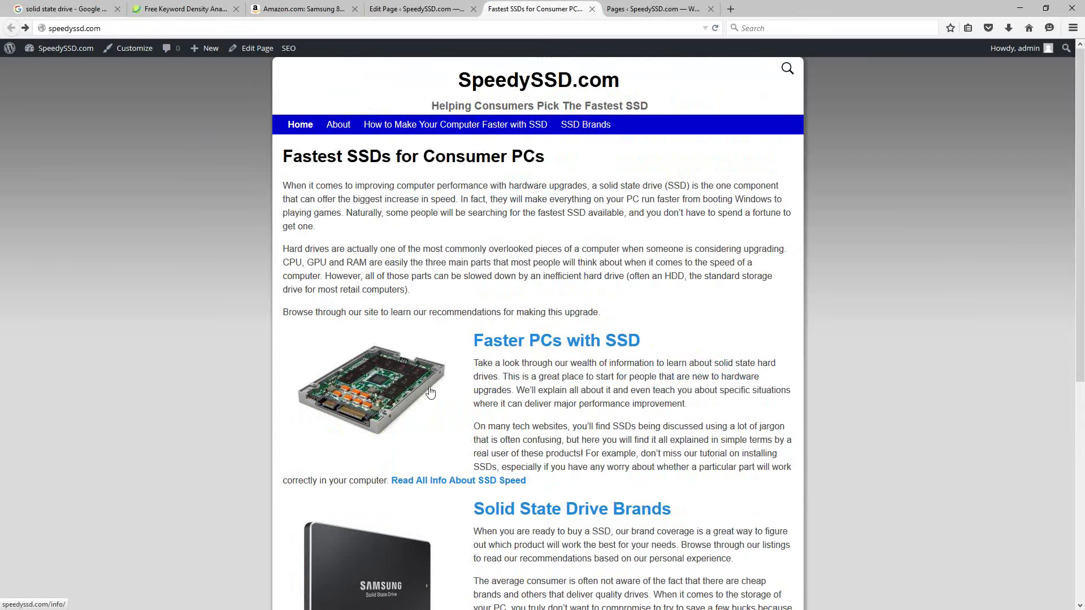
{"action": "left_click", "coordinate": [394, 391]}
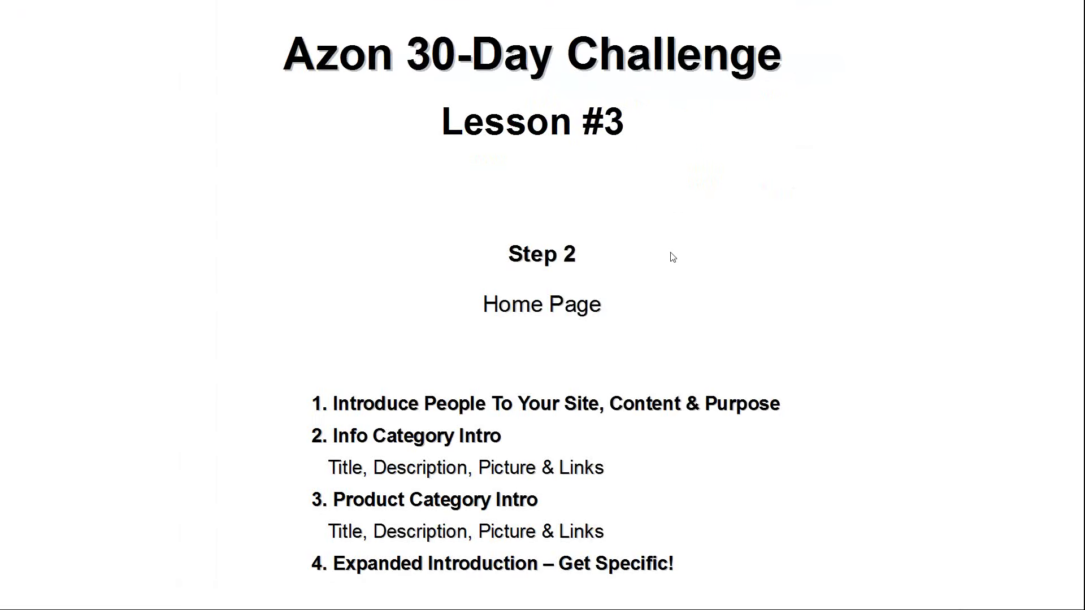
{"action": "key", "text": "Right"}
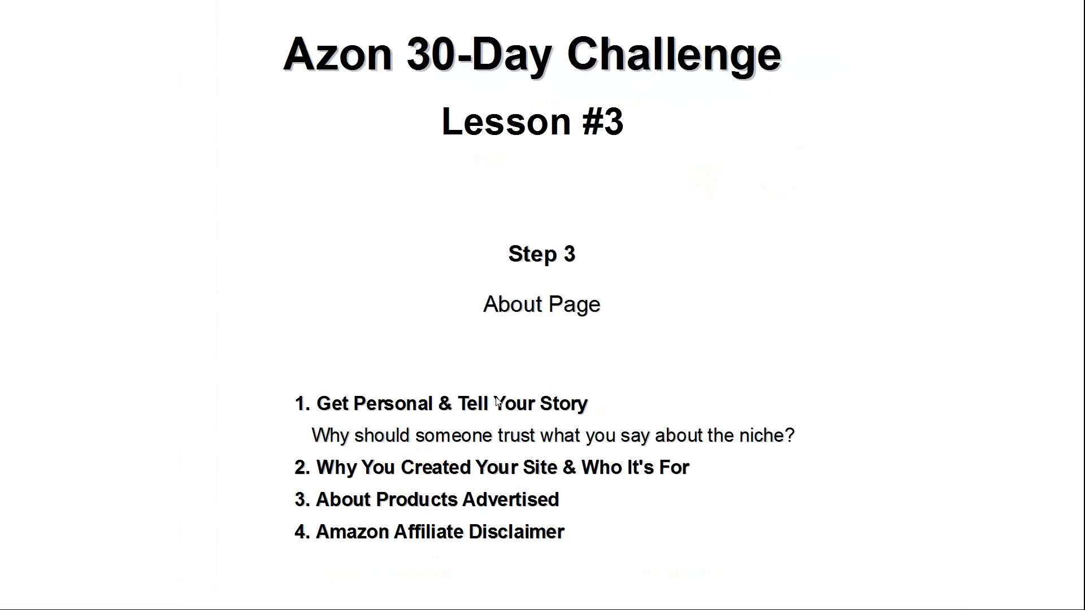
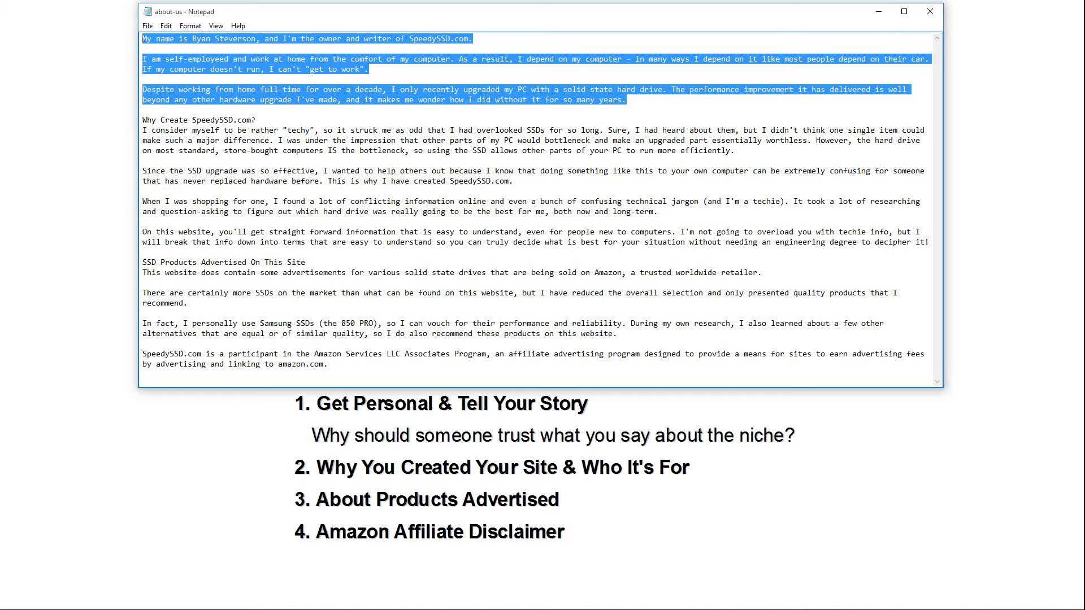
Review the "Why Create SpeedySSD.com?" and "SSD Products Advertised On This Site" sections of the about-us text in Notepad
{"action": "left_click", "coordinate": [233, 128]}
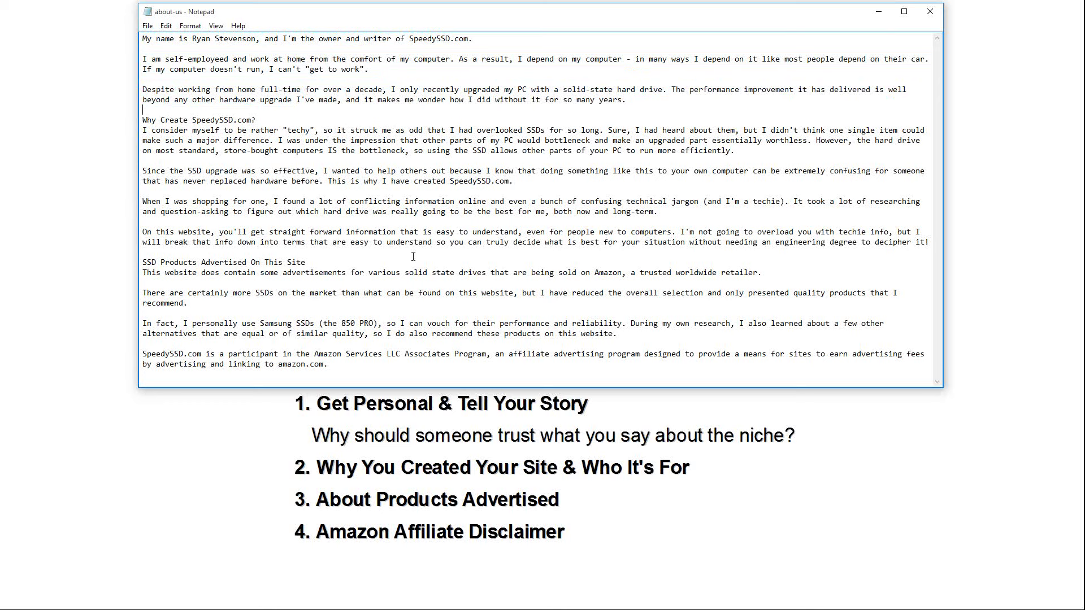
{"action": "left_click_drag", "start_coordinate": [185, 252], "coordinate": [121, 124]}
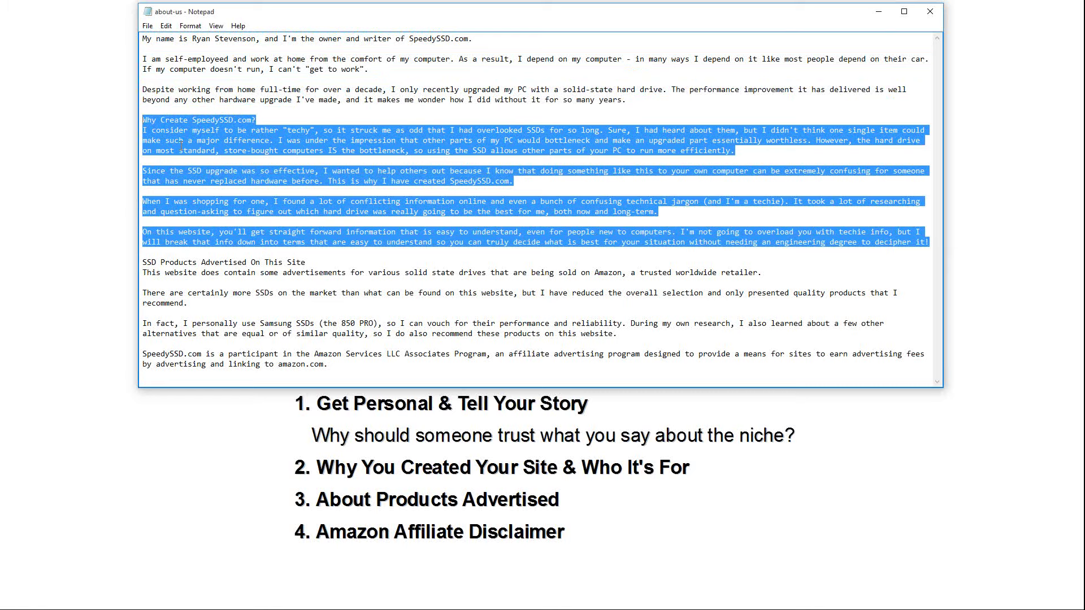
{"action": "left_click", "coordinate": [189, 172]}
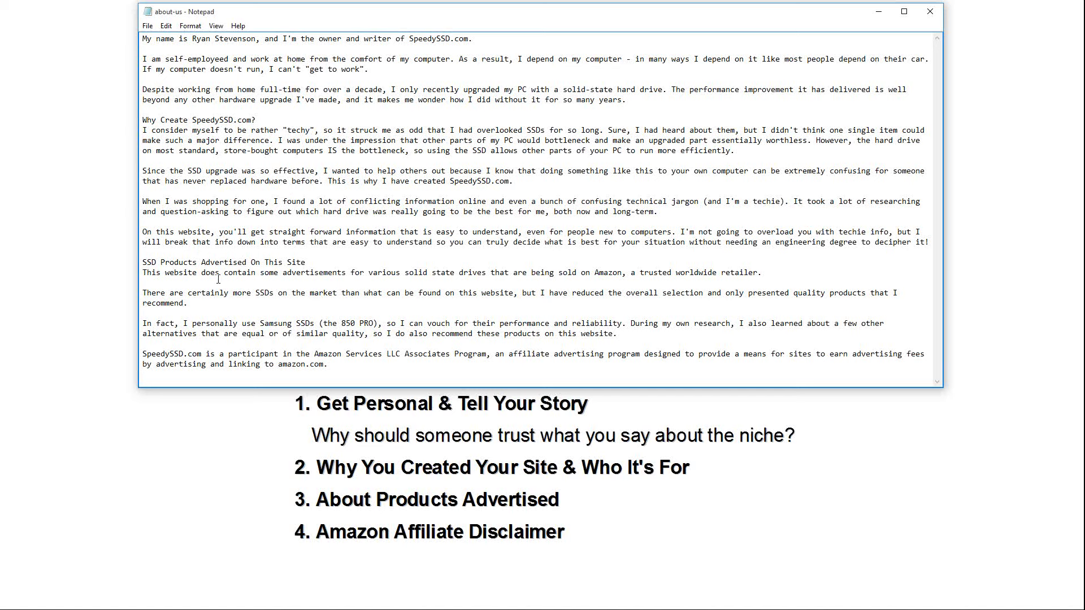
{"action": "left_click_drag", "start_coordinate": [143, 262], "coordinate": [663, 336]}
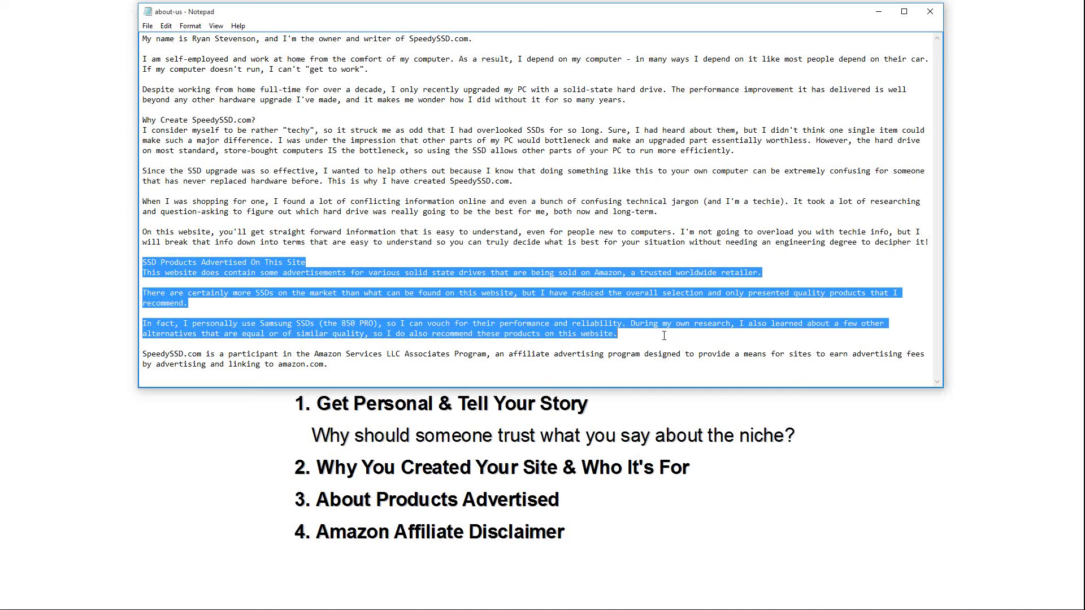
{"action": "left_click", "coordinate": [664, 335]}
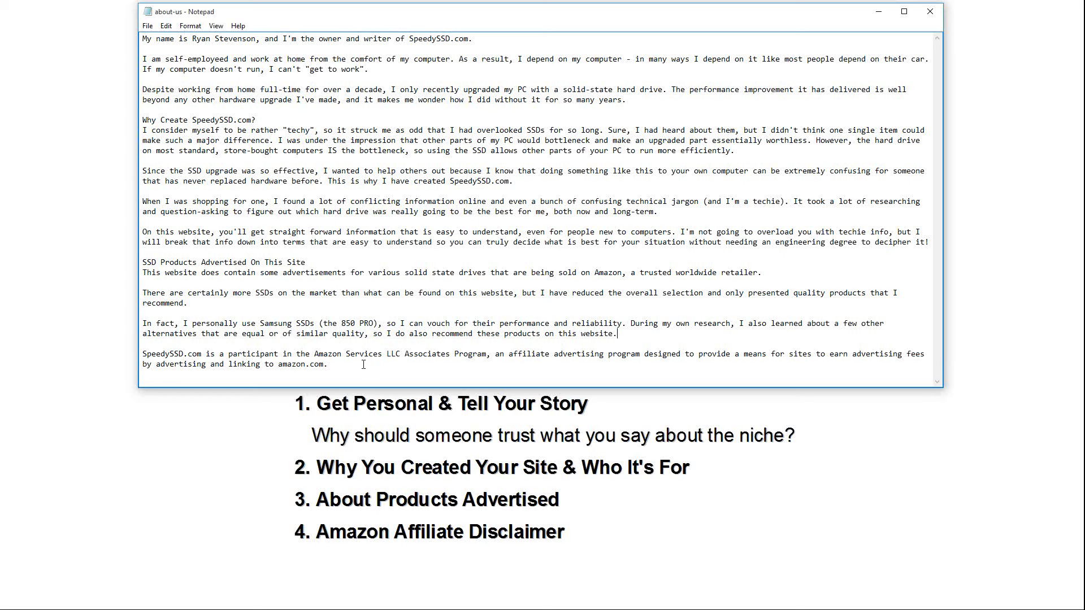
Examine the Amazon affiliate disclaimer at the end of the about-us text, including its site name and amazon.com mention
{"action": "left_click_drag", "start_coordinate": [362, 365], "coordinate": [122, 354]}
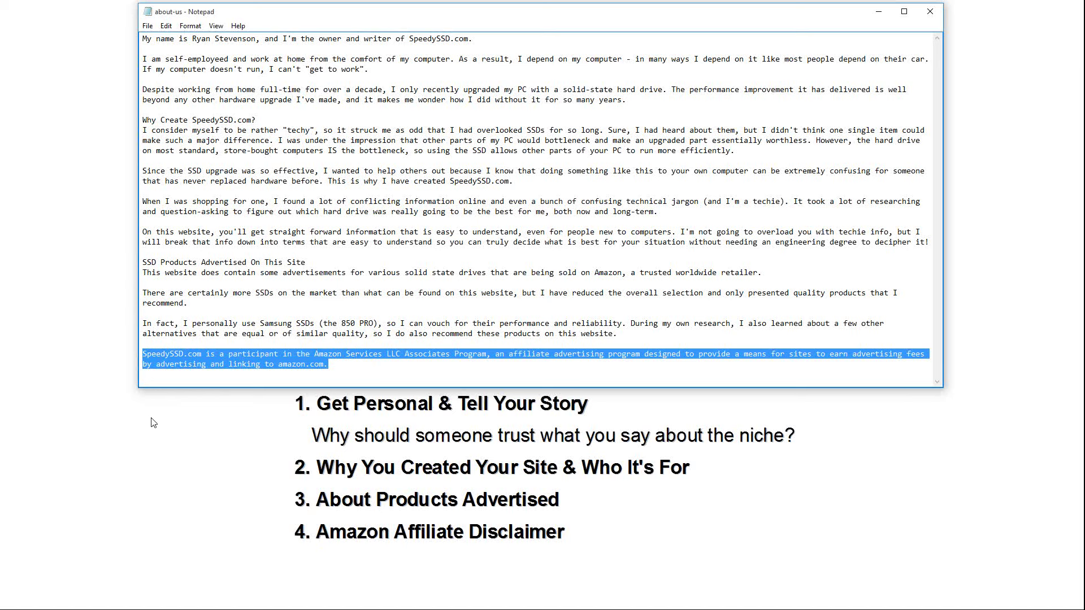
{"action": "left_click", "coordinate": [340, 367]}
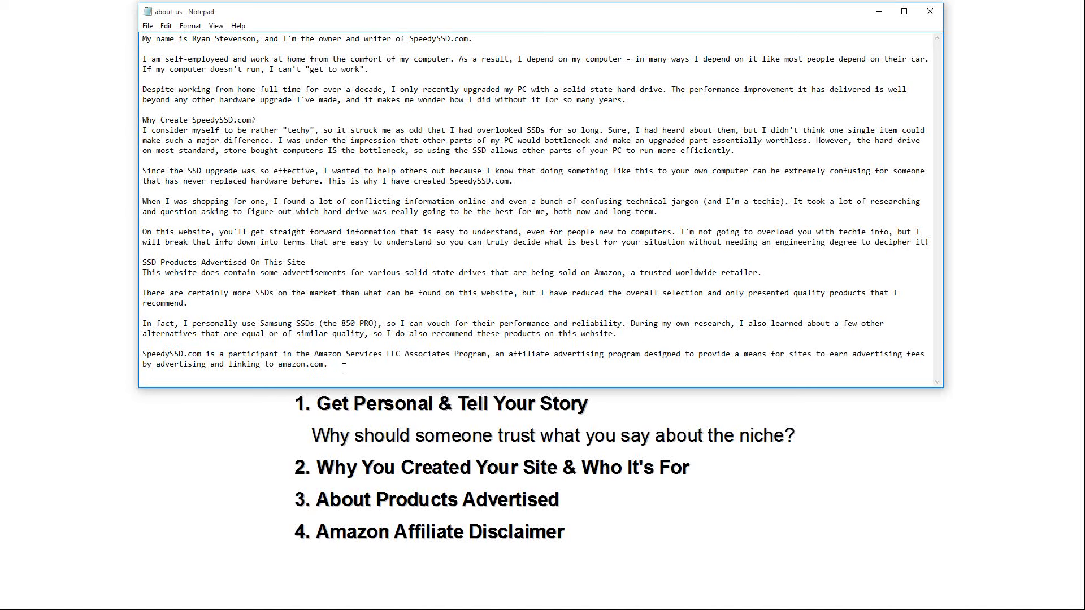
{"action": "left_click_drag", "start_coordinate": [348, 365], "coordinate": [139, 361]}
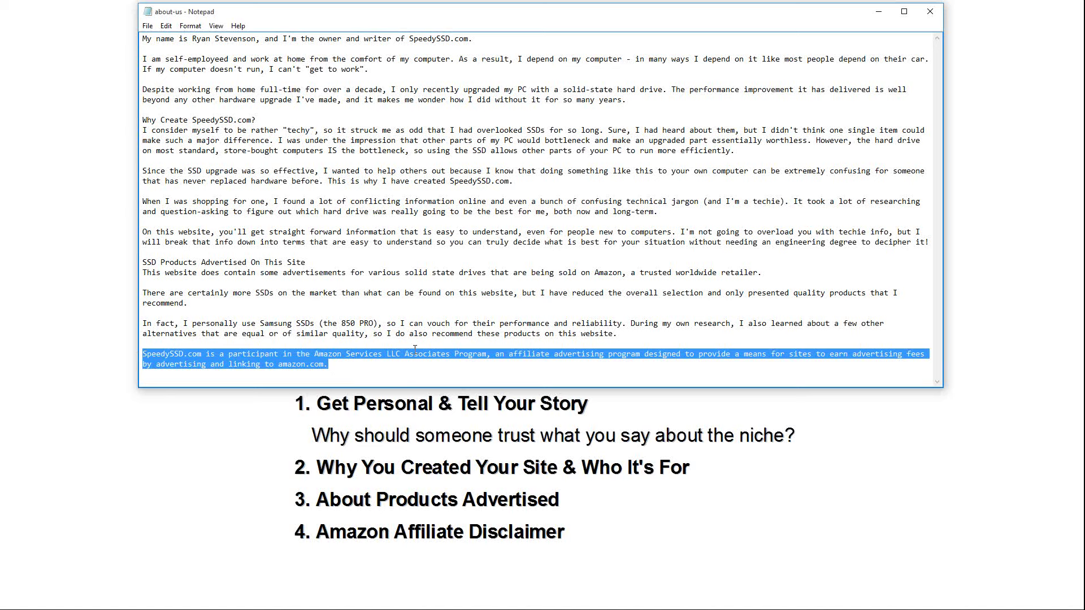
{"action": "left_click", "coordinate": [370, 369]}
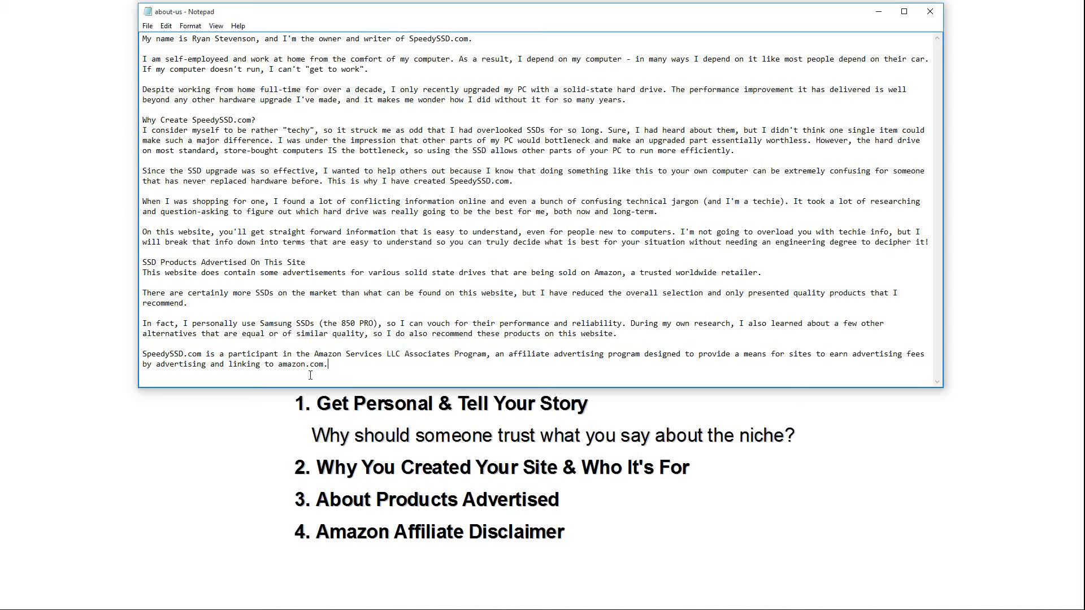
{"action": "left_click_drag", "start_coordinate": [350, 365], "coordinate": [205, 354]}
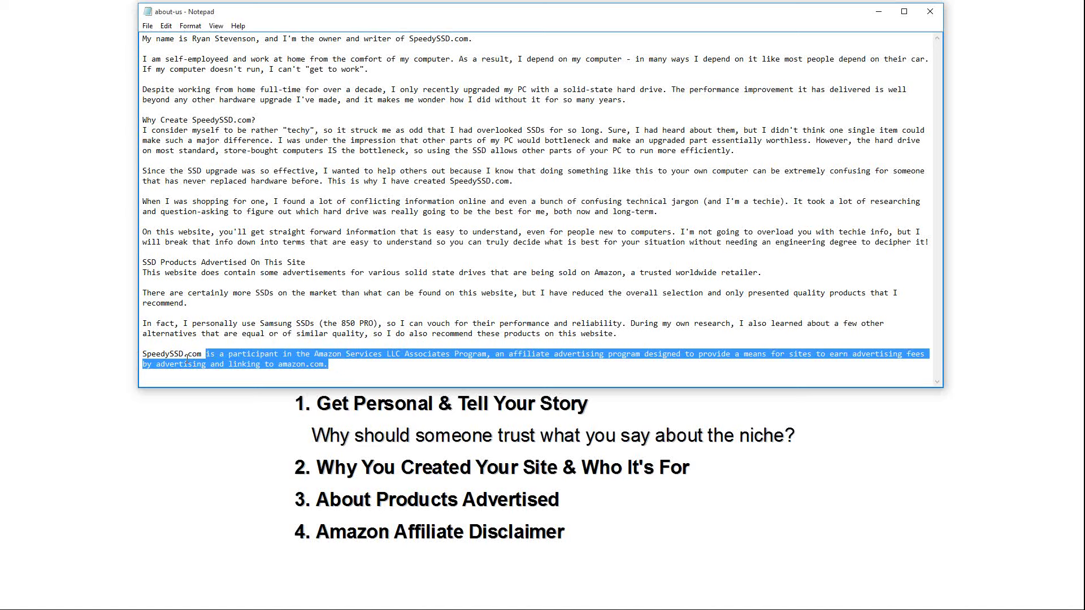
{"action": "left_click", "coordinate": [199, 355]}
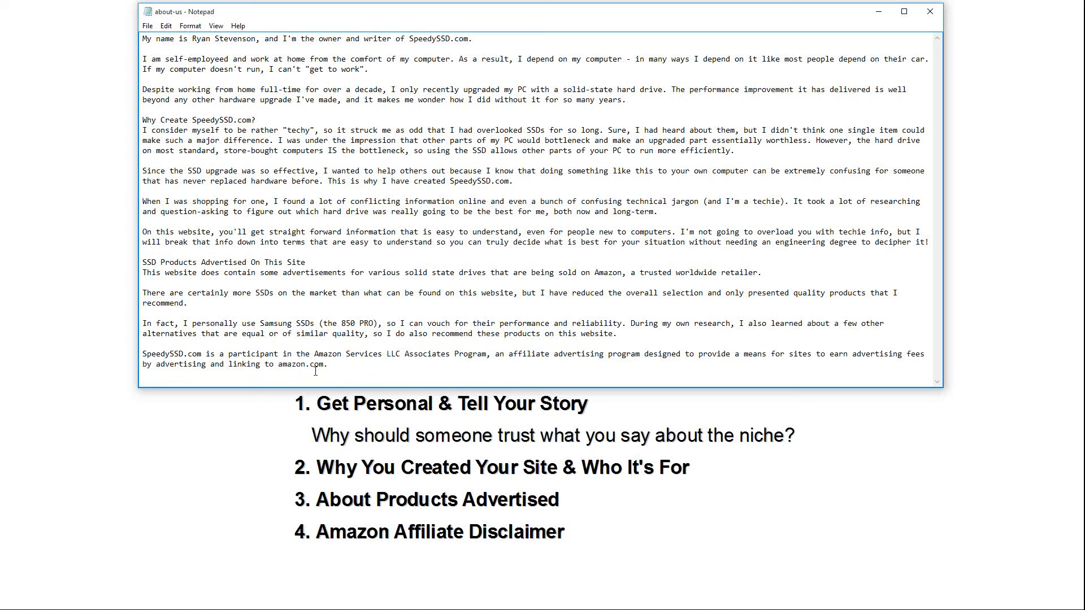
{"action": "left_click_drag", "start_coordinate": [325, 364], "coordinate": [277, 366]}
{"action": "left_click_drag", "start_coordinate": [206, 356], "coordinate": [144, 357]}
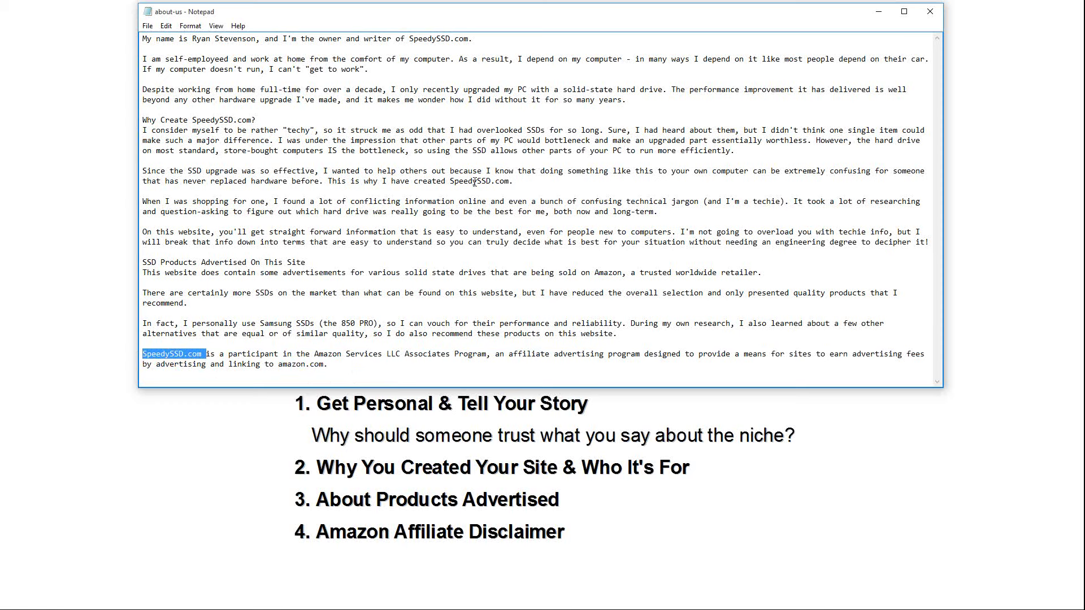
Switch to the browser and open the site's About page for editing
{"action": "left_click_drag", "start_coordinate": [458, 15], "coordinate": [460, 15]}
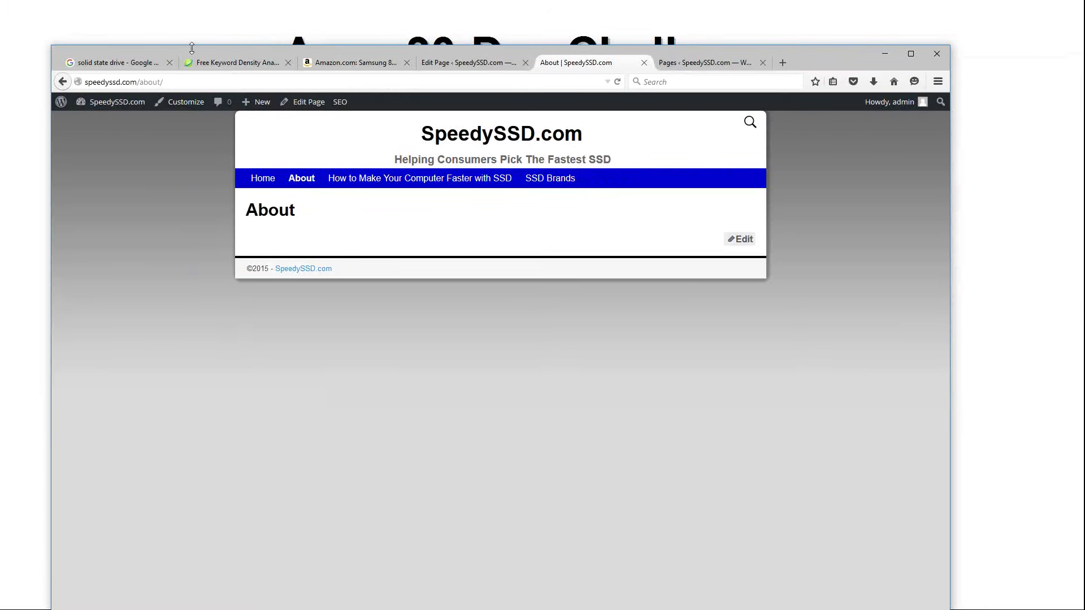
{"action": "double_click", "coordinate": [189, 51]}
{"action": "left_click", "coordinate": [789, 191]}
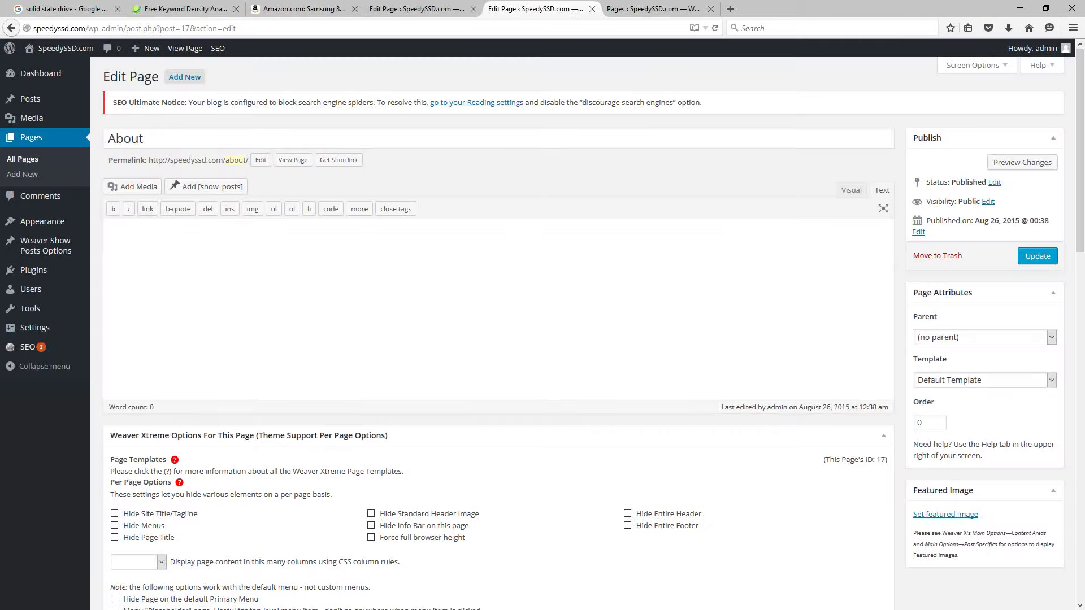
Change the About page's title to "About Us"
{"action": "left_click", "coordinate": [167, 137]}
{"action": "type", "text": "US"}
{"action": "key", "text": "BackSpace"}
{"action": "key", "text": "BackSpace"}
{"action": "key", "text": "BackSpace"}
{"action": "type", "text": "Us"}
Fill the empty page content with the complete about-us text from Notepad, clearing the first paste and pasting it again
{"action": "left_click", "coordinate": [325, 302]}
{"action": "key", "text": "ctrl+v"}
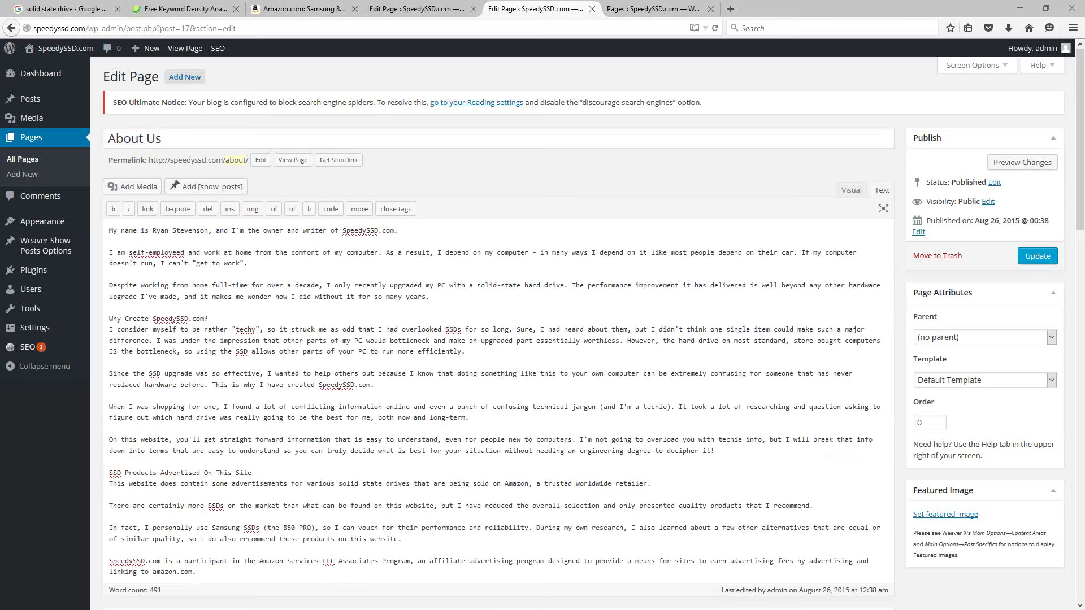
{"action": "right_click", "coordinate": [306, 292]}
{"action": "key", "text": "Escape"}
{"action": "key", "text": "ctrl+a"}
{"action": "key", "text": "ctrl+x"}
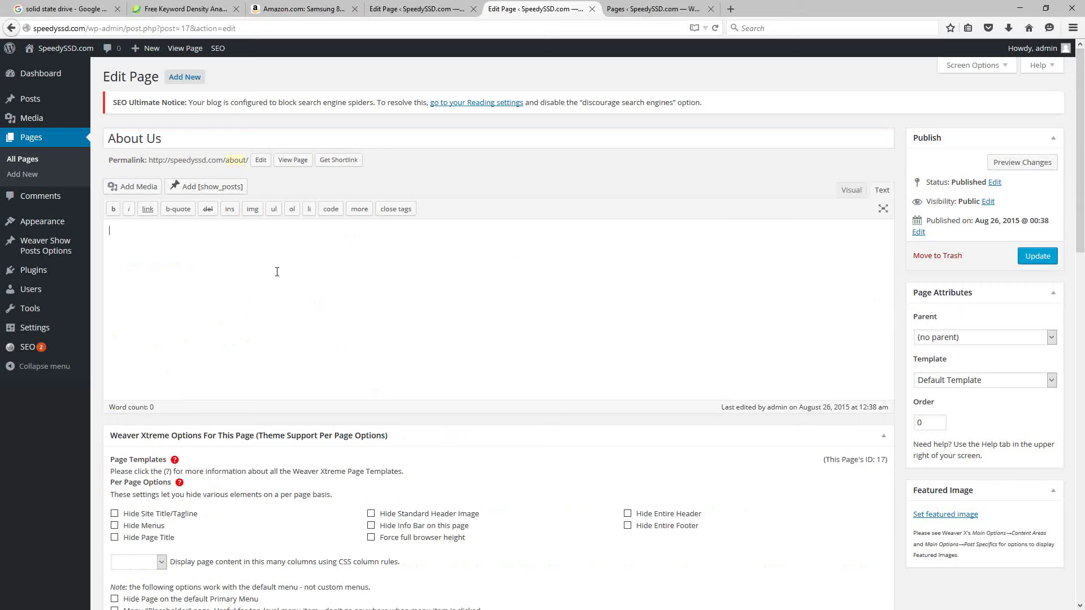
{"action": "key", "text": "ctrl+v"}
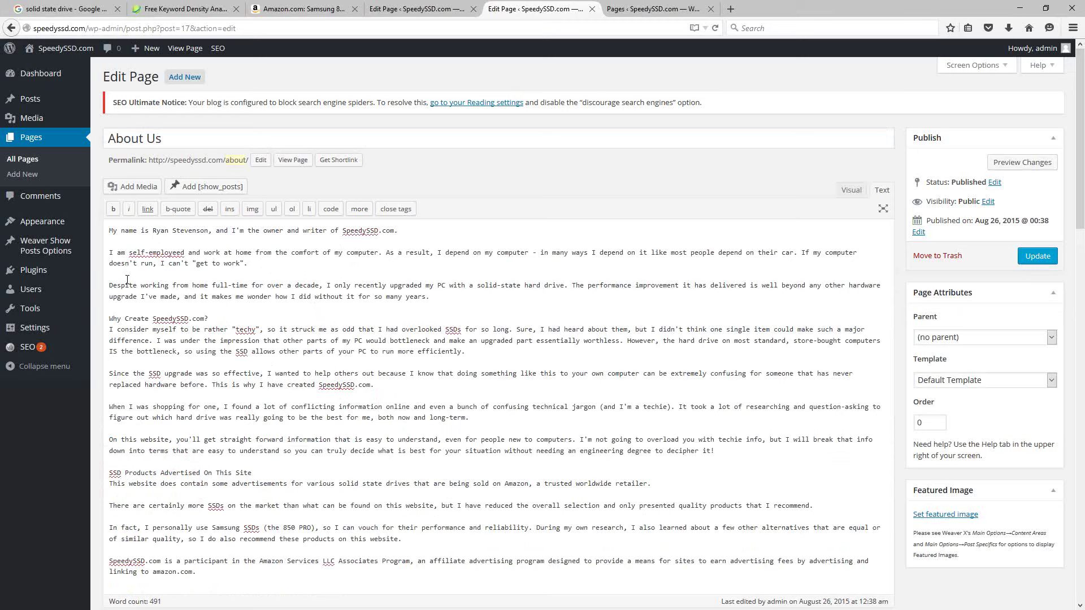
Upload the owner's JVZoo couple photo from the SpeedySSD.com folder and insert it before the About Us text with Right alignment
{"action": "left_click", "coordinate": [131, 187]}
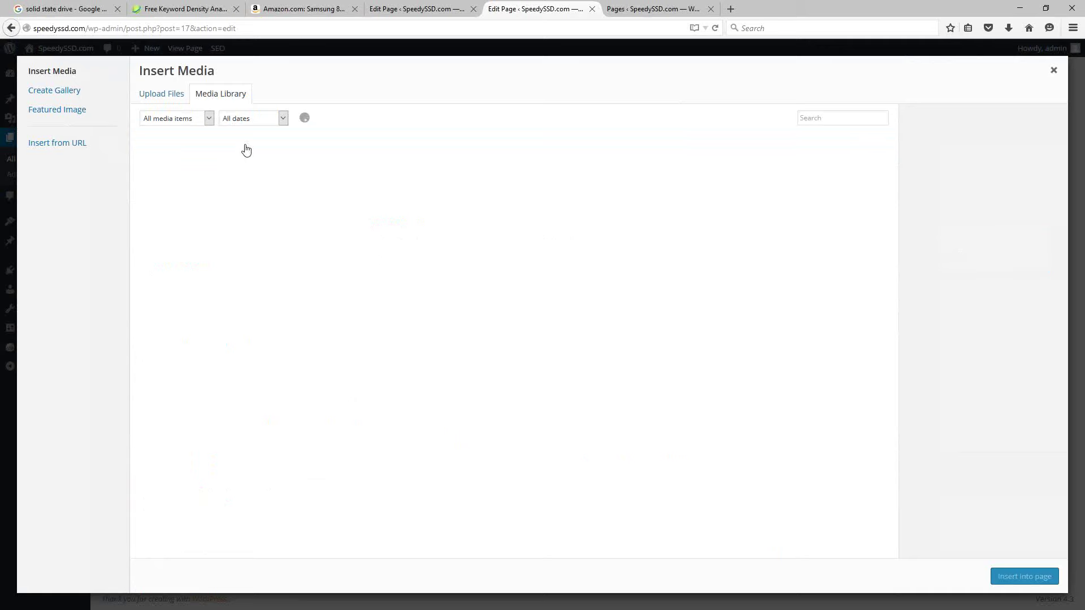
{"action": "left_click", "coordinate": [163, 94]}
{"action": "left_click", "coordinate": [591, 297]}
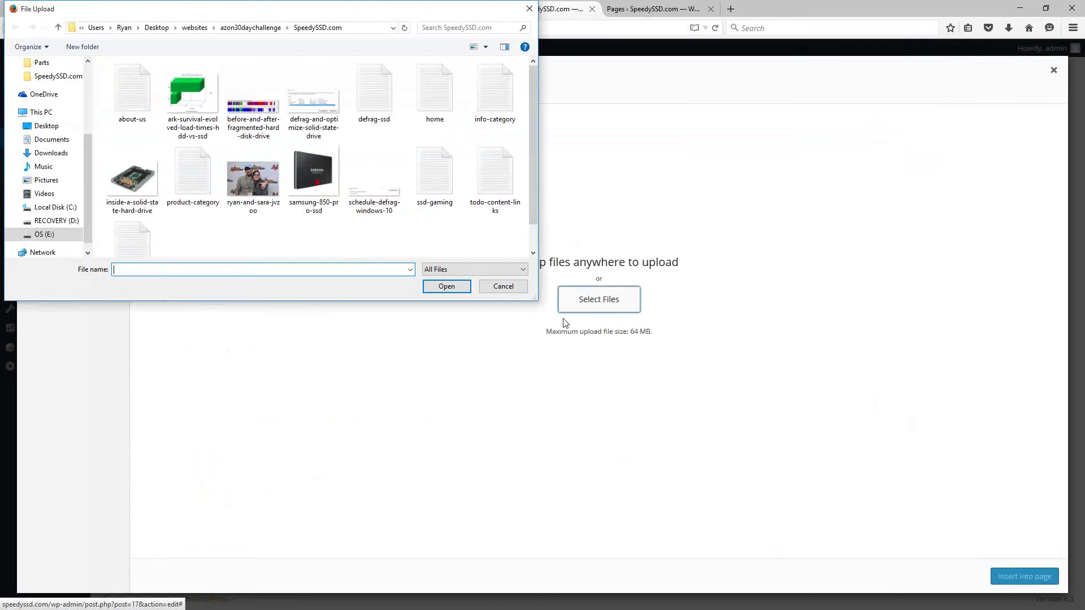
{"action": "double_click", "coordinate": [251, 190]}
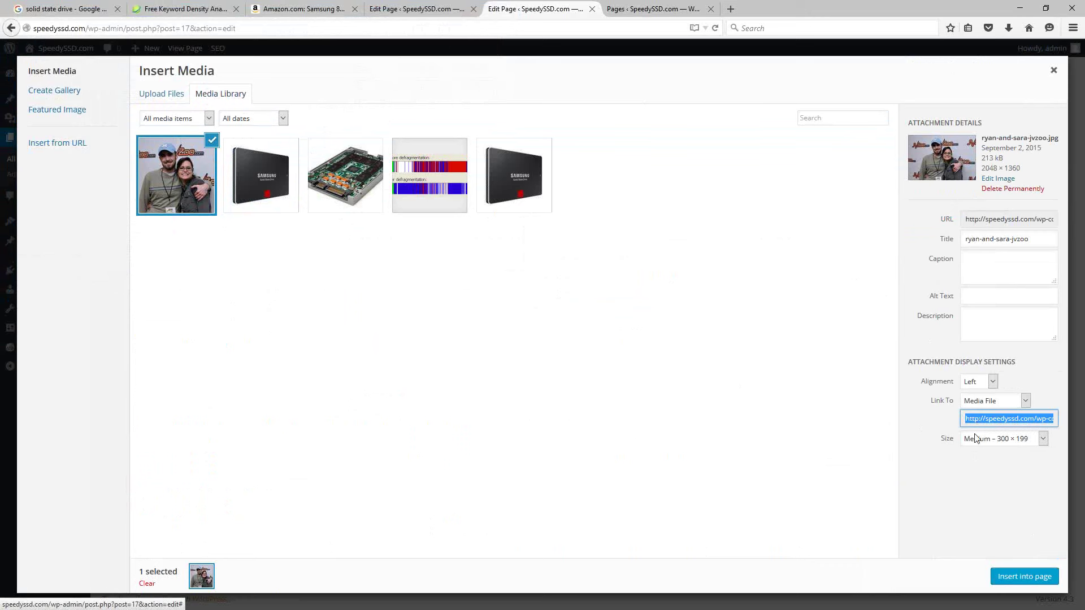
{"action": "left_click", "coordinate": [978, 381]}
{"action": "left_click", "coordinate": [971, 415]}
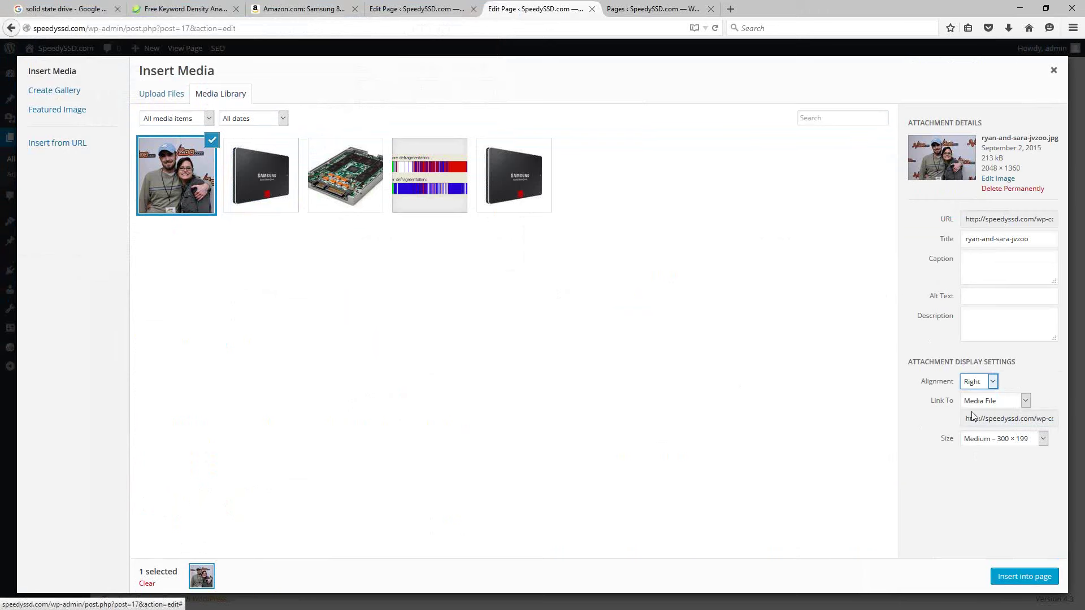
{"action": "left_click", "coordinate": [1005, 577]}
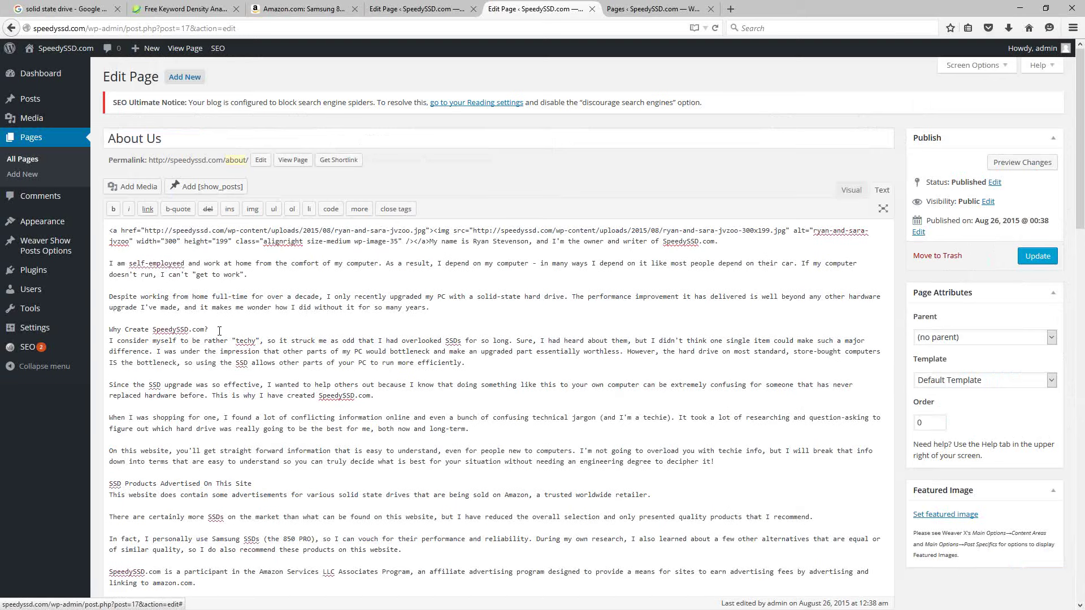
Make the lines "Why Create SpeedySSD.com?" and "SSD Products Advertised On This Site" bold in the About Us content
{"action": "left_click_drag", "start_coordinate": [219, 331], "coordinate": [109, 329]}
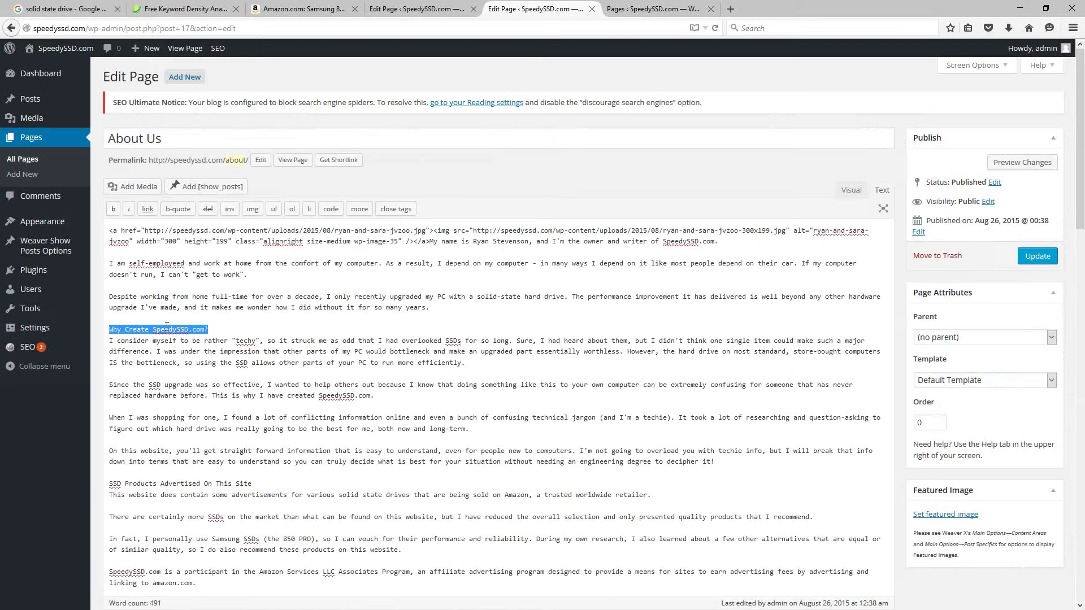
{"action": "left_click", "coordinate": [113, 209]}
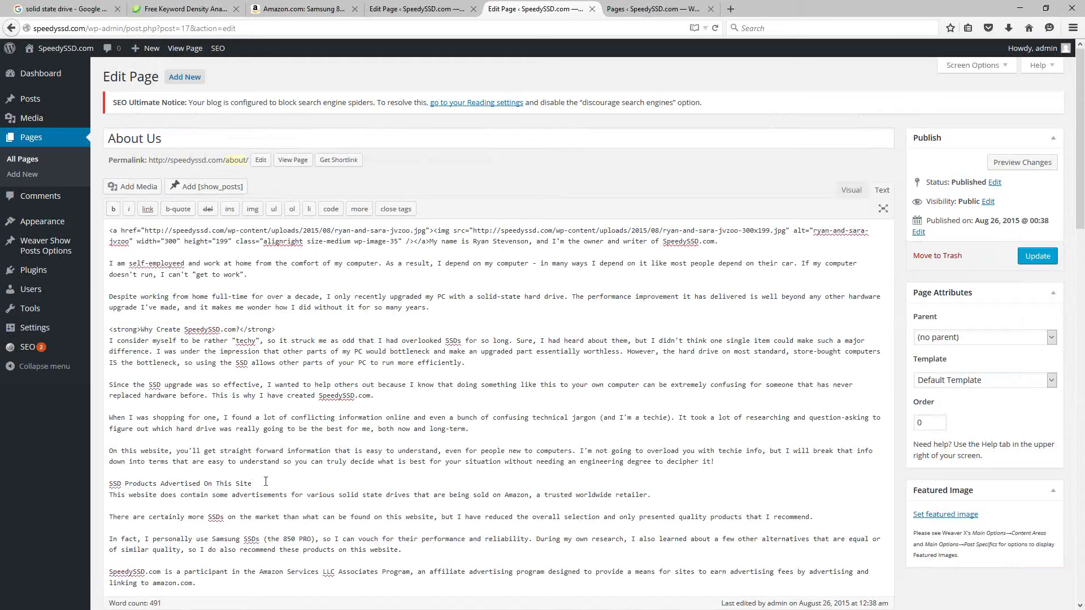
{"action": "left_click_drag", "start_coordinate": [266, 482], "coordinate": [80, 486]}
{"action": "left_click", "coordinate": [113, 209]}
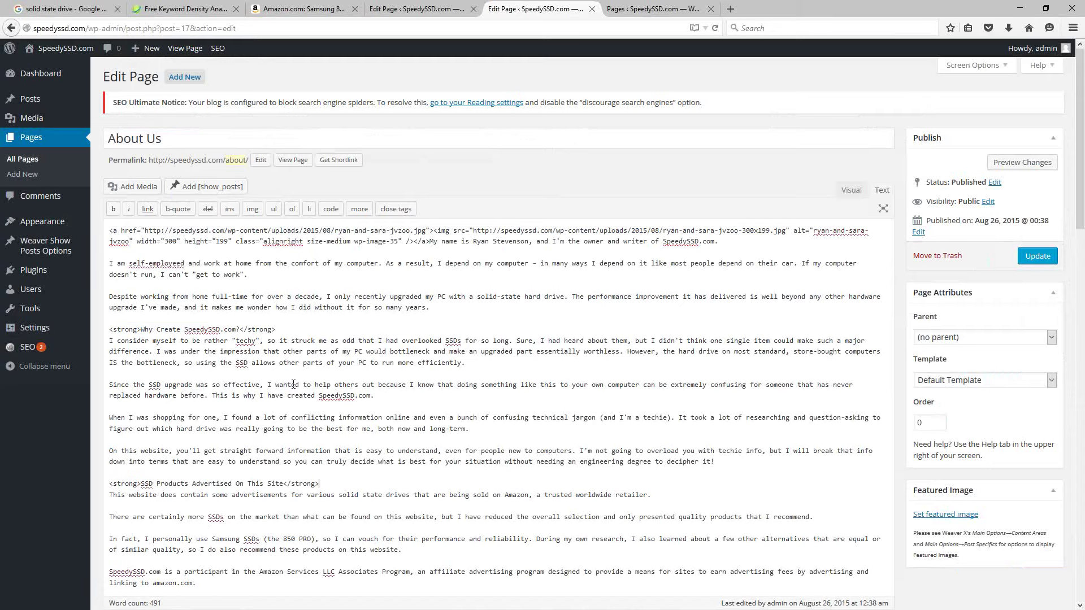
Look over the About Us text and its SEO settings, and update the page
{"action": "scroll", "coordinate": [205, 310], "scroll_direction": "down", "scroll_amount": 5}
{"action": "scroll", "coordinate": [205, 357], "scroll_direction": "up", "scroll_amount": 4}
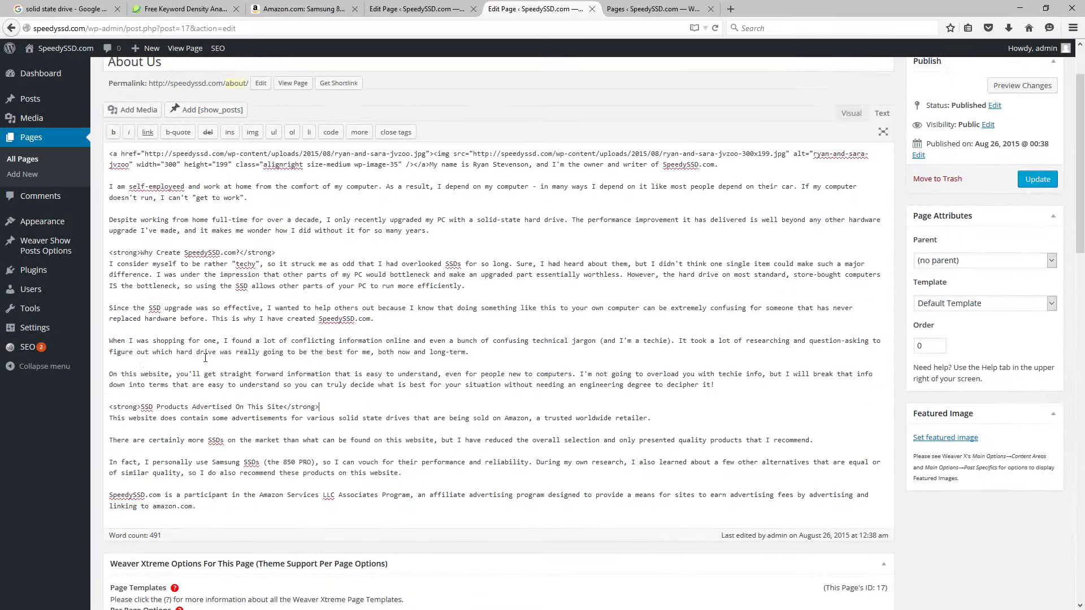
{"action": "scroll", "coordinate": [205, 358], "scroll_direction": "up", "scroll_amount": 2}
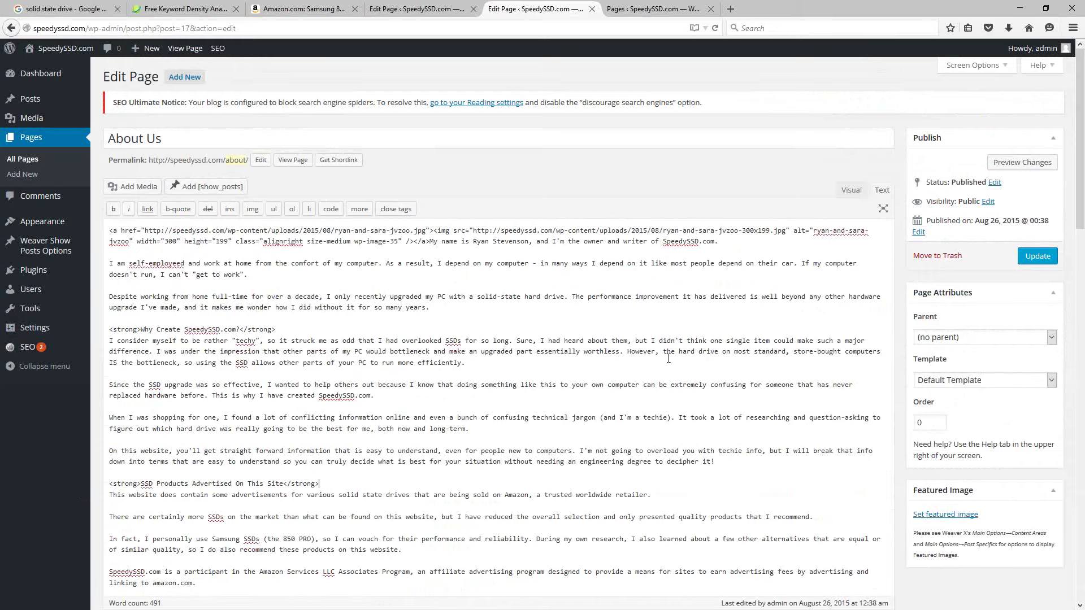
{"action": "scroll", "coordinate": [547, 184], "scroll_direction": "down", "scroll_amount": 4}
{"action": "scroll", "coordinate": [433, 428], "scroll_direction": "down", "scroll_amount": 10}
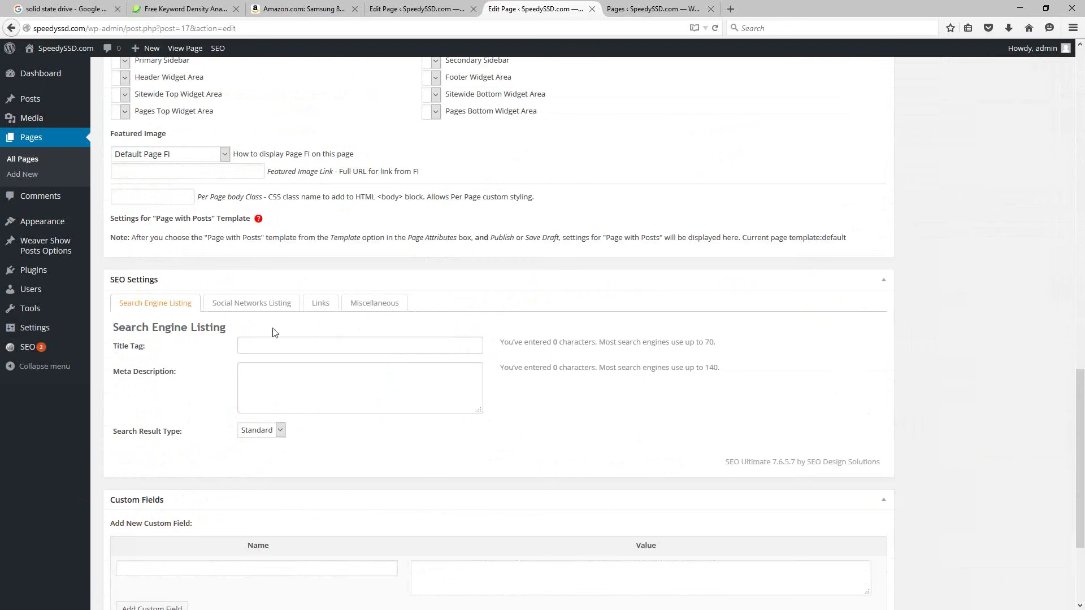
{"action": "scroll", "coordinate": [940, 380], "scroll_direction": "up", "scroll_amount": 15}
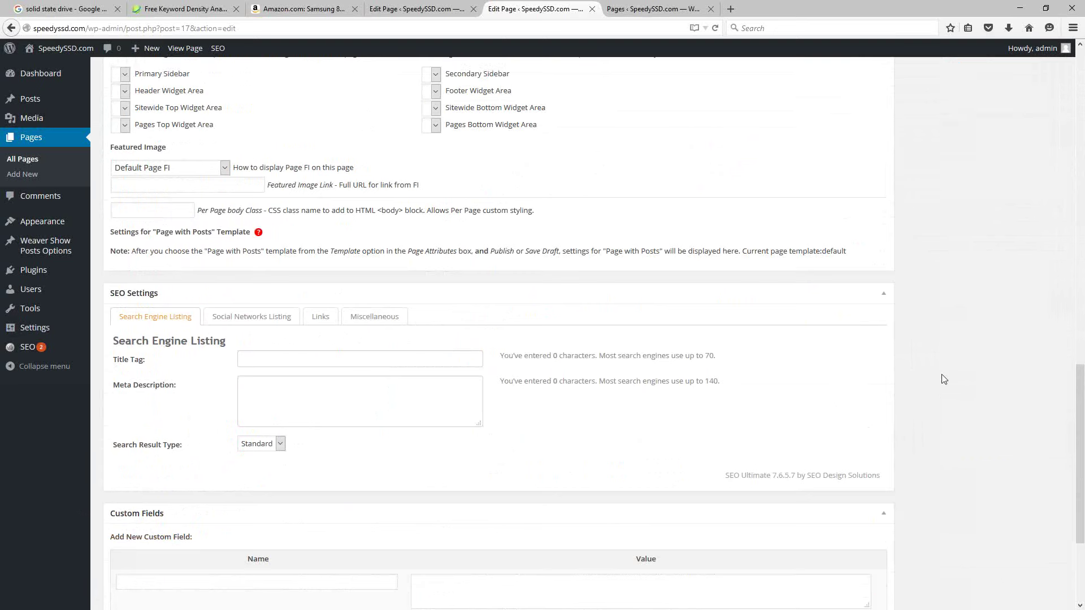
{"action": "left_click", "coordinate": [1038, 256]}
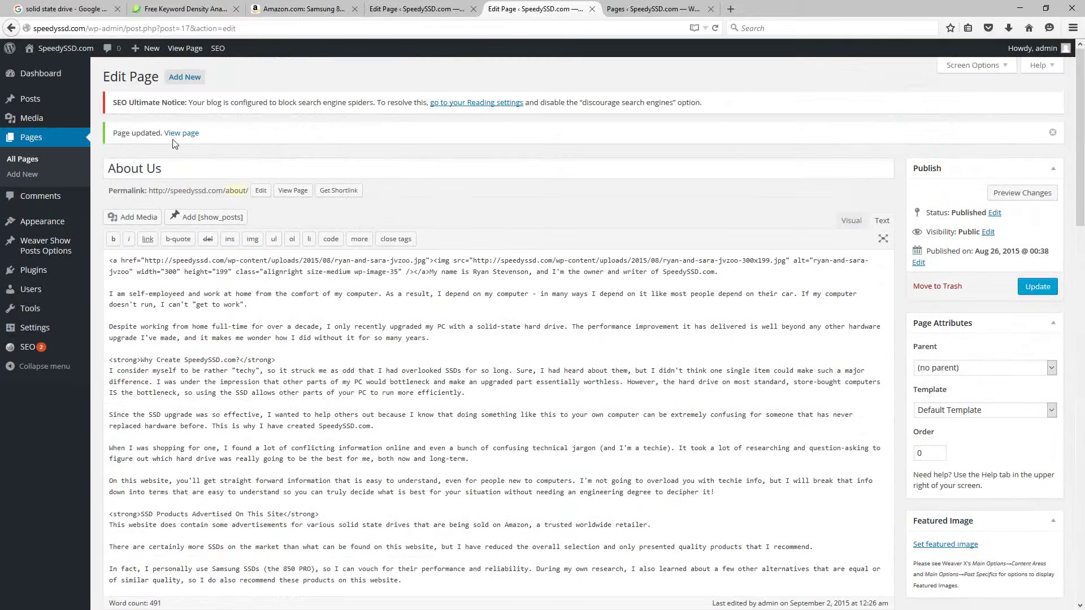
Open the published About Us page in a new tab and review its photo, bold headings and text down to the end
{"action": "right_click", "coordinate": [175, 134]}
{"action": "left_click", "coordinate": [228, 141]}
{"action": "left_click", "coordinate": [655, 9]}
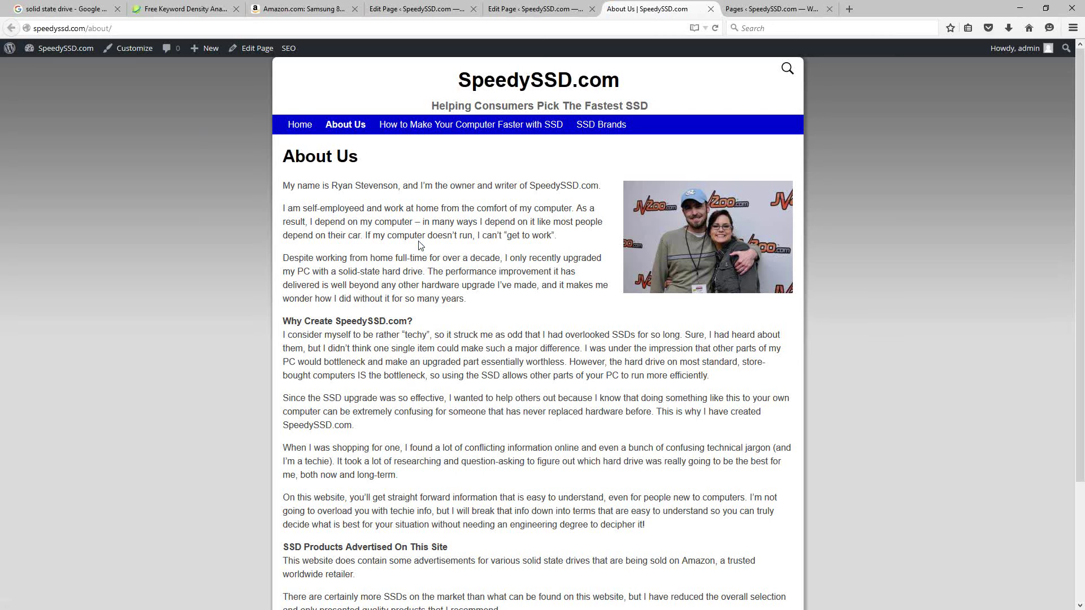
{"action": "scroll", "coordinate": [429, 254], "scroll_direction": "down", "scroll_amount": 4}
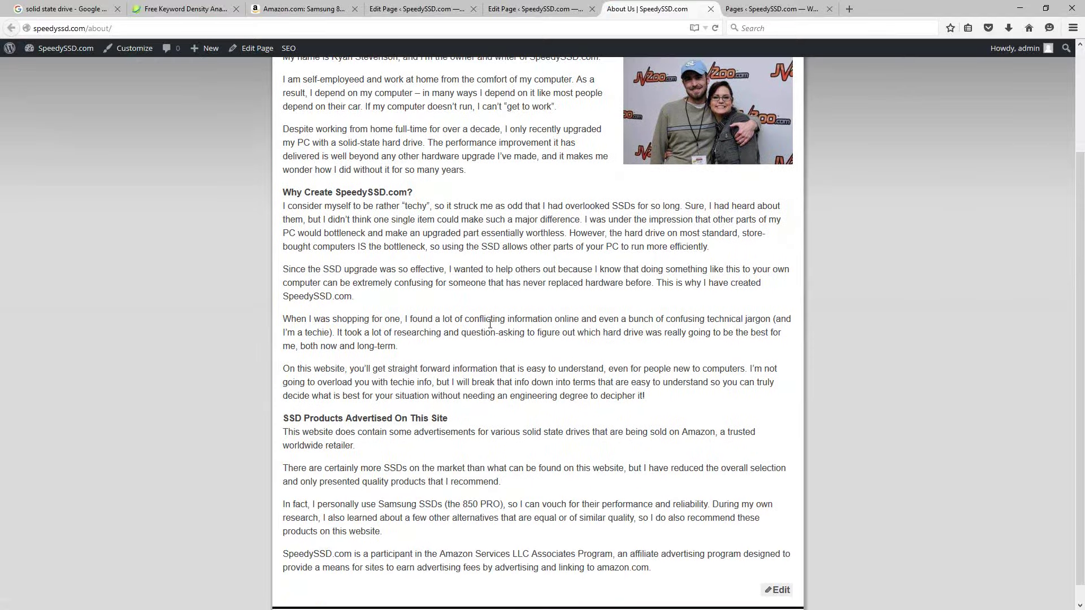
{"action": "scroll", "coordinate": [472, 351], "scroll_direction": "down", "scroll_amount": 1}
{"action": "scroll", "coordinate": [460, 333], "scroll_direction": "up", "scroll_amount": 4}
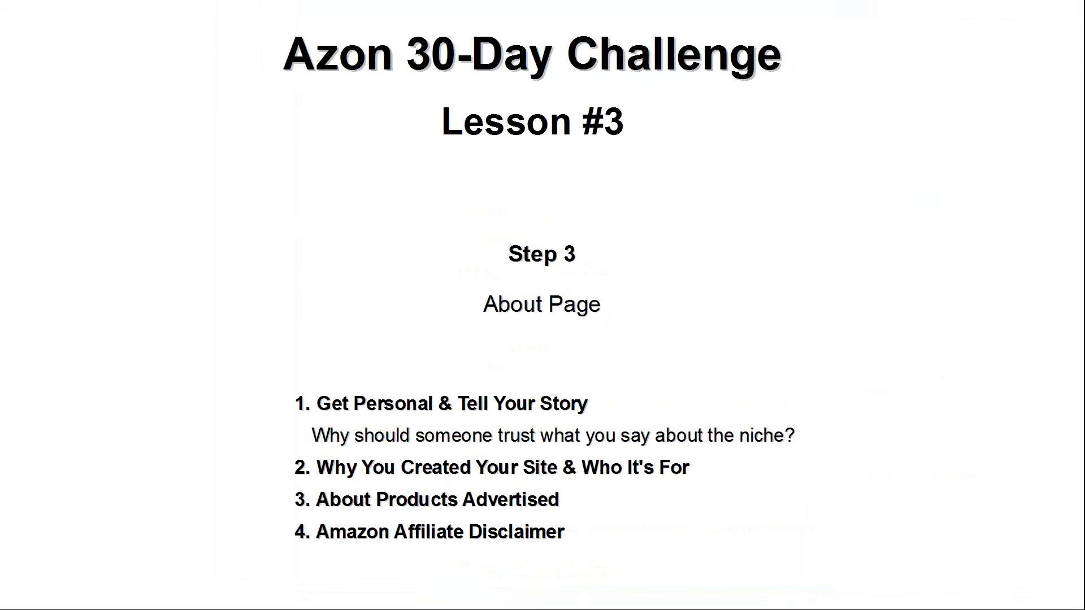
Advance to the Main Category Pages slide and shorten the info-category Notepad window to fit its text
{"action": "left_click", "coordinate": [751, 311]}
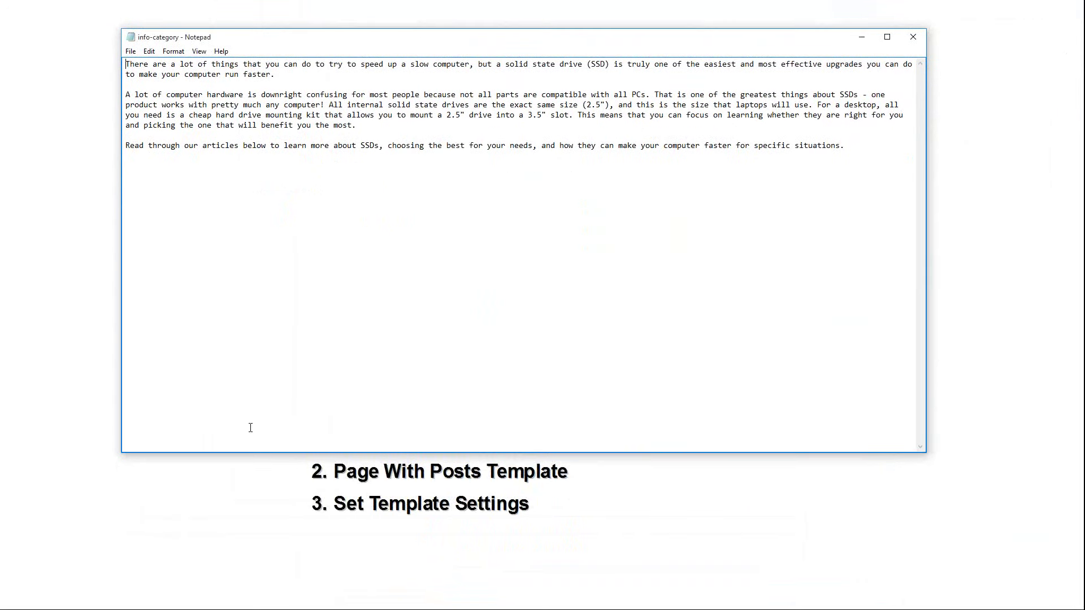
{"action": "left_click_drag", "start_coordinate": [283, 450], "coordinate": [242, 164]}
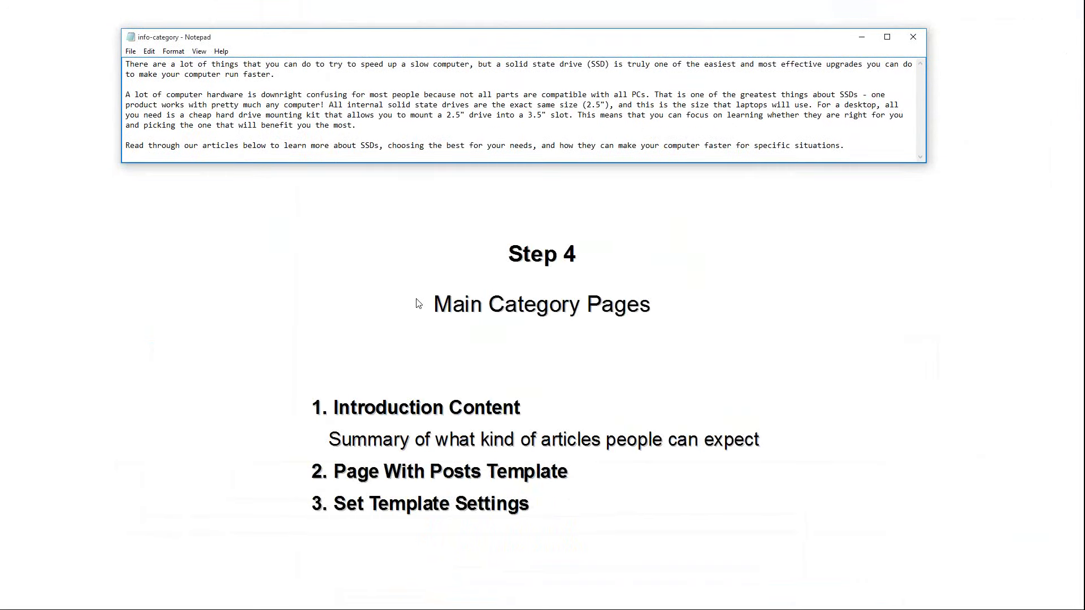
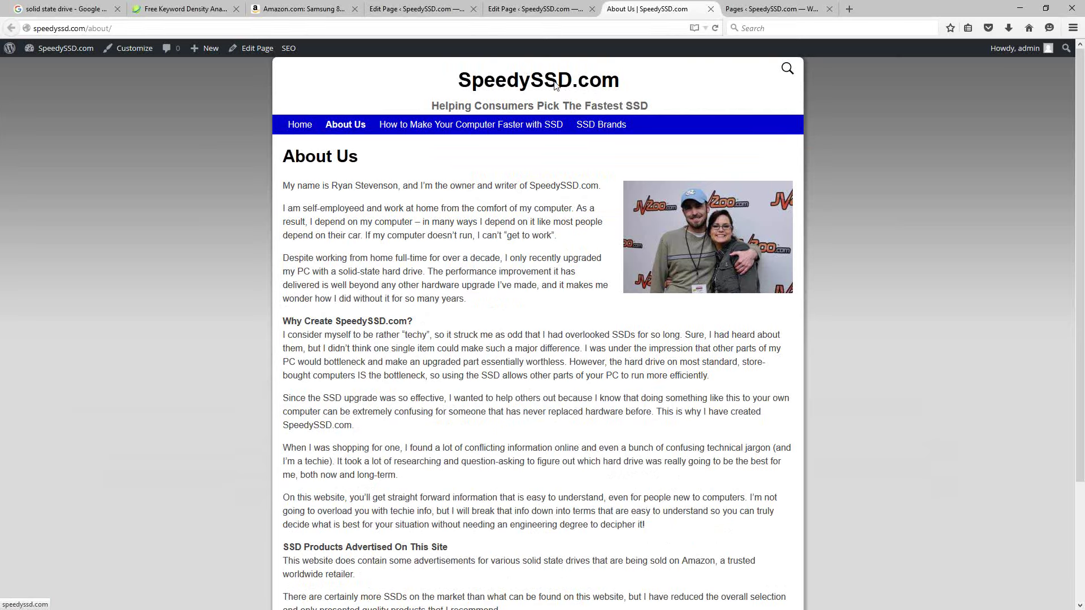
Switch to the browser, show the site's Pages list, and place the info-category Notepad window over it with a taller size
{"action": "left_click", "coordinate": [387, 8]}
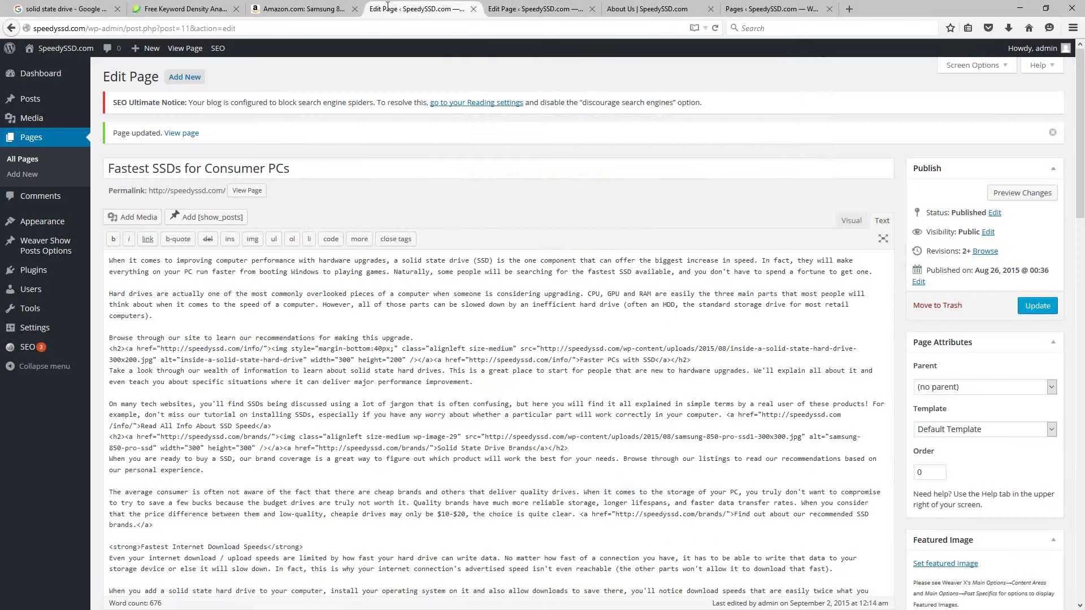
{"action": "key", "text": "F5"}
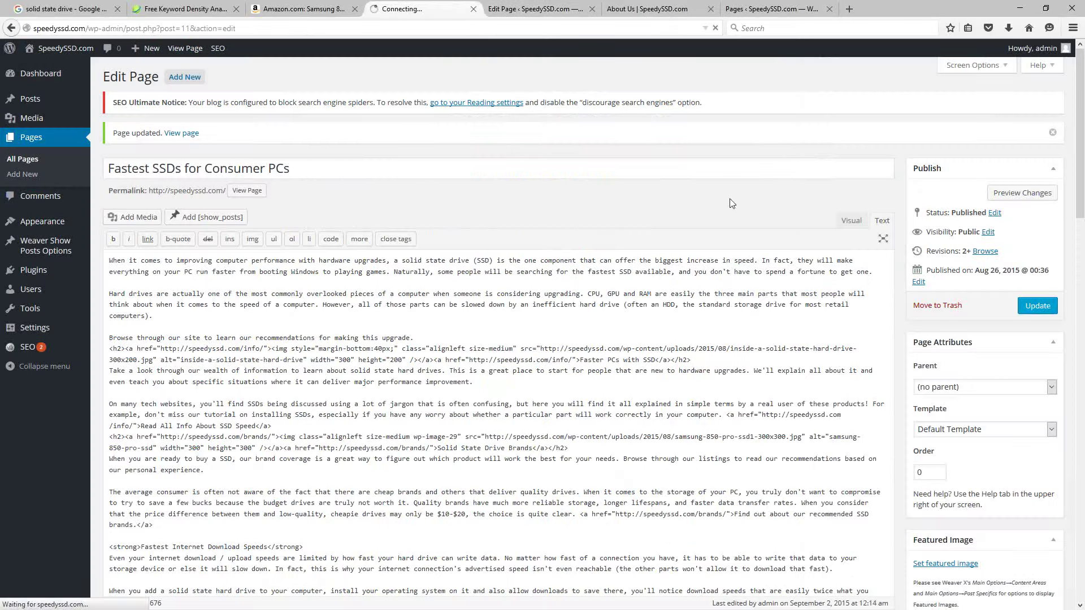
{"action": "left_click_drag", "start_coordinate": [1077, 215], "coordinate": [277, 186]}
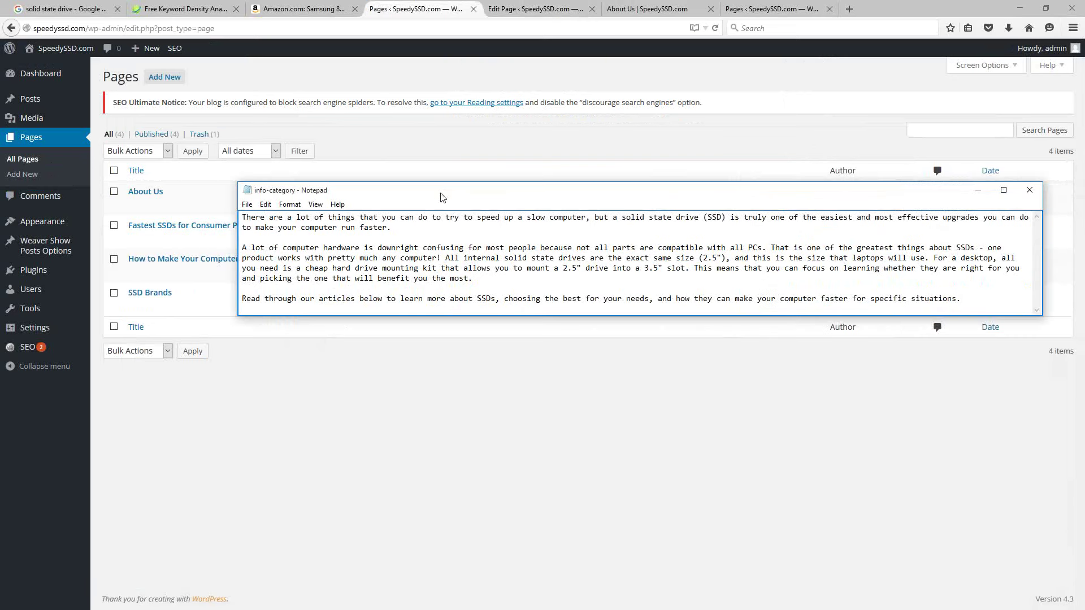
{"action": "left_click_drag", "start_coordinate": [387, 317], "coordinate": [382, 433]}
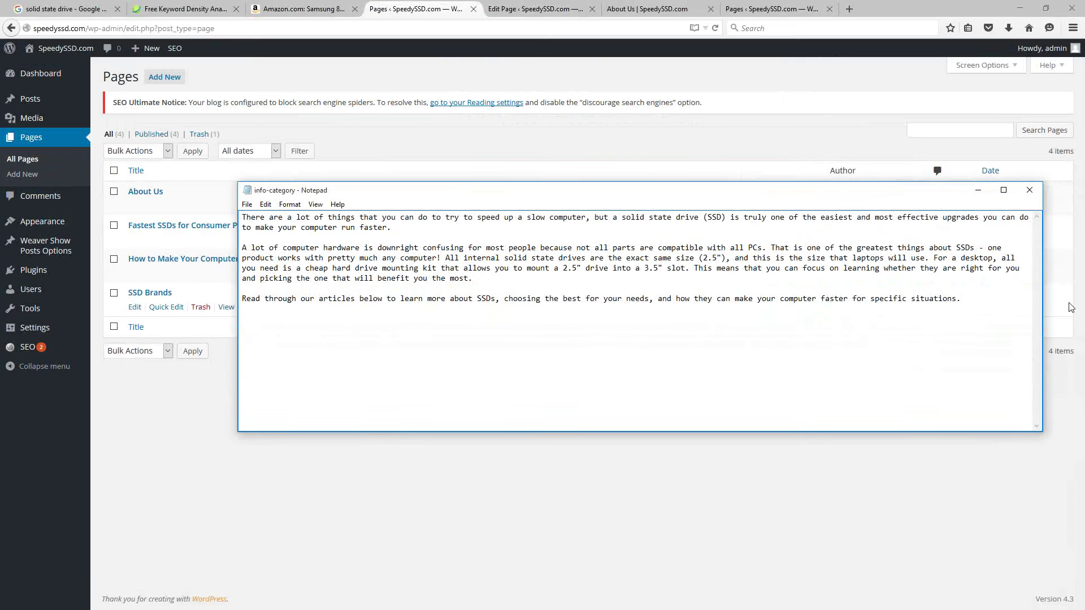
Turn off Word Wrap in the info-category Notepad file and copy its complete text
{"action": "left_click", "coordinate": [290, 204]}
{"action": "left_click", "coordinate": [305, 218]}
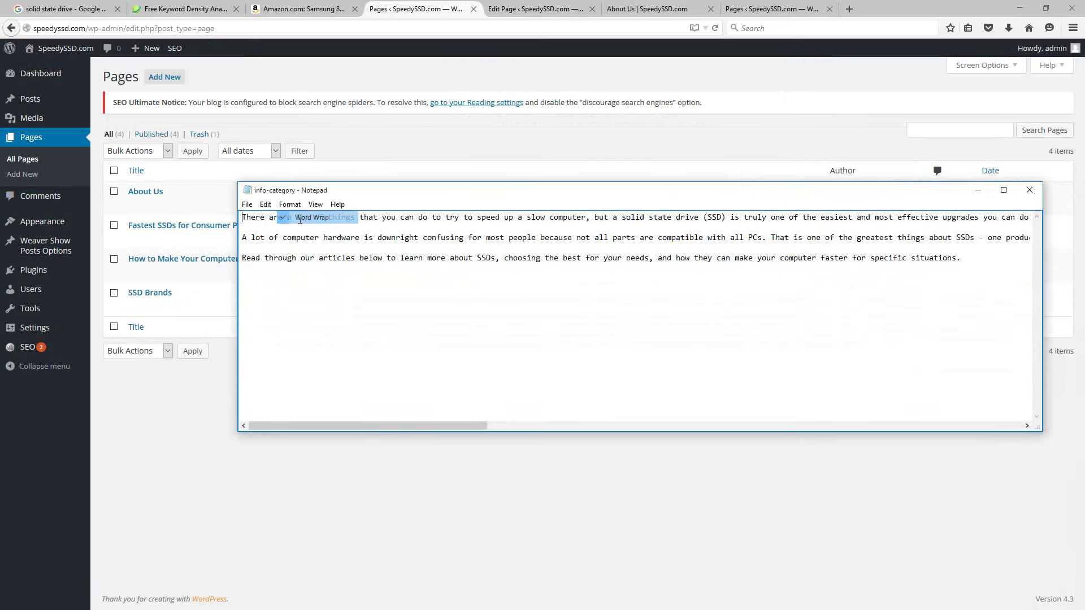
{"action": "left_click_drag", "start_coordinate": [274, 258], "coordinate": [244, 257]}
{"action": "left_click_drag", "start_coordinate": [993, 265], "coordinate": [170, 192]}
Open the "How to Make Your Computer Faster with SSD" page for editing and paste the info-category text as its content
{"action": "left_click", "coordinate": [1074, 243]}
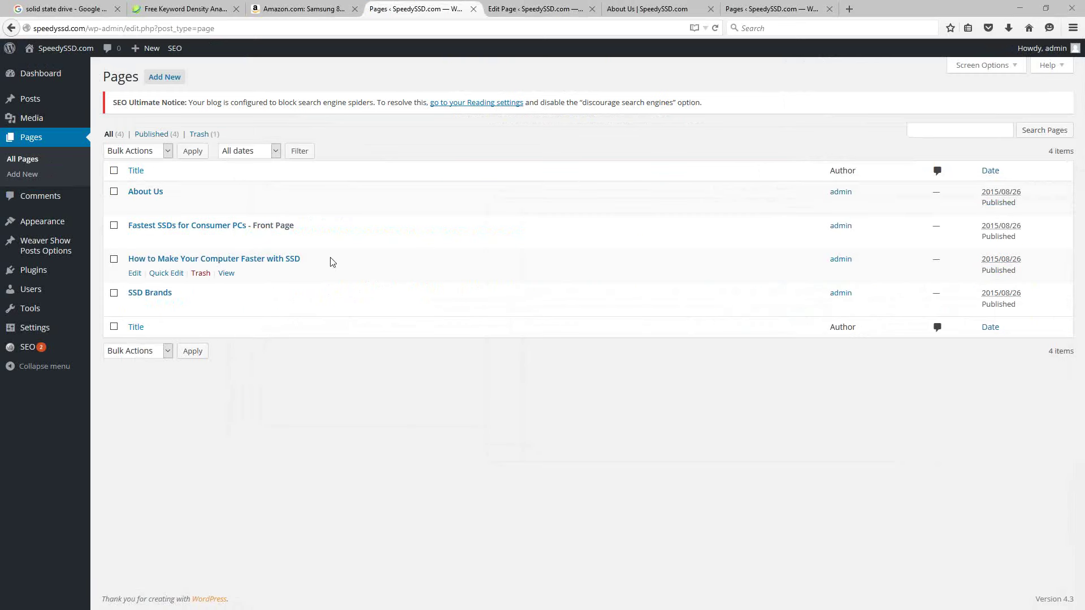
{"action": "left_click", "coordinate": [134, 274]}
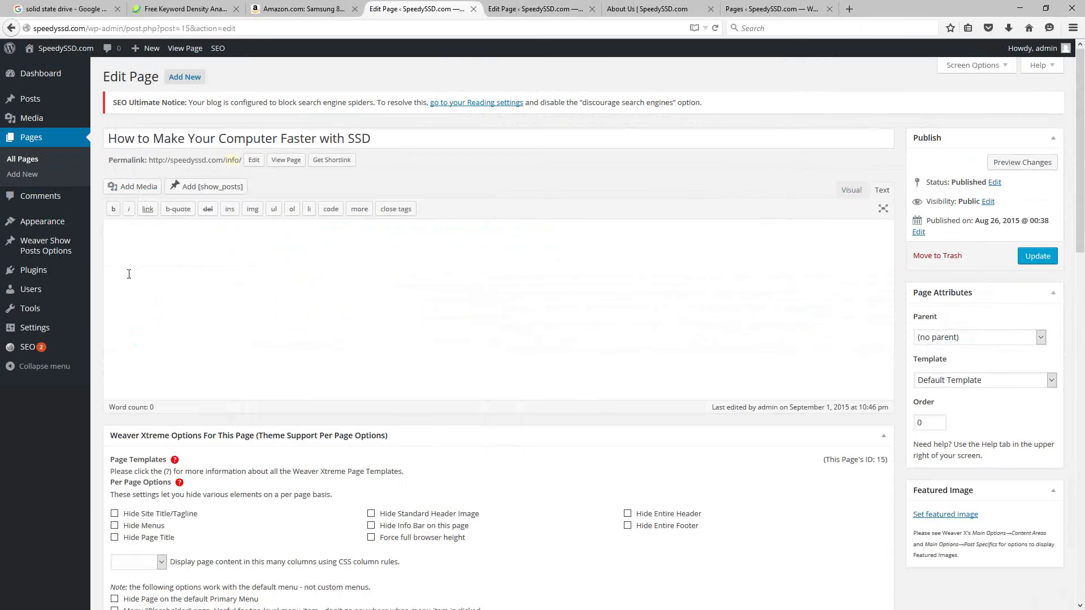
{"action": "left_click", "coordinate": [193, 276]}
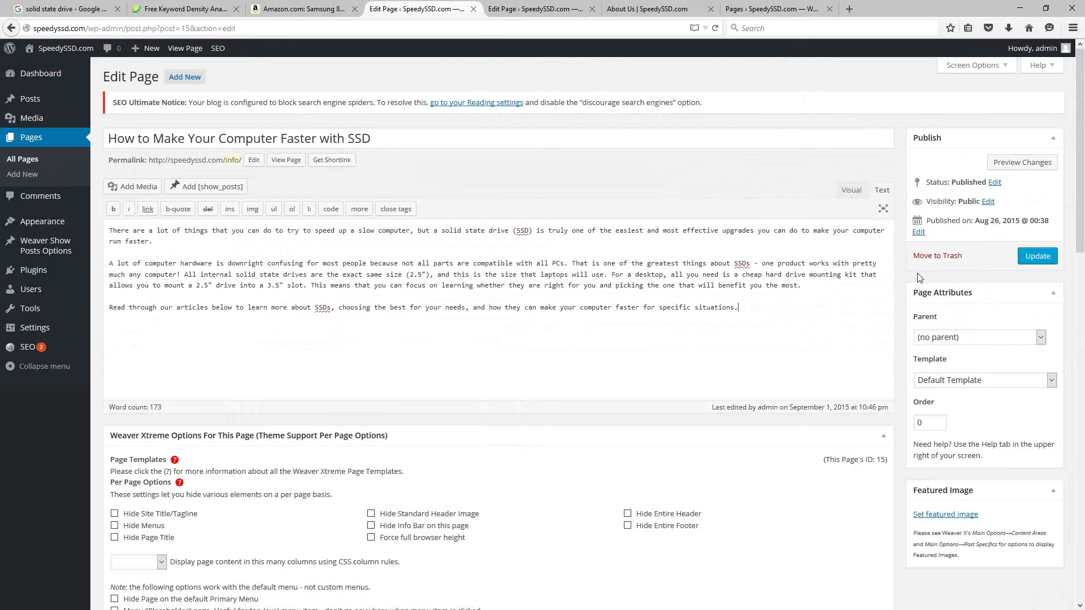
Set the page's template to Page With Posts, accept the permalink slug "info", and update the page
{"action": "left_click", "coordinate": [918, 381]}
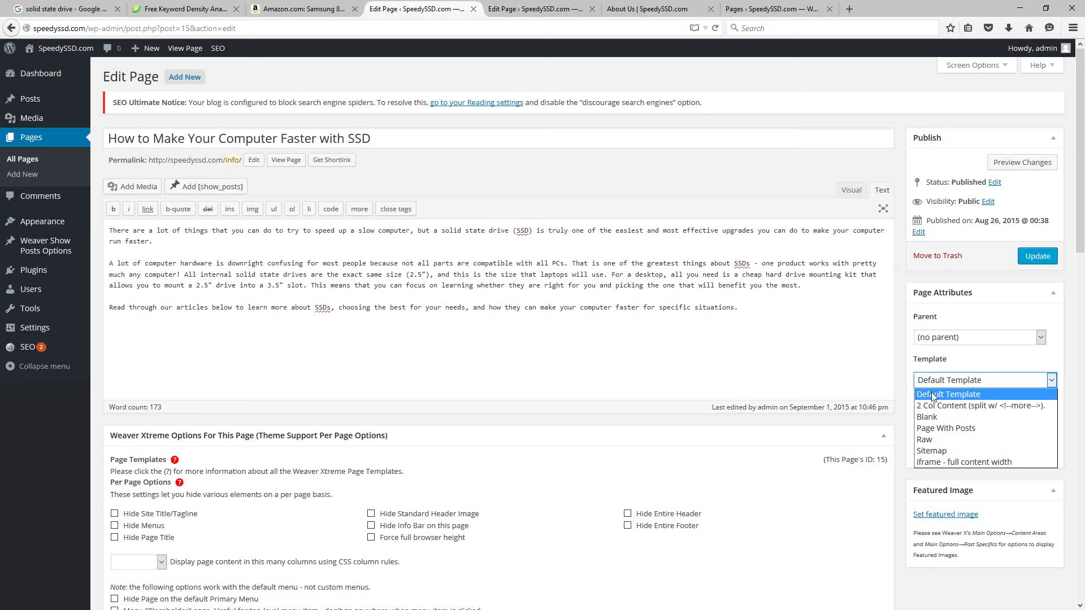
{"action": "left_click", "coordinate": [928, 431]}
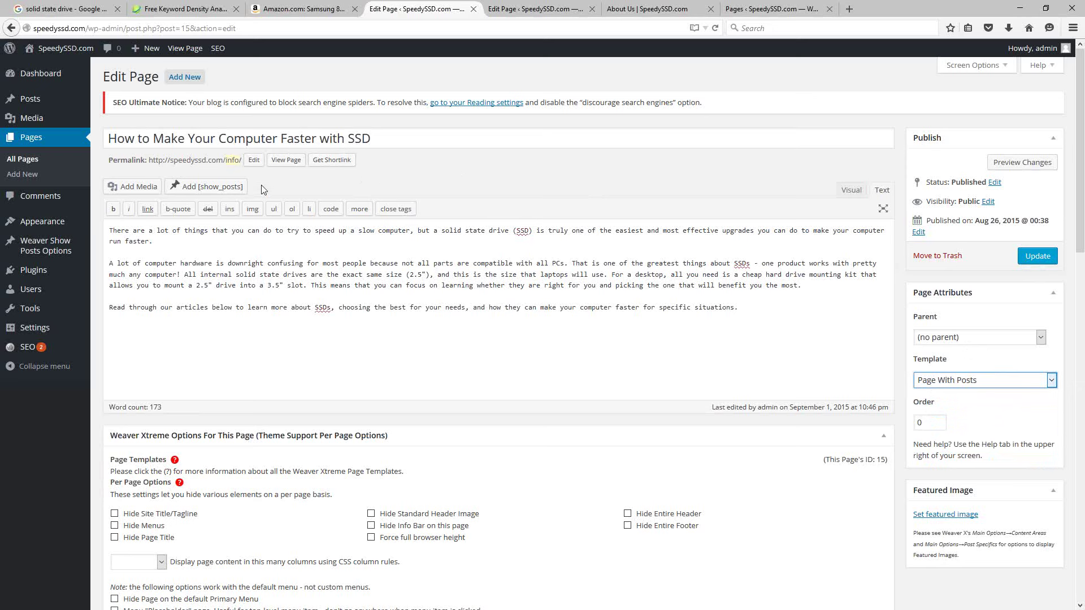
{"action": "left_click", "coordinate": [231, 159]}
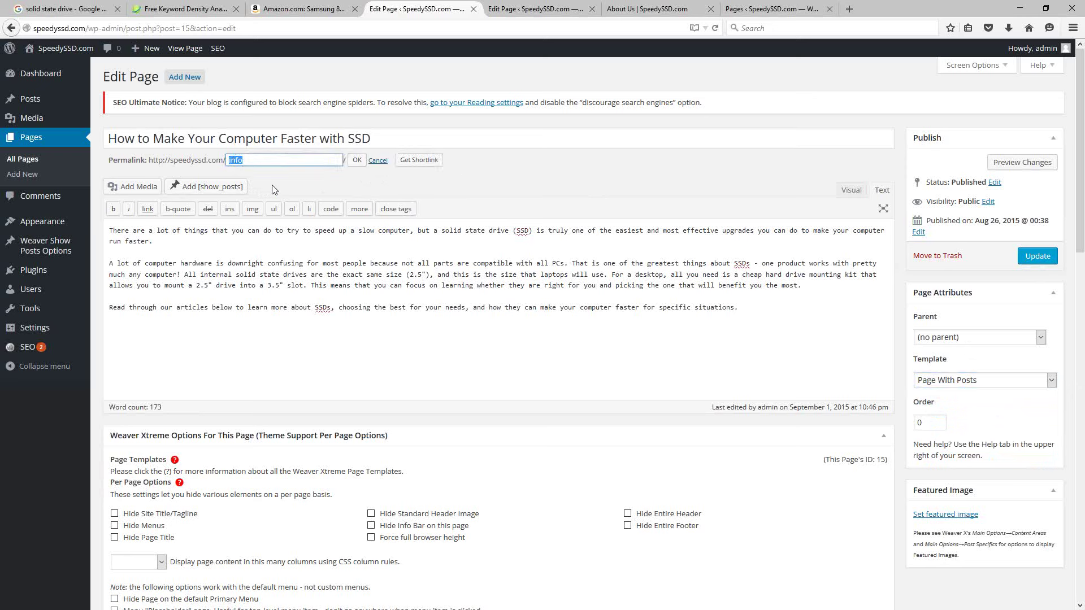
{"action": "left_click", "coordinate": [357, 160]}
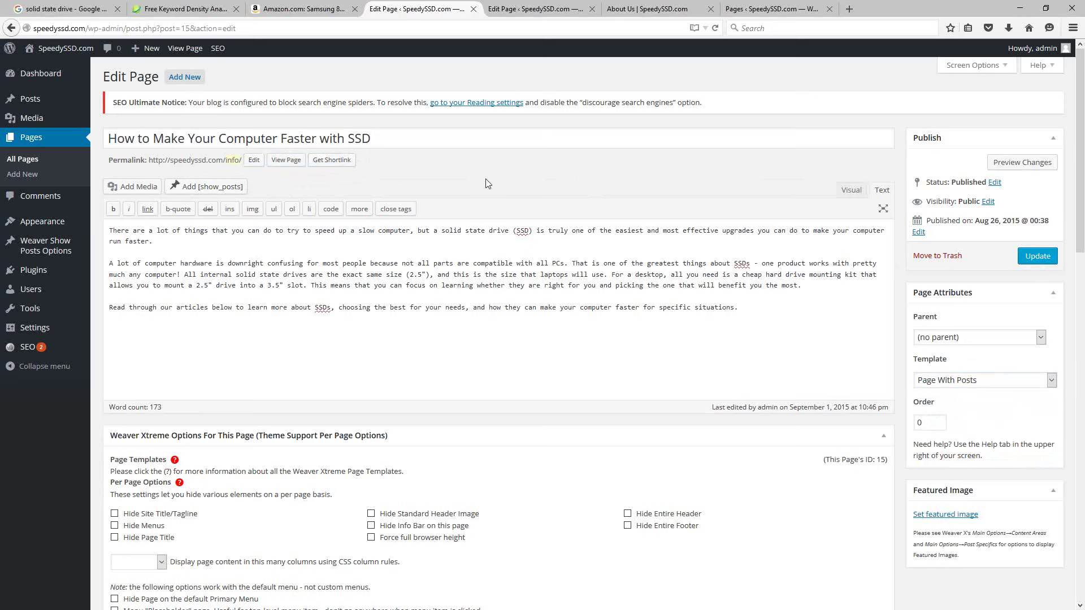
{"action": "left_click", "coordinate": [1038, 256]}
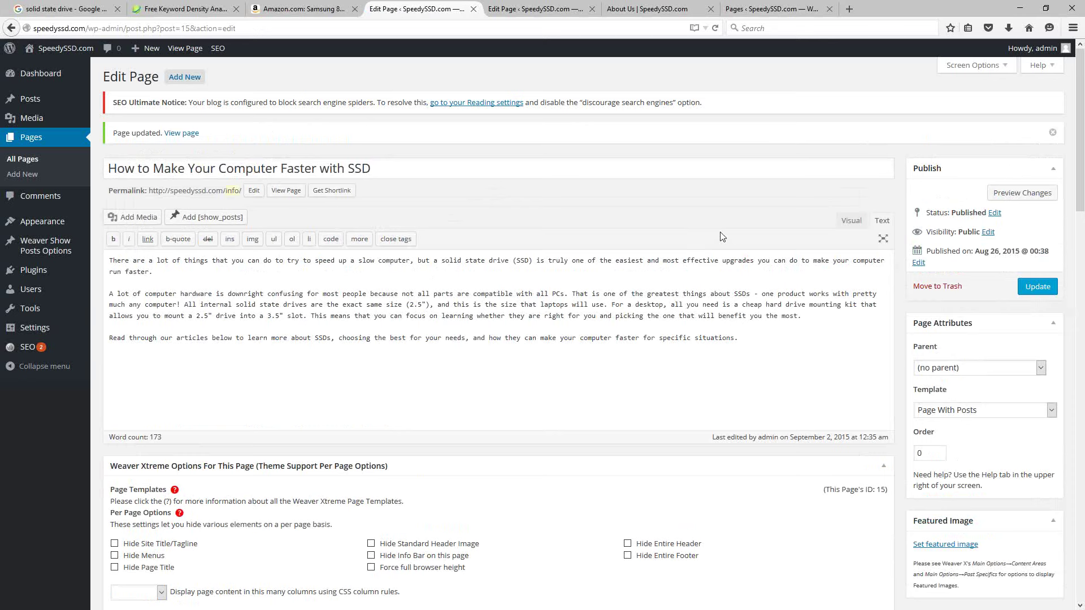
Review the page's Weaver Xtreme options, especially the filters in the settings for the "Page with Posts" template
{"action": "scroll", "coordinate": [723, 235], "scroll_direction": "down", "scroll_amount": 10}
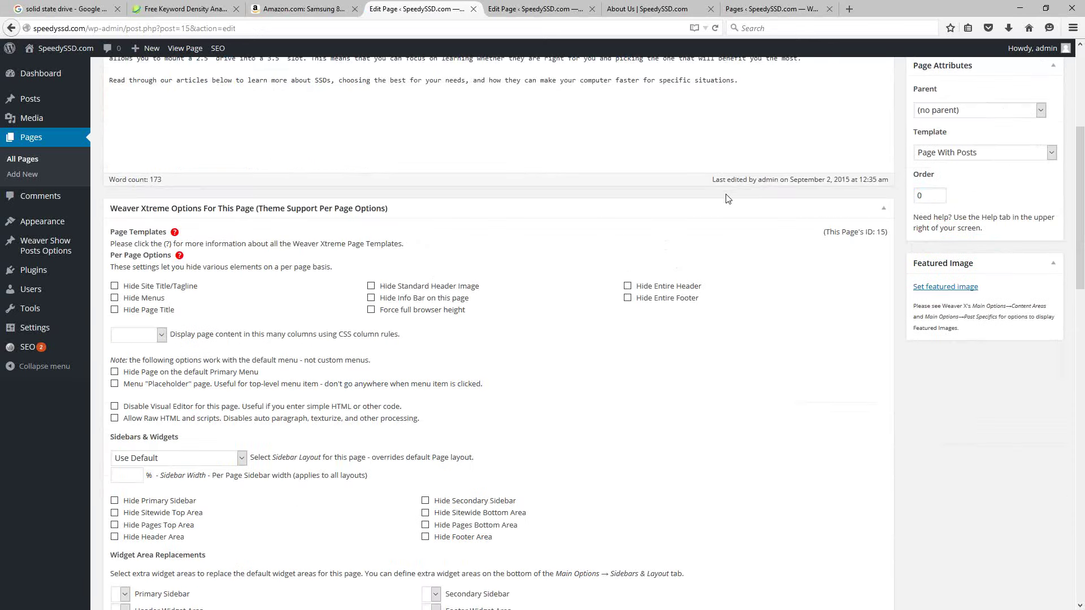
{"action": "scroll", "coordinate": [672, 212], "scroll_direction": "down", "scroll_amount": 3}
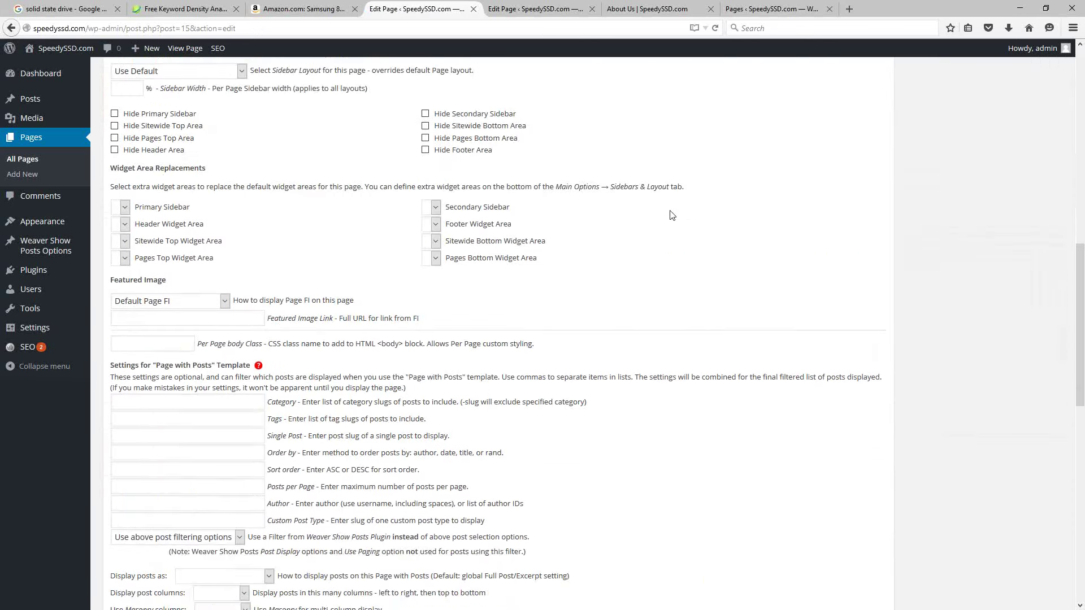
{"action": "scroll", "coordinate": [617, 200], "scroll_direction": "down", "scroll_amount": 2}
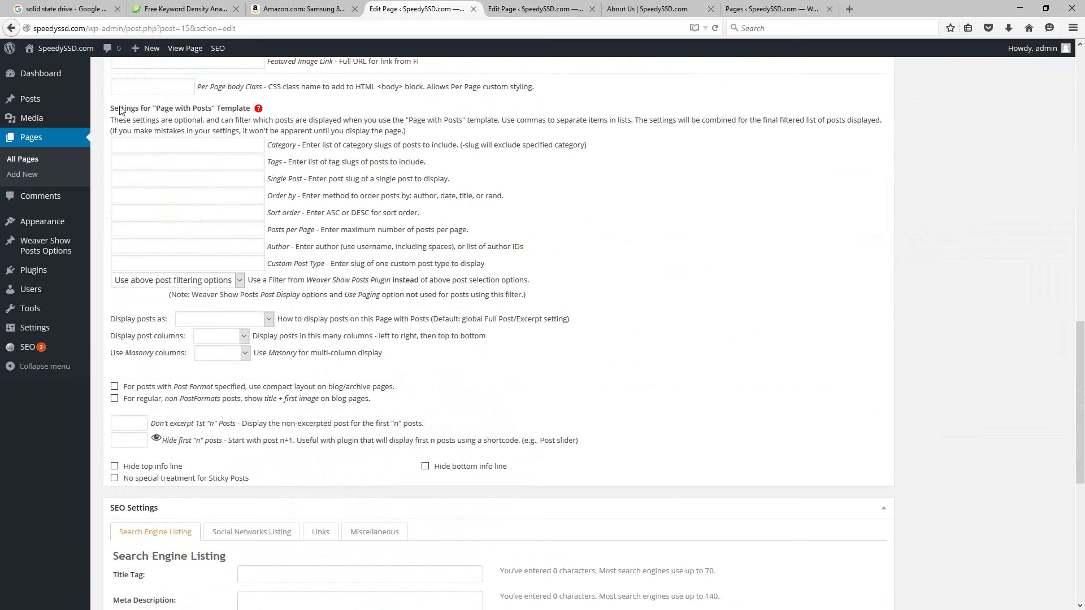
{"action": "left_click_drag", "start_coordinate": [111, 110], "coordinate": [251, 113]}
{"action": "scroll", "coordinate": [109, 262], "scroll_direction": "up", "scroll_amount": 13}
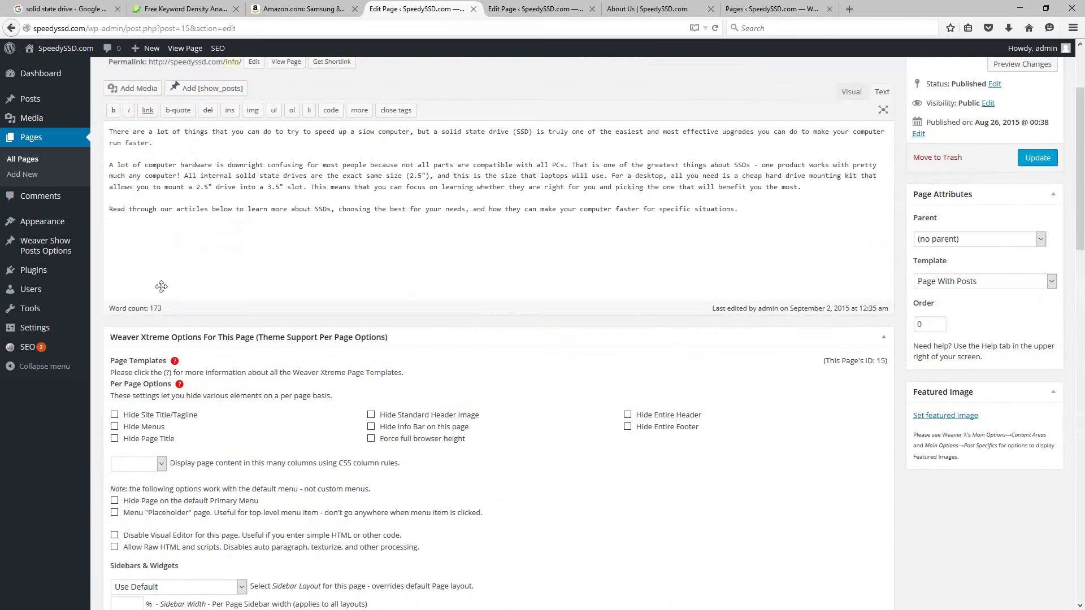
{"action": "scroll", "coordinate": [216, 349], "scroll_direction": "down", "scroll_amount": 2}
{"action": "scroll", "coordinate": [217, 349], "scroll_direction": "down", "scroll_amount": 15}
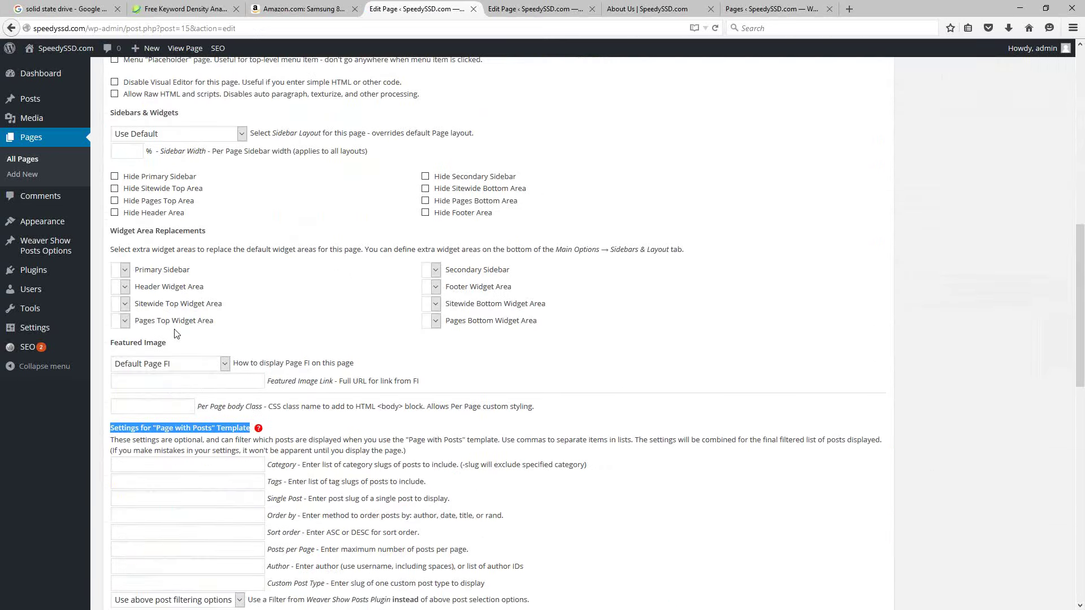
{"action": "scroll", "coordinate": [173, 333], "scroll_direction": "up", "scroll_amount": 4}
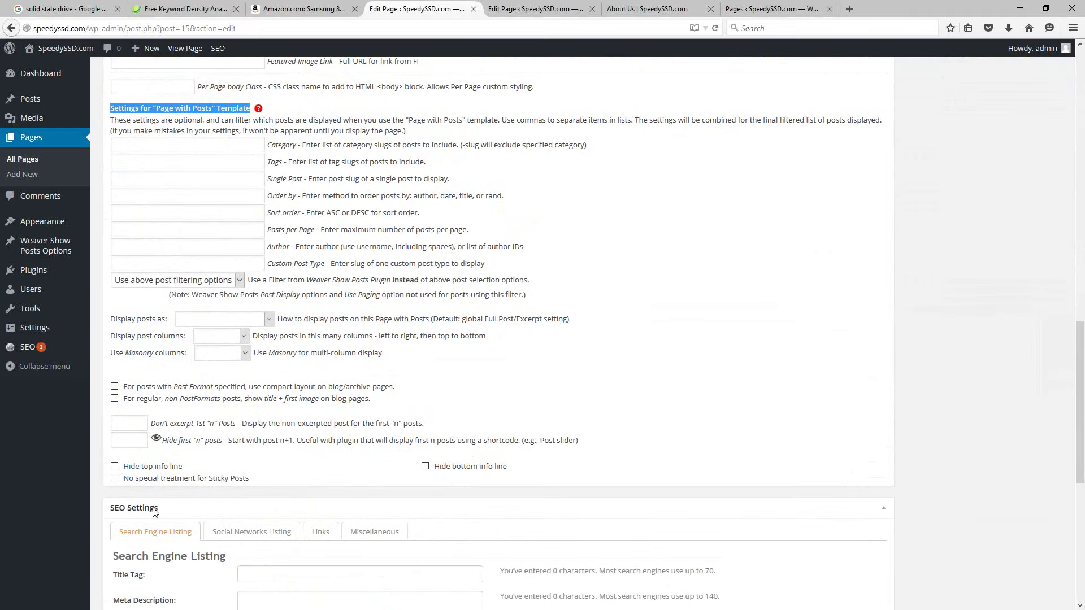
{"action": "left_click", "coordinate": [339, 137]}
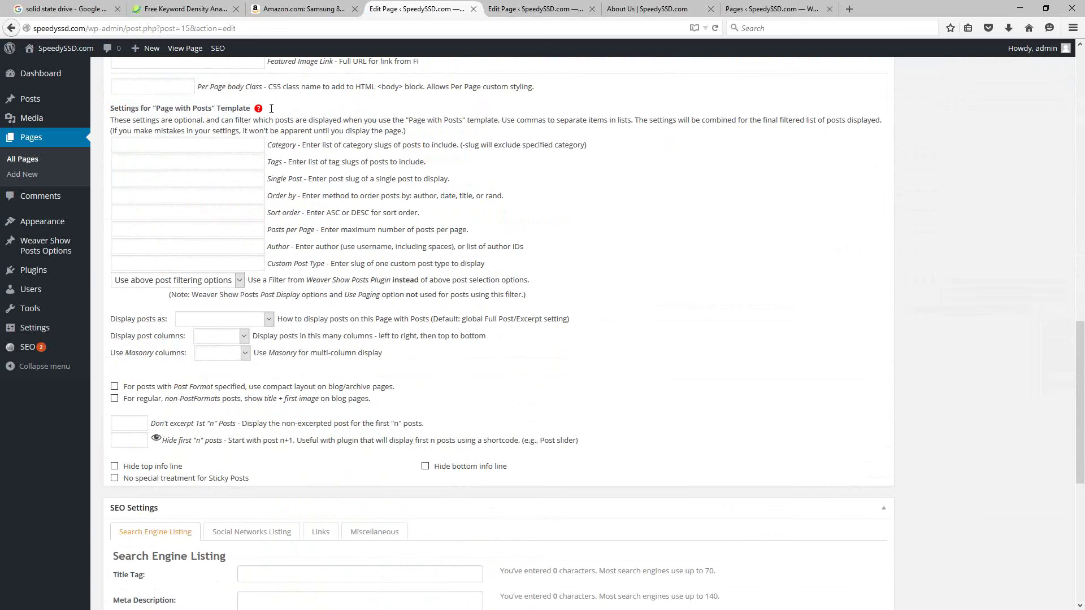
{"action": "left_click_drag", "start_coordinate": [114, 120], "coordinate": [528, 362]}
{"action": "left_click_drag", "start_coordinate": [596, 374], "coordinate": [426, 300]}
{"action": "left_click", "coordinate": [388, 315]}
Open the post categories in a new browser tab and look up the slug of the Info category
{"action": "left_click", "coordinate": [145, 142]}
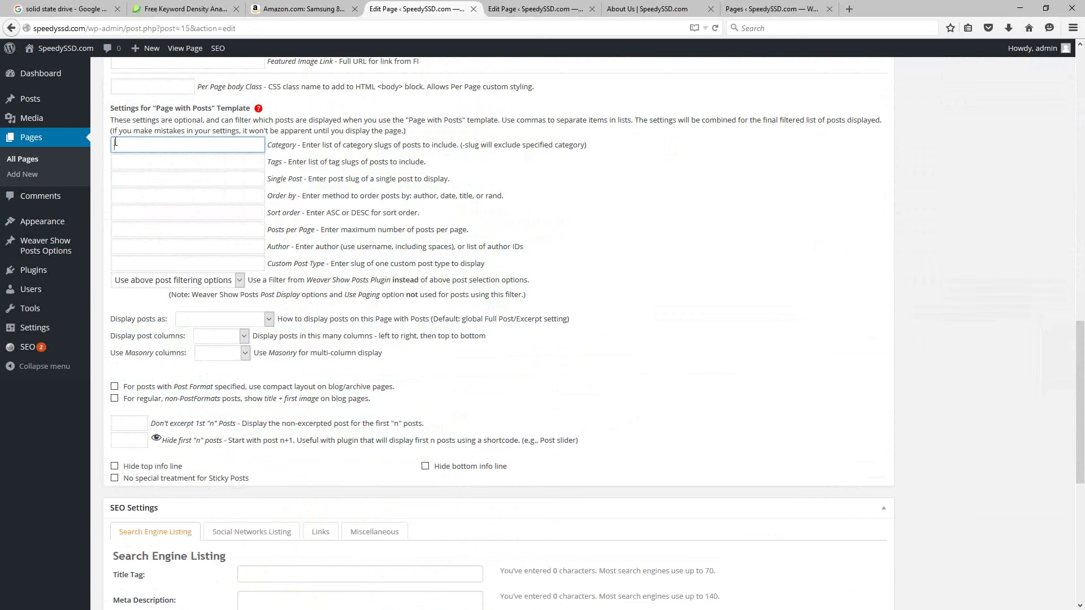
{"action": "mouse_move", "coordinate": [83, 104]}
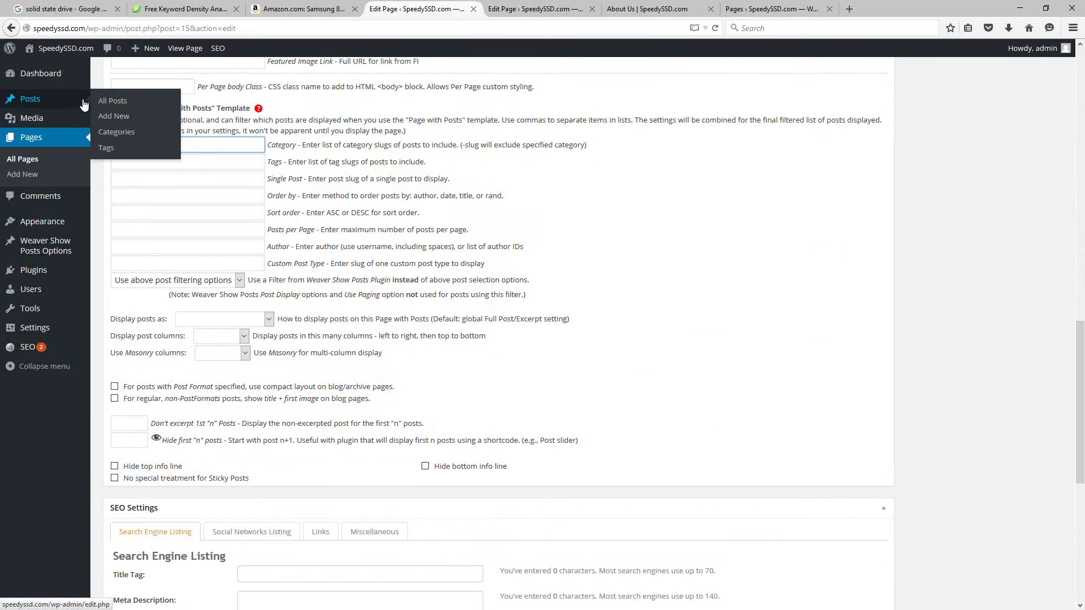
{"action": "right_click", "coordinate": [110, 133]}
{"action": "left_click", "coordinate": [142, 140]}
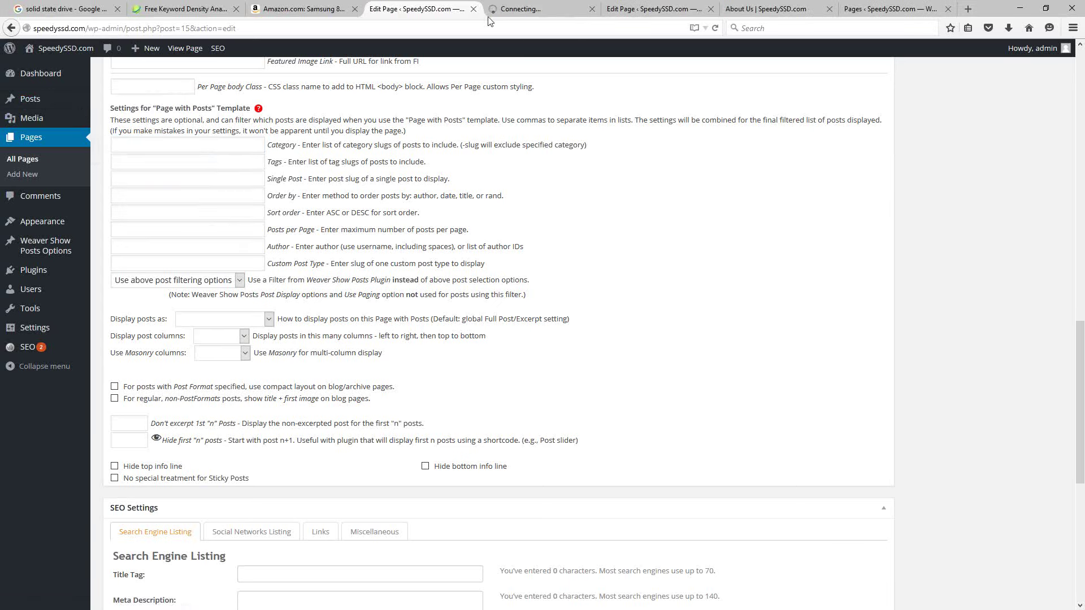
{"action": "left_click", "coordinate": [514, 9]}
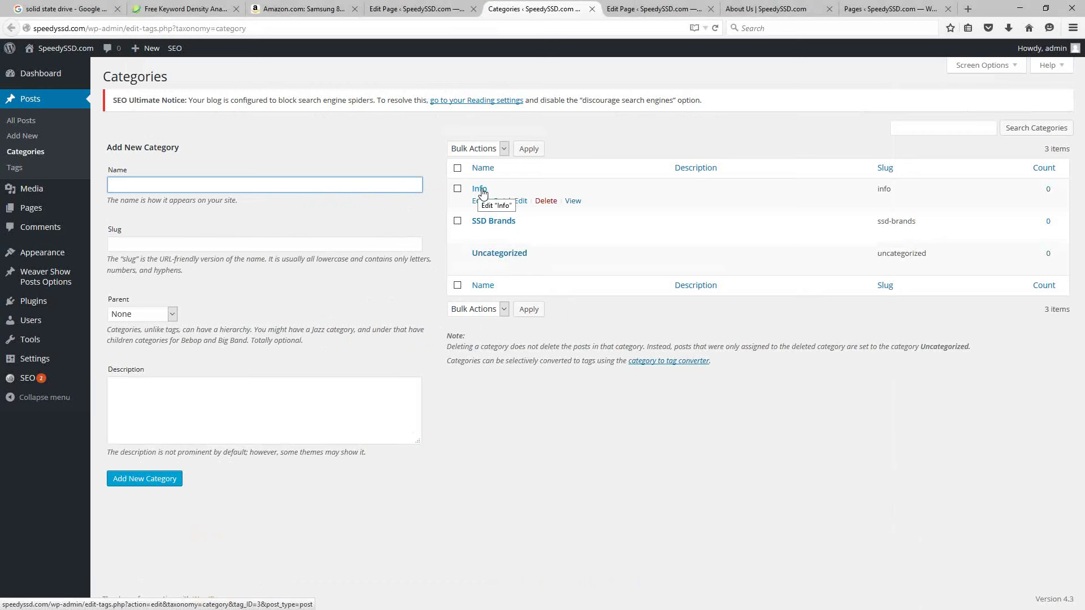
{"action": "left_click_drag", "start_coordinate": [895, 193], "coordinate": [877, 191]}
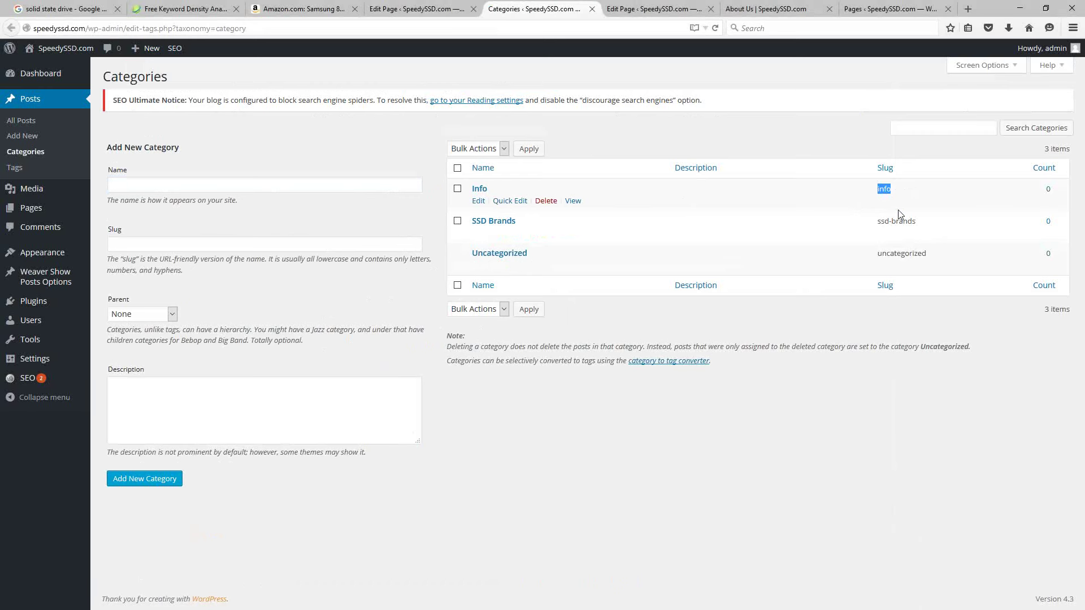
Back on the page being edited, set the "Page with Posts" Category filter to info
{"action": "left_click", "coordinate": [407, 6]}
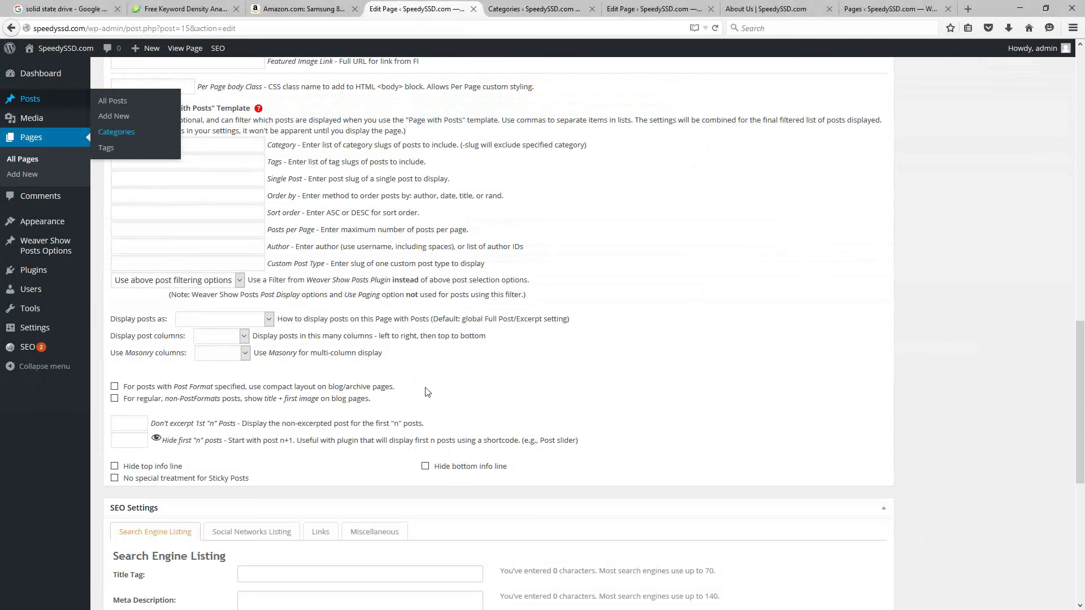
{"action": "left_click", "coordinate": [130, 149]}
{"action": "type", "text": "info"}
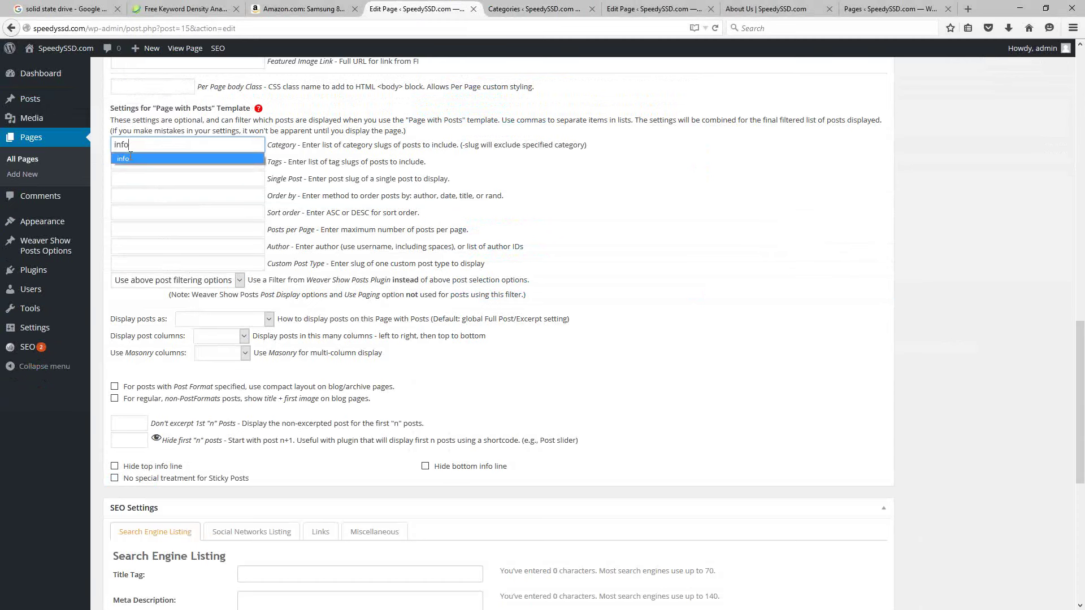
{"action": "left_click", "coordinate": [341, 143]}
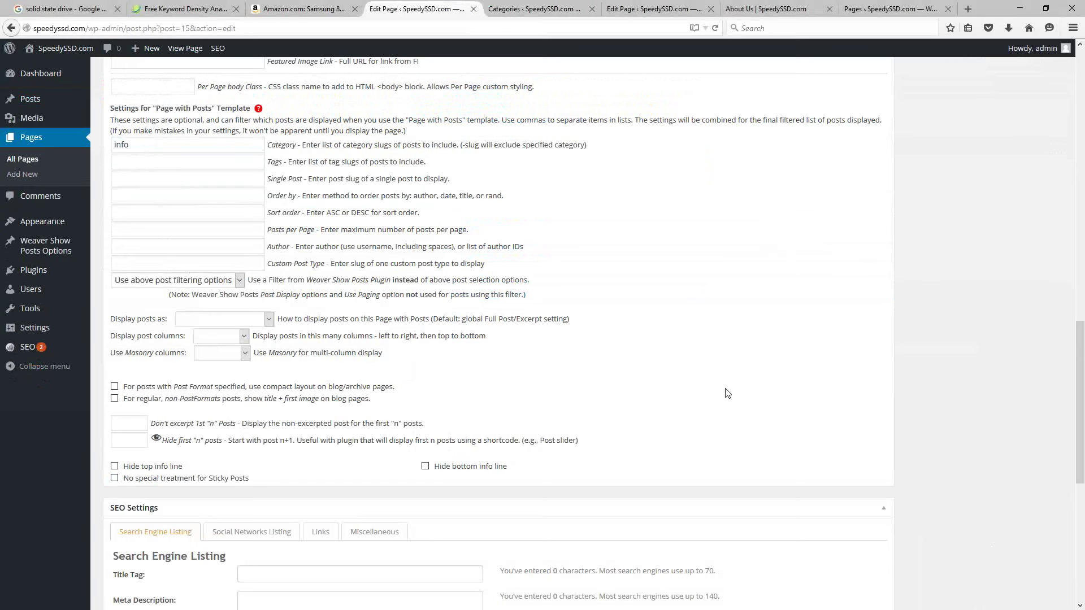
Review the "Page with Posts" choices for how posts are displayed and in how many columns, without changing them
{"action": "scroll", "coordinate": [725, 393], "scroll_direction": "up", "scroll_amount": 10}
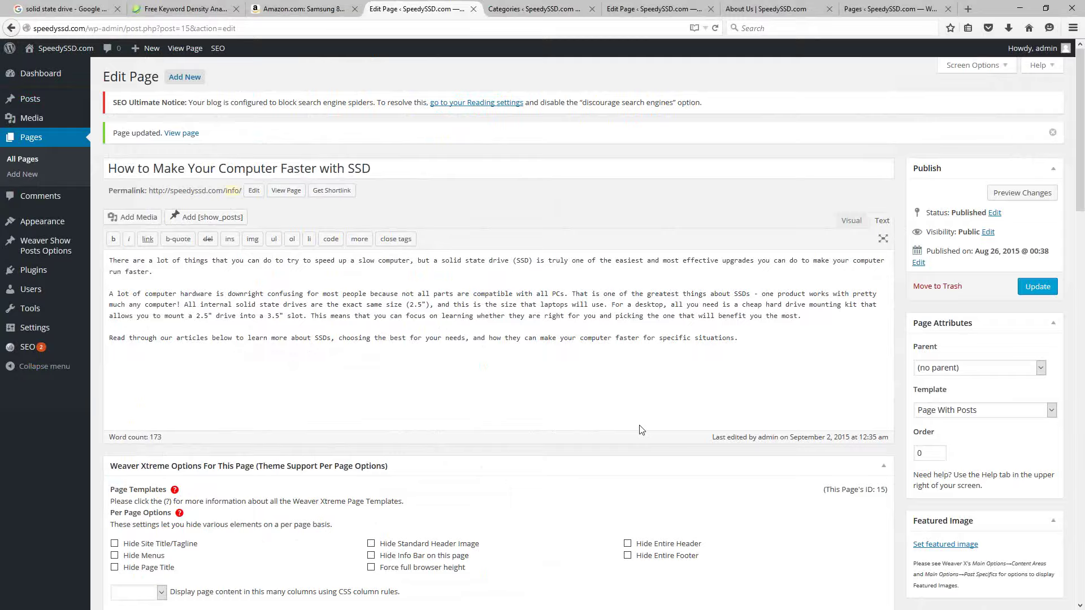
{"action": "scroll", "coordinate": [616, 433], "scroll_direction": "down", "scroll_amount": 15}
{"action": "scroll", "coordinate": [615, 432], "scroll_direction": "down", "scroll_amount": 5}
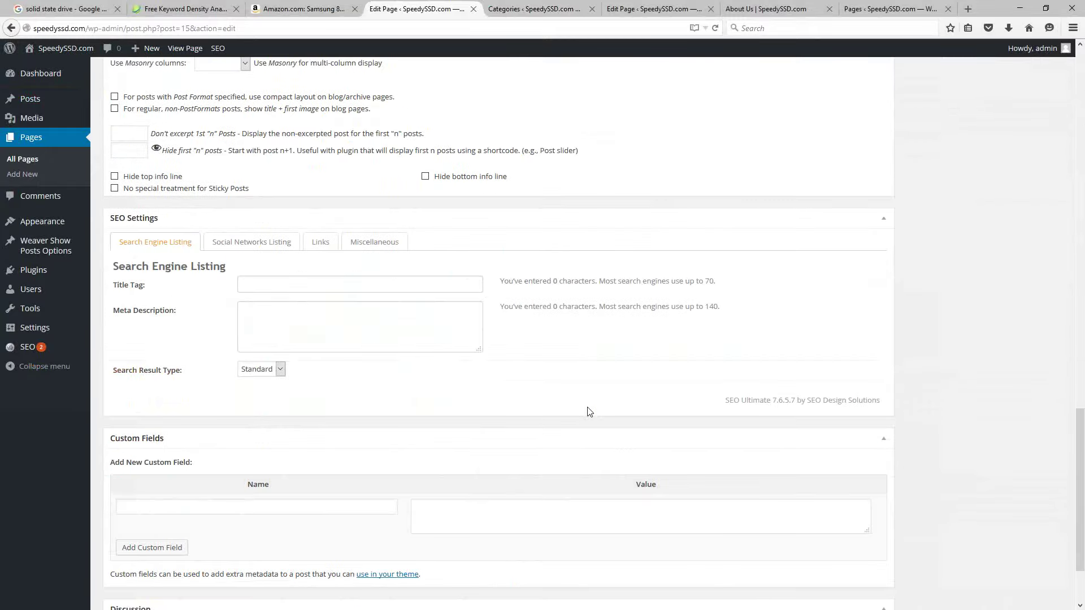
{"action": "scroll", "coordinate": [588, 412], "scroll_direction": "up", "scroll_amount": 6}
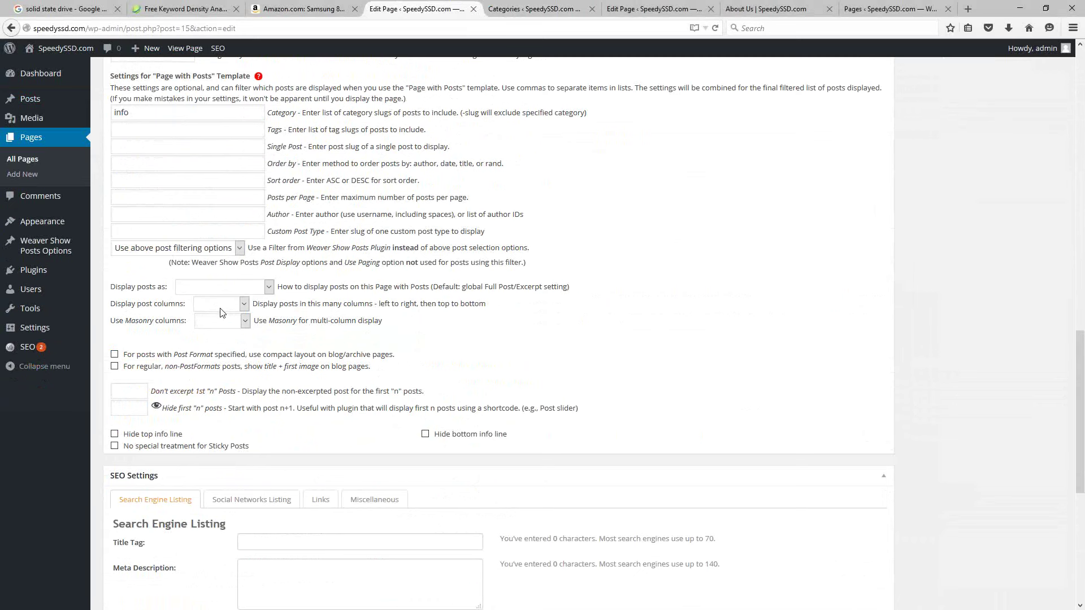
{"action": "left_click", "coordinate": [269, 288]}
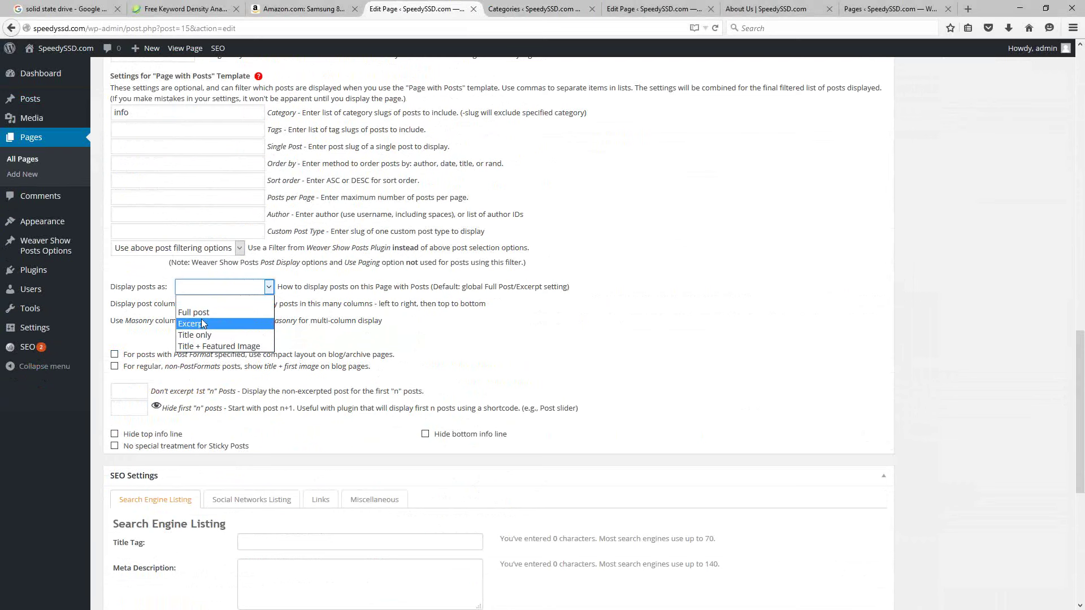
{"action": "left_click", "coordinate": [359, 298]}
{"action": "left_click", "coordinate": [239, 307]}
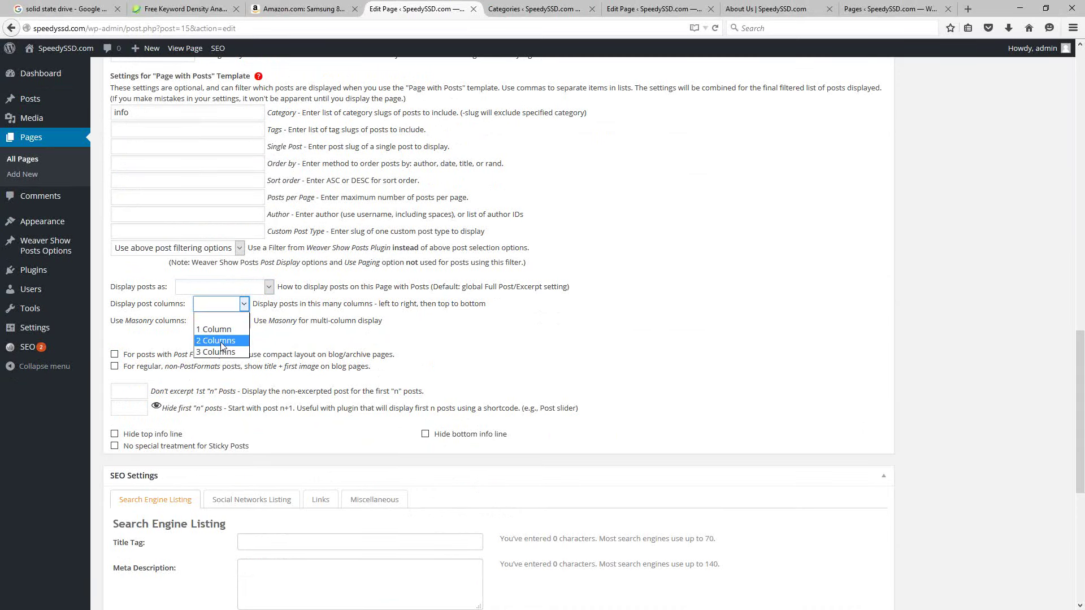
{"action": "left_click", "coordinate": [421, 321]}
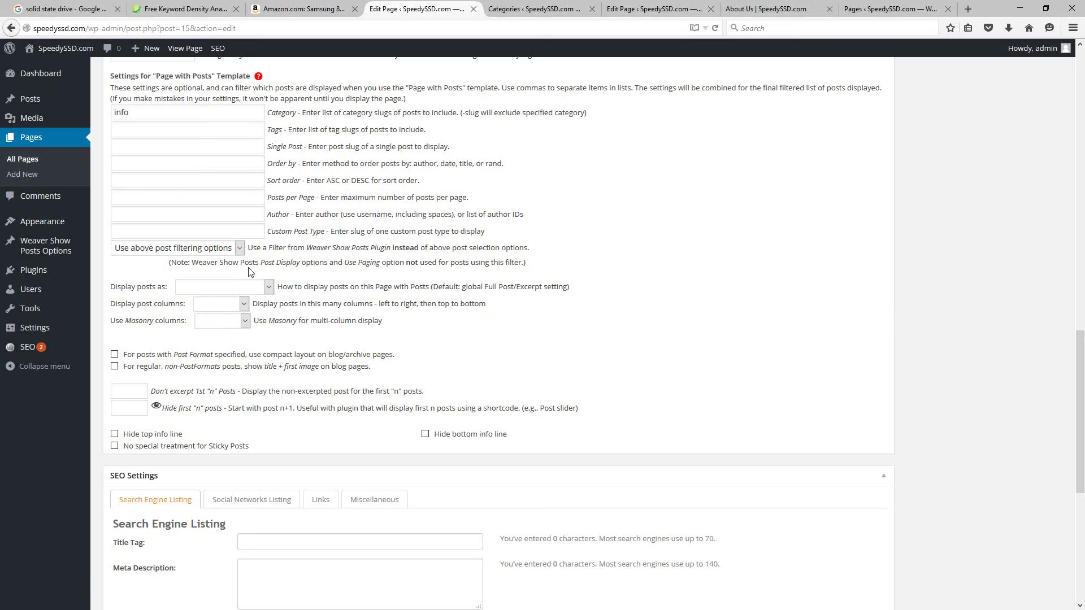
{"action": "triple_click", "coordinate": [490, 337]}
{"action": "left_click", "coordinate": [522, 339]}
{"action": "scroll", "coordinate": [619, 340], "scroll_direction": "up", "scroll_amount": 5}
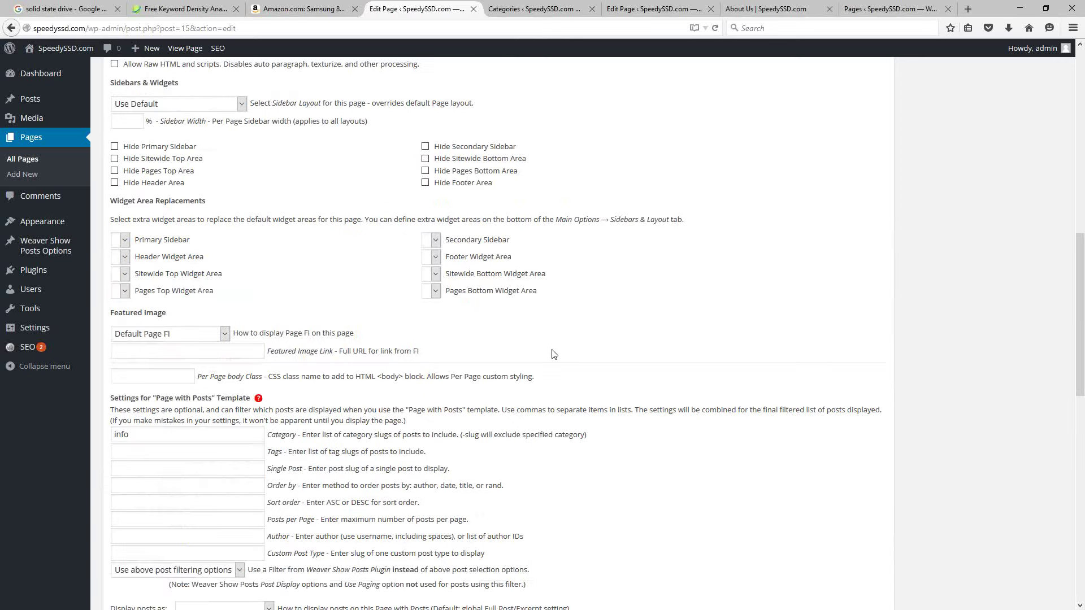
Copy the page title "How to Make Your Computer Faster with SSD" into the search engine listing's Title Tag
{"action": "scroll", "coordinate": [638, 339], "scroll_direction": "up", "scroll_amount": 10}
{"action": "left_click_drag", "start_coordinate": [399, 165], "coordinate": [106, 168]}
{"action": "key", "text": "ctrl+c"}
{"action": "scroll", "coordinate": [421, 331], "scroll_direction": "down", "scroll_amount": 15}
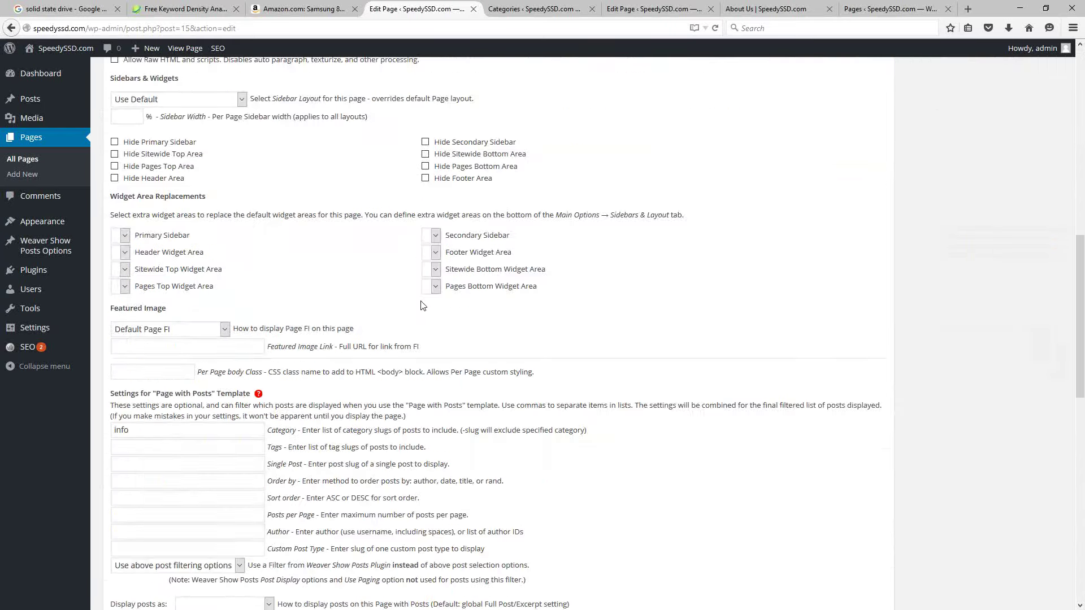
{"action": "scroll", "coordinate": [421, 332], "scroll_direction": "down", "scroll_amount": 2}
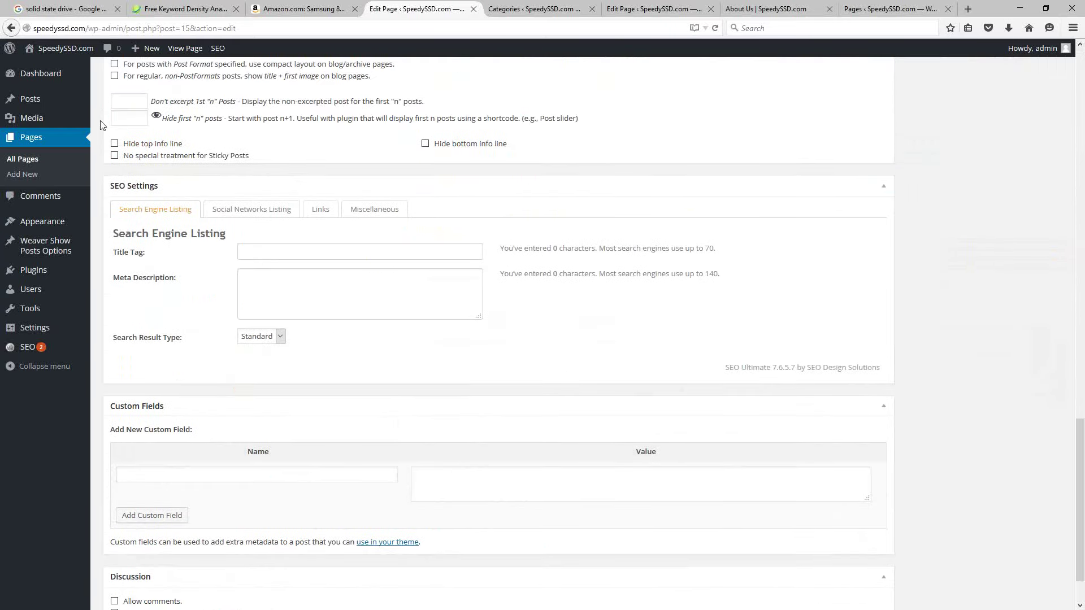
{"action": "left_click", "coordinate": [266, 249]}
{"action": "key", "text": "ctrl+v"}
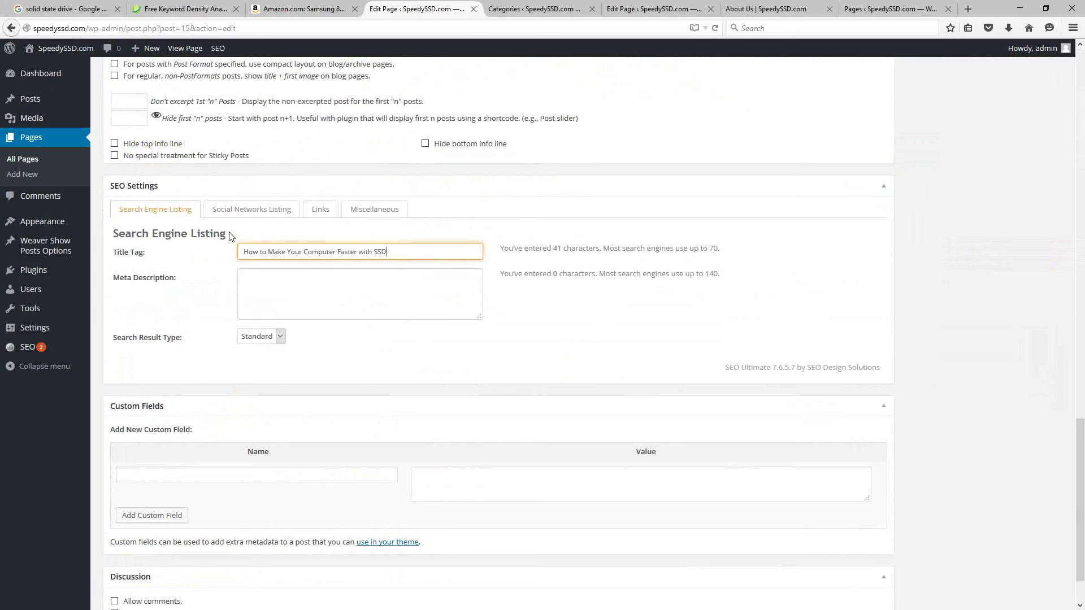
Use the copied title "How to Make Your Computer Faster with SSD" as the social networks listing's title
{"action": "left_click", "coordinate": [238, 215]}
{"action": "left_click", "coordinate": [265, 252]}
{"action": "key", "text": "ctrl+v"}
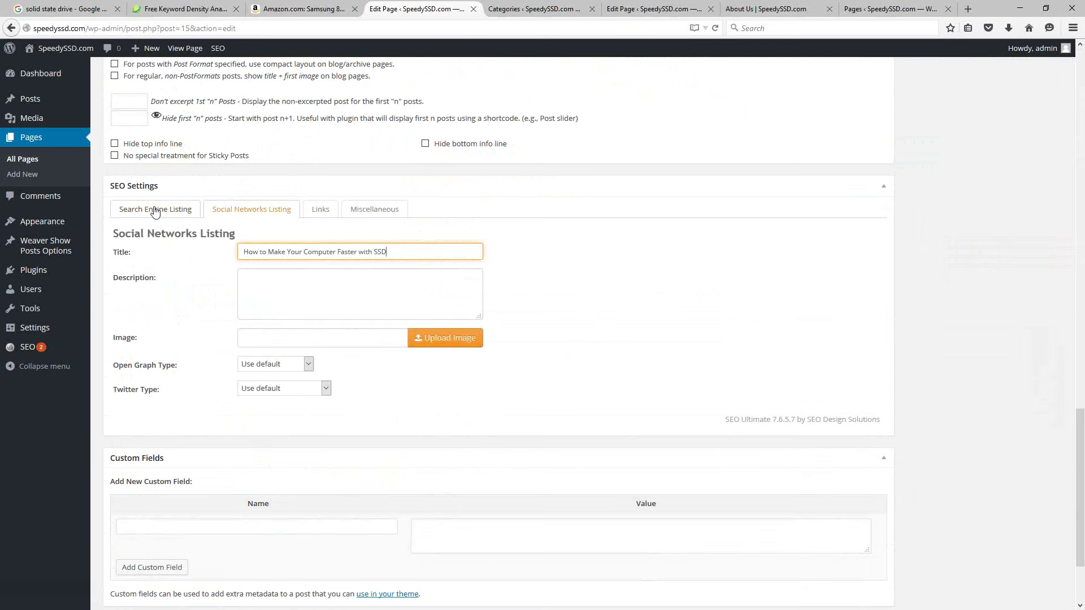
Write the search engine meta description "Learn about solid state drives from an actual consumer that explains everything in easy to understand terms."
{"action": "left_click", "coordinate": [155, 211]}
{"action": "left_click", "coordinate": [268, 290]}
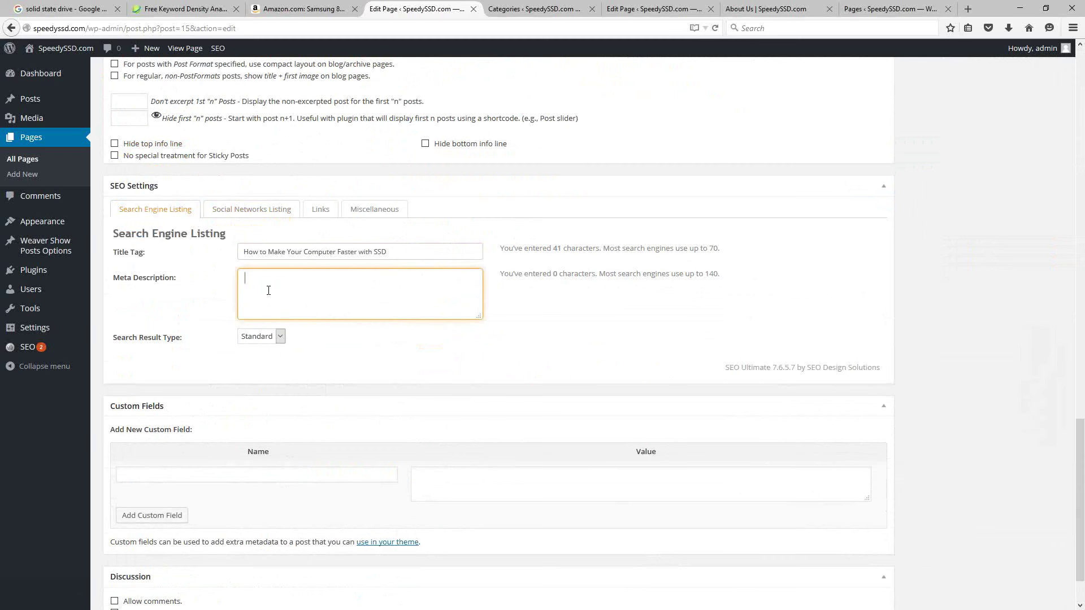
{"action": "type", "text": "z"}
{"action": "key", "text": "BackSpace"}
{"action": "type", "text": "Learn about solid s"}
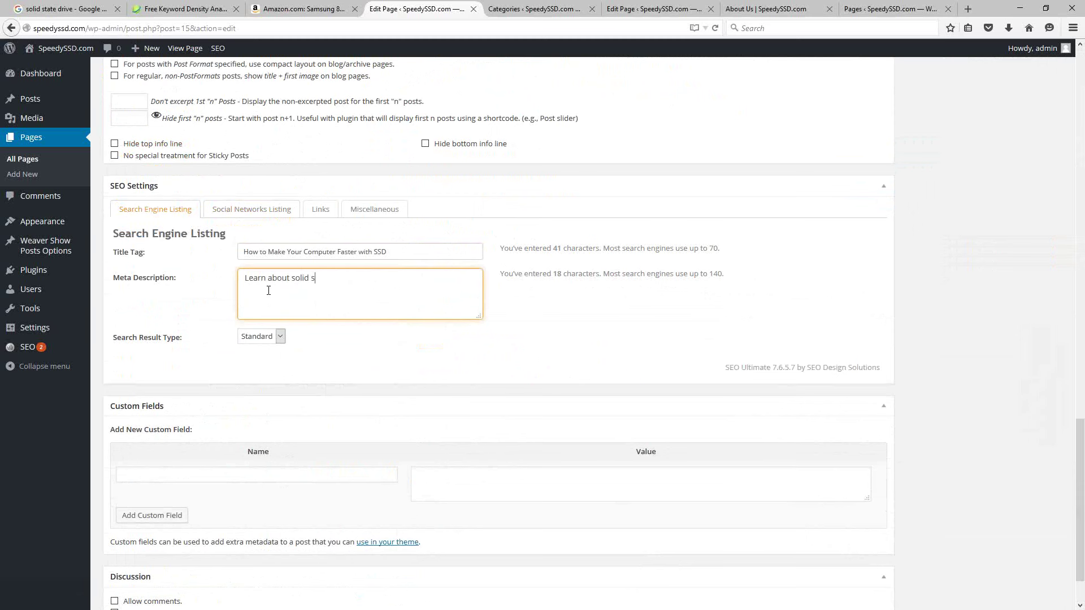
{"action": "type", "text": "tate drives froma"}
{"action": "key", "text": "BackSpace"}
{"action": "key", "text": "BackSpace"}
{"action": "type", "text": "an actual consumer"}
{"action": "type", "text": "that explains"}
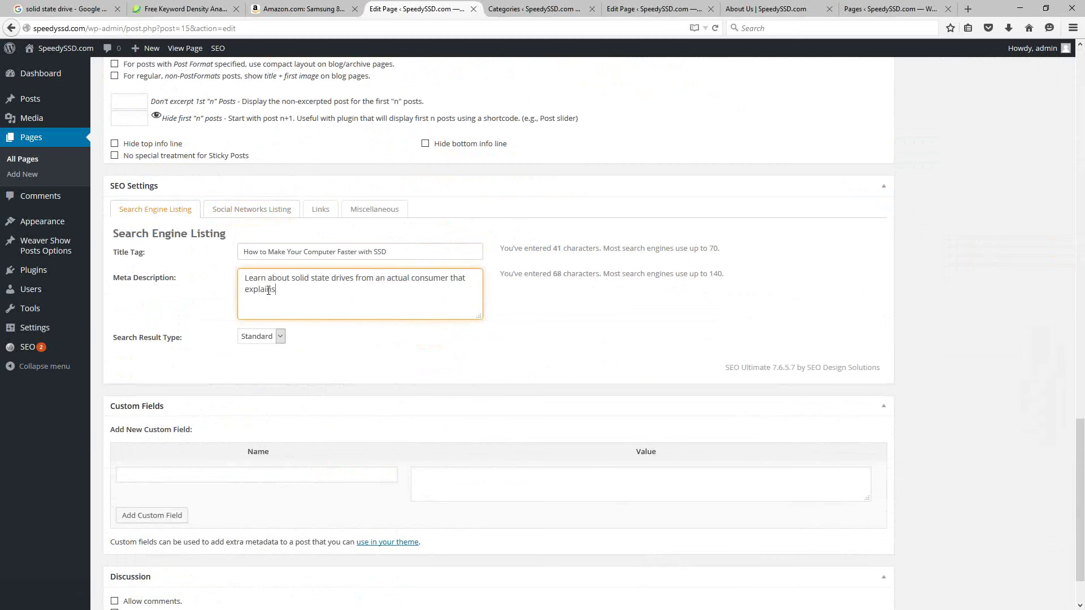
{"action": "type", "text": "everything in easy to understand terms."}
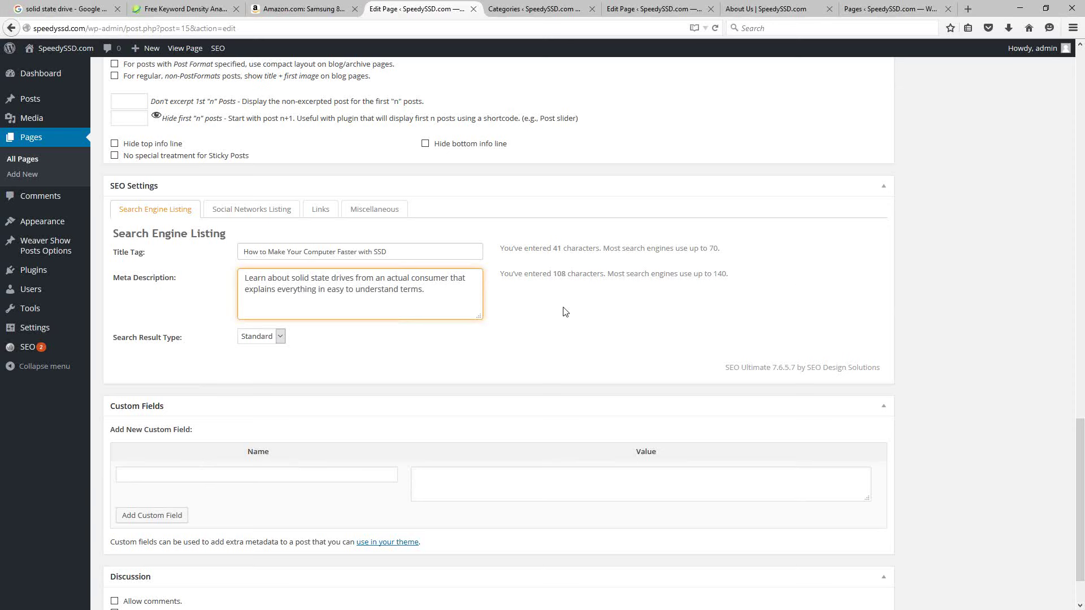
{"action": "left_click", "coordinate": [987, 332]}
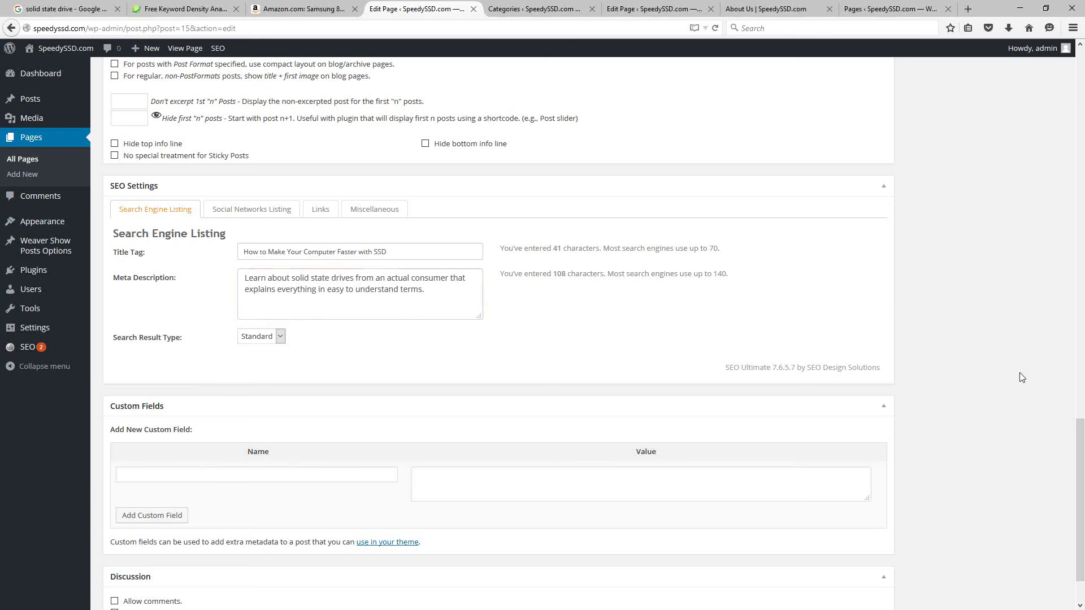
Update the published page to save its category filter and SEO settings
{"action": "scroll", "coordinate": [943, 396], "scroll_direction": "up", "scroll_amount": 3}
{"action": "scroll", "coordinate": [943, 382], "scroll_direction": "up", "scroll_amount": 10}
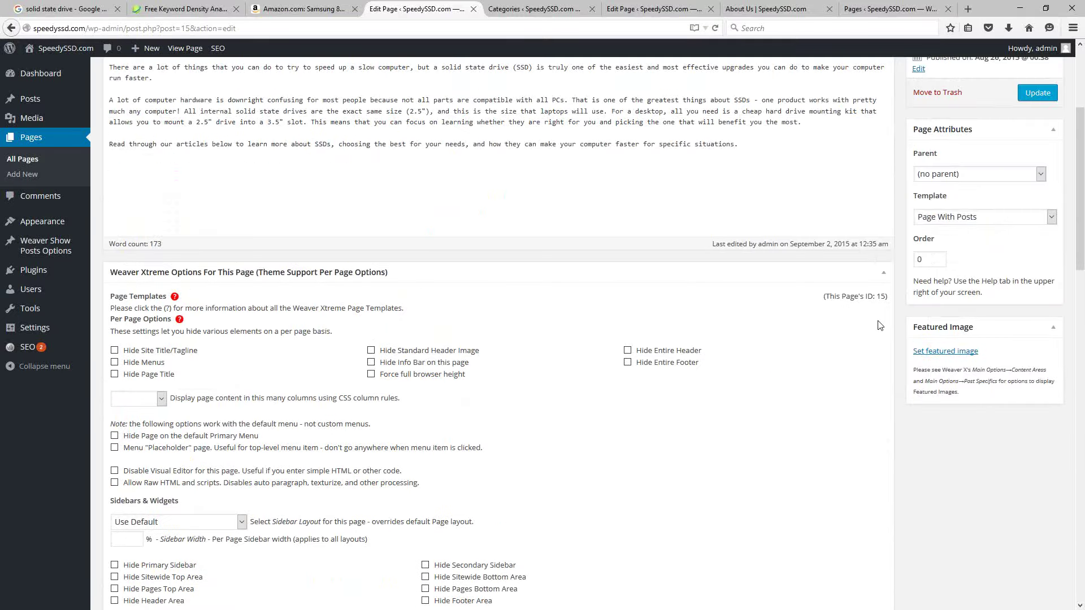
{"action": "scroll", "coordinate": [880, 328], "scroll_direction": "up", "scroll_amount": 3}
{"action": "left_click", "coordinate": [1036, 287]}
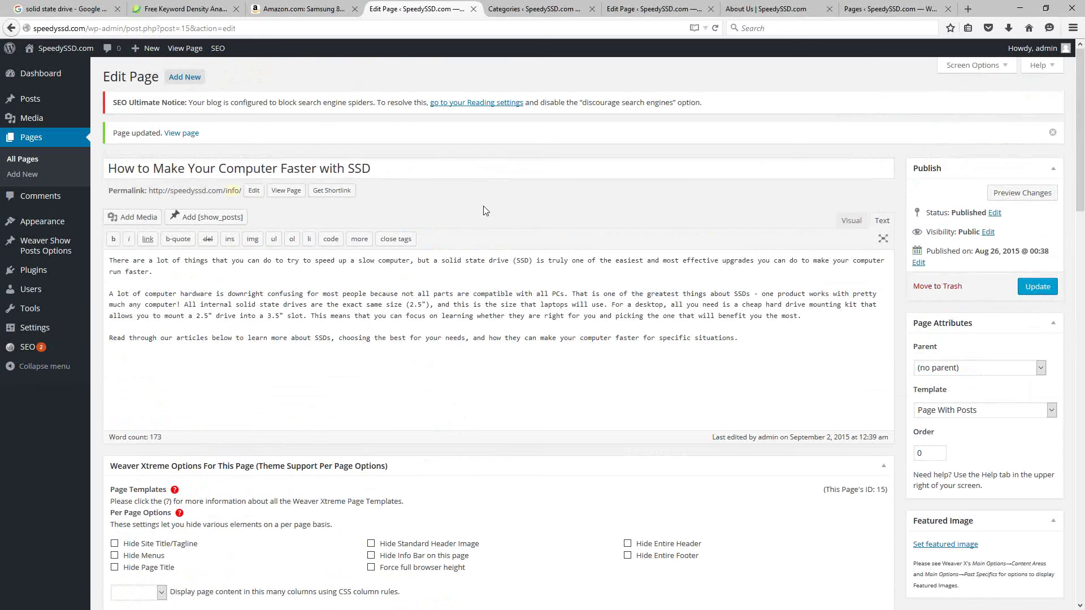
Copy the full meta description from the search engine listing into the social networks listing's description
{"action": "scroll", "coordinate": [487, 210], "scroll_direction": "down", "scroll_amount": 20}
{"action": "left_click_drag", "start_coordinate": [425, 231], "coordinate": [244, 229]}
{"action": "key", "text": "ctrl+a"}
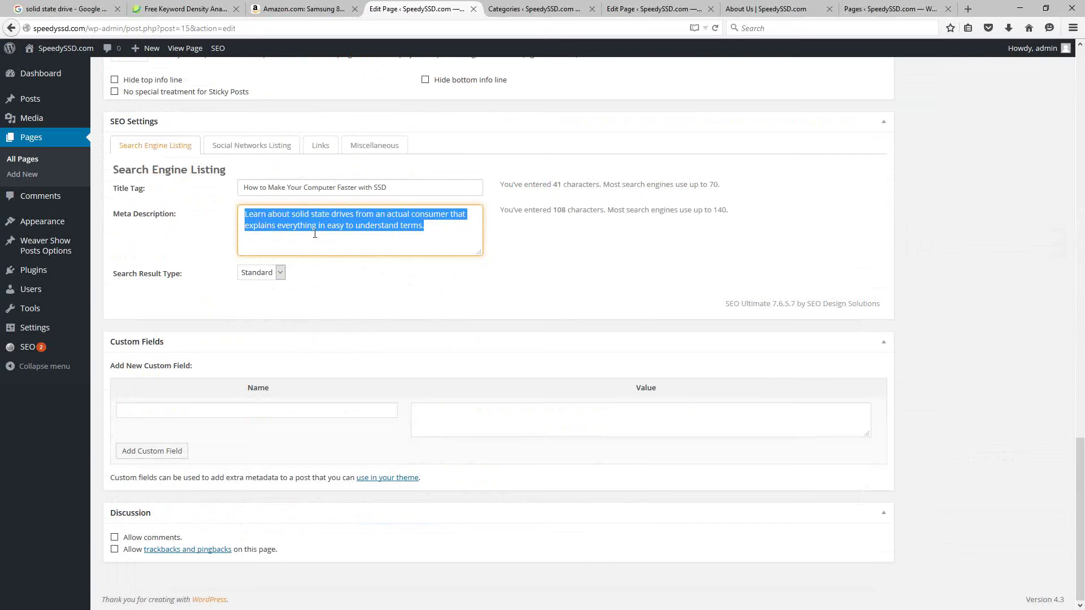
{"action": "key", "text": "ctrl+c"}
{"action": "left_click", "coordinate": [251, 145]}
{"action": "left_click", "coordinate": [287, 218]}
{"action": "key", "text": "ctrl+v"}
{"action": "scroll", "coordinate": [1001, 378], "scroll_direction": "up", "scroll_amount": 15}
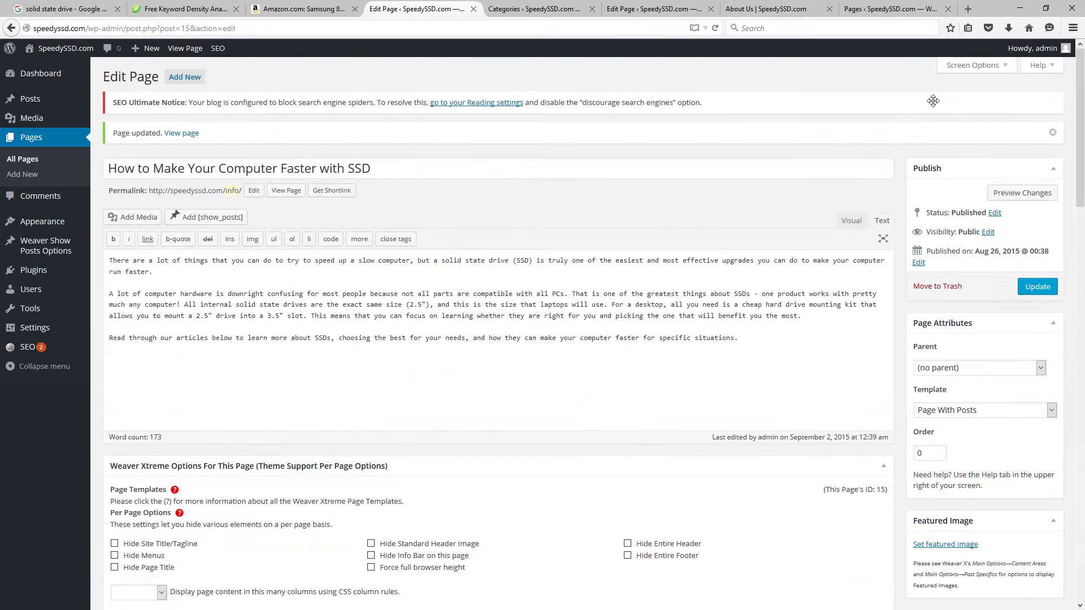
Update the "How to Make Your Computer Faster with SSD" page and open its published version in a new tab
{"action": "left_click", "coordinate": [1038, 286]}
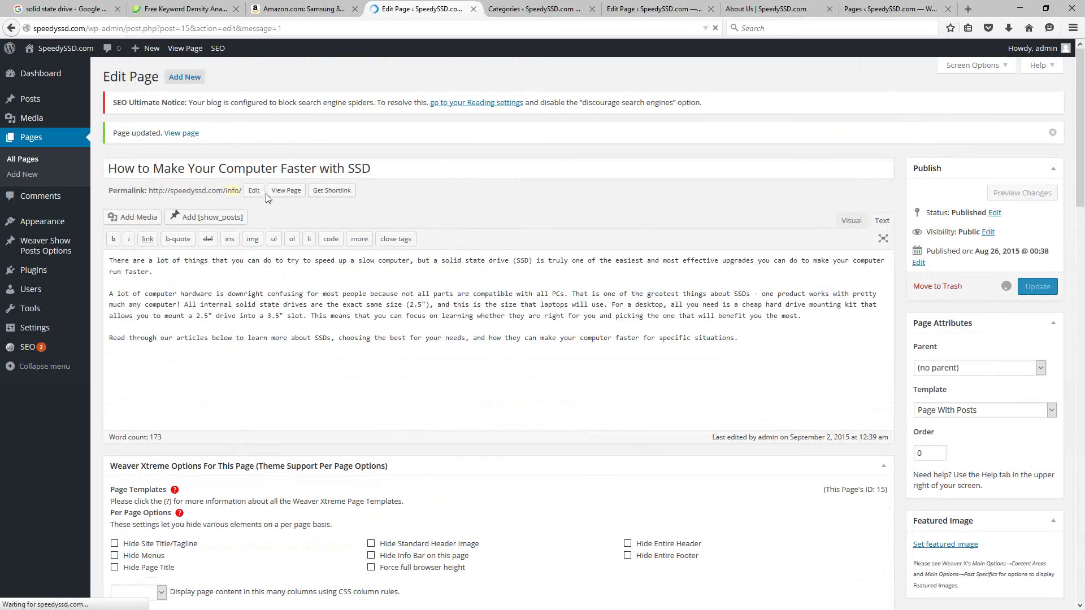
{"action": "right_click", "coordinate": [188, 133]}
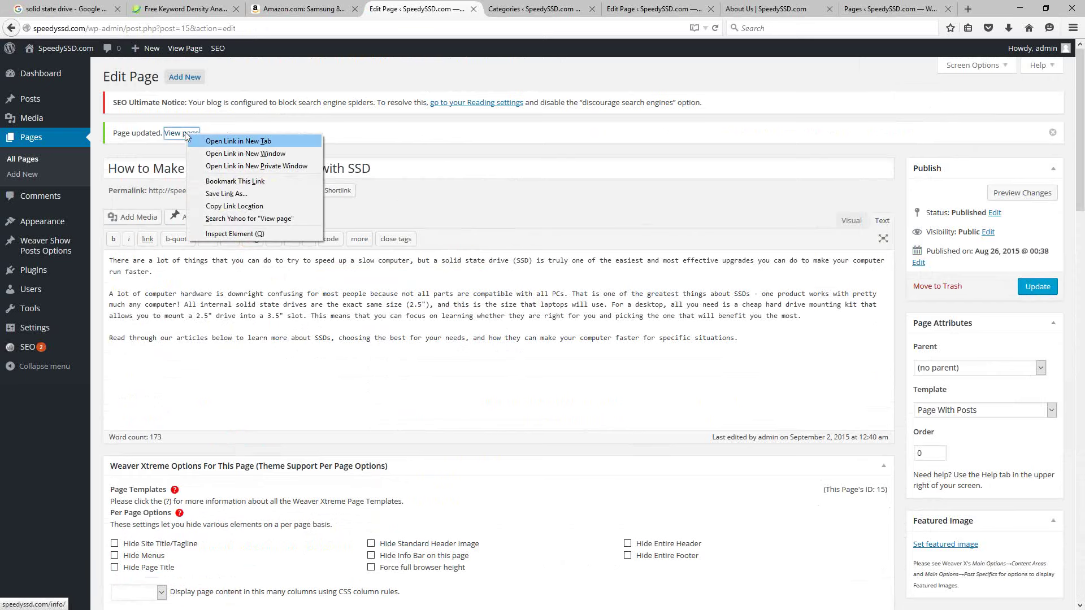
{"action": "left_click", "coordinate": [242, 141]}
{"action": "left_click", "coordinate": [463, 8]}
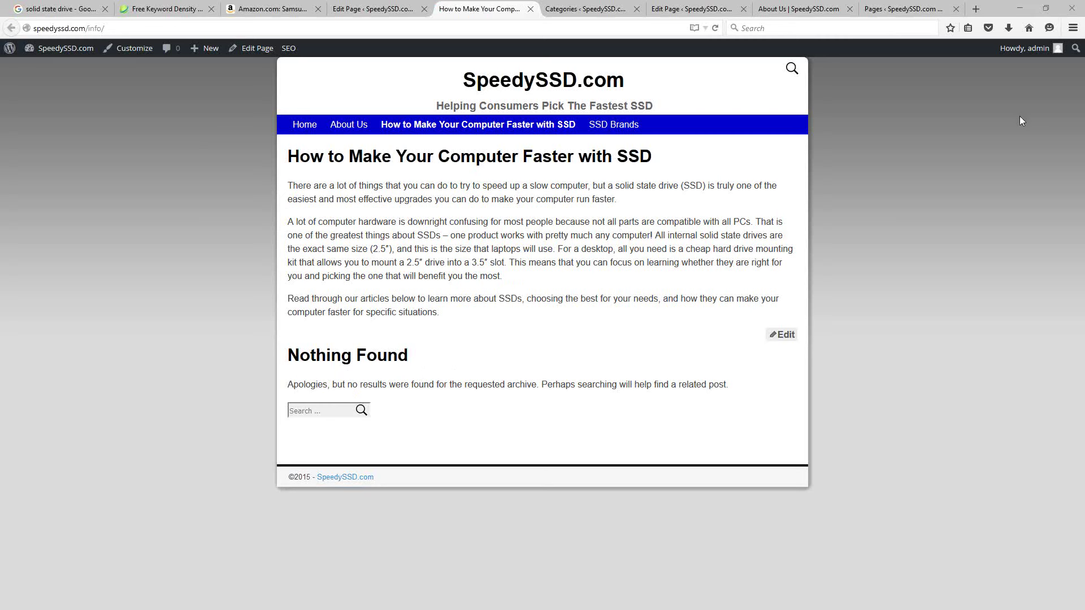
Return to the site admin and open the SSD Brands page for editing from the list of all pages
{"action": "left_click", "coordinate": [386, 10]}
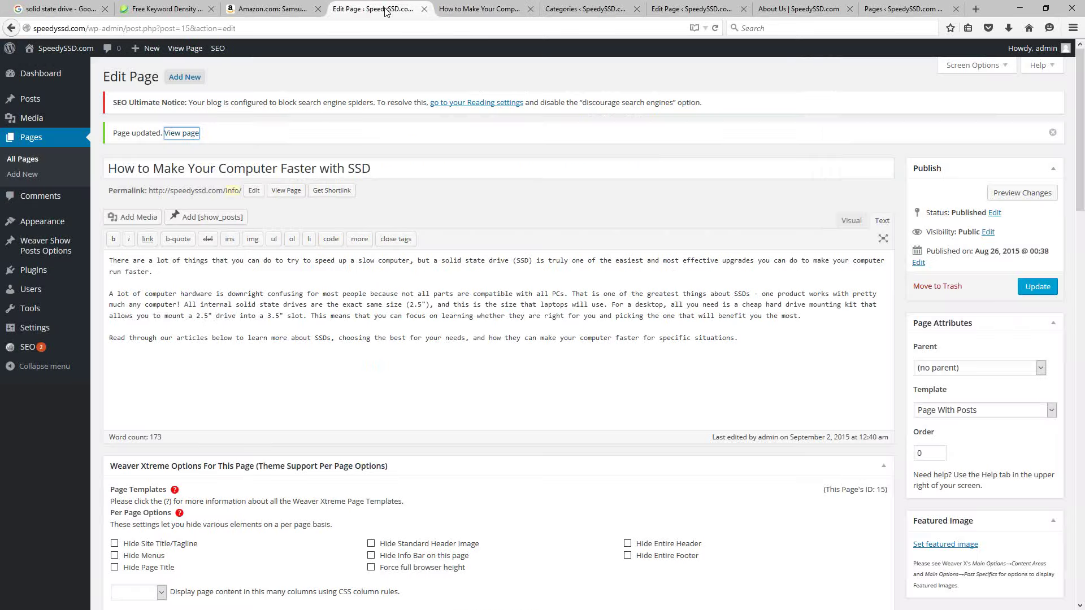
{"action": "left_click", "coordinate": [28, 159]}
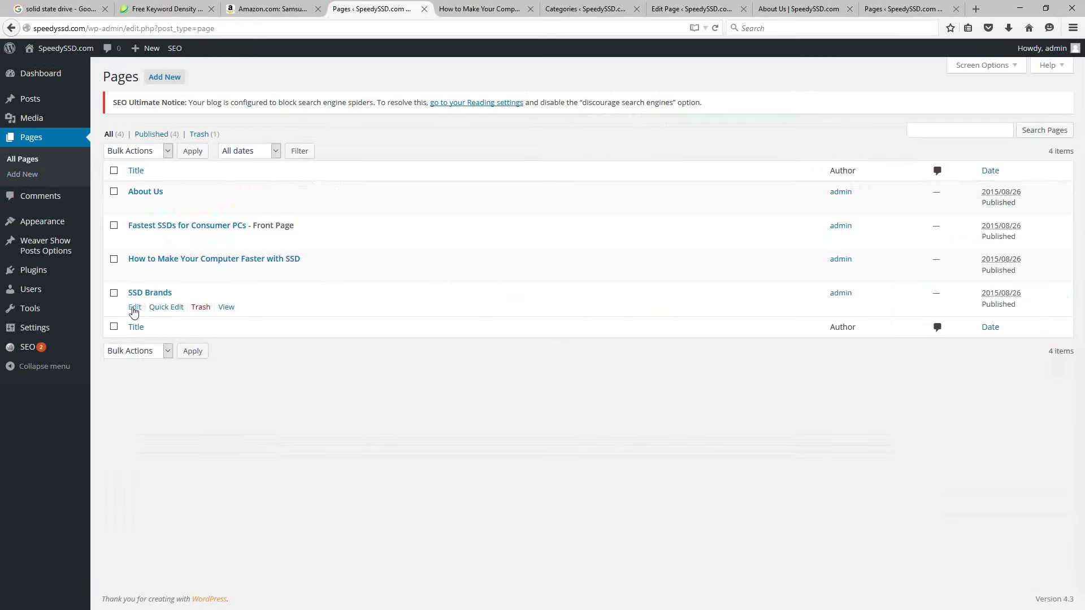
{"action": "left_click", "coordinate": [134, 310]}
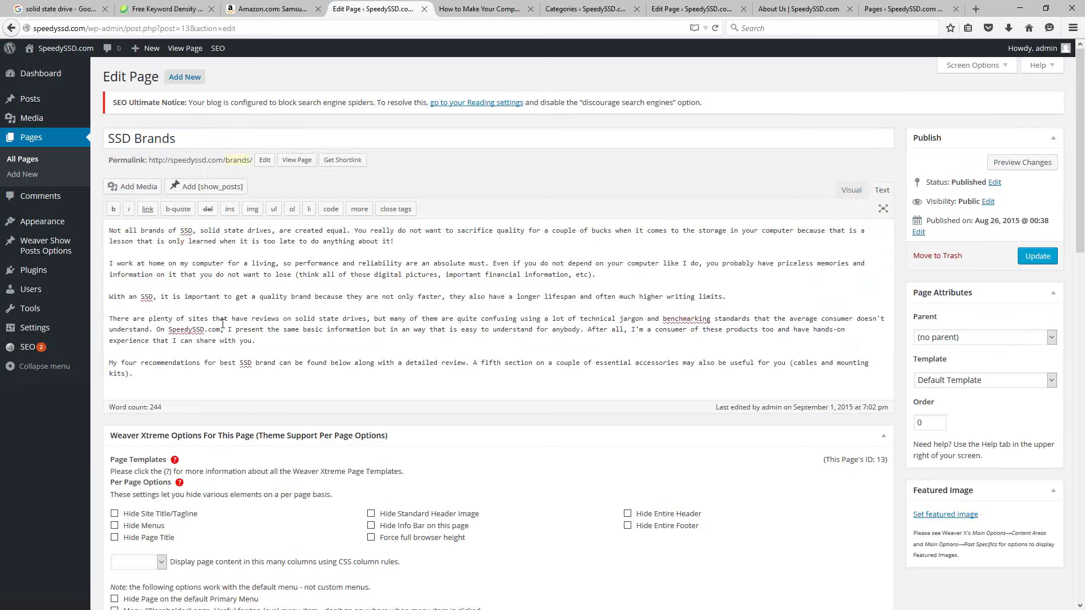
Set the SSD Brands page's template to Page With Posts and update the page
{"action": "left_click", "coordinate": [937, 338]}
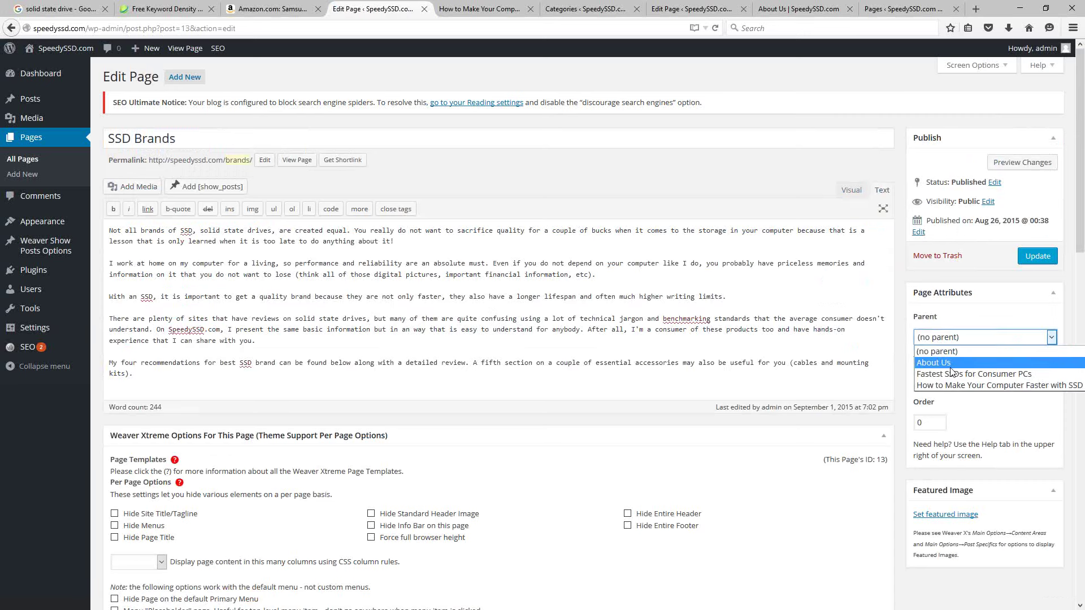
{"action": "key", "text": "Escape"}
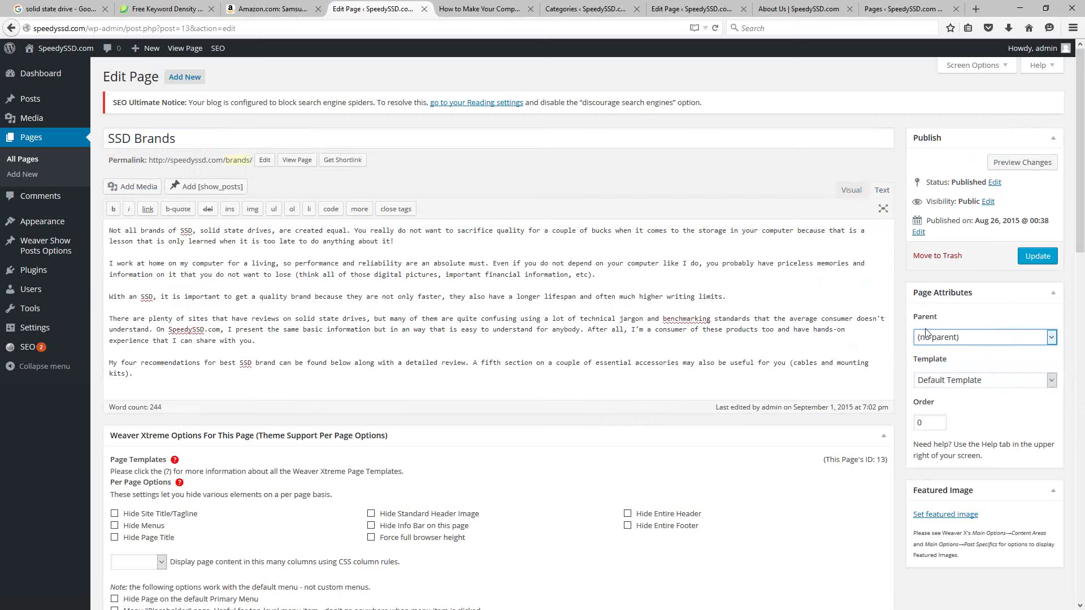
{"action": "left_click", "coordinate": [932, 384]}
{"action": "left_click", "coordinate": [934, 433]}
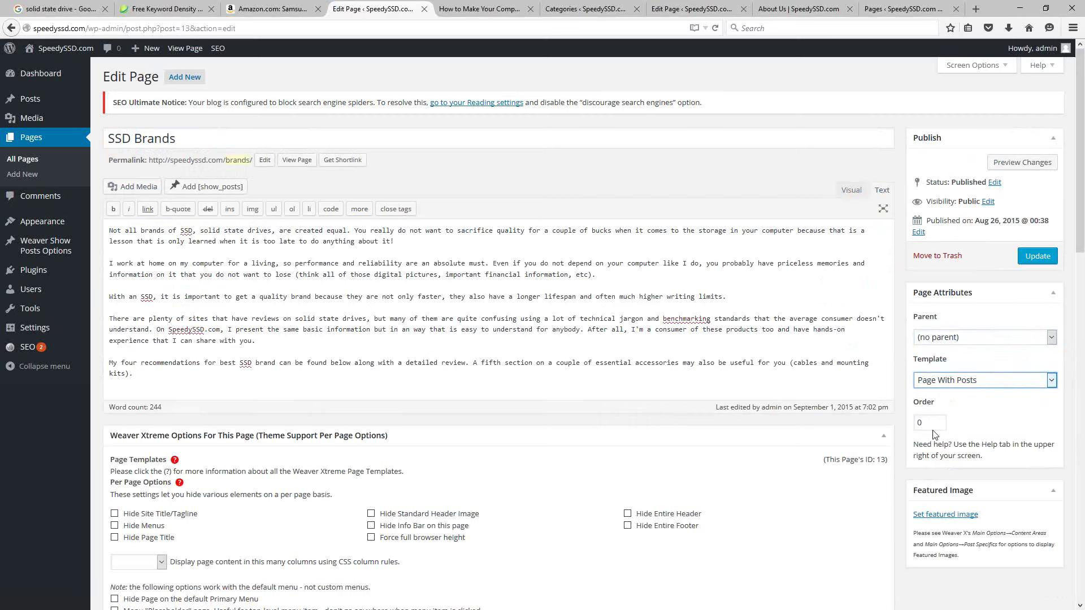
{"action": "scroll", "coordinate": [678, 362], "scroll_direction": "down", "scroll_amount": 10}
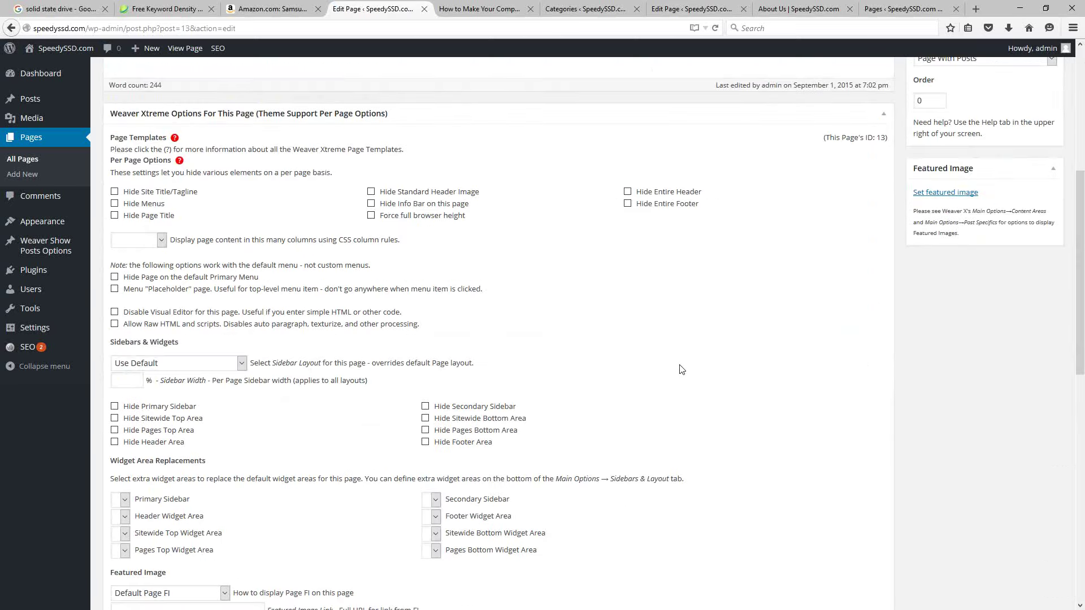
{"action": "scroll", "coordinate": [673, 349], "scroll_direction": "down", "scroll_amount": 3}
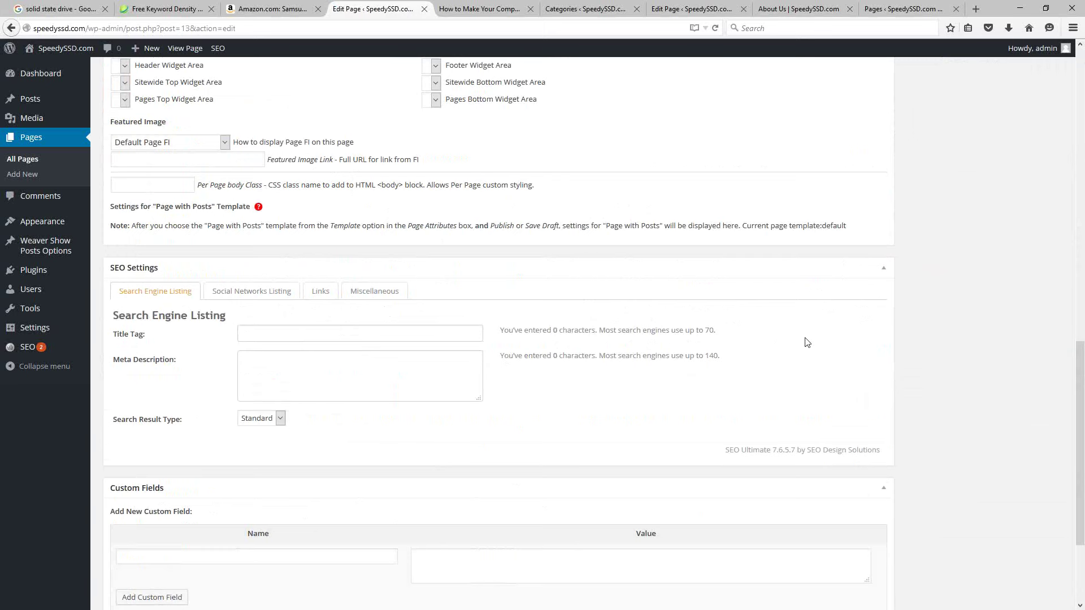
{"action": "scroll", "coordinate": [981, 303], "scroll_direction": "down", "scroll_amount": 2}
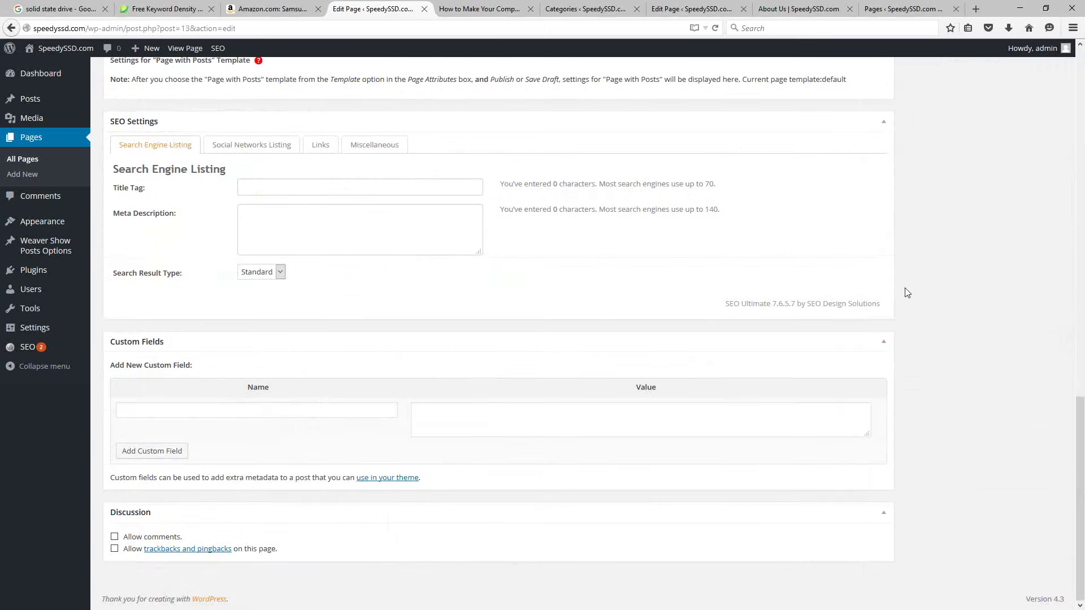
{"action": "scroll", "coordinate": [921, 319], "scroll_direction": "up", "scroll_amount": 11}
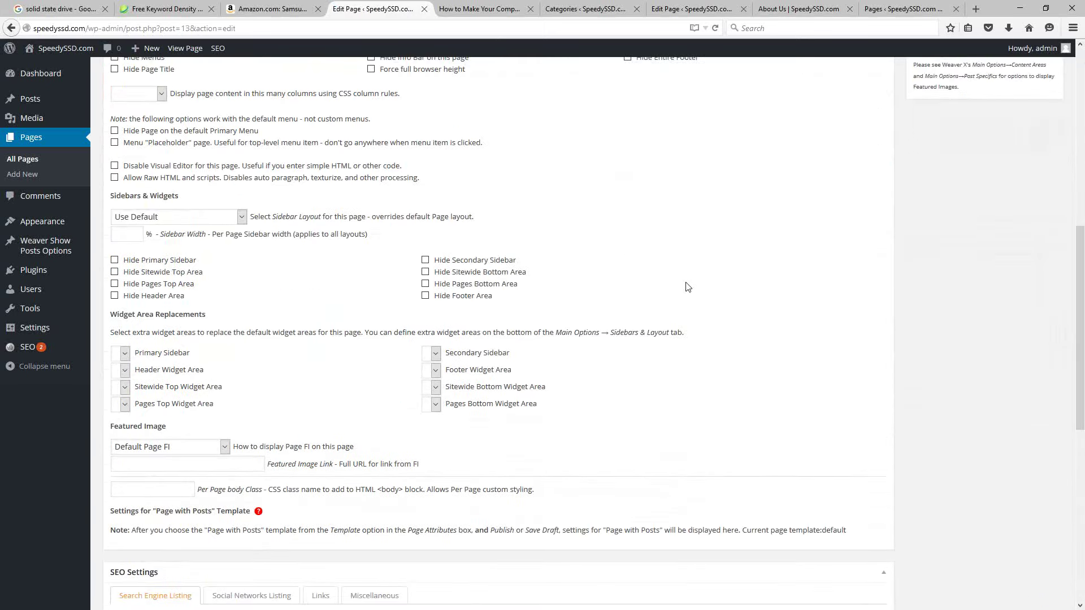
{"action": "scroll", "coordinate": [993, 369], "scroll_direction": "up", "scroll_amount": 4}
{"action": "left_click", "coordinate": [1038, 256]}
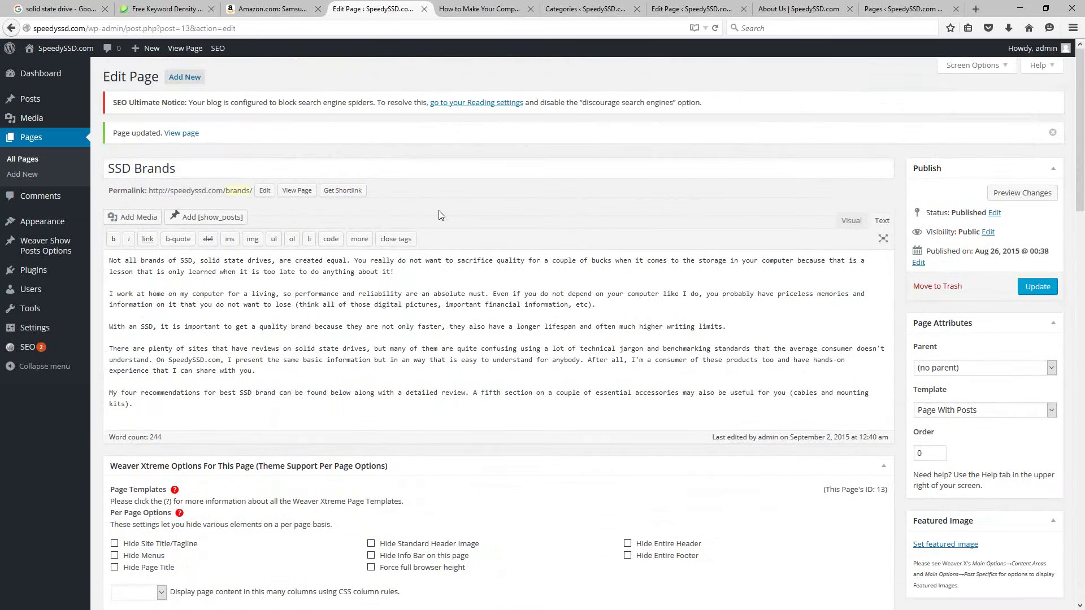
Check the Page with Posts template settings and view the published SSD Brands page in a new tab
{"action": "scroll", "coordinate": [439, 213], "scroll_direction": "down", "scroll_amount": 14}
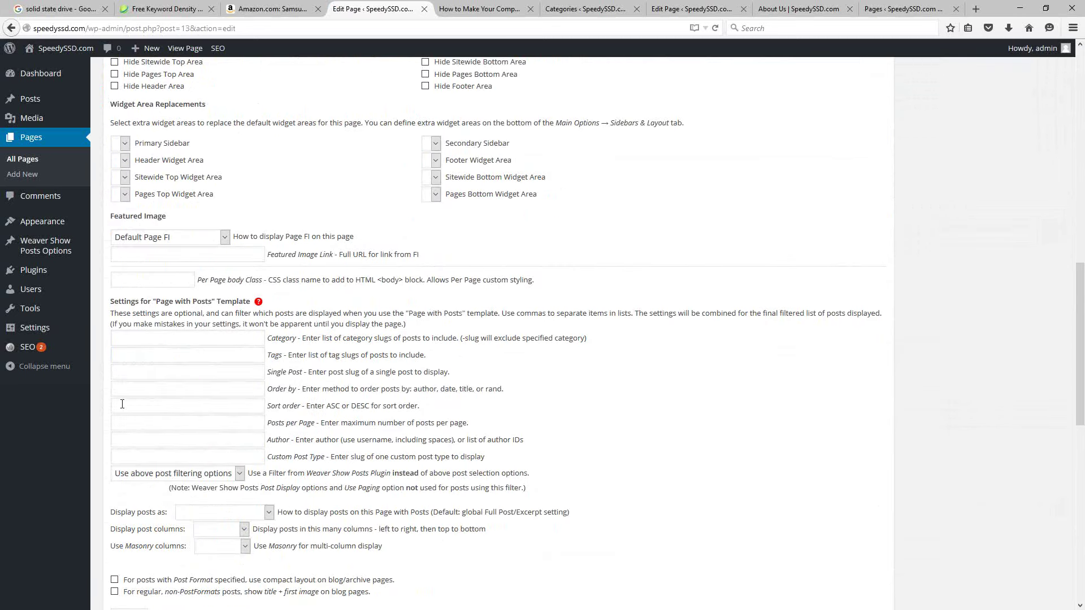
{"action": "scroll", "coordinate": [945, 412], "scroll_direction": "up", "scroll_amount": 15}
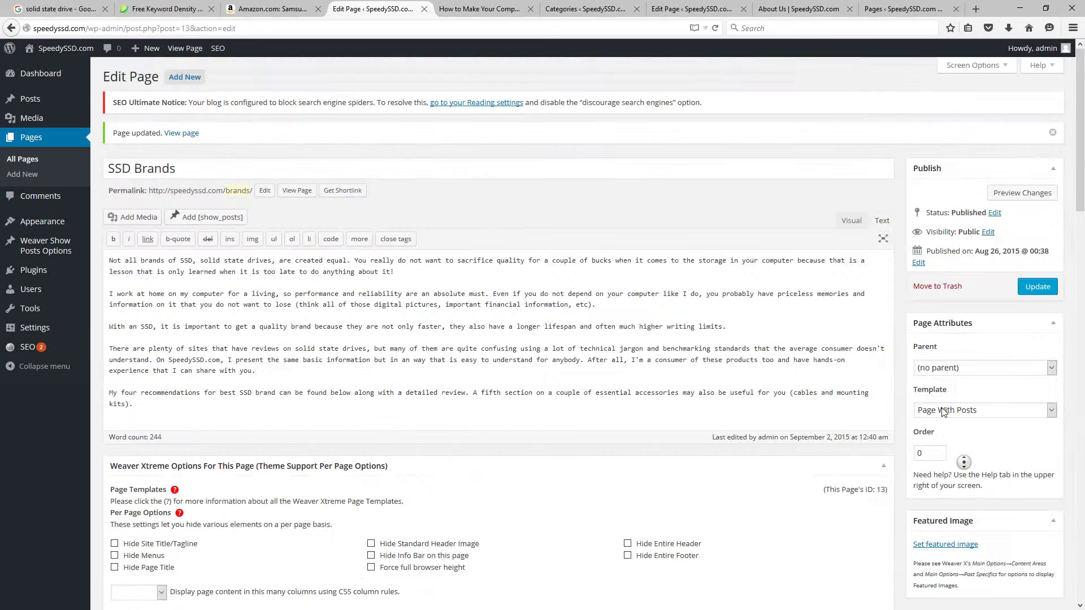
{"action": "right_click", "coordinate": [173, 136]}
{"action": "left_click", "coordinate": [203, 145]}
{"action": "left_click", "coordinate": [438, 10]}
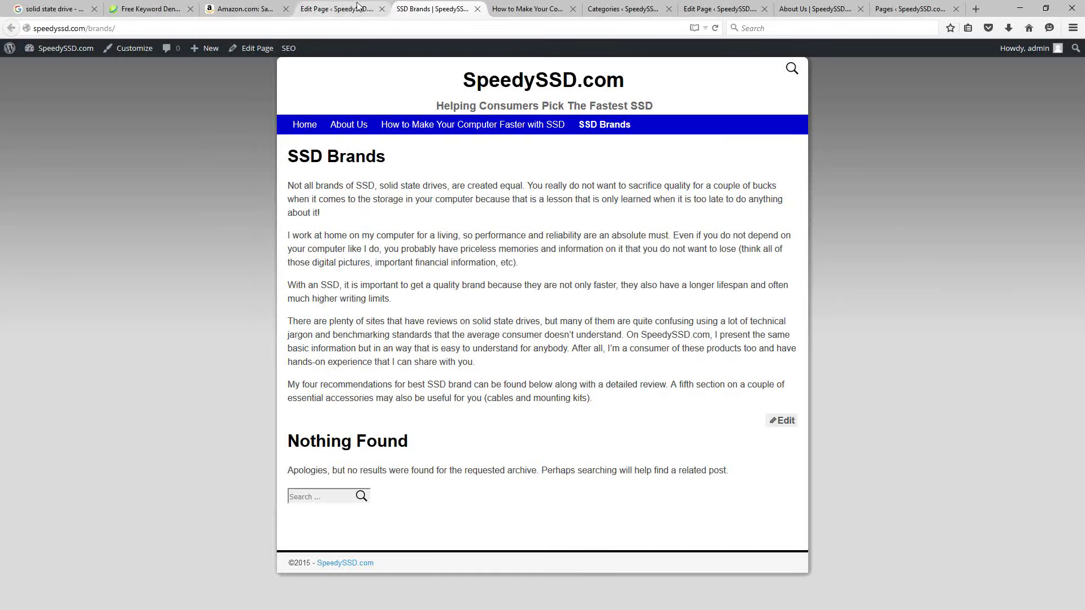
Switch the SSD Brands page's template back to Default Template and update the page
{"action": "left_click", "coordinate": [337, 9]}
{"action": "left_click", "coordinate": [943, 411]}
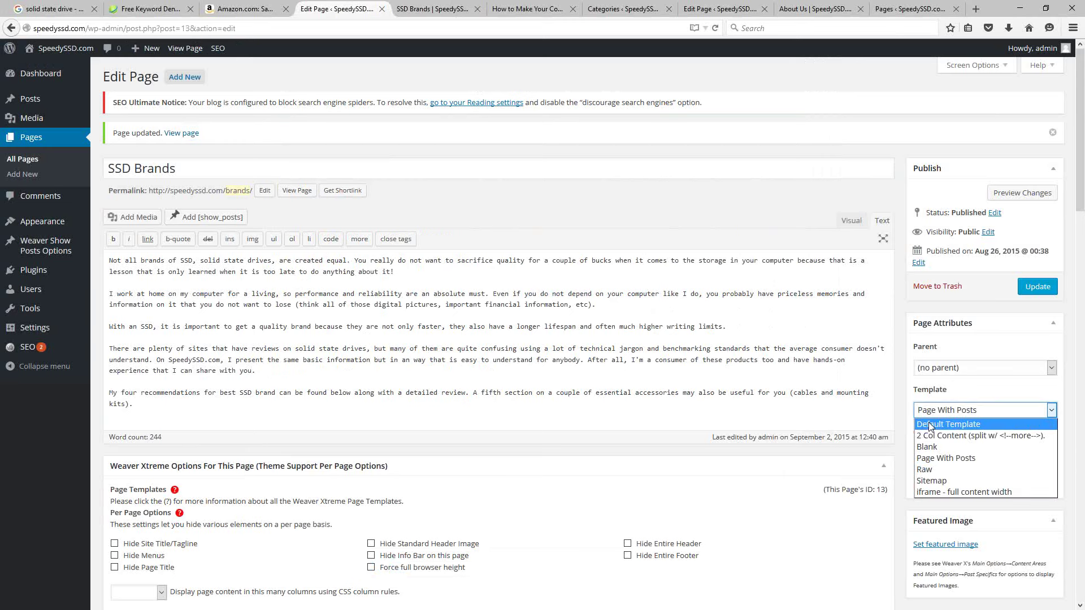
{"action": "left_click", "coordinate": [930, 425]}
{"action": "left_click", "coordinate": [1034, 288]}
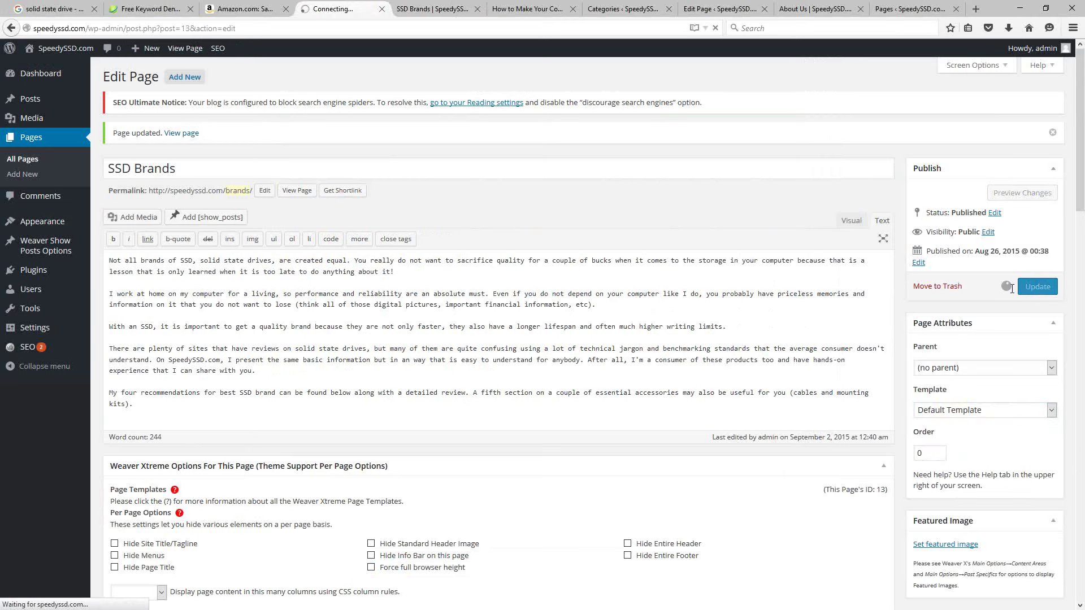
Reload the published SSD Brands page to check its layout, and view the "How to Make Your Computer Faster with SSD" page for comparison
{"action": "left_click", "coordinate": [412, 9]}
{"action": "key", "text": "F5"}
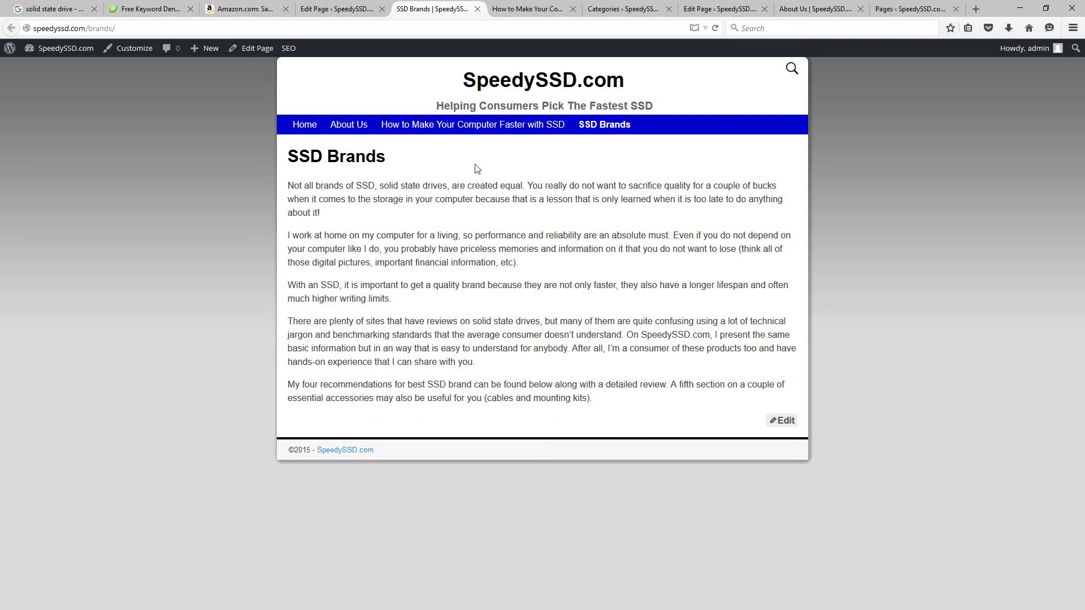
{"action": "left_click", "coordinate": [432, 132]}
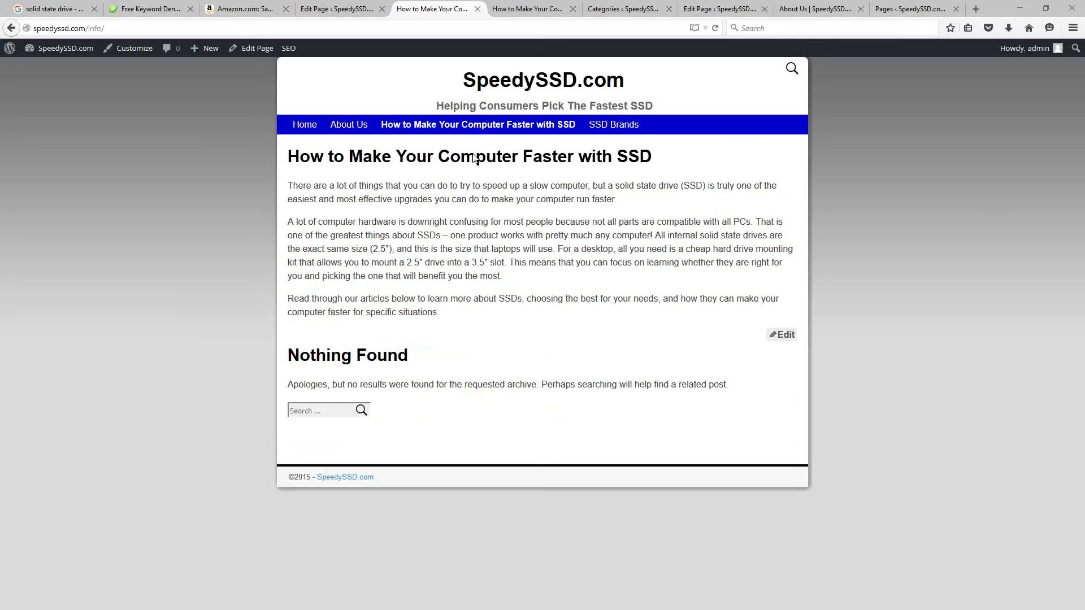
Go back to the site admin and start a new blank post
{"action": "left_click", "coordinate": [343, 8]}
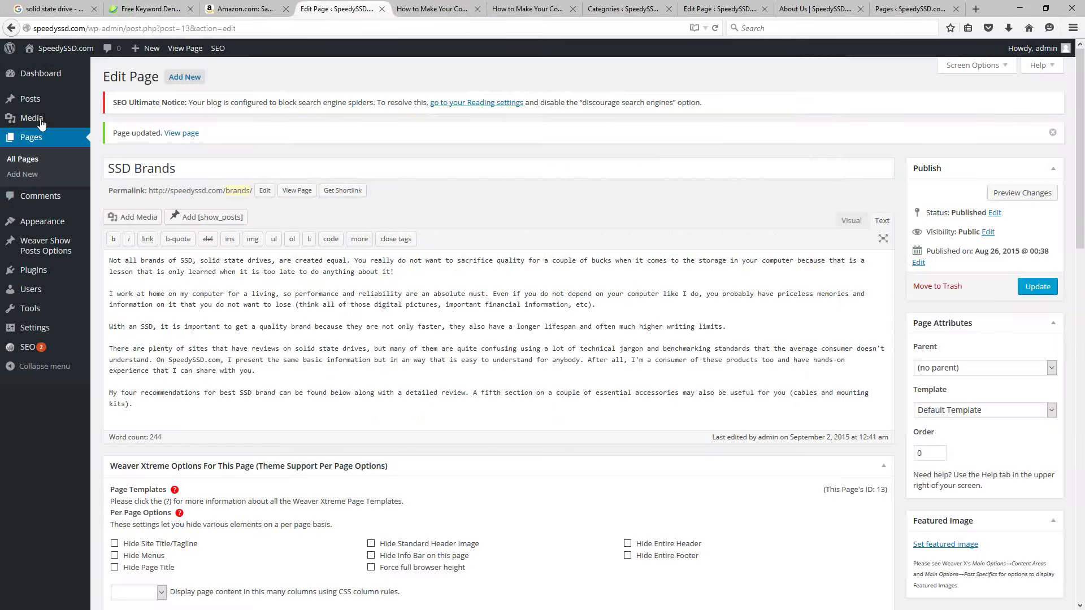
{"action": "mouse_move", "coordinate": [31, 101]}
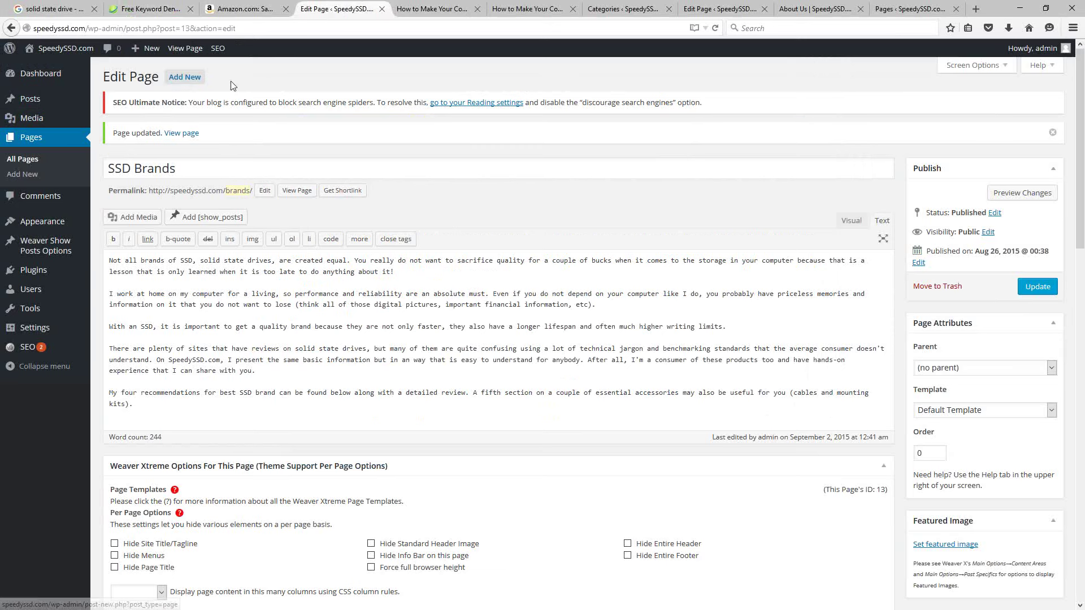
{"action": "left_click", "coordinate": [17, 164]}
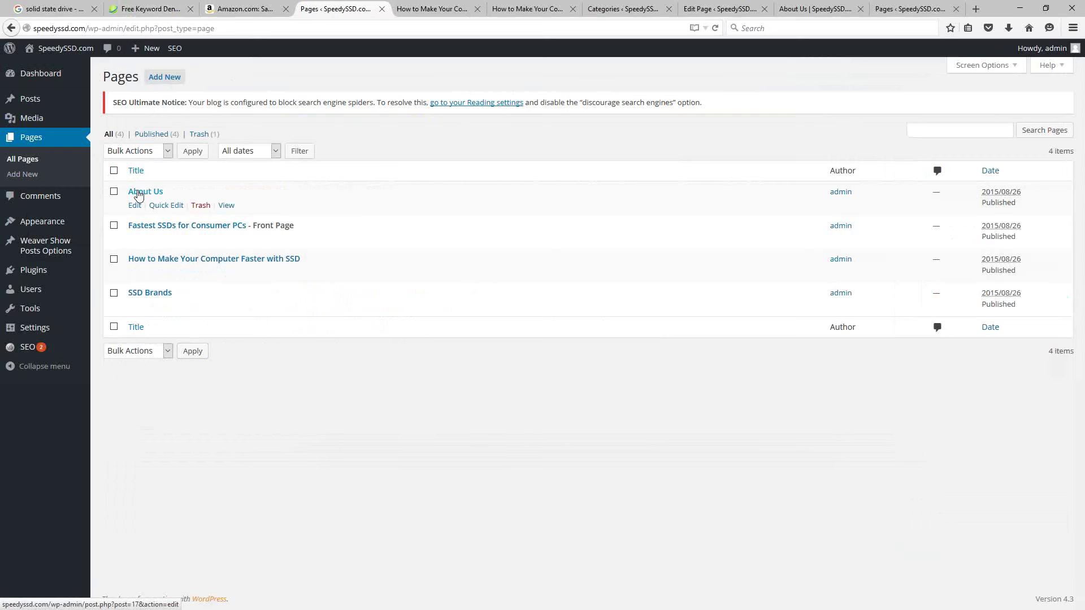
{"action": "mouse_move", "coordinate": [35, 99]}
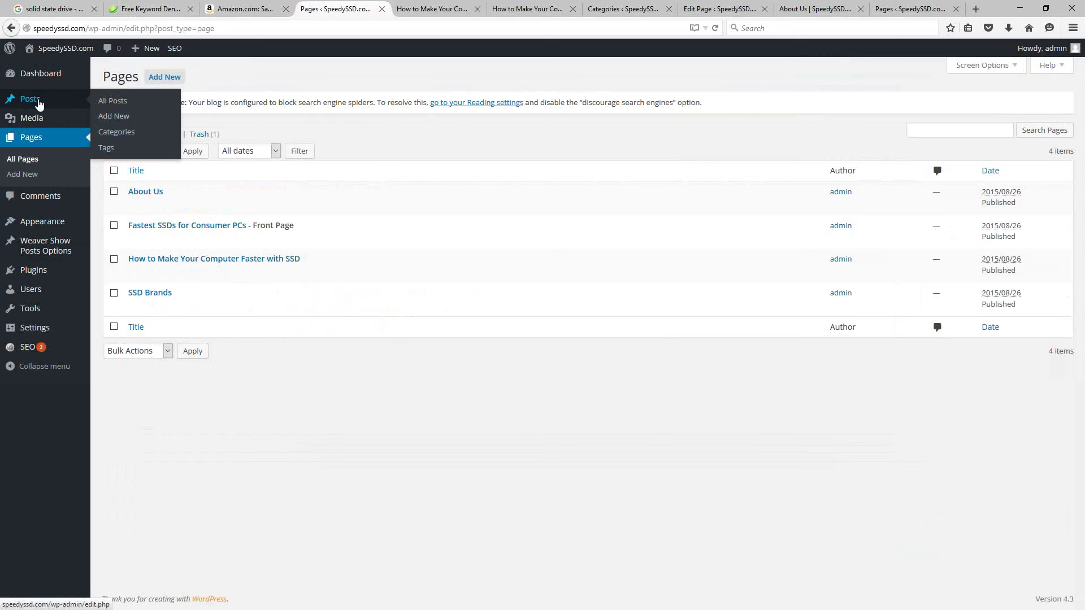
{"action": "left_click", "coordinate": [113, 119]}
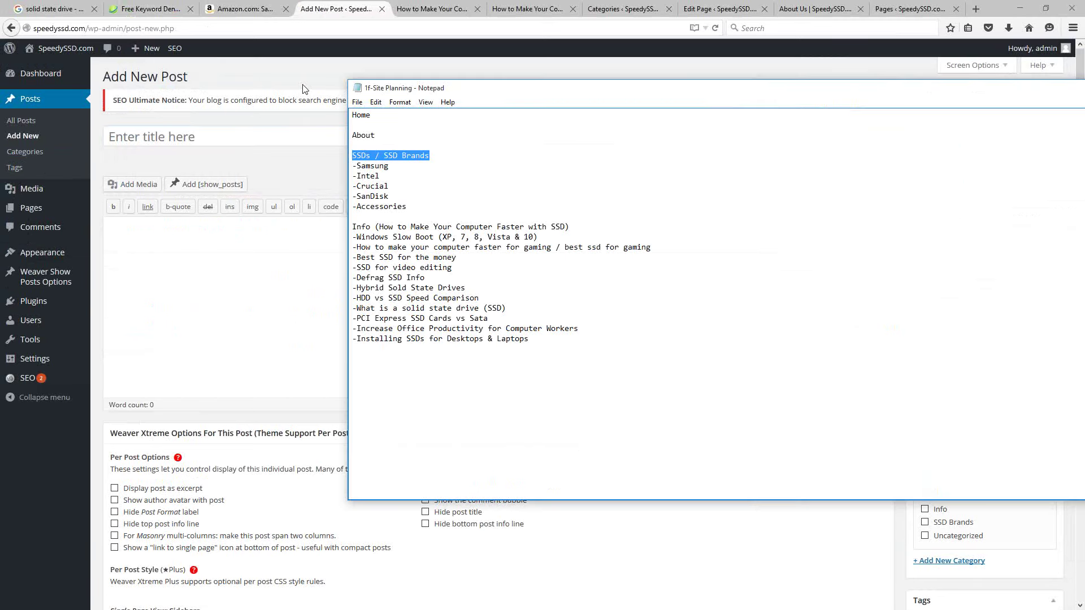
Review the planned Info article topics in the 1f-Site Planning notes in Notepad, moving the notes window clear of the post editor
{"action": "left_click", "coordinate": [294, 254]}
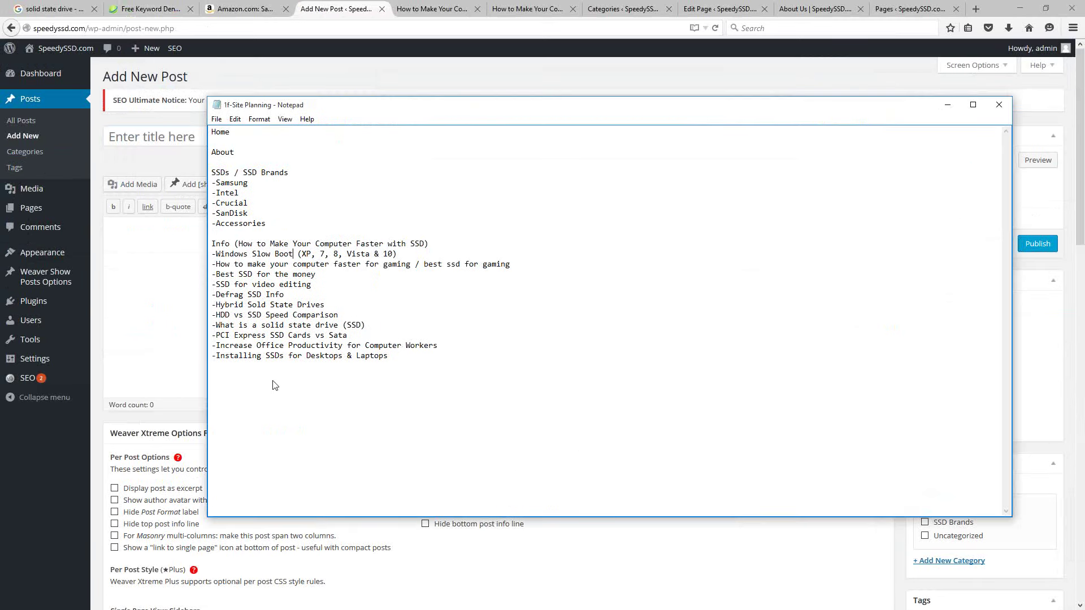
{"action": "left_click_drag", "start_coordinate": [404, 357], "coordinate": [157, 257]}
{"action": "left_click", "coordinate": [347, 313]}
{"action": "left_click_drag", "start_coordinate": [275, 103], "coordinate": [447, 94]}
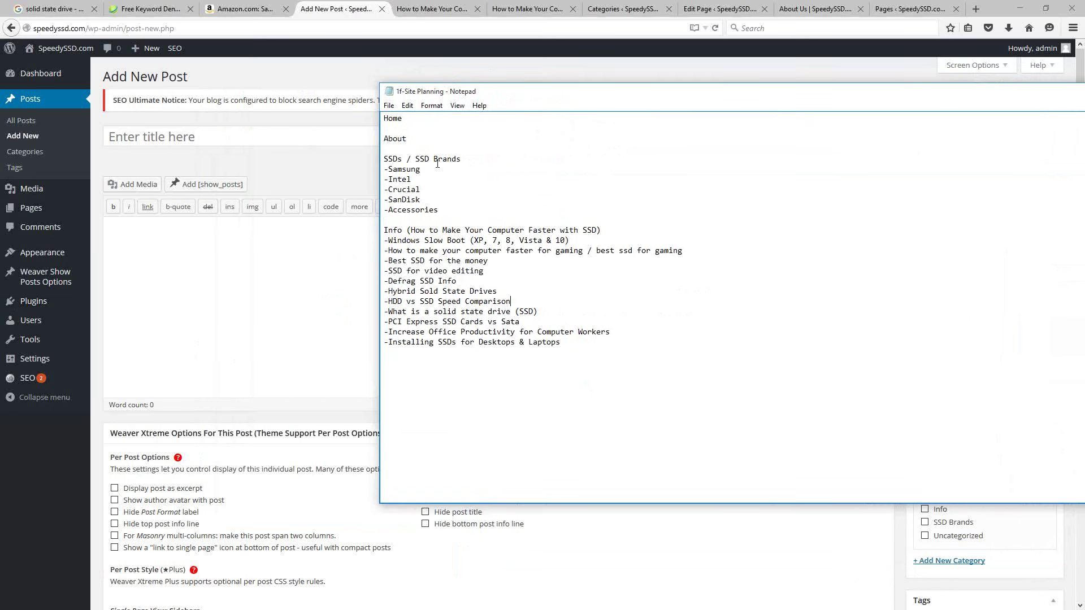
{"action": "left_click_drag", "start_coordinate": [422, 92], "coordinate": [1084, 93]}
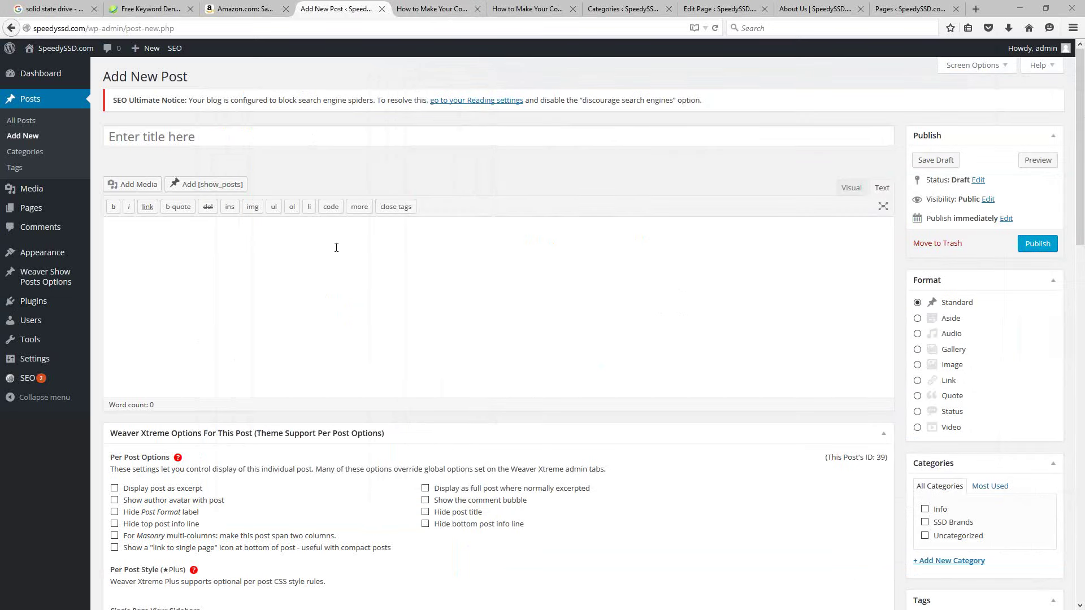
View the live info page and go through its planned topics in the Notepad notes, highlighting Windows Slow Boot, gaming, Defrag and PCI Express entries
{"action": "left_click", "coordinate": [418, 12]}
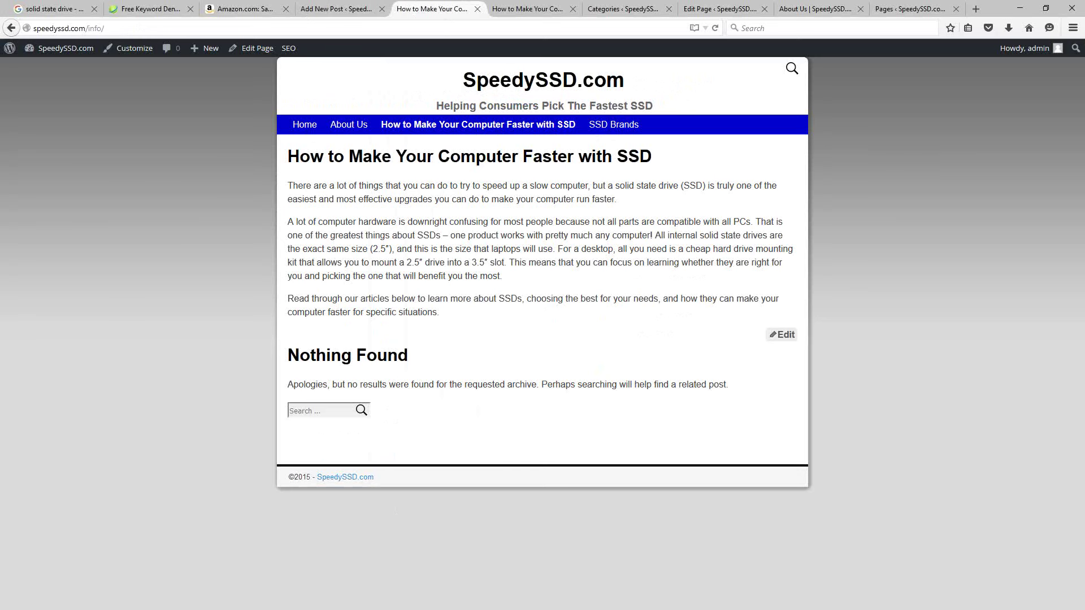
{"action": "key", "text": "alt+Tab"}
{"action": "left_click_drag", "start_coordinate": [387, 83], "coordinate": [480, 117]}
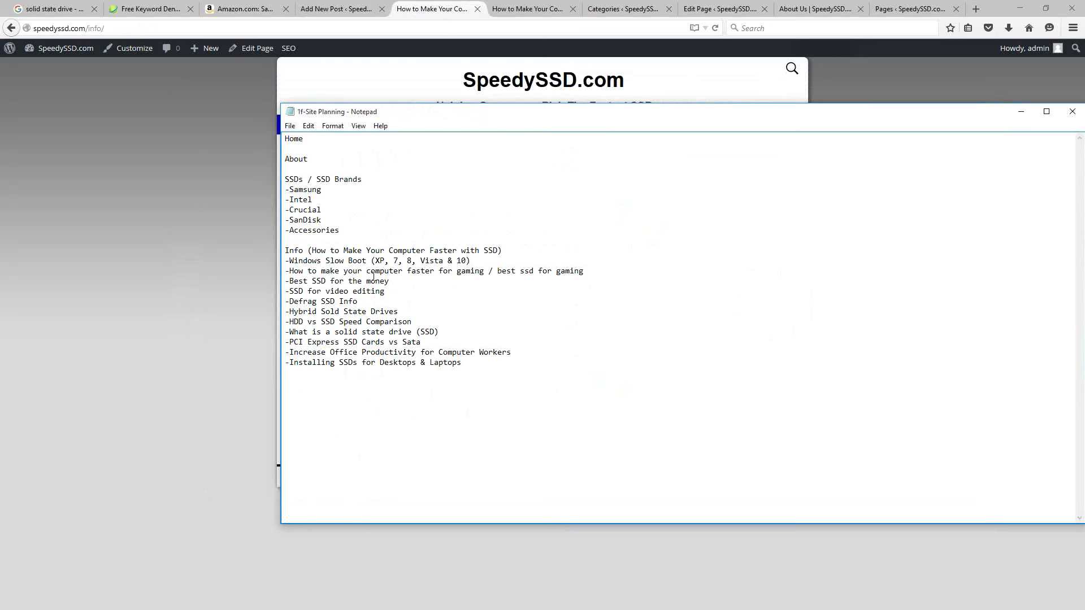
{"action": "left_click_drag", "start_coordinate": [367, 260], "coordinate": [284, 262]}
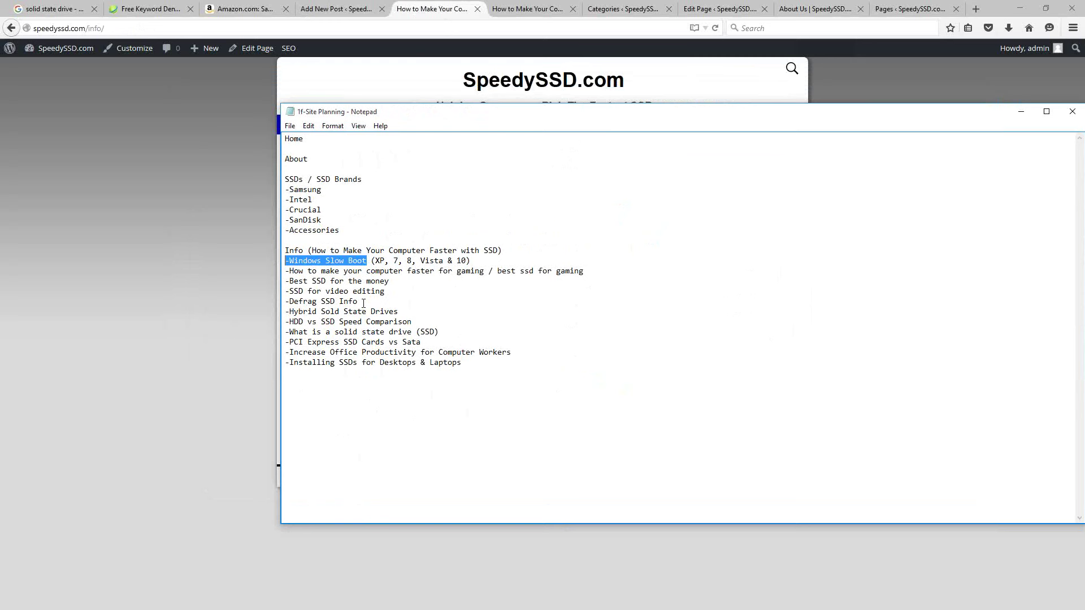
{"action": "left_click_drag", "start_coordinate": [590, 273], "coordinate": [497, 272]}
{"action": "left_click_drag", "start_coordinate": [364, 303], "coordinate": [225, 302]}
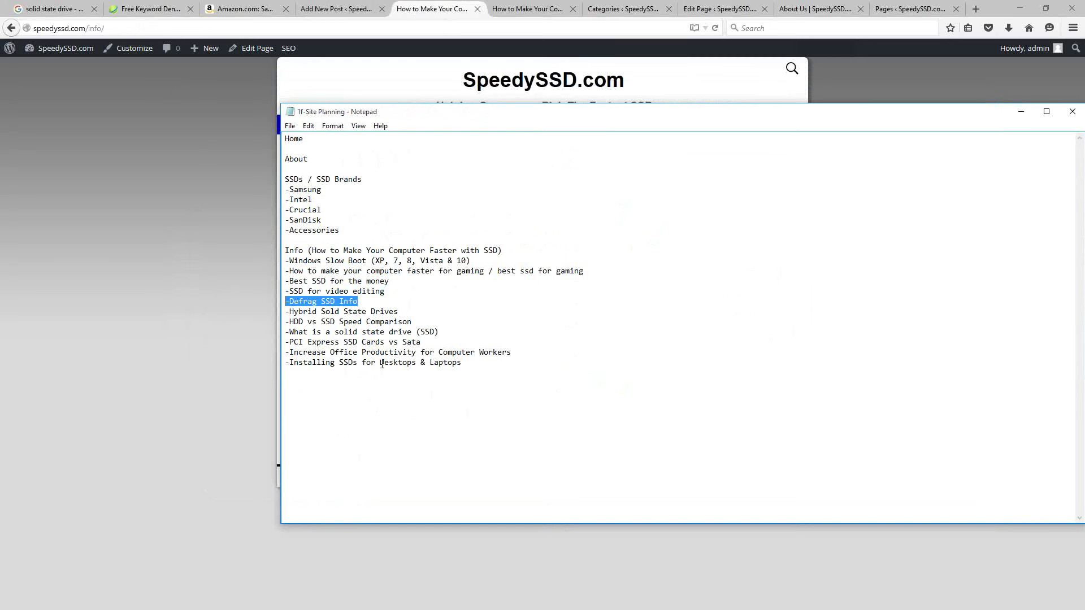
{"action": "left_click_drag", "start_coordinate": [444, 341], "coordinate": [267, 340]}
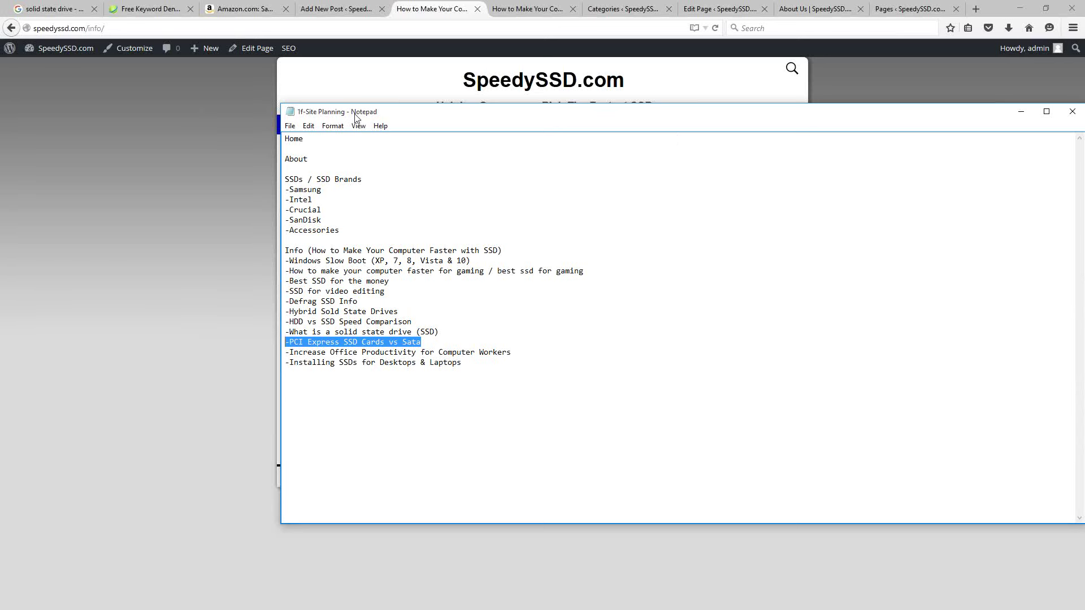
{"action": "key", "text": "alt+Tab"}
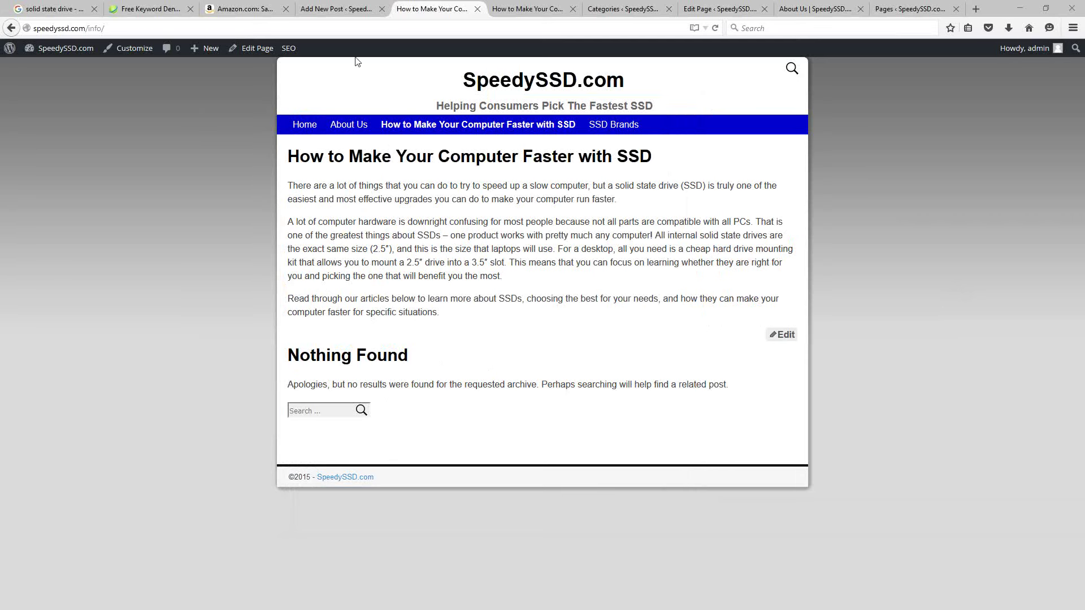
Return to the blank post editor and take a look at the defrag-ssd article in Notepad
{"action": "left_click", "coordinate": [331, 10]}
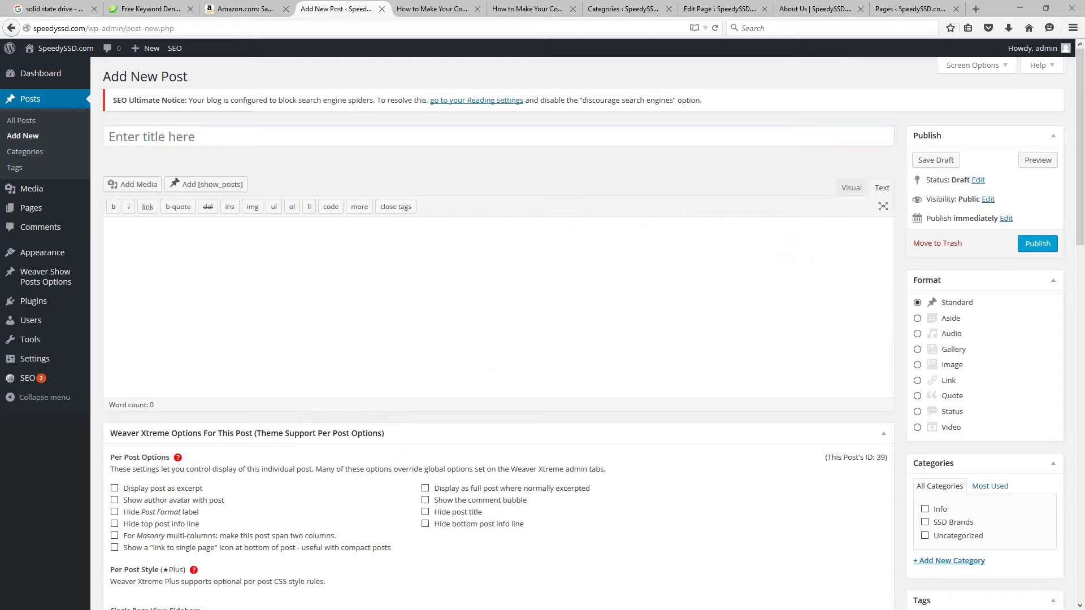
{"action": "key", "text": "alt+Tab"}
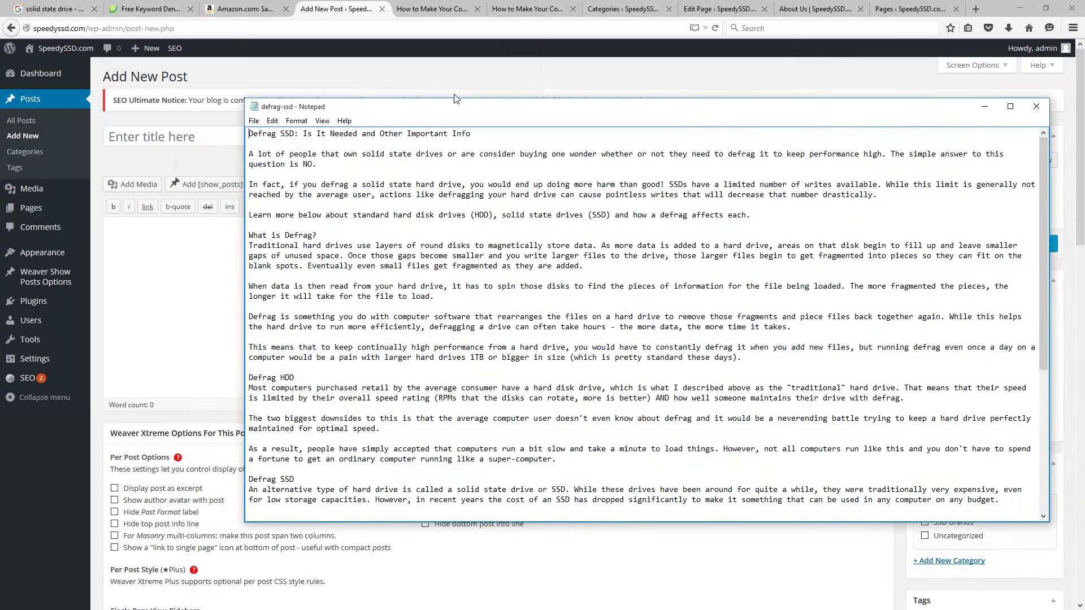
{"action": "left_click_drag", "start_coordinate": [457, 106], "coordinate": [429, 110]}
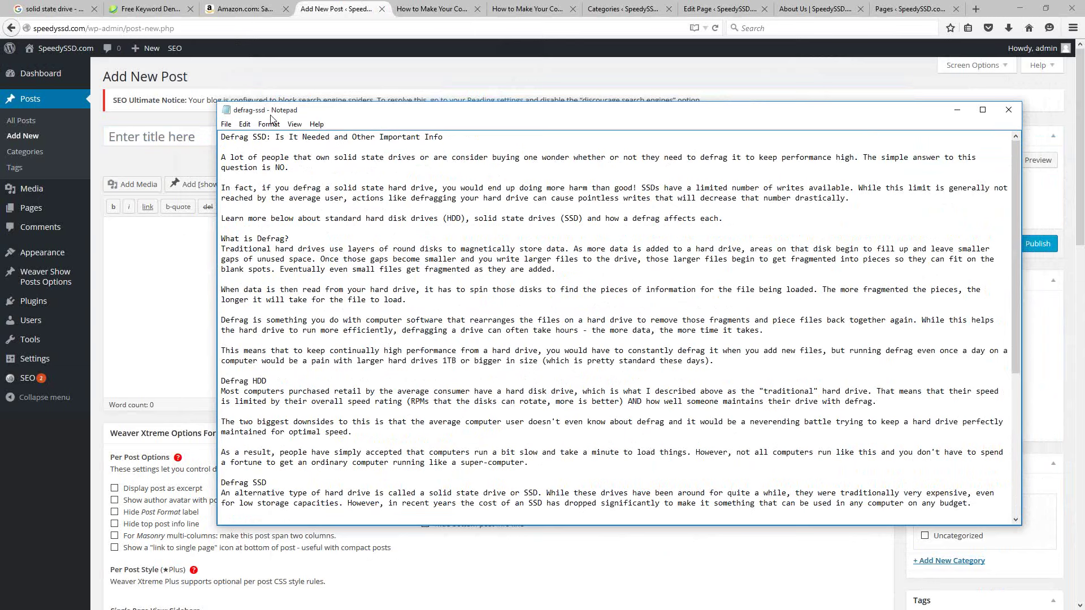
{"action": "key", "text": "alt+Tab"}
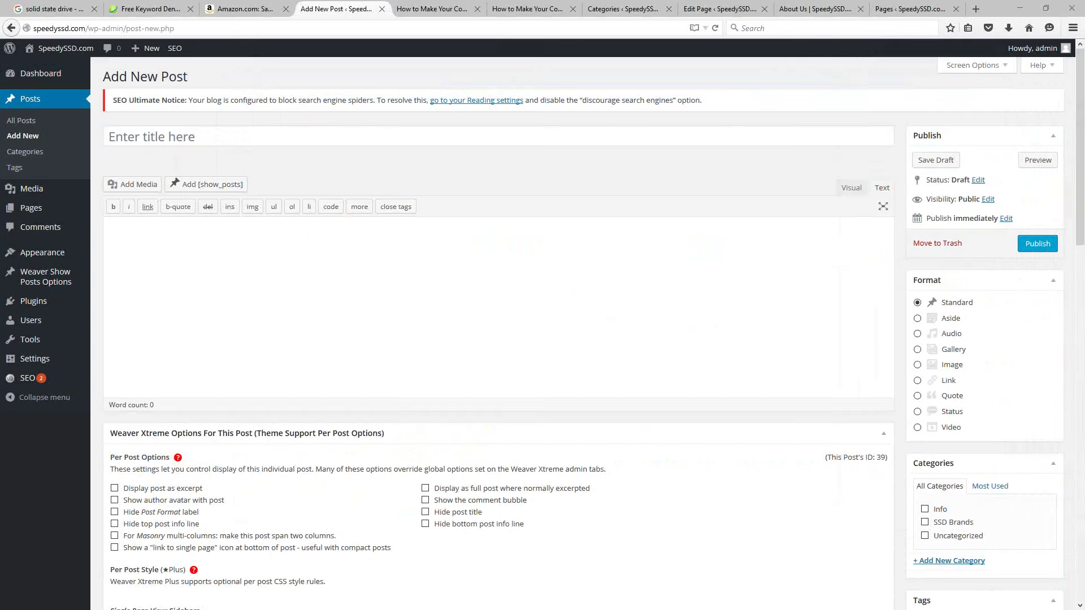
Switch to the lesson slides, advance to Step 5 Info Pages, and fit the defrag-ssd Notepad window above the slide's numbered list
{"action": "left_click", "coordinate": [991, 10]}
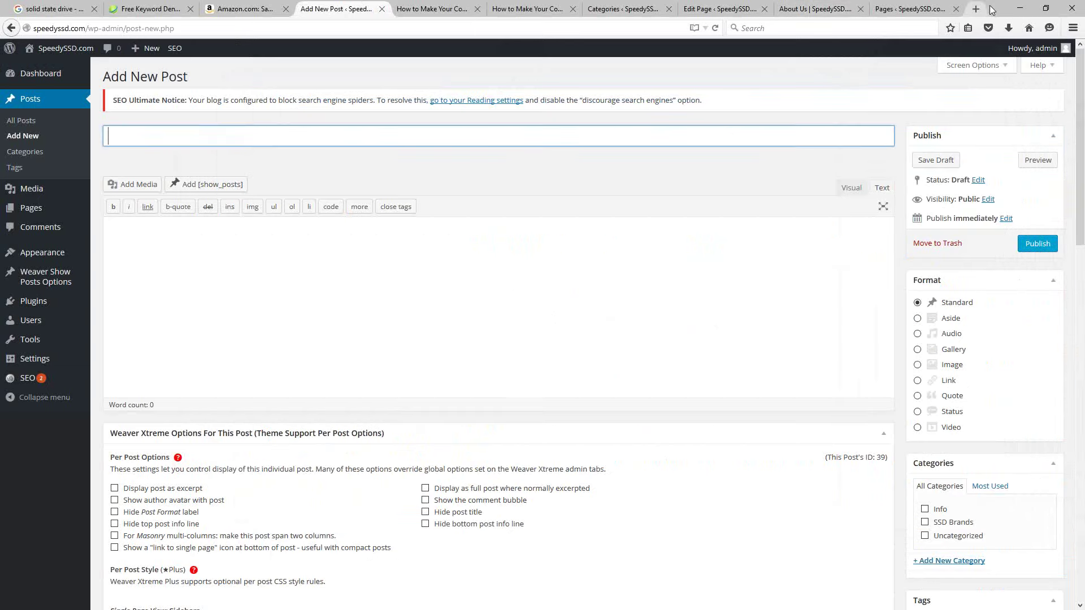
{"action": "double_click", "coordinate": [991, 9]}
{"action": "left_click", "coordinate": [956, 9]}
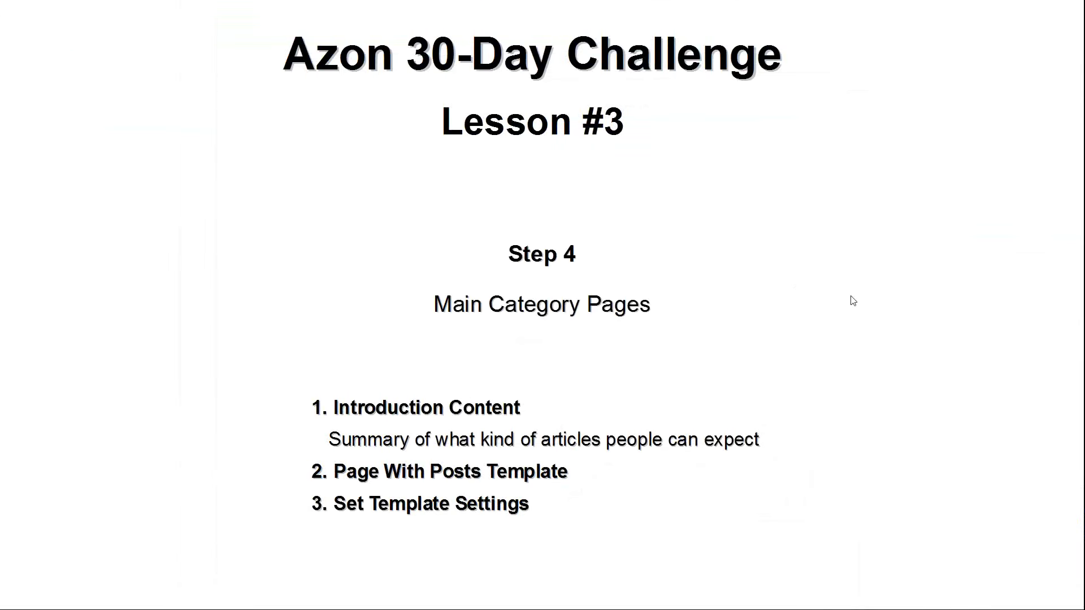
{"action": "key", "text": "Right"}
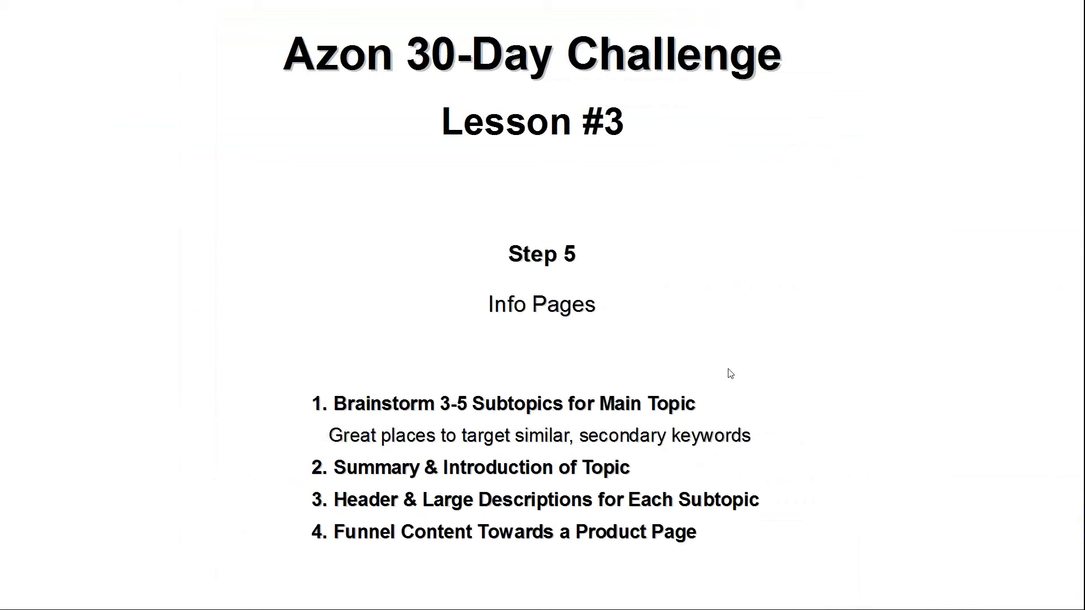
{"action": "left_click_drag", "start_coordinate": [1082, 8], "coordinate": [194, 23]}
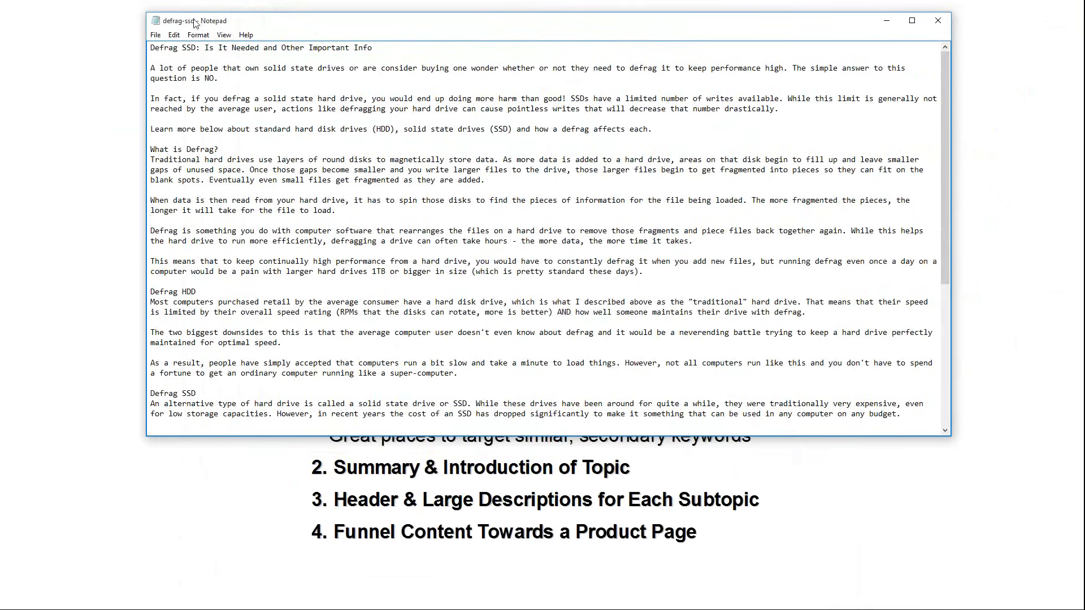
{"action": "left_click_drag", "start_coordinate": [361, 435], "coordinate": [341, 378]}
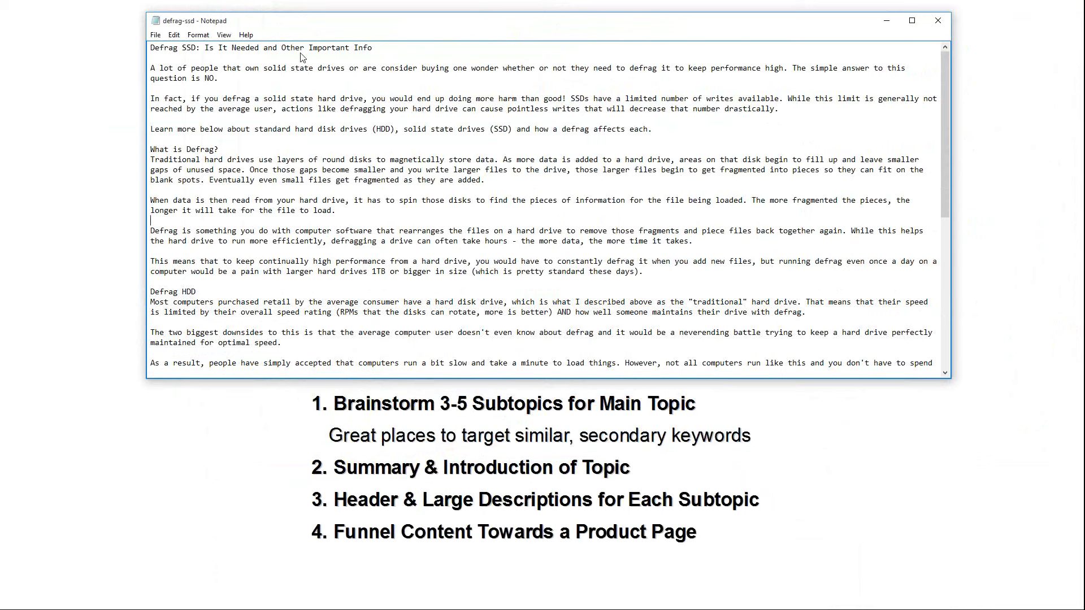
Insert a block of blank lines below the defrag-ssd article's title and enter the subtopic "What is Defrag?" there
{"action": "left_click_drag", "start_coordinate": [385, 49], "coordinate": [135, 50]}
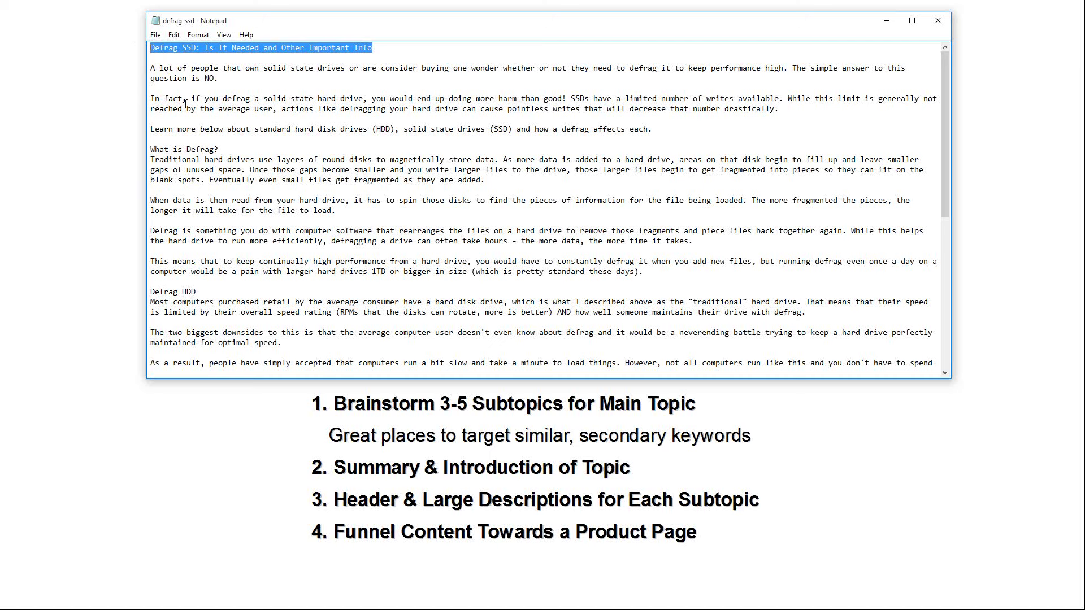
{"action": "left_click", "coordinate": [161, 61]}
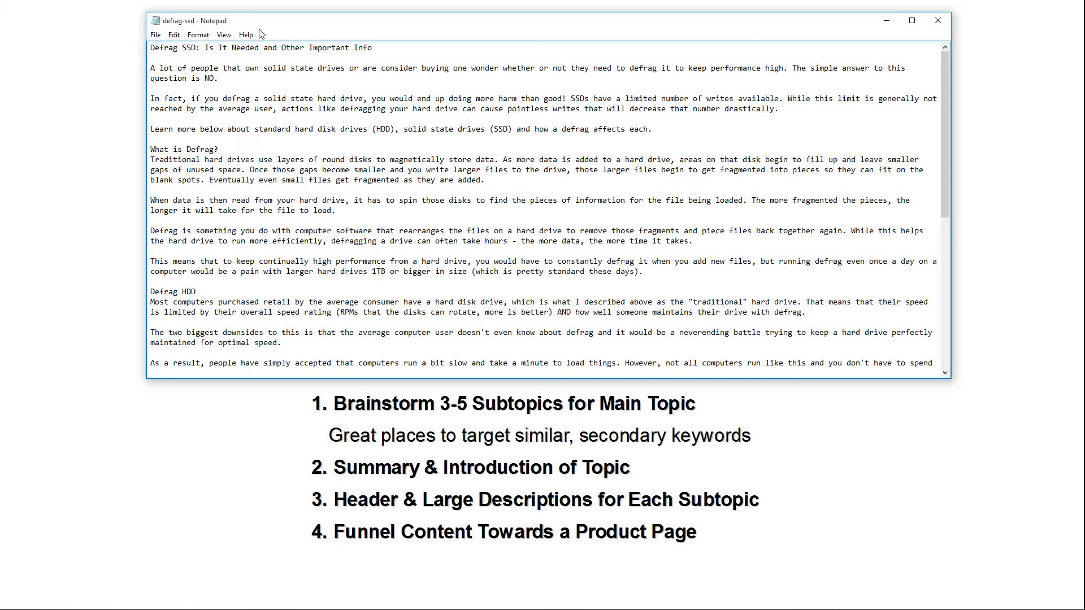
{"action": "key", "text": "Return"}
{"action": "key", "text": "Return"}
{"action": "key", "text": "Return"}
{"action": "key", "text": "Return"}
{"action": "key", "text": "Return"}
{"action": "key", "text": "Return"}
{"action": "key", "text": "Return"}
{"action": "key", "text": "Return"}
{"action": "key", "text": "Return"}
{"action": "key", "text": "Return"}
{"action": "key", "text": "Return"}
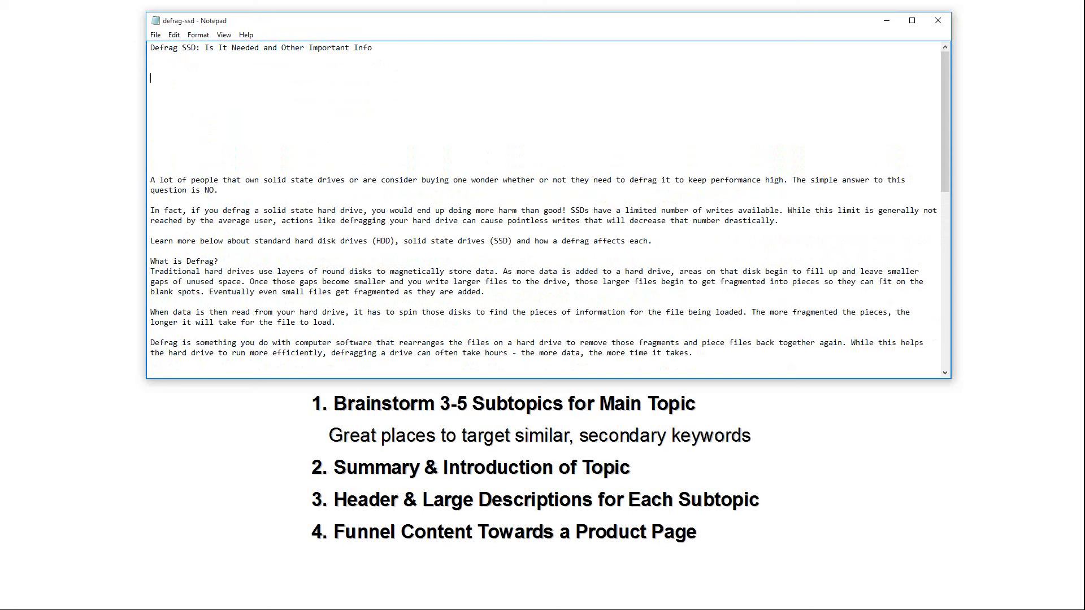
{"action": "type", "text": "What is Defrag?"}
Check the article's section headings and list "Defrag HDD" and "Defrag SSD" under "What is Defrag?", separated by single blank lines
{"action": "scroll", "coordinate": [199, 176], "scroll_direction": "down", "scroll_amount": 9}
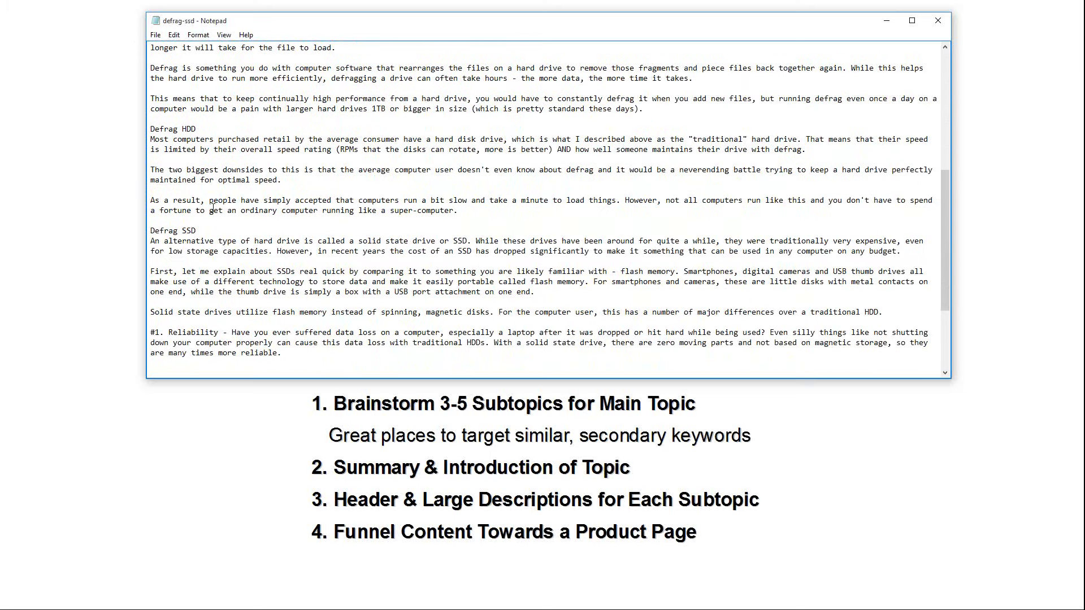
{"action": "scroll", "coordinate": [209, 220], "scroll_direction": "down", "scroll_amount": 4}
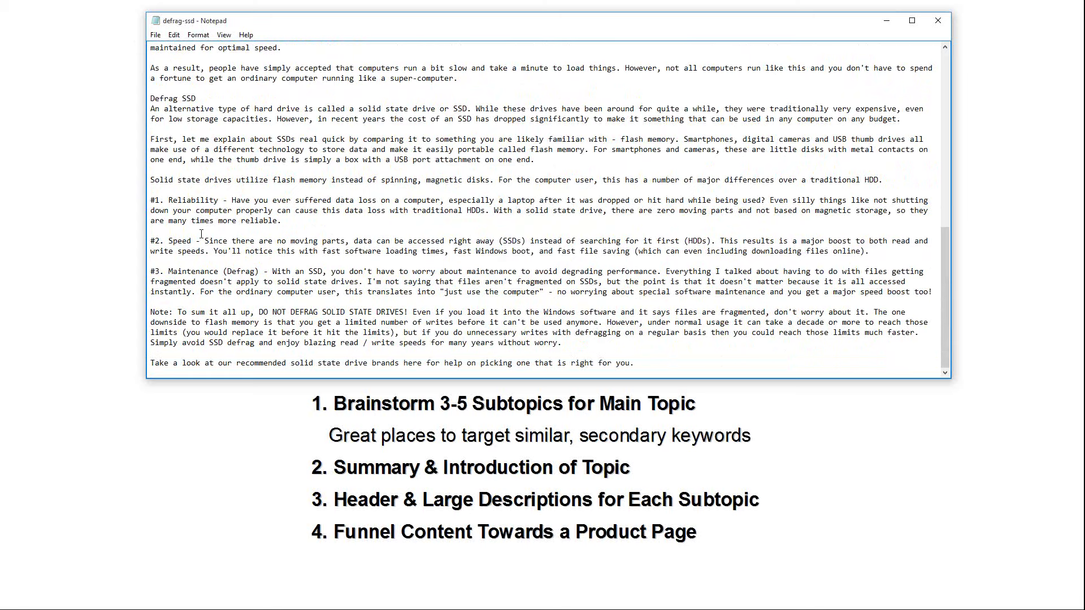
{"action": "scroll", "coordinate": [199, 235], "scroll_direction": "up", "scroll_amount": 13}
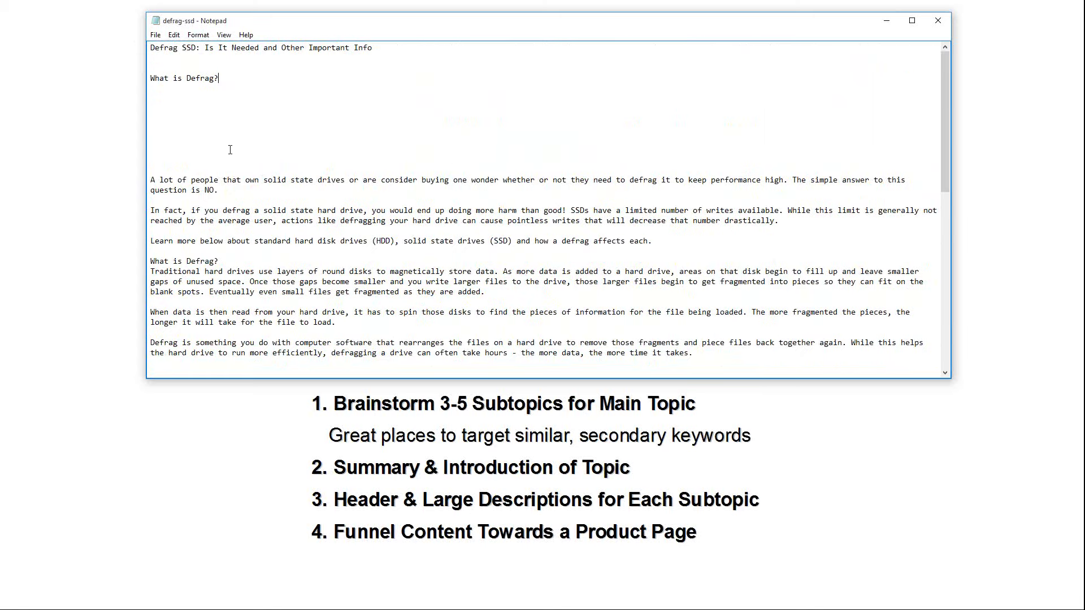
{"action": "scroll", "coordinate": [181, 100], "scroll_direction": "down", "scroll_amount": 4}
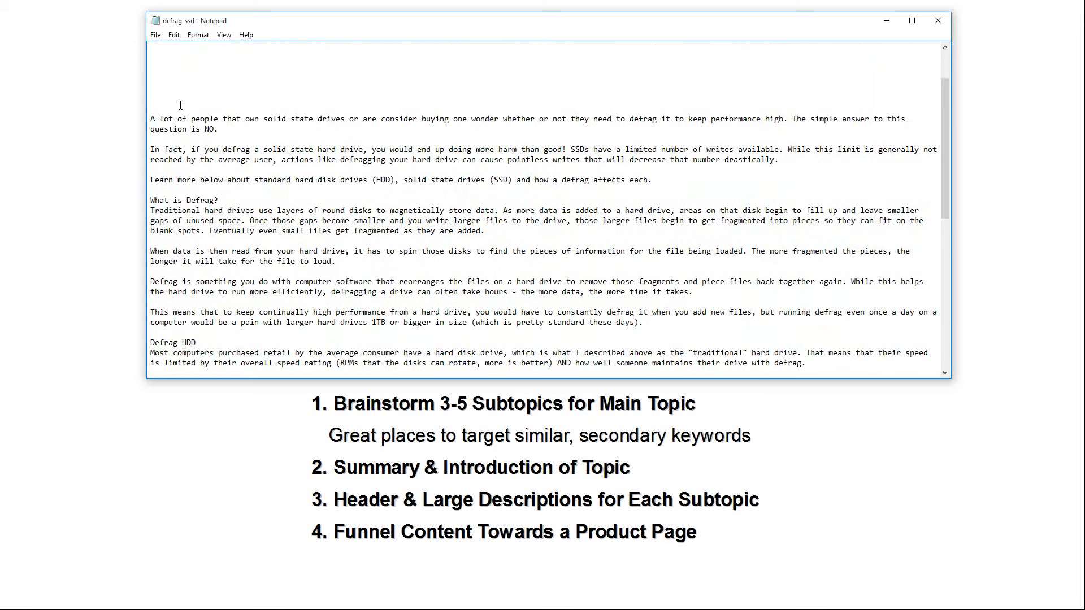
{"action": "scroll", "coordinate": [180, 100], "scroll_direction": "up", "scroll_amount": 4}
{"action": "left_click", "coordinate": [180, 100]}
{"action": "type", "text": "Derf"}
{"action": "key", "text": "BackSpace"}
{"action": "key", "text": "BackSpace"}
{"action": "type", "text": "frag SSD: Is It Needed and Other Important Info"}
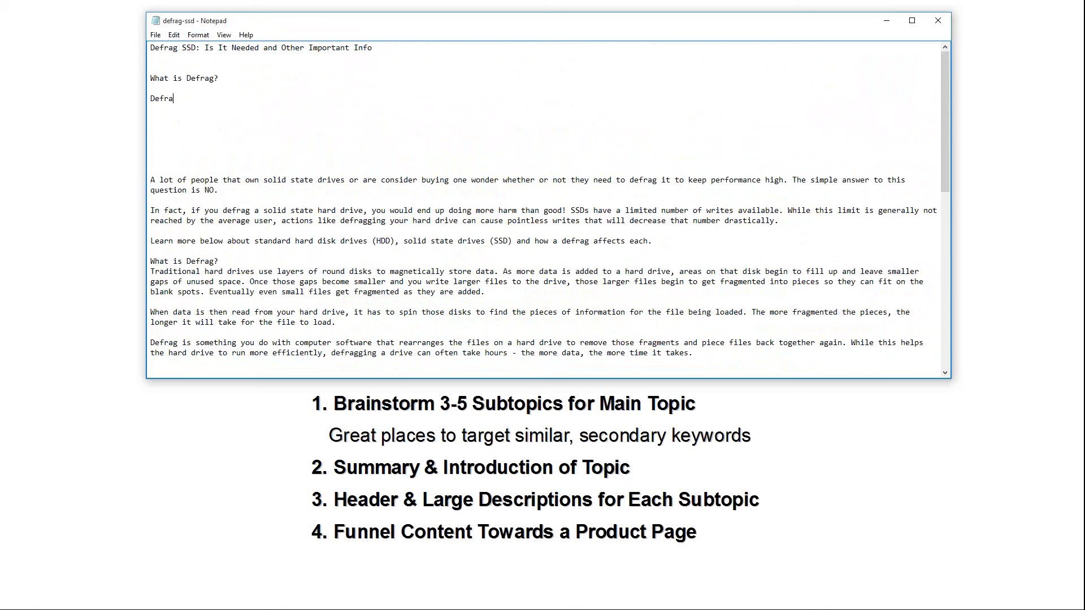
{"action": "key", "text": "BackSpace"}
{"action": "key", "text": "BackSpace"}
{"action": "type", "text": "HDD"}
{"action": "key", "text": "Return"}
{"action": "key", "text": "Return"}
{"action": "key", "text": "Return"}
{"action": "type", "text": "Defrag SSD"}
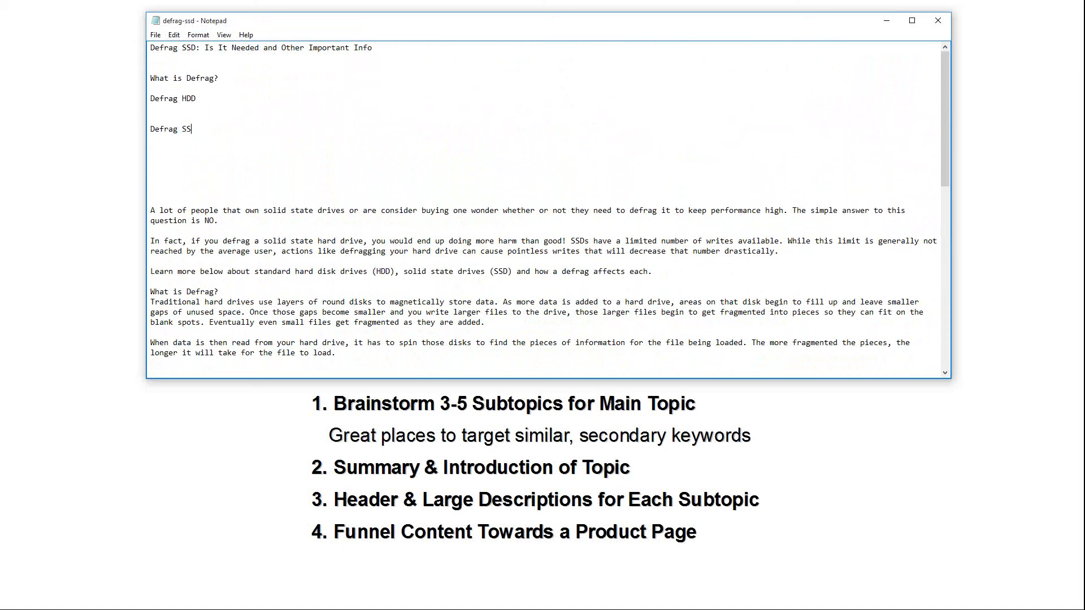
{"action": "left_click", "coordinate": [242, 109]}
{"action": "key", "text": "BackSpace"}
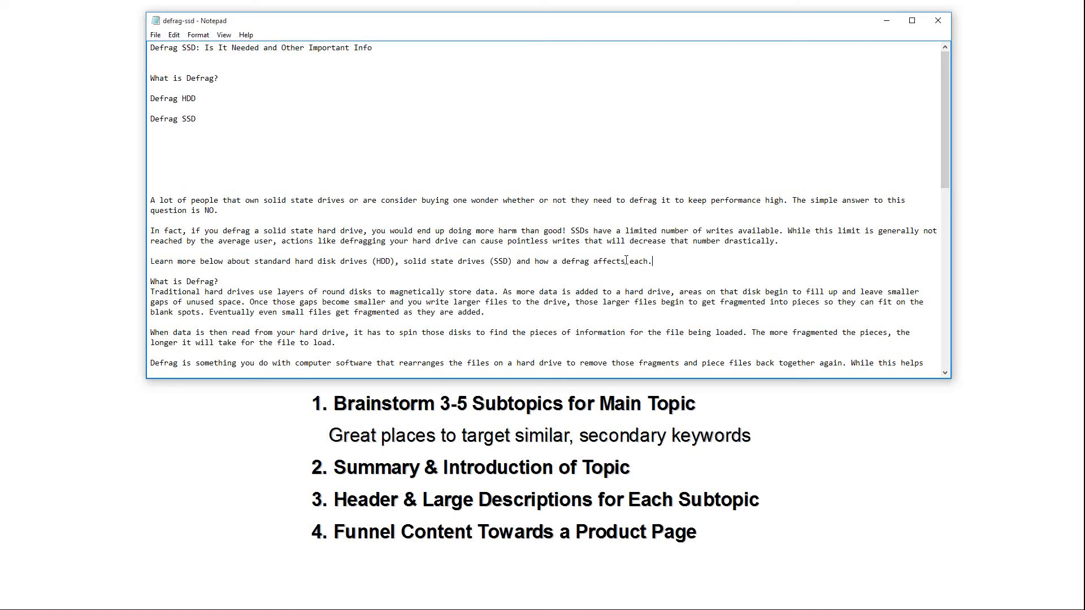
Highlight the article's three introductory paragraphs and the "What is Defrag?" section heading to point out the structure
{"action": "key", "text": "shift+Home"}
{"action": "key", "text": "shift+Up"}
{"action": "key", "text": "shift+Up"}
{"action": "key", "text": "shift+Up"}
{"action": "key", "text": "shift+Up"}
{"action": "key", "text": "shift+Up"}
{"action": "key", "text": "shift+Up"}
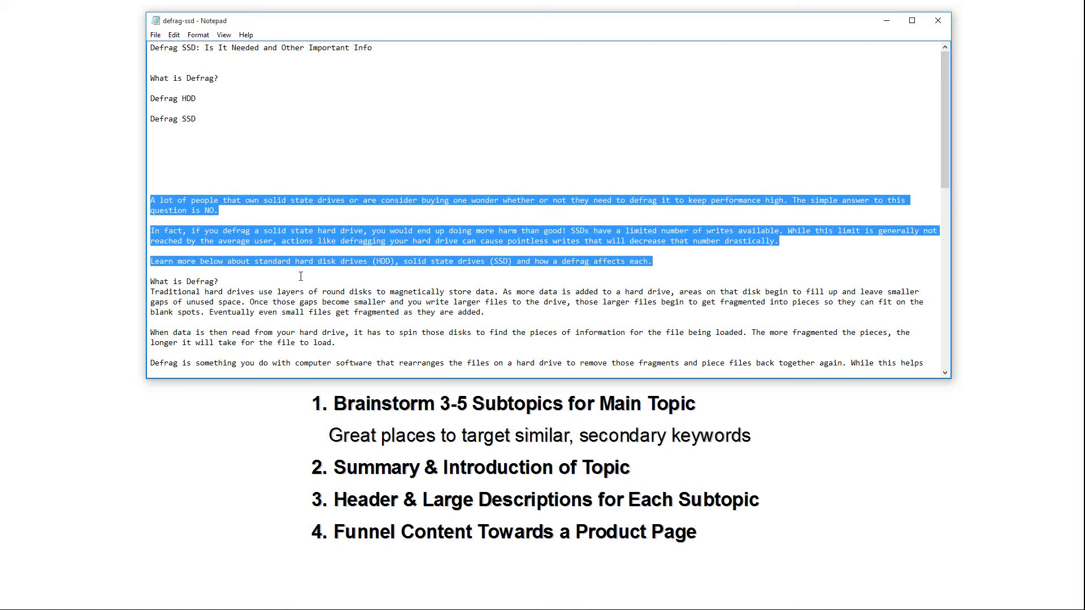
{"action": "left_click_drag", "start_coordinate": [232, 282], "coordinate": [123, 281]}
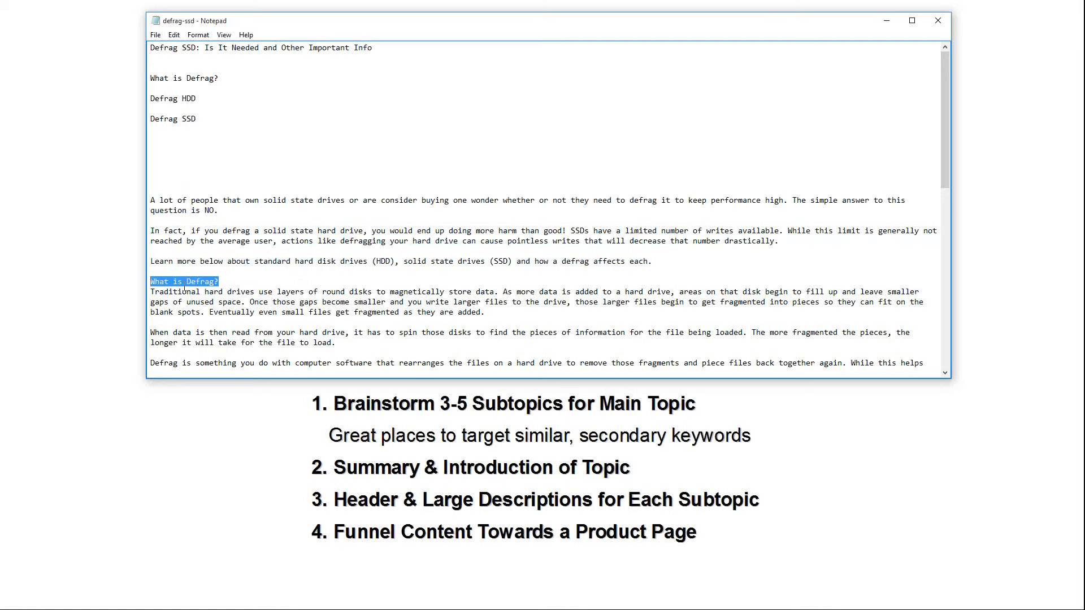
{"action": "left_click", "coordinate": [326, 293]}
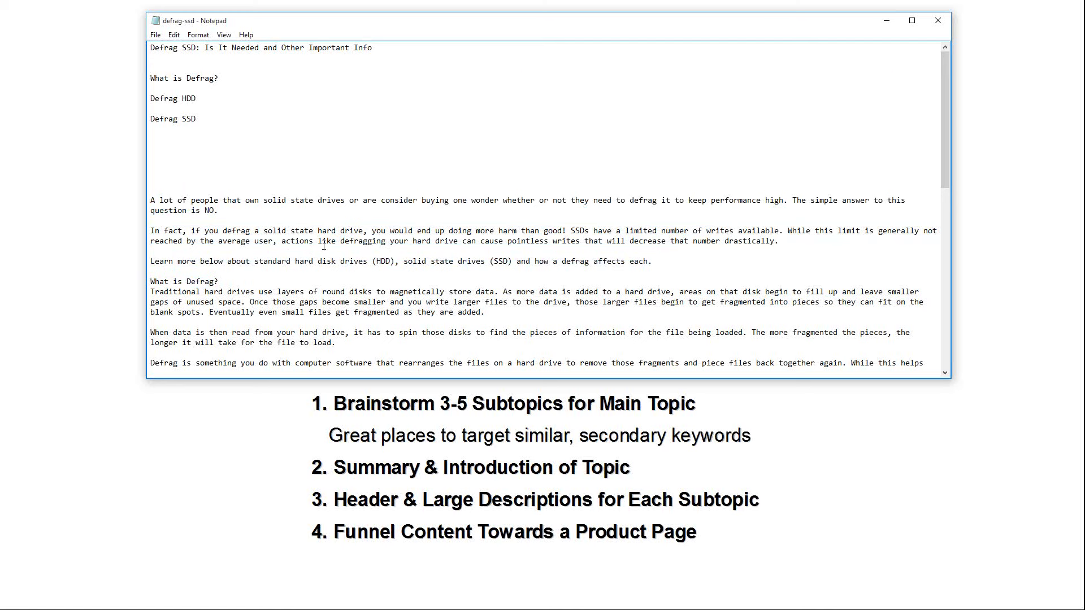
Review the Defrag HDD and Defrag SSD sections, highlighting their descriptions, the closing note, the three numbered points and the Defrag SSD heading
{"action": "scroll", "coordinate": [320, 252], "scroll_direction": "down", "scroll_amount": 4}
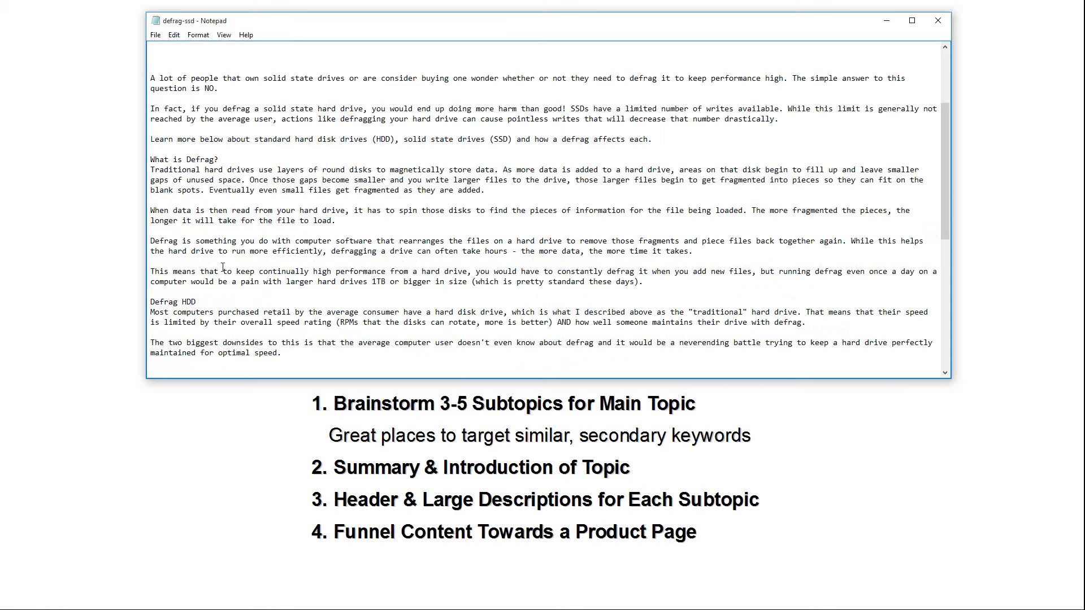
{"action": "scroll", "coordinate": [223, 267], "scroll_direction": "down", "scroll_amount": 5}
{"action": "left_click_drag", "start_coordinate": [481, 238], "coordinate": [134, 160]}
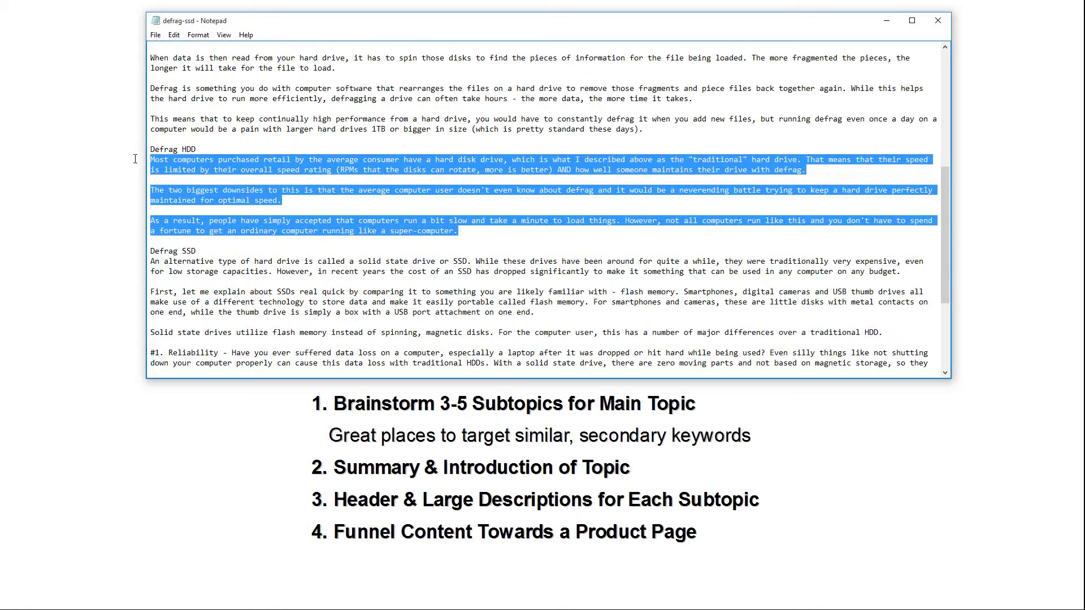
{"action": "scroll", "coordinate": [215, 180], "scroll_direction": "down", "scroll_amount": 4}
{"action": "scroll", "coordinate": [214, 180], "scroll_direction": "up", "scroll_amount": 8}
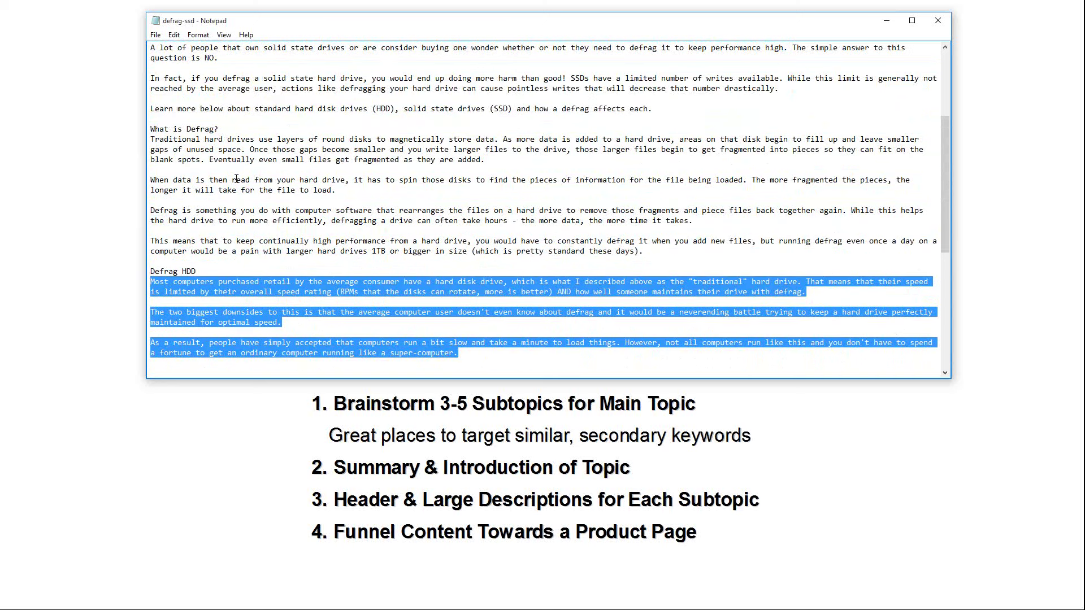
{"action": "scroll", "coordinate": [236, 179], "scroll_direction": "down", "scroll_amount": 9}
{"action": "left_click_drag", "start_coordinate": [151, 108], "coordinate": [523, 193]}
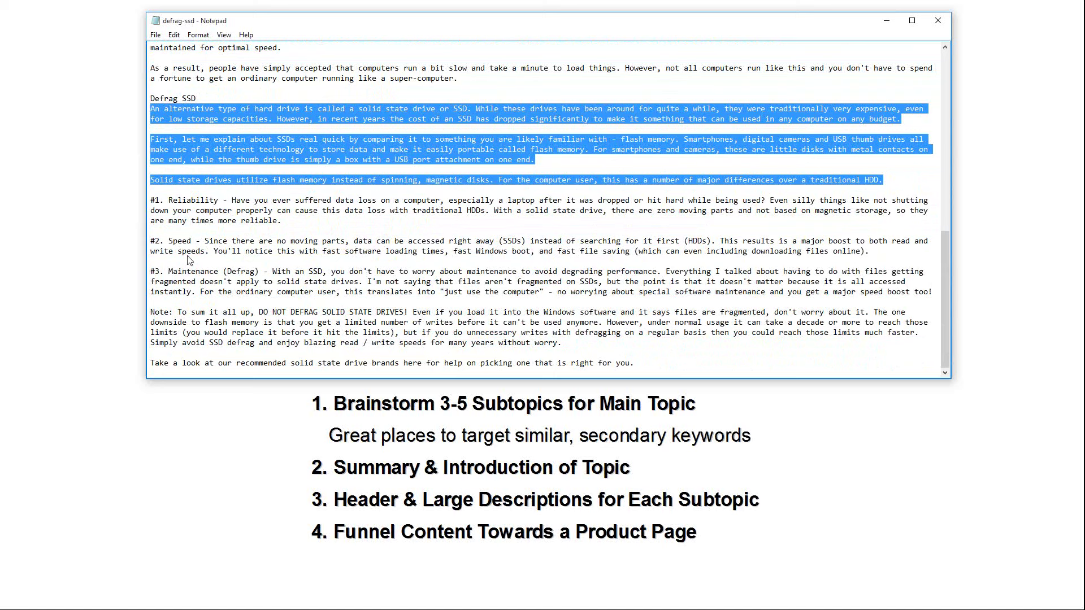
{"action": "left_click_drag", "start_coordinate": [151, 312], "coordinate": [638, 374]}
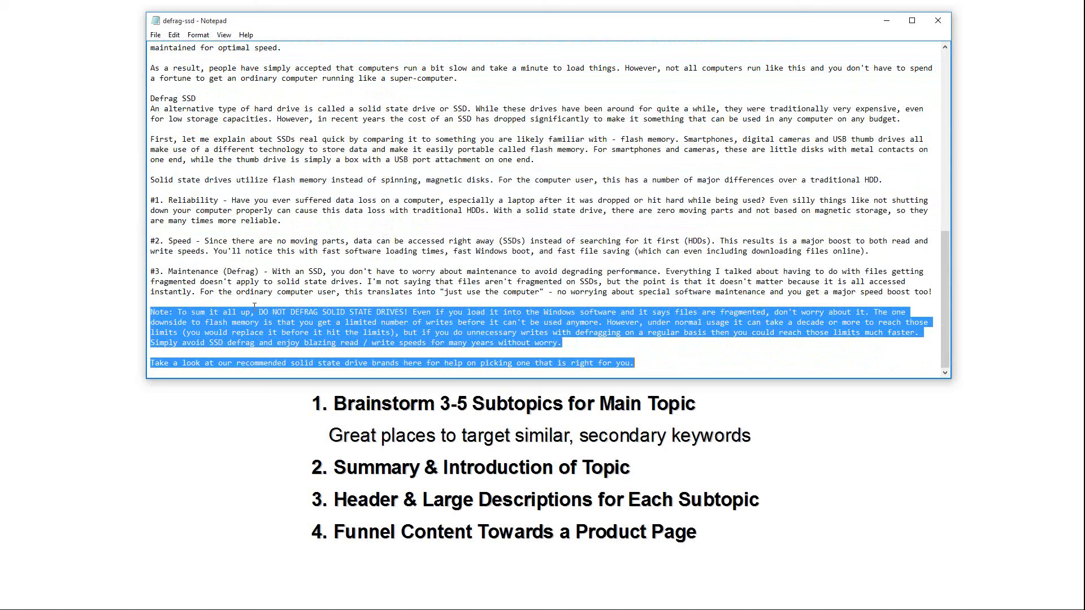
{"action": "left_click_drag", "start_coordinate": [183, 305], "coordinate": [151, 201]}
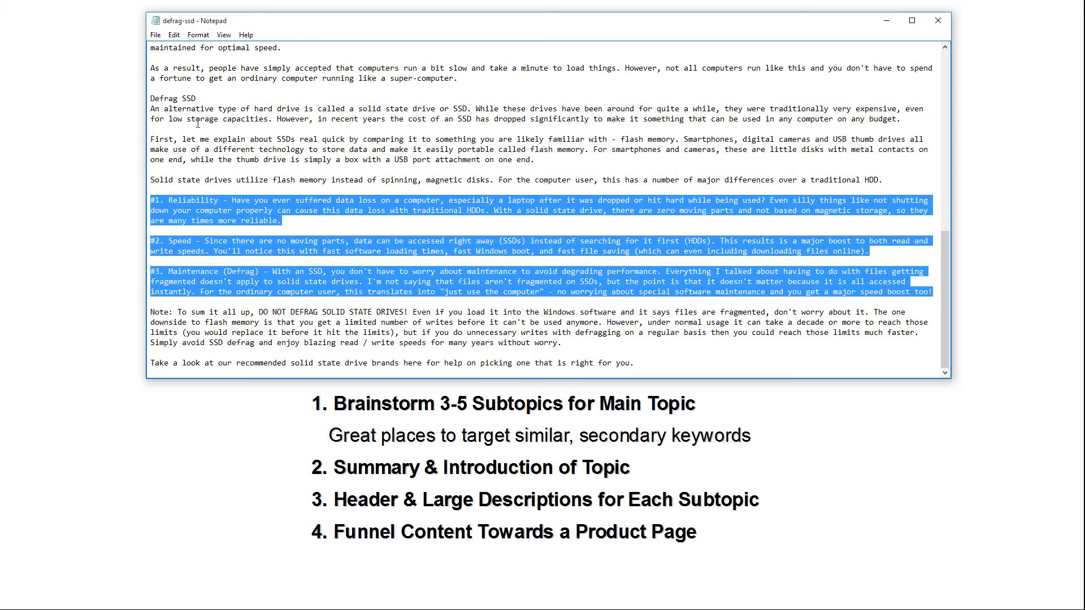
{"action": "left_click_drag", "start_coordinate": [198, 98], "coordinate": [150, 99]}
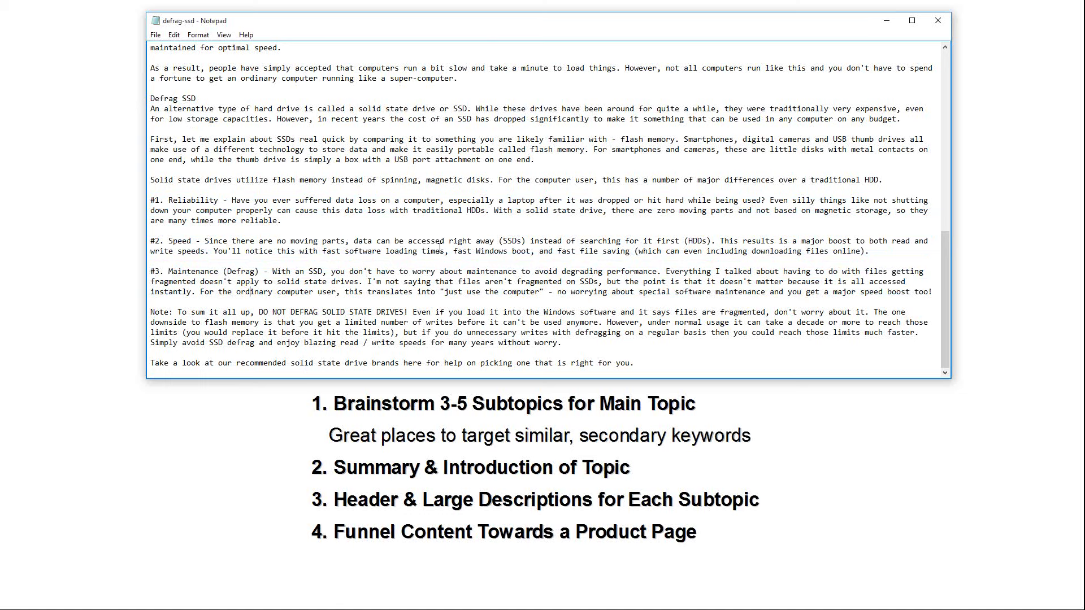
Highlight the recommended-brands sentence closing the defrag-ssd article and the Samsung 850 PRO SSD mention in the ssd-gaming article
{"action": "scroll", "coordinate": [431, 248], "scroll_direction": "up", "scroll_amount": 13}
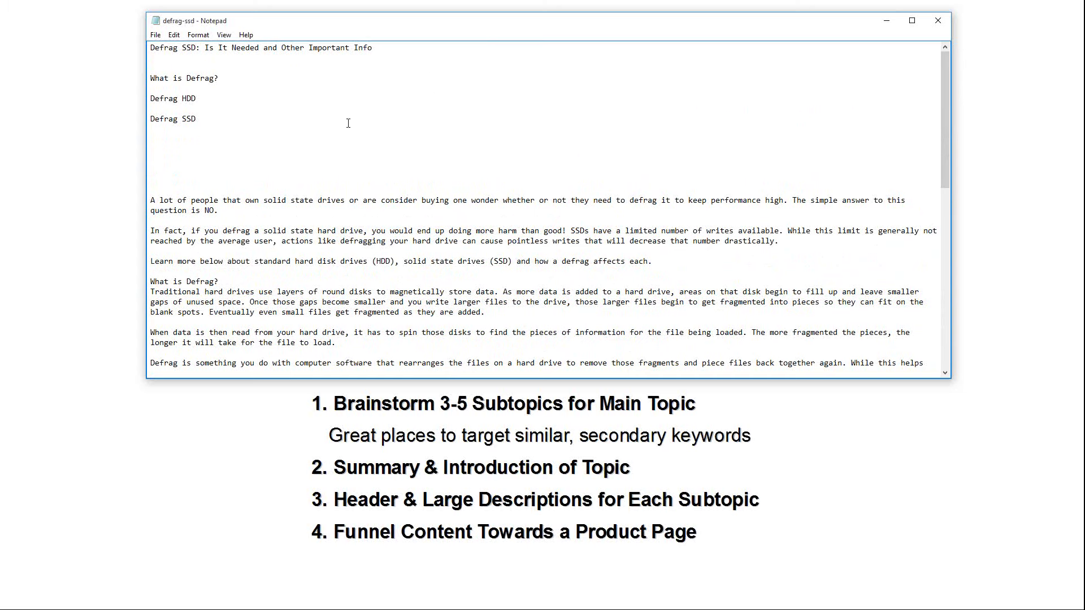
{"action": "scroll", "coordinate": [348, 123], "scroll_direction": "down", "scroll_amount": 13}
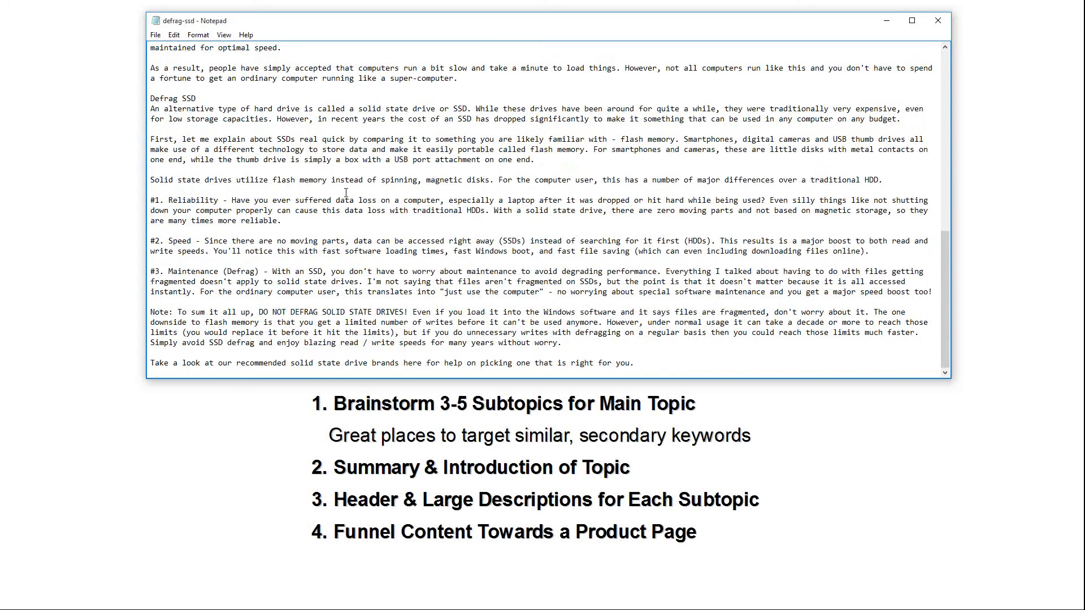
{"action": "left_click_drag", "start_coordinate": [151, 364], "coordinate": [683, 365]}
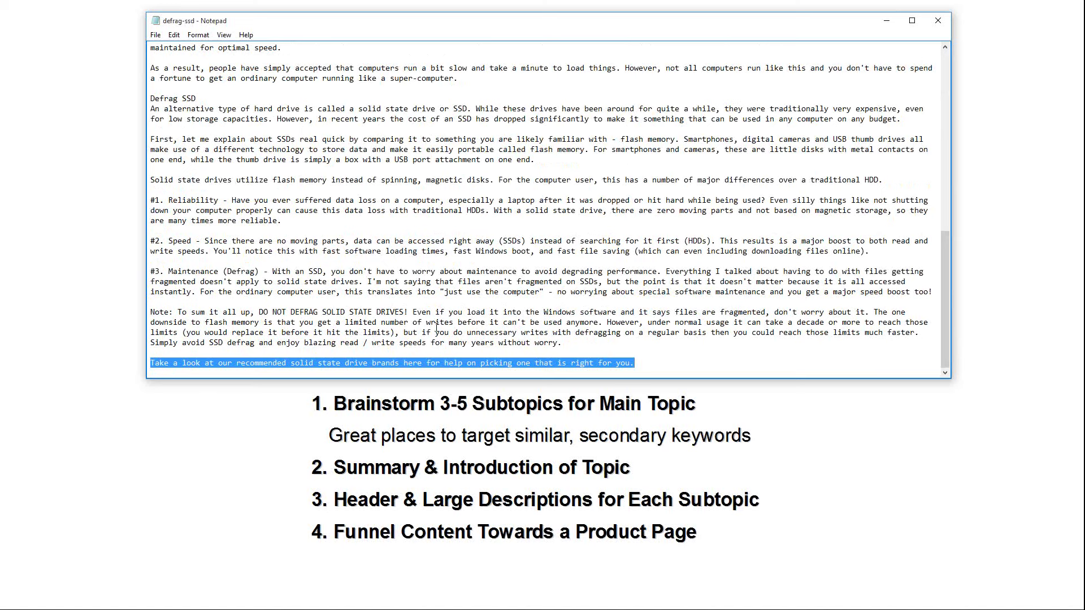
{"action": "left_click_drag", "start_coordinate": [403, 363], "coordinate": [292, 364]}
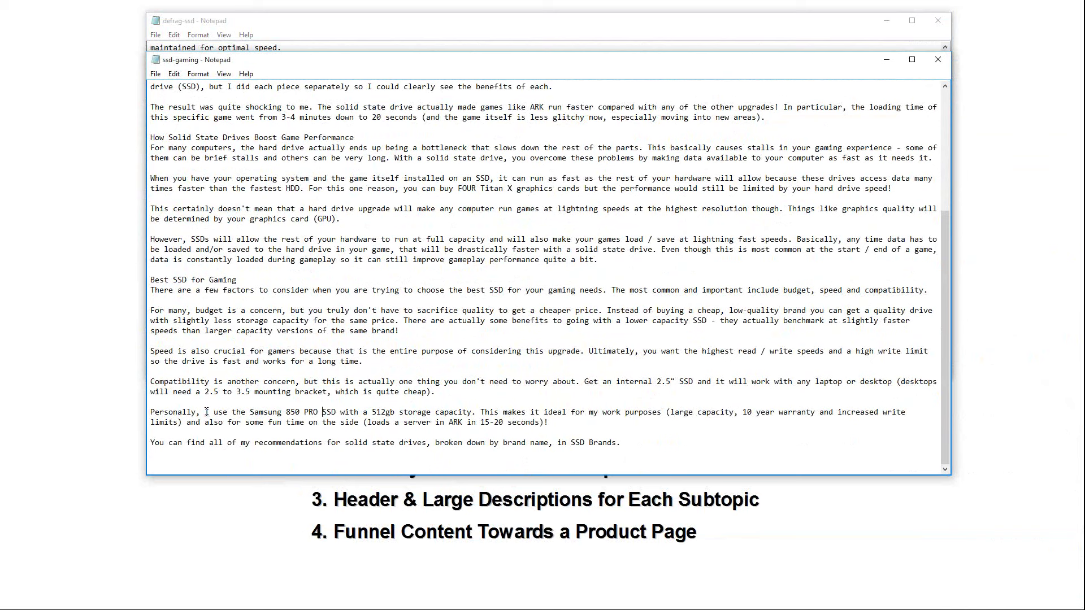
{"action": "left_click_drag", "start_coordinate": [207, 412], "coordinate": [337, 412]}
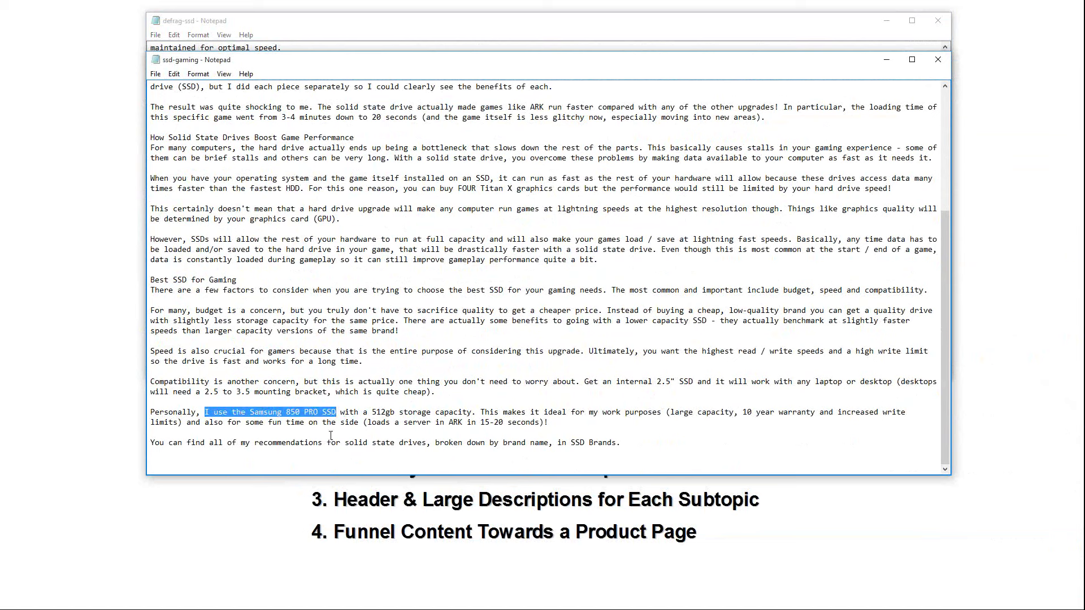
{"action": "left_click", "coordinate": [305, 423]}
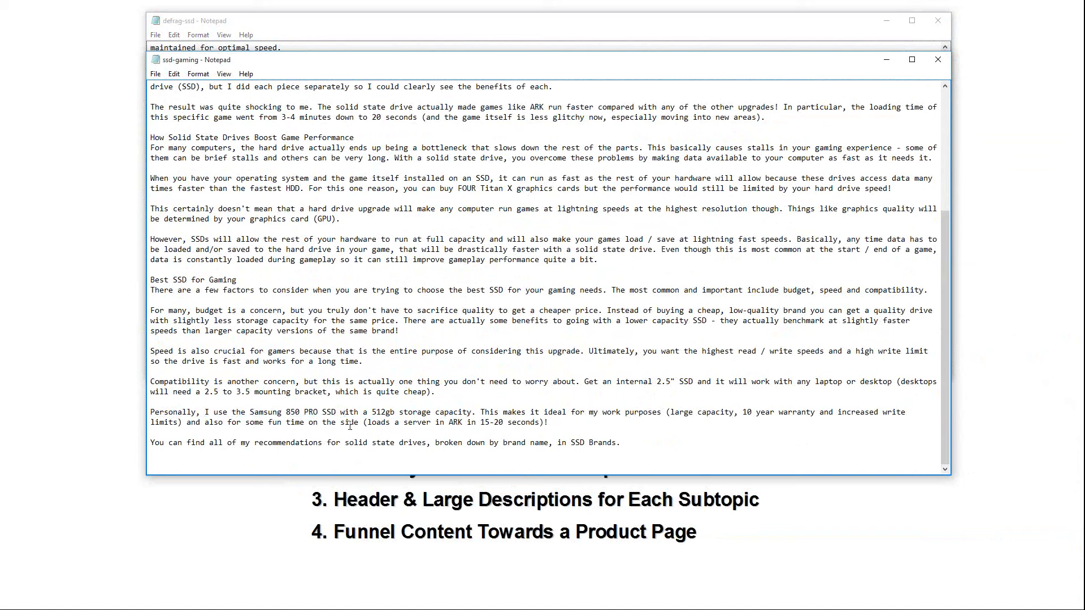
Highlight the Samsung 850 PRO SSD product name under "Best SSD for Gaming" to point out the personal product recommendation
{"action": "left_click_drag", "start_coordinate": [251, 412], "coordinate": [338, 412]}
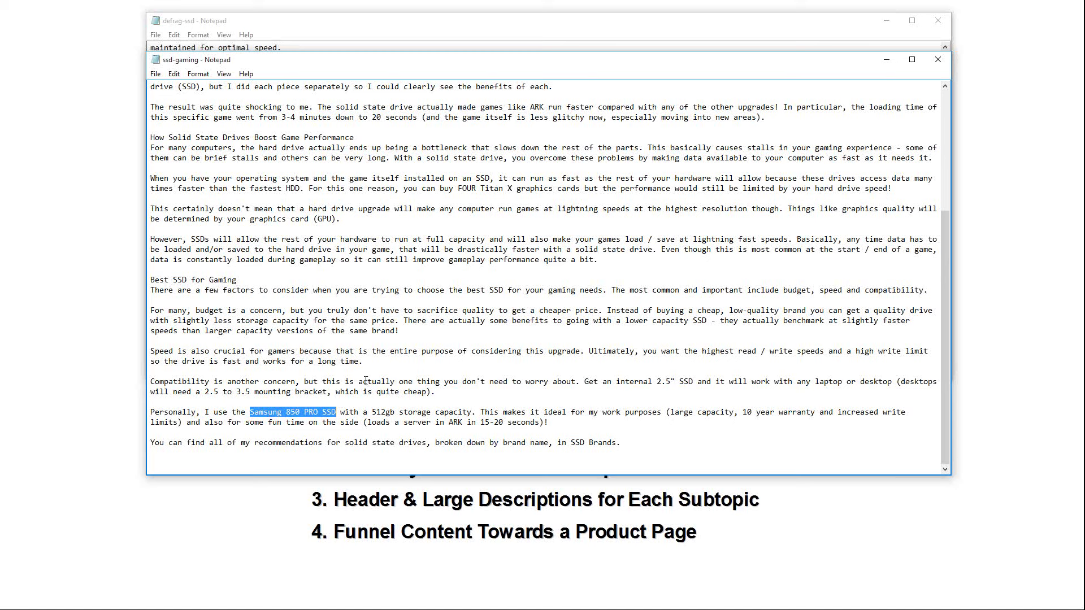
{"action": "left_click", "coordinate": [356, 411]}
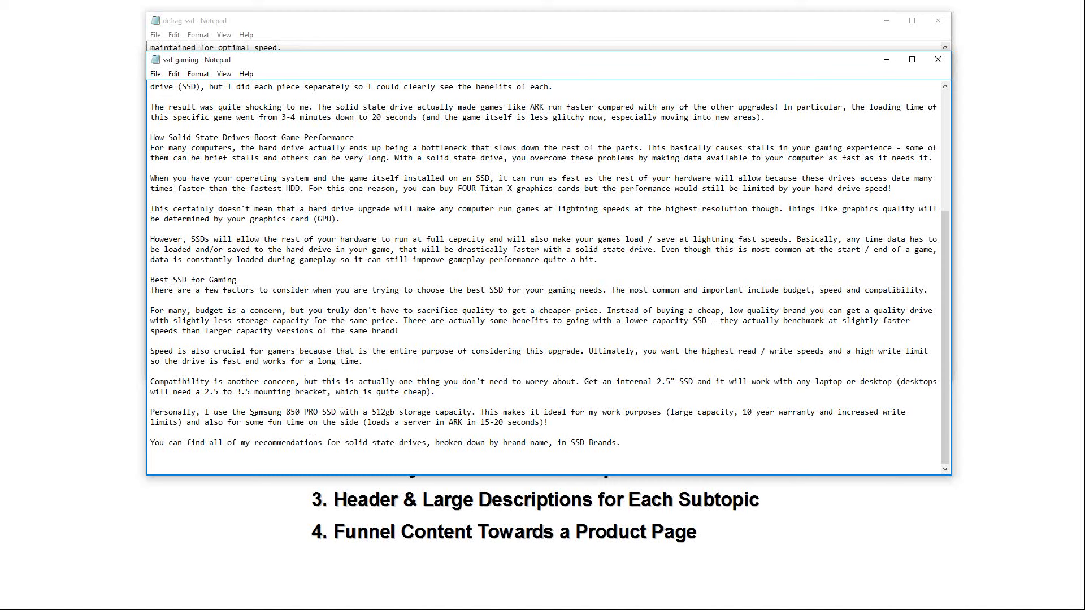
{"action": "left_click_drag", "start_coordinate": [249, 412], "coordinate": [337, 415]}
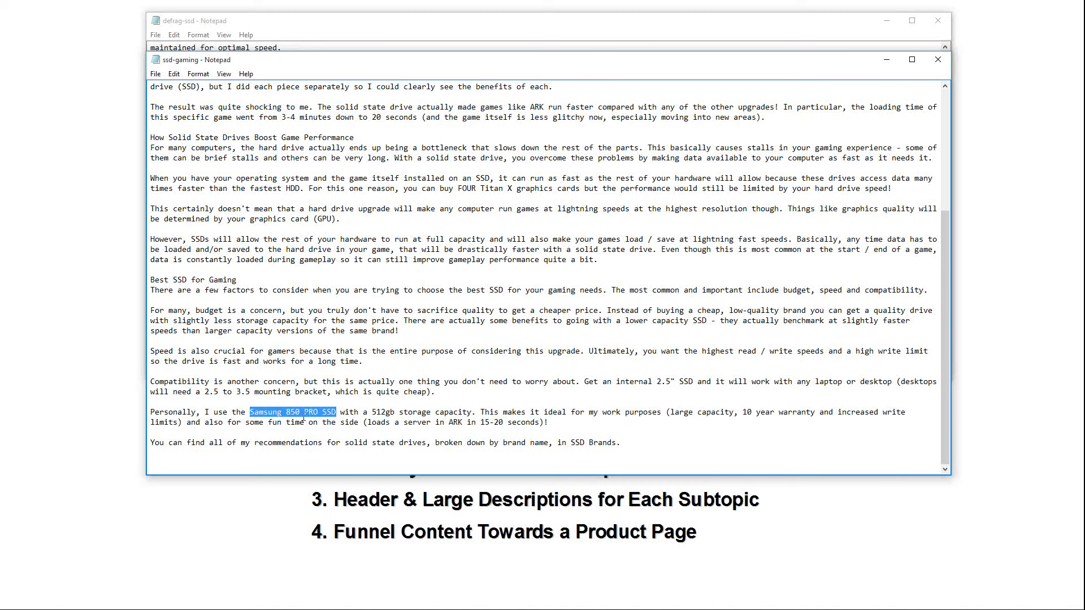
{"action": "left_click_drag", "start_coordinate": [337, 411], "coordinate": [250, 415]}
{"action": "left_click", "coordinate": [400, 427]}
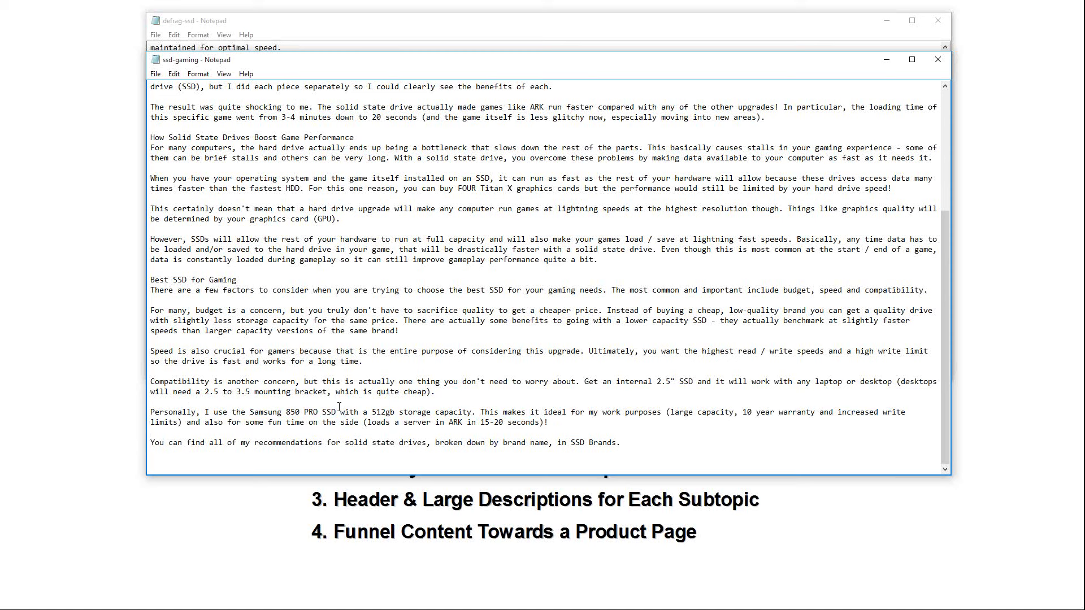
{"action": "left_click_drag", "start_coordinate": [336, 412], "coordinate": [248, 417]}
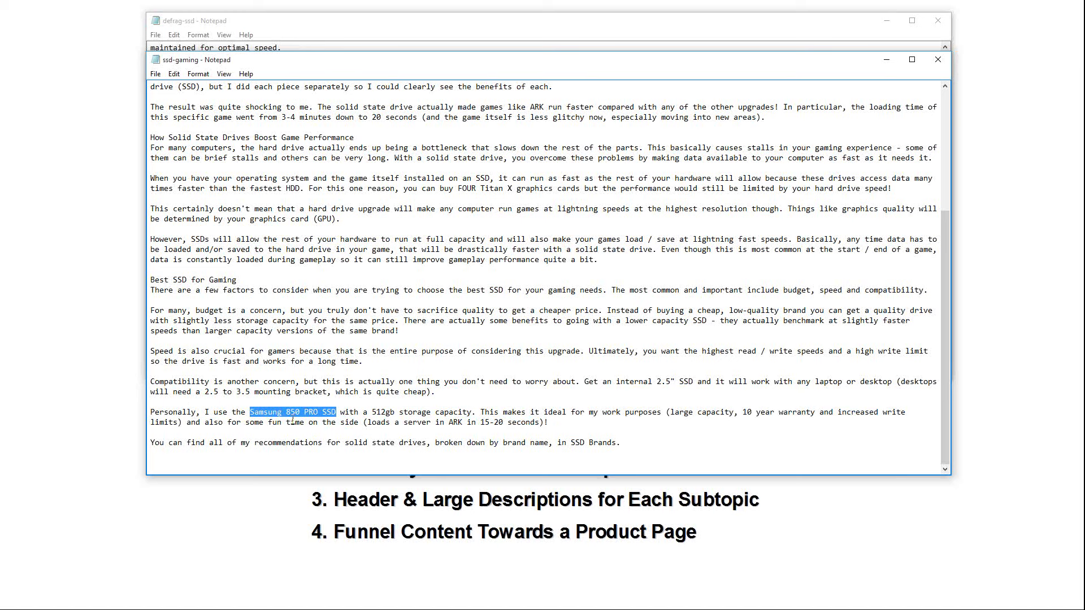
{"action": "left_click", "coordinate": [362, 424]}
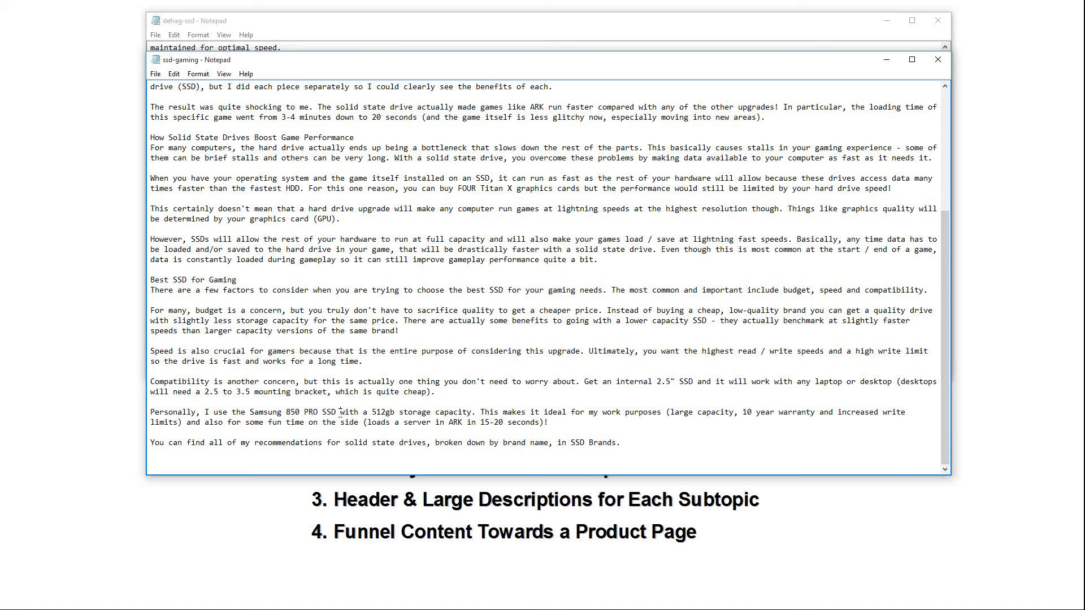
{"action": "left_click_drag", "start_coordinate": [337, 412], "coordinate": [251, 412]}
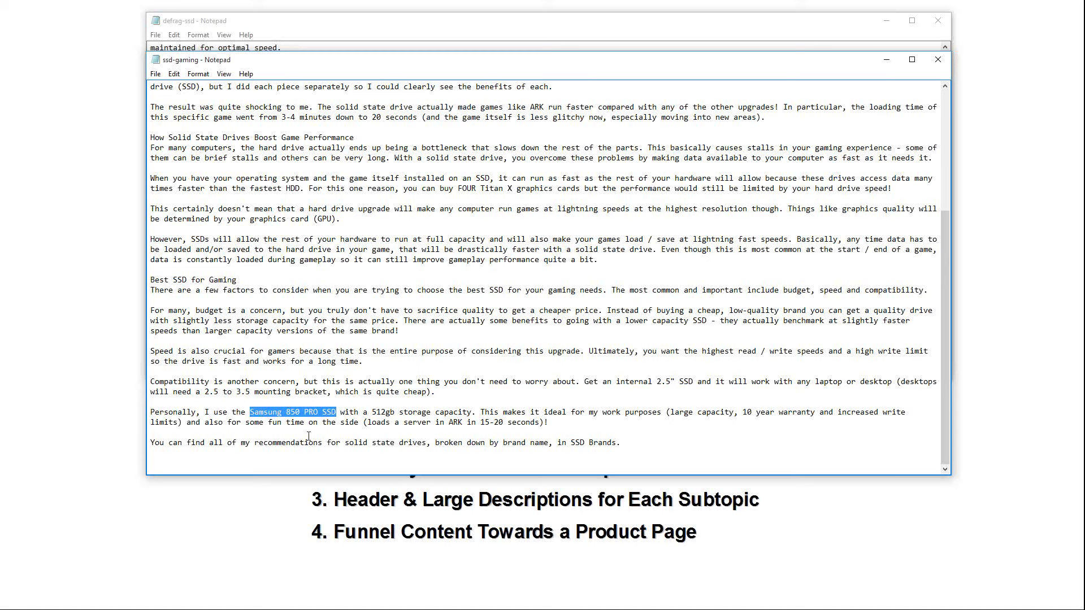
{"action": "left_click", "coordinate": [338, 423]}
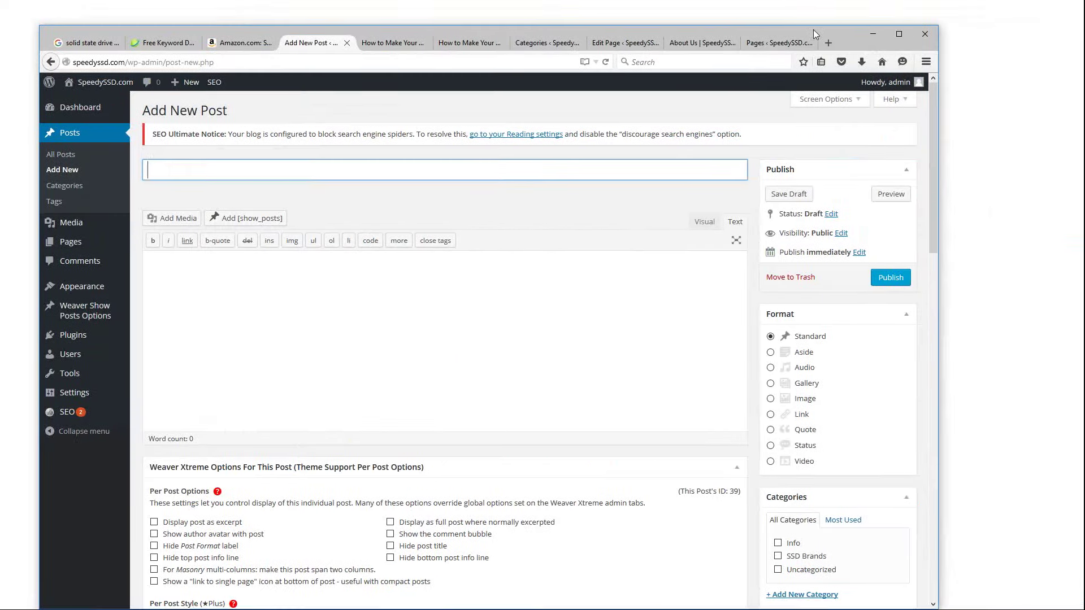
In the browser's new post, enter the title "Defrag SSD: Is It Needed and Other Important Info" and paste the defrag-ssd article as its body
{"action": "double_click", "coordinate": [367, 32]}
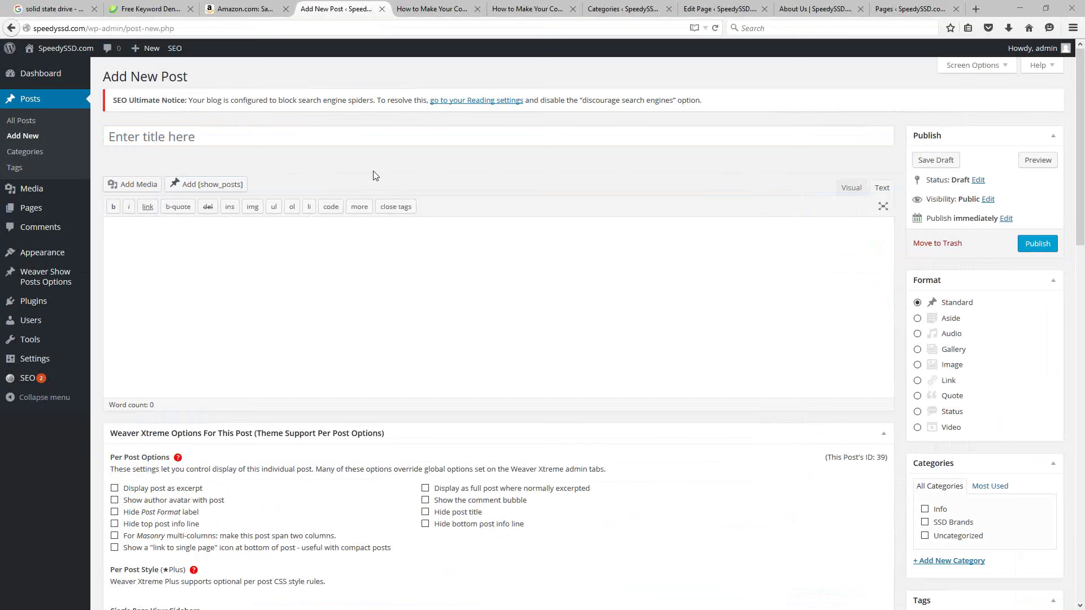
{"action": "left_click", "coordinate": [192, 136]}
{"action": "type", "text": "Defrag SSD: Is It Needed and Other Important Info"}
{"action": "left_click", "coordinate": [175, 287]}
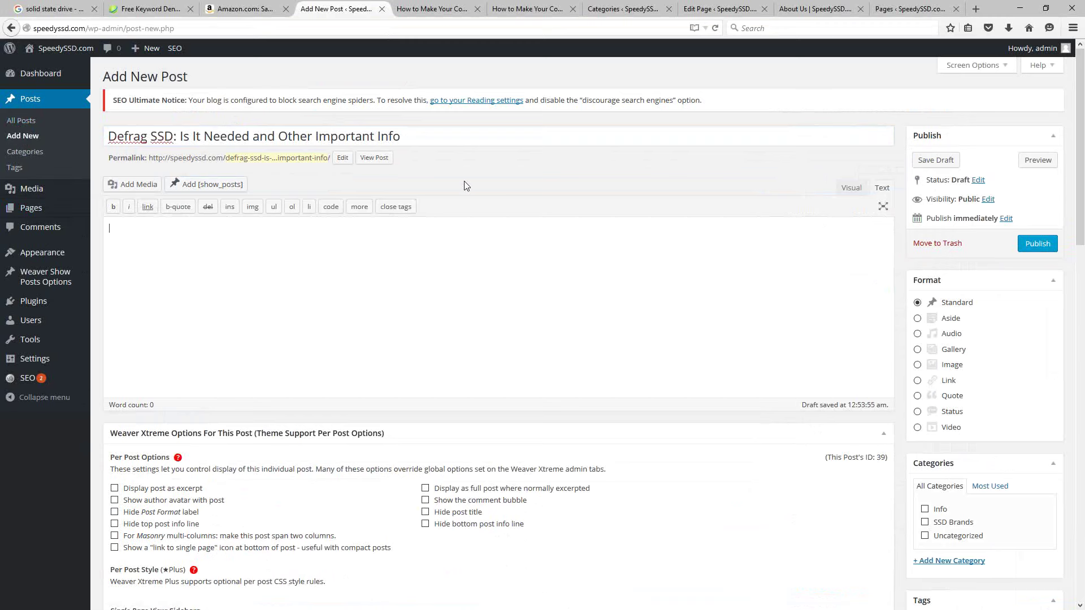
{"action": "key", "text": "ctrl+v"}
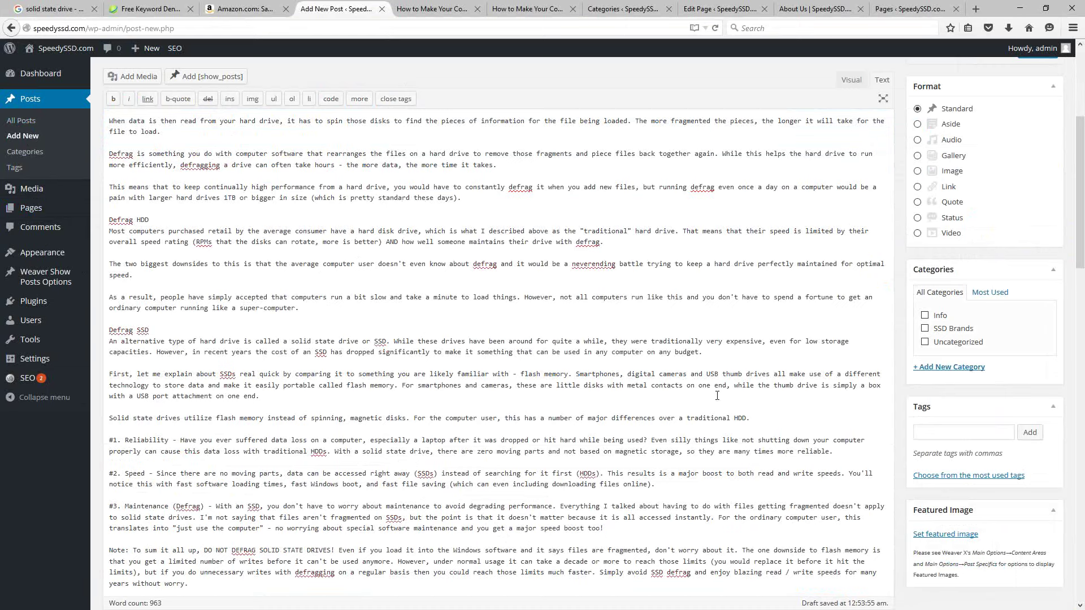
Assign the post to the Info category only
{"action": "scroll", "coordinate": [628, 511], "scroll_direction": "up", "scroll_amount": 5}
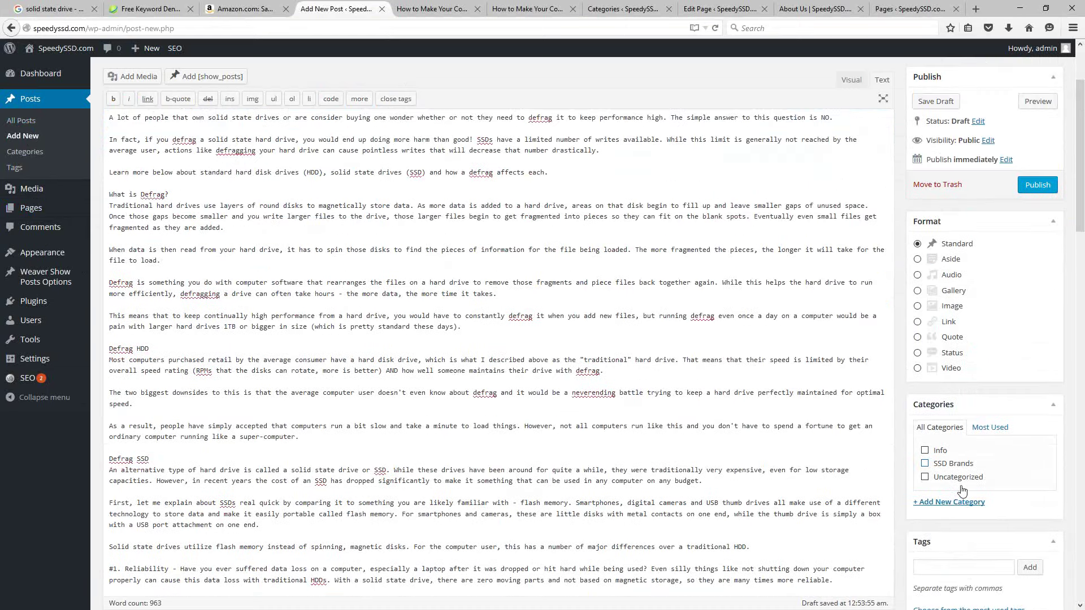
{"action": "left_click", "coordinate": [926, 451]}
{"action": "left_click", "coordinate": [924, 465]}
{"action": "left_click", "coordinate": [925, 464]}
{"action": "scroll", "coordinate": [480, 412], "scroll_direction": "up", "scroll_amount": 2}
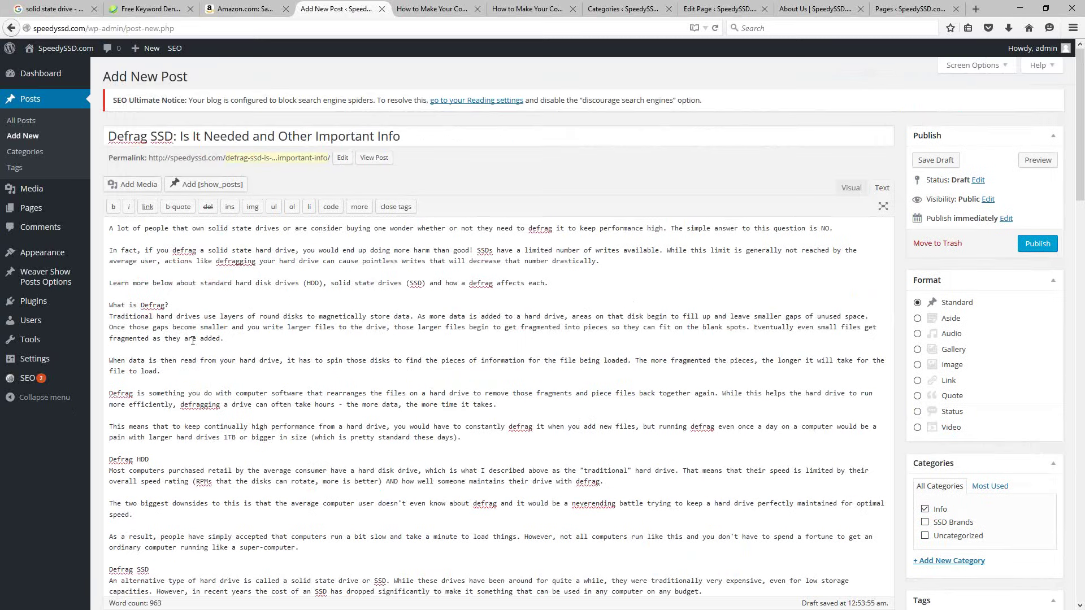
Bold the section headings "What is Defrag?", "Defrag HDD" and "Defrag SSD" in the post body
{"action": "left_click_drag", "start_coordinate": [168, 305], "coordinate": [109, 305]}
{"action": "left_click", "coordinate": [113, 206]}
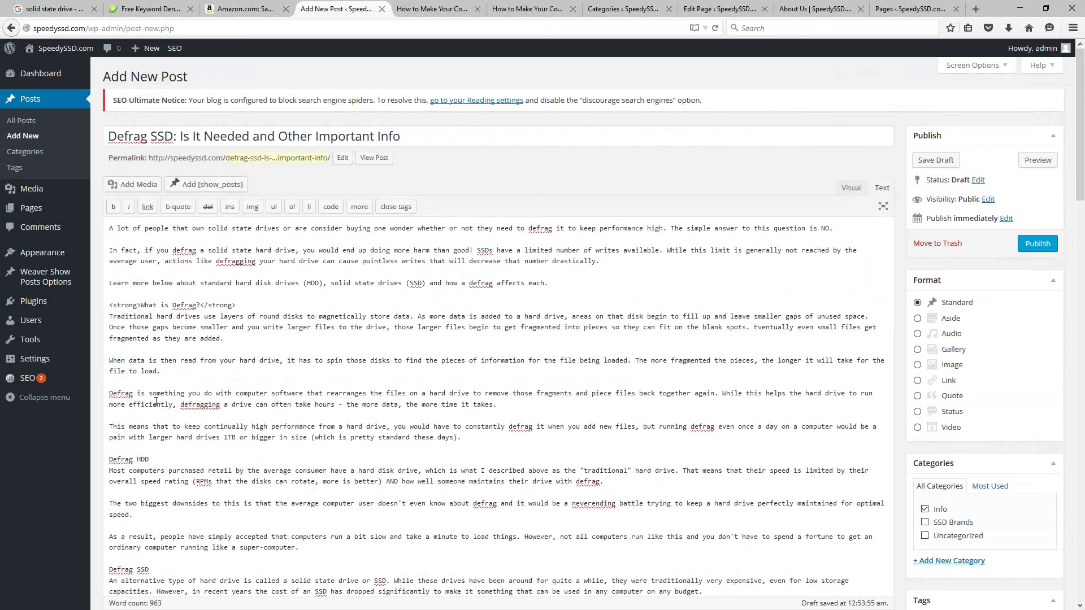
{"action": "left_click_drag", "start_coordinate": [158, 459], "coordinate": [79, 456]}
{"action": "left_click_drag", "start_coordinate": [161, 571], "coordinate": [105, 569]}
{"action": "left_click", "coordinate": [113, 207]}
{"action": "left_click", "coordinate": [155, 459]}
{"action": "left_click_drag", "start_coordinate": [137, 462], "coordinate": [92, 470]}
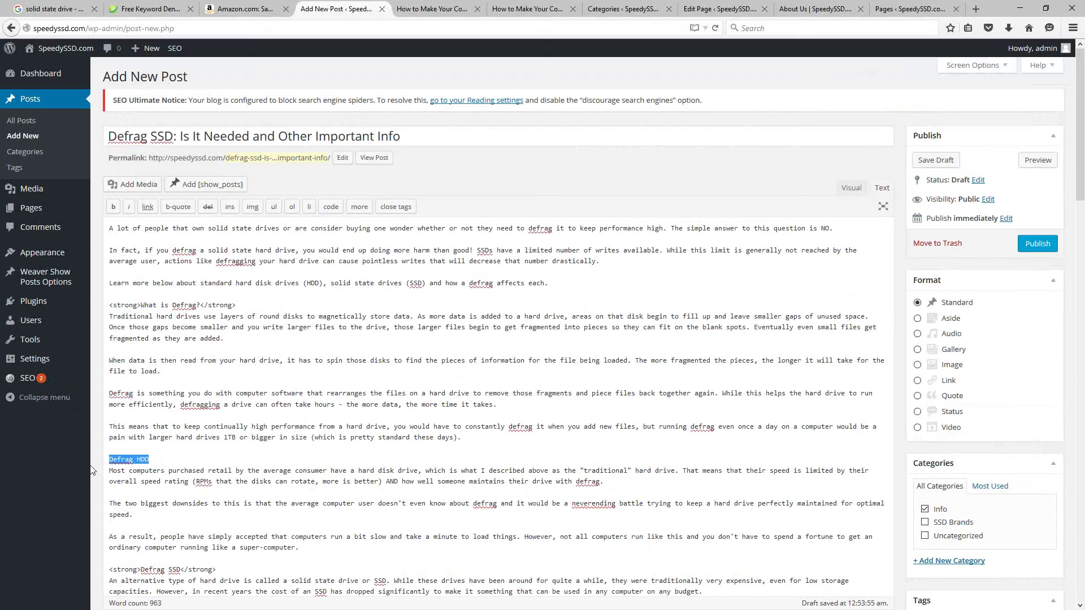
{"action": "left_click", "coordinate": [113, 206]}
{"action": "left_click", "coordinate": [262, 311]}
Bold the labels "Reliability", "Speed" and "Maintenance (Defrag)" that open the three numbered points in the Defrag SSD section
{"action": "scroll", "coordinate": [262, 311], "scroll_direction": "down", "scroll_amount": 5}
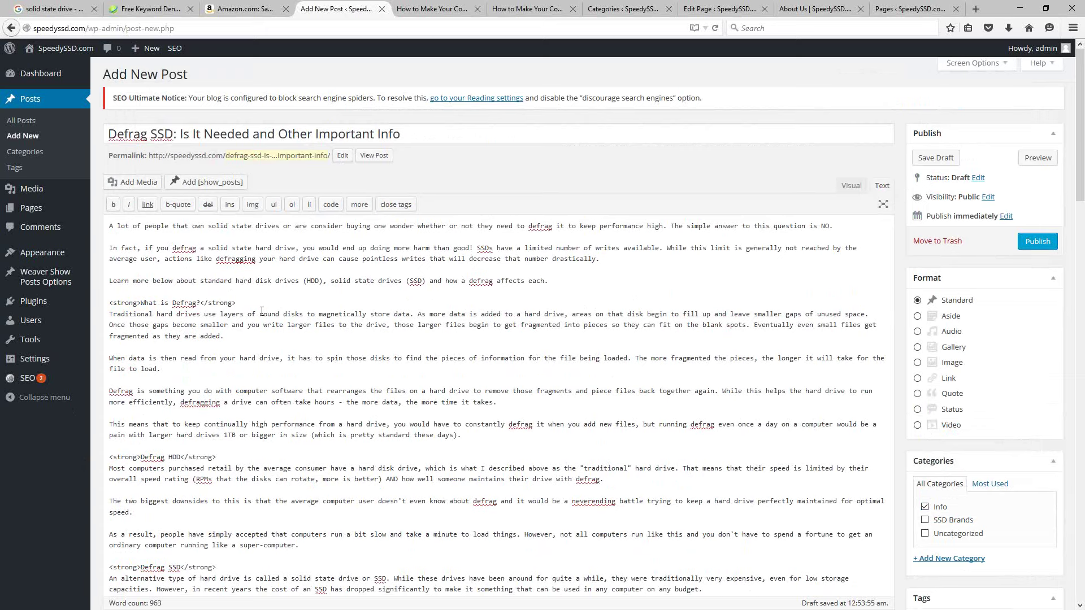
{"action": "scroll", "coordinate": [211, 342], "scroll_direction": "down", "scroll_amount": 1}
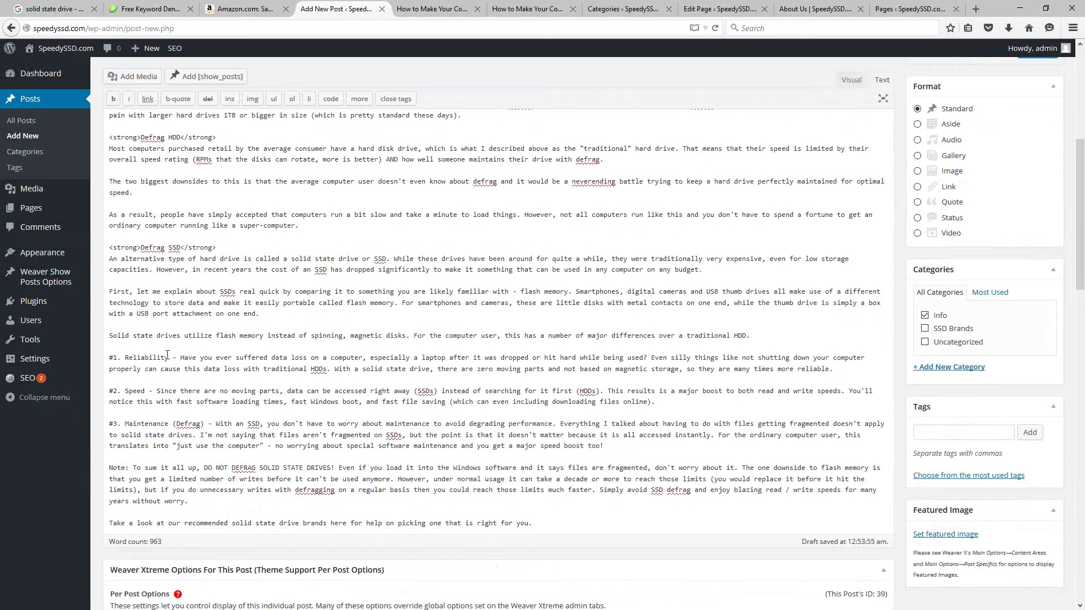
{"action": "double_click", "coordinate": [128, 357]}
{"action": "left_click", "coordinate": [113, 99]}
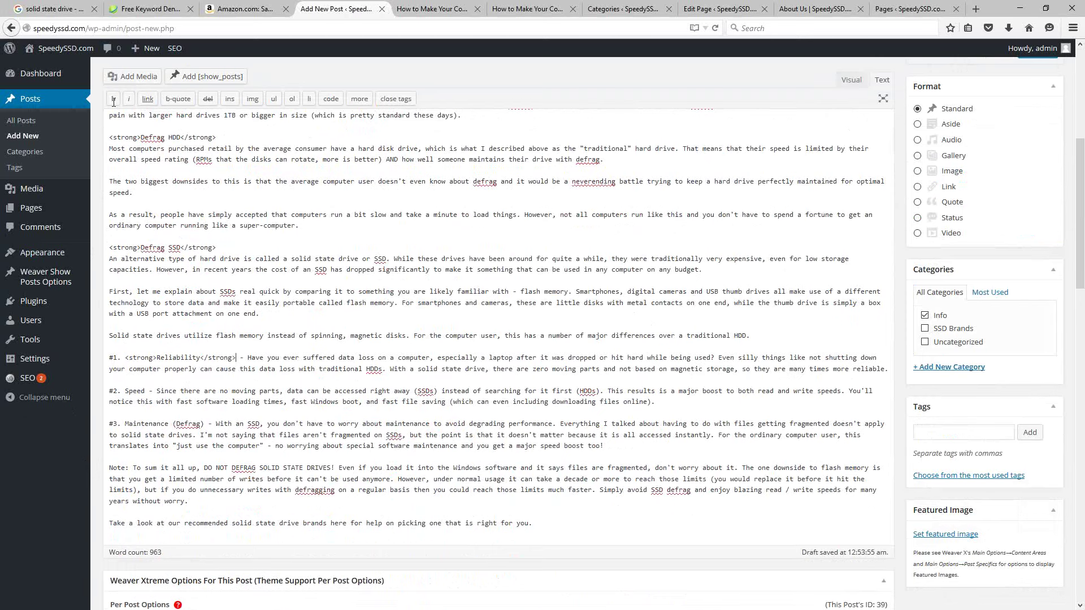
{"action": "double_click", "coordinate": [136, 391]}
{"action": "left_click", "coordinate": [115, 98]}
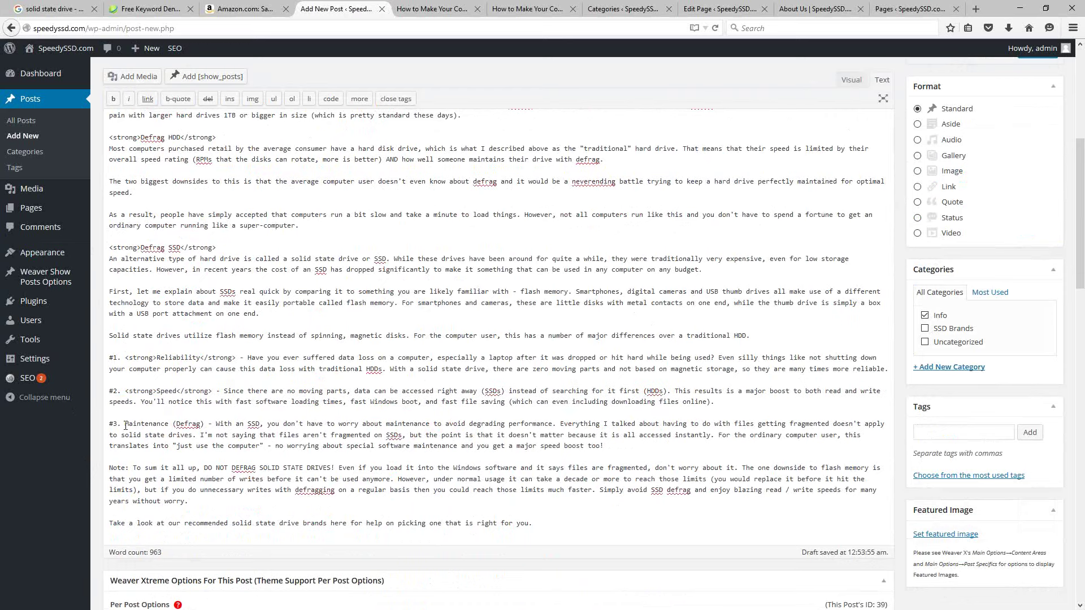
{"action": "double_click", "coordinate": [158, 424]}
{"action": "left_click", "coordinate": [114, 99]}
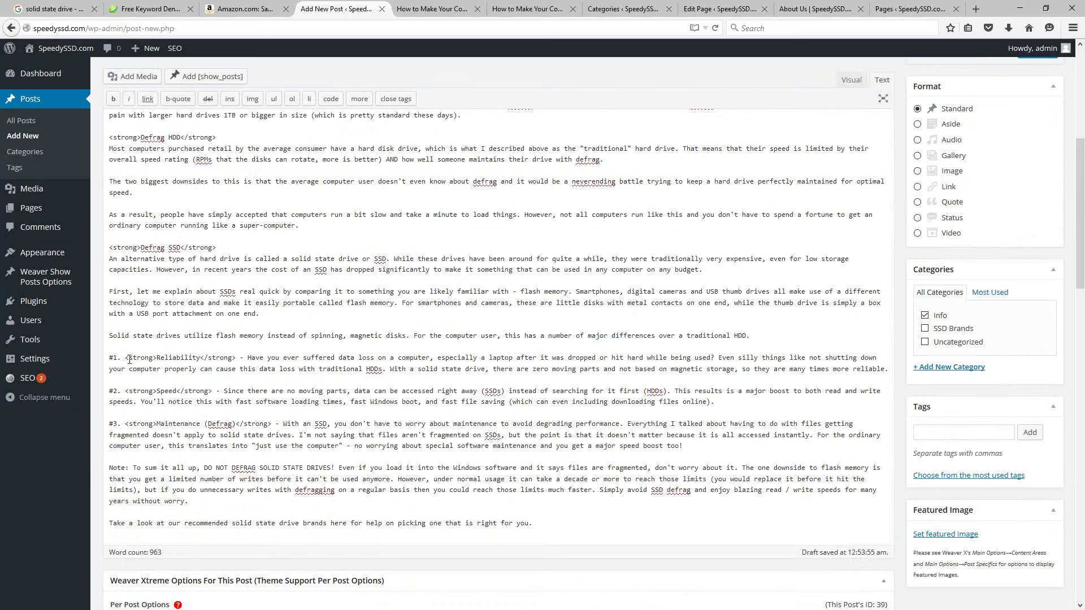
Remove the "#1.", "#2." and "#3." prefixes from the three points and wrap the points in an ordered list
{"action": "left_click_drag", "start_coordinate": [125, 358], "coordinate": [109, 424]}
{"action": "key", "text": "BackSpace"}
{"action": "key", "text": "BackSpace"}
{"action": "key", "text": "BackSpace"}
{"action": "left_click_drag", "start_coordinate": [695, 441], "coordinate": [99, 358]}
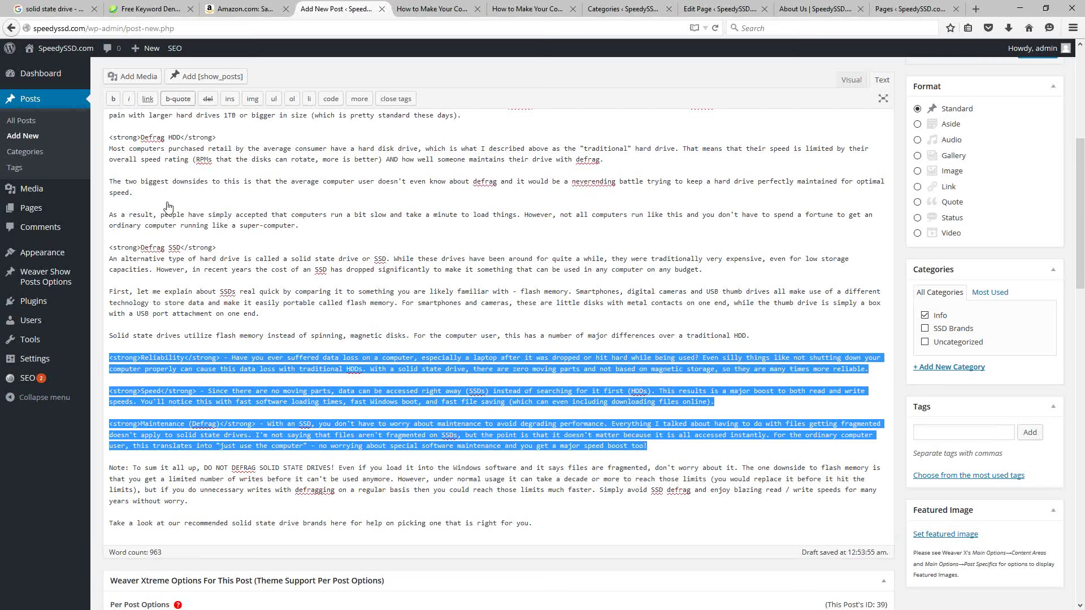
{"action": "left_click", "coordinate": [292, 100]}
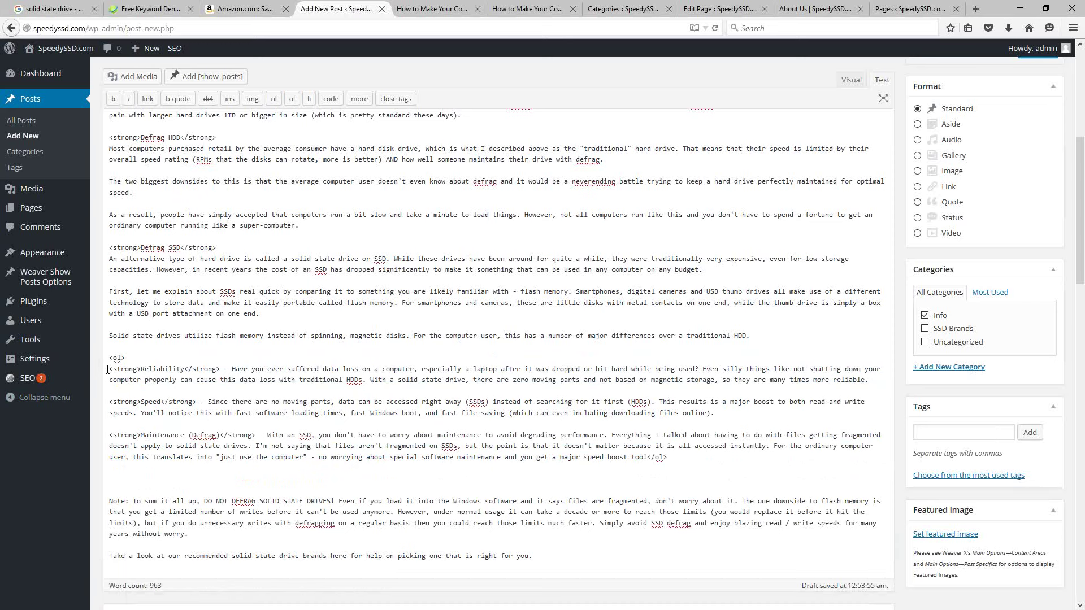
Mark the Reliability, Speed and Maintenance (Defrag) paragraphs as individual list items inside the ordered list
{"action": "left_click_drag", "start_coordinate": [109, 369], "coordinate": [247, 379]}
{"action": "left_click_drag", "start_coordinate": [454, 421], "coordinate": [868, 381]}
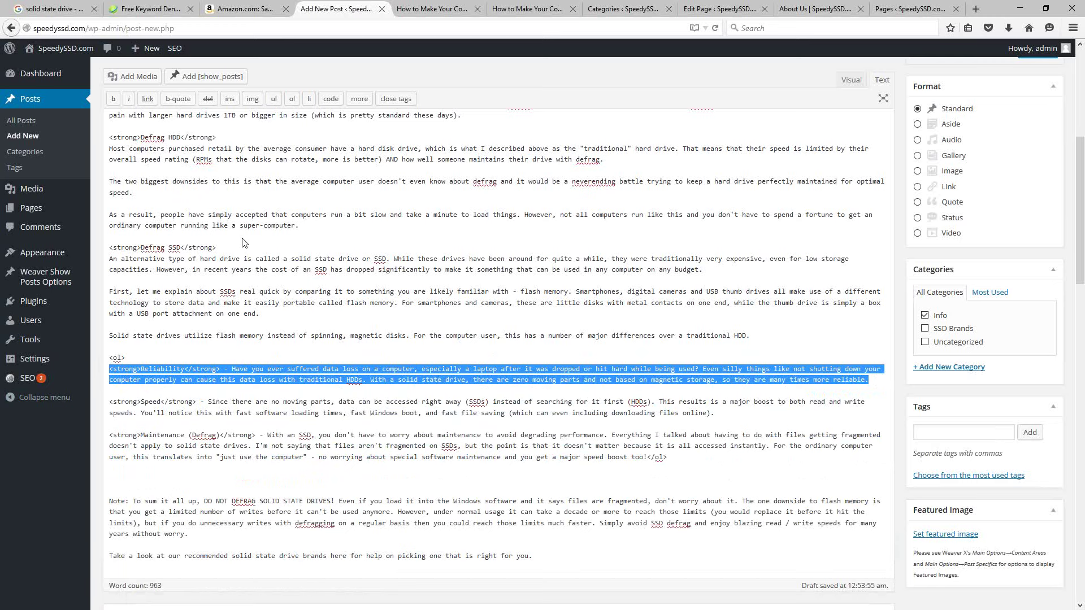
{"action": "left_click", "coordinate": [309, 101]}
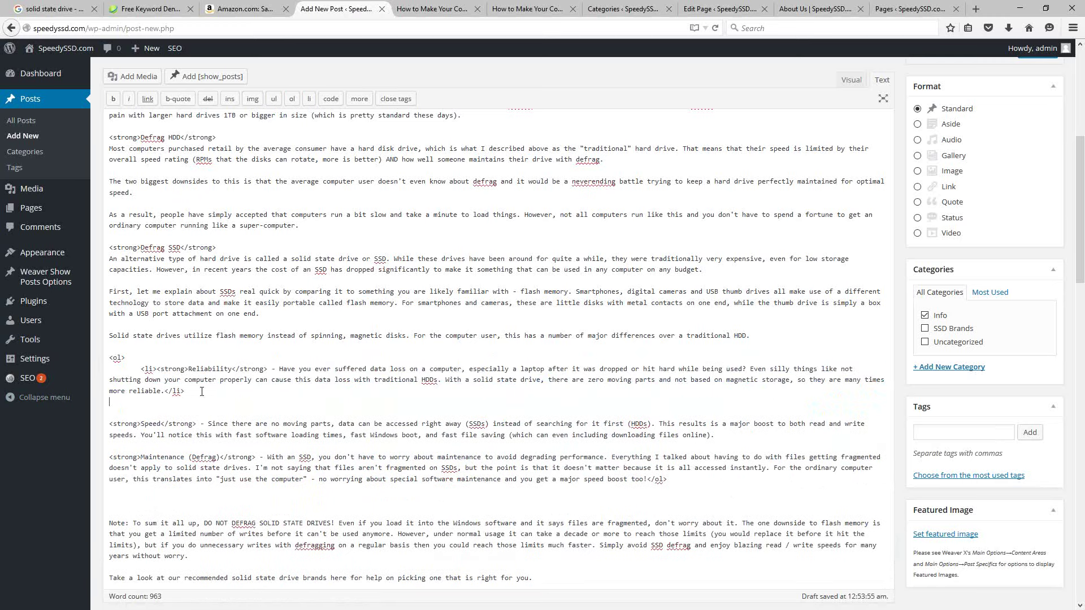
{"action": "left_click_drag", "start_coordinate": [725, 437], "coordinate": [76, 417]}
{"action": "left_click", "coordinate": [309, 99]}
{"action": "left_click_drag", "start_coordinate": [647, 489], "coordinate": [88, 469]}
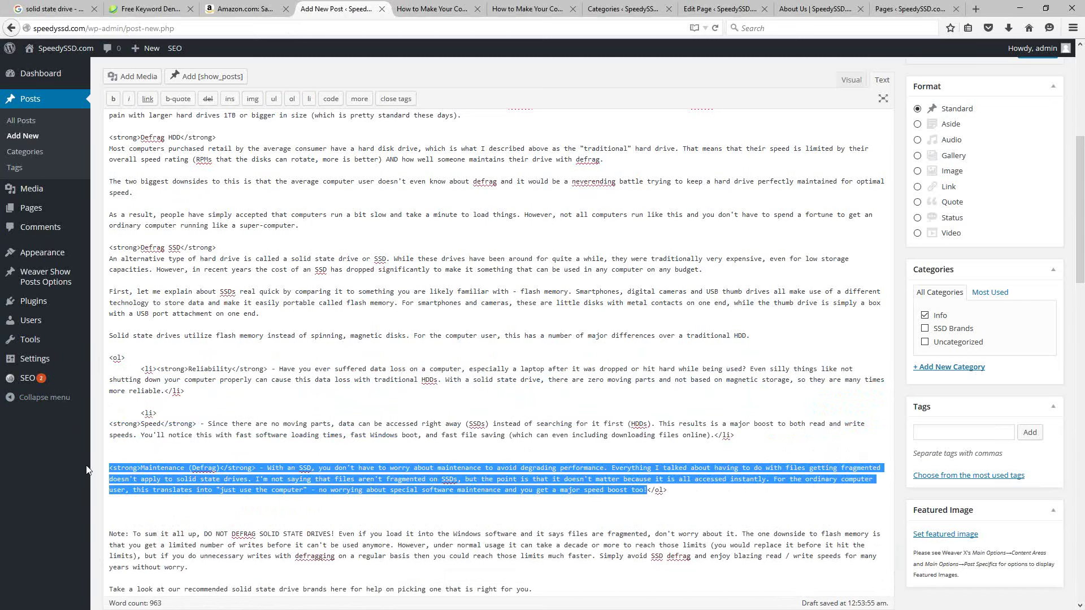
{"action": "left_click", "coordinate": [309, 98]}
Bold "Note:" at the start of the closing note and remove one extra blank line above it
{"action": "scroll", "coordinate": [155, 407], "scroll_direction": "down", "scroll_amount": 3}
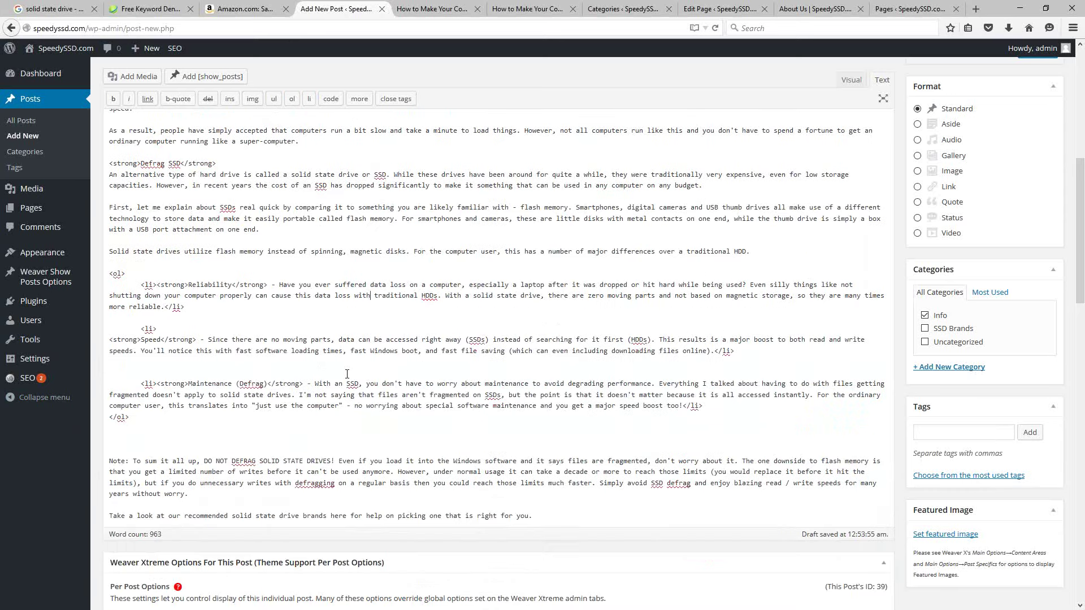
{"action": "left_click_drag", "start_coordinate": [137, 417], "coordinate": [72, 414]}
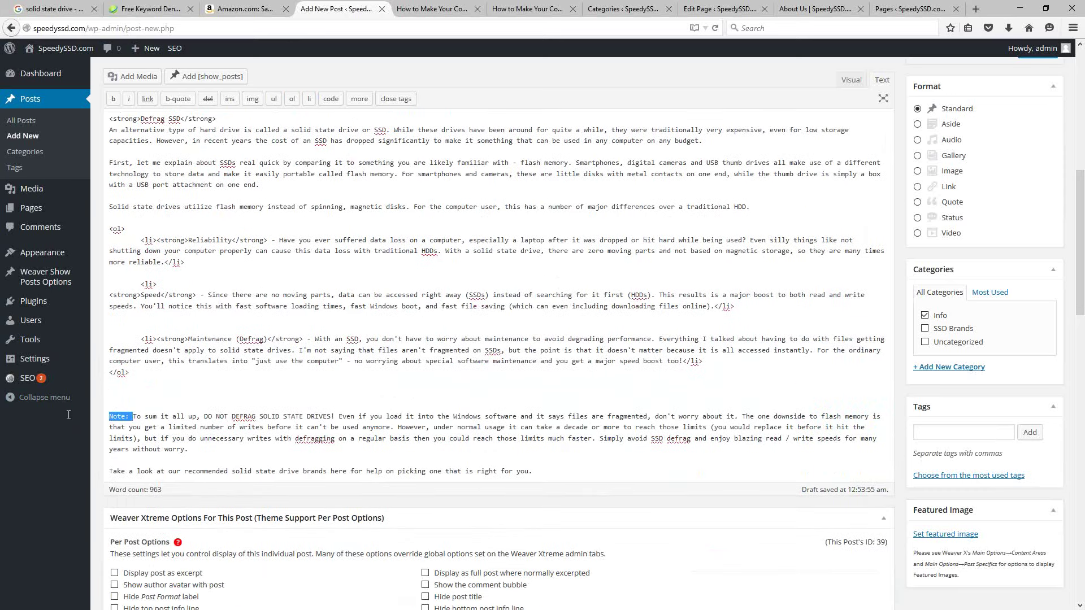
{"action": "left_click", "coordinate": [113, 98]}
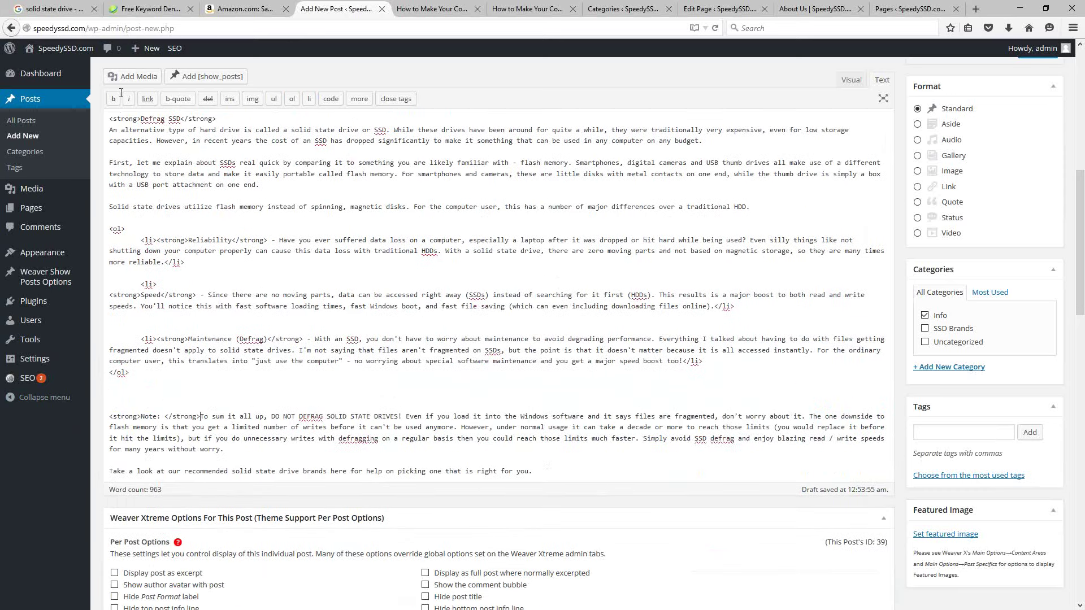
{"action": "left_click", "coordinate": [158, 403]}
{"action": "key", "text": "BackSpace"}
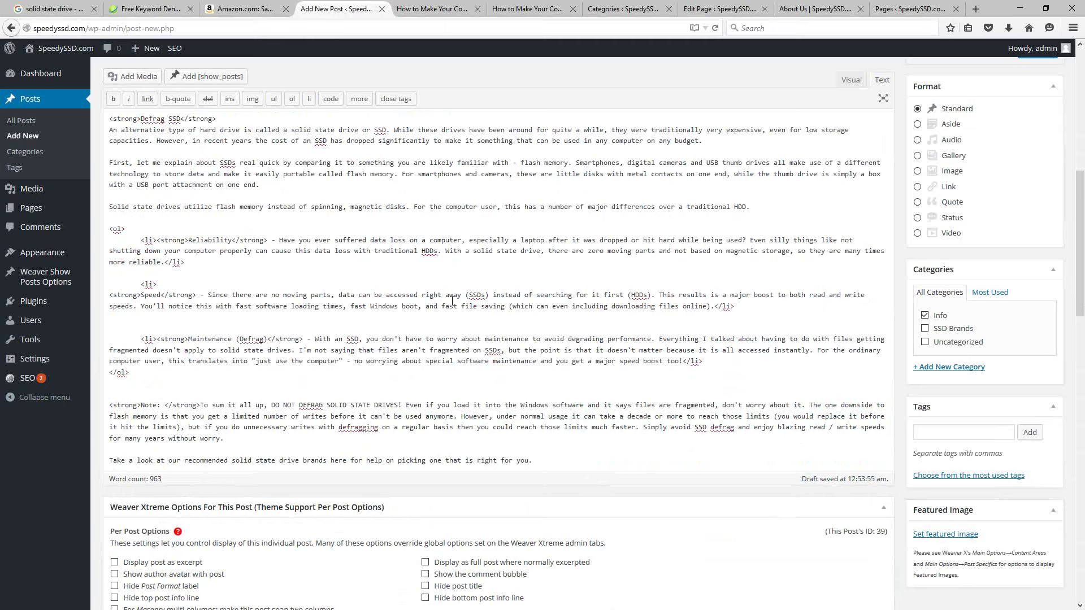
Look over the formatted post and its settings below, including the Title Tag and Meta Description fields in SEO Settings
{"action": "scroll", "coordinate": [452, 300], "scroll_direction": "up", "scroll_amount": 8}
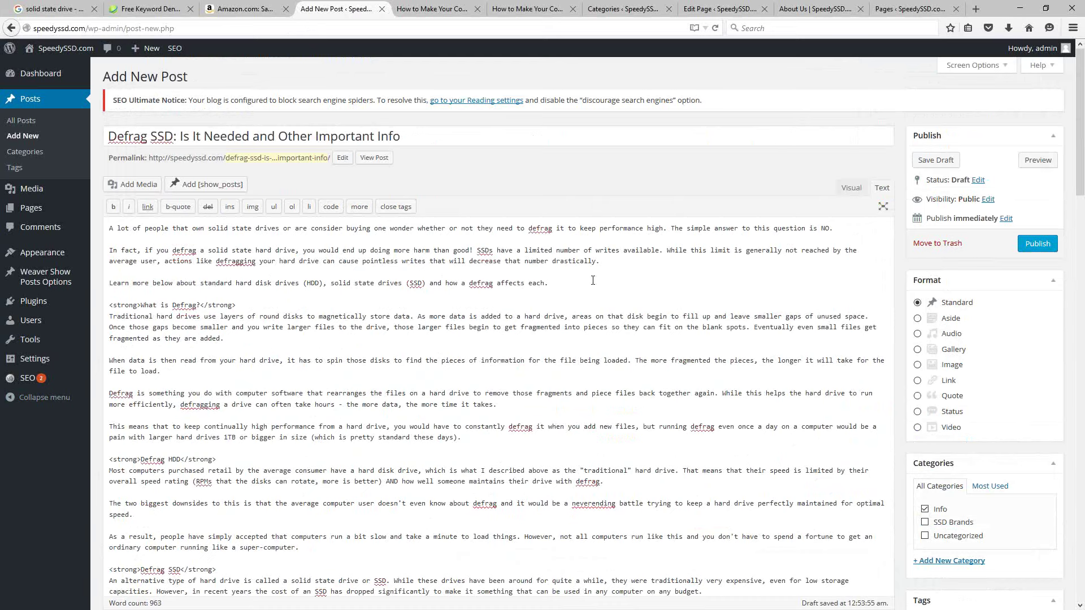
{"action": "scroll", "coordinate": [615, 428], "scroll_direction": "down", "scroll_amount": 15}
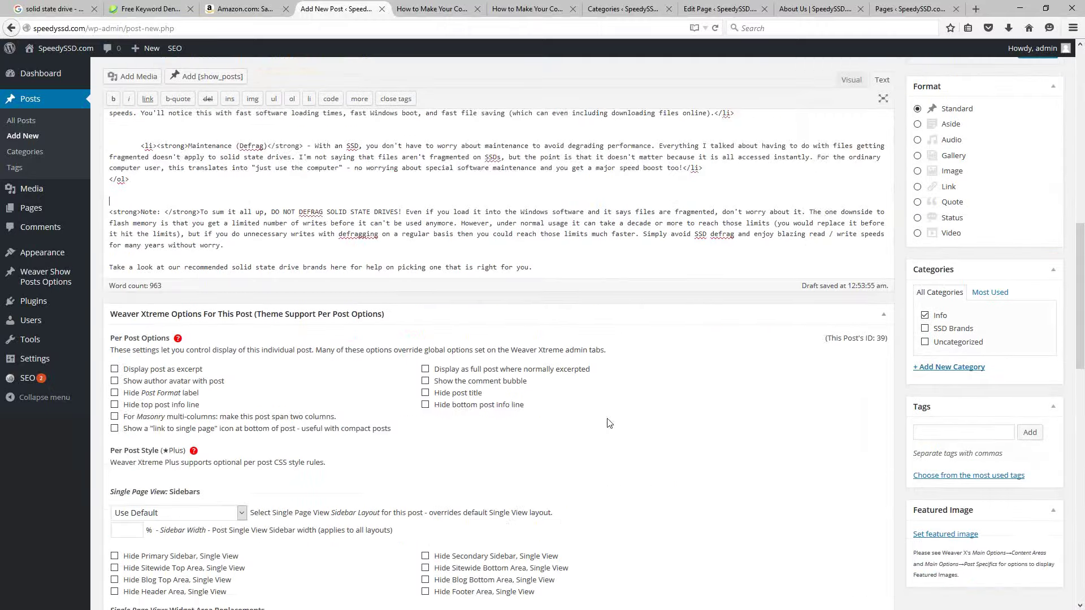
{"action": "scroll", "coordinate": [616, 428], "scroll_direction": "down", "scroll_amount": 3}
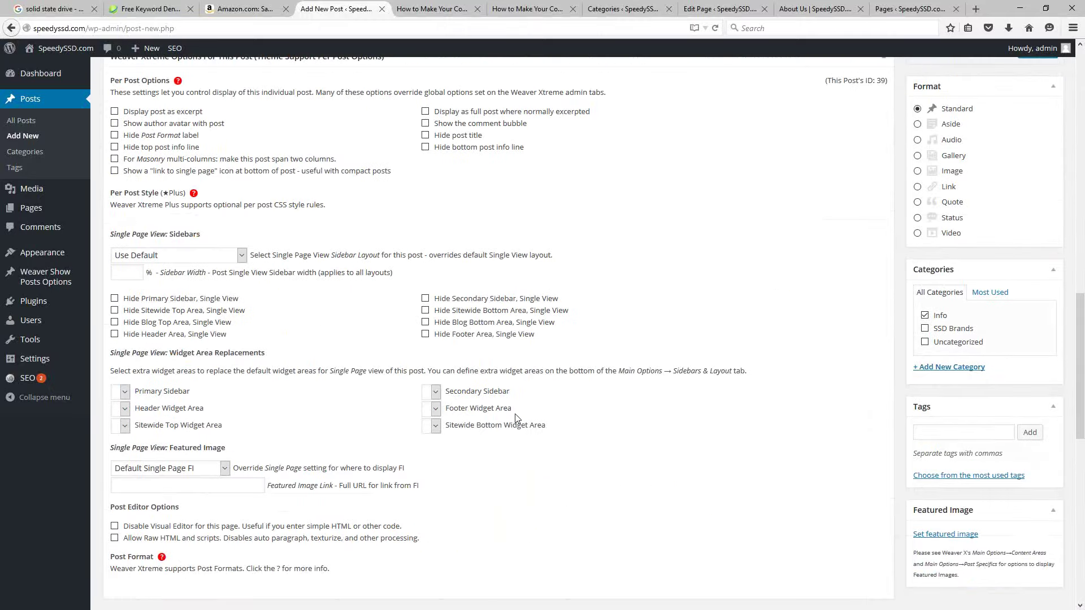
{"action": "scroll", "coordinate": [518, 418], "scroll_direction": "down", "scroll_amount": 8}
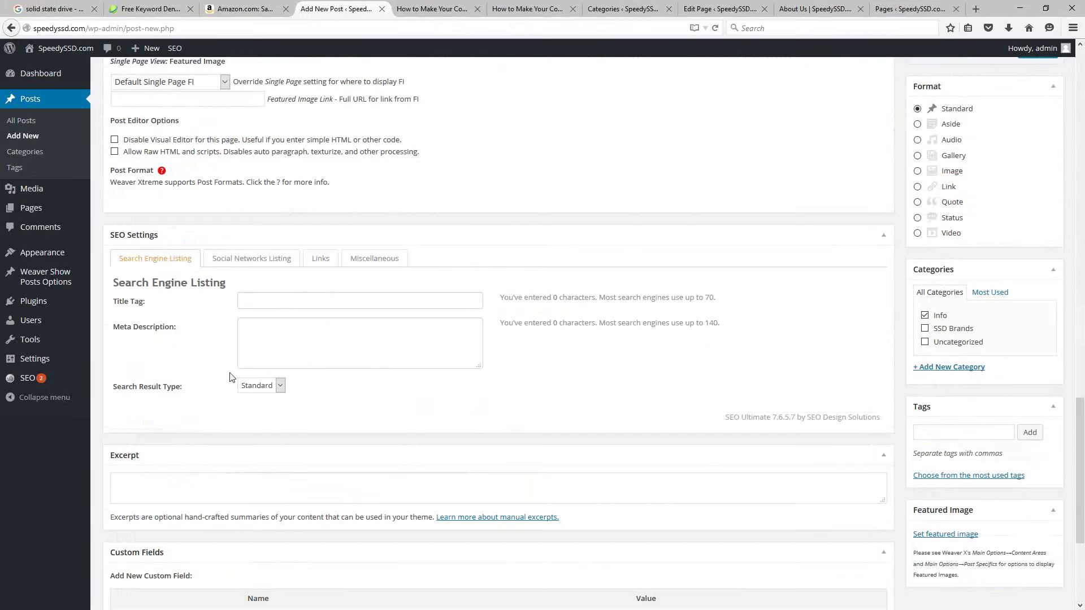
{"action": "scroll", "coordinate": [728, 320], "scroll_direction": "up", "scroll_amount": 8}
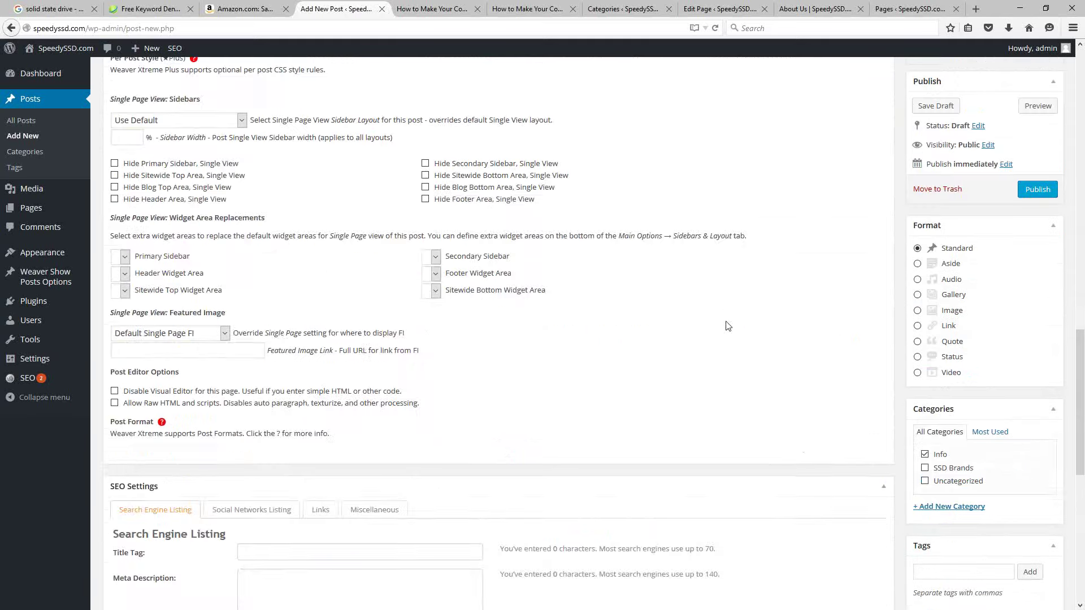
{"action": "scroll", "coordinate": [728, 320], "scroll_direction": "up", "scroll_amount": 4}
{"action": "scroll", "coordinate": [705, 312], "scroll_direction": "up", "scroll_amount": 15}
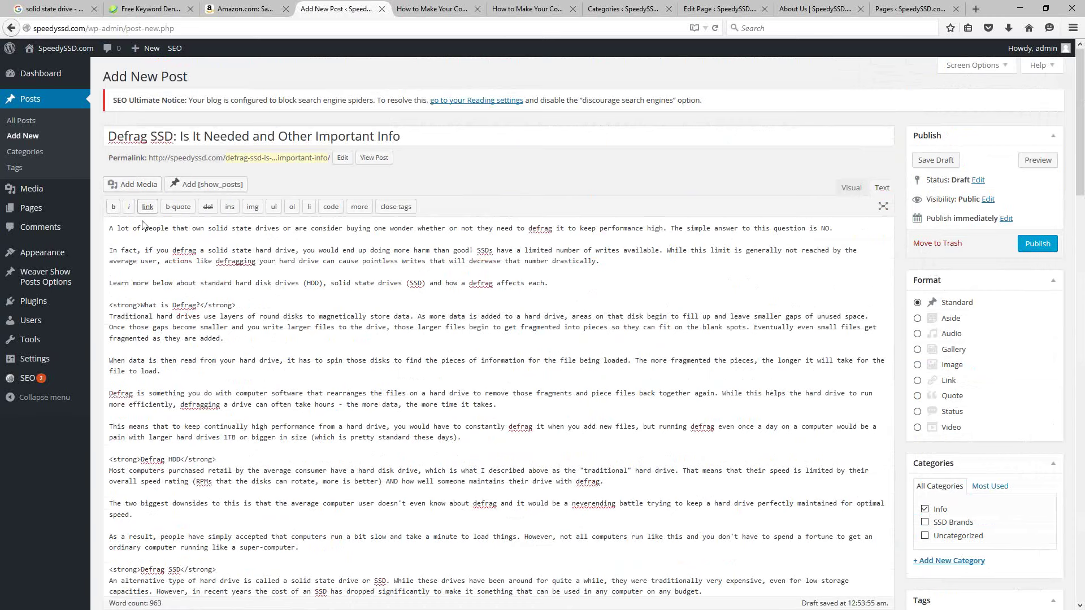
{"action": "left_click", "coordinate": [127, 185]}
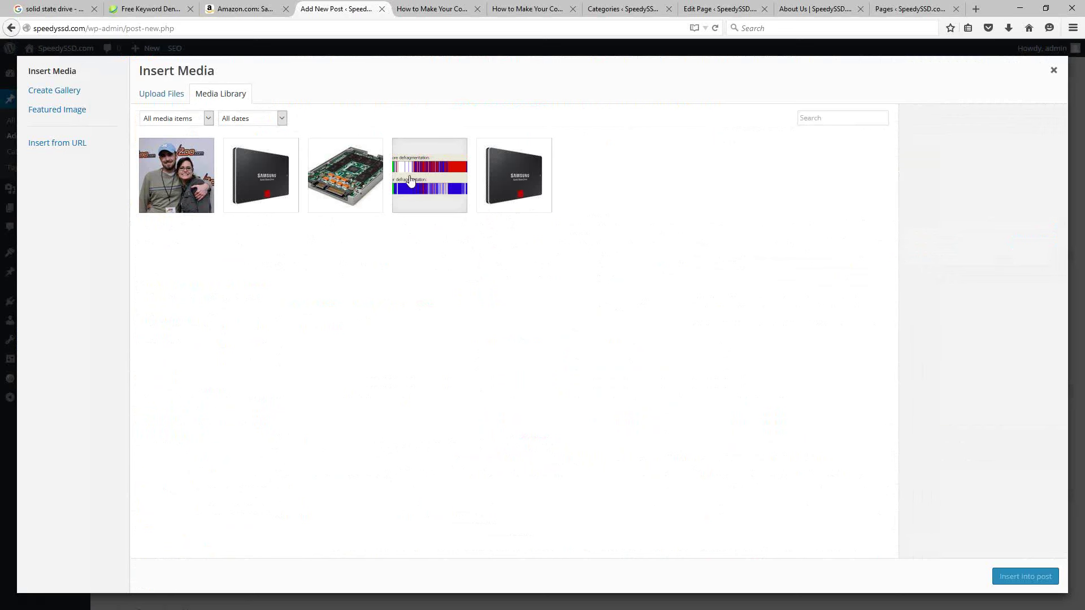
{"action": "left_click", "coordinate": [159, 96]}
{"action": "left_click", "coordinate": [226, 95]}
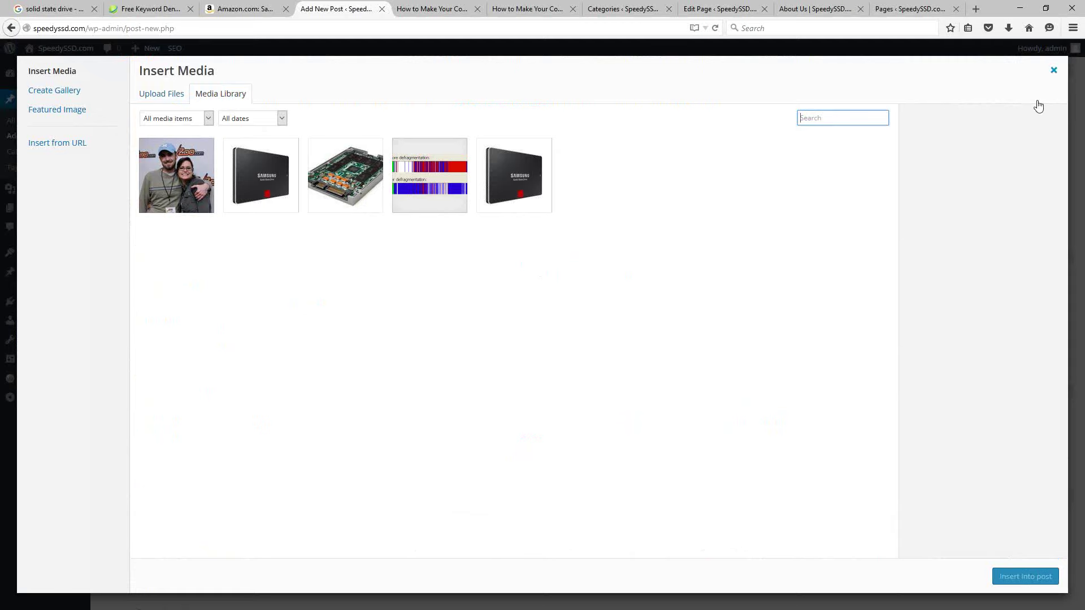
{"action": "left_click", "coordinate": [1054, 70]}
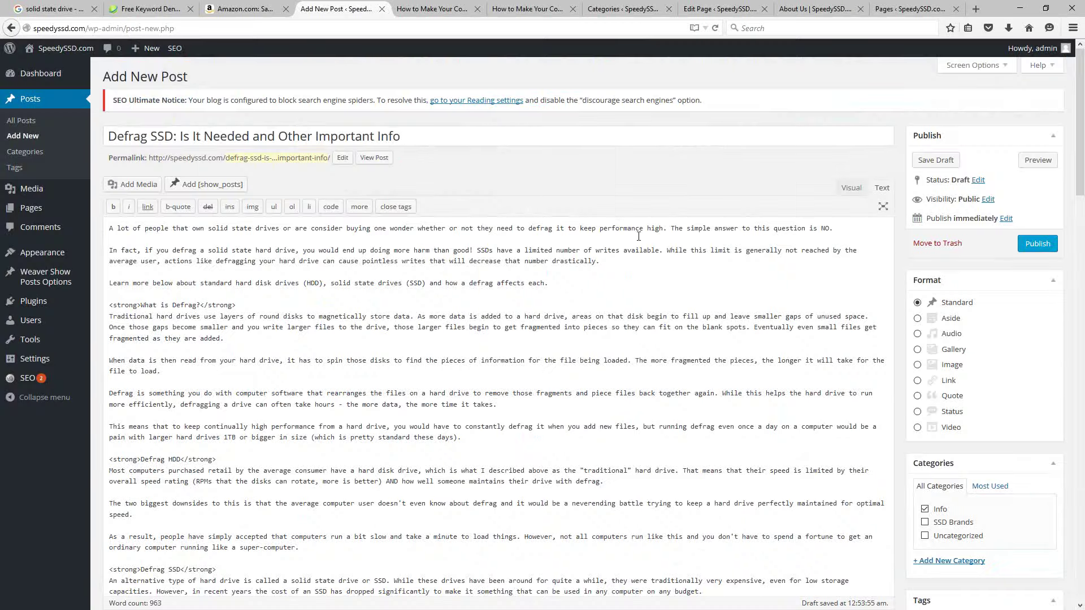
Set before-and-after-fragmented-hard-disk-drive.png from the media library as the post's featured image
{"action": "scroll", "coordinate": [627, 242], "scroll_direction": "down", "scroll_amount": 5}
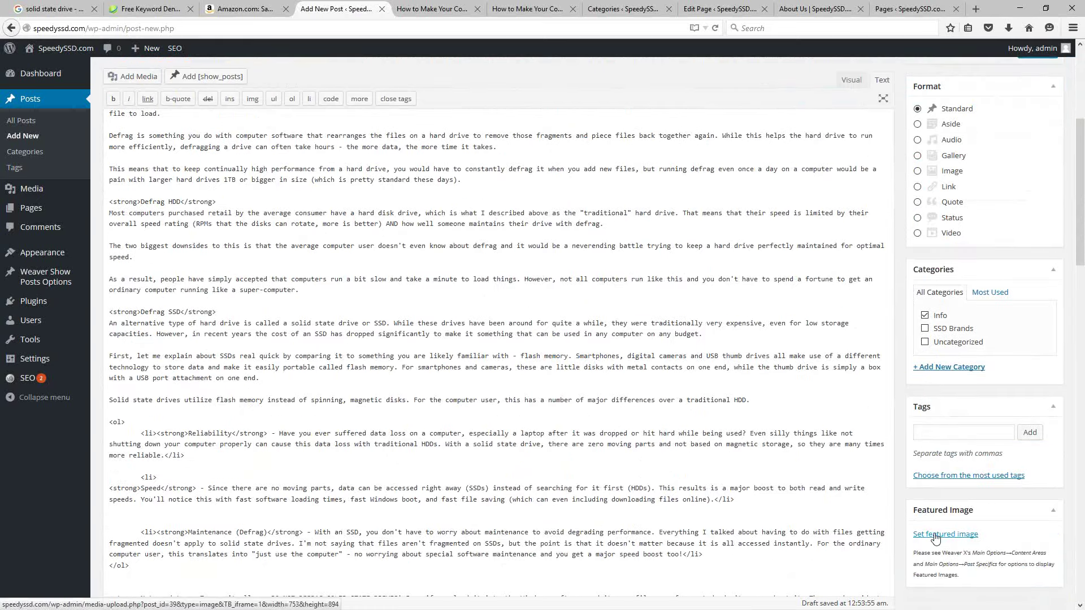
{"action": "left_click", "coordinate": [938, 536]}
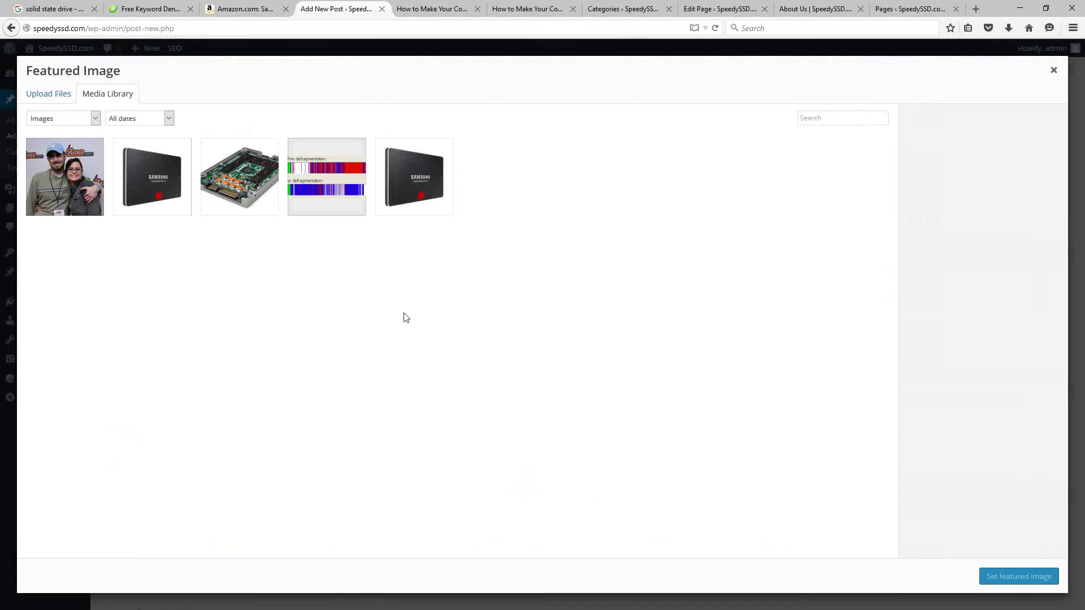
{"action": "left_click", "coordinate": [52, 99]}
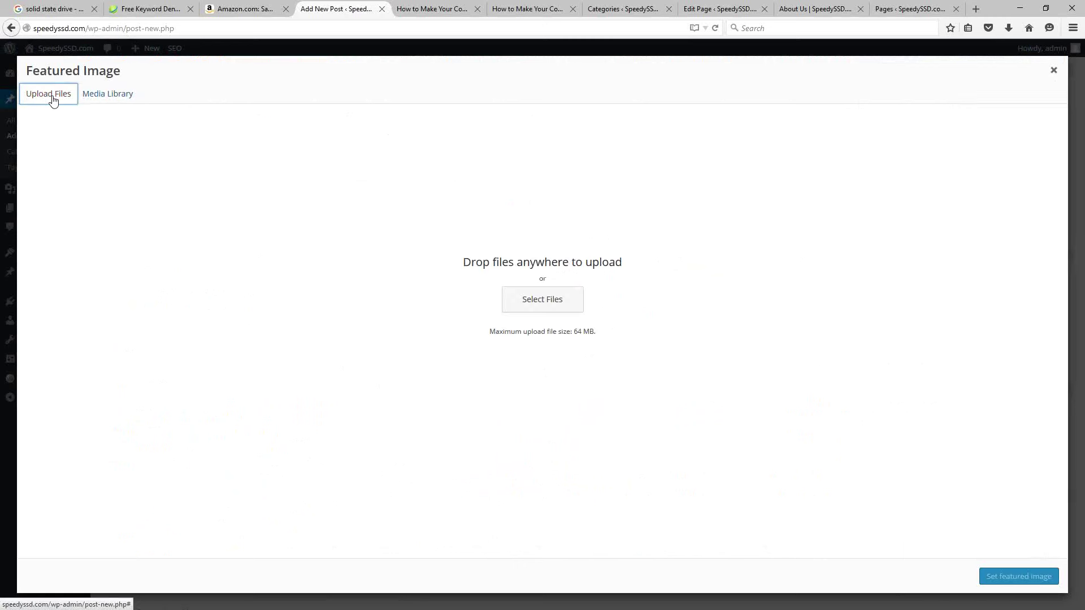
{"action": "left_click", "coordinate": [93, 100]}
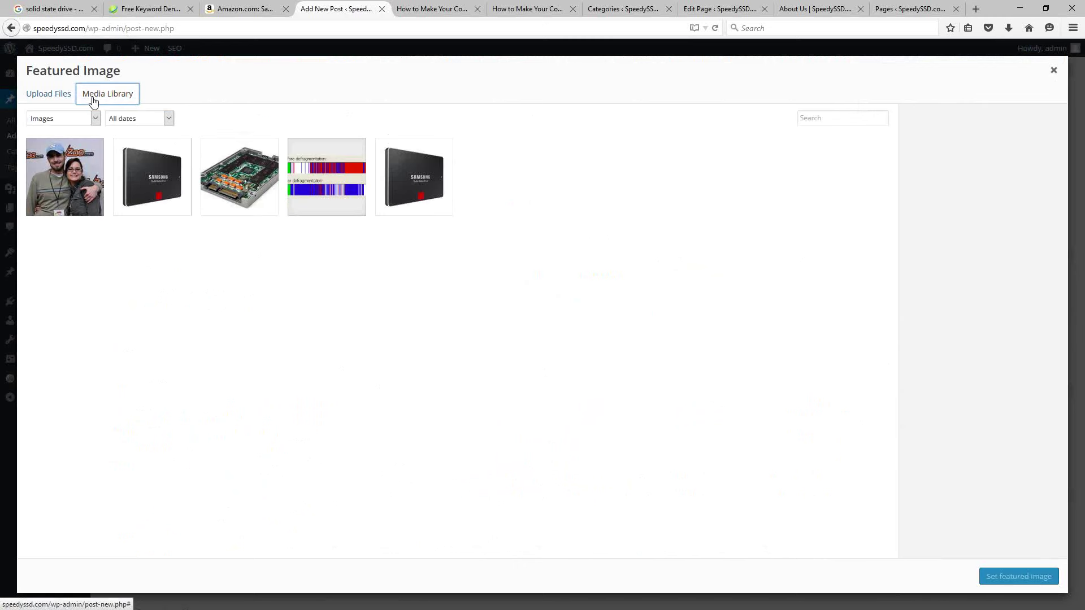
{"action": "left_click", "coordinate": [327, 192]}
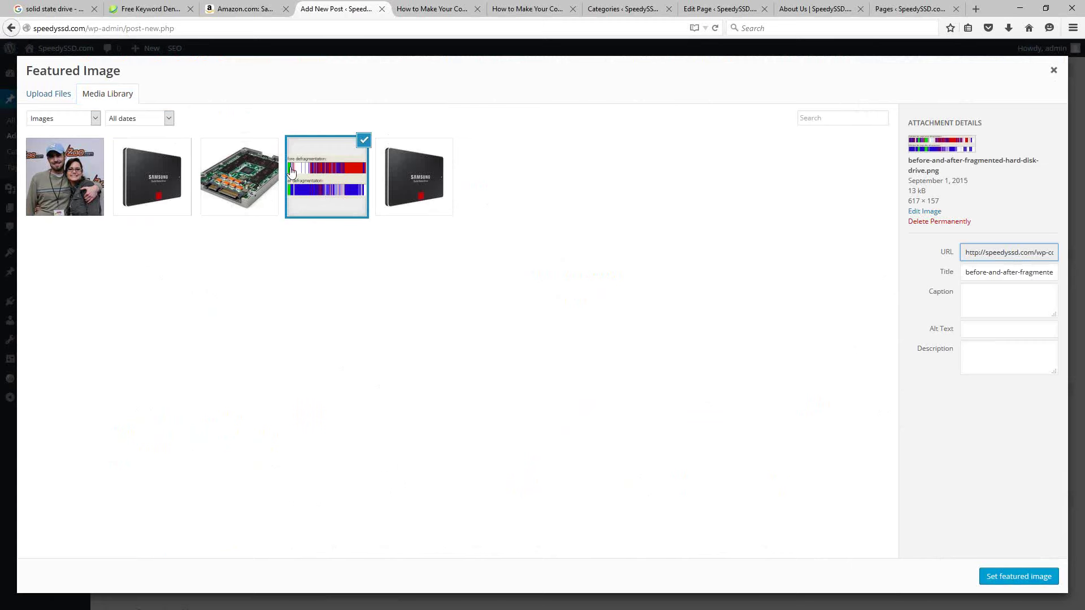
{"action": "left_click", "coordinate": [1001, 581]}
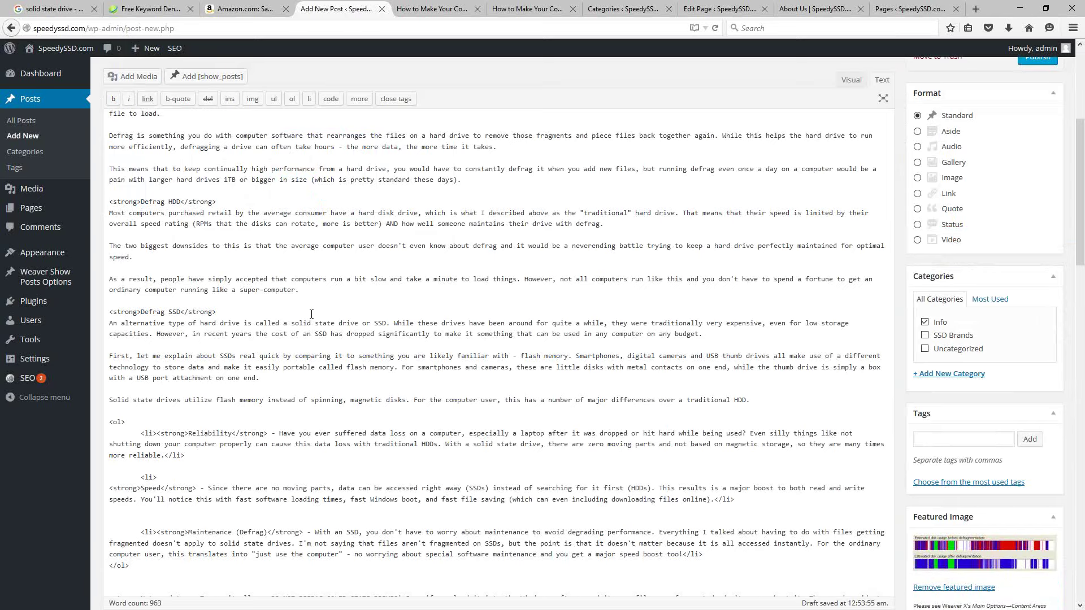
Look over the post and its featured image, and publish the Defrag SSD article
{"action": "scroll", "coordinate": [311, 314], "scroll_direction": "down", "scroll_amount": 5}
{"action": "scroll", "coordinate": [271, 308], "scroll_direction": "up", "scroll_amount": 10}
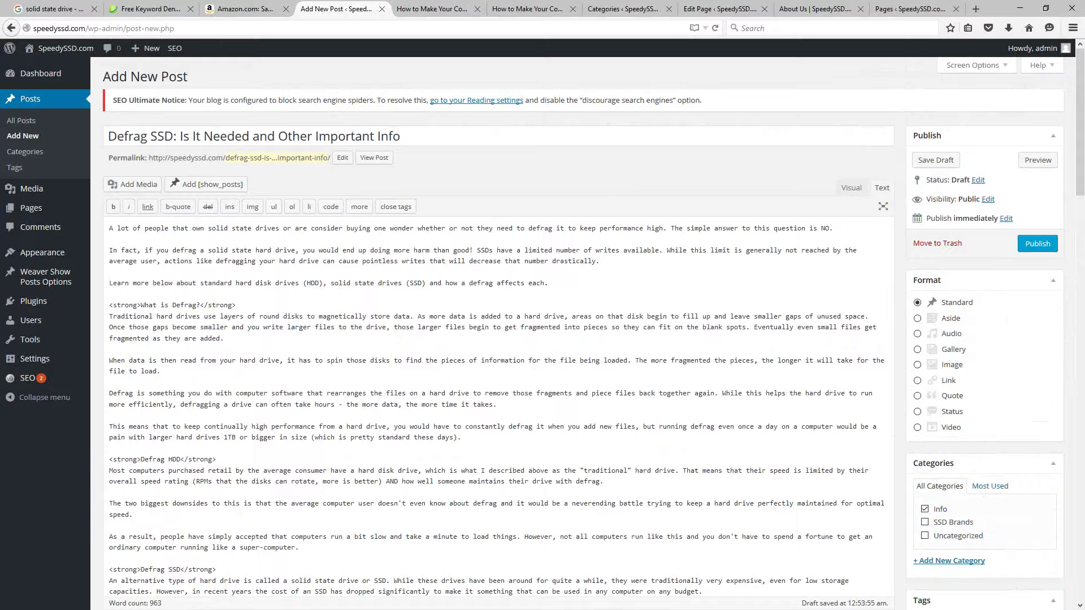
{"action": "scroll", "coordinate": [981, 347], "scroll_direction": "down", "scroll_amount": 5}
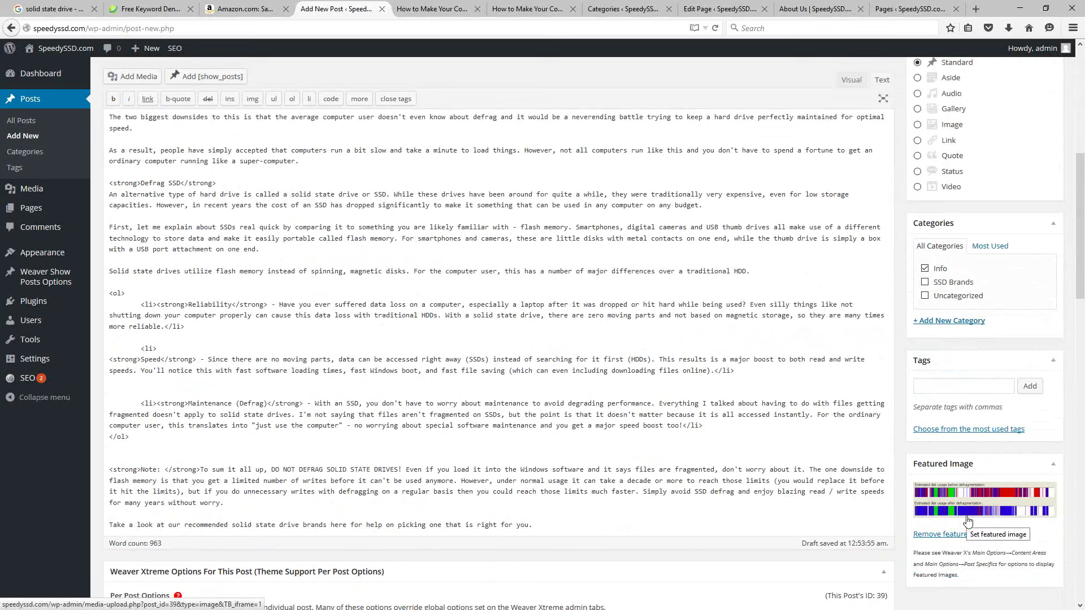
{"action": "scroll", "coordinate": [944, 486], "scroll_direction": "down", "scroll_amount": 5}
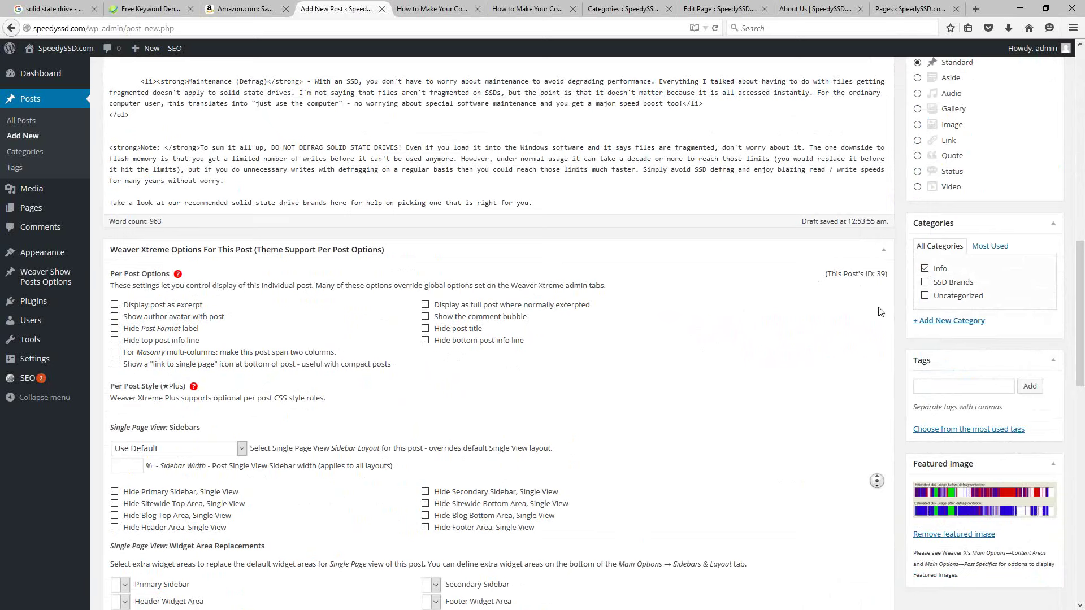
{"action": "scroll", "coordinate": [879, 311], "scroll_direction": "up", "scroll_amount": 20}
{"action": "left_click", "coordinate": [1032, 246]}
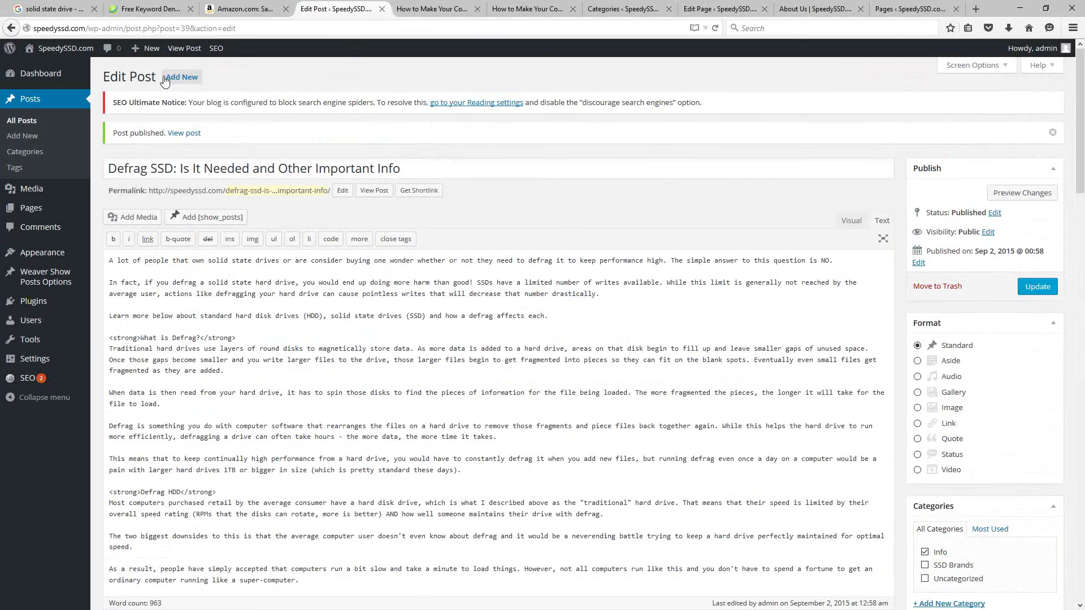
Open the published post in a new tab and examine its layout and the full-size featured image
{"action": "right_click", "coordinate": [187, 134]}
{"action": "left_click", "coordinate": [260, 141]}
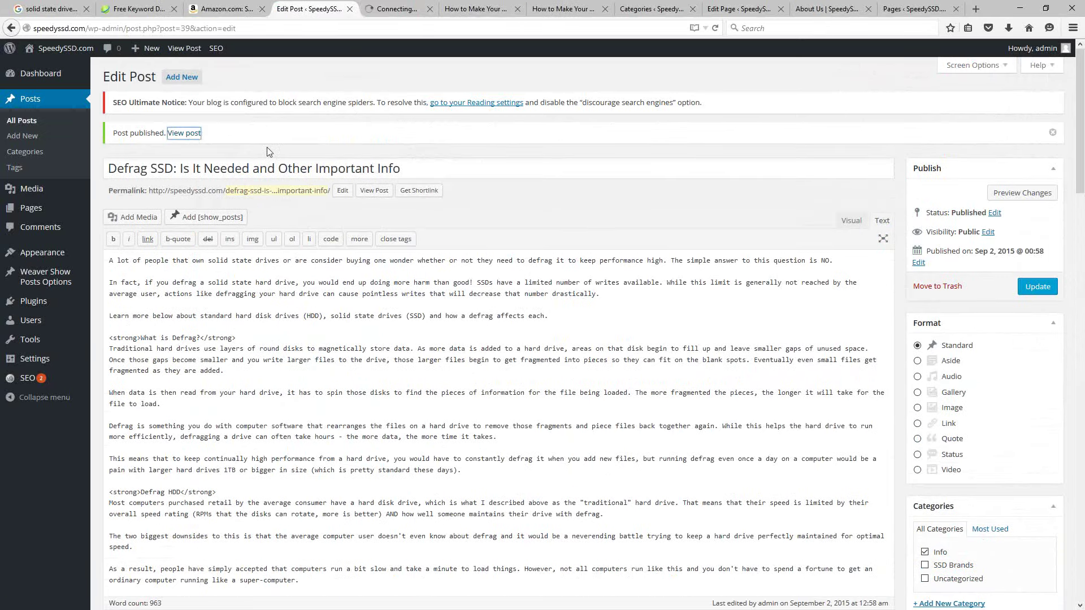
{"action": "left_click", "coordinate": [398, 9]}
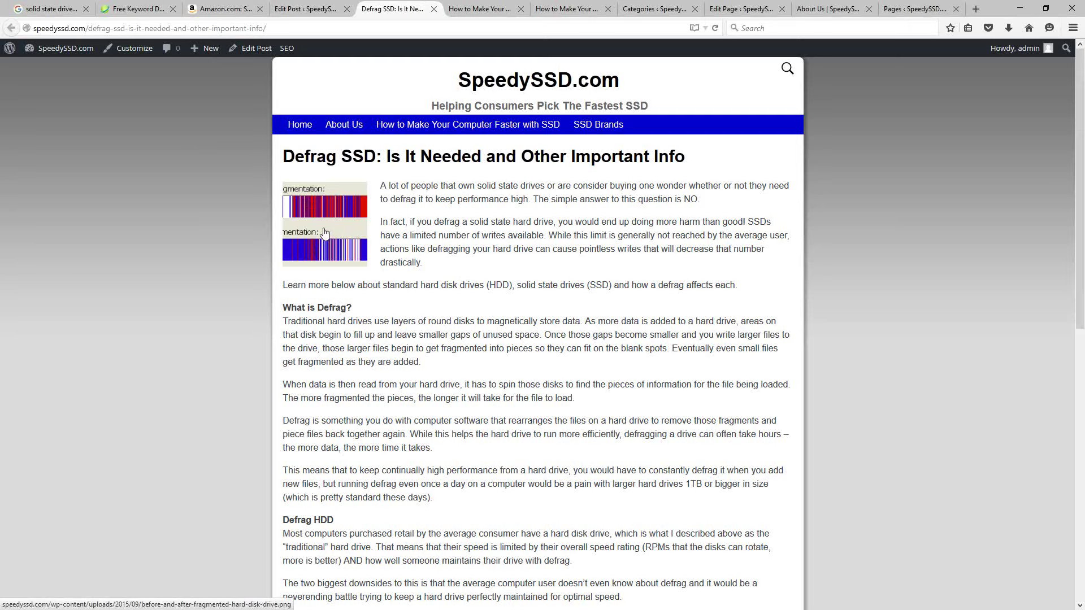
{"action": "scroll", "coordinate": [446, 238], "scroll_direction": "down", "scroll_amount": 8}
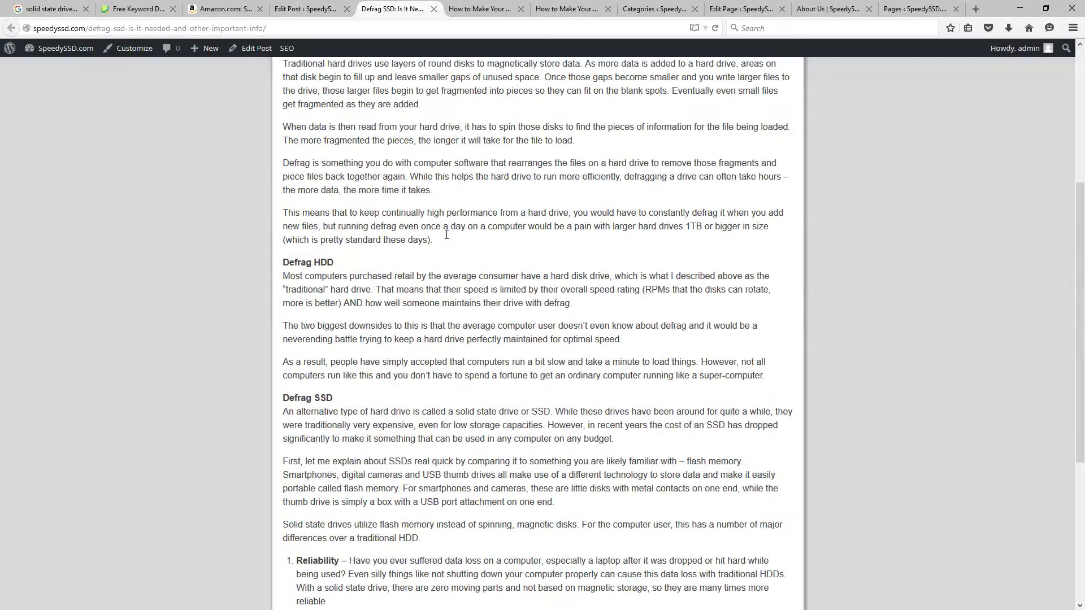
{"action": "scroll", "coordinate": [445, 234], "scroll_direction": "up", "scroll_amount": 5}
{"action": "scroll", "coordinate": [426, 228], "scroll_direction": "up", "scroll_amount": 3}
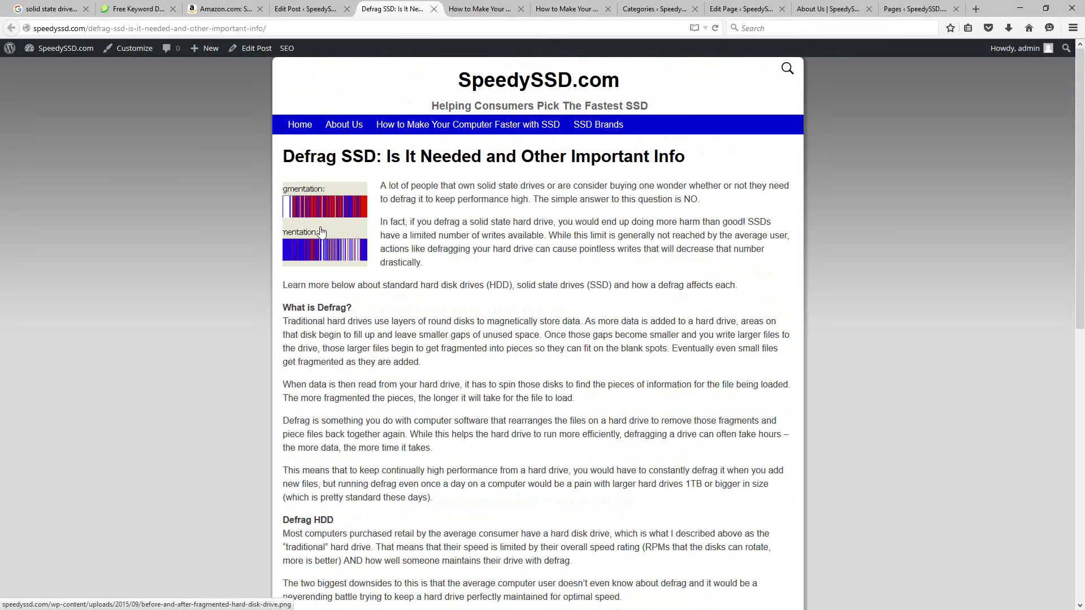
{"action": "left_click", "coordinate": [324, 235]}
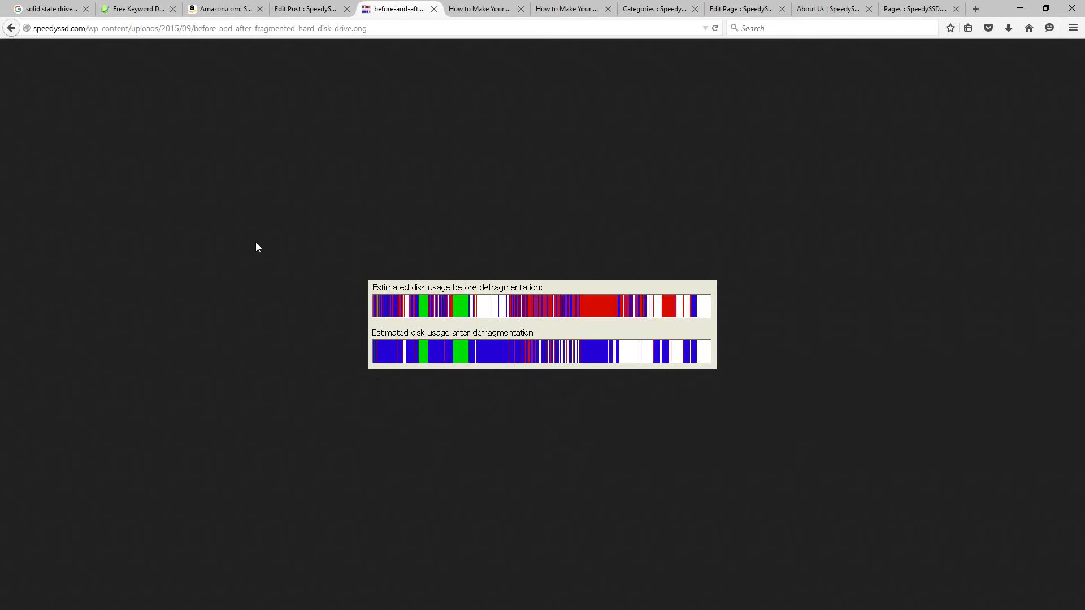
{"action": "key", "text": "alt+Left"}
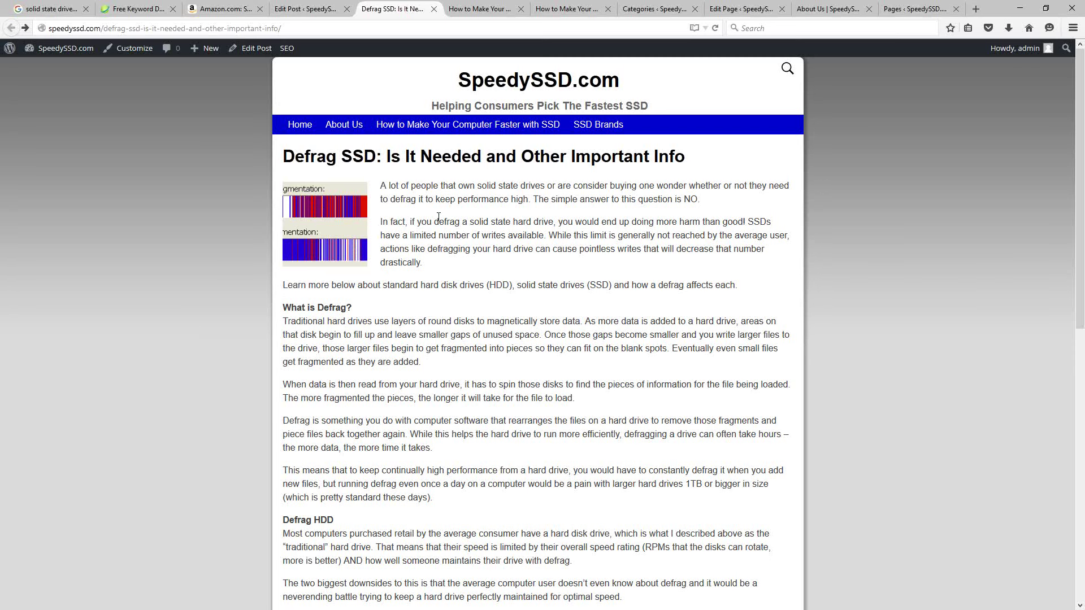
Open the "How to Make Your Computer Faster with SSD" page in a new tab and compare it with the previously loaded copy
{"action": "right_click", "coordinate": [428, 125]}
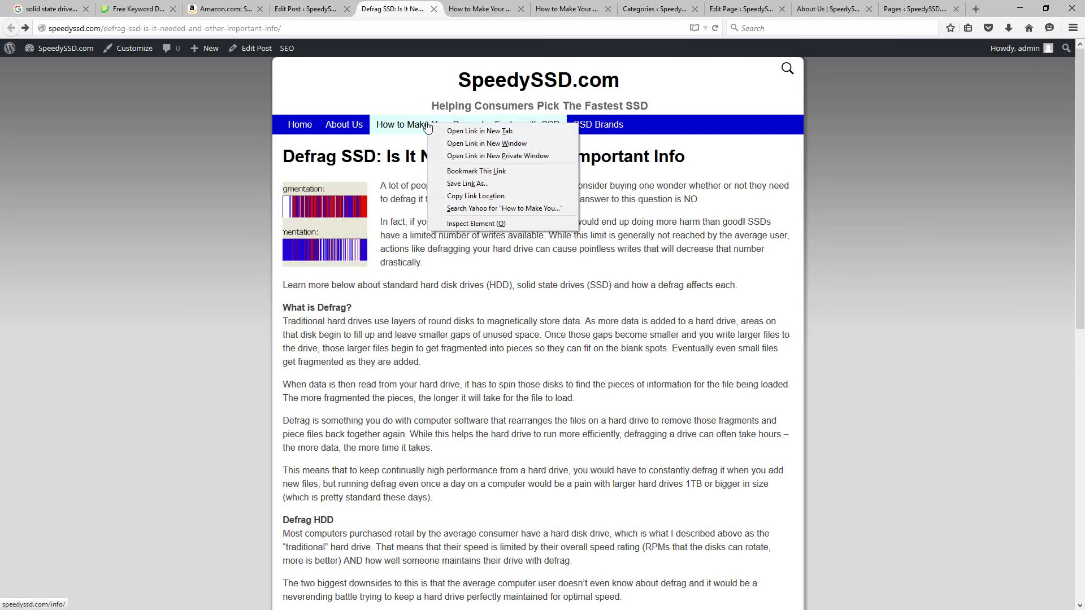
{"action": "left_click", "coordinate": [474, 131]}
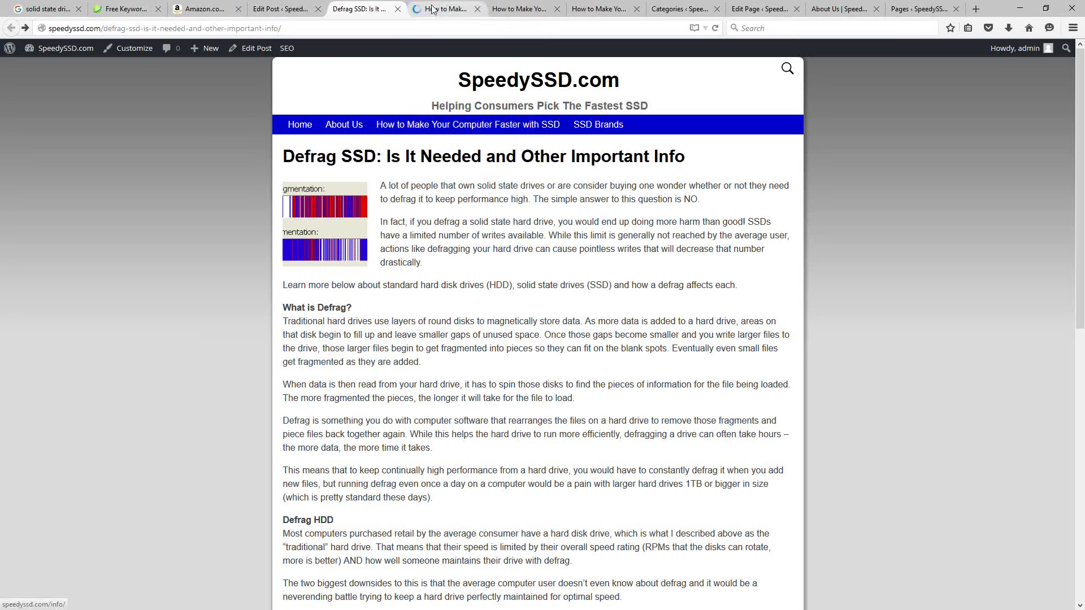
{"action": "left_click", "coordinate": [440, 8]}
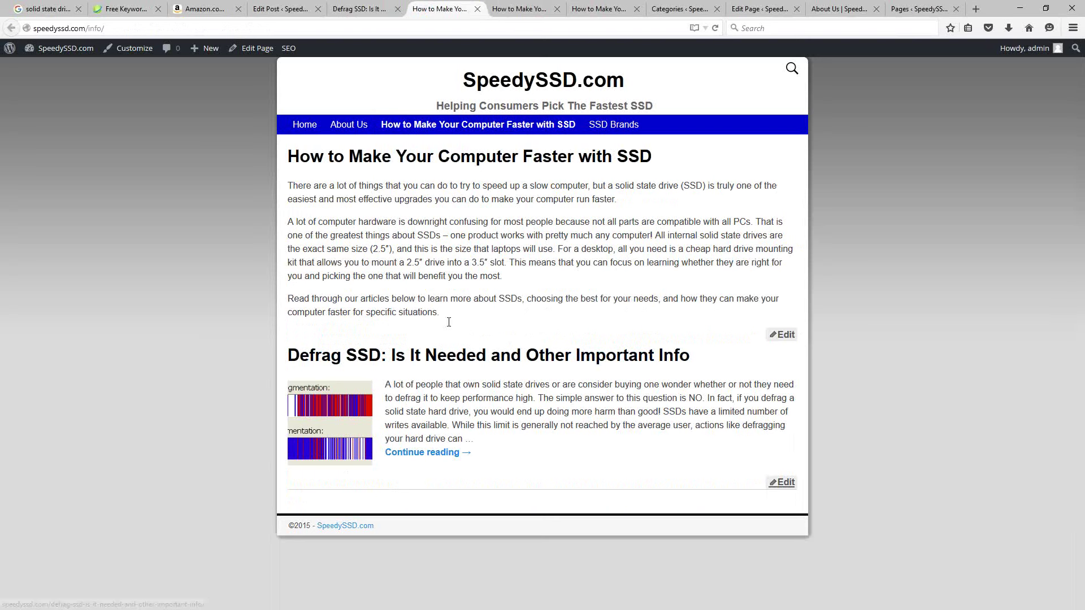
{"action": "left_click", "coordinate": [511, 9]}
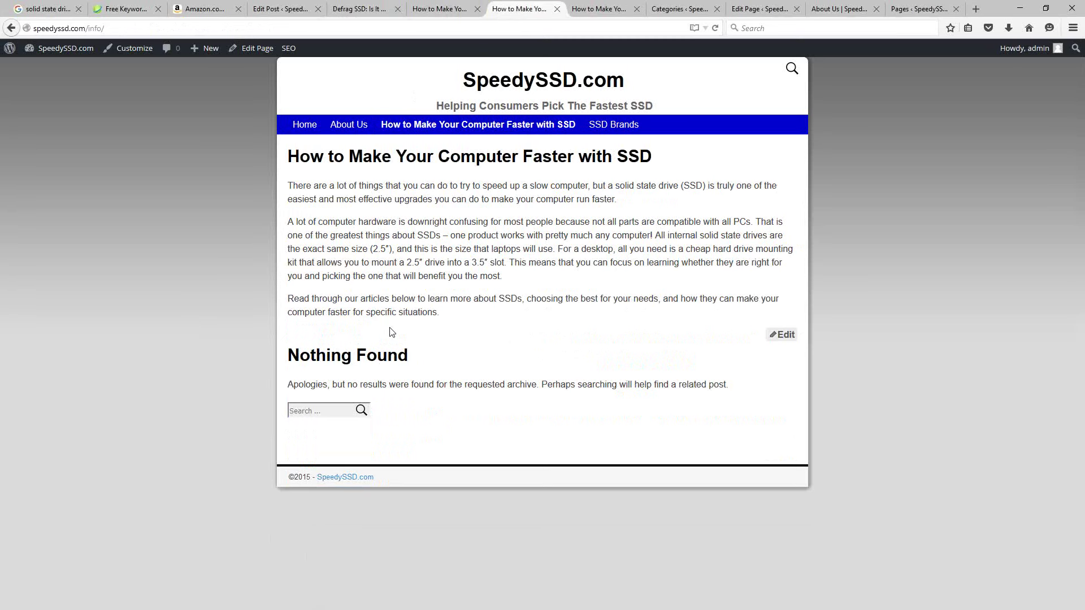
{"action": "left_click", "coordinate": [425, 5]}
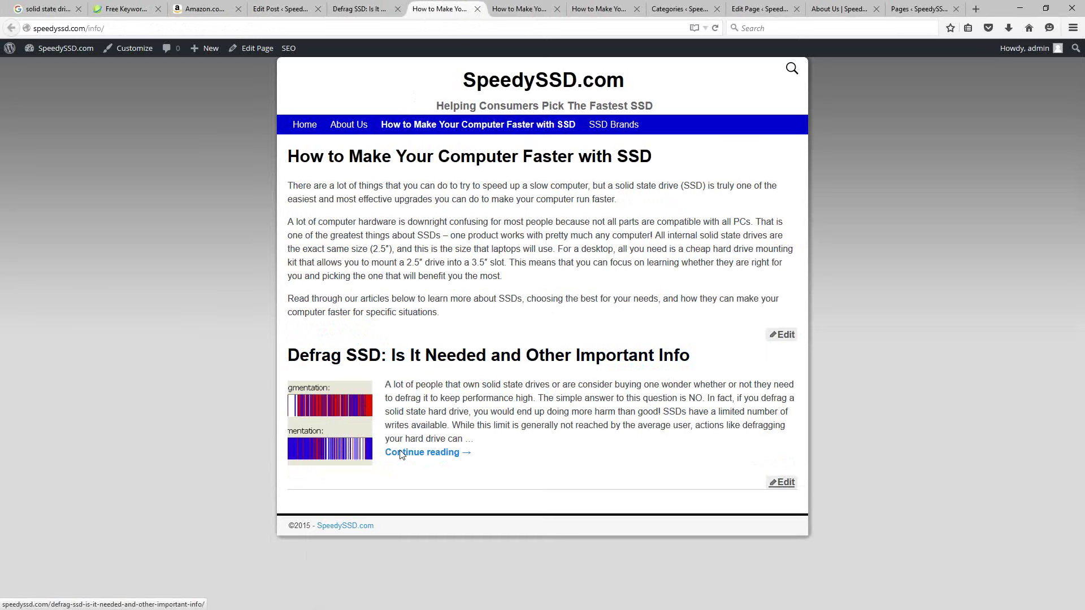
Follow the Defrag SSD listing on the info page to the full post and check how its featured image displays
{"action": "left_click", "coordinate": [381, 353]}
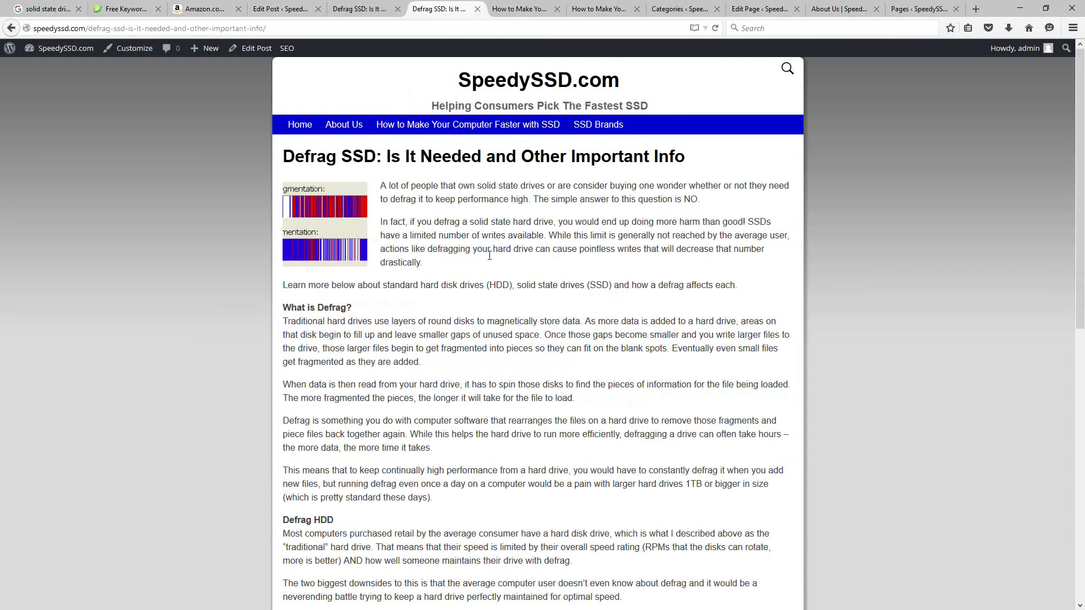
{"action": "key", "text": "alt+Left"}
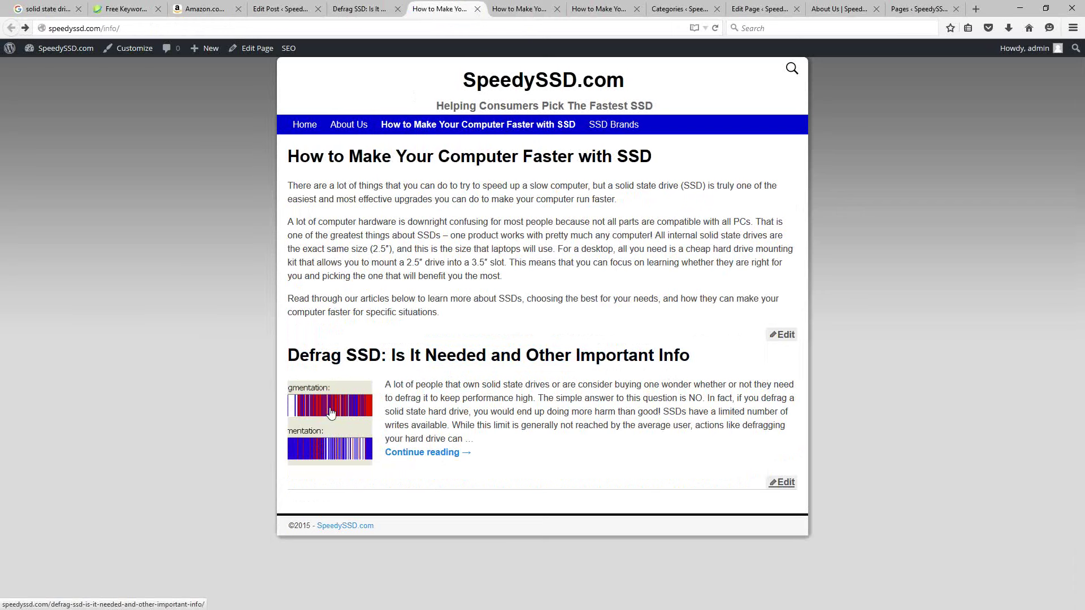
{"action": "left_click", "coordinate": [357, 358]}
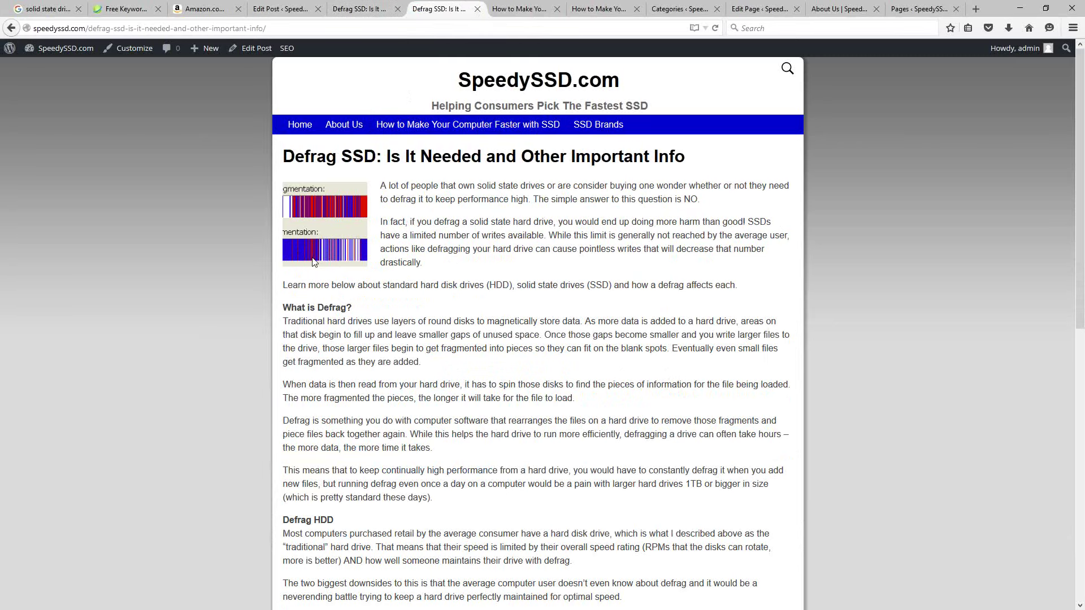
In the Defrag SSD post's single page view options, set the featured image display to Hide FI on Single Page
{"action": "left_click", "coordinate": [278, 9]}
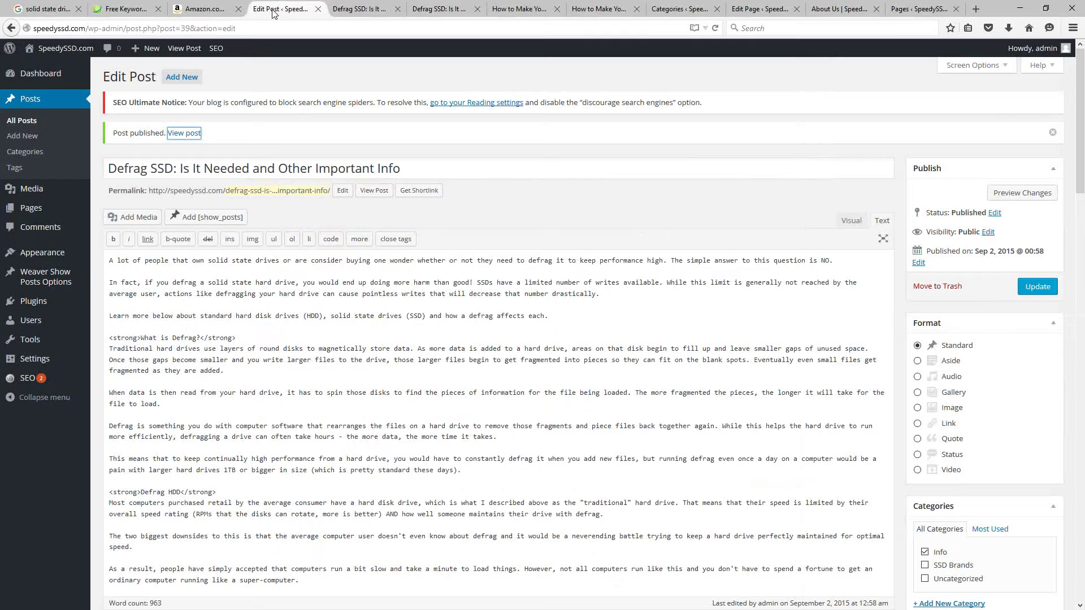
{"action": "left_click", "coordinate": [242, 305]}
{"action": "scroll", "coordinate": [694, 401], "scroll_direction": "down", "scroll_amount": 15}
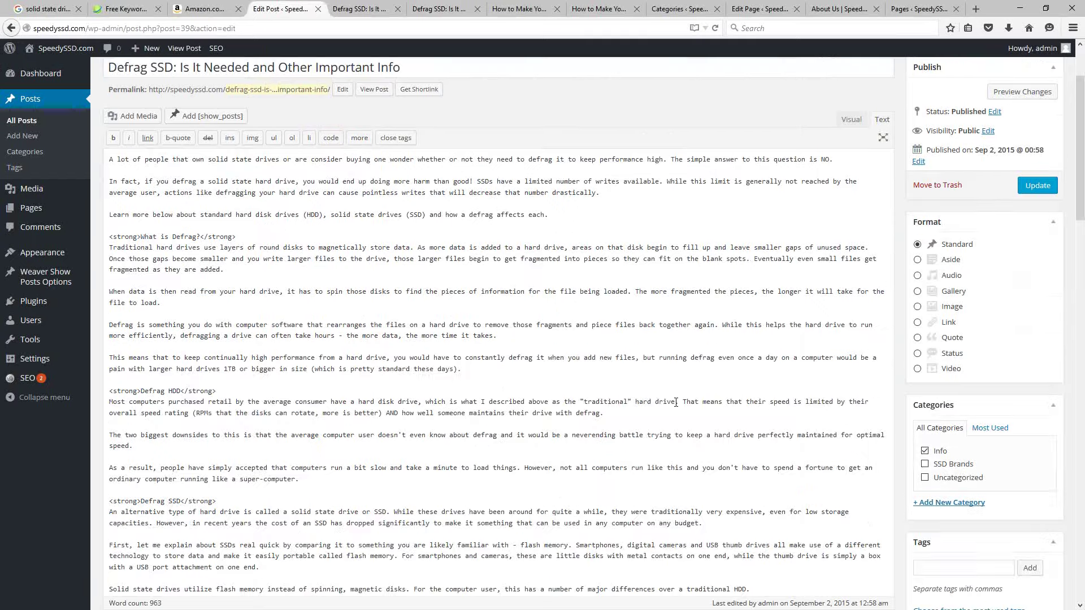
{"action": "scroll", "coordinate": [397, 365], "scroll_direction": "up", "scroll_amount": 5}
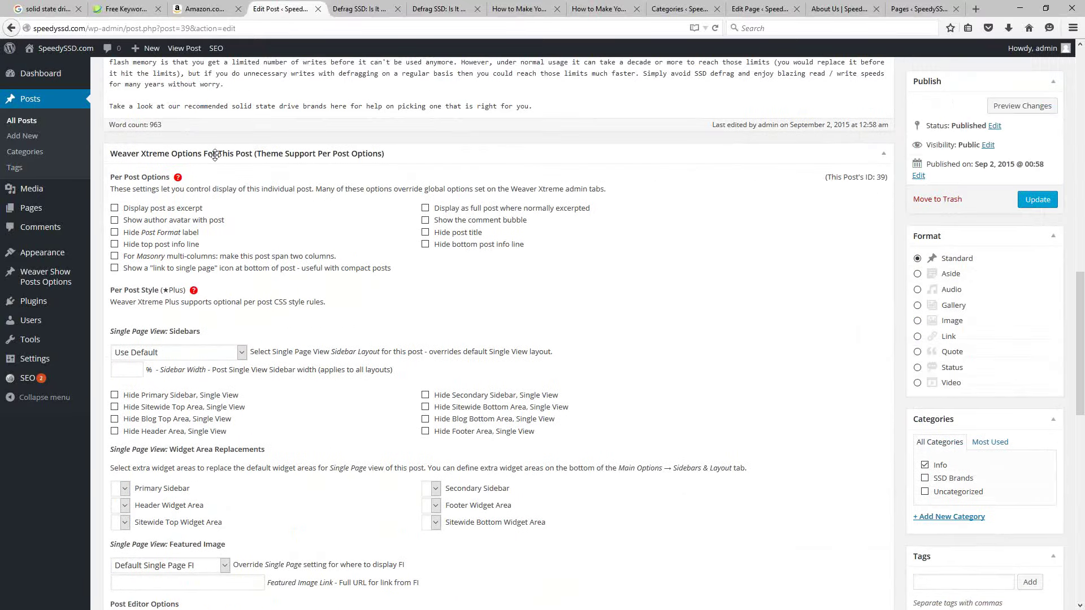
{"action": "scroll", "coordinate": [248, 305], "scroll_direction": "down", "scroll_amount": 4}
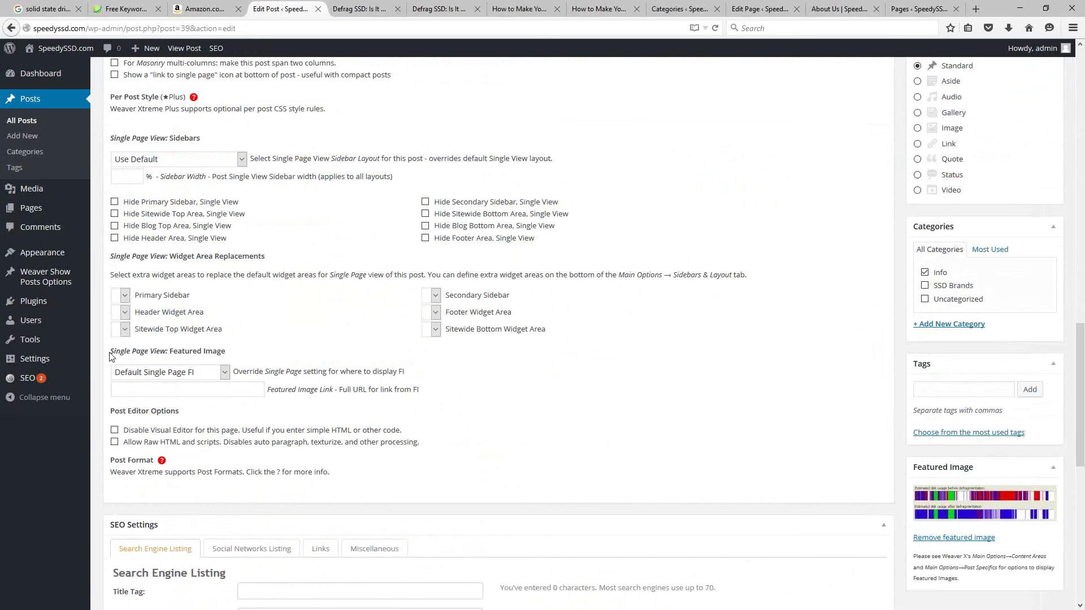
{"action": "left_click_drag", "start_coordinate": [111, 356], "coordinate": [228, 358]}
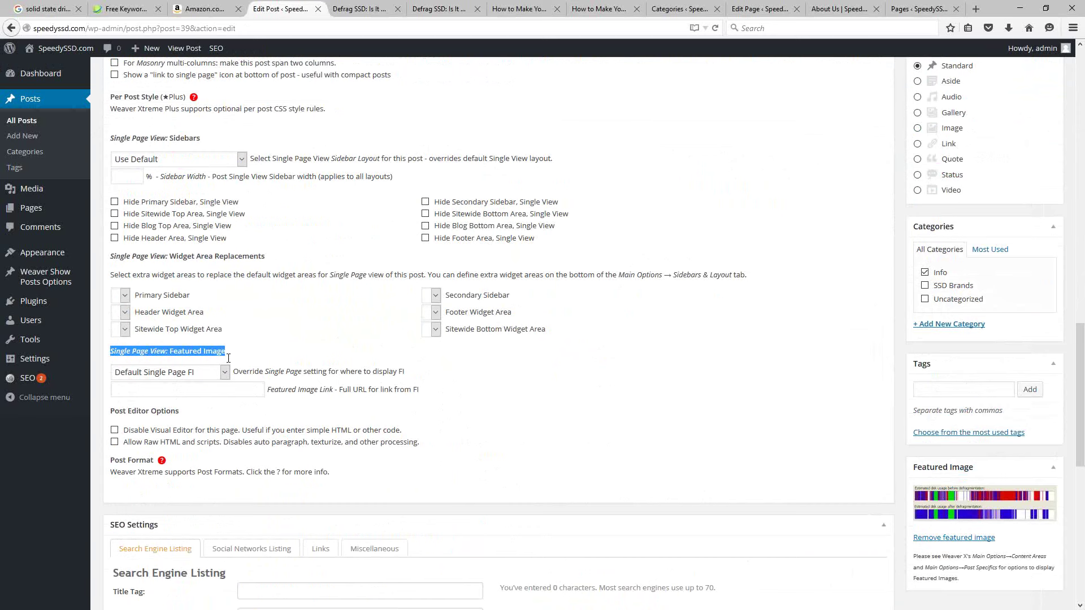
{"action": "left_click", "coordinate": [158, 378]}
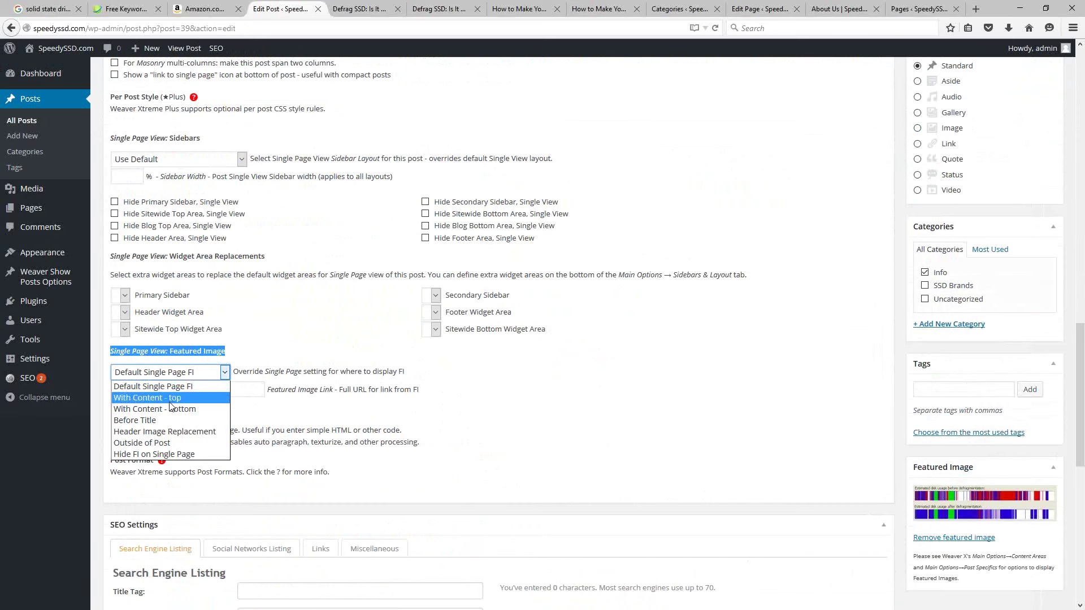
{"action": "left_click", "coordinate": [145, 454]}
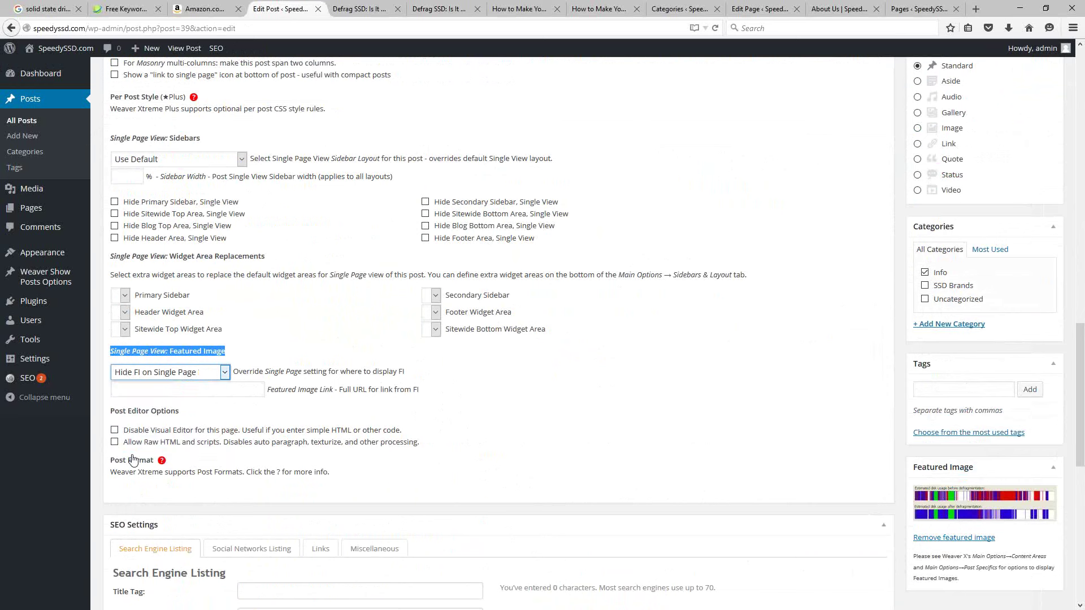
{"action": "left_click", "coordinate": [154, 375]}
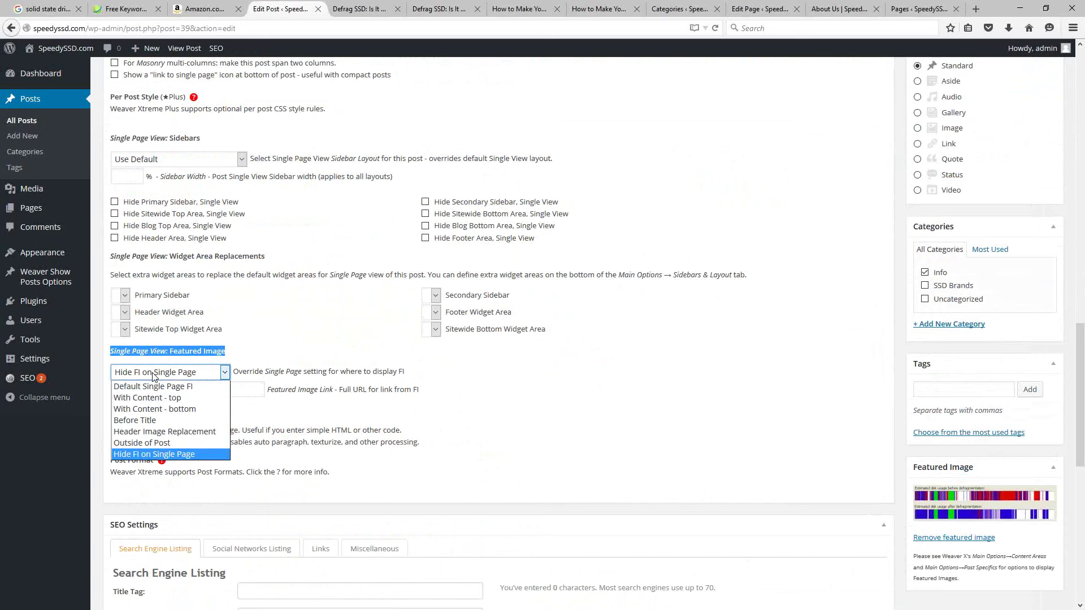
{"action": "left_click", "coordinate": [161, 455]}
{"action": "left_click", "coordinate": [702, 389]}
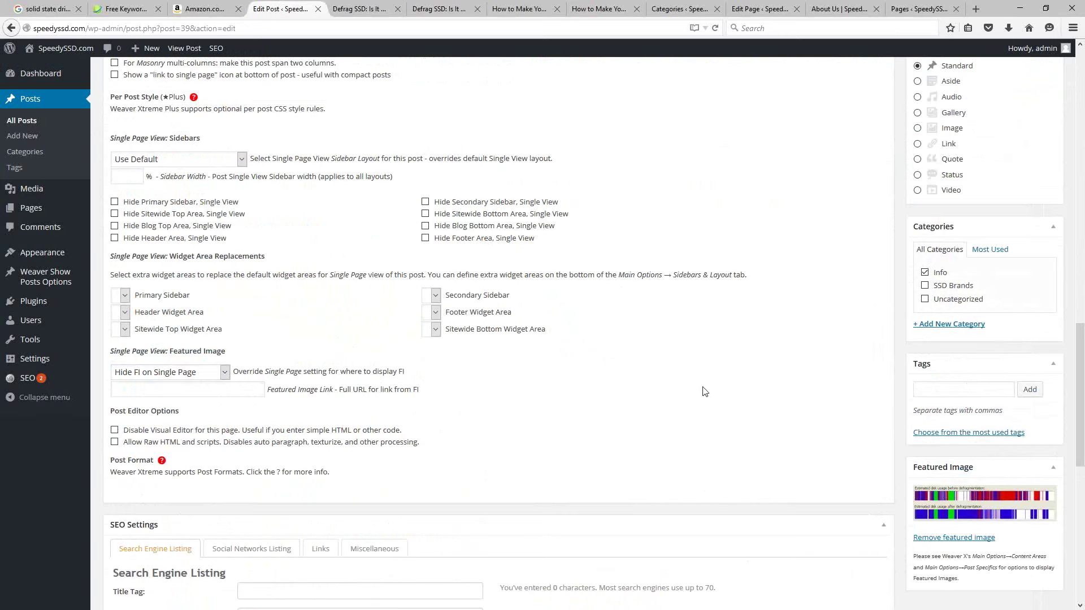
Insert before-and-after-fragmented-hard-disk-drive.png at the start of the article, centered at Medium – 300 × 76
{"action": "key", "text": "Home"}
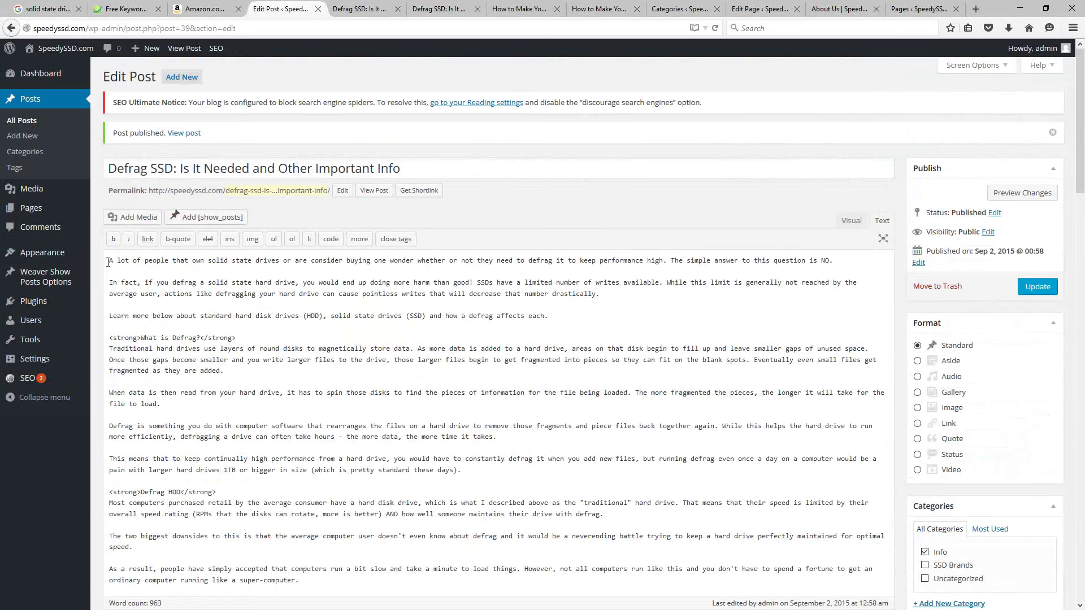
{"action": "left_click", "coordinate": [128, 223]}
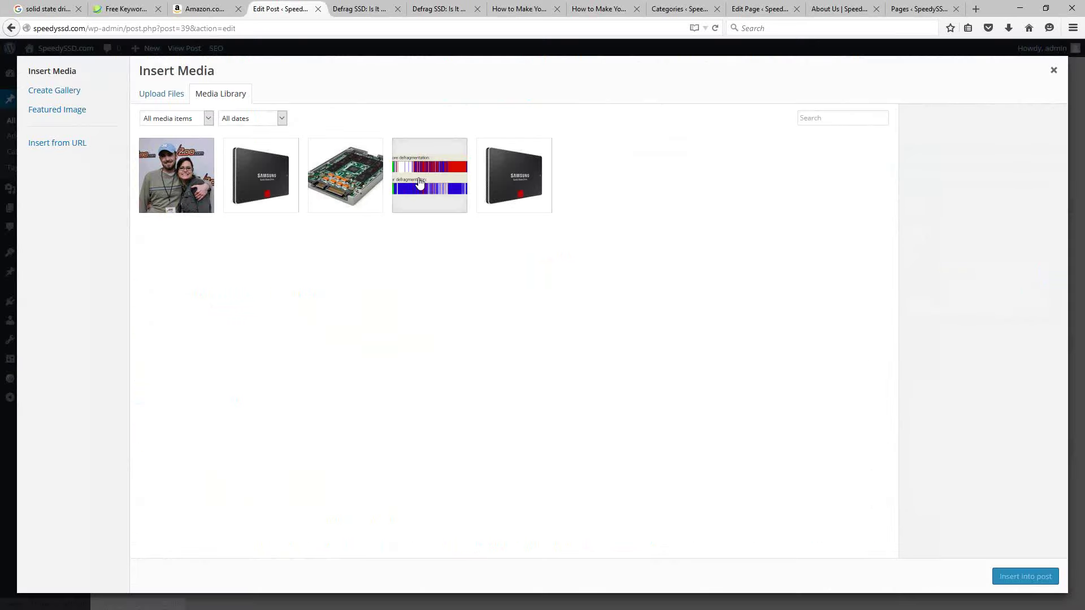
{"action": "left_click", "coordinate": [418, 178]}
{"action": "left_click", "coordinate": [977, 415]}
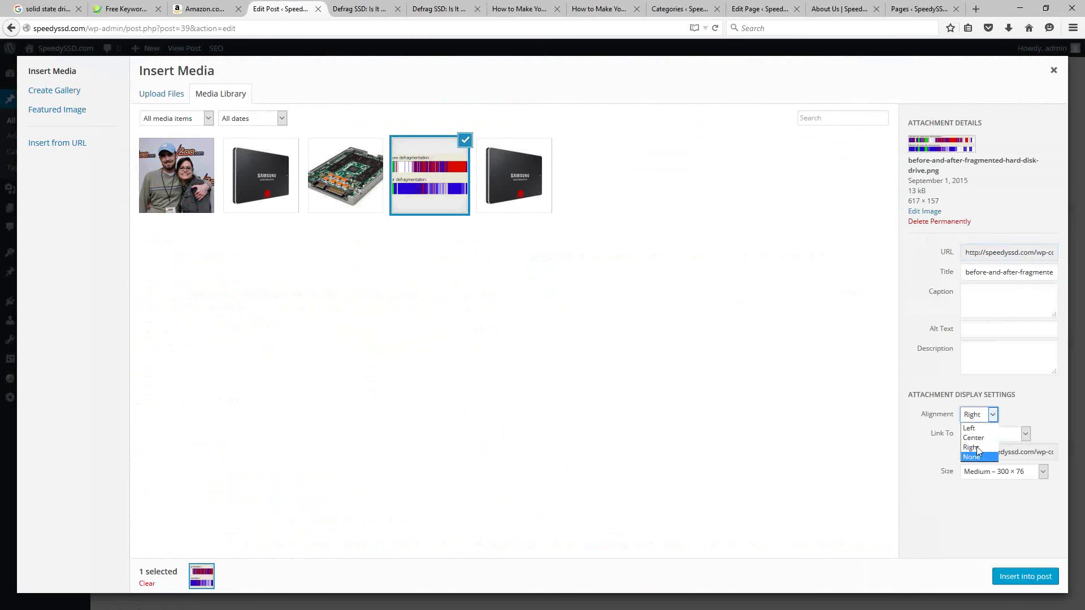
{"action": "left_click", "coordinate": [995, 471]}
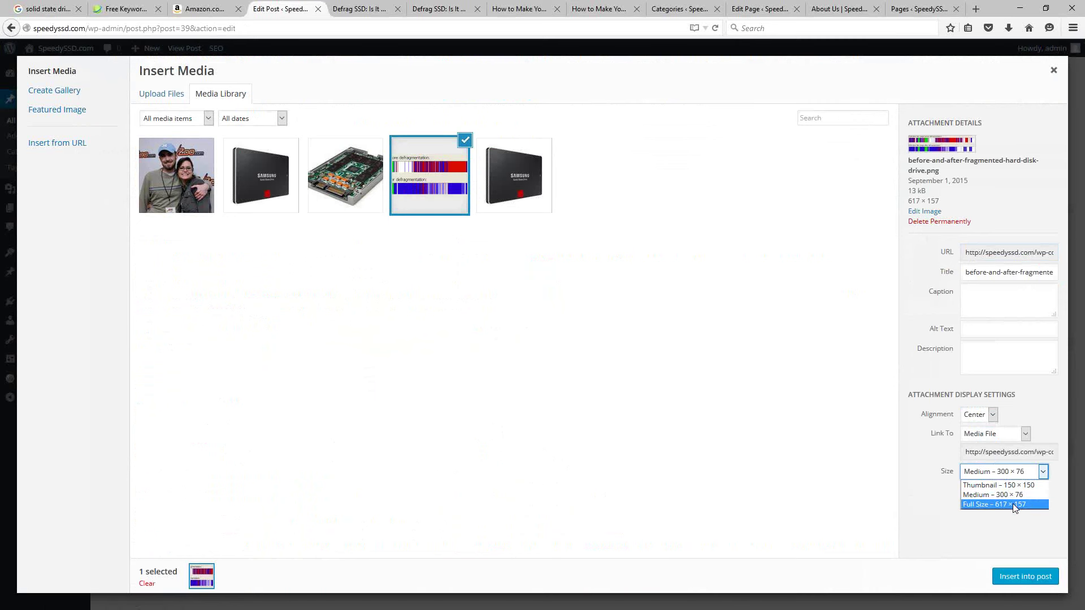
{"action": "left_click", "coordinate": [981, 506]}
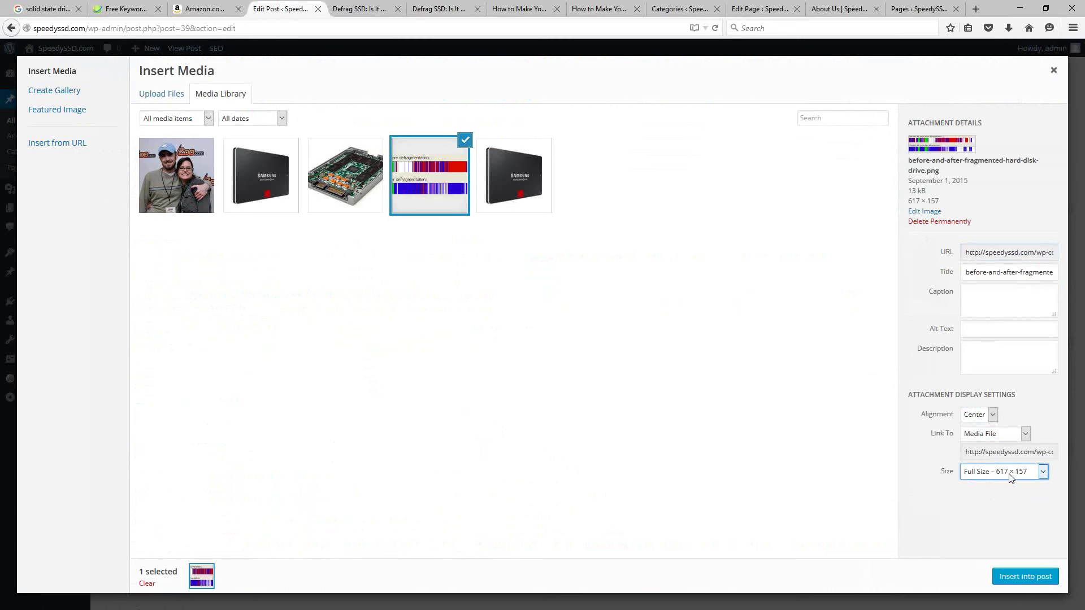
{"action": "left_click", "coordinate": [1011, 475]}
{"action": "left_click", "coordinate": [976, 495]}
{"action": "left_click", "coordinate": [1024, 576]}
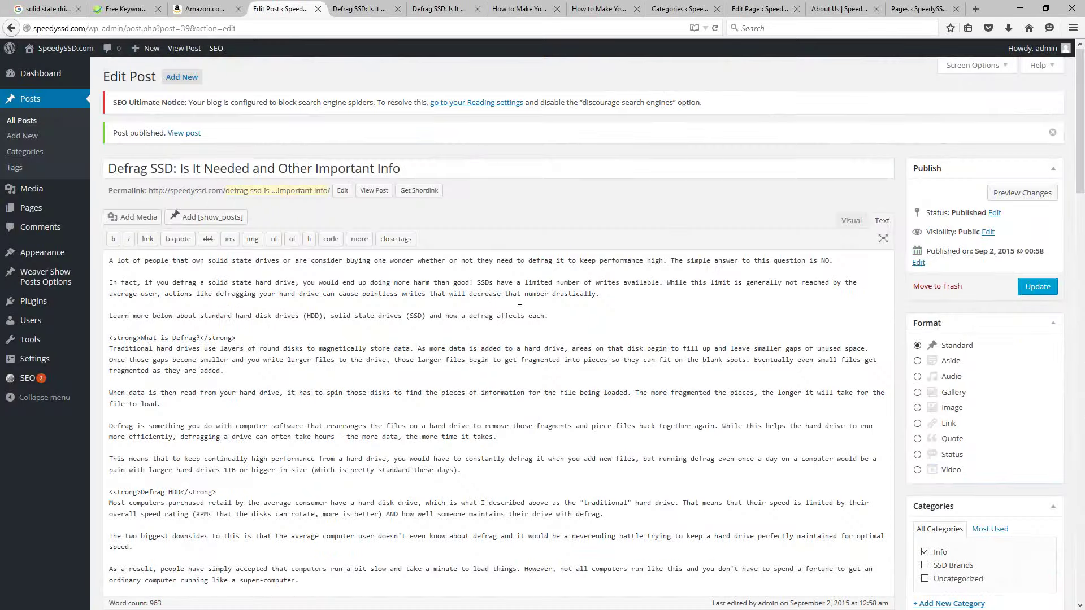
Update the post and reload its published page to check the medium-size image
{"action": "left_click", "coordinate": [1037, 286]}
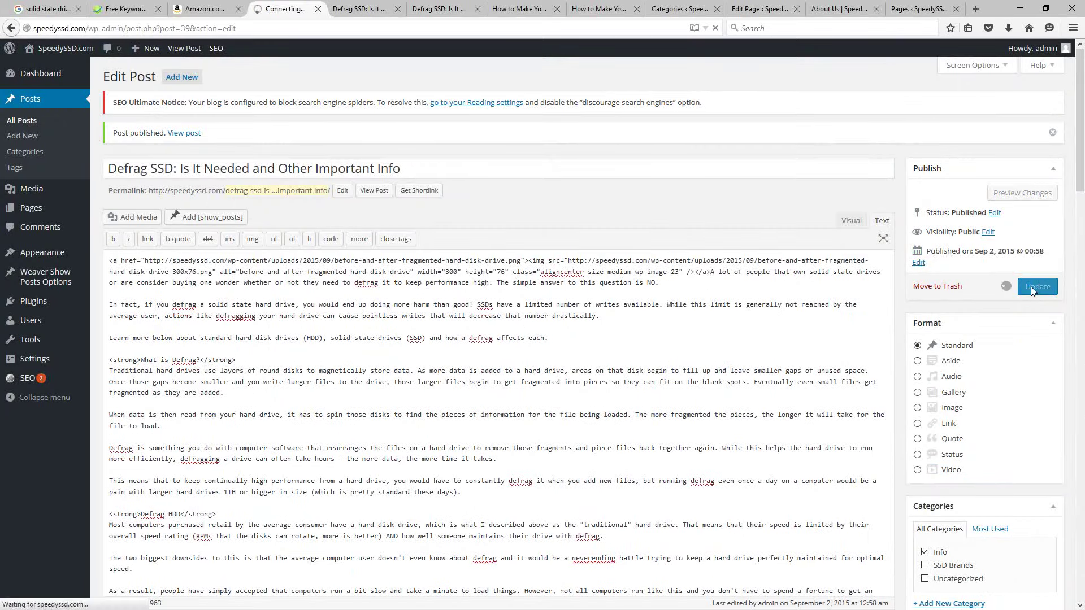
{"action": "key", "text": "ctrl+Tab"}
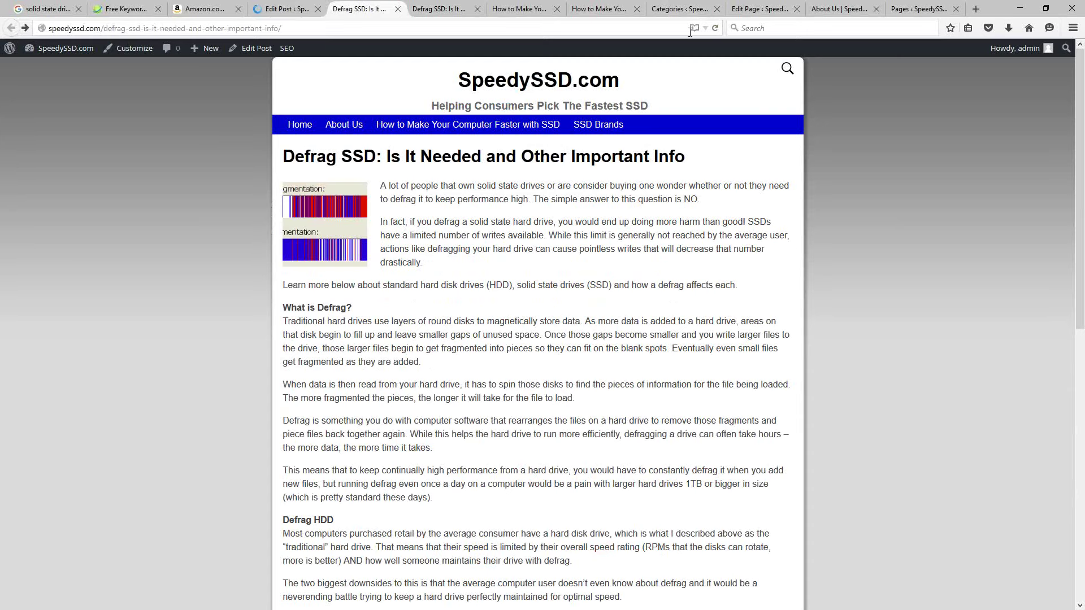
{"action": "left_click", "coordinate": [714, 28]}
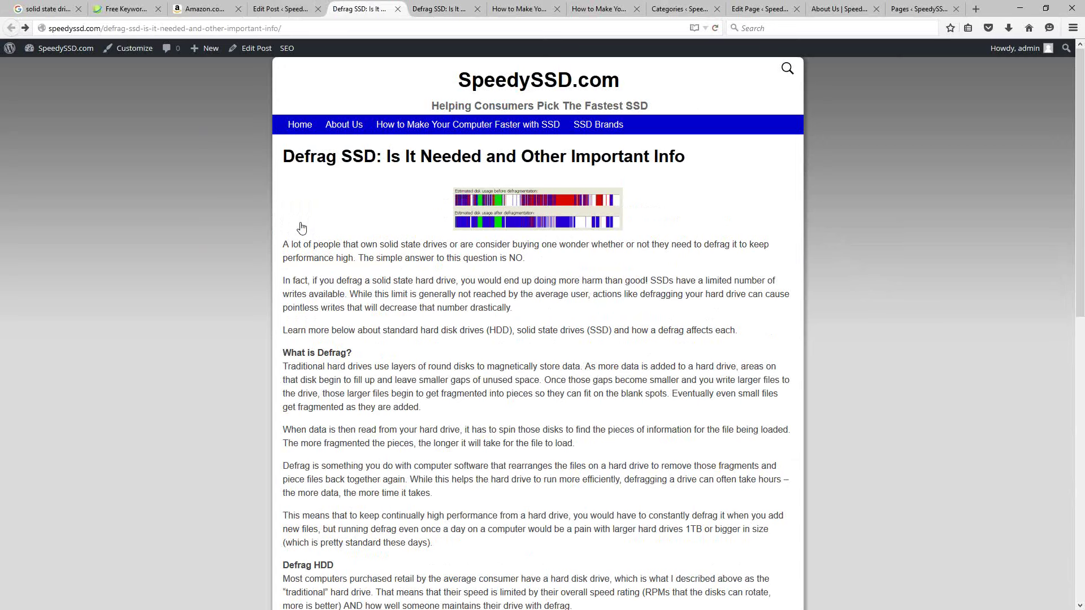
Replace the image code at the article's start with the same centered image at Full Size – 617 × 157, with Link To set to None
{"action": "left_click", "coordinate": [277, 10]}
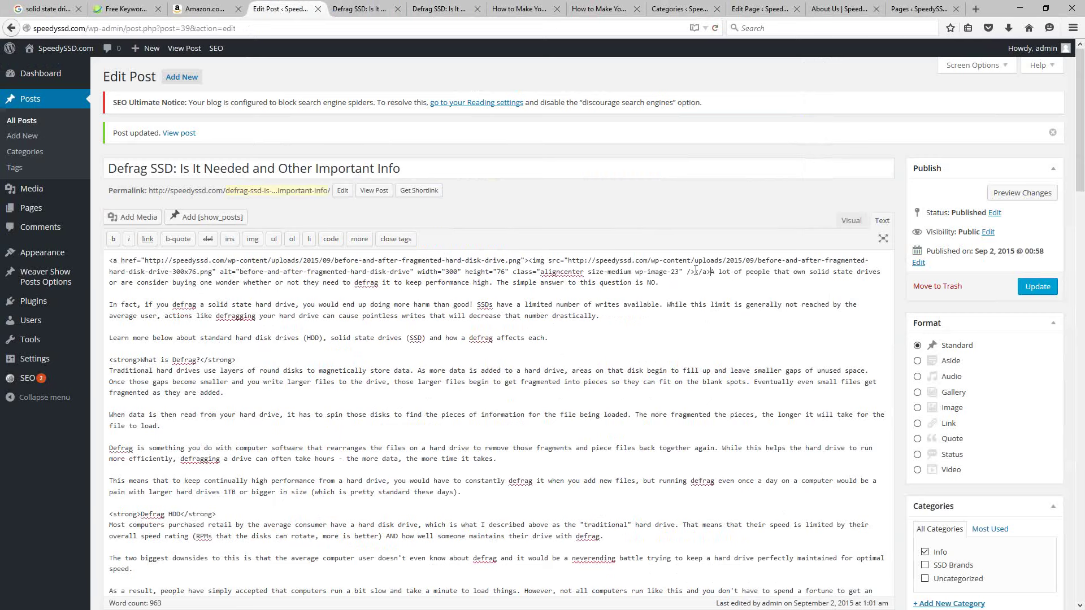
{"action": "left_click_drag", "start_coordinate": [712, 272], "coordinate": [50, 256]}
{"action": "left_click", "coordinate": [137, 216]}
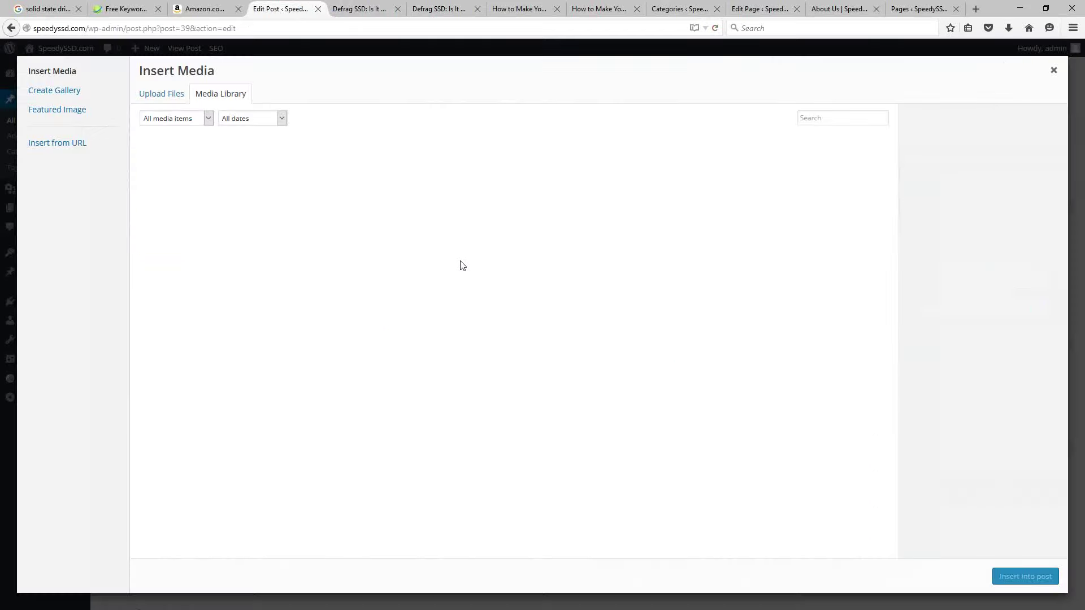
{"action": "left_click", "coordinate": [457, 204]}
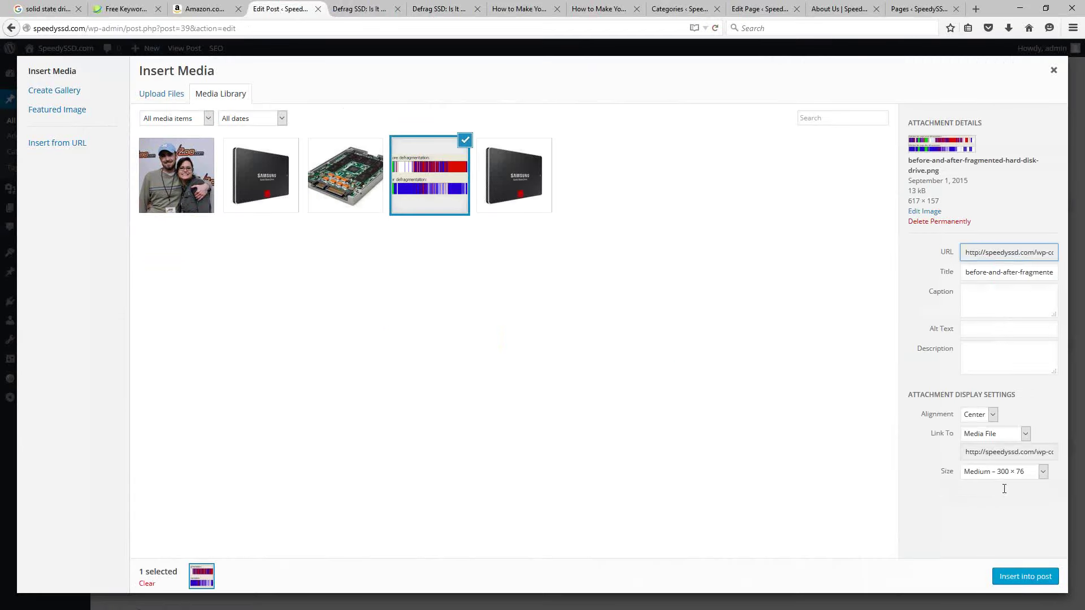
{"action": "left_click", "coordinate": [997, 471]}
{"action": "left_click", "coordinate": [982, 505]}
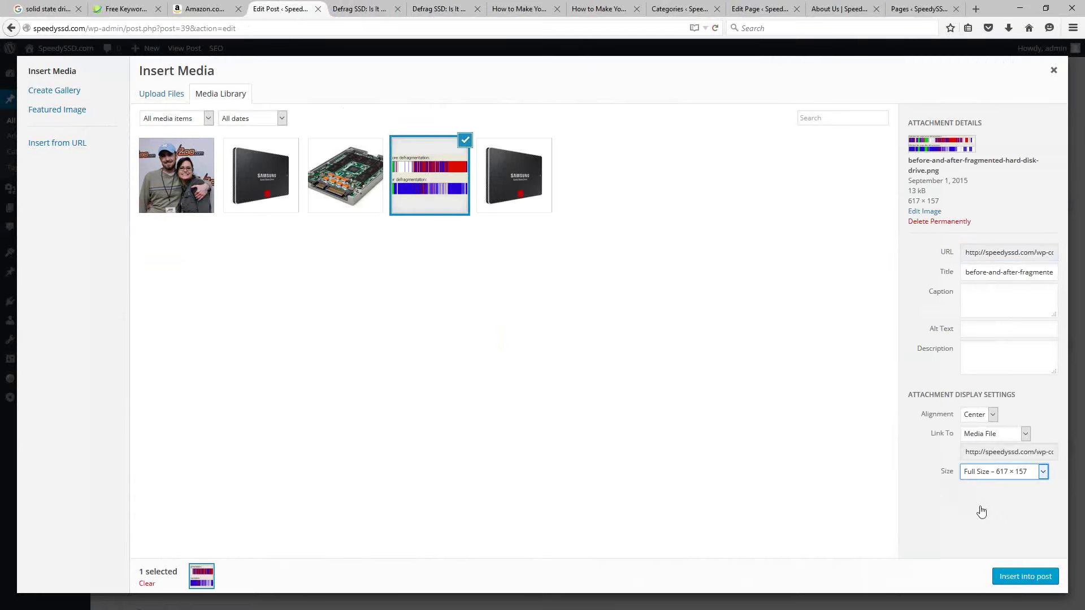
{"action": "left_click", "coordinate": [1024, 433]}
{"action": "left_click", "coordinate": [972, 477]}
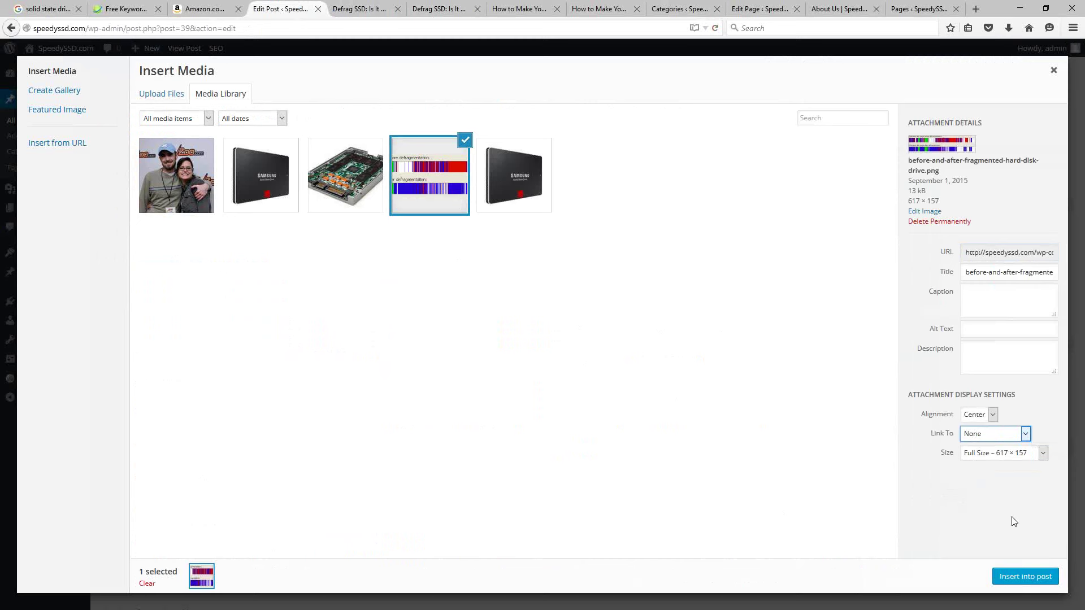
{"action": "left_click", "coordinate": [1009, 576]}
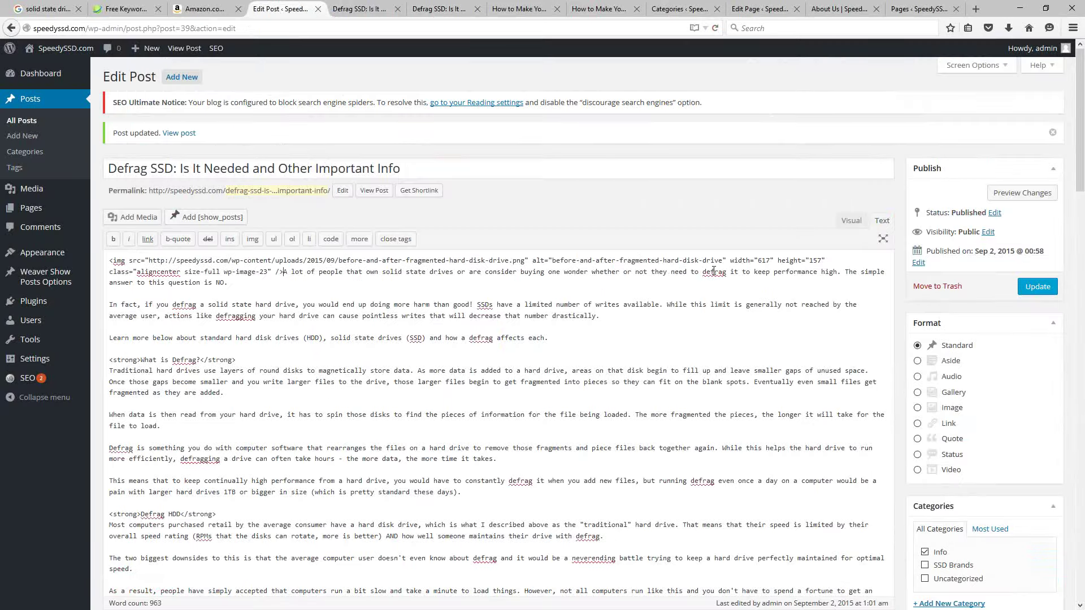
Save the post with the full-size image, then reload the published page and check how the image and text display
{"action": "left_click", "coordinate": [1037, 286]}
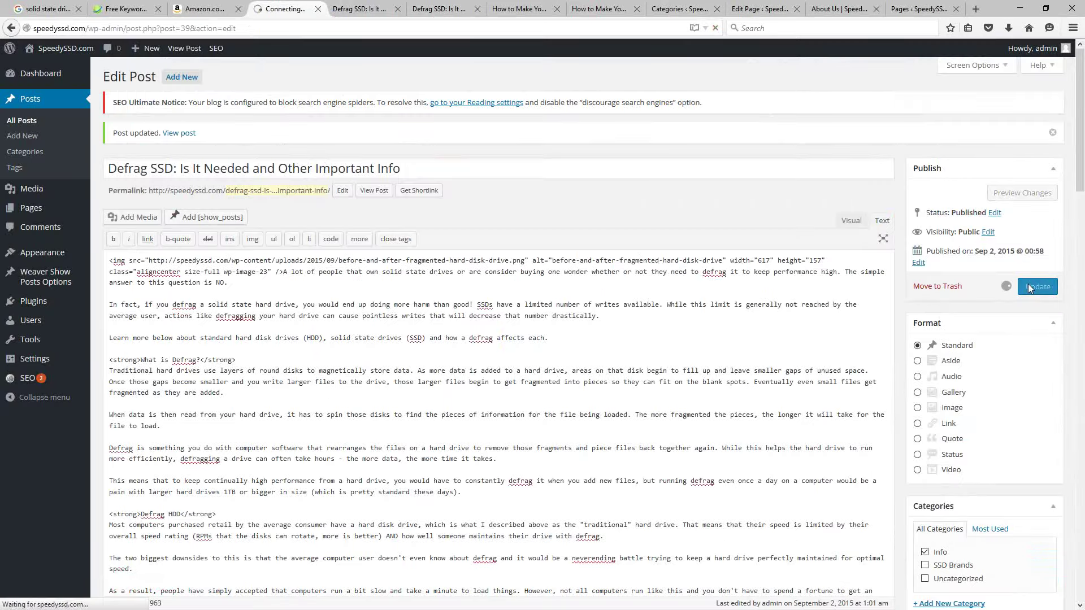
{"action": "left_click", "coordinate": [362, 9]}
{"action": "left_click", "coordinate": [716, 28]}
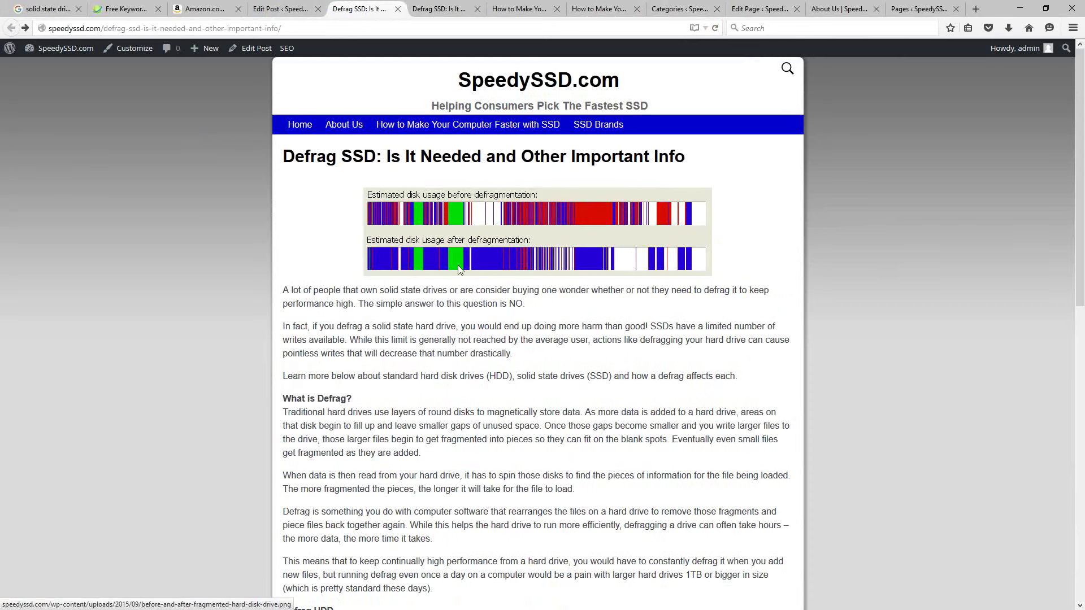
{"action": "left_click_drag", "start_coordinate": [449, 222], "coordinate": [527, 250]}
{"action": "scroll", "coordinate": [500, 320], "scroll_direction": "down", "scroll_amount": 2}
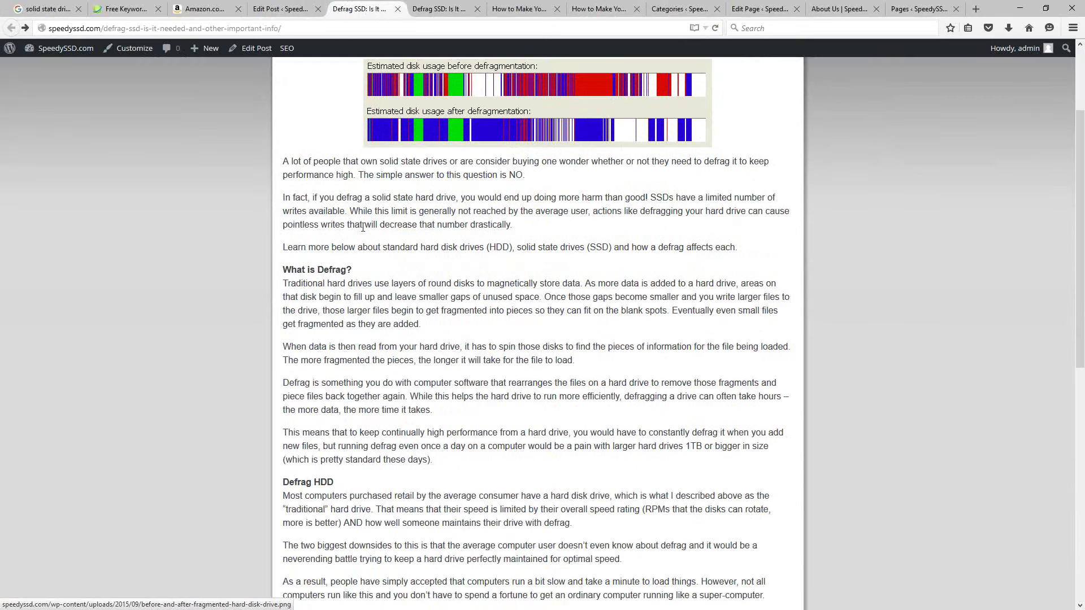
{"action": "scroll", "coordinate": [362, 231], "scroll_direction": "down", "scroll_amount": 4}
{"action": "scroll", "coordinate": [385, 343], "scroll_direction": "up", "scroll_amount": 5}
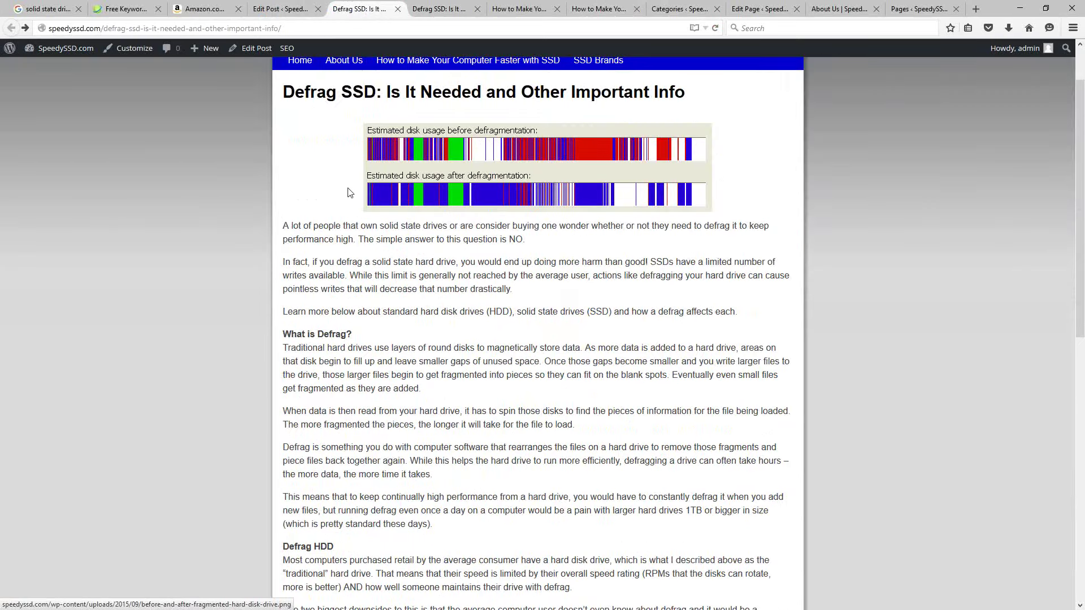
Review the post's Single Page View featured image options against the published page, and look over its SEO Settings and Excerpt sections
{"action": "left_click", "coordinate": [297, 9]}
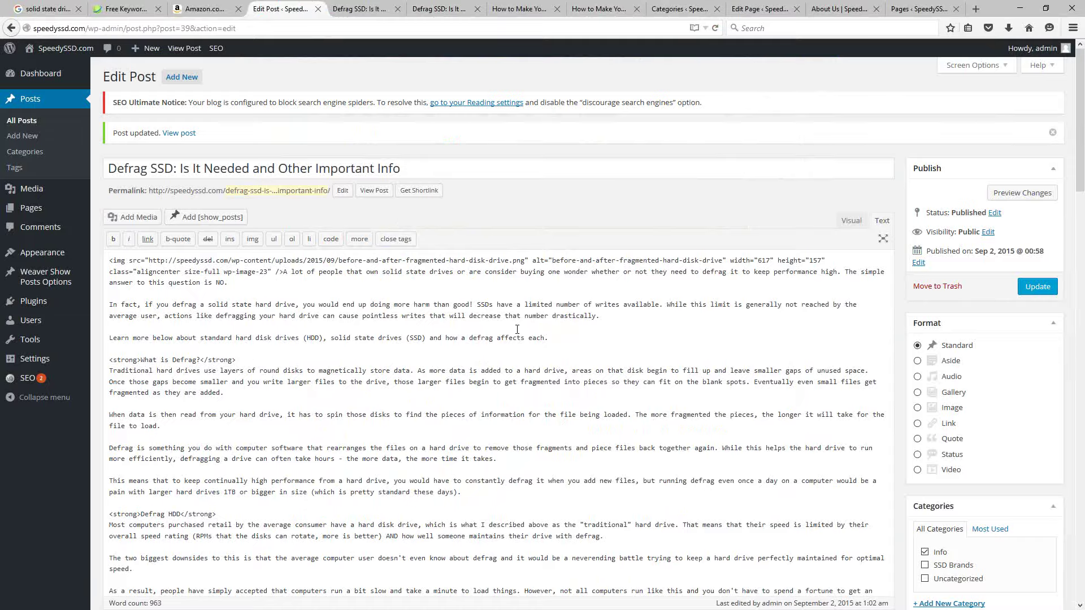
{"action": "scroll", "coordinate": [517, 329], "scroll_direction": "down", "scroll_amount": 15}
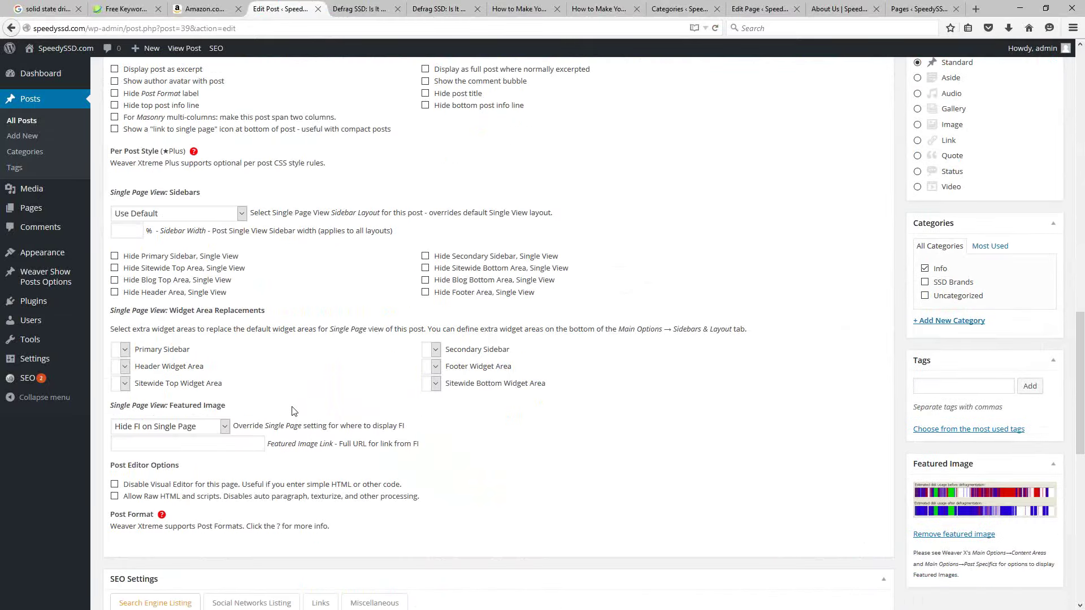
{"action": "left_click", "coordinate": [142, 446]}
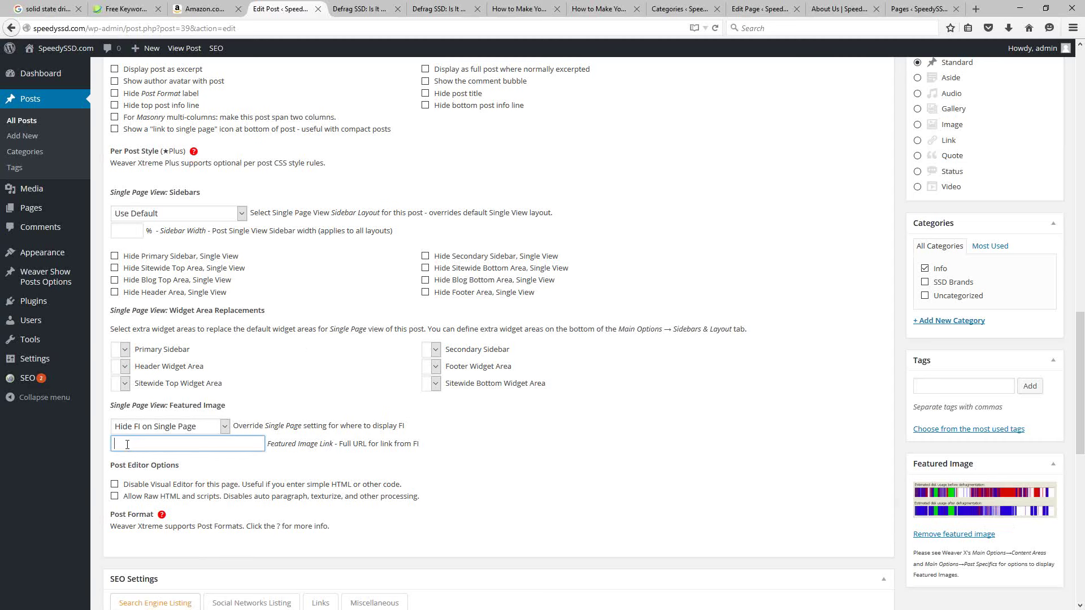
{"action": "left_click", "coordinate": [356, 10]}
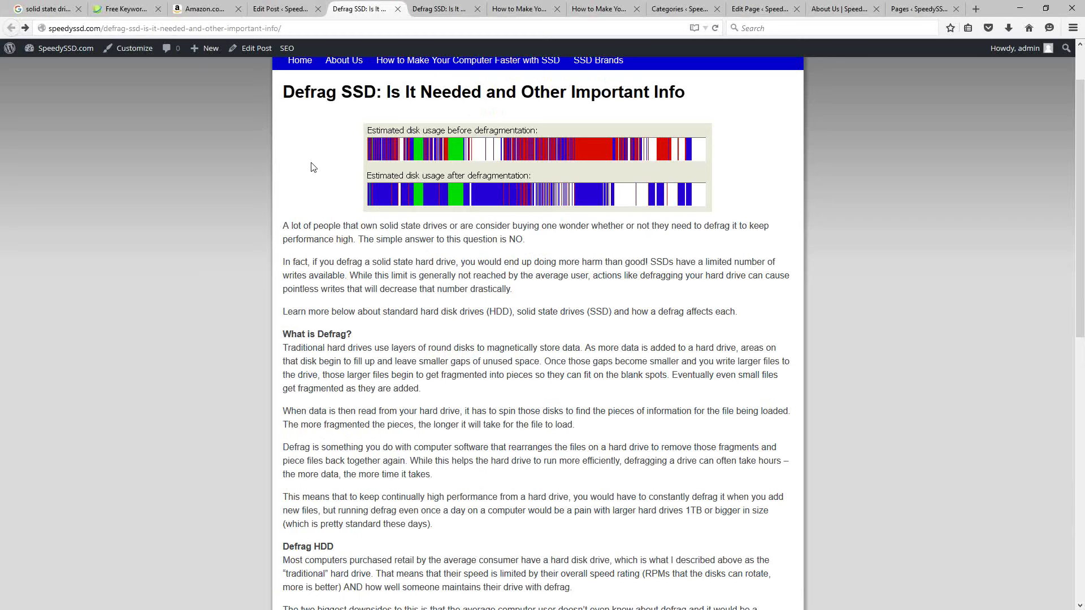
{"action": "left_click", "coordinate": [288, 9]}
{"action": "left_click", "coordinate": [684, 265]}
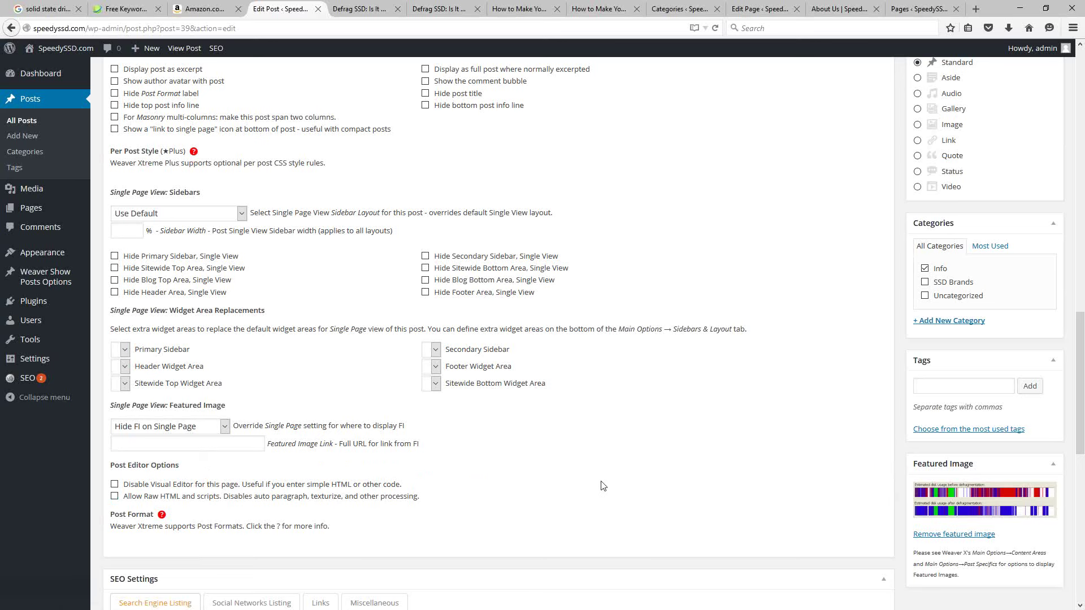
{"action": "scroll", "coordinate": [603, 486], "scroll_direction": "down", "scroll_amount": 5}
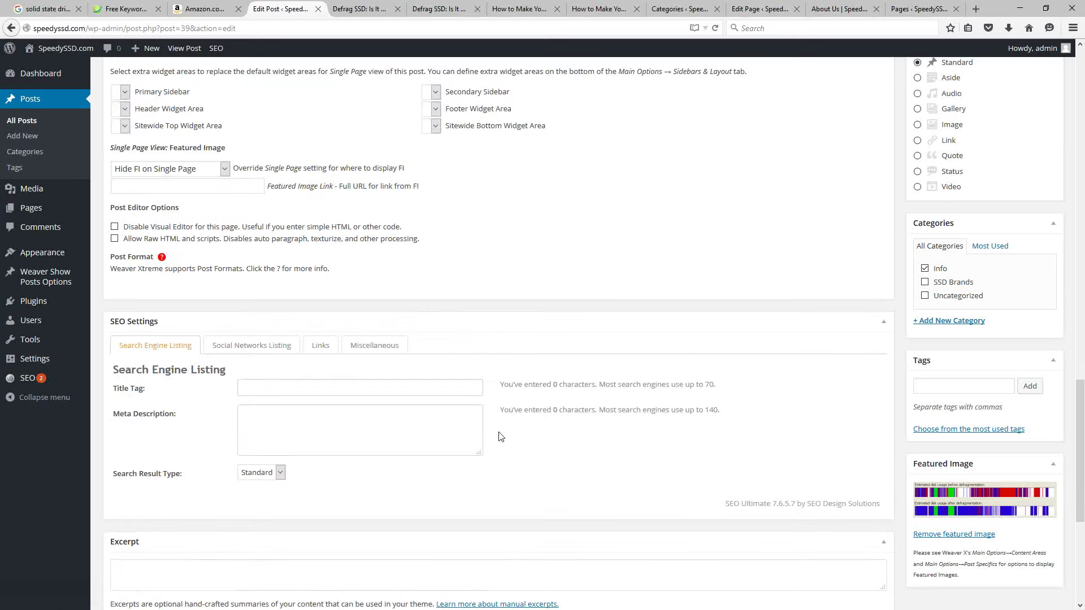
{"action": "scroll", "coordinate": [501, 424], "scroll_direction": "down", "scroll_amount": 5}
{"action": "scroll", "coordinate": [474, 408], "scroll_direction": "up", "scroll_amount": 2}
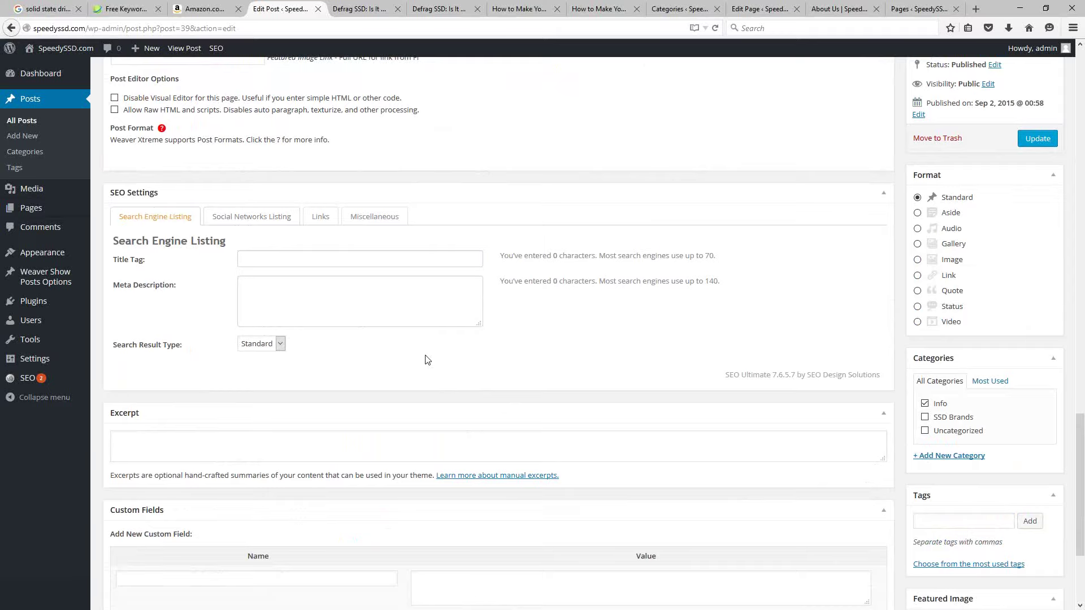
Locate the post's Excerpt field, then open the Info page where the Defrag SSD post is listed
{"action": "scroll", "coordinate": [425, 357], "scroll_direction": "down", "scroll_amount": 3}
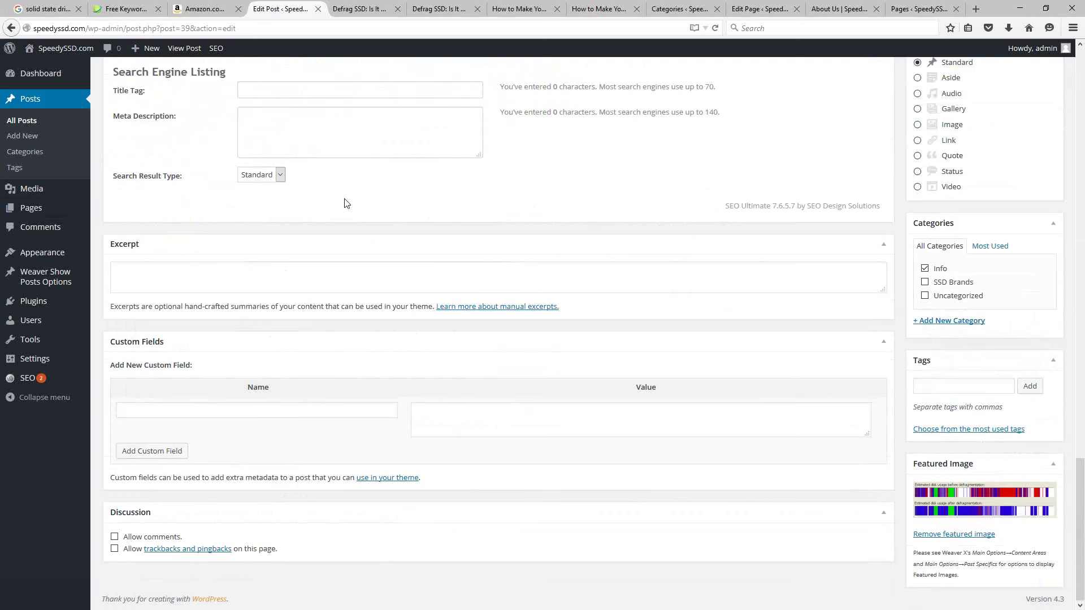
{"action": "left_click", "coordinate": [126, 278]}
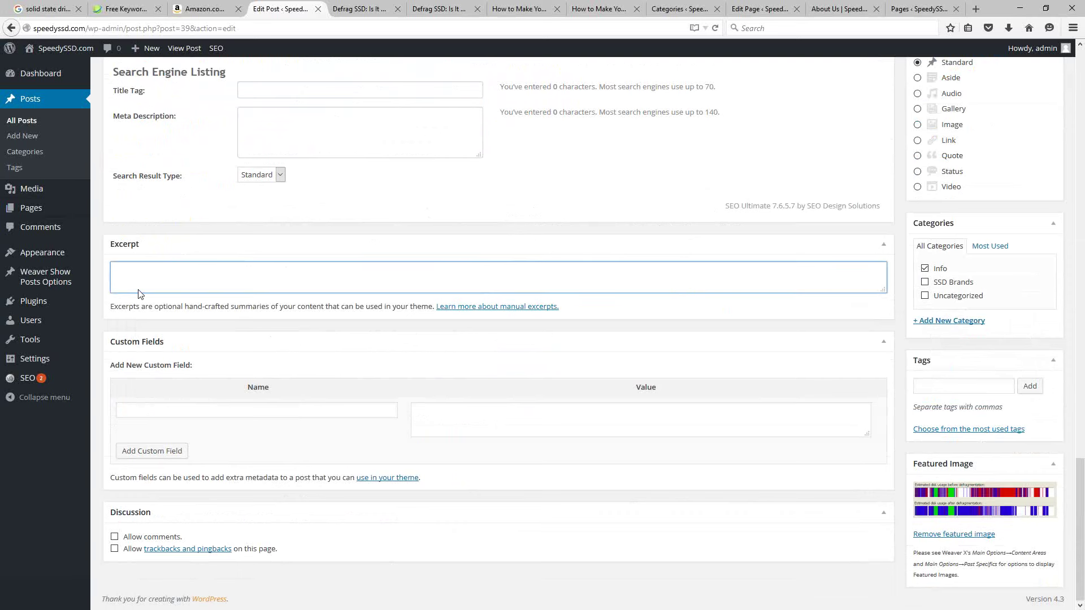
{"action": "left_click", "coordinate": [358, 10]}
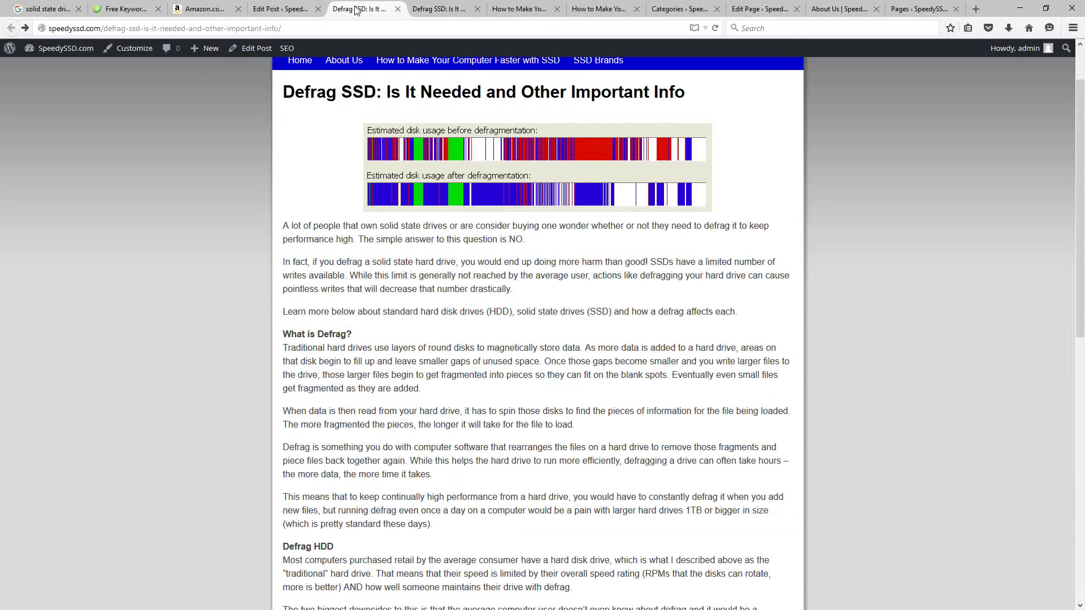
{"action": "left_click", "coordinate": [521, 10]}
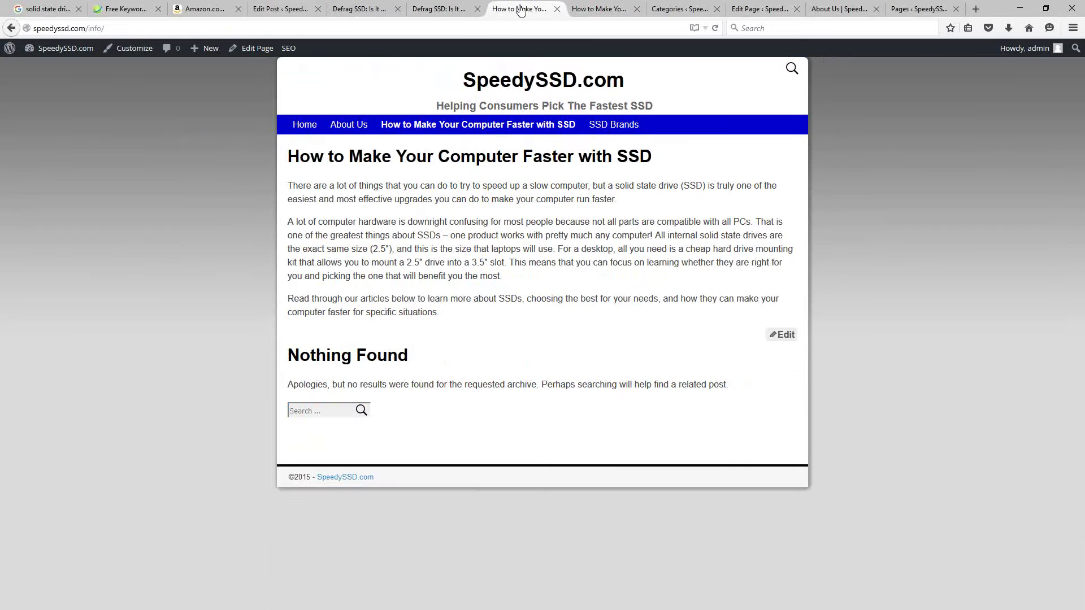
{"action": "left_click", "coordinate": [442, 12]}
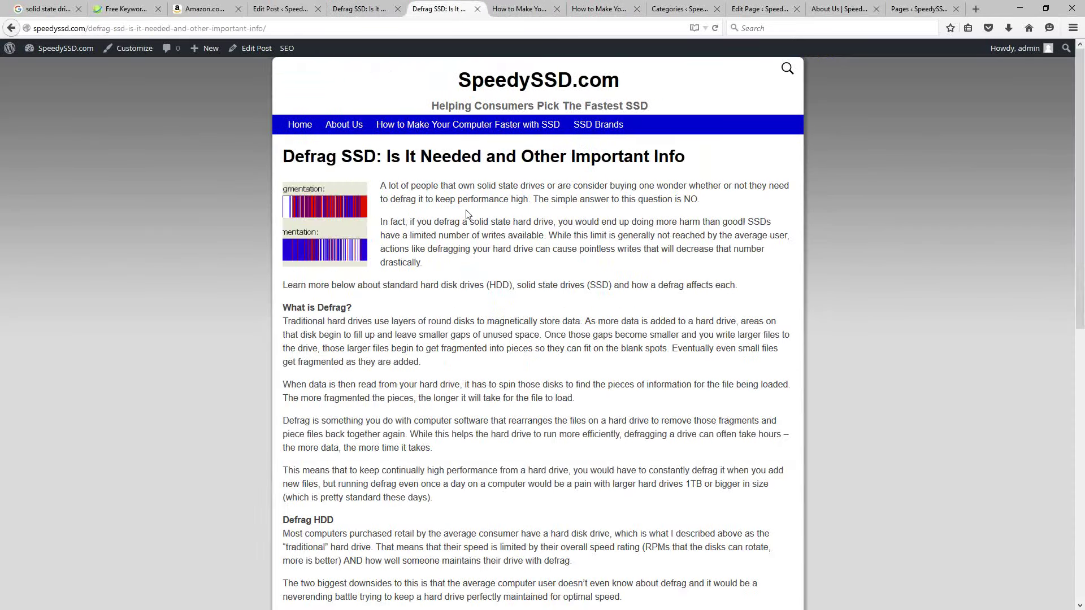
{"action": "key", "text": "alt+Left"}
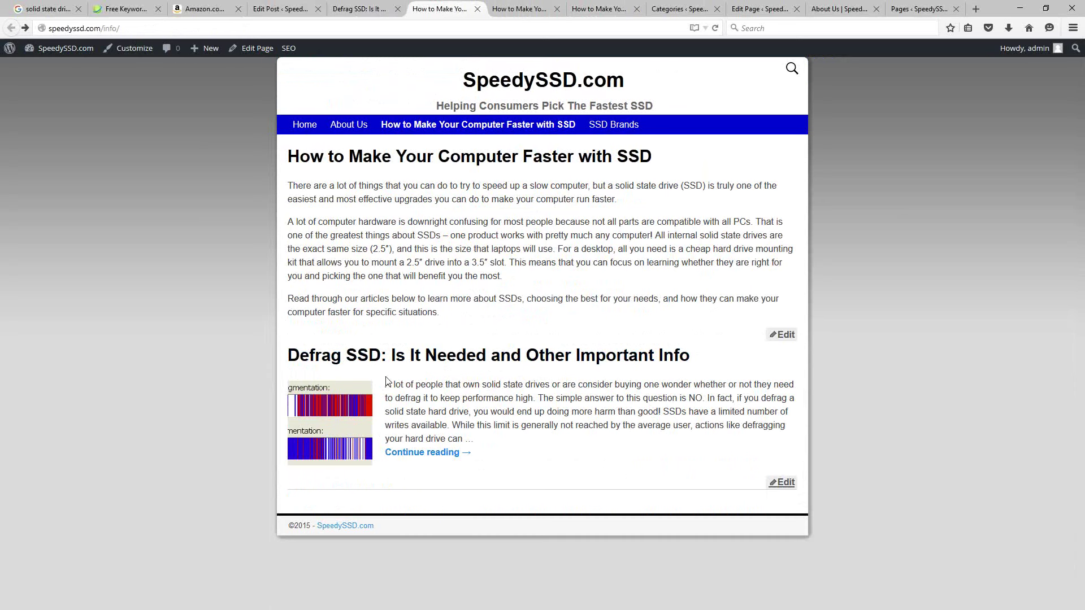
Compare the Defrag SSD teaser on the Info page with the opening paragraphs of the full article
{"action": "left_click_drag", "start_coordinate": [385, 384], "coordinate": [706, 400]}
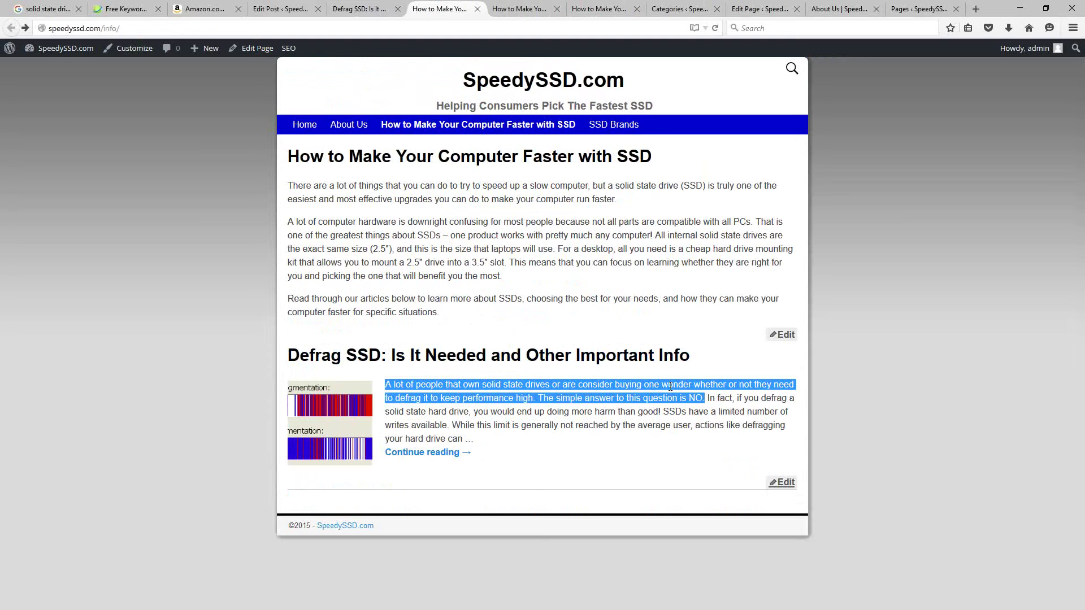
{"action": "left_click", "coordinate": [565, 357]}
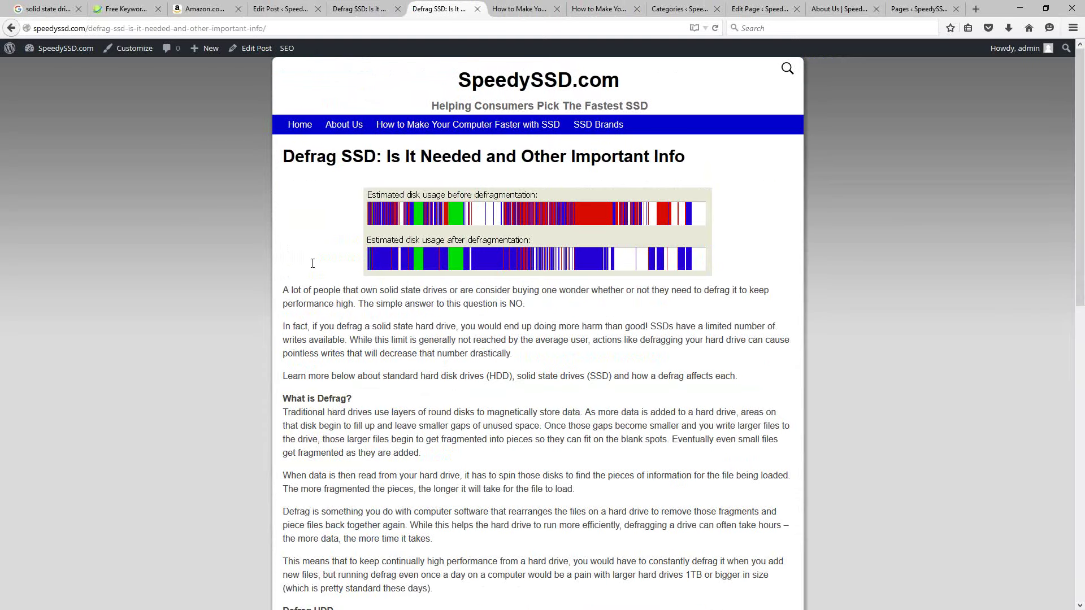
{"action": "left_click_drag", "start_coordinate": [283, 290], "coordinate": [529, 341]}
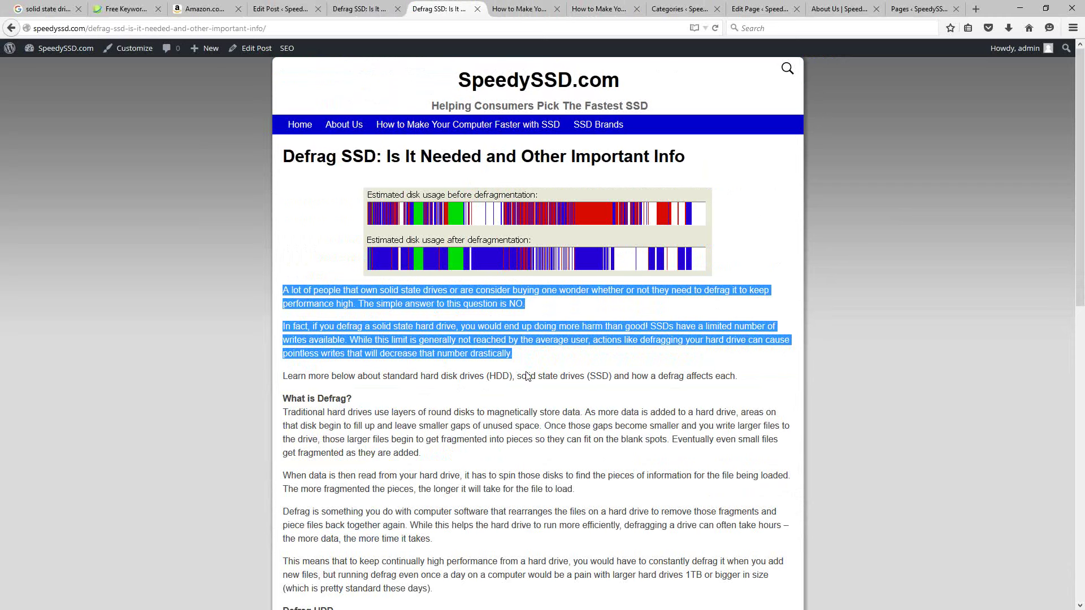
{"action": "left_click", "coordinate": [538, 326]}
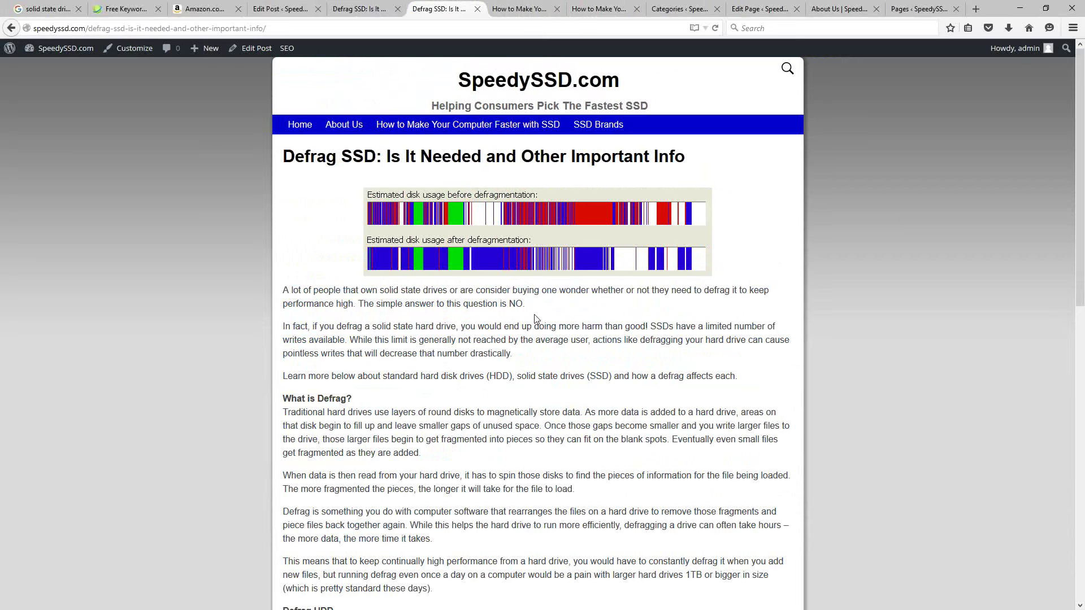
{"action": "key", "text": "alt+Left"}
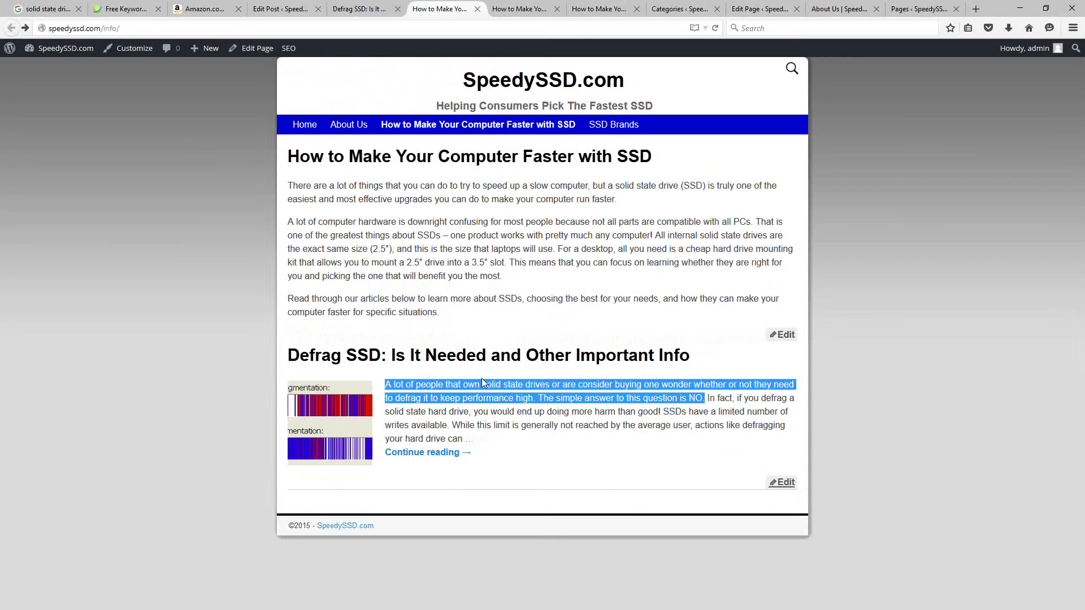
{"action": "left_click", "coordinate": [445, 433]}
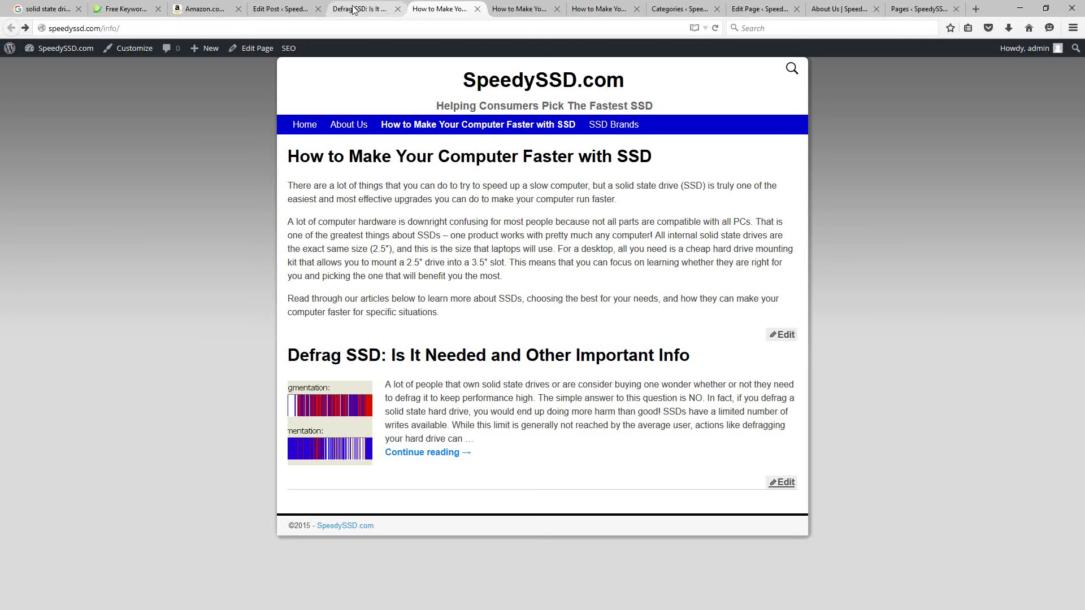
Check the post's Excerpt field against the published article and the teaser text shown on the Info page
{"action": "left_click", "coordinate": [266, 12]}
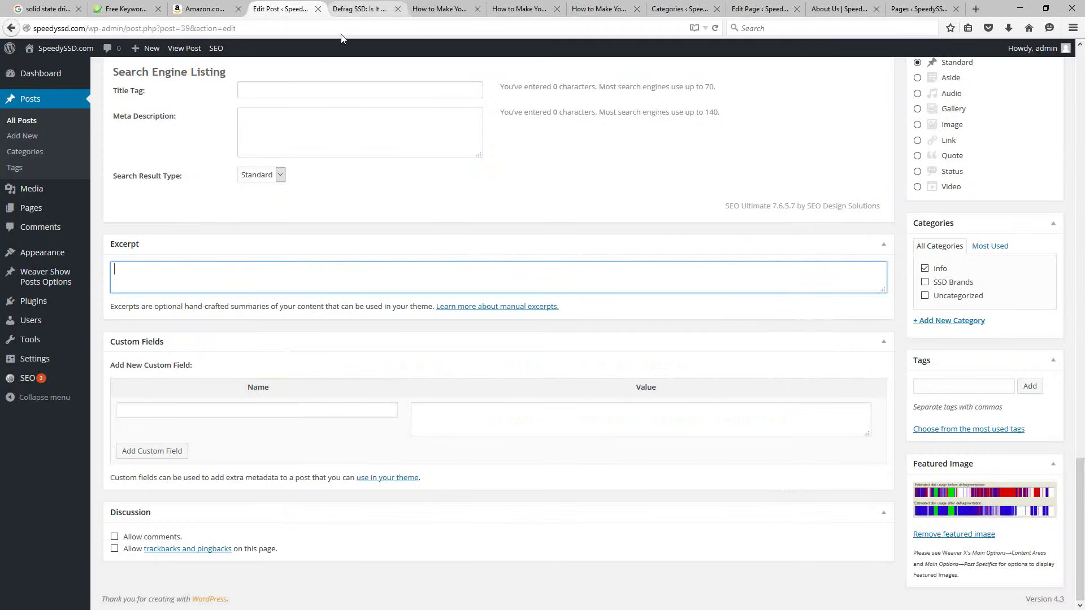
{"action": "left_click", "coordinate": [360, 9]}
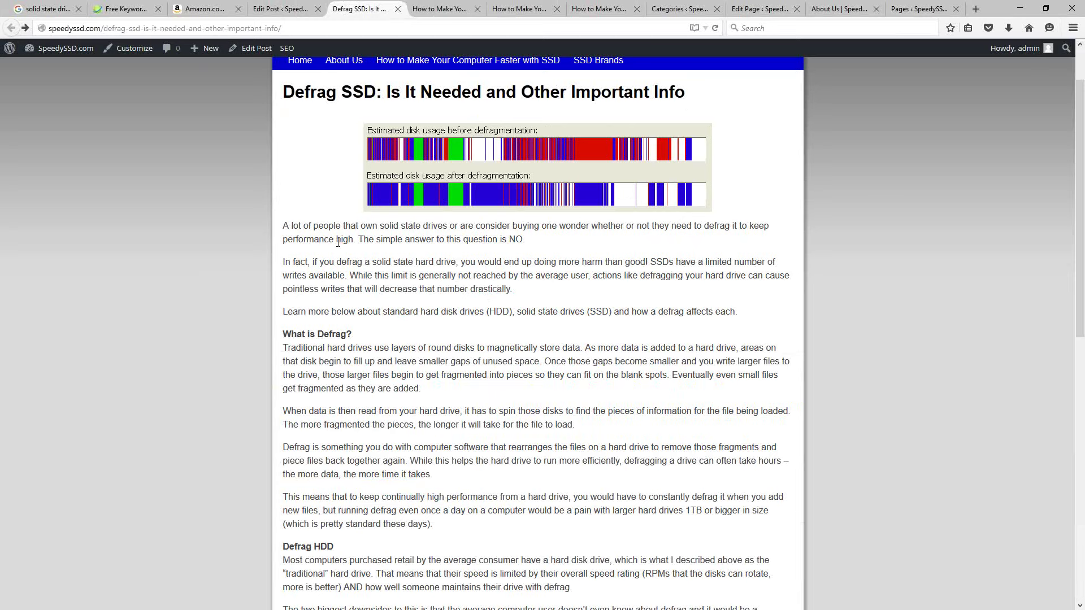
{"action": "left_click", "coordinate": [271, 11]}
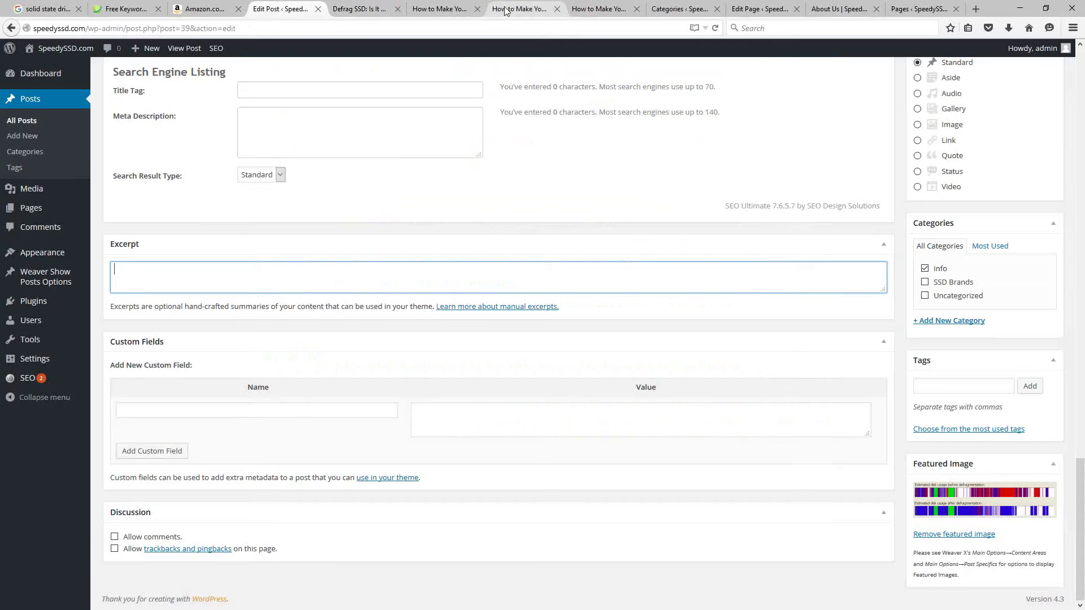
{"action": "left_click", "coordinate": [441, 6]}
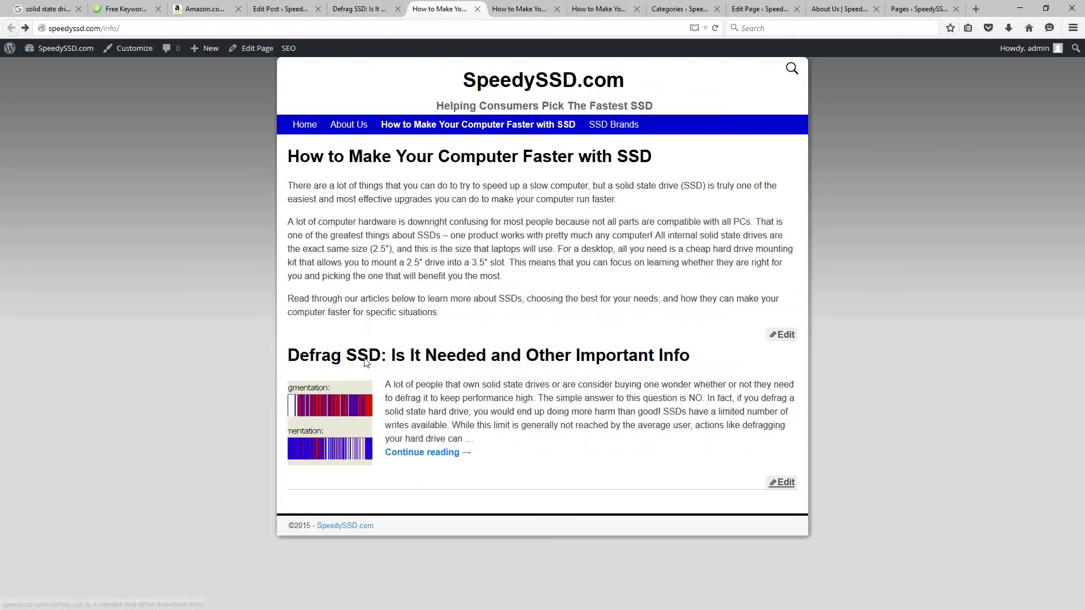
{"action": "left_click_drag", "start_coordinate": [385, 385], "coordinate": [517, 444]}
{"action": "left_click", "coordinate": [457, 439]}
{"action": "left_click", "coordinate": [285, 10]}
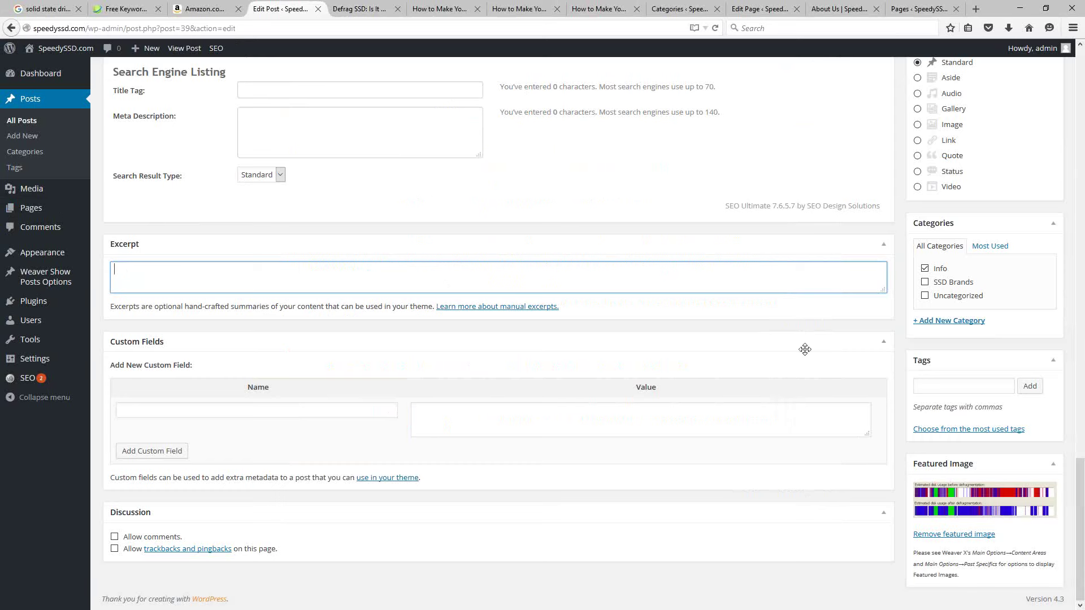
Review the Info page's introductory paragraphs alongside the Defrag SSD teaser text listed beneath them
{"action": "left_click", "coordinate": [456, 8]}
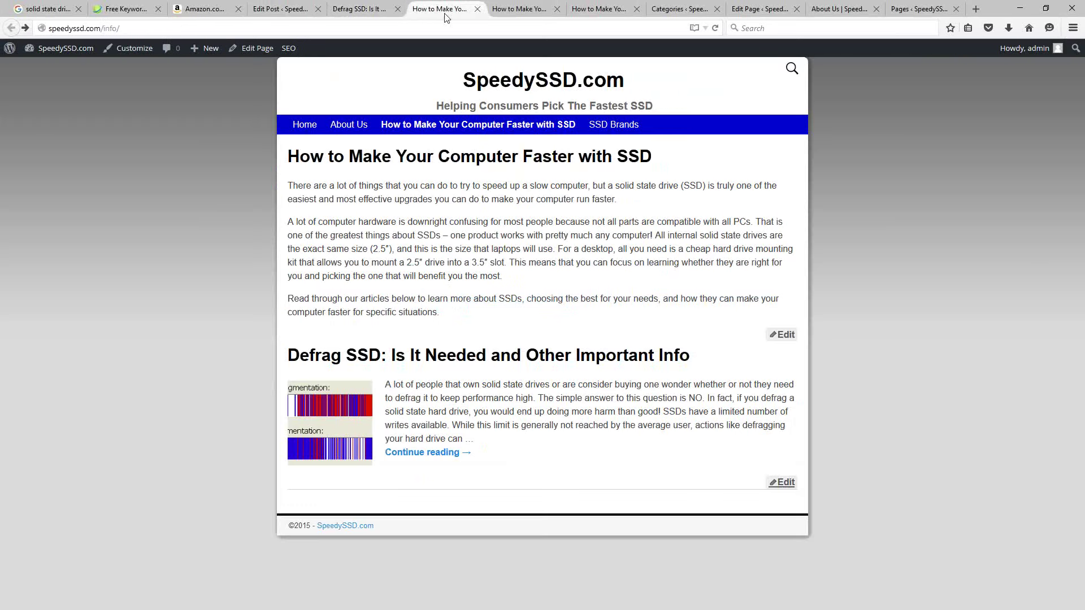
{"action": "left_click_drag", "start_coordinate": [525, 262], "coordinate": [528, 268]}
{"action": "left_click", "coordinate": [436, 245]}
{"action": "left_click_drag", "start_coordinate": [289, 185], "coordinate": [452, 316]}
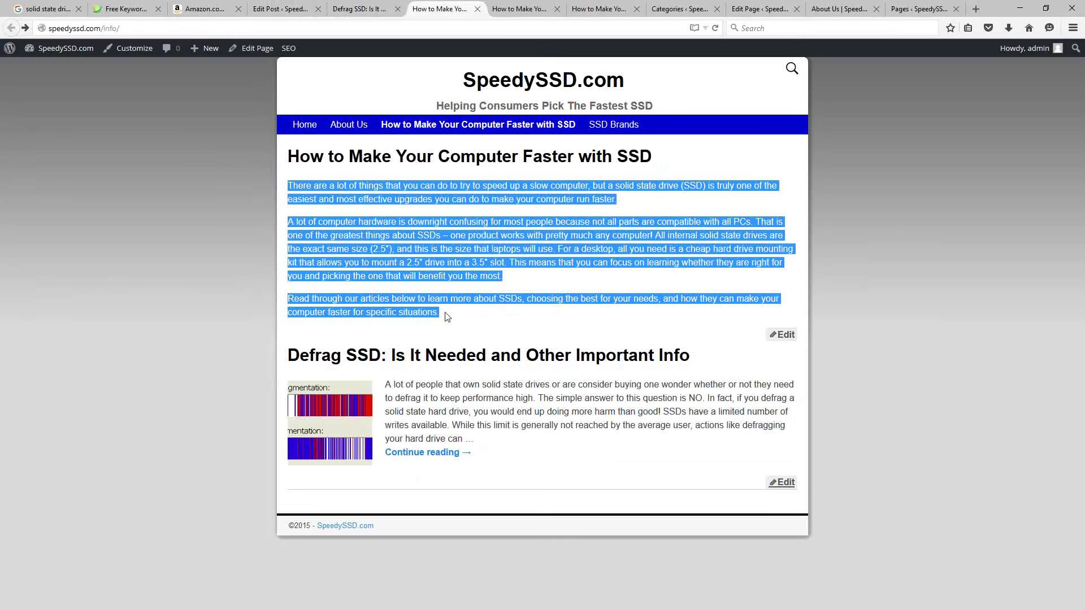
{"action": "left_click", "coordinate": [441, 315]}
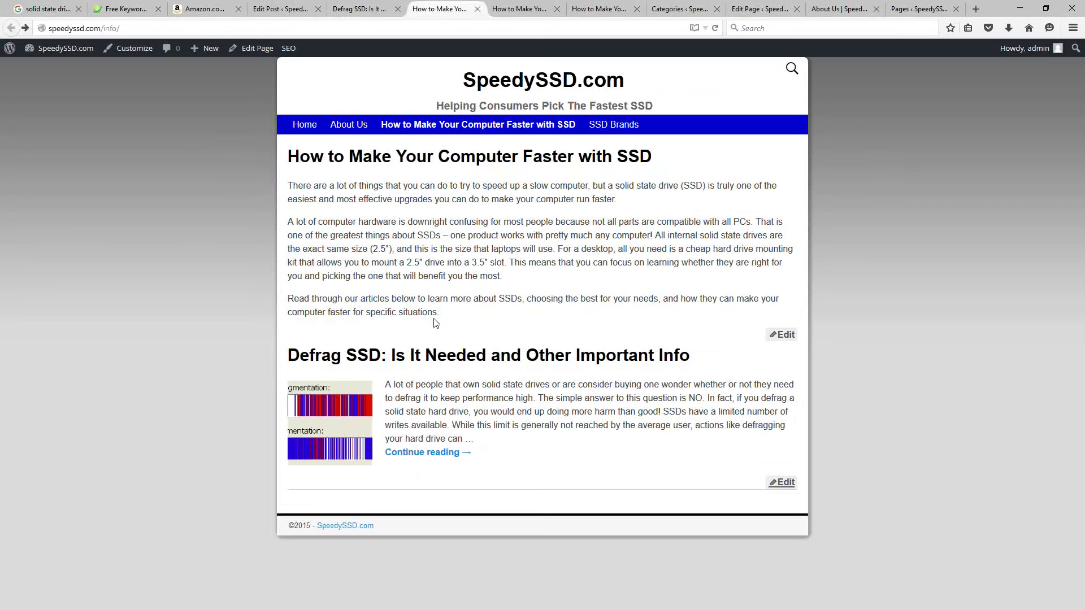
{"action": "left_click_drag", "start_coordinate": [386, 385], "coordinate": [495, 441]}
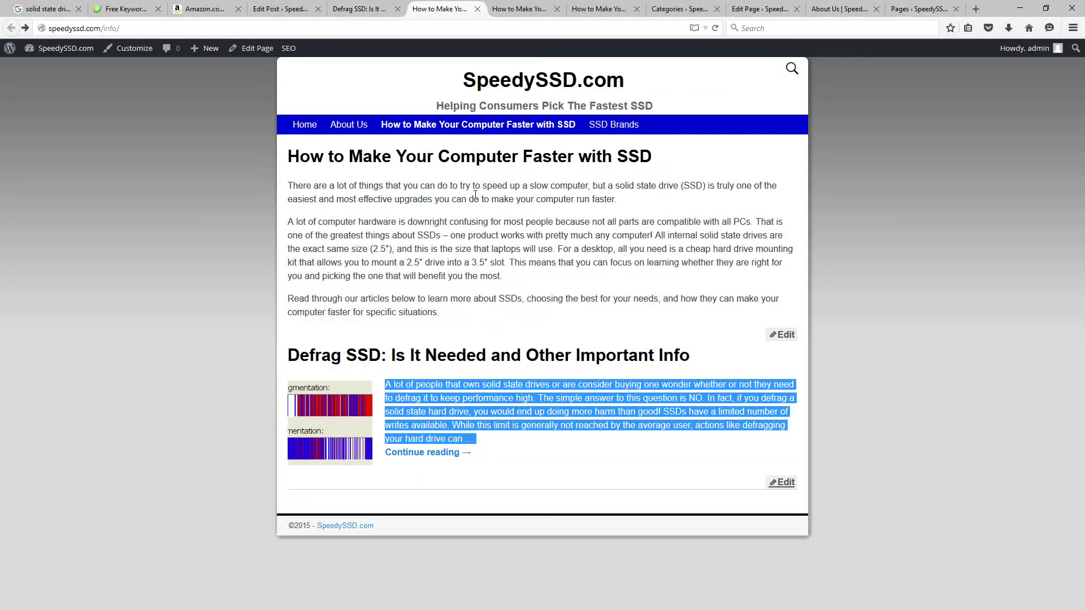
{"action": "left_click", "coordinate": [436, 414]}
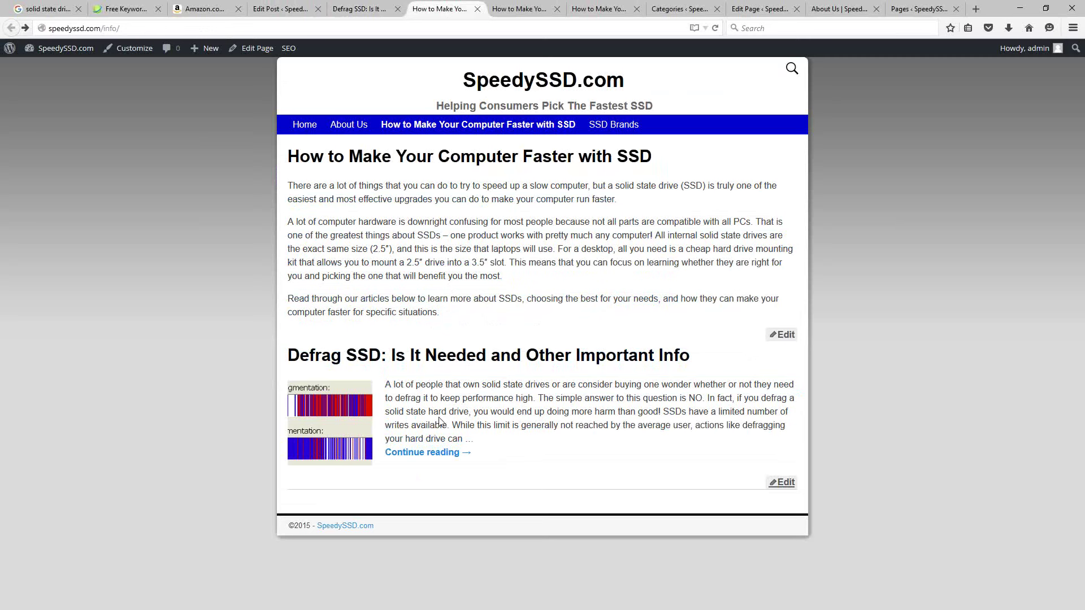
Examine how much of the article the Defrag SSD teaser displays under its title on the Info page
{"action": "double_click", "coordinate": [475, 439]}
{"action": "left_click_drag", "start_coordinate": [475, 439], "coordinate": [381, 389]}
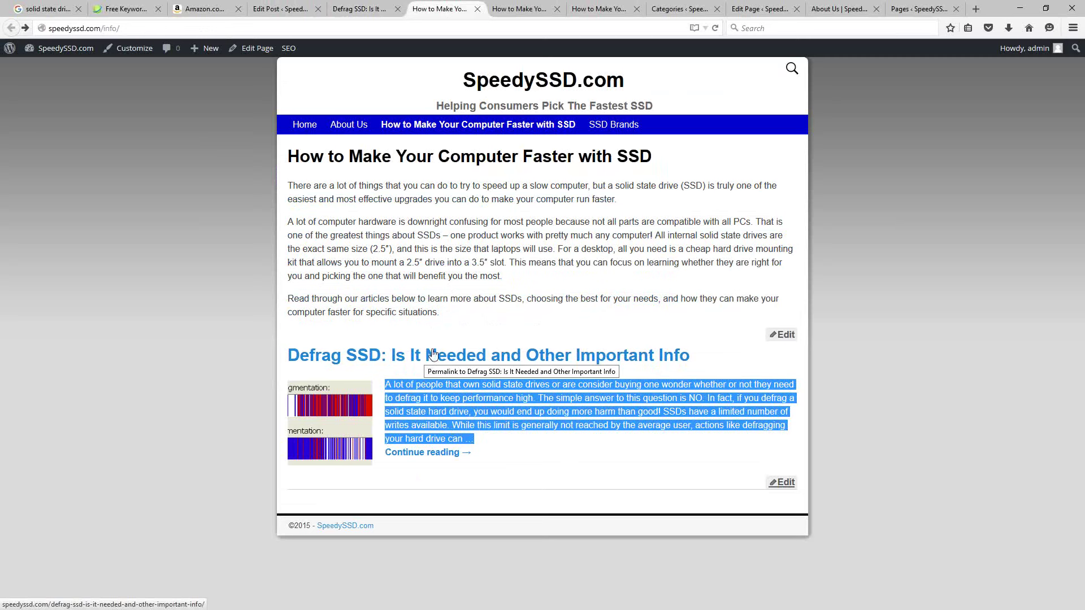
{"action": "left_click", "coordinate": [408, 336]}
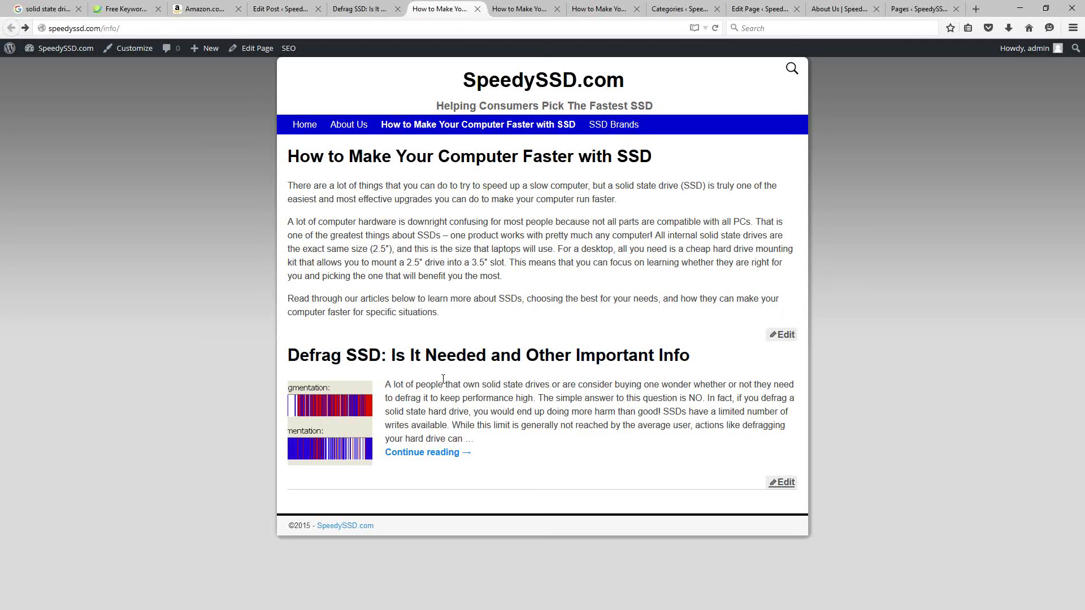
{"action": "left_click_drag", "start_coordinate": [386, 384], "coordinate": [504, 423]}
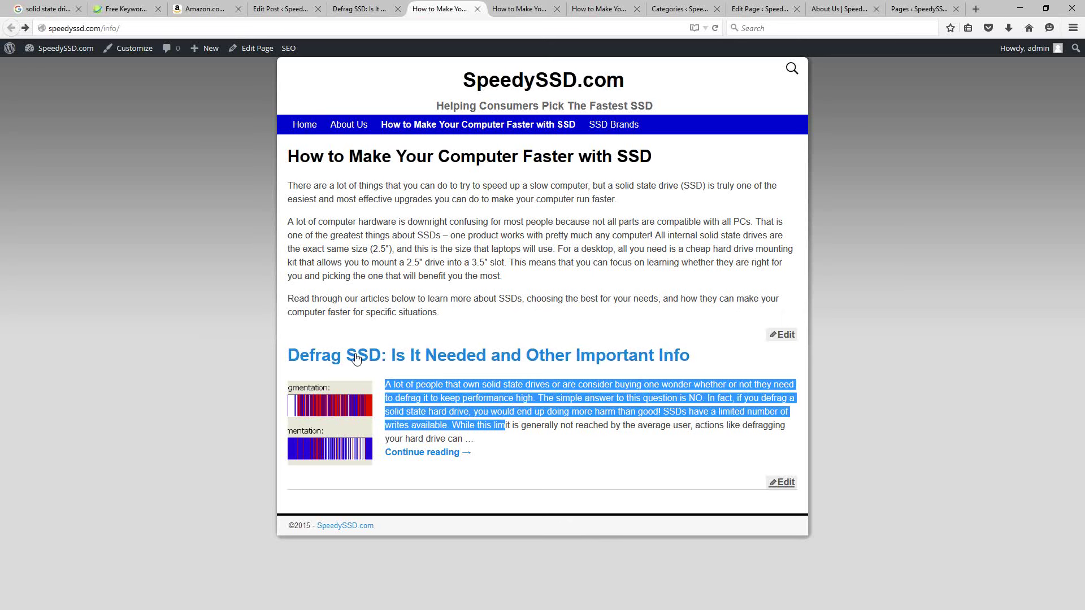
{"action": "left_click", "coordinate": [425, 399]}
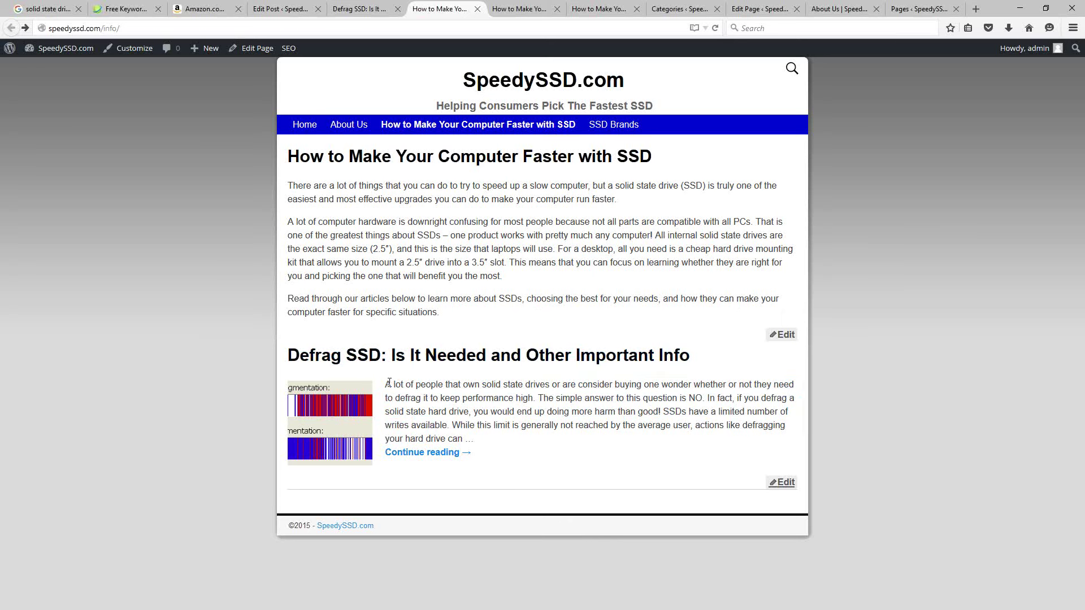
{"action": "left_click_drag", "start_coordinate": [386, 384], "coordinate": [477, 442]}
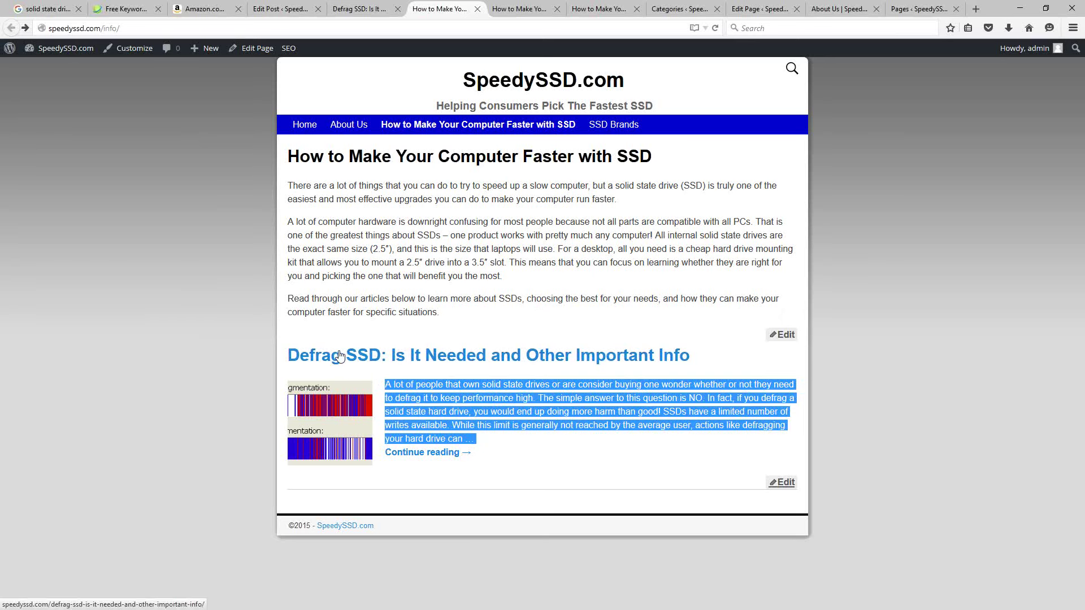
Return to the Defrag SSD post editor and locate the Excerpt section below the article content
{"action": "key", "text": "ctrl+Page_Up"}
{"action": "key", "text": "ctrl+Page_Up"}
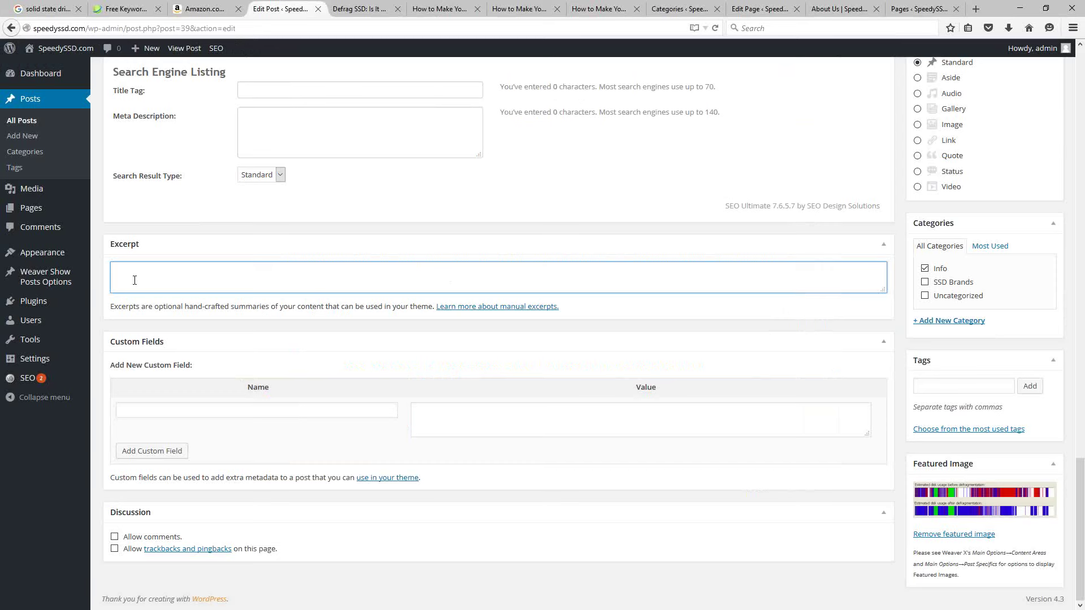
{"action": "left_click", "coordinate": [902, 372]}
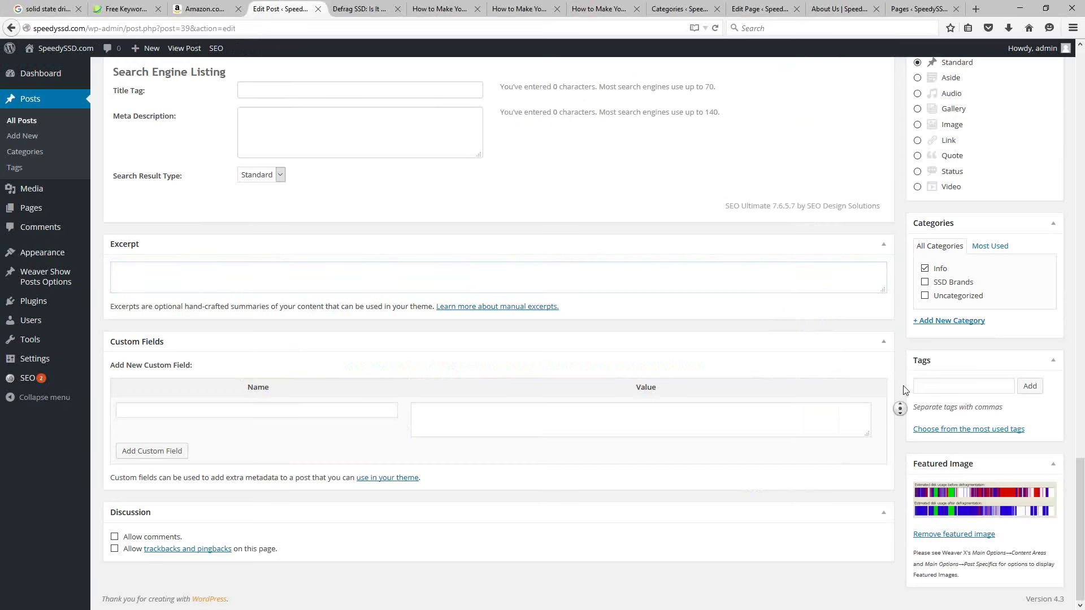
{"action": "scroll", "coordinate": [903, 395], "scroll_direction": "up", "scroll_amount": 15}
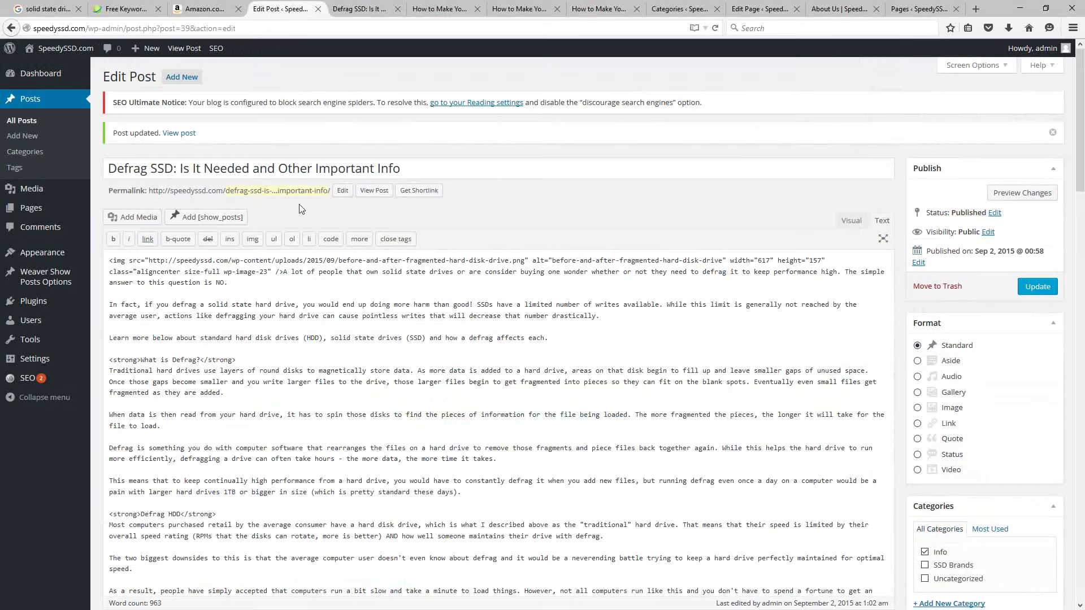
{"action": "scroll", "coordinate": [297, 226], "scroll_direction": "down", "scroll_amount": 15}
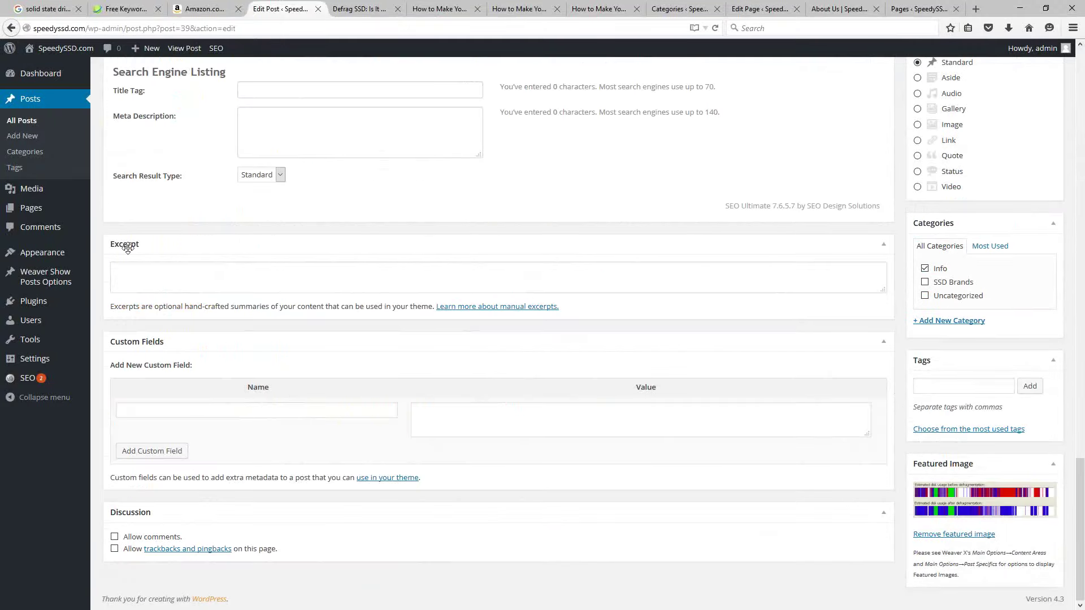
Open the post editor's Screen Options and check that the Excerpt section is set to show
{"action": "scroll", "coordinate": [121, 286], "scroll_direction": "up", "scroll_amount": 1}
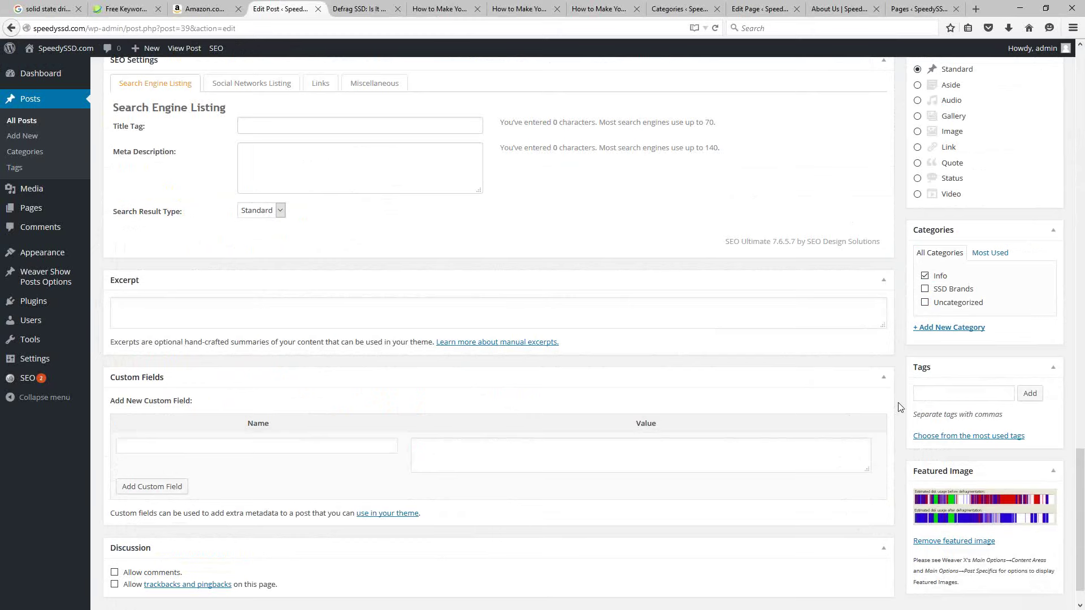
{"action": "scroll", "coordinate": [918, 305], "scroll_direction": "up", "scroll_amount": 12}
{"action": "scroll", "coordinate": [917, 306], "scroll_direction": "up", "scroll_amount": 15}
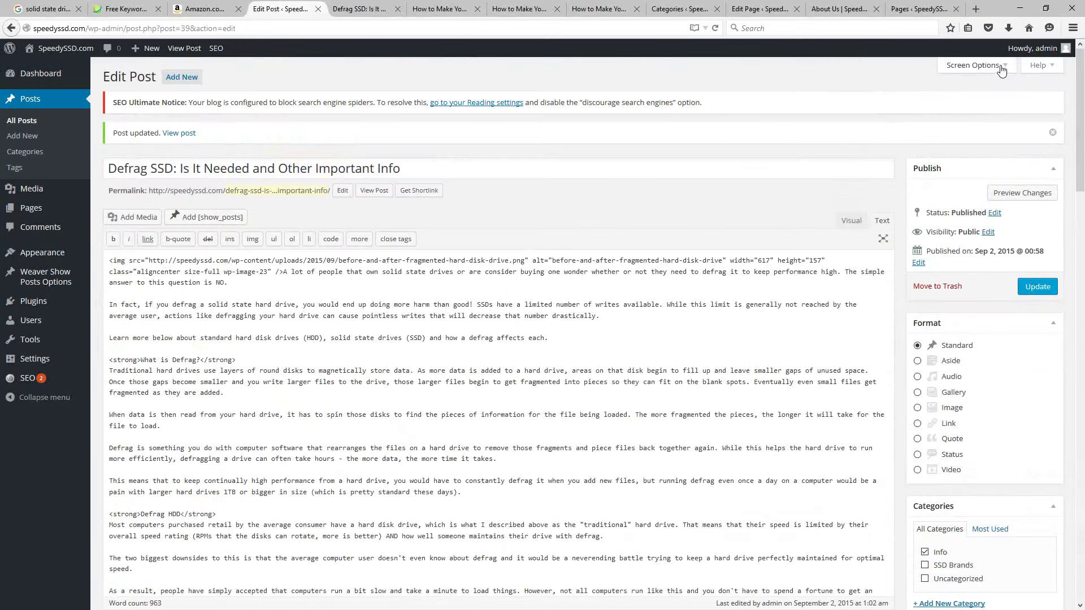
{"action": "left_click", "coordinate": [1006, 68]}
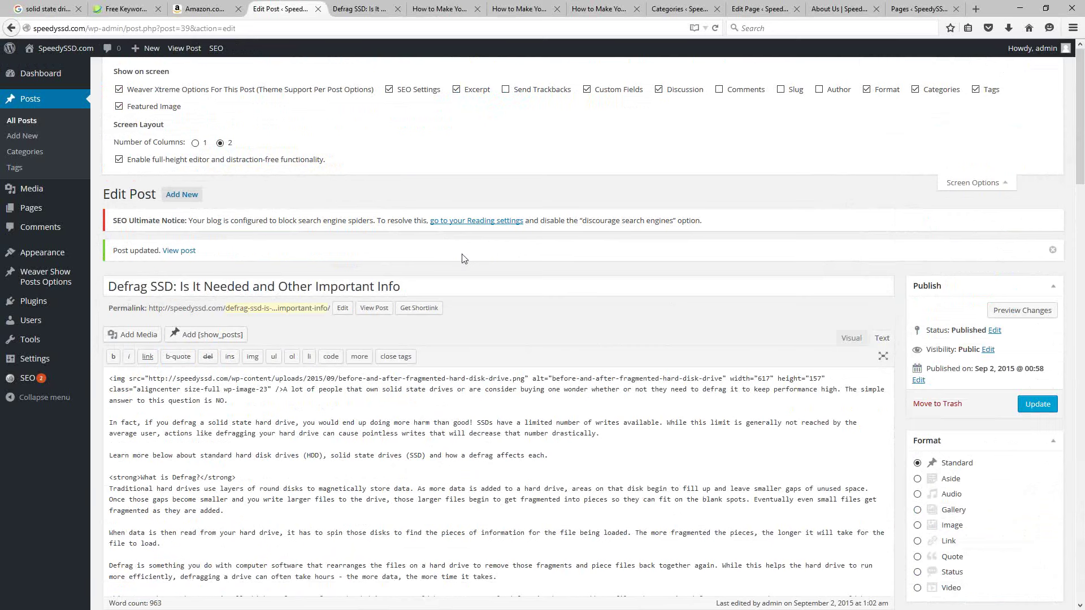
{"action": "left_click", "coordinate": [456, 91]}
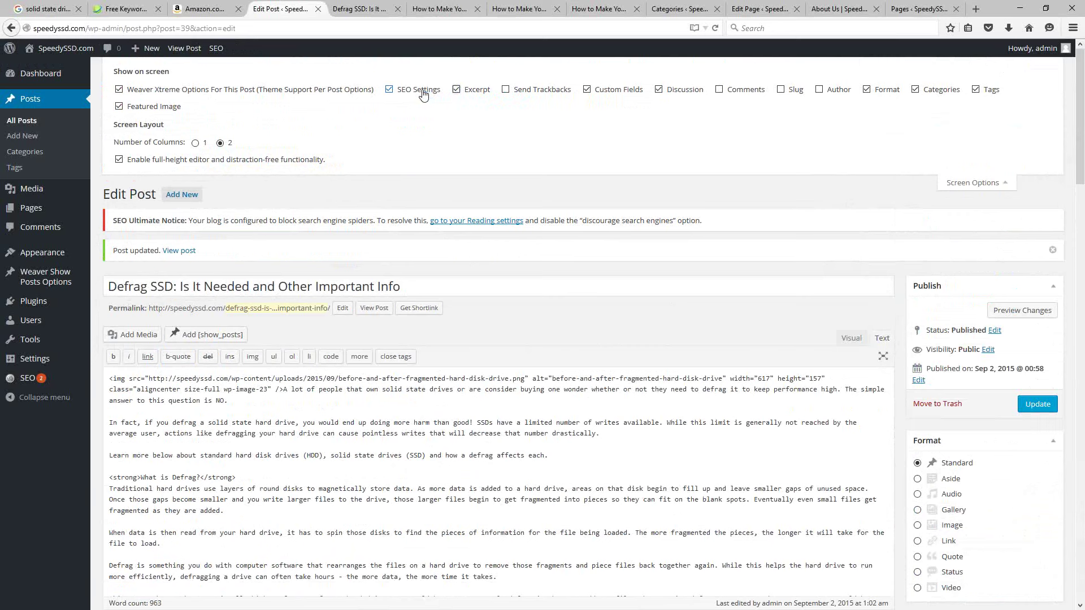
Review the Defrag SSD post's Excerpt section beneath the search engine listing fields and its entry in the Screen Options
{"action": "left_click", "coordinate": [452, 89]}
{"action": "scroll", "coordinate": [459, 308], "scroll_direction": "down", "scroll_amount": 10}
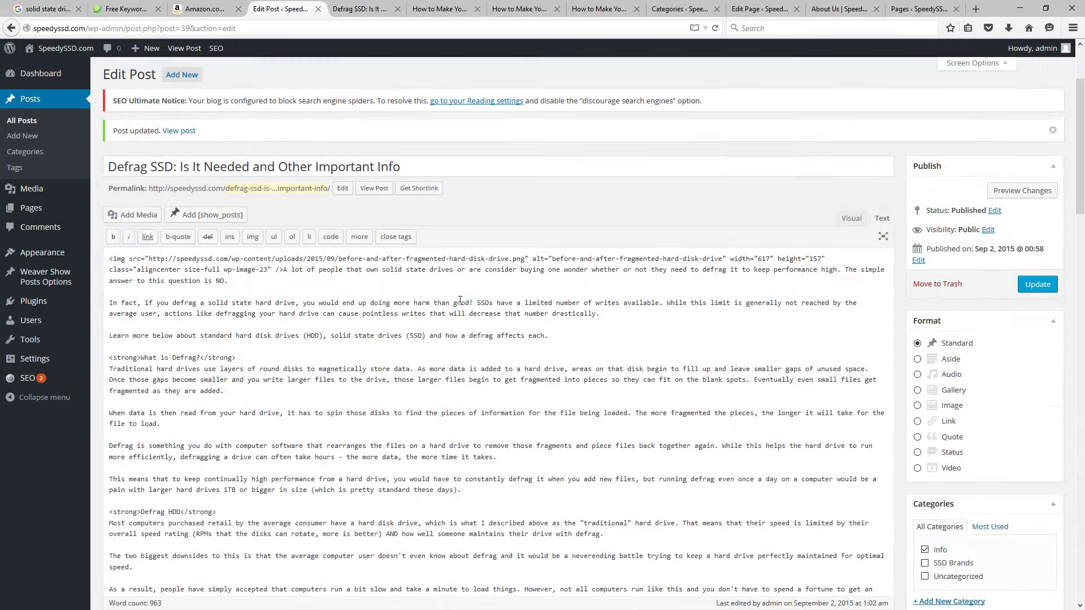
{"action": "scroll", "coordinate": [459, 339], "scroll_direction": "down", "scroll_amount": 5}
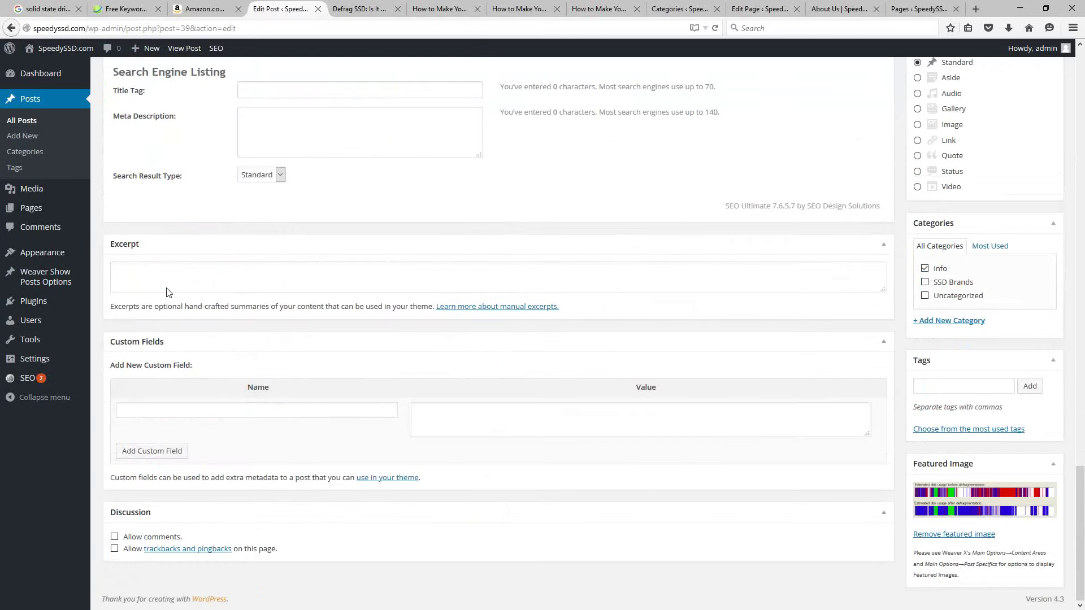
{"action": "mouse_move", "coordinate": [173, 327]}
{"action": "middle_click", "coordinate": [905, 246]}
{"action": "scroll", "coordinate": [905, 246], "scroll_direction": "up", "scroll_amount": 10}
{"action": "scroll", "coordinate": [921, 59], "scroll_direction": "up", "scroll_amount": 7}
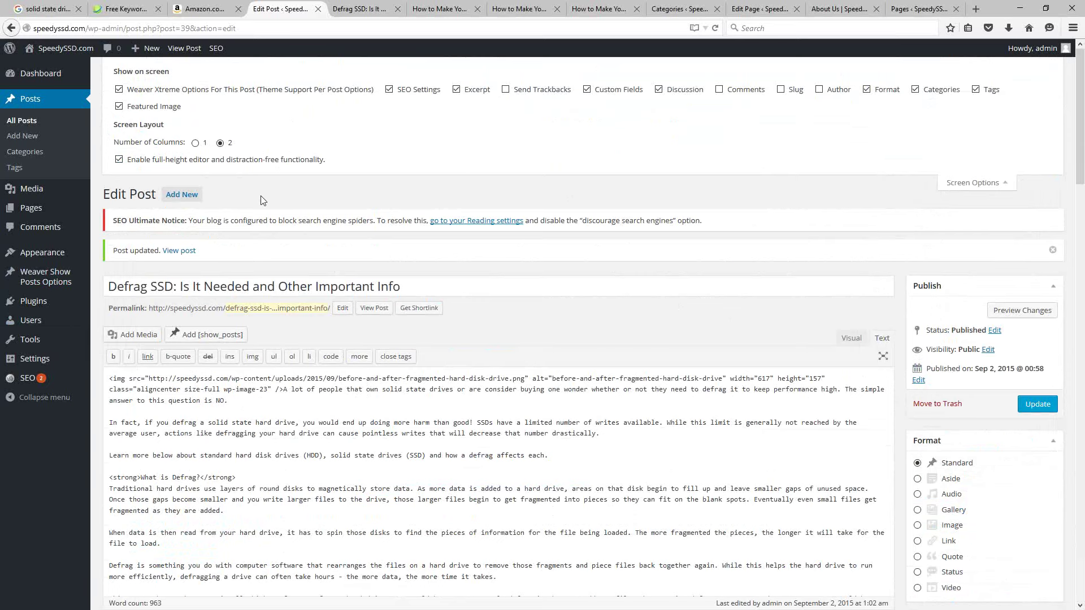
{"action": "scroll", "coordinate": [261, 200], "scroll_direction": "down", "scroll_amount": 5}
{"action": "scroll", "coordinate": [261, 192], "scroll_direction": "up", "scroll_amount": 5}
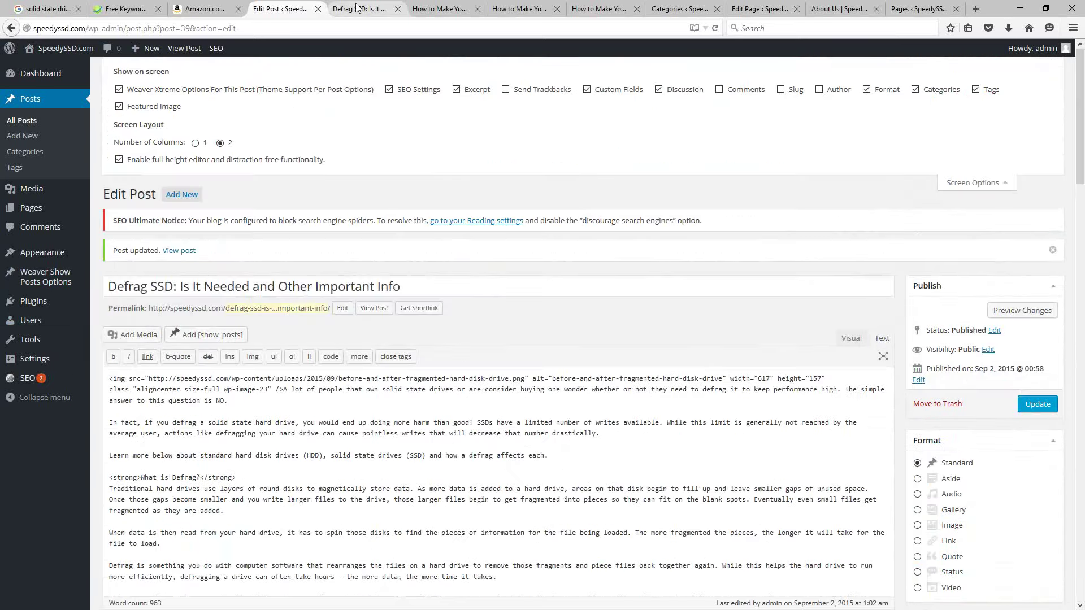
Examine the full teaser text shown for the Defrag SSD article on the public Info page
{"action": "left_click", "coordinate": [435, 10]}
{"action": "left_click", "coordinate": [515, 265]}
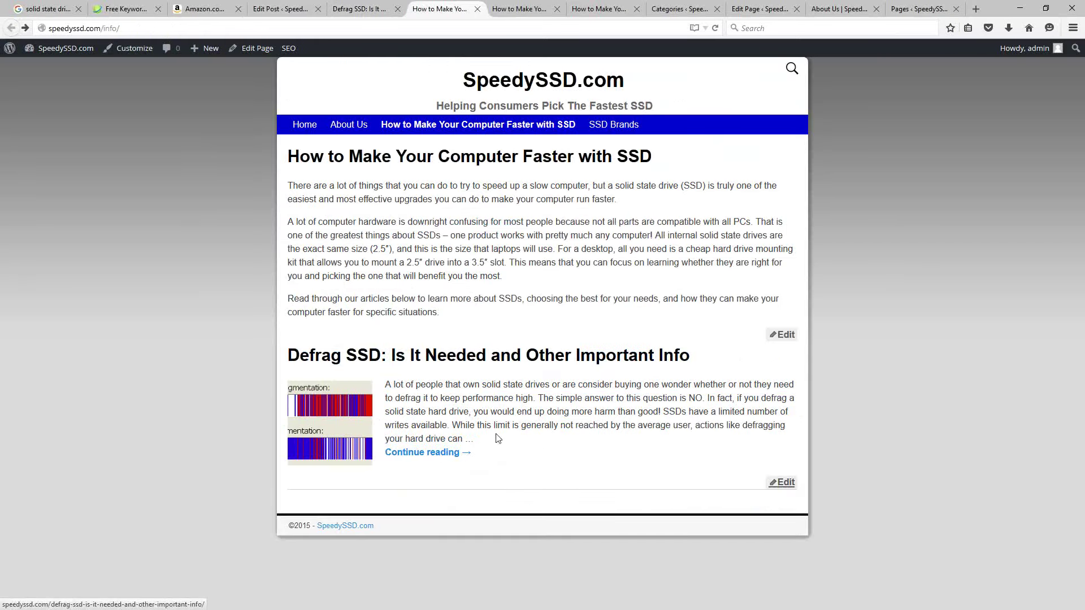
{"action": "left_click_drag", "start_coordinate": [387, 386], "coordinate": [466, 446]}
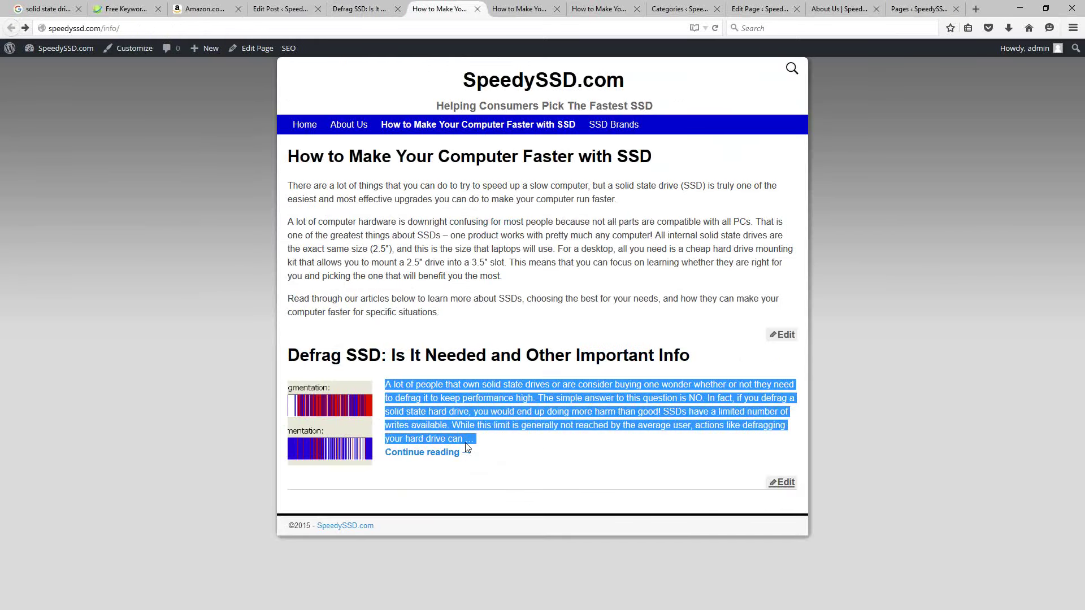
{"action": "left_click", "coordinate": [494, 408]}
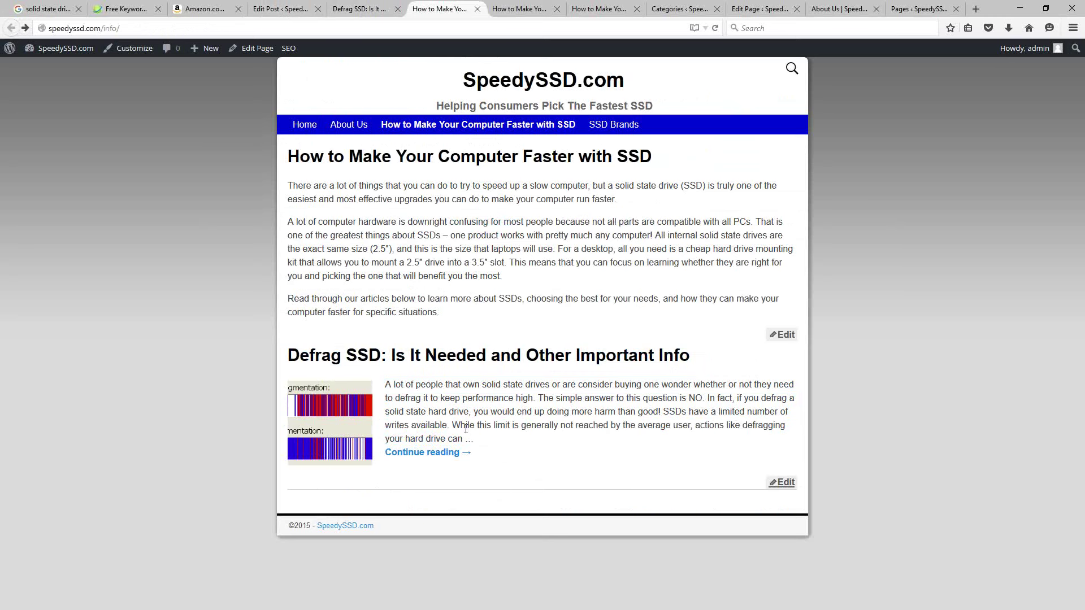
{"action": "left_click_drag", "start_coordinate": [479, 440], "coordinate": [387, 384]}
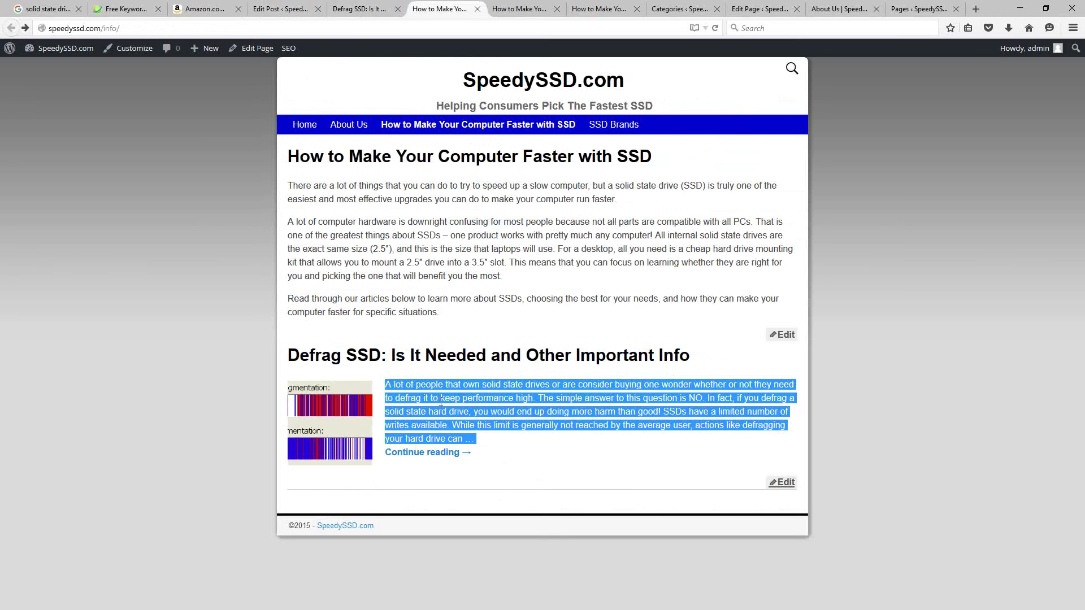
{"action": "left_click", "coordinate": [475, 423]}
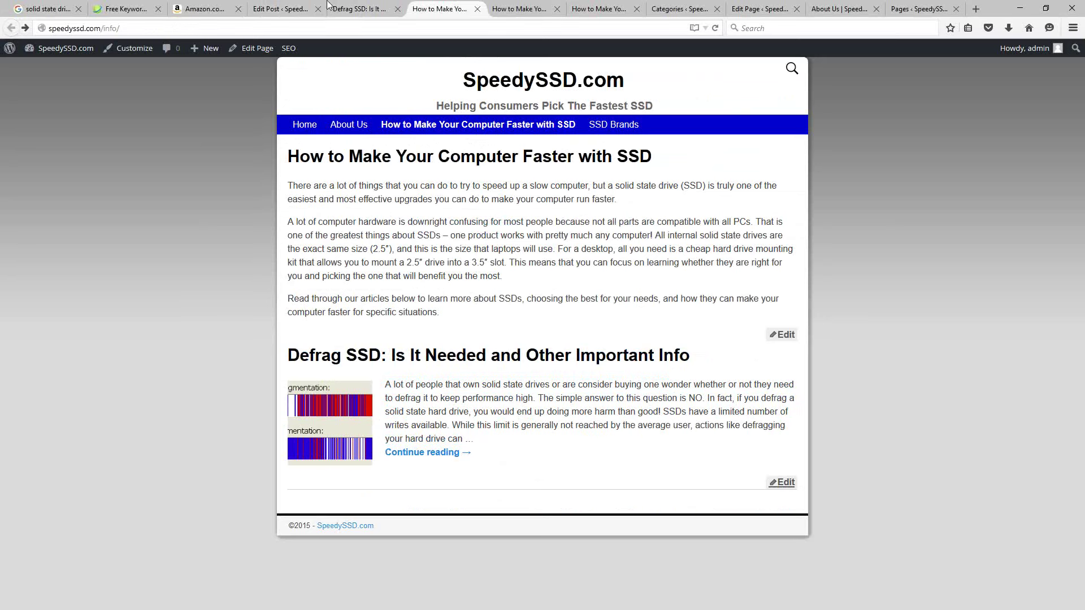
Open the Weaver Xtreme theme options and go to the Excerpts / Full Posts settings for posts
{"action": "left_click", "coordinate": [272, 10]}
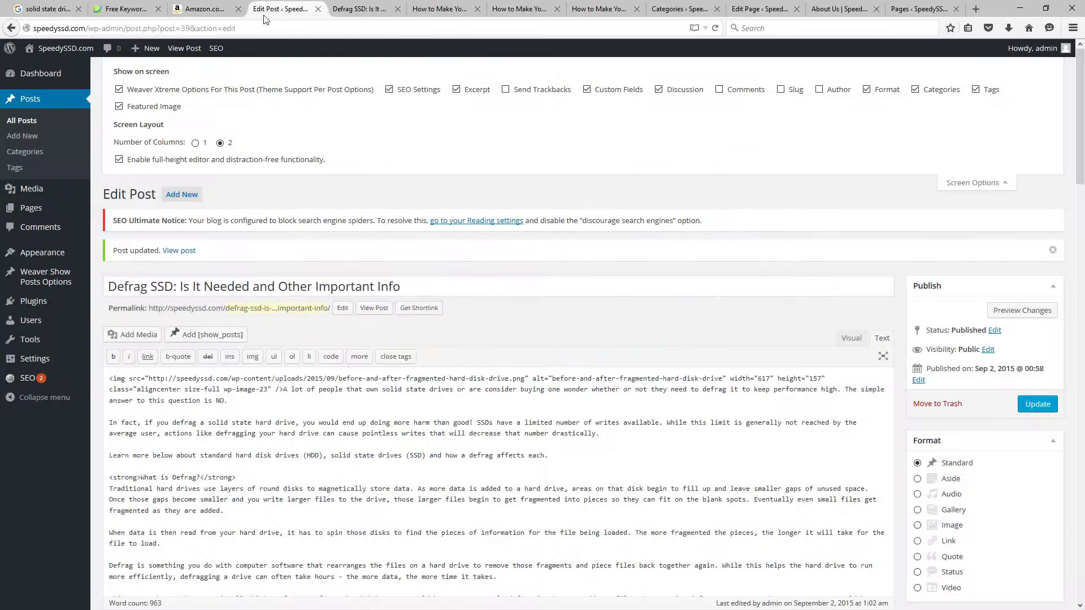
{"action": "scroll", "coordinate": [104, 273], "scroll_direction": "down", "scroll_amount": 2}
{"action": "mouse_move", "coordinate": [37, 259]}
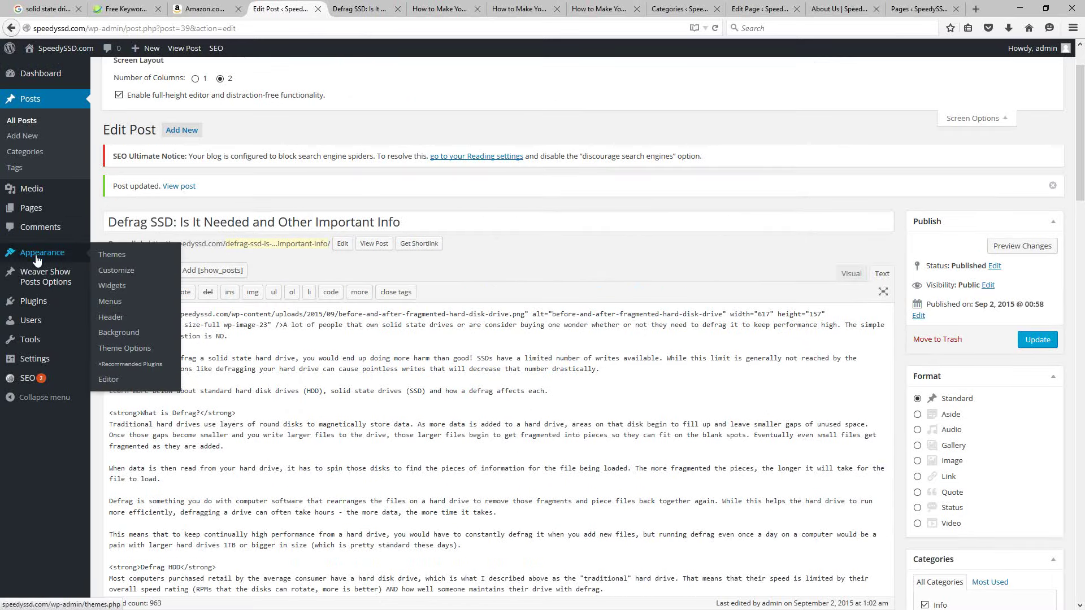
{"action": "left_click", "coordinate": [118, 352]}
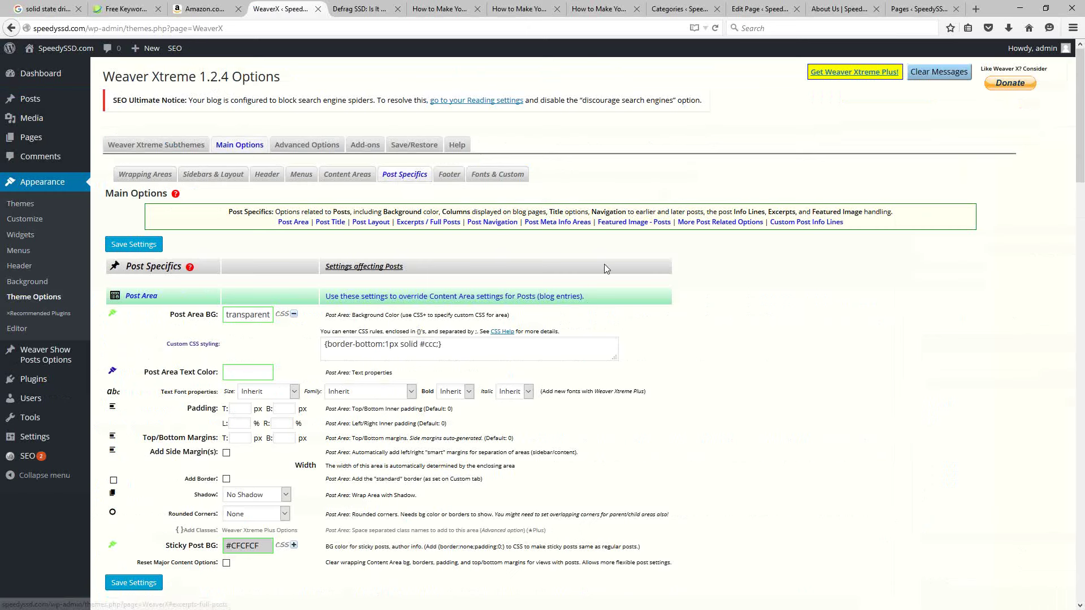
{"action": "left_click", "coordinate": [414, 226]}
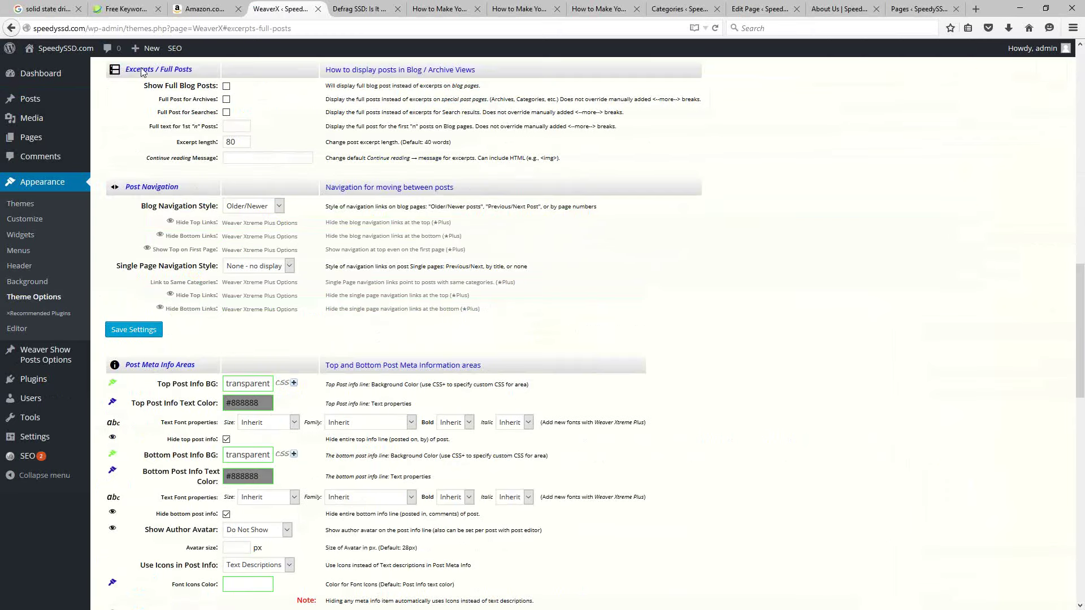
Compare the theme's Continue reading Message setting with the link beneath the Defrag SSD teaser on the Info page
{"action": "left_click", "coordinate": [238, 158]}
{"action": "left_click", "coordinate": [445, 10]}
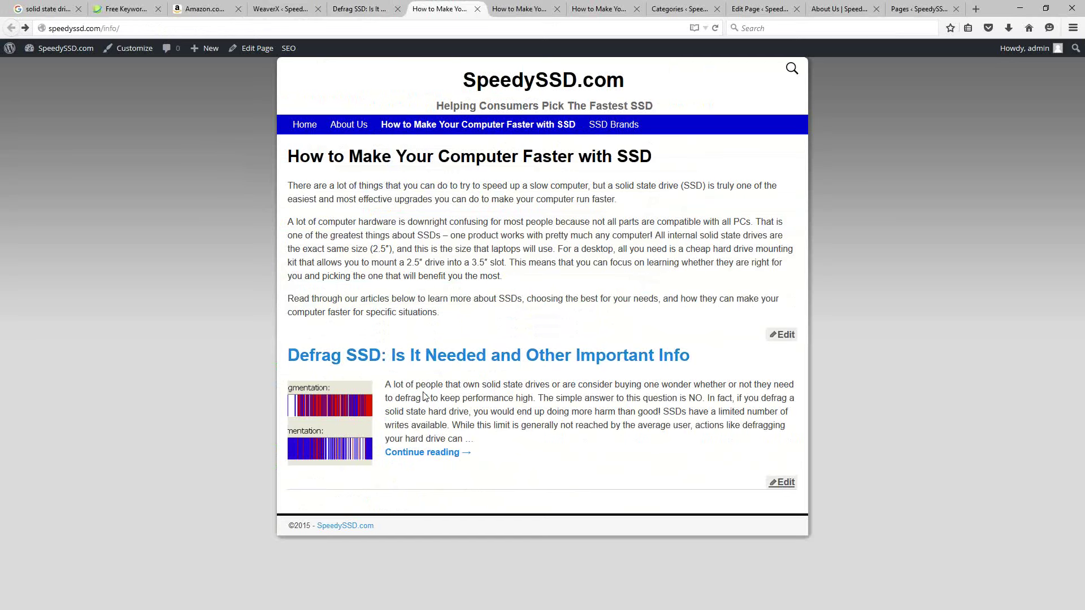
{"action": "key", "text": "ctrl+shift+Tab"}
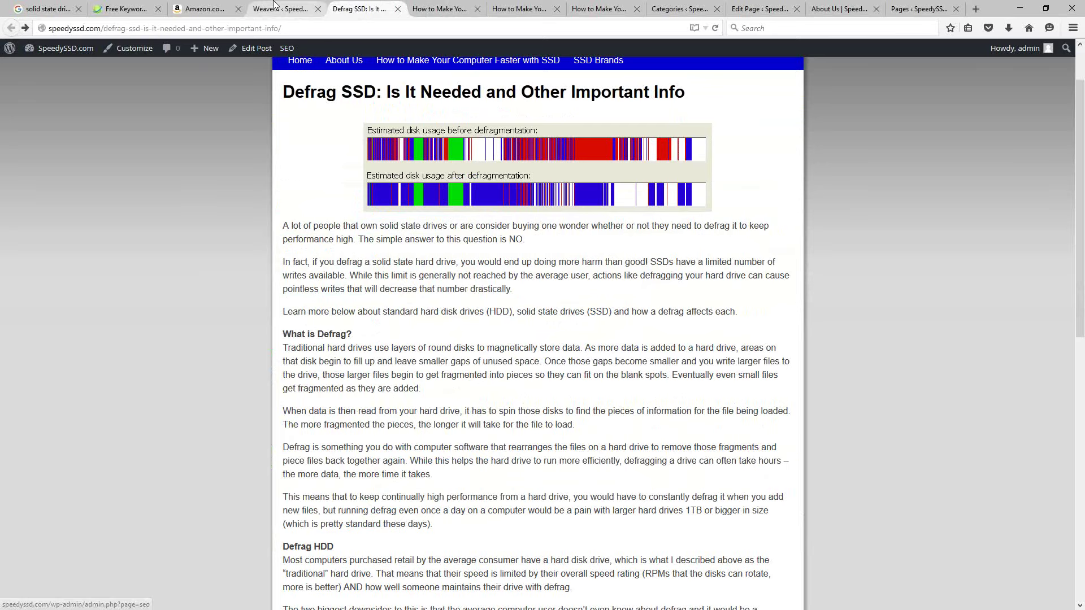
{"action": "left_click", "coordinate": [278, 9]}
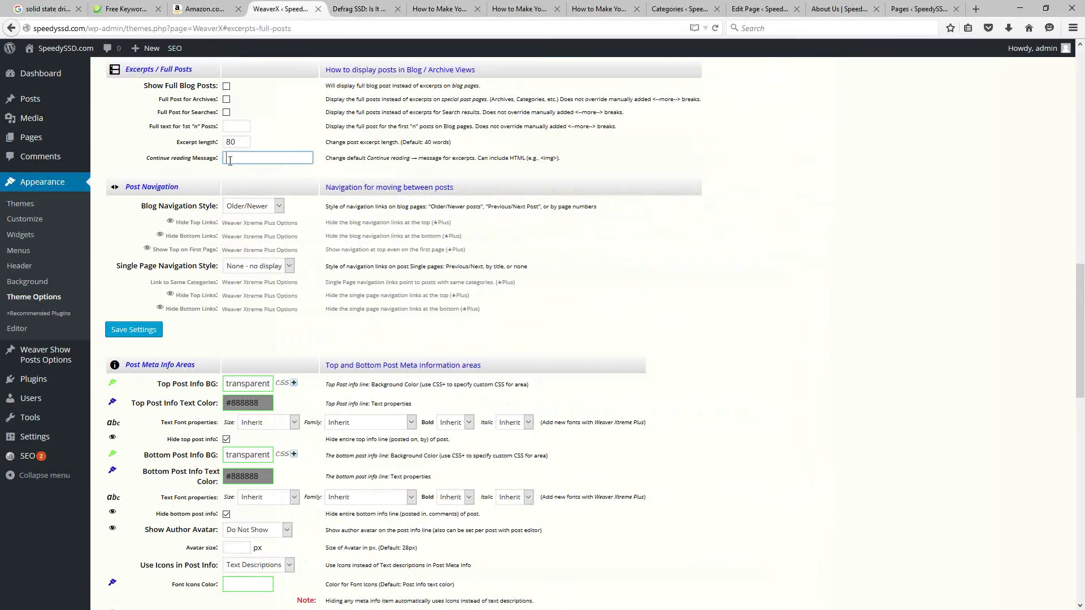
Check the theme's Excerpt length setting against the opening lines of the Defrag SSD teaser on the Info page
{"action": "double_click", "coordinate": [241, 144]}
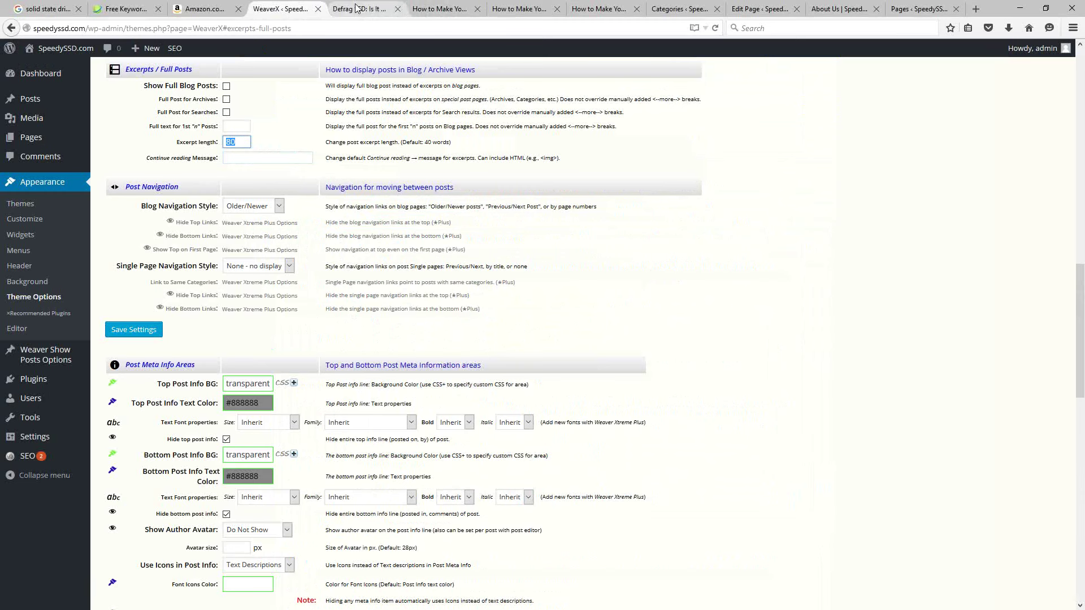
{"action": "left_click", "coordinate": [438, 8]}
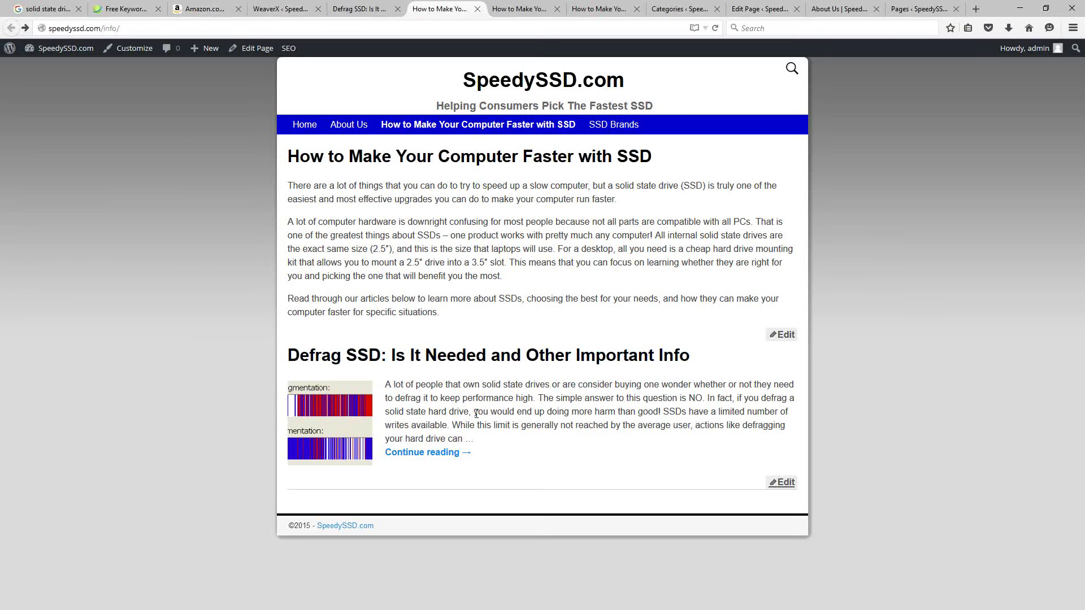
{"action": "left_click_drag", "start_coordinate": [395, 383], "coordinate": [801, 407]}
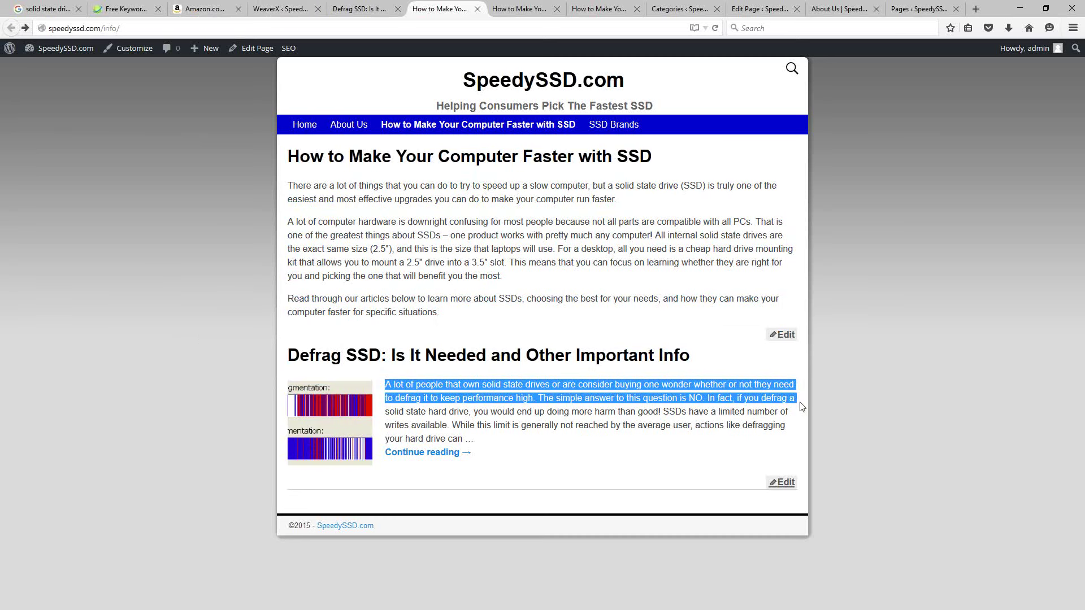
{"action": "left_click_drag", "start_coordinate": [800, 403], "coordinate": [569, 413]}
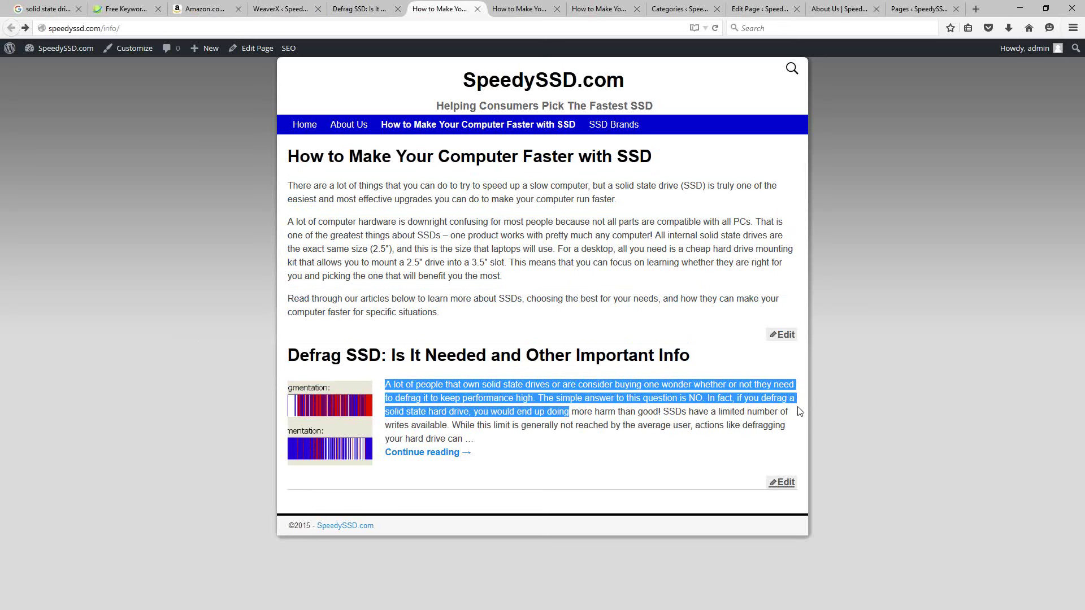
{"action": "left_click", "coordinate": [458, 446]}
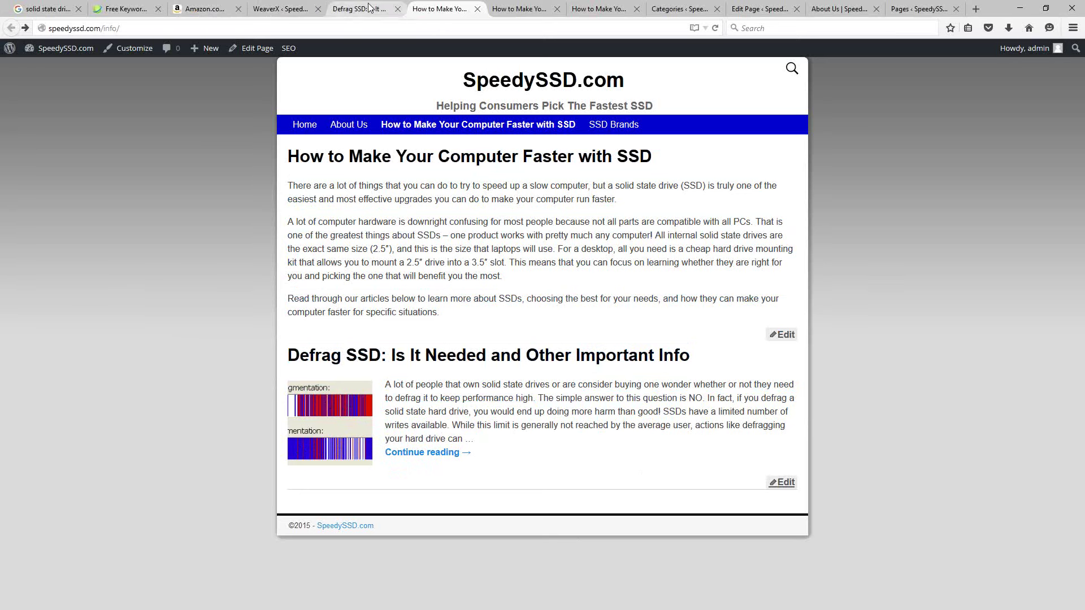
Return to the theme's excerpt settings and review the Excerpt length value alongside its default word count
{"action": "left_click", "coordinate": [288, 9]}
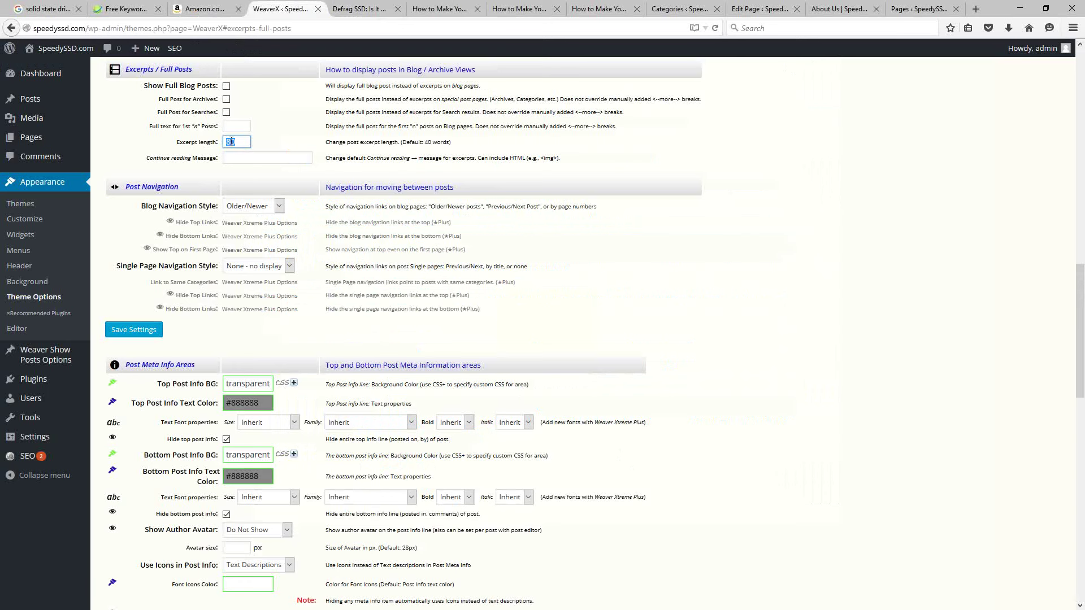
{"action": "left_click", "coordinate": [272, 149]}
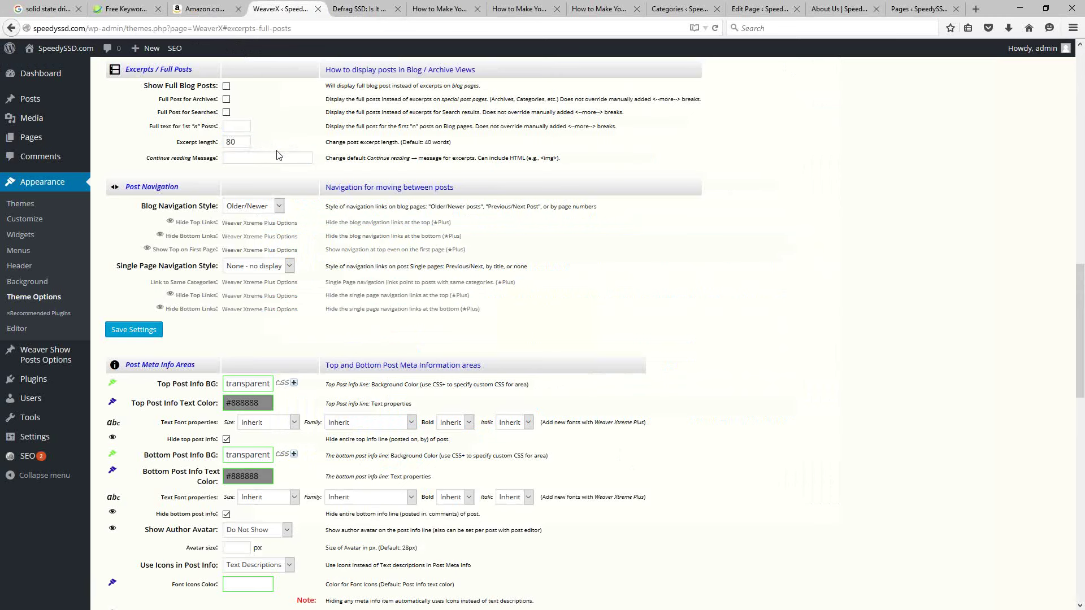
{"action": "double_click", "coordinate": [236, 142]}
{"action": "left_click_drag", "start_coordinate": [451, 143], "coordinate": [407, 143]}
{"action": "double_click", "coordinate": [236, 142]}
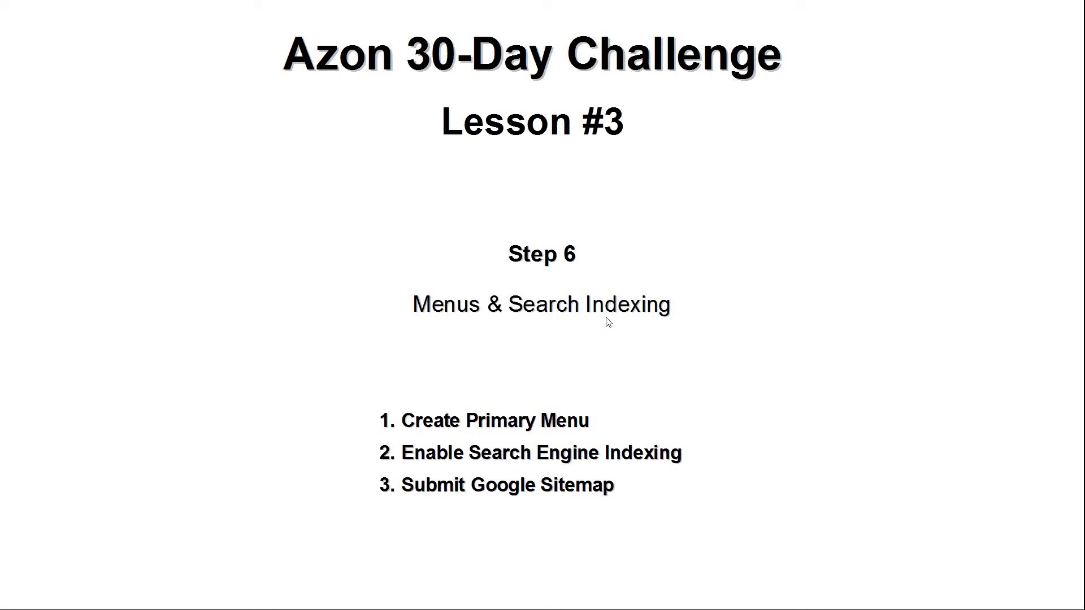
{"action": "key", "text": "Right"}
{"action": "right_click", "coordinate": [440, 270]}
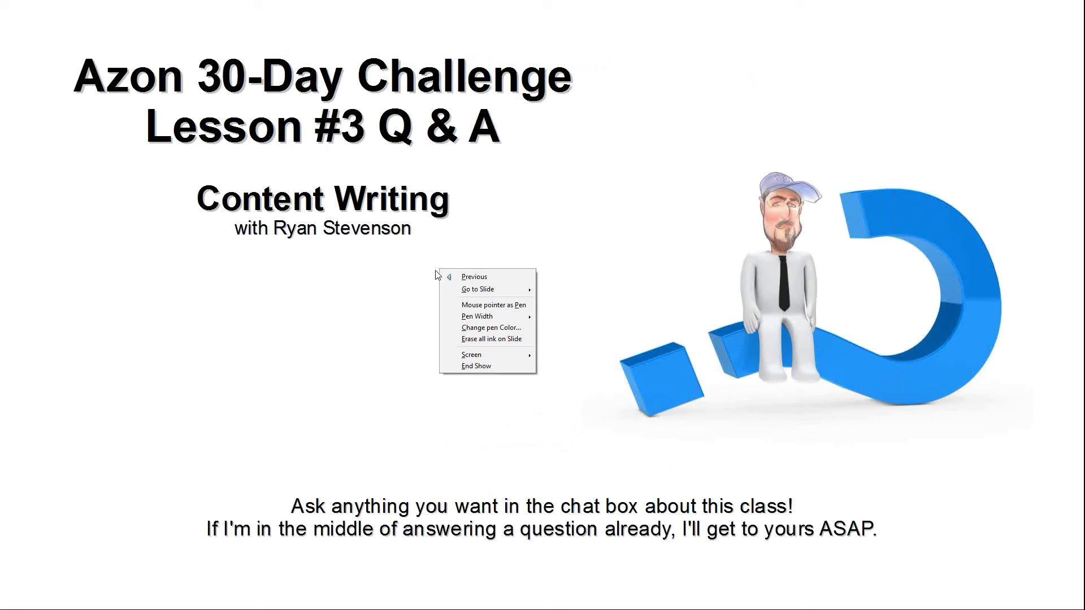
{"action": "left_click", "coordinate": [485, 278]}
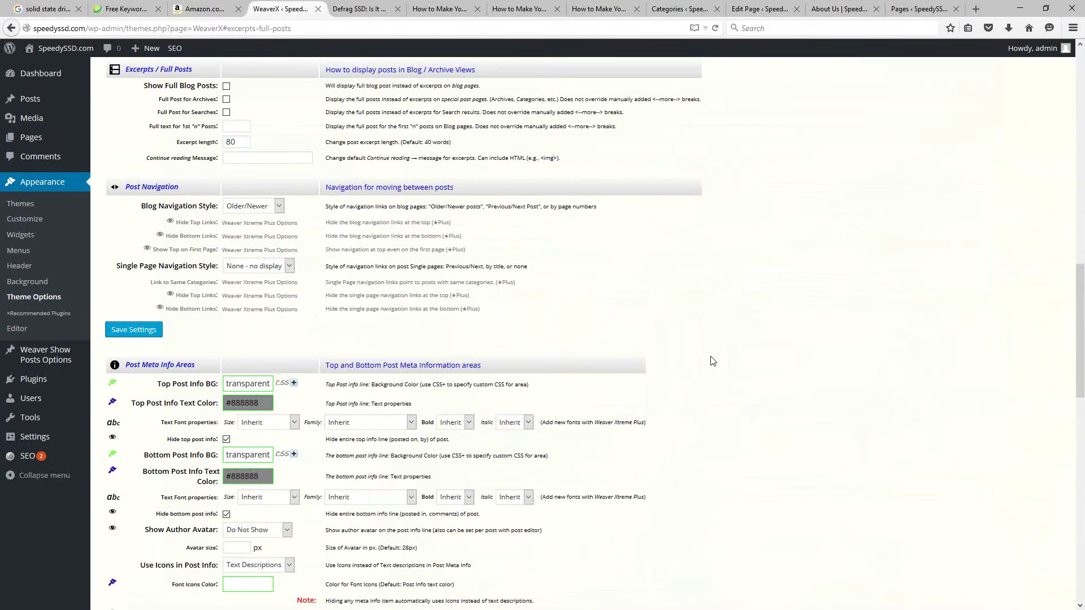
Examine the public site's navigation bar by visiting the Home, About Us and How to Make Your Computer Faster with SSD pages
{"action": "scroll", "coordinate": [842, 386], "scroll_direction": "up", "scroll_amount": 10}
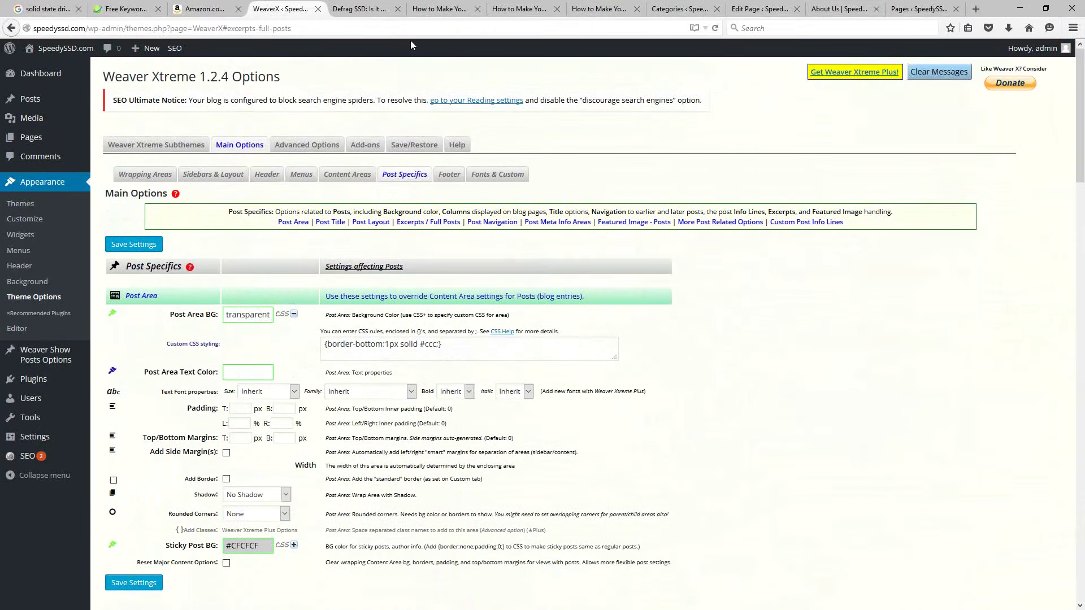
{"action": "left_click", "coordinate": [425, 18]}
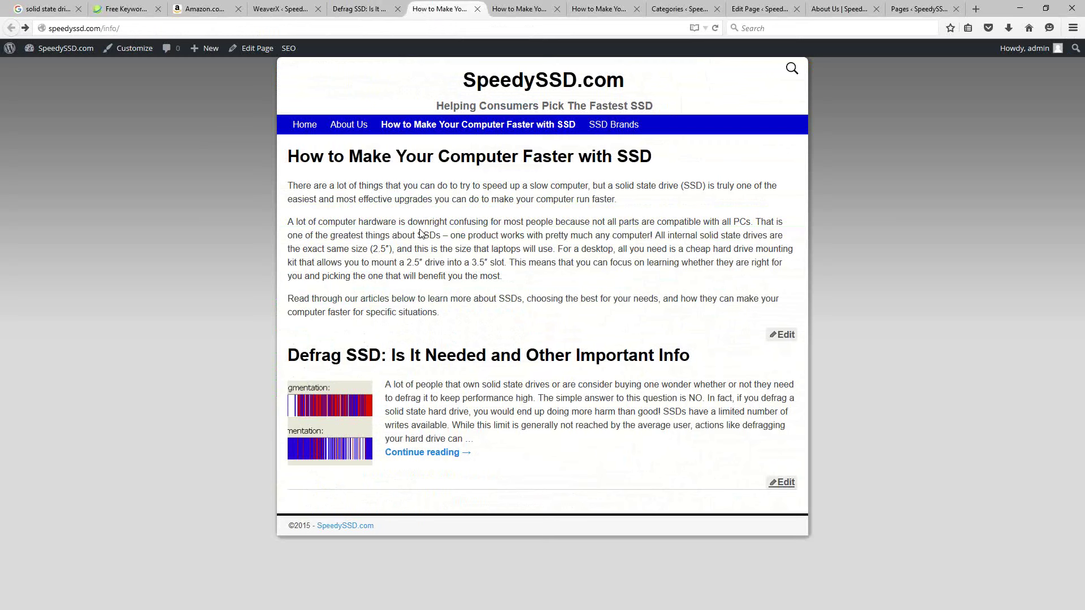
{"action": "left_click", "coordinate": [310, 131]}
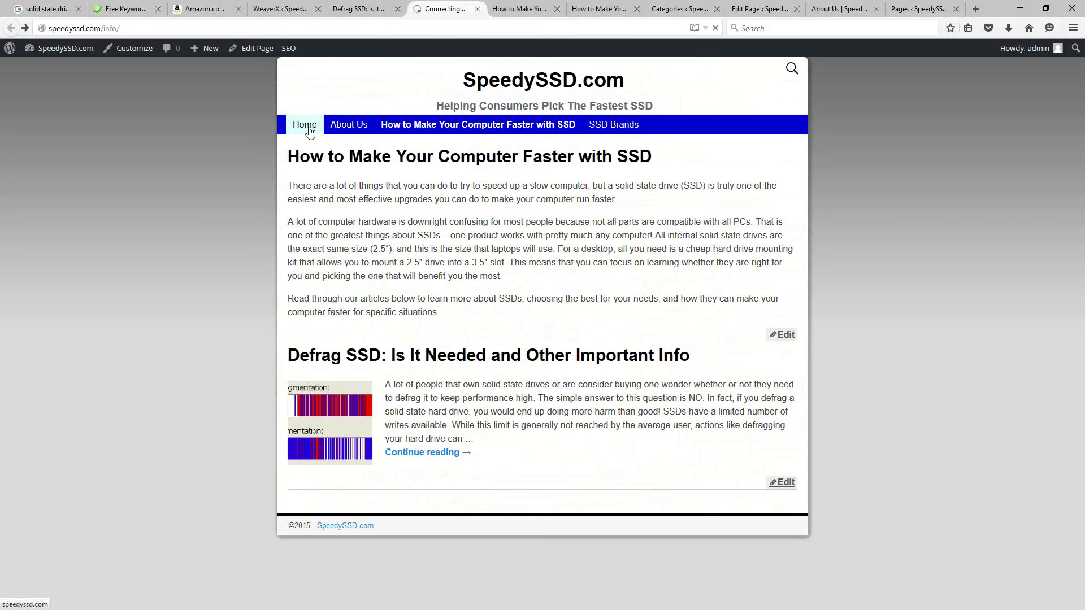
{"action": "left_click", "coordinate": [341, 129]}
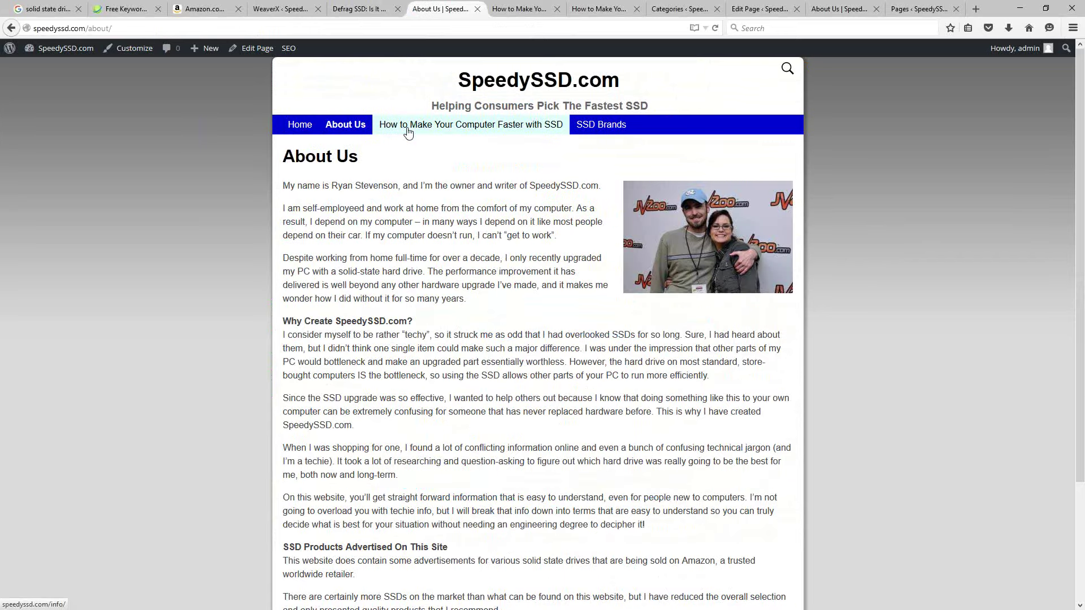
{"action": "left_click", "coordinate": [410, 134]}
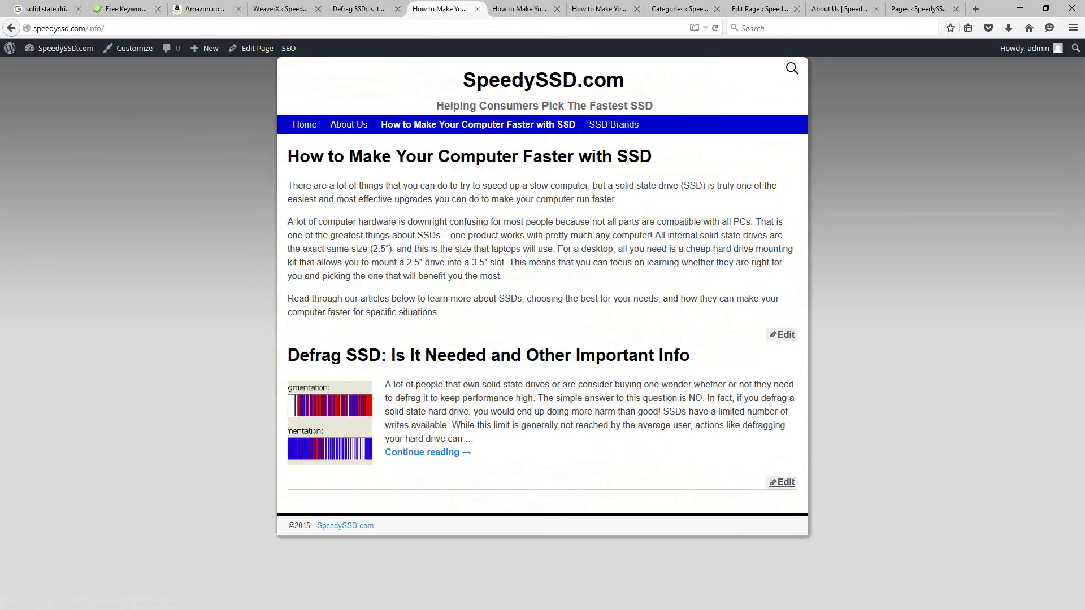
Create a new WordPress navigation menu named Top Menu
{"action": "left_click", "coordinate": [284, 11]}
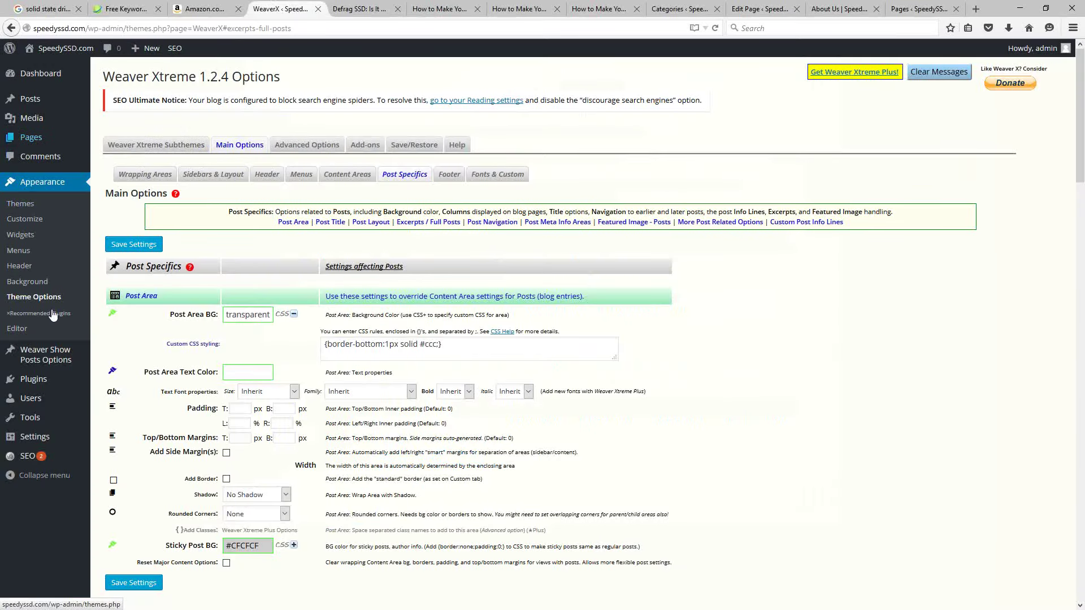
{"action": "left_click", "coordinate": [19, 250]}
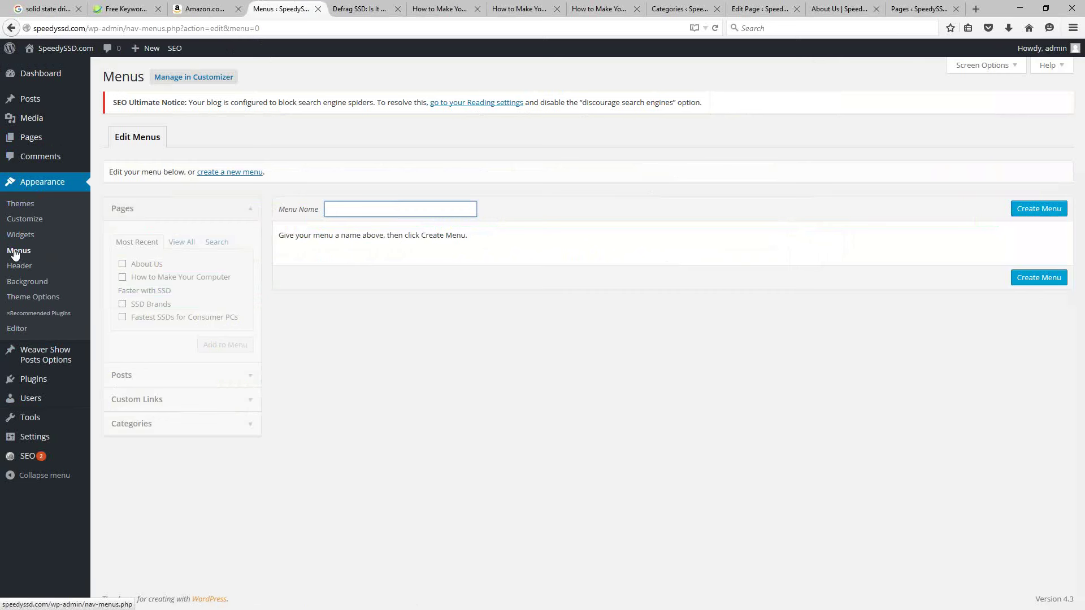
{"action": "type", "text": "Top"}
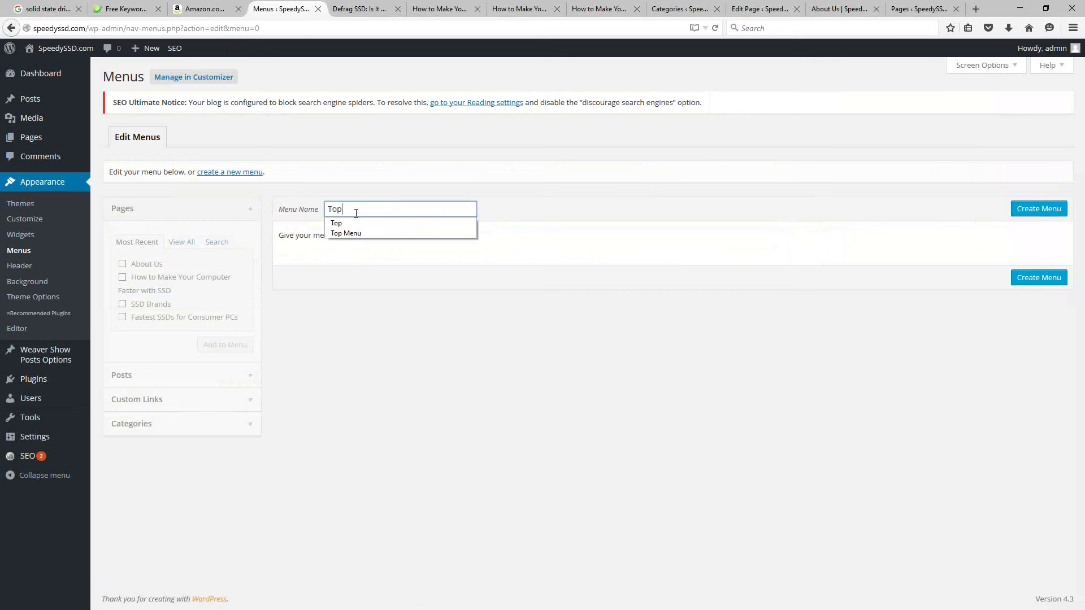
{"action": "type", "text": " Men"}
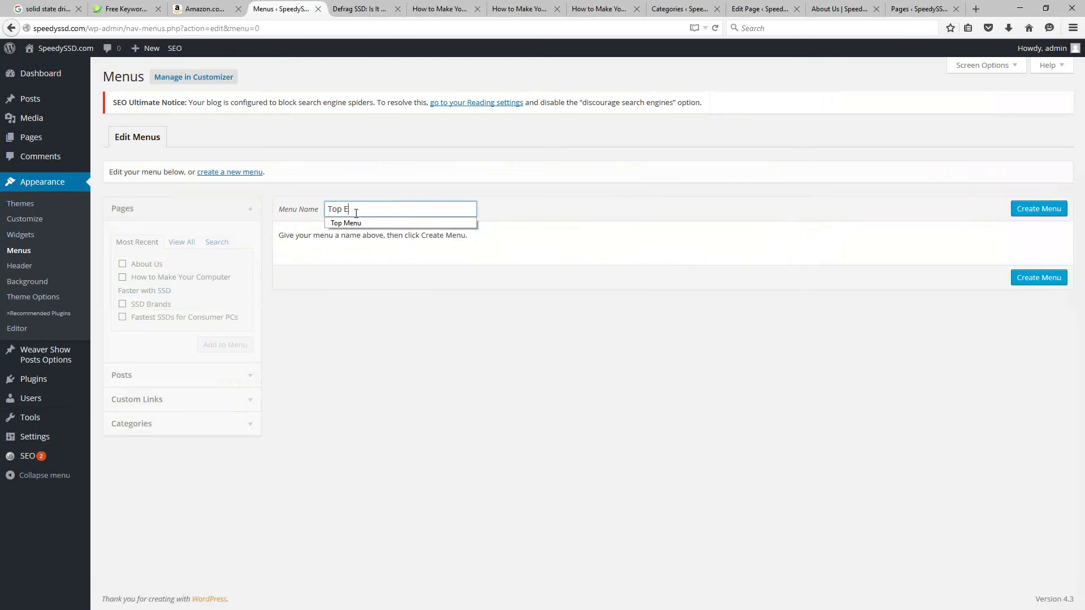
{"action": "type", "text": "u"}
{"action": "left_click", "coordinate": [1040, 209]}
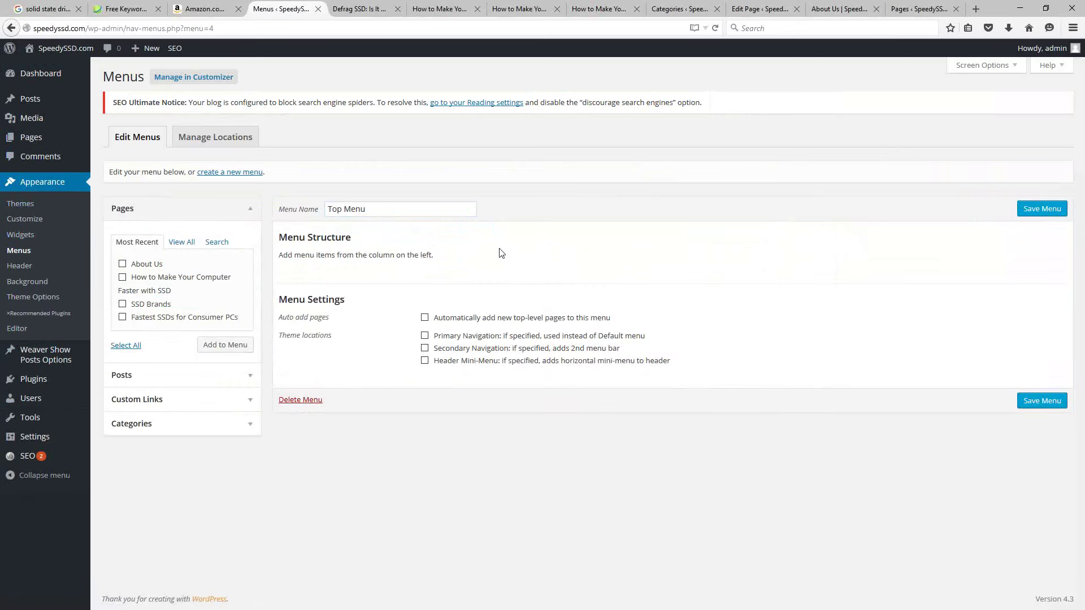
Compare the default navigation bar on the public Defrag SSD page with the pages and locations available for Top Menu
{"action": "left_click", "coordinate": [373, 7]}
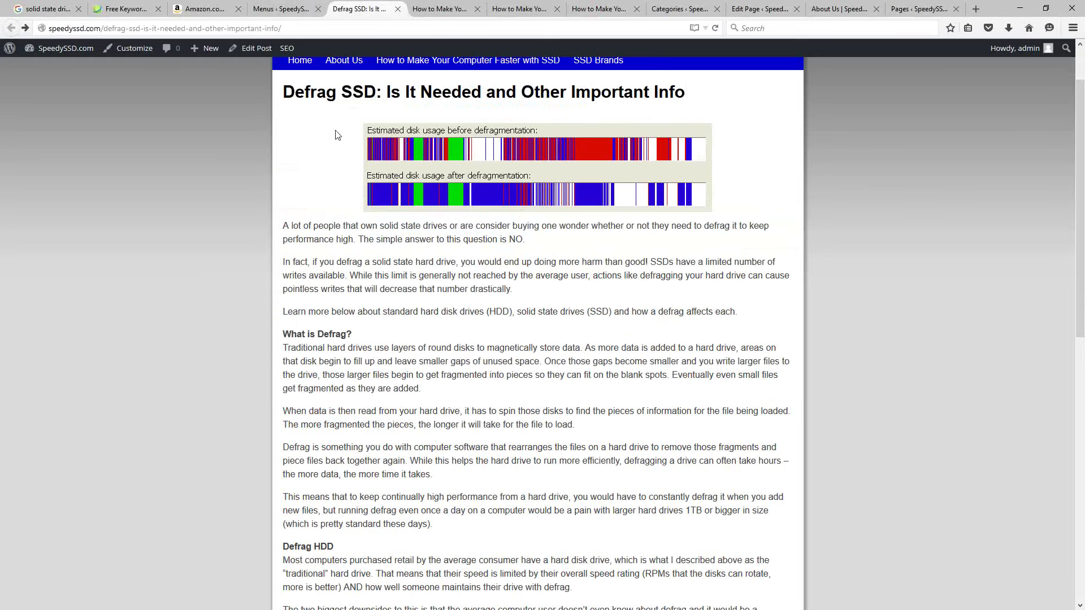
{"action": "scroll", "coordinate": [335, 141], "scroll_direction": "up", "scroll_amount": 2}
{"action": "scroll", "coordinate": [335, 142], "scroll_direction": "up", "scroll_amount": 1}
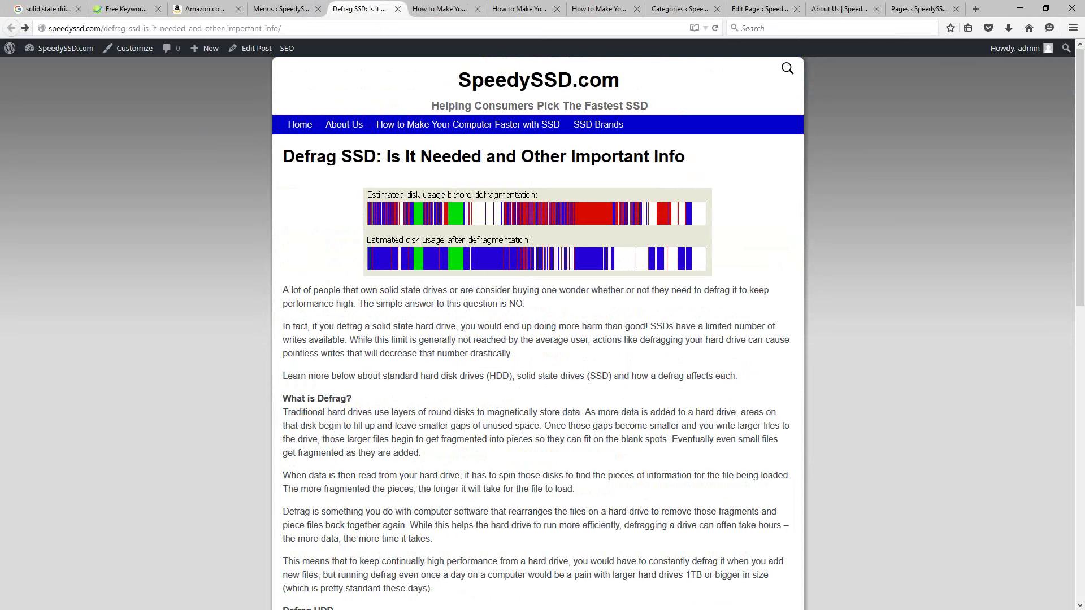
{"action": "left_click", "coordinate": [281, 8]}
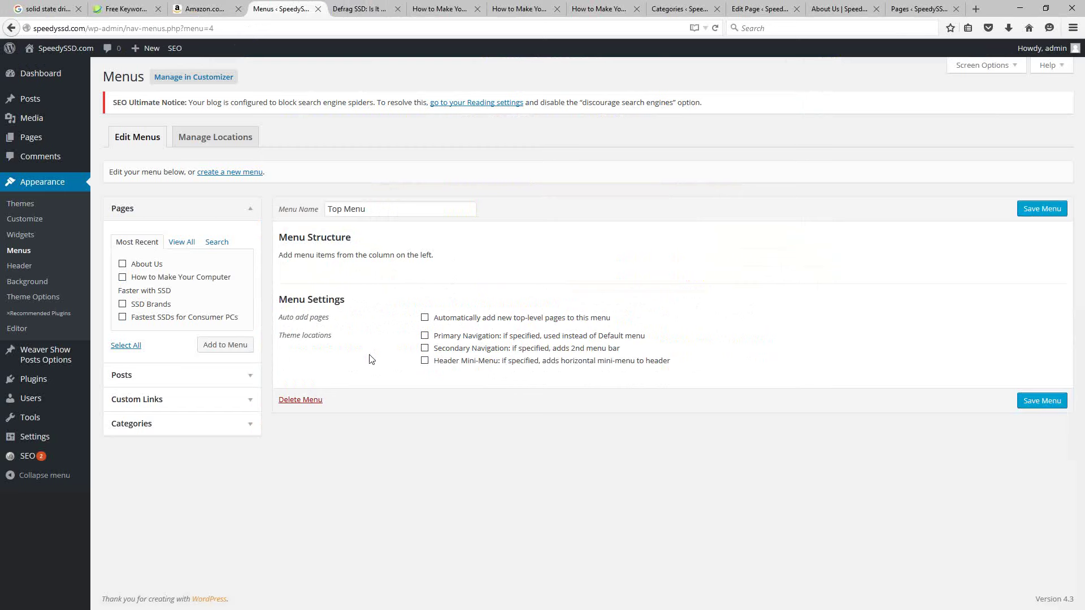
{"action": "left_click", "coordinate": [343, 9]}
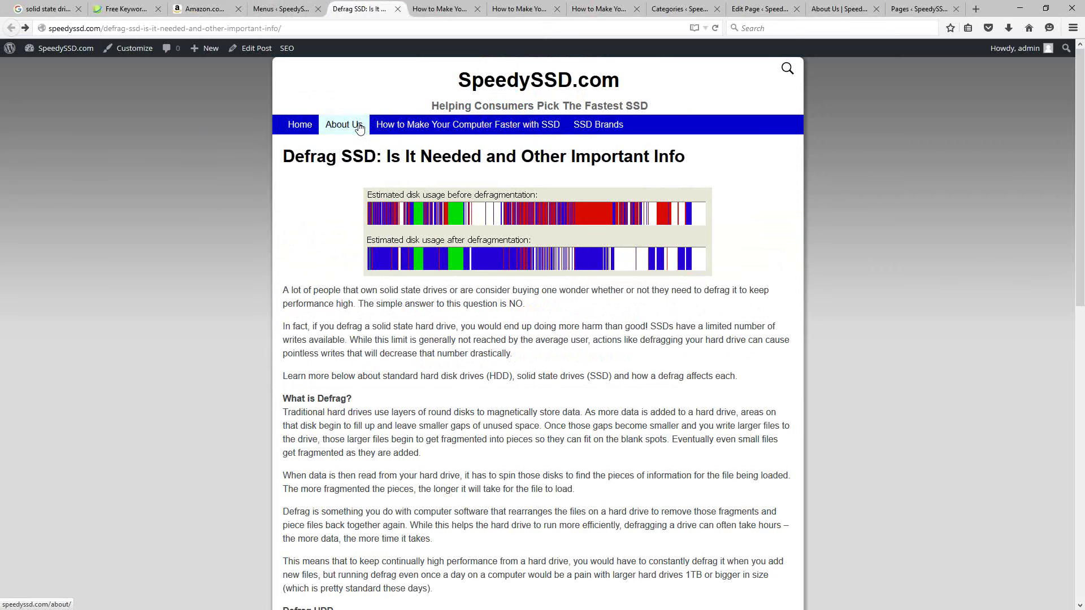
Add all four listed pages to Top Menu and set the Fastest SSDs for Consumer PCs item's navigation label to Home
{"action": "left_click", "coordinate": [282, 9]}
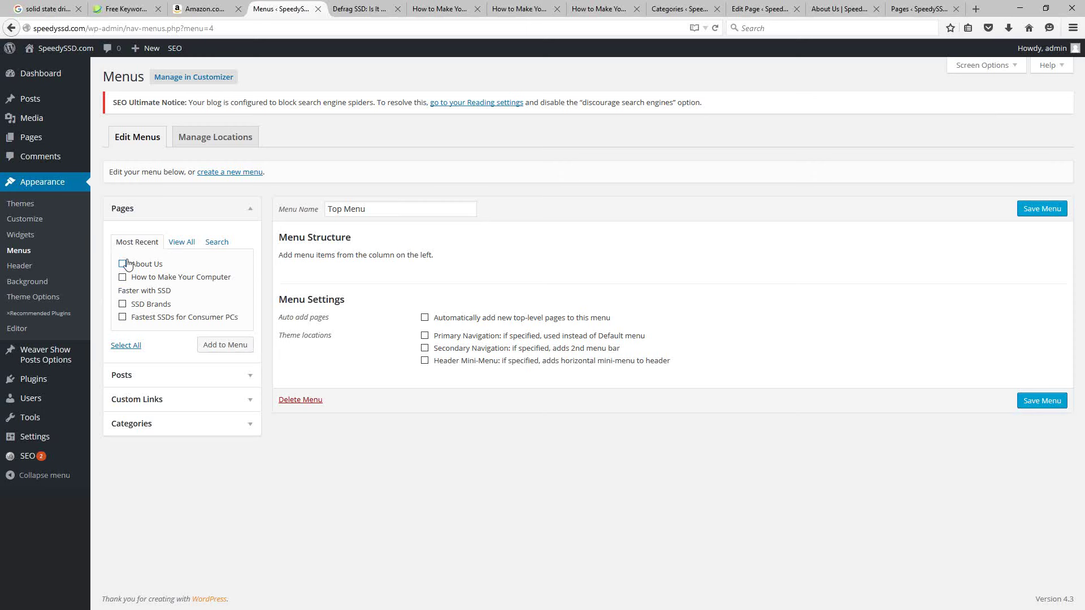
{"action": "left_click", "coordinate": [126, 345]}
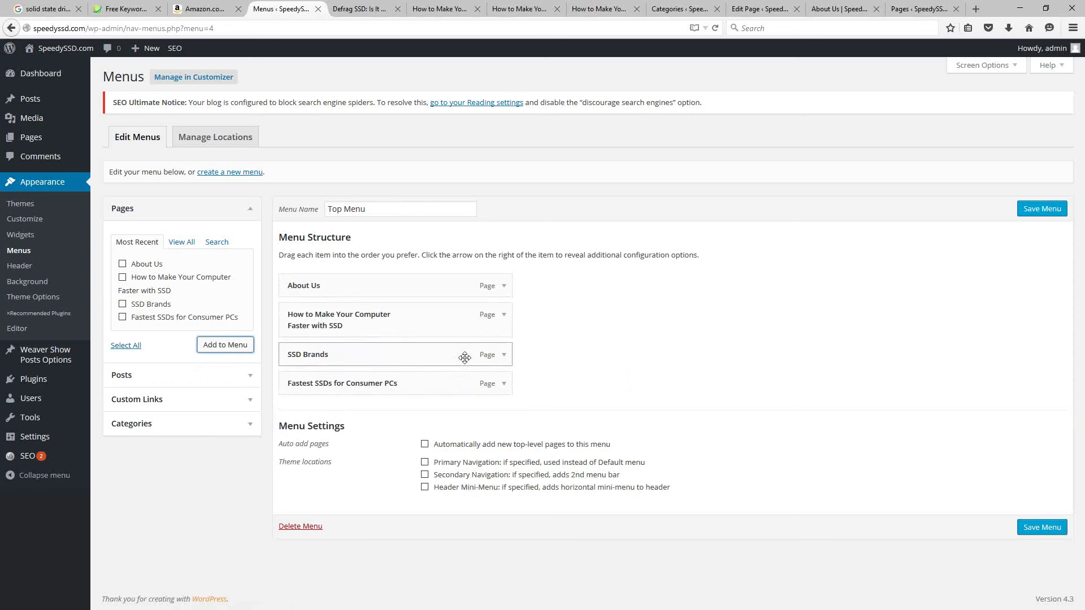
{"action": "left_click", "coordinate": [503, 384]}
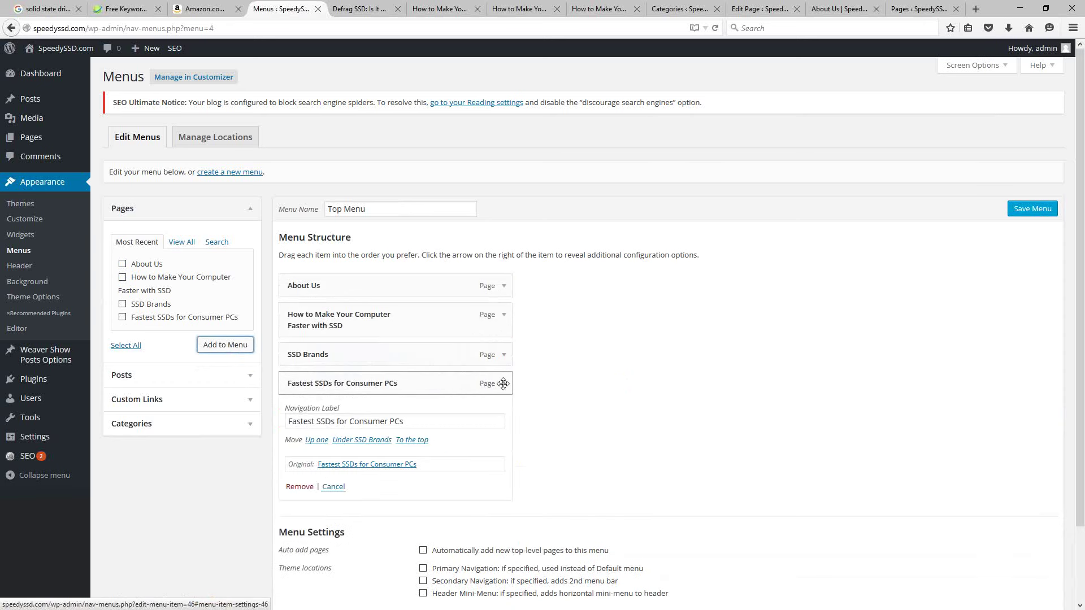
{"action": "triple_click", "coordinate": [428, 421]}
{"action": "mouse_move", "coordinate": [86, 397]}
{"action": "type", "text": "Home"}
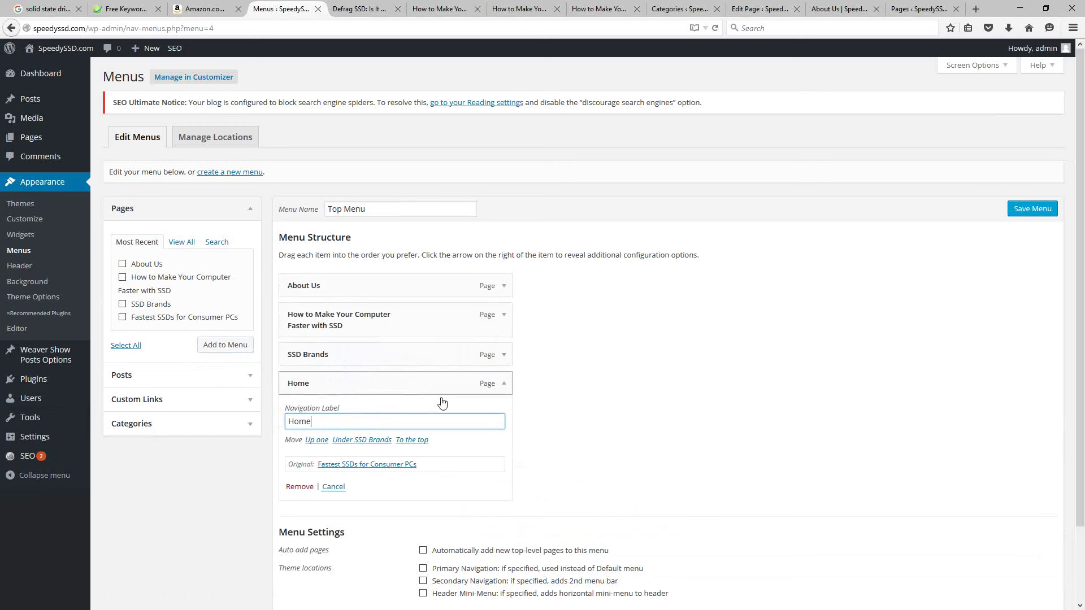
Reorder the menu items so Home comes first and About Us comes last
{"action": "left_click_drag", "start_coordinate": [414, 383], "coordinate": [407, 287]}
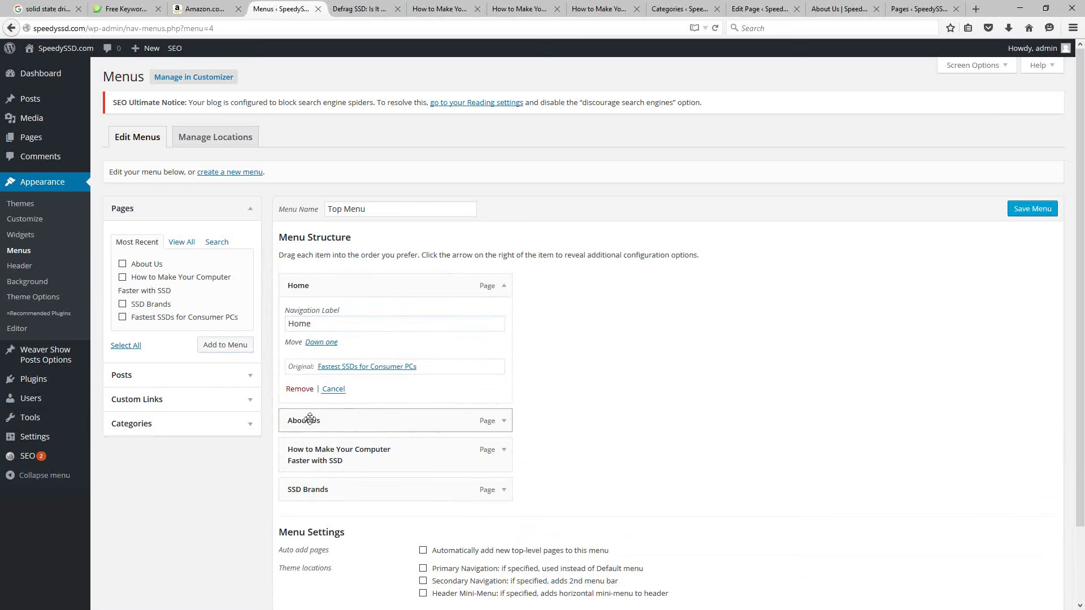
{"action": "left_click_drag", "start_coordinate": [310, 418], "coordinate": [390, 491]}
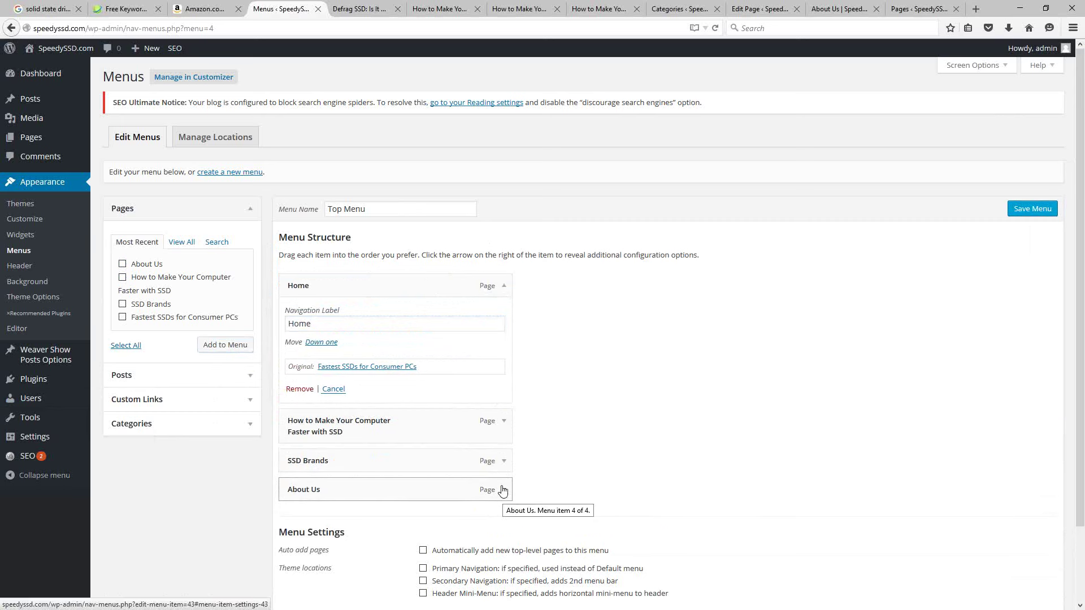
Set the navigation label of the How to Make Your Computer Faster with SSD item to Learn About SSD
{"action": "left_click", "coordinate": [504, 422]}
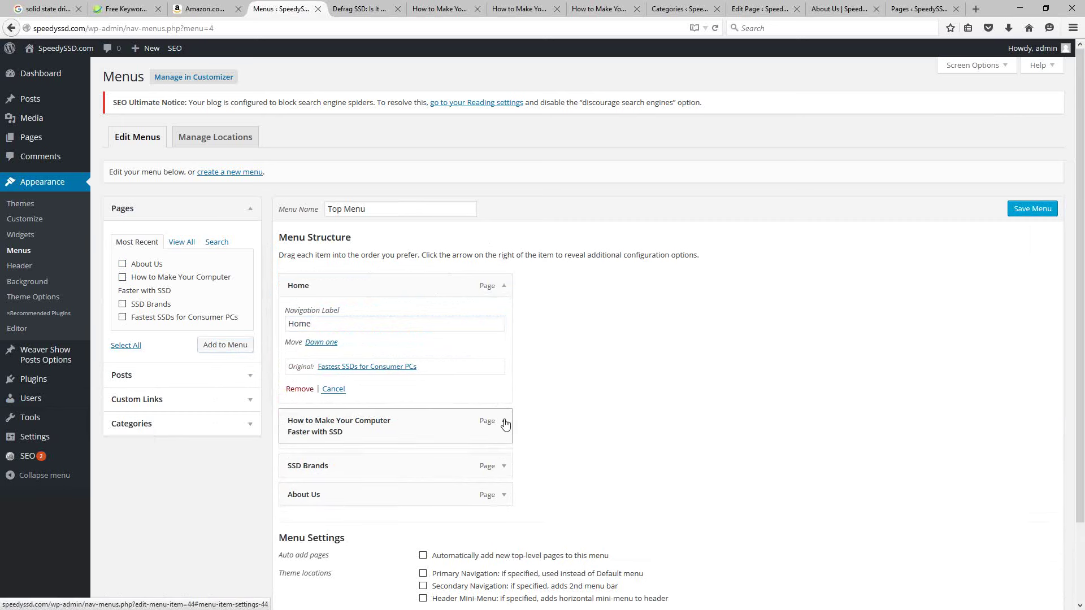
{"action": "scroll", "coordinate": [574, 381], "scroll_direction": "down", "scroll_amount": 3}
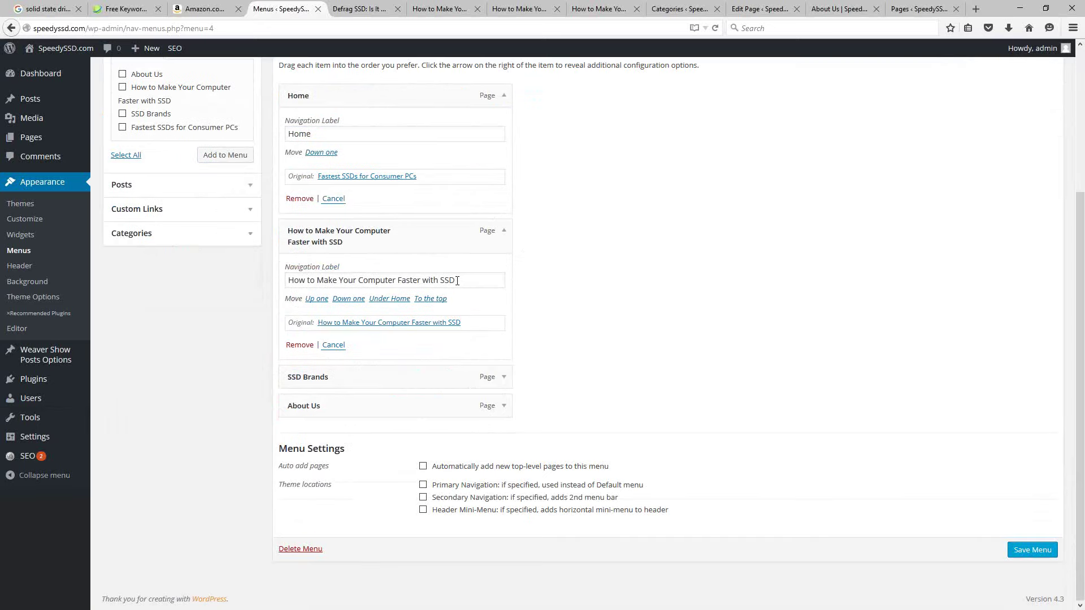
{"action": "left_click_drag", "start_coordinate": [463, 281], "coordinate": [94, 263]}
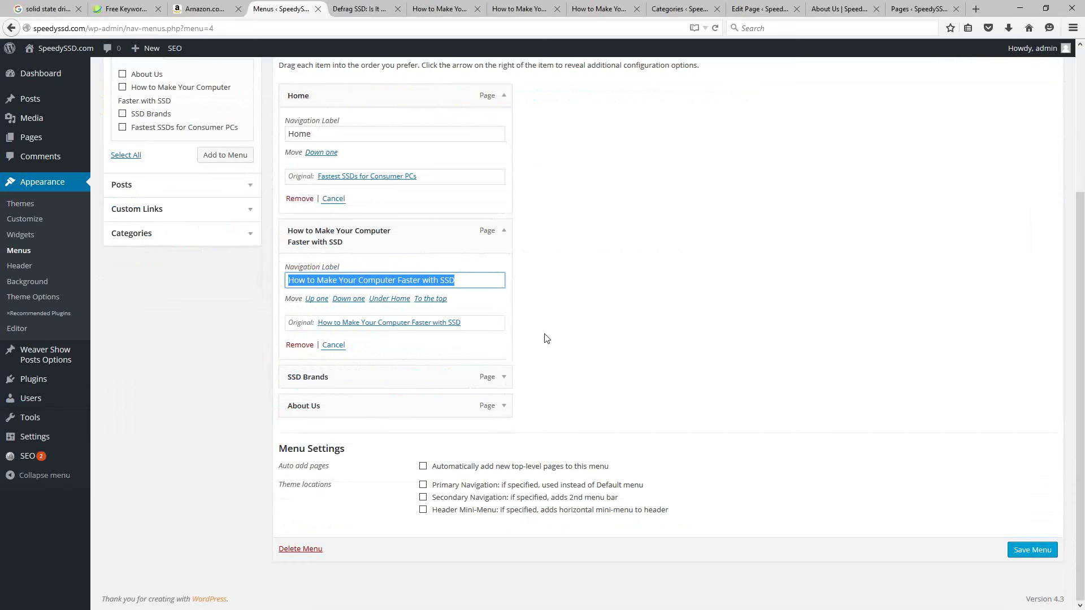
{"action": "type", "text": "Learn About SSD"}
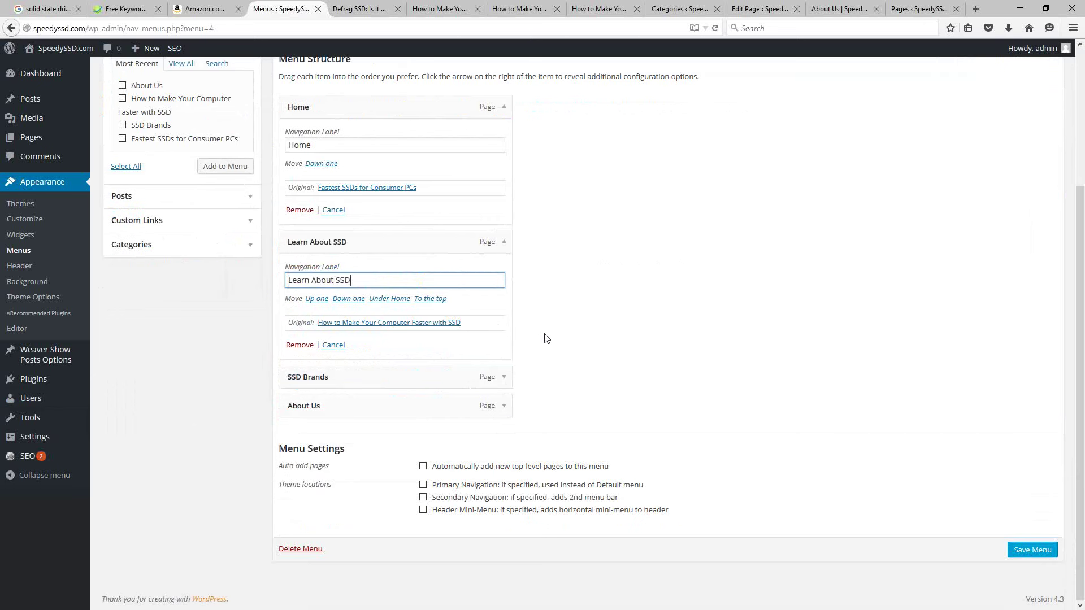
{"action": "left_click", "coordinate": [545, 338]}
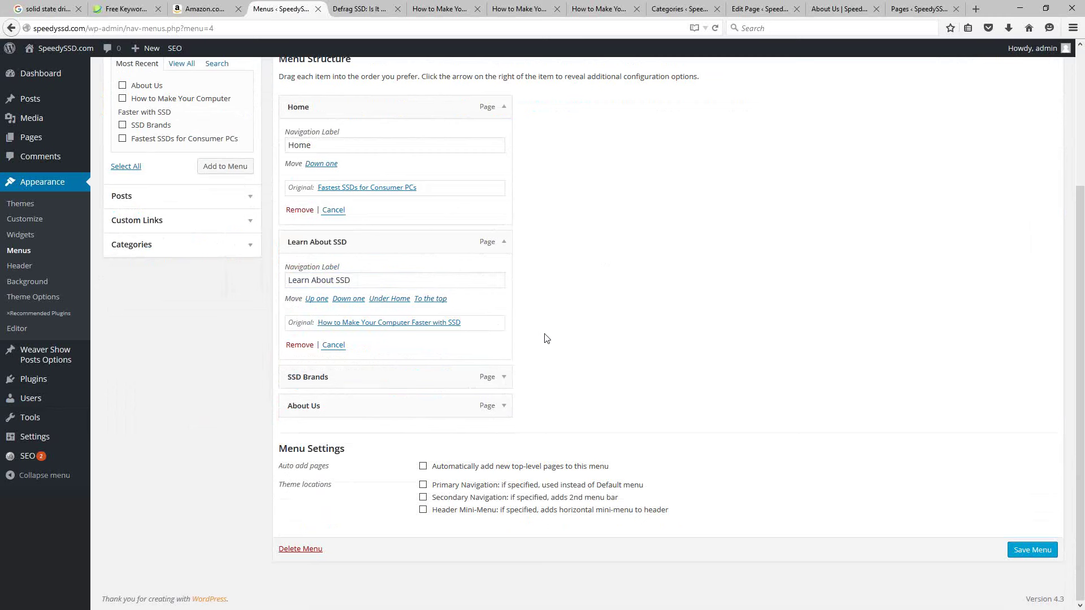
Expand the SSD Brands menu item and re-enter the word SSD in its navigation label
{"action": "left_click", "coordinate": [492, 382]}
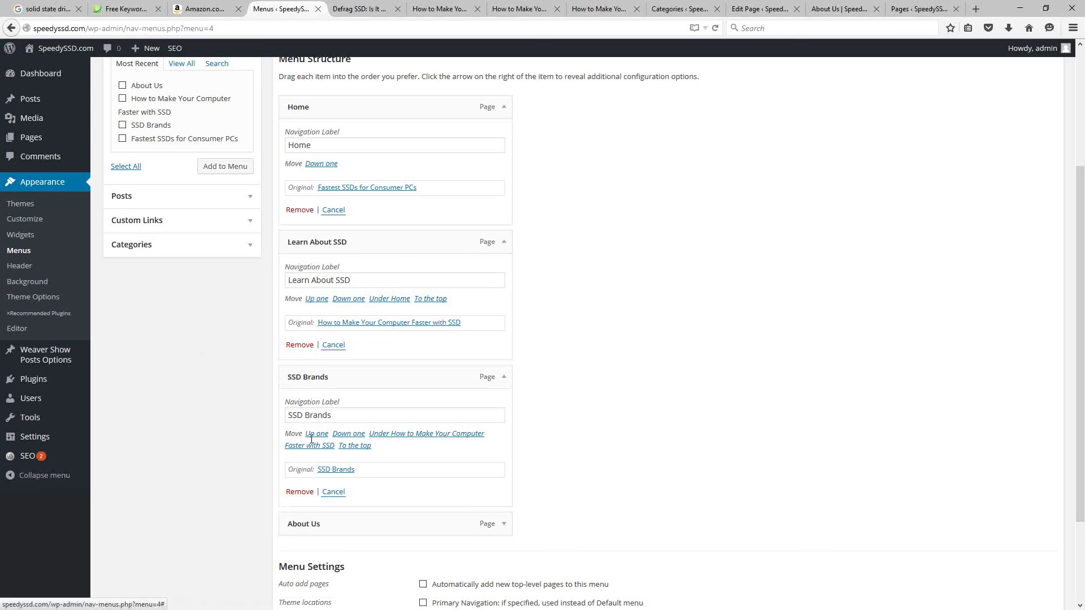
{"action": "left_click_drag", "start_coordinate": [303, 421], "coordinate": [281, 422]}
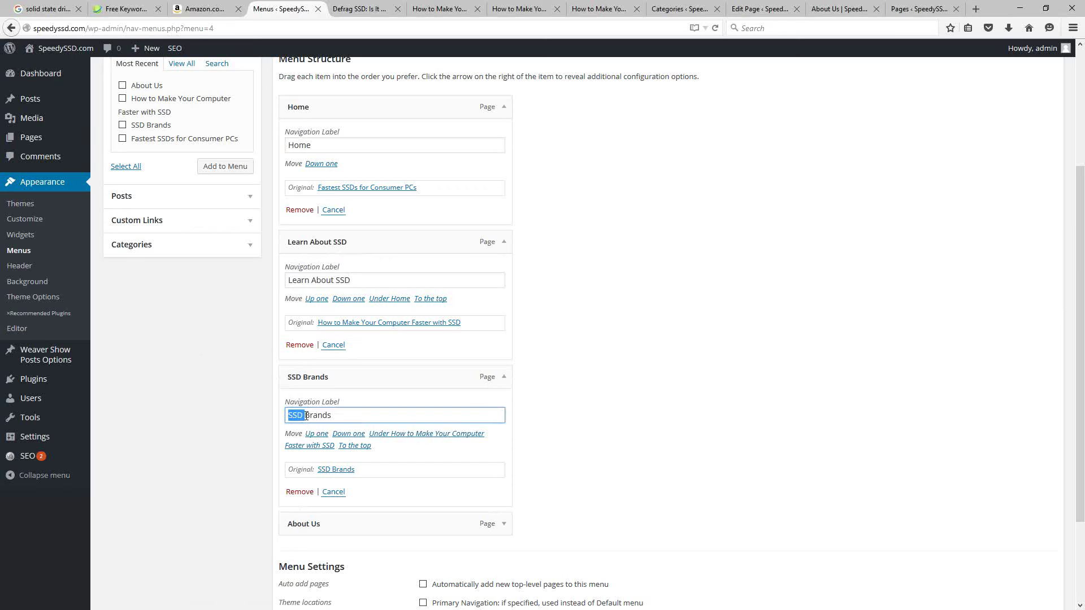
{"action": "key", "text": "BackSpace"}
{"action": "type", "text": "SSD"}
{"action": "left_click", "coordinate": [582, 372]}
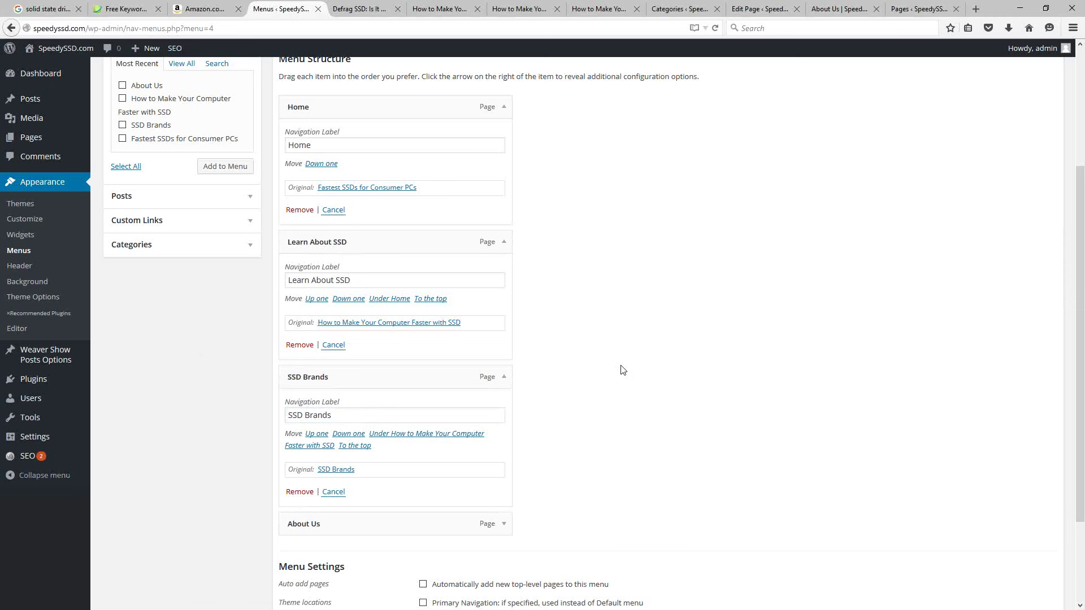
Review the menu items, assign Top Menu to the Primary Navigation location and save the menu
{"action": "scroll", "coordinate": [588, 371], "scroll_direction": "down", "scroll_amount": 3}
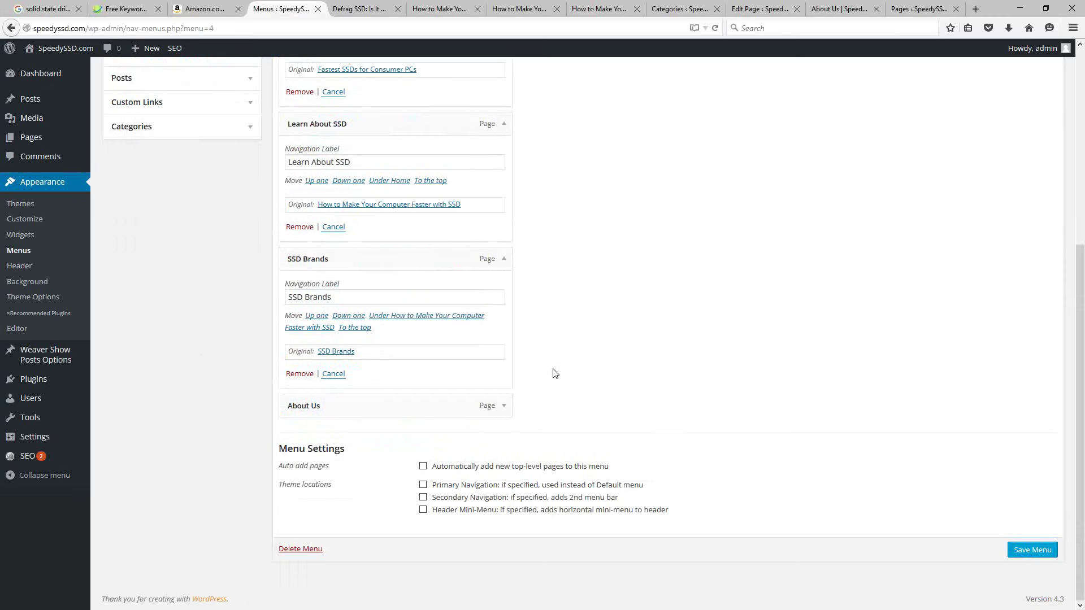
{"action": "scroll", "coordinate": [569, 332], "scroll_direction": "up", "scroll_amount": 8}
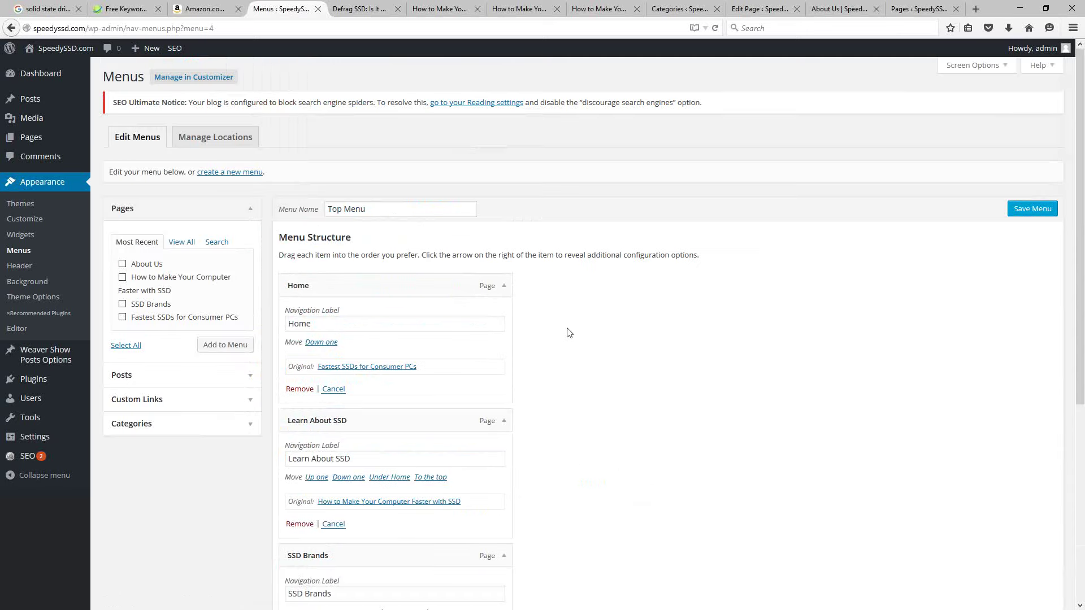
{"action": "scroll", "coordinate": [568, 333], "scroll_direction": "down", "scroll_amount": 5}
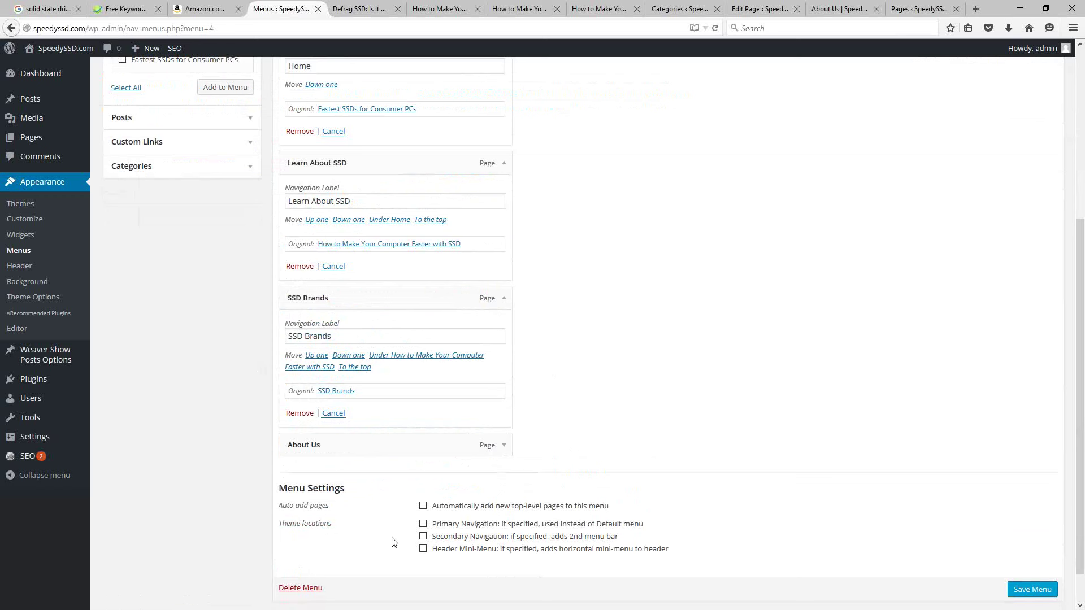
{"action": "left_click", "coordinate": [424, 524]}
{"action": "left_click", "coordinate": [1028, 589]}
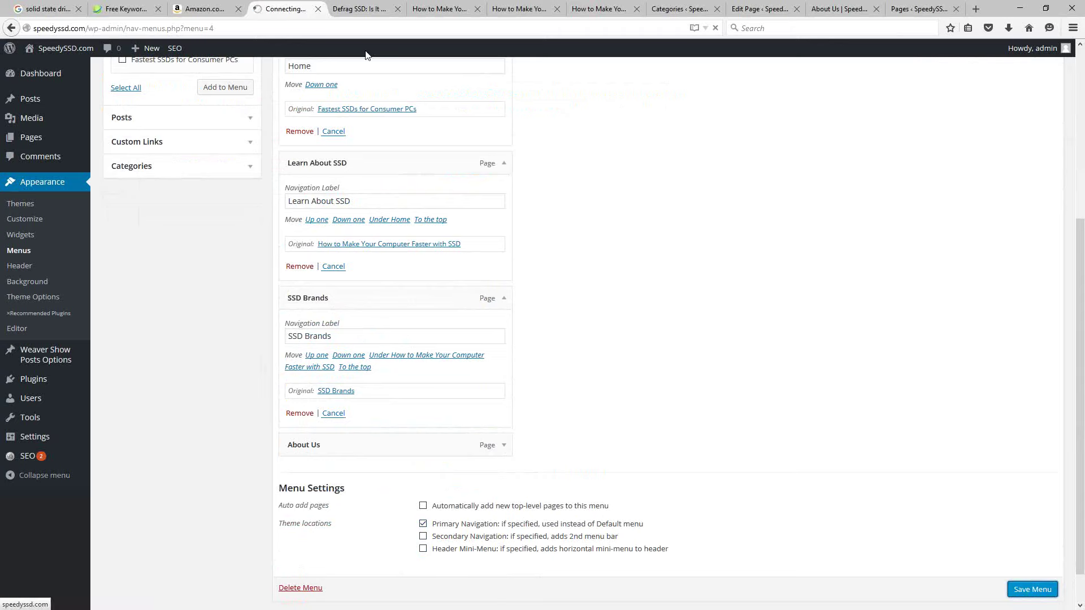
Reload the public Defrag SSD page and check its navigation bar against the saved Top Menu
{"action": "left_click", "coordinate": [356, 8]}
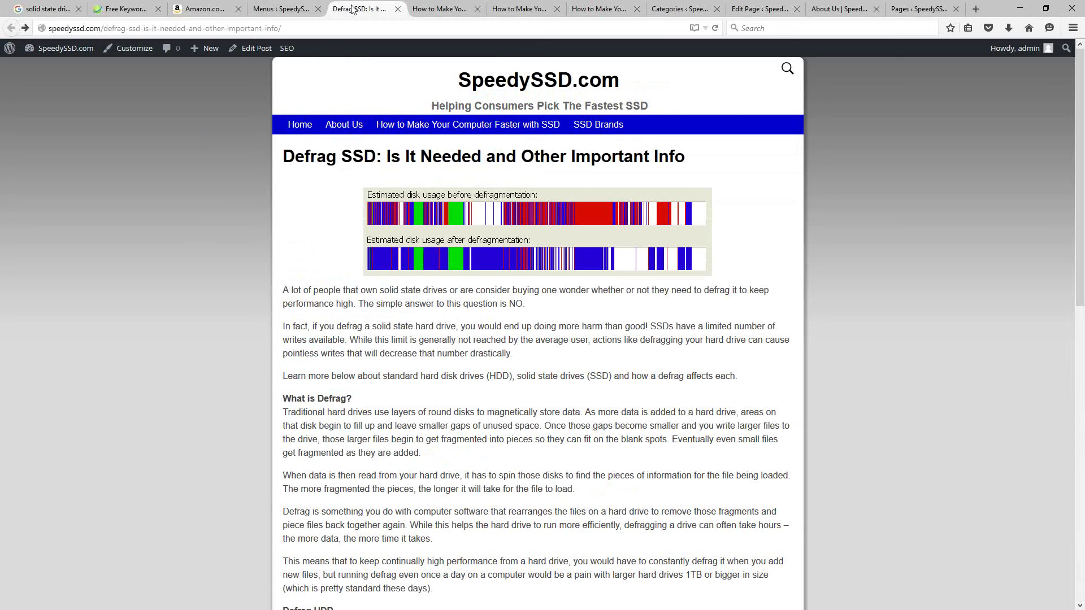
{"action": "left_click", "coordinate": [715, 29]}
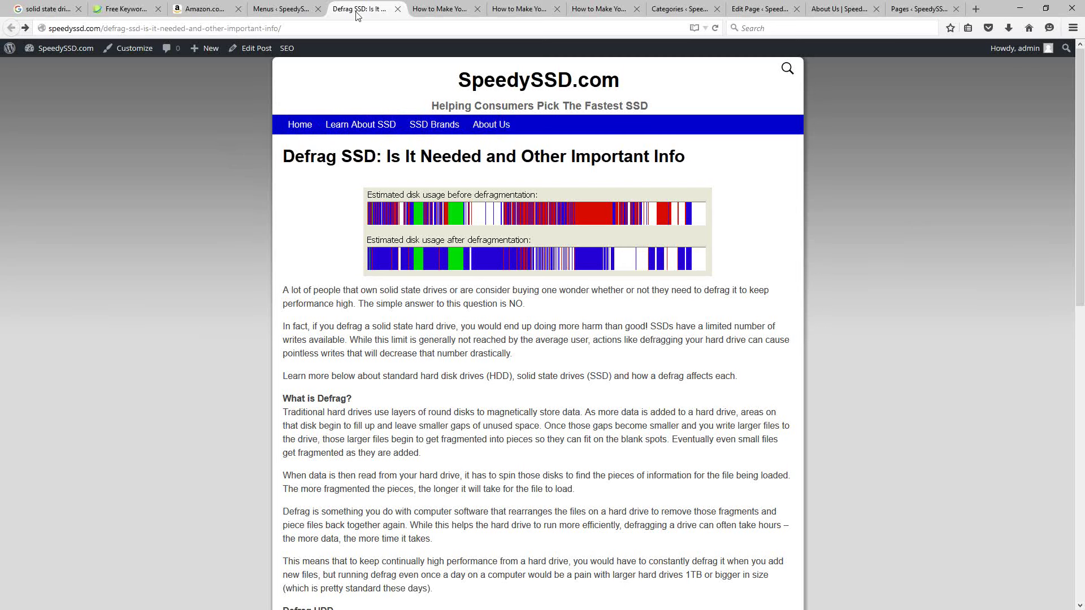
Allow search engines to index the site by disabling the discourage option in the Reading settings, and save the changes
{"action": "left_click", "coordinate": [281, 9]}
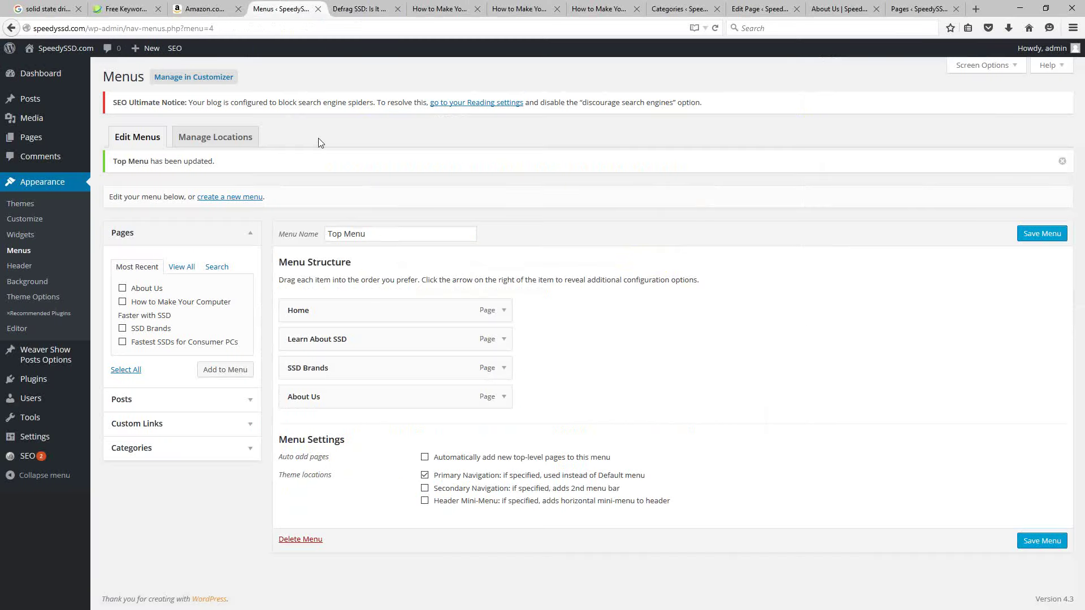
{"action": "left_click", "coordinate": [443, 104]}
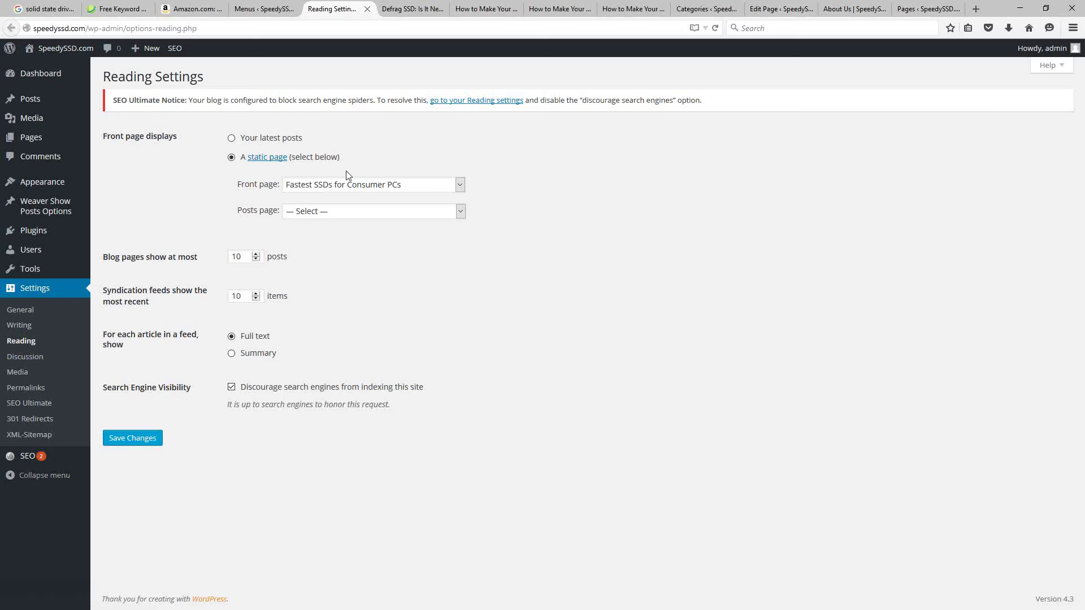
{"action": "left_click", "coordinate": [231, 387]}
{"action": "left_click", "coordinate": [125, 433]}
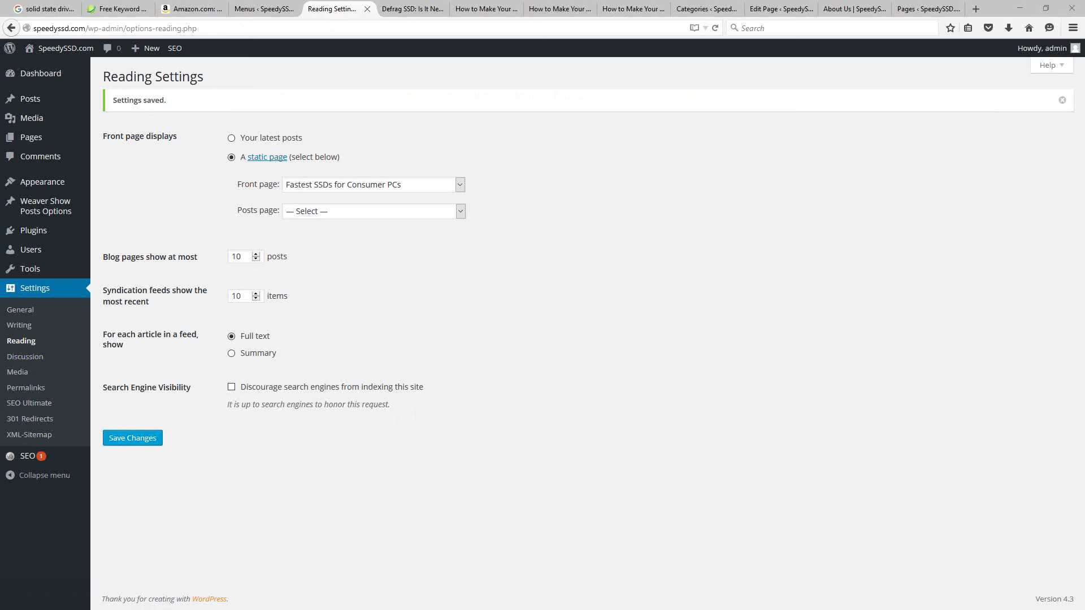
Switch to the Chrome window with Google Search Console's list of website properties
{"action": "left_click_drag", "start_coordinate": [1084, 178], "coordinate": [379, 70]}
{"action": "double_click", "coordinate": [378, 70]}
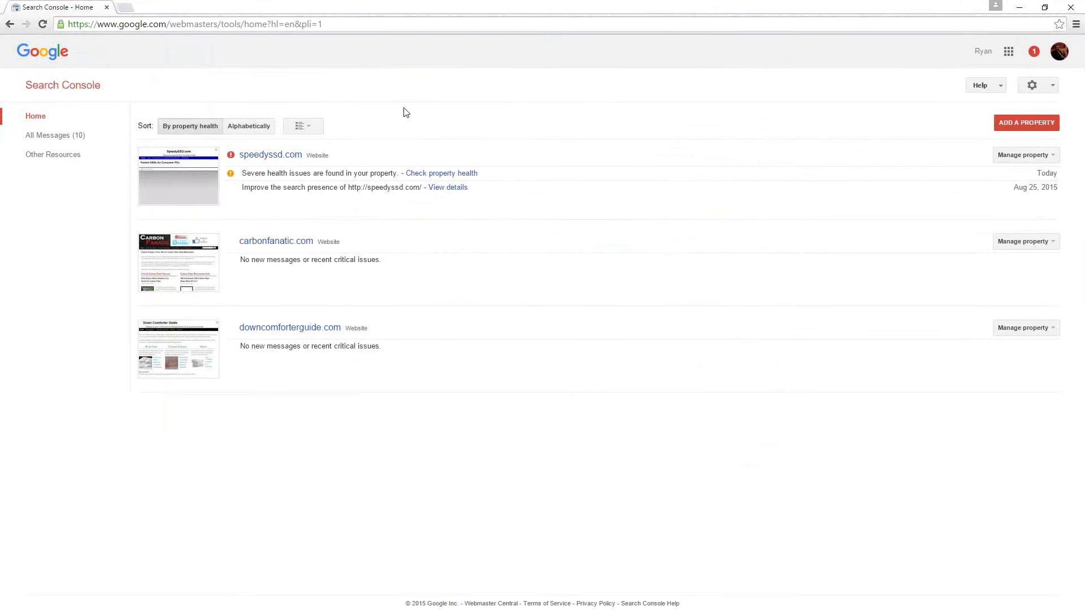